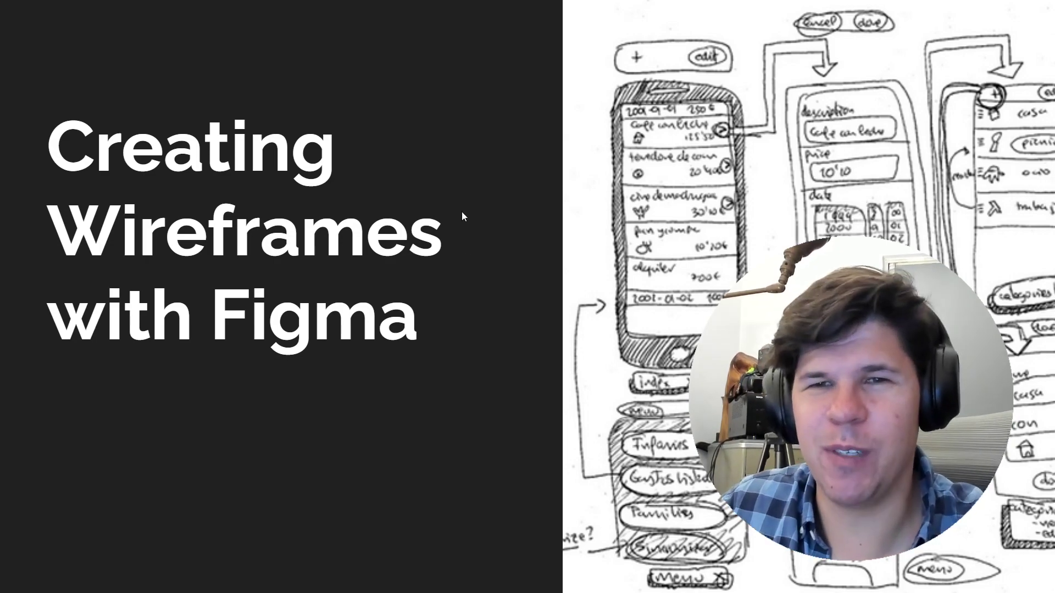
- Step past the title and agenda slides to reach 'The process' slide
left_click(720, 184)
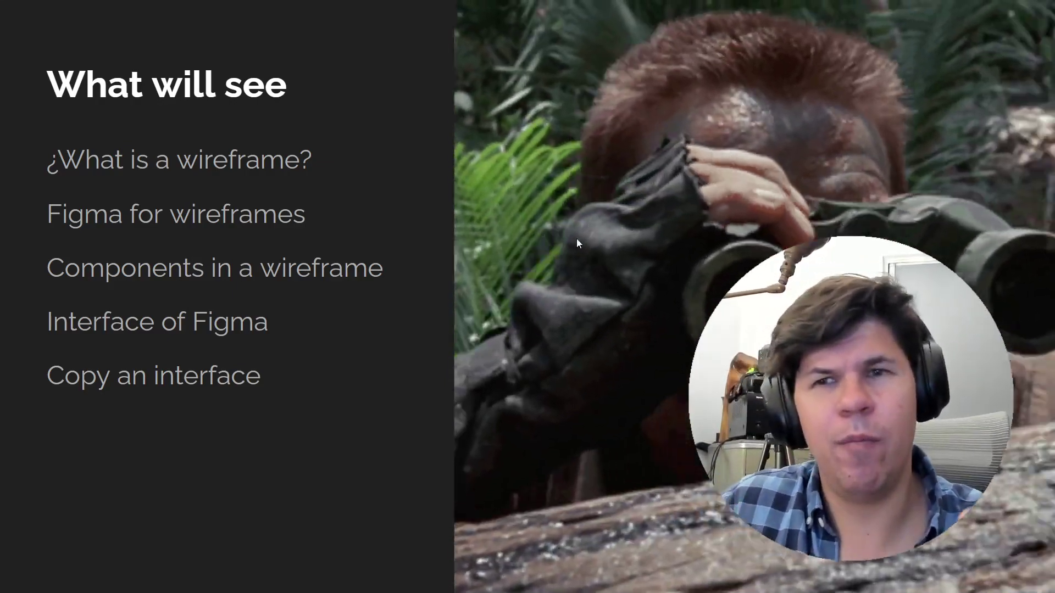
key("Right")
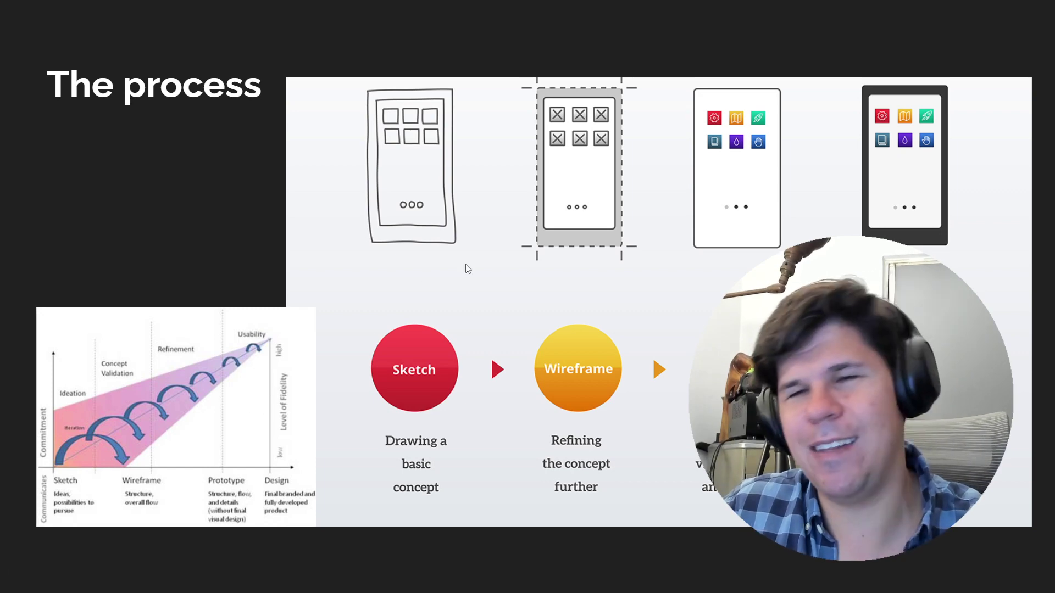
- Advance to the 'Figma for Wireframes' slide, then switch to the Chrome window showing Figma Recents
key("Right")
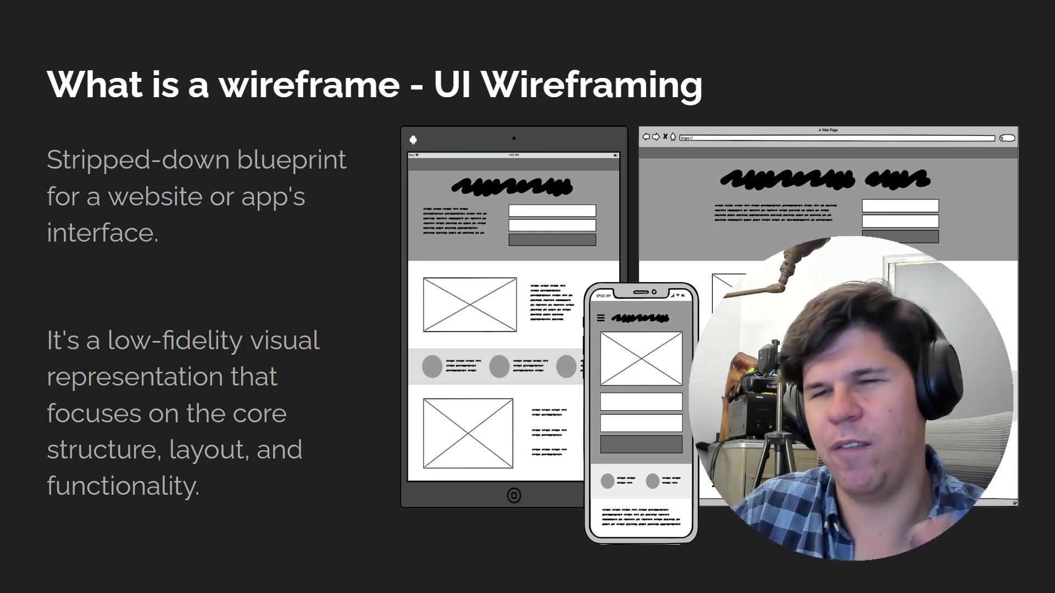
left_click(397, 276)
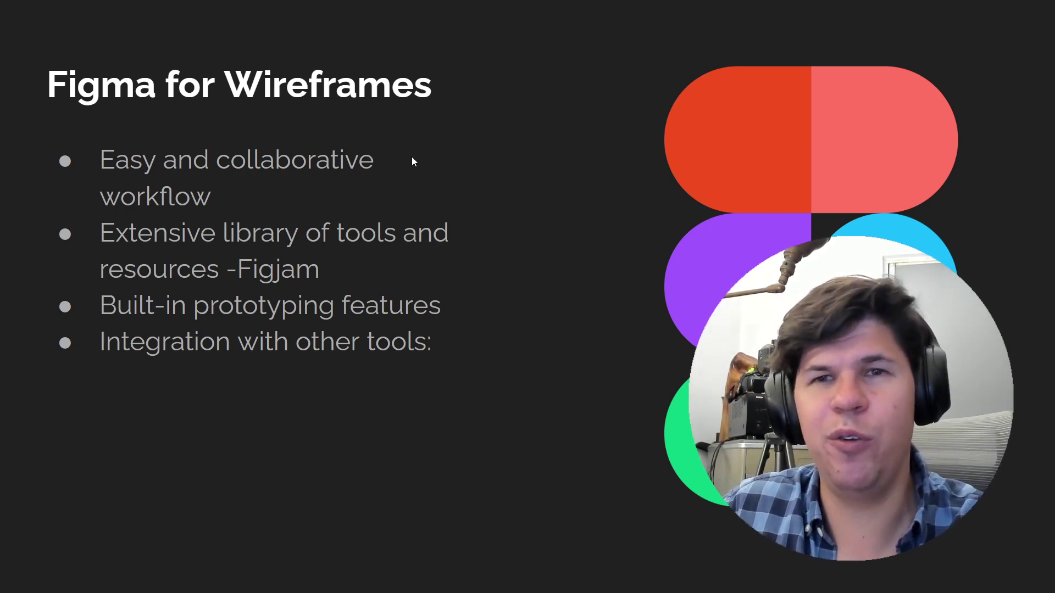
key("super+Tab")
left_click(411, 180)
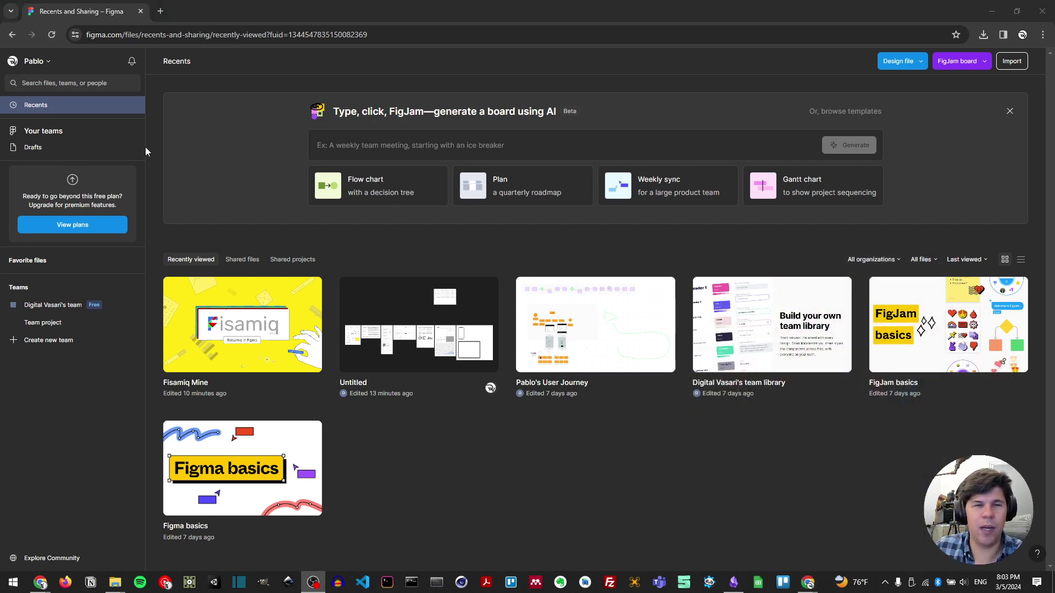
- Open the Design file dropdown on the Recents page to see where a new file can go
left_click(917, 61)
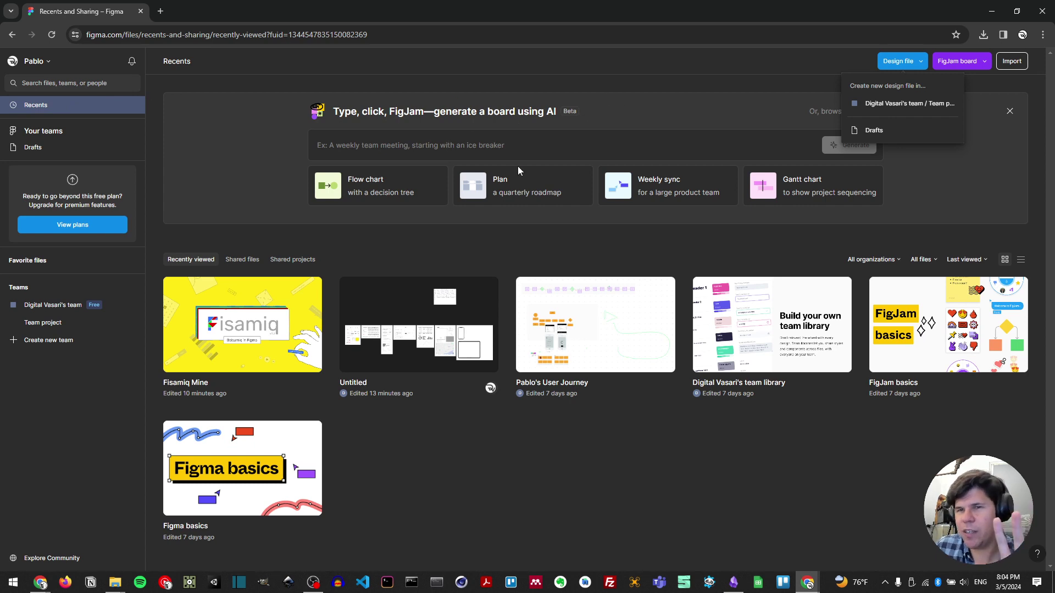
- Create a new Untitled design file in the team project rather than Drafts
left_click(908, 104)
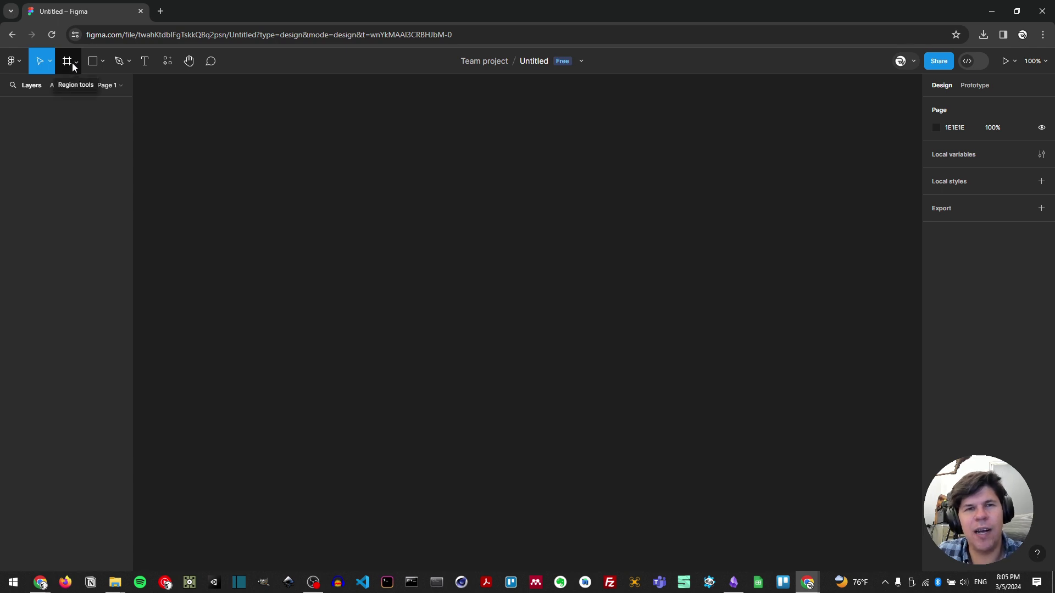
- Draw Rectangle 1 at 412×198 with the default D9D9D9 fill, then pick the Frame tool
left_click(93, 61)
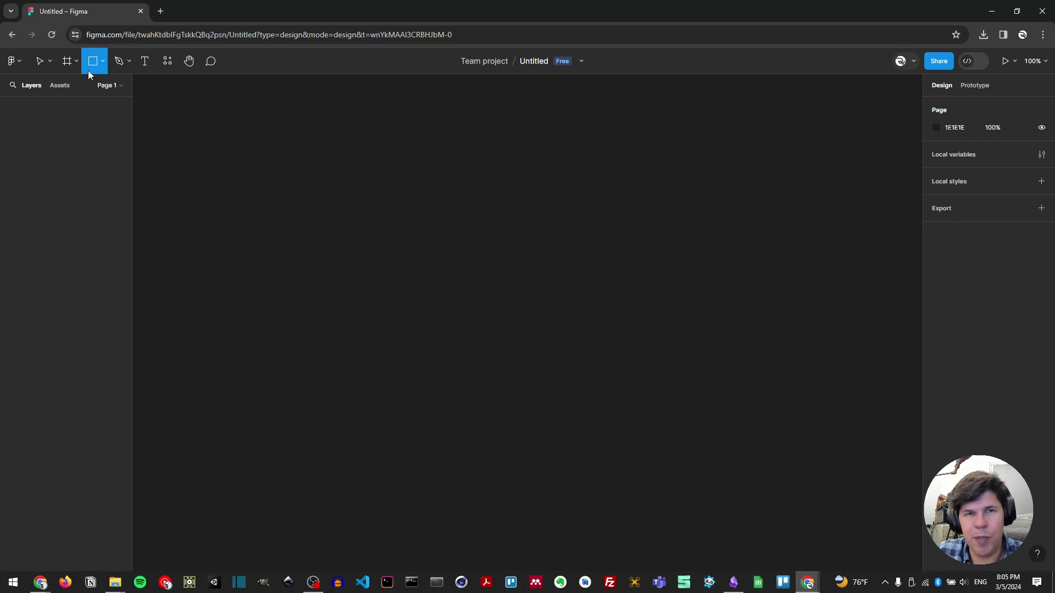
mouse_move(384, 144)
left_mouse_down()
mouse_move(581, 250)
mouse_move(611, 253)
left_mouse_up()
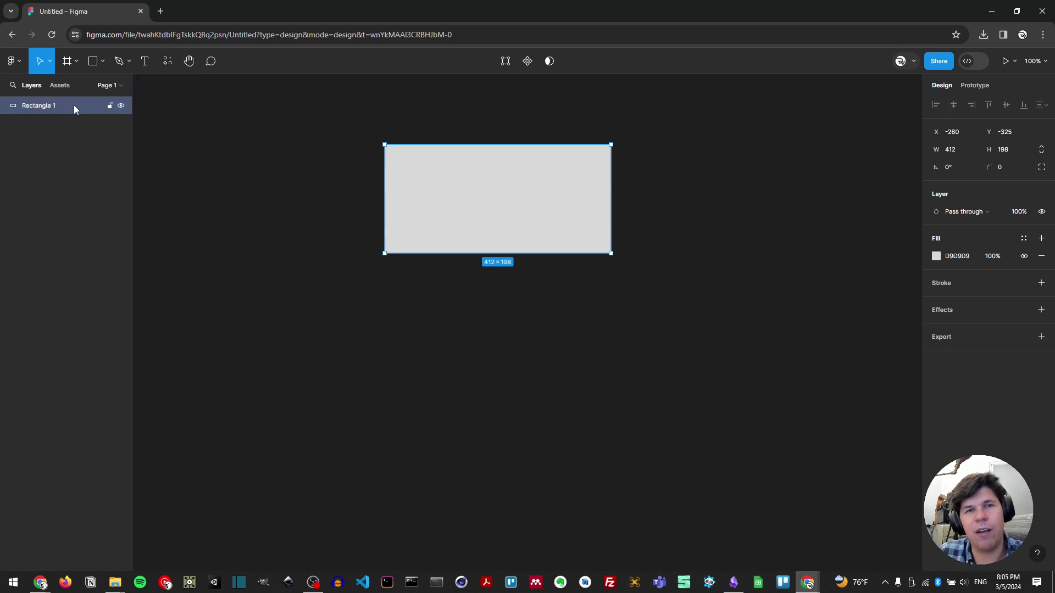
mouse_move(461, 156)
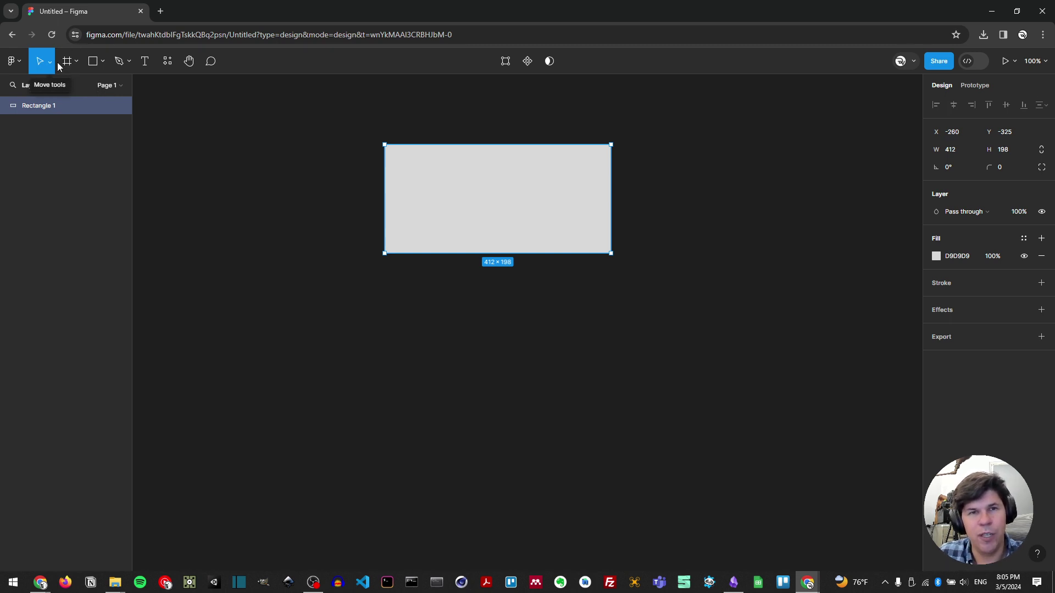
left_click(75, 62)
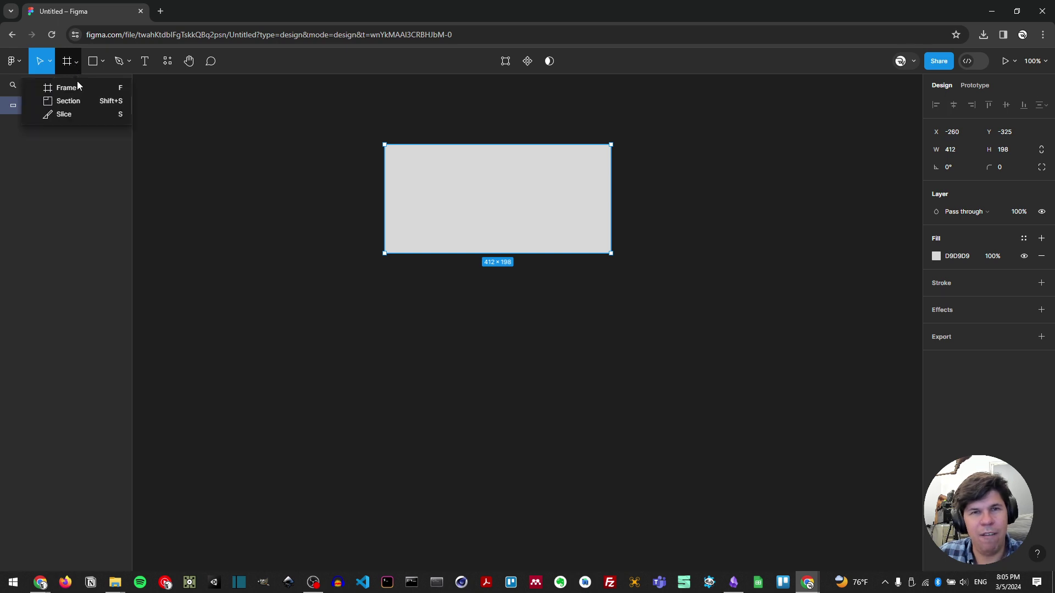
left_click(78, 88)
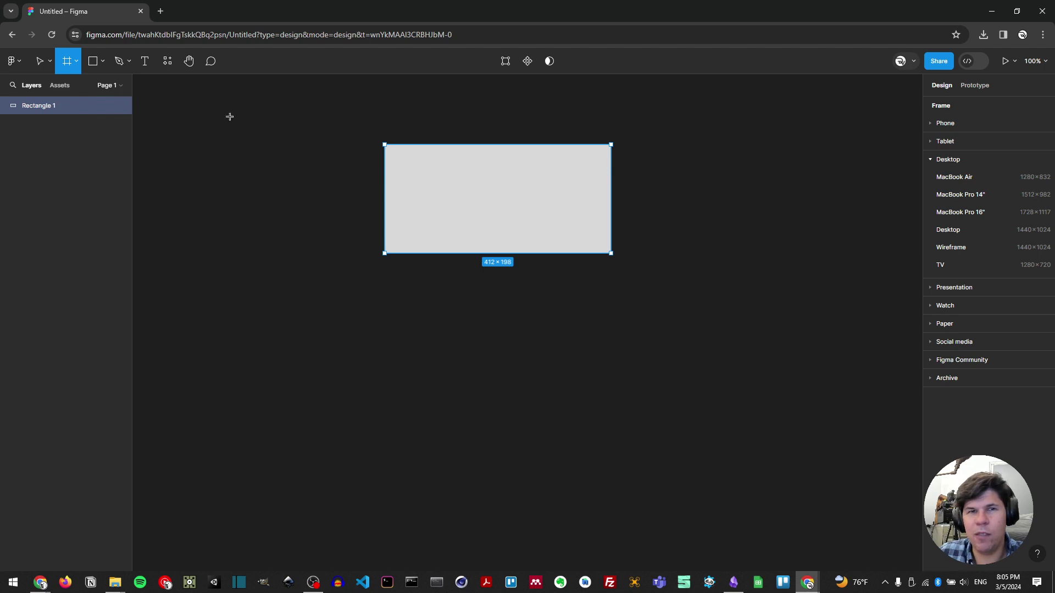
- Draw a trial 339×614 frame left of the rectangle, then delete it
left_click_drag(182, 108, 368, 446)
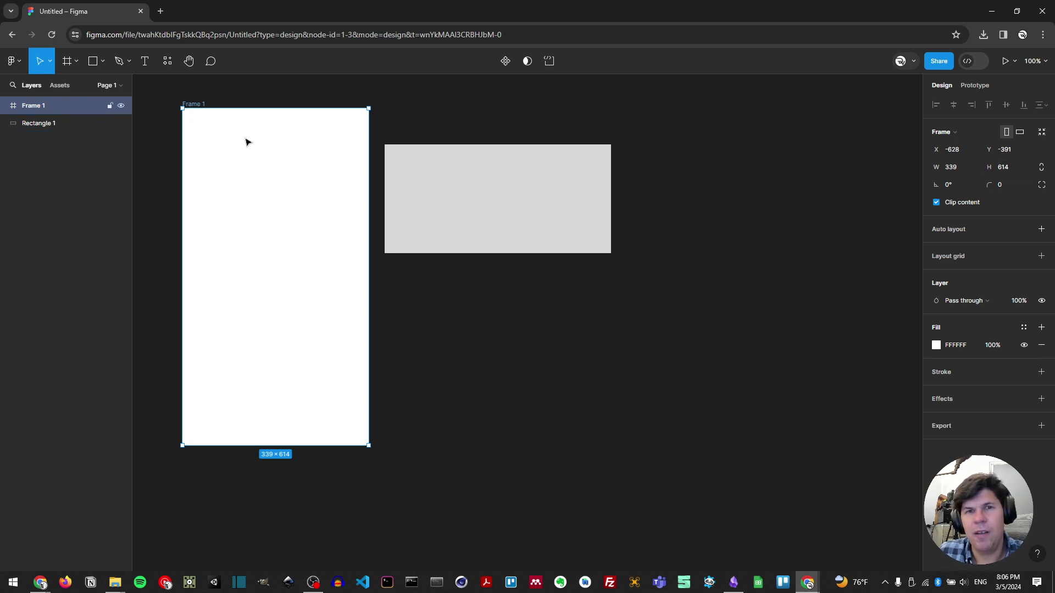
left_click_drag(253, 143, 237, 132)
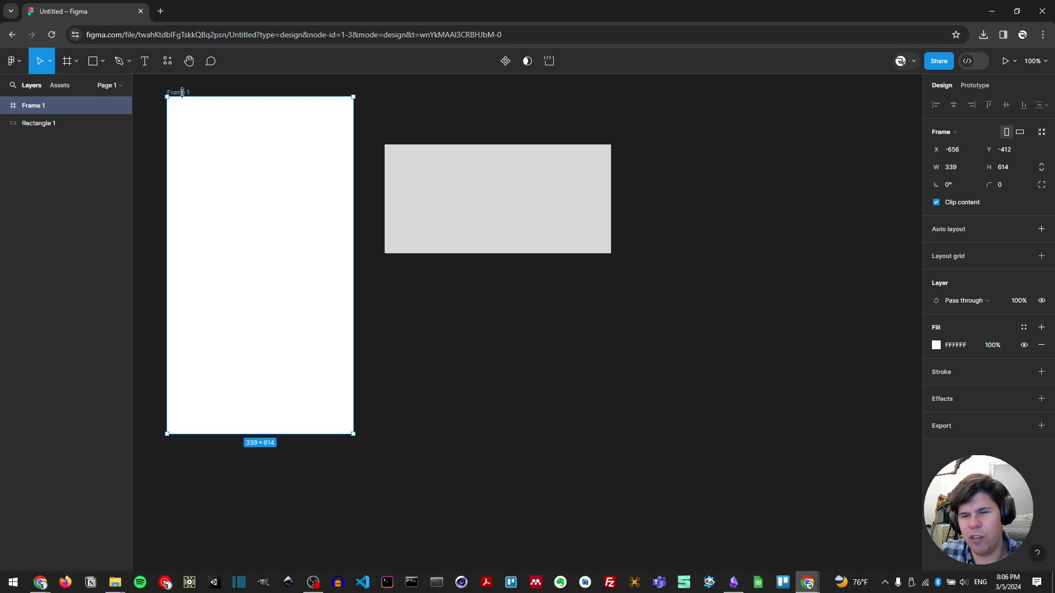
key("Delete")
- Add a 1440×1024 Desktop frame and a 360×800 Android Large frame from the presets
left_click(69, 63)
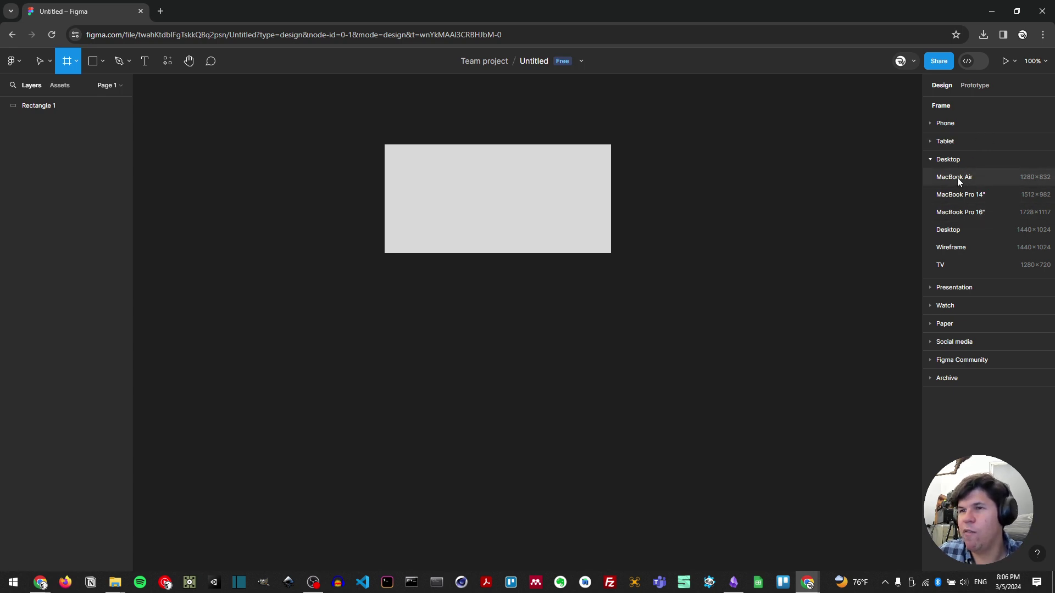
left_click(968, 229)
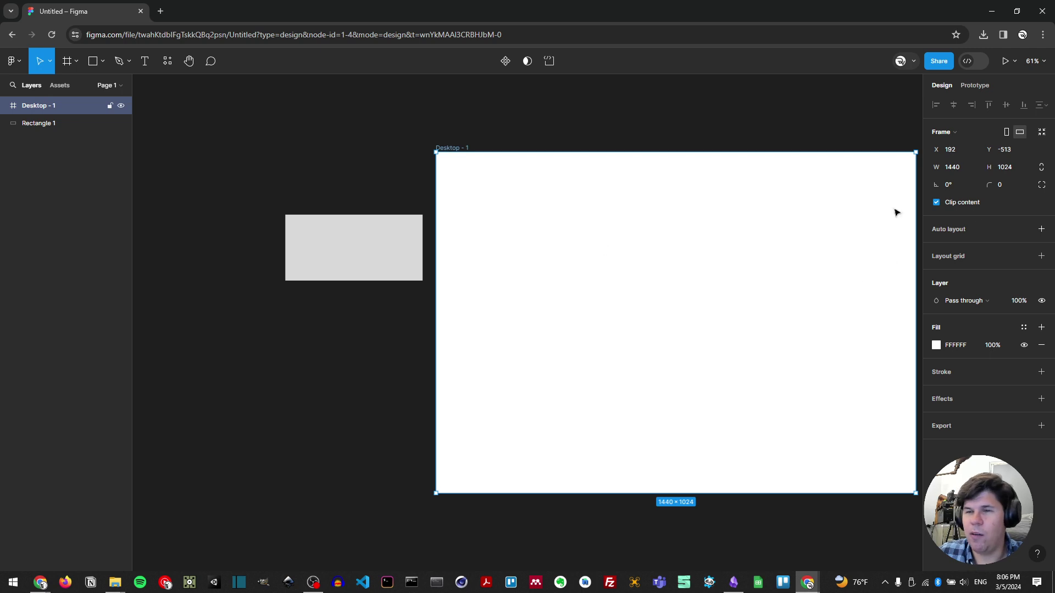
left_click(71, 67)
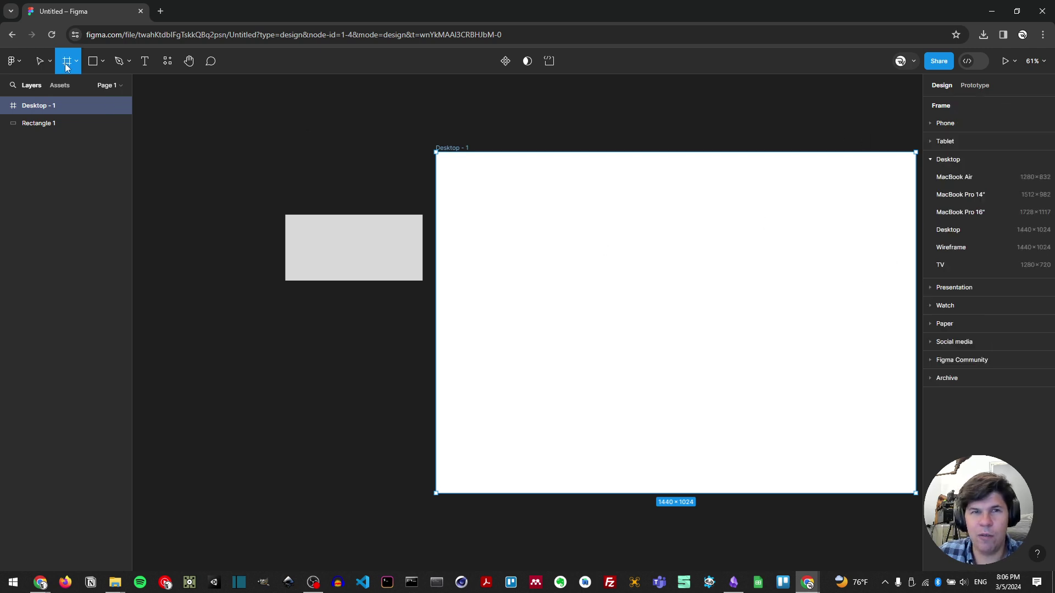
left_click(949, 129)
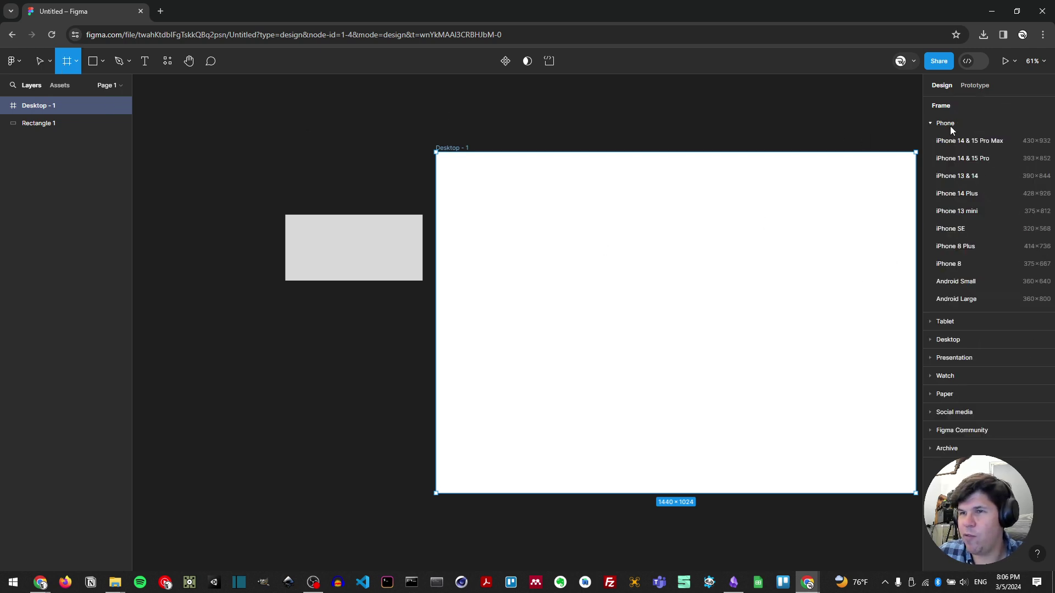
left_click(973, 300)
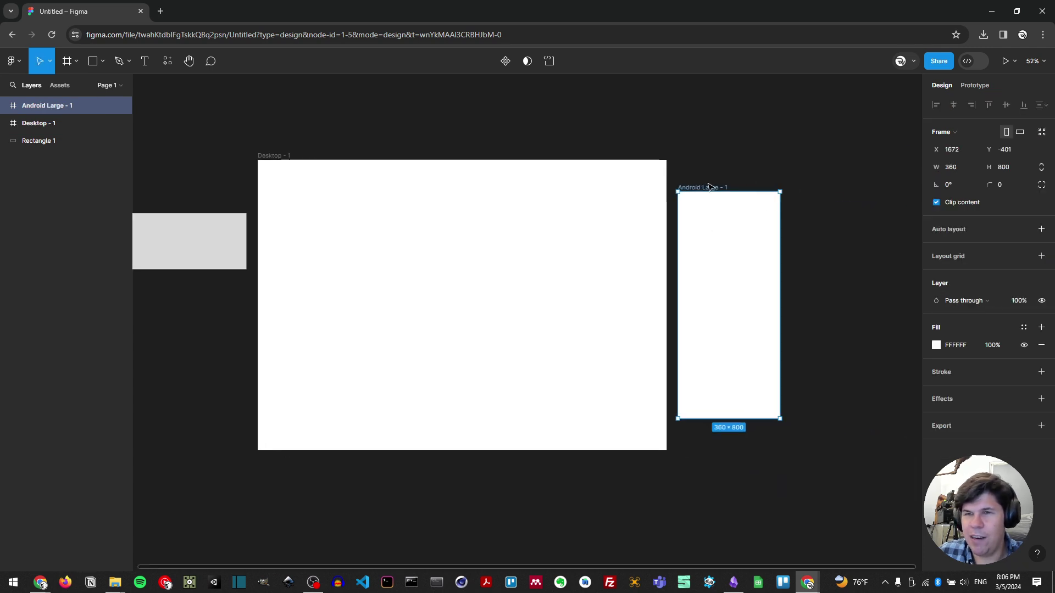
left_click(198, 238)
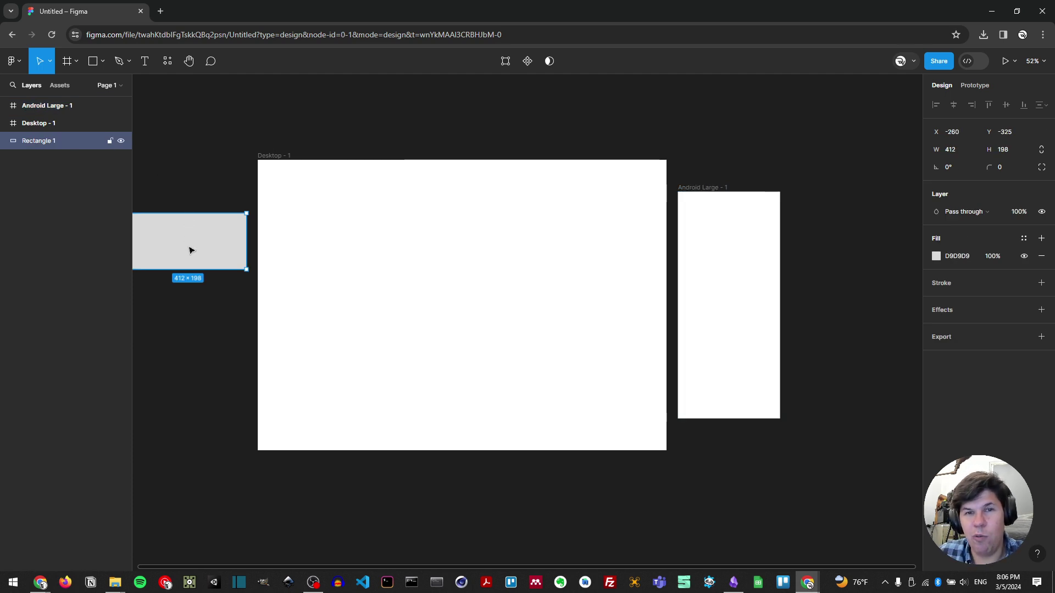
- Move Rectangle 1 into Desktop - 1 and position it at the frame's top-left
left_click_drag(189, 250, 392, 229)
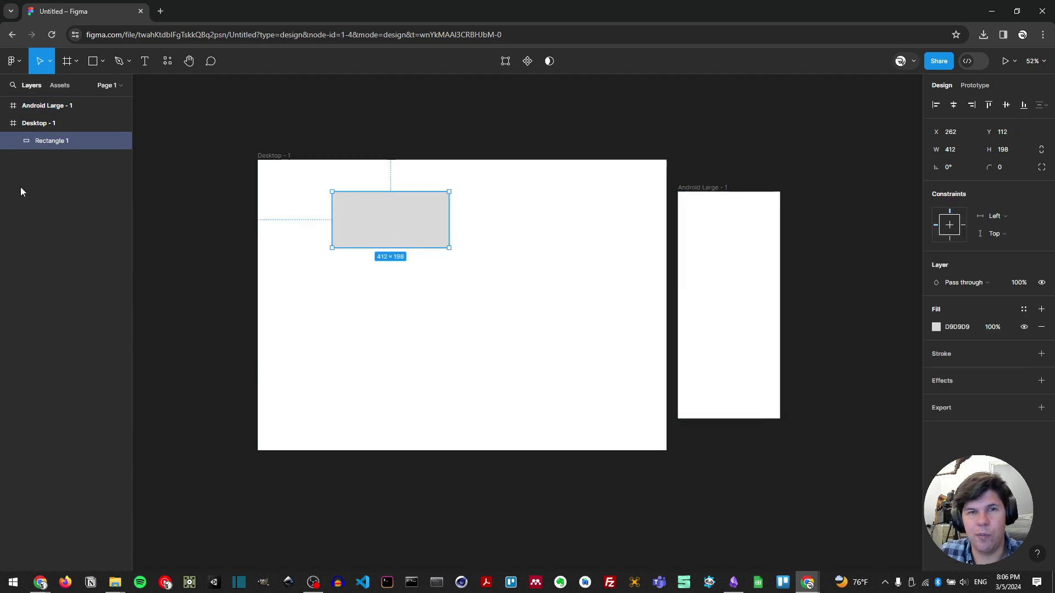
left_click(3, 126)
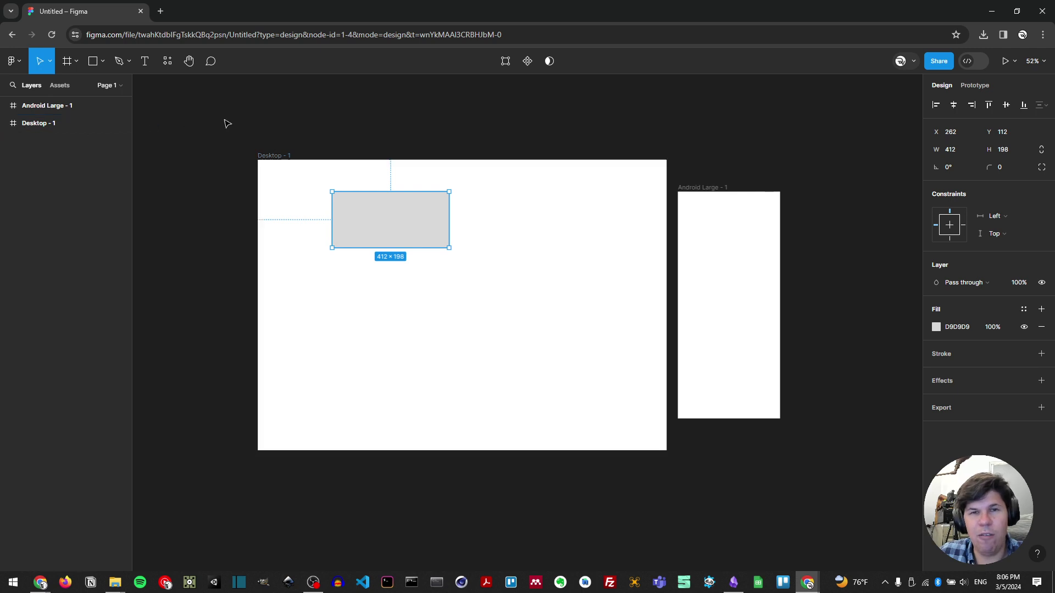
left_click_drag(257, 156, 131, 134)
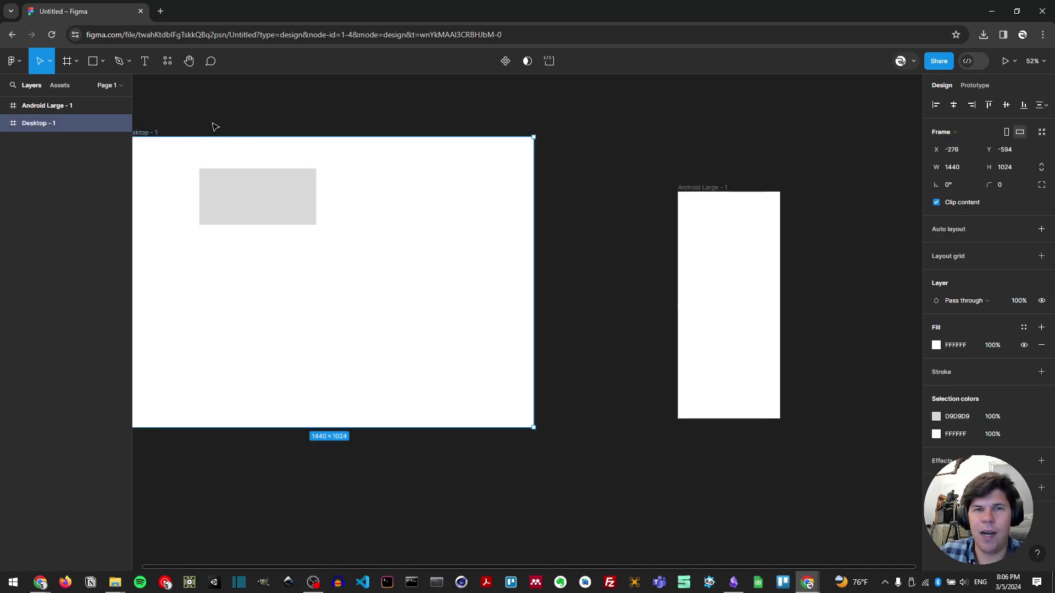
scroll(214, 126, "left", 3)
left_click_drag(429, 201, 384, 190)
left_click(308, 132)
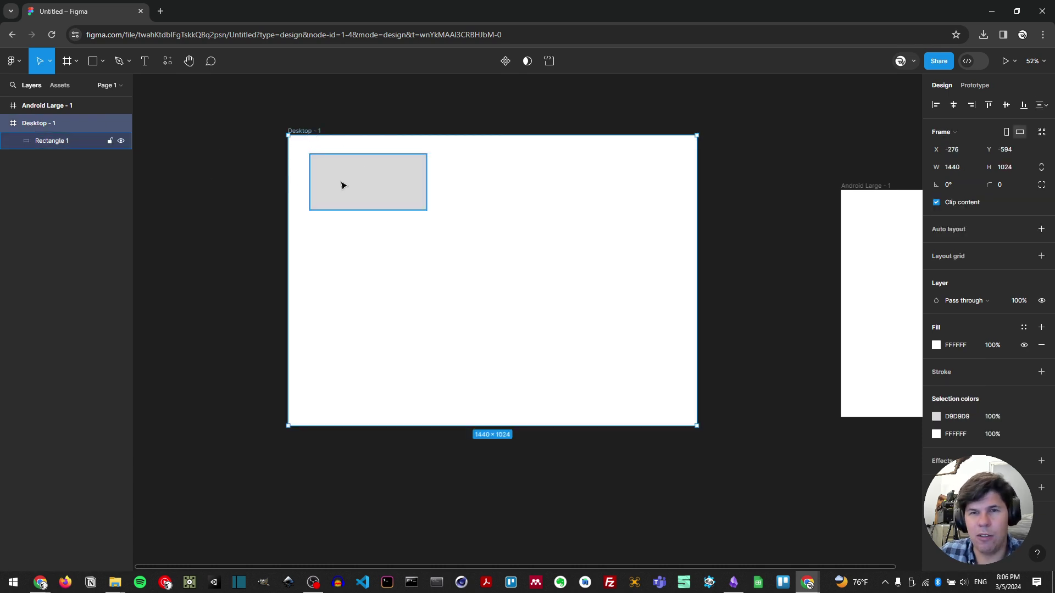
scroll(344, 184, "right", 3)
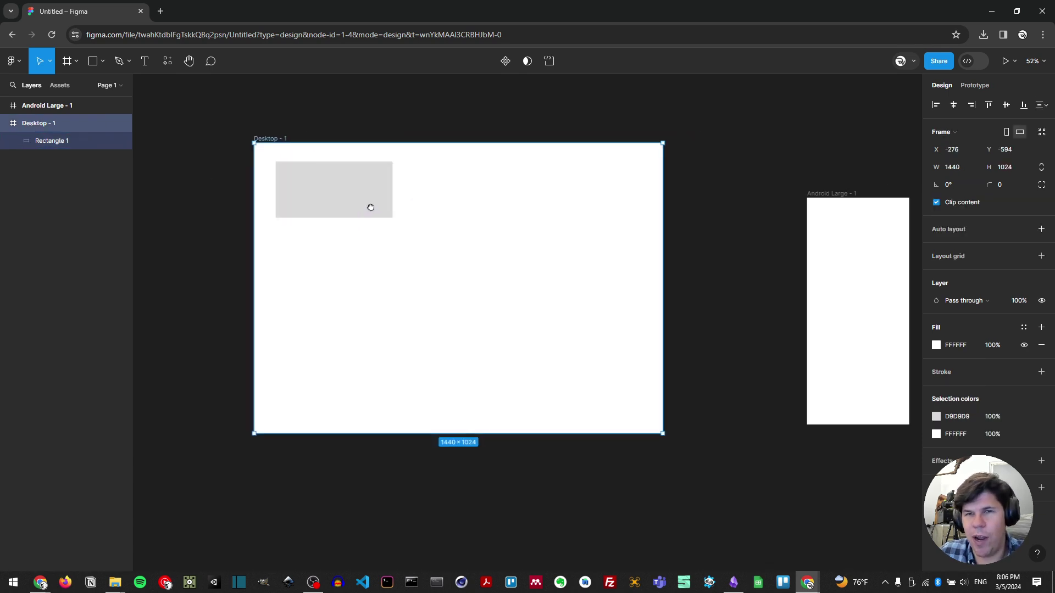
- Draw a 271×105 grey bar centred near the top of Android Large - 1
left_click(91, 63)
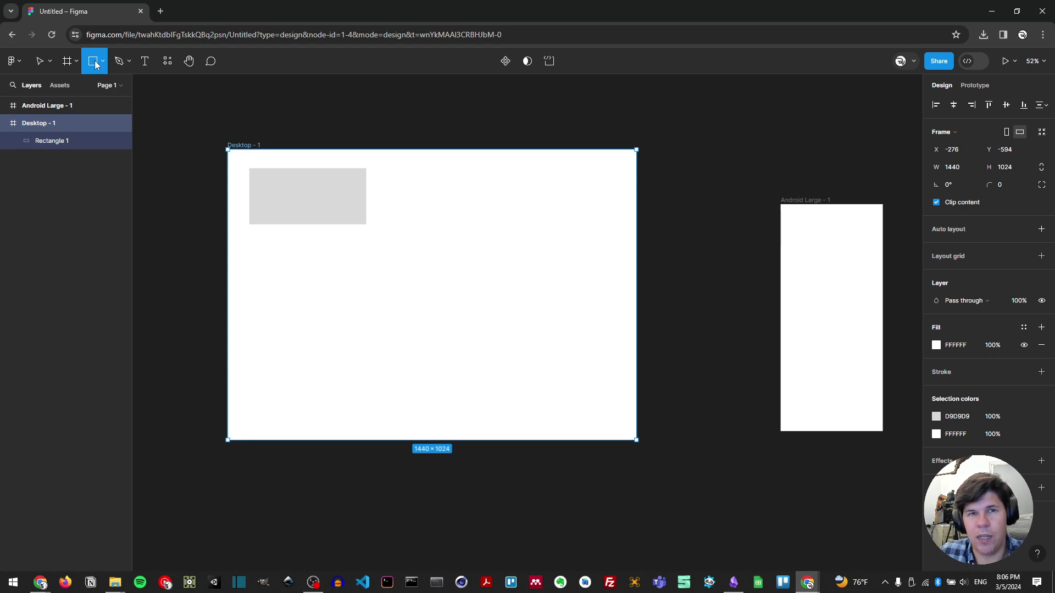
mouse_move(790, 220)
left_mouse_down()
mouse_move(824, 247)
mouse_move(867, 250)
left_mouse_up()
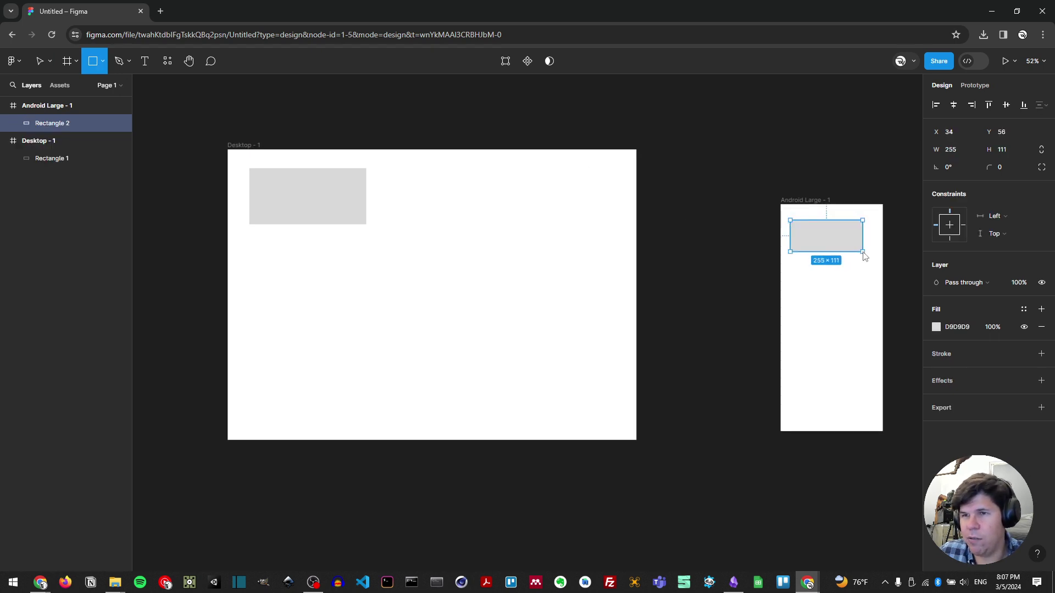
left_click(5, 107)
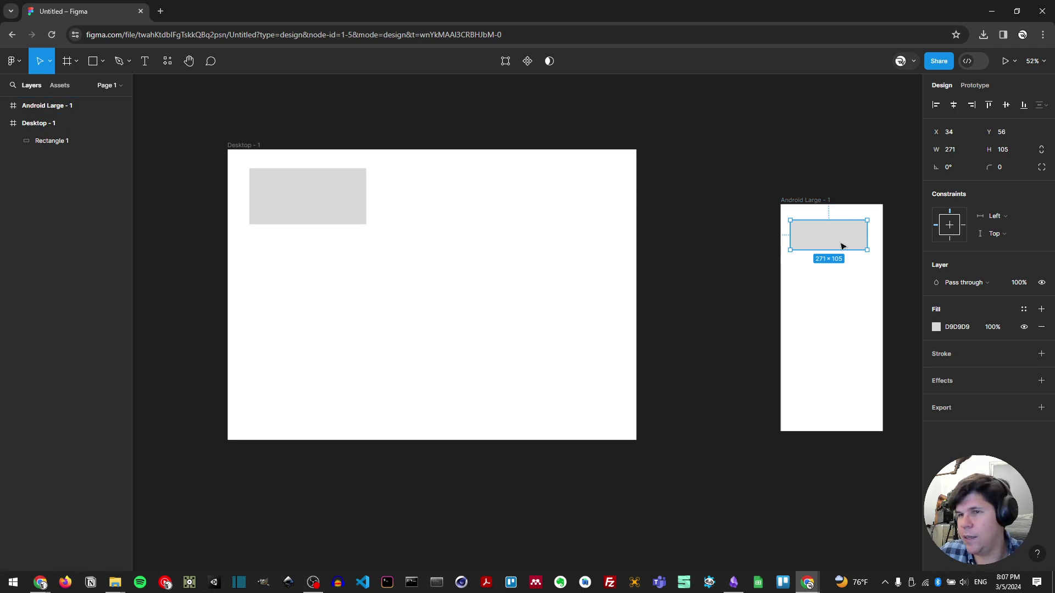
left_click_drag(836, 244, 839, 241)
left_click_drag(822, 202, 763, 159)
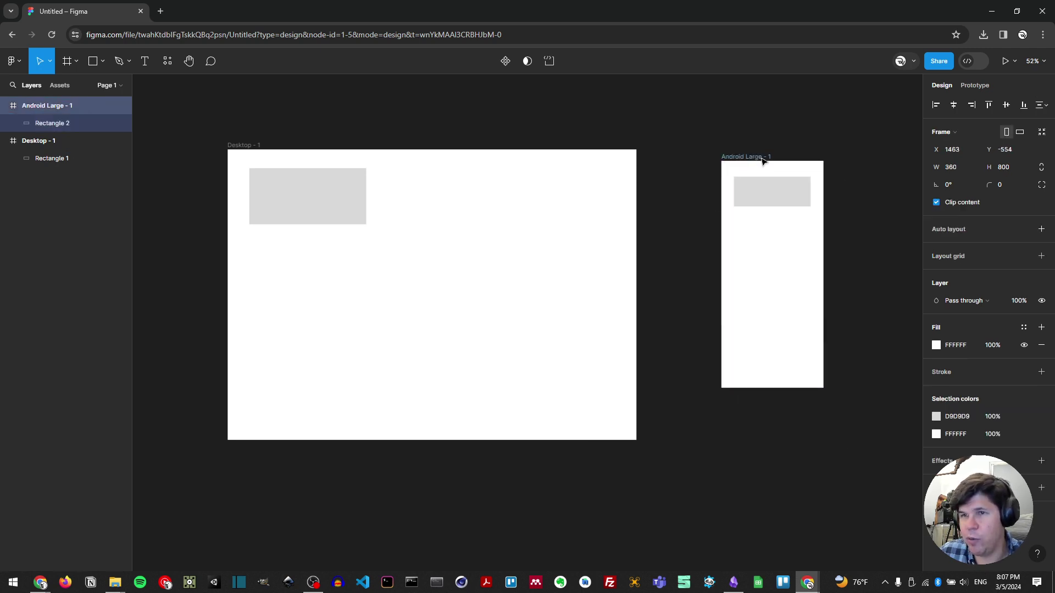
mouse_move(247, 147)
left_mouse_down()
mouse_move(301, 131)
mouse_move(254, 153)
left_mouse_up()
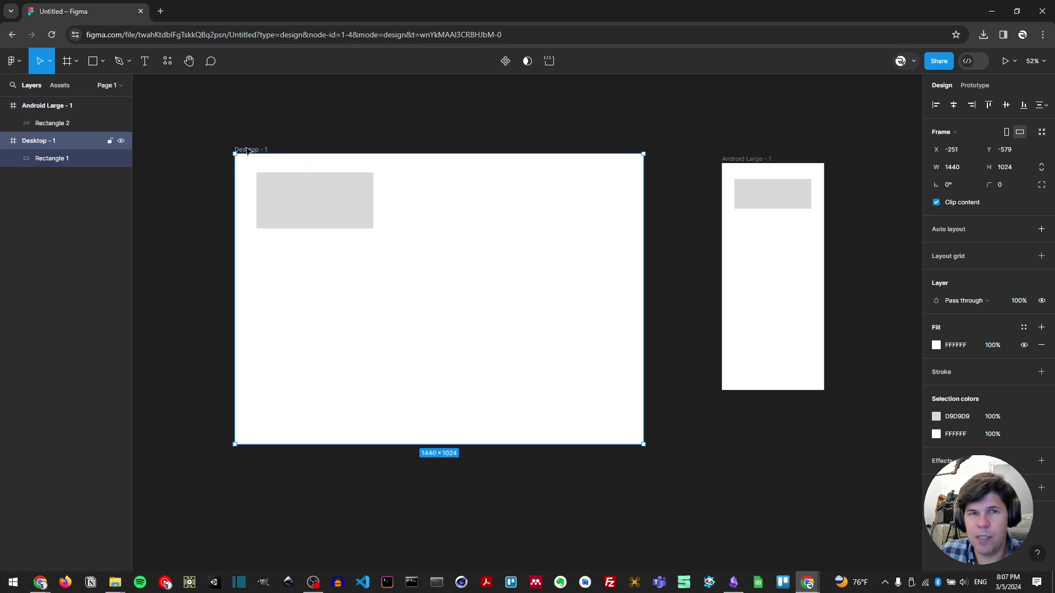
left_click(91, 62)
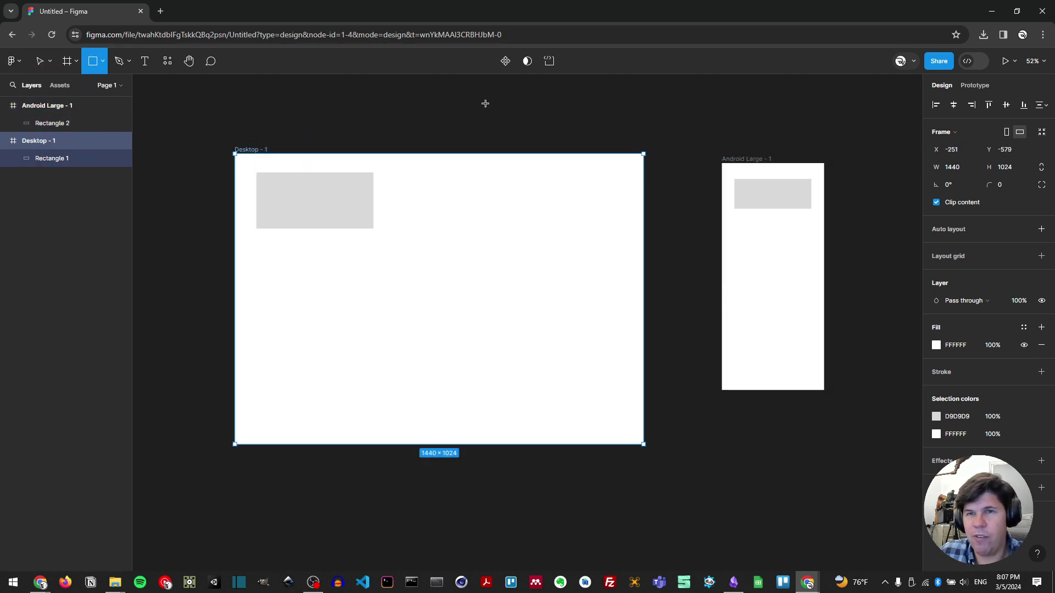
- Draw a 540×77 grey bar above Desktop - 1 and line the two frames up
left_click_drag(485, 103, 638, 125)
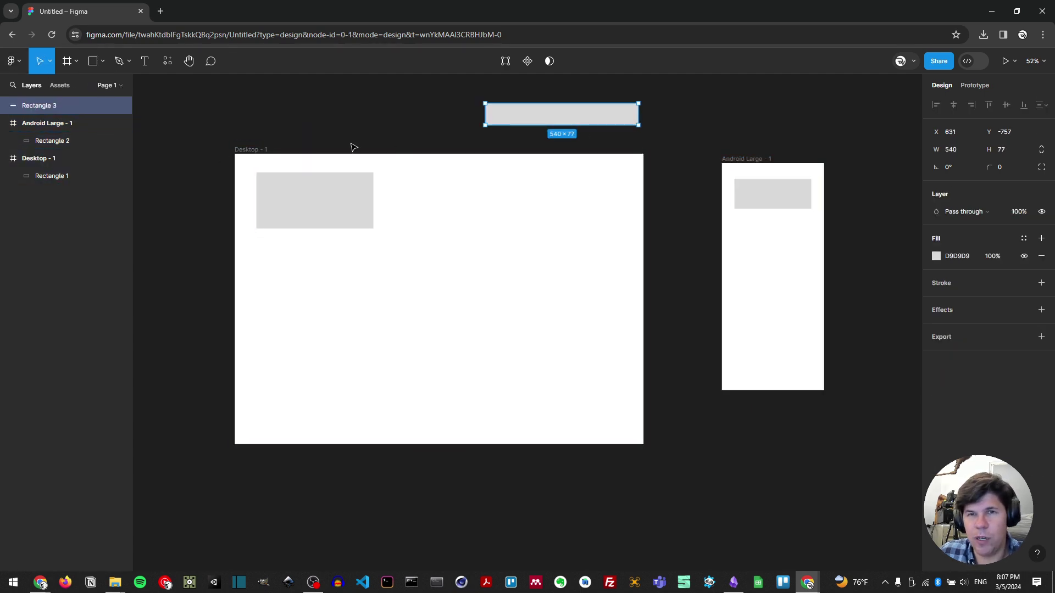
left_click_drag(255, 150, 234, 174)
left_click_drag(730, 161, 701, 175)
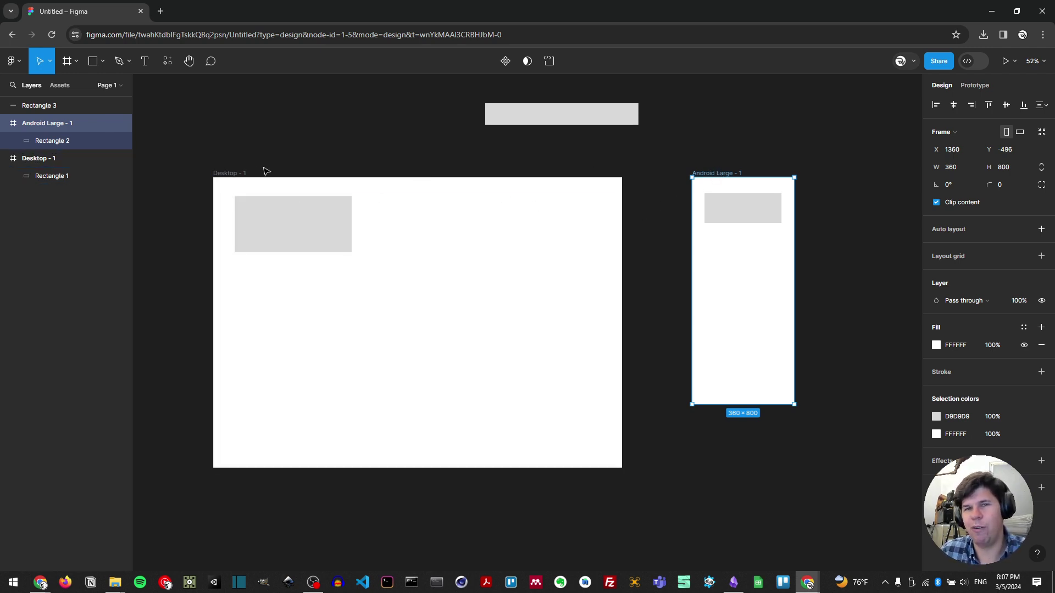
- Delete the Android Large - 1 frame
left_click(235, 178)
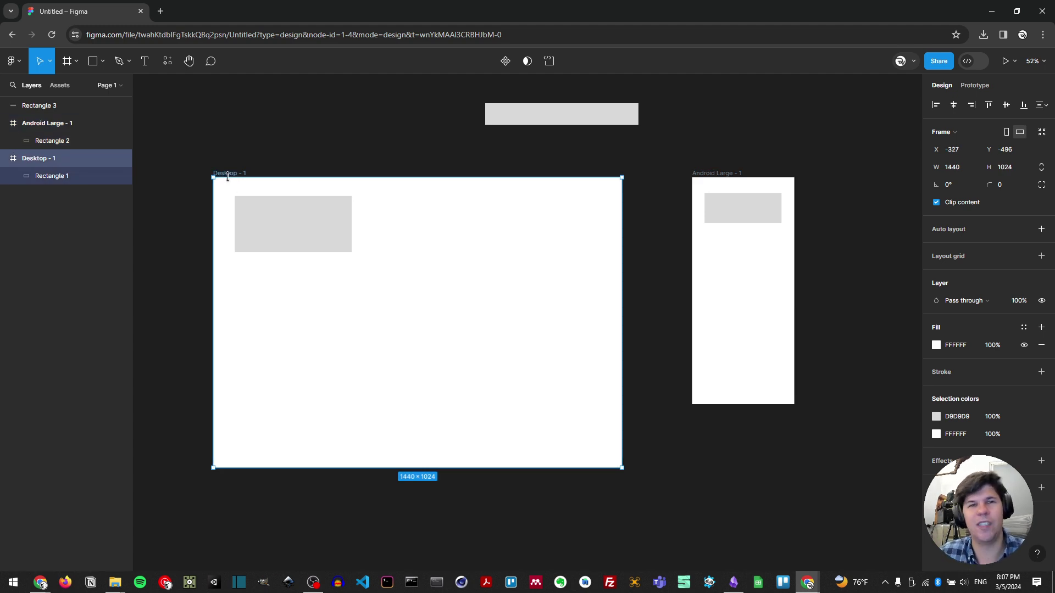
left_click(301, 224)
left_click(702, 173)
key("Delete")
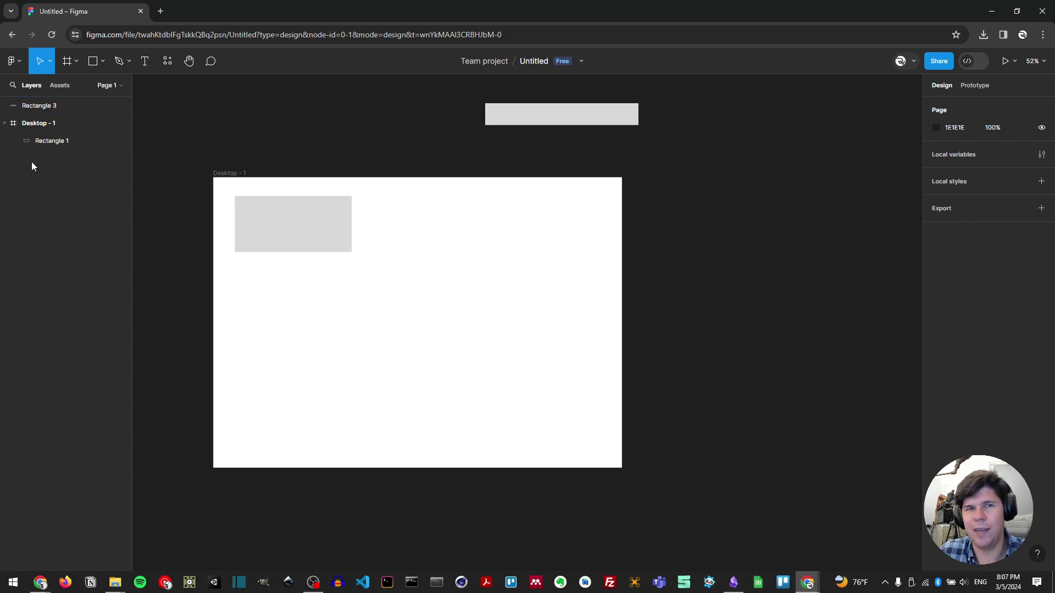
- Delete the Rectangle 3 bar from the Layers panel, keeping Desktop - 1 and Rectangle 1
right_click(51, 106)
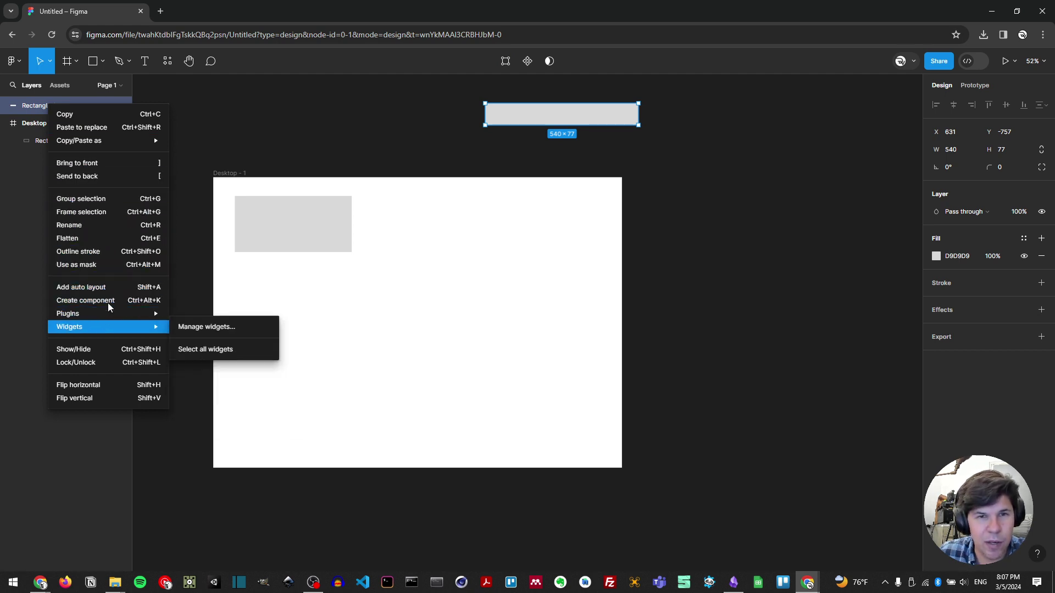
mouse_move(52, 140)
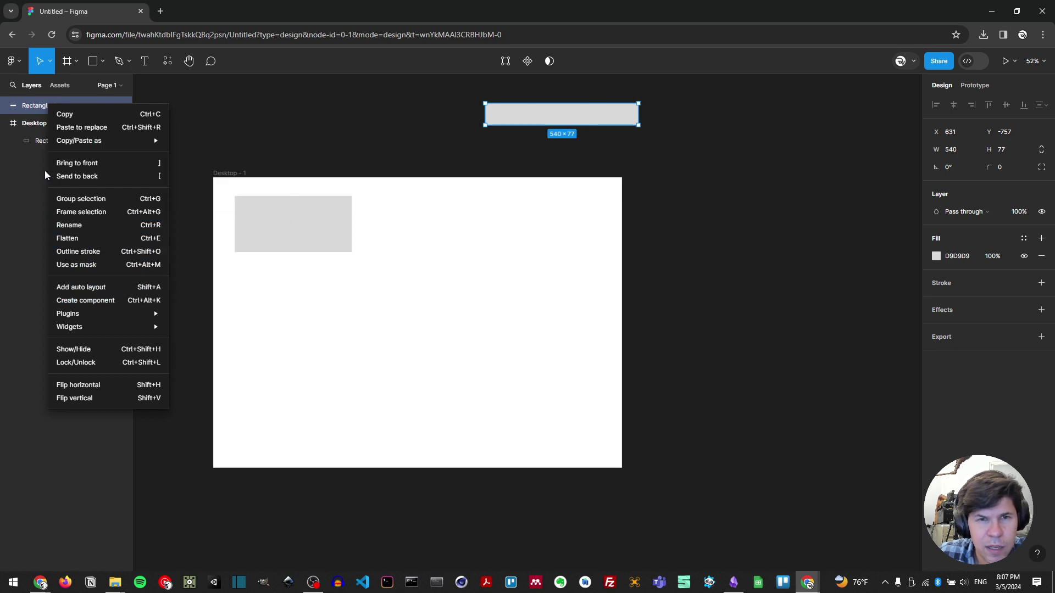
left_click(67, 109)
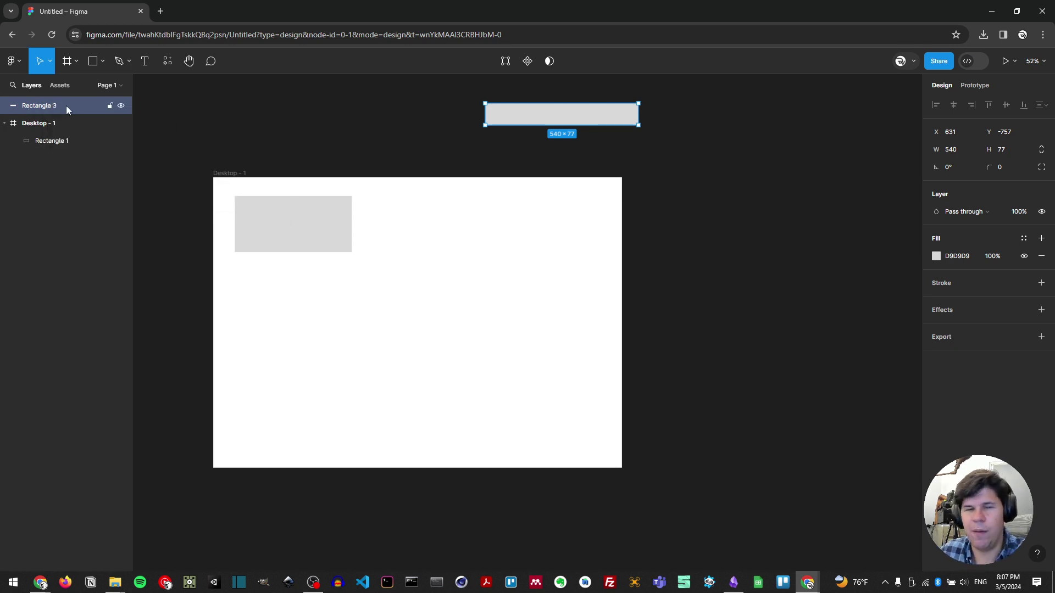
key("Delete")
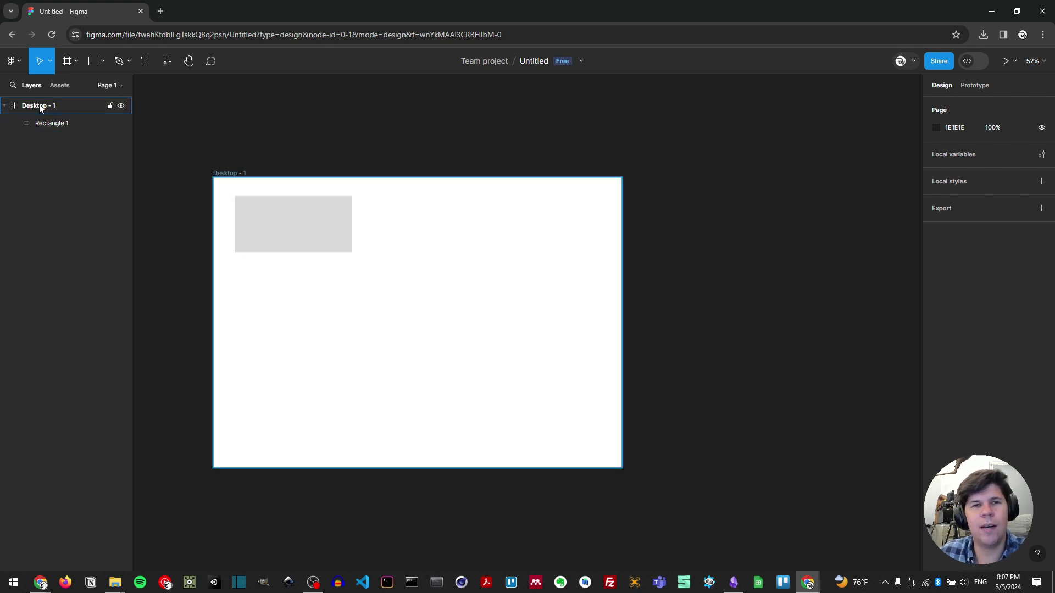
- Draw two horizontal lines under Rectangle 1, 577 and 1222 wide
left_click(99, 64)
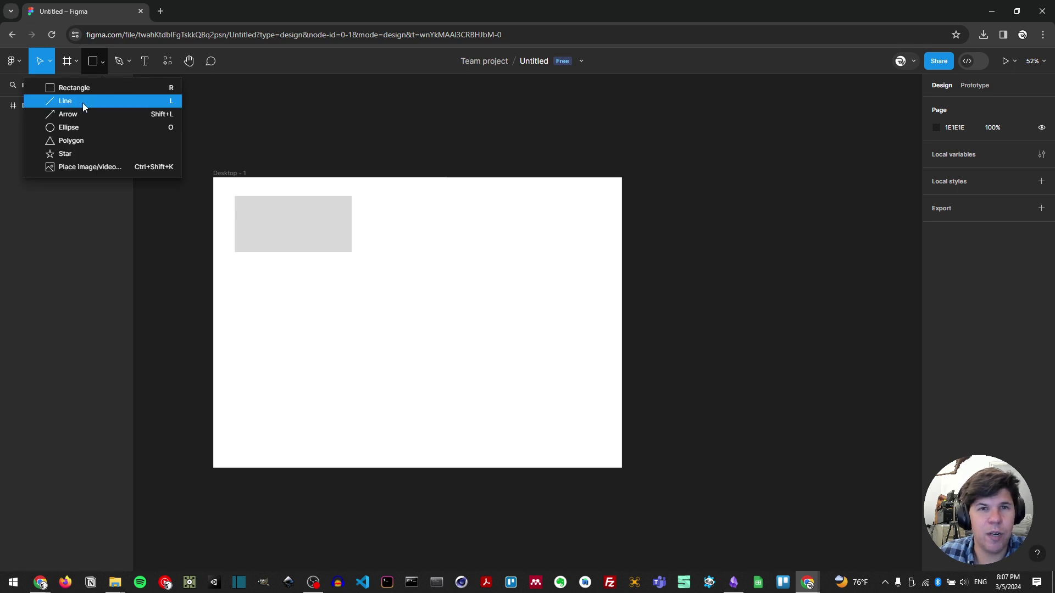
left_click(83, 105)
left_click_drag(234, 275, 398, 275)
left_click(93, 64)
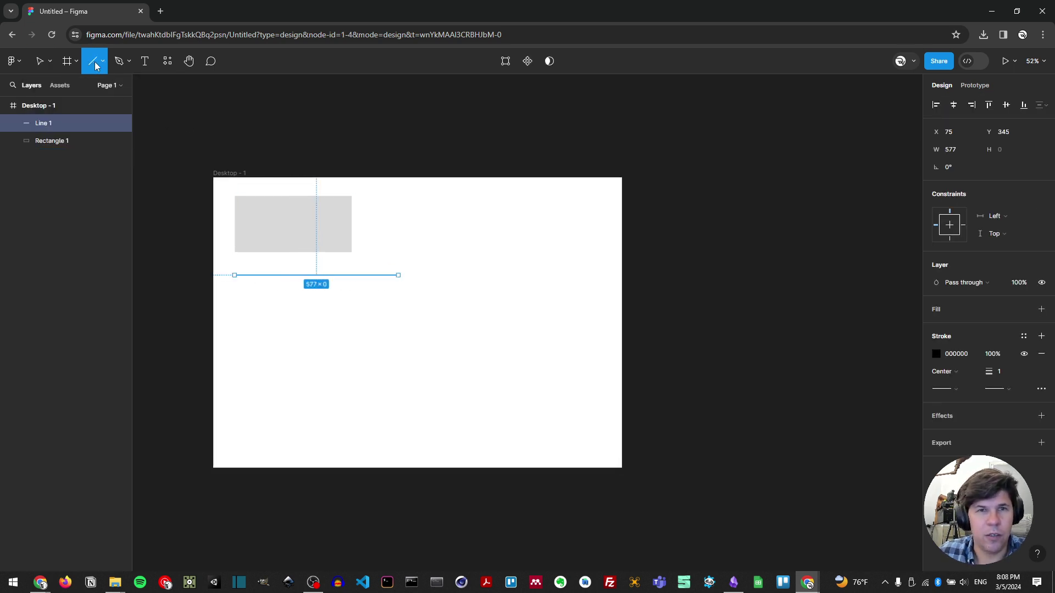
left_click(95, 66)
left_click(98, 128)
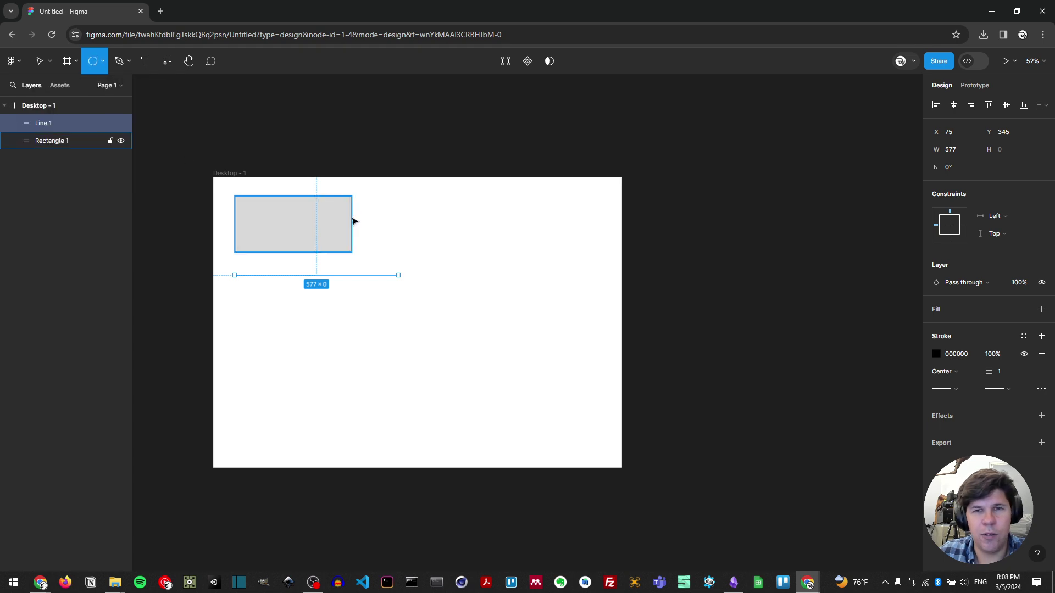
left_click(103, 63)
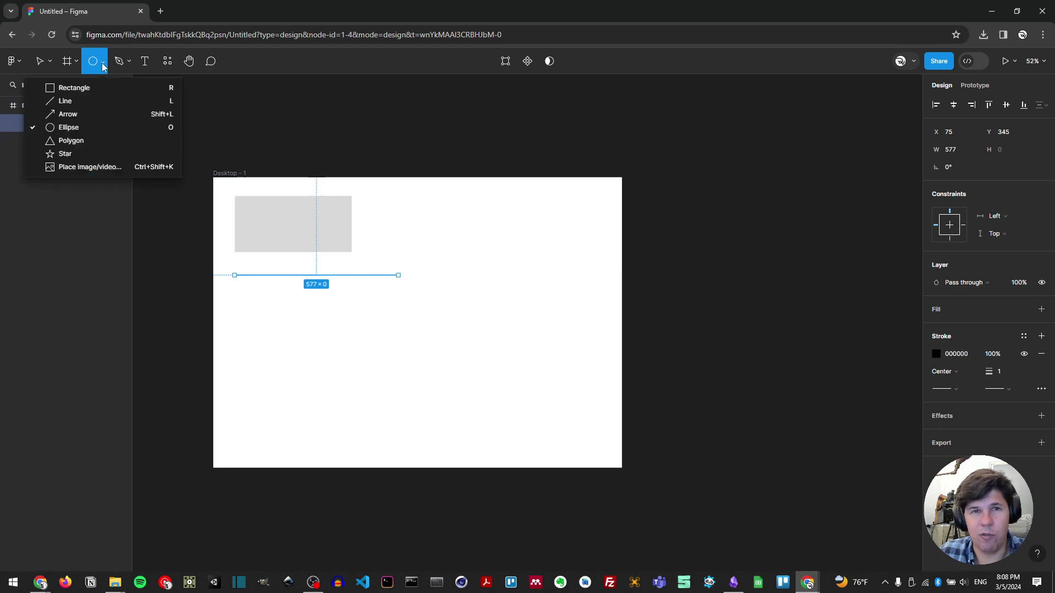
left_click(101, 103)
left_click_drag(236, 306, 582, 321)
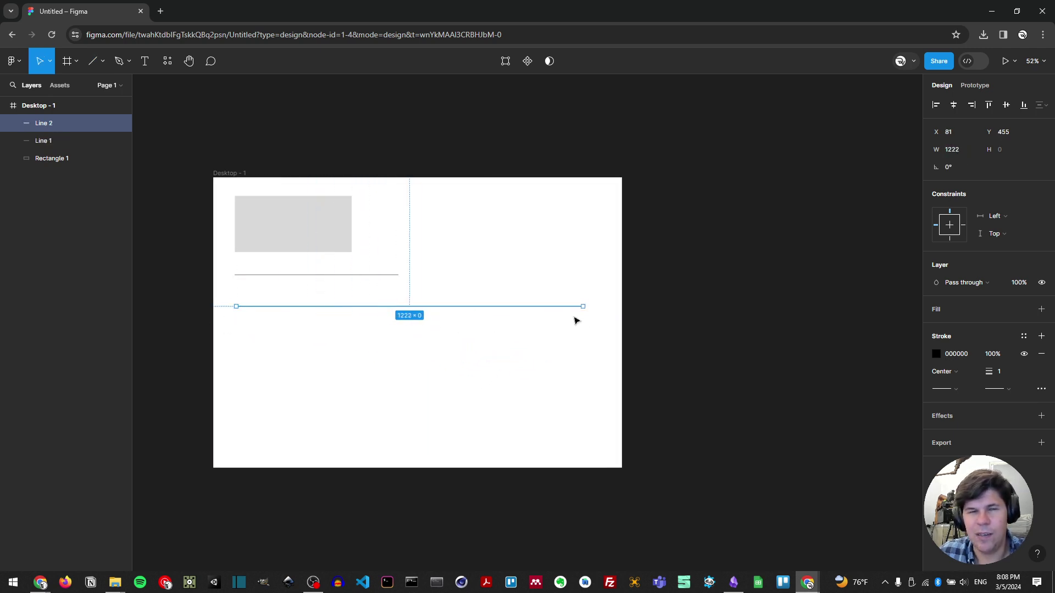
- Add a 265×265 circle, Ellipse 1, right of the grey rectangle
left_click(102, 61)
left_click(93, 132)
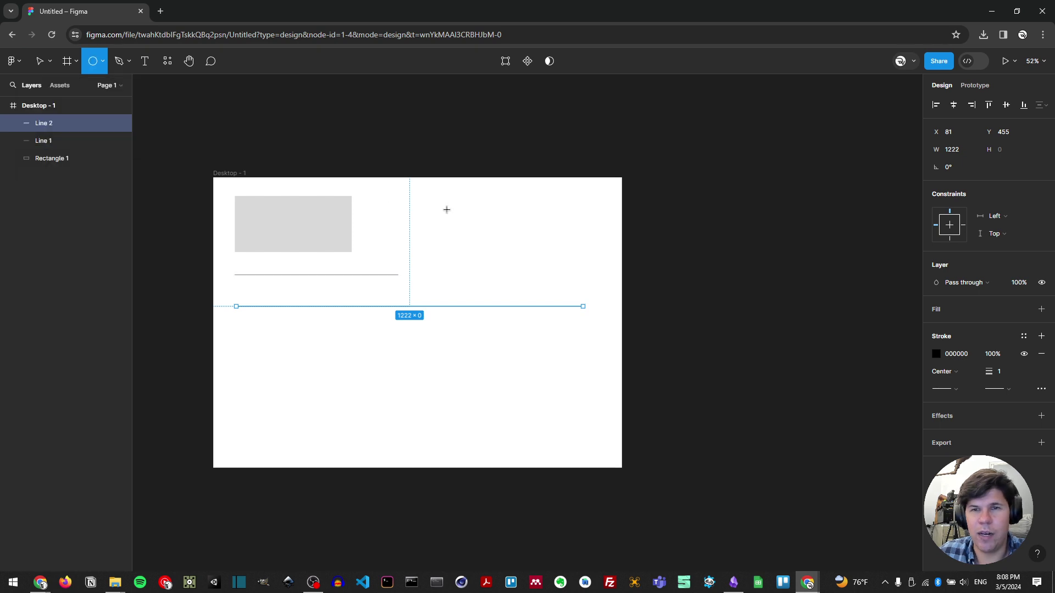
left_click_drag(446, 209, 521, 285)
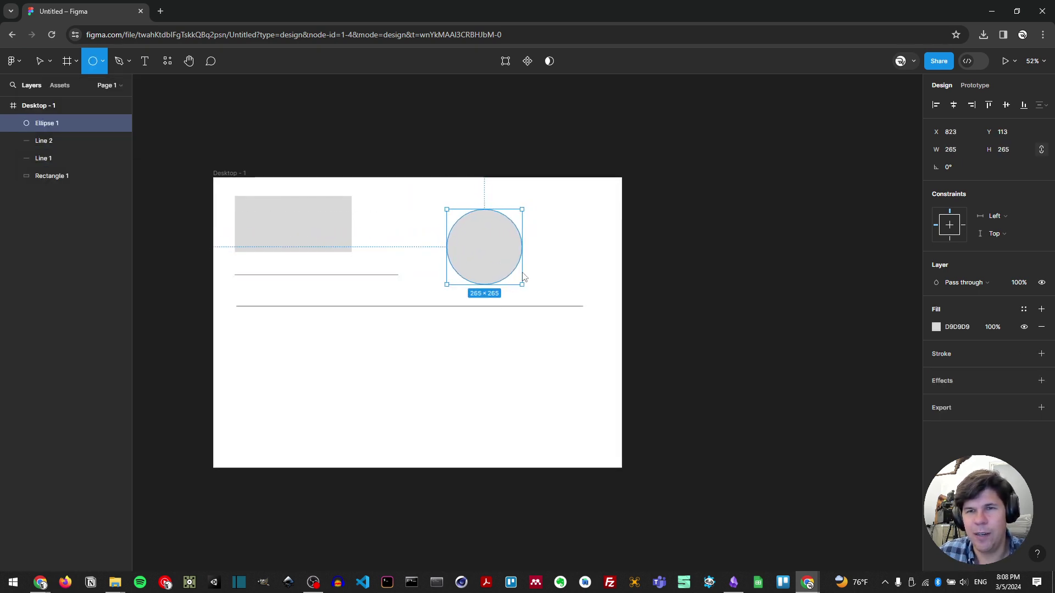
- Switch from the Pen back to the Ellipse tool, then start Place image/video… and cancel it
key("p")
left_click(91, 65)
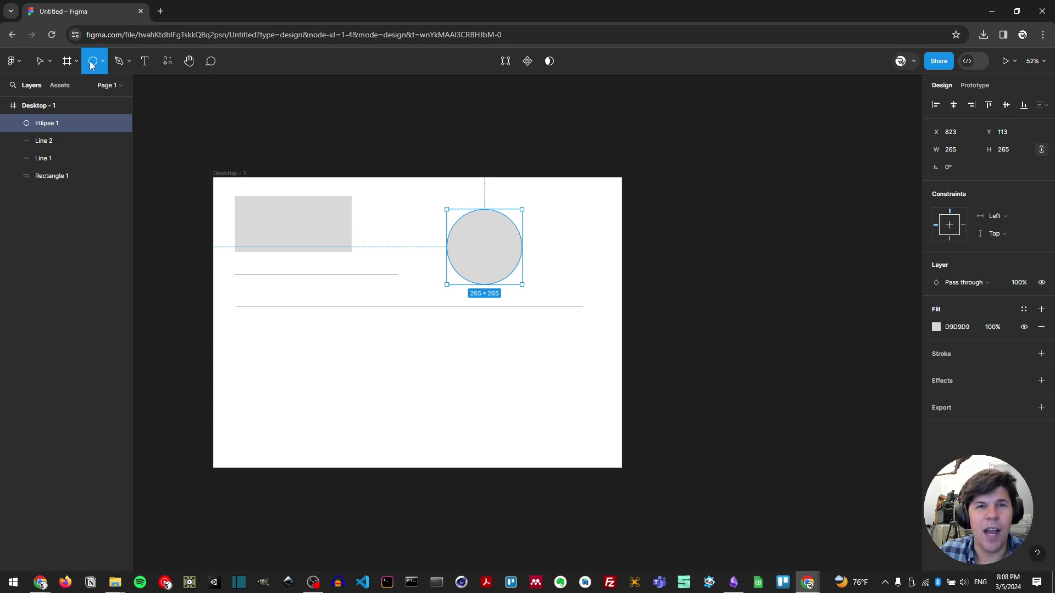
left_click(101, 62)
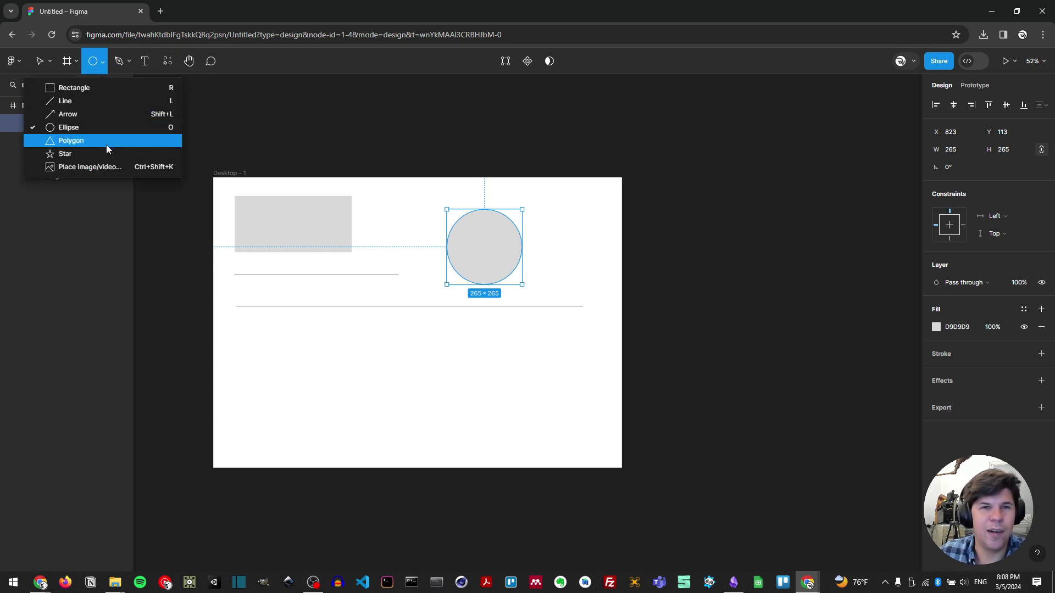
left_click(98, 167)
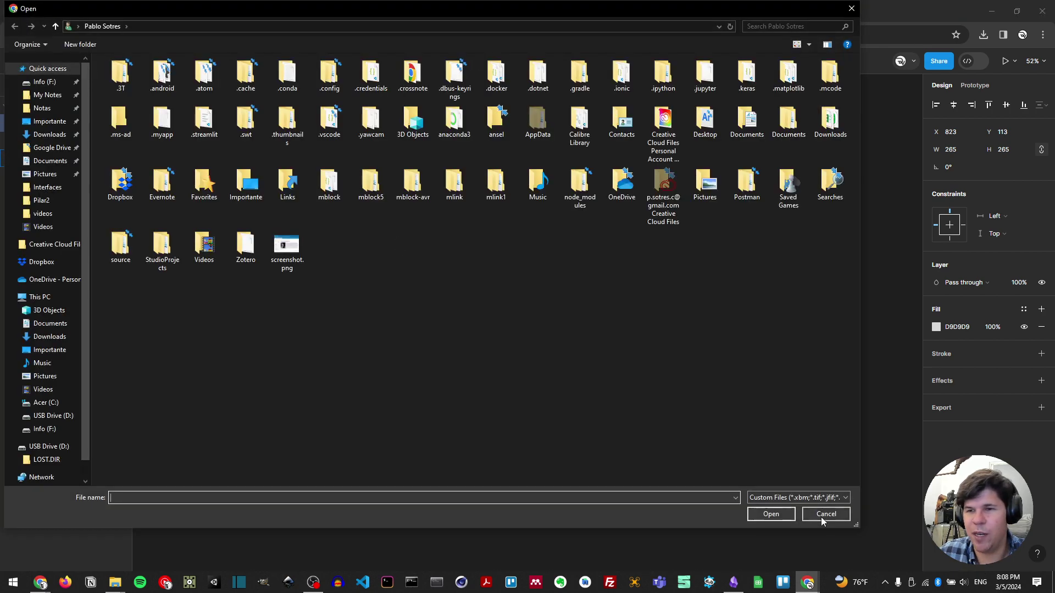
left_click(822, 514)
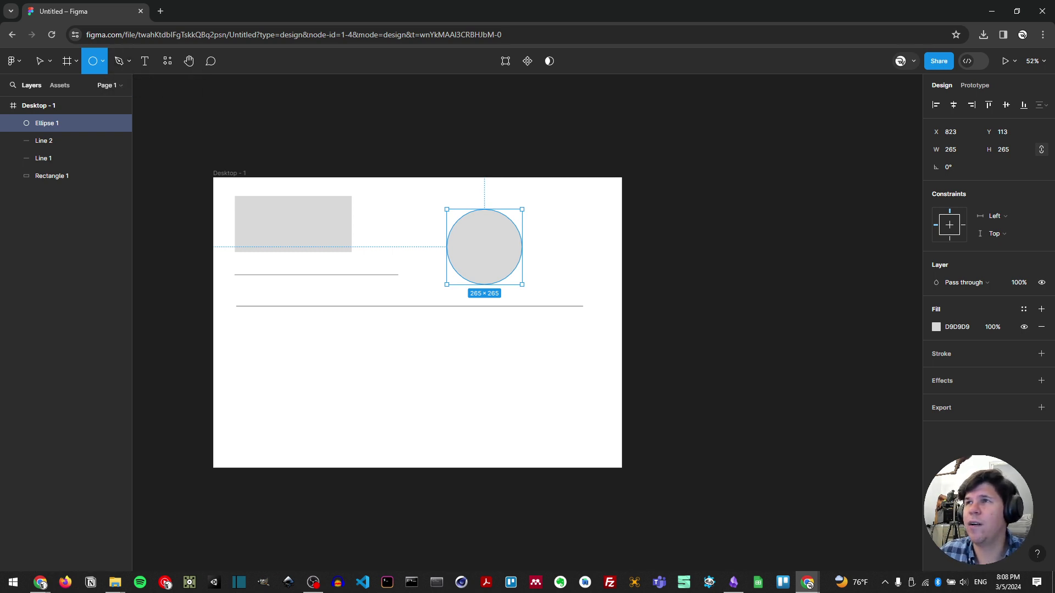
key("alt+Tab")
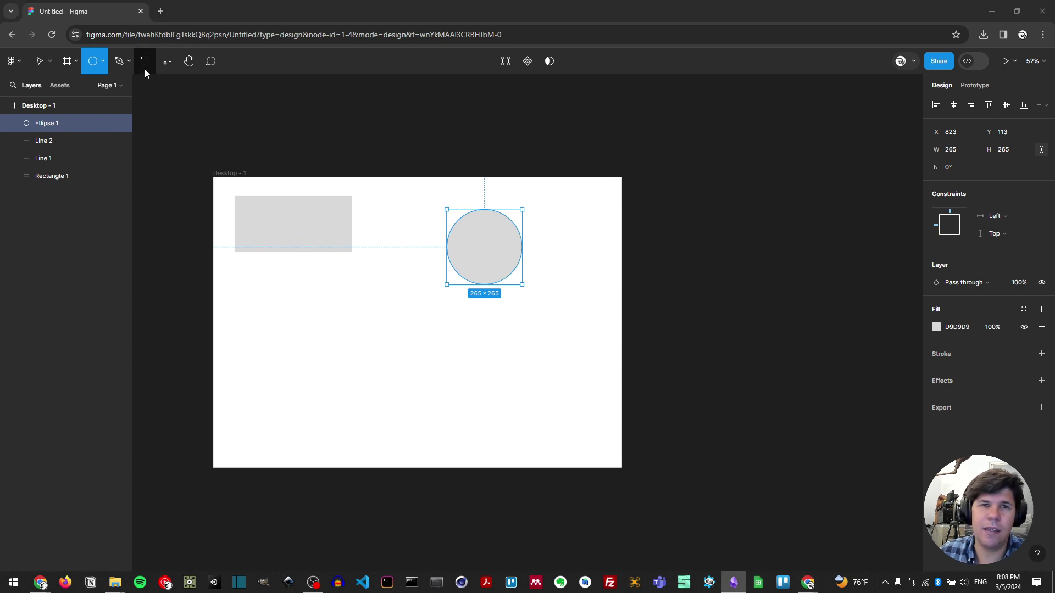
- With the Pen tool, place right-triangle corner points below the long line
left_click(124, 64)
left_click(127, 85)
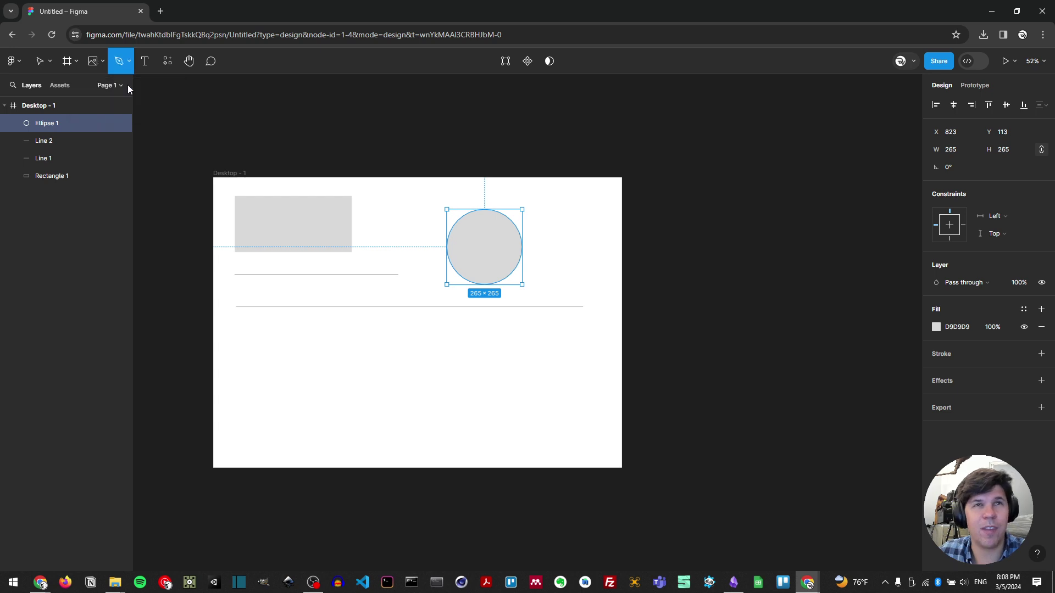
left_click(316, 324)
left_click(317, 356)
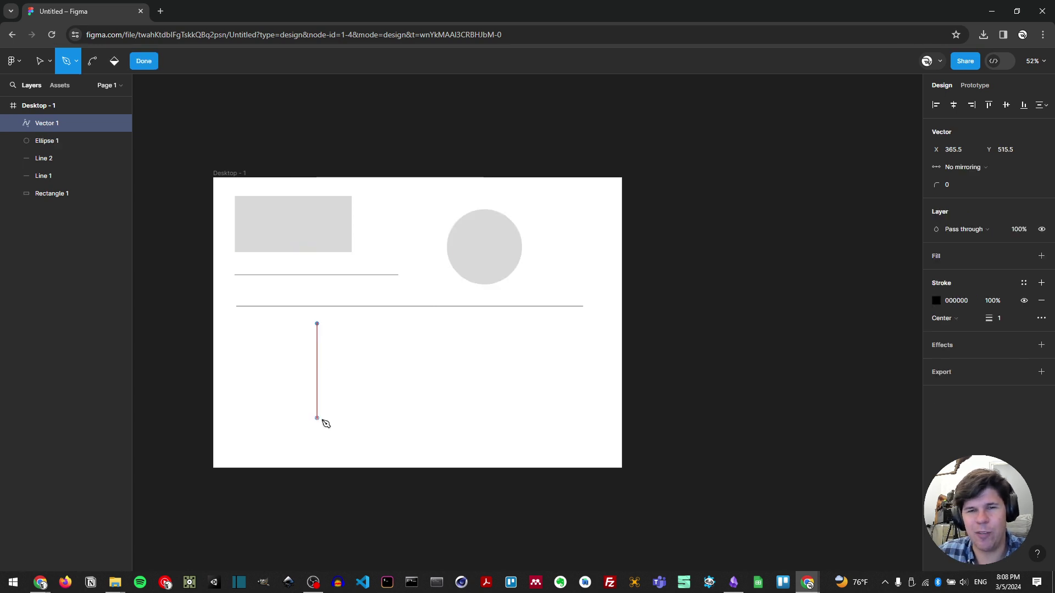
left_click(317, 433)
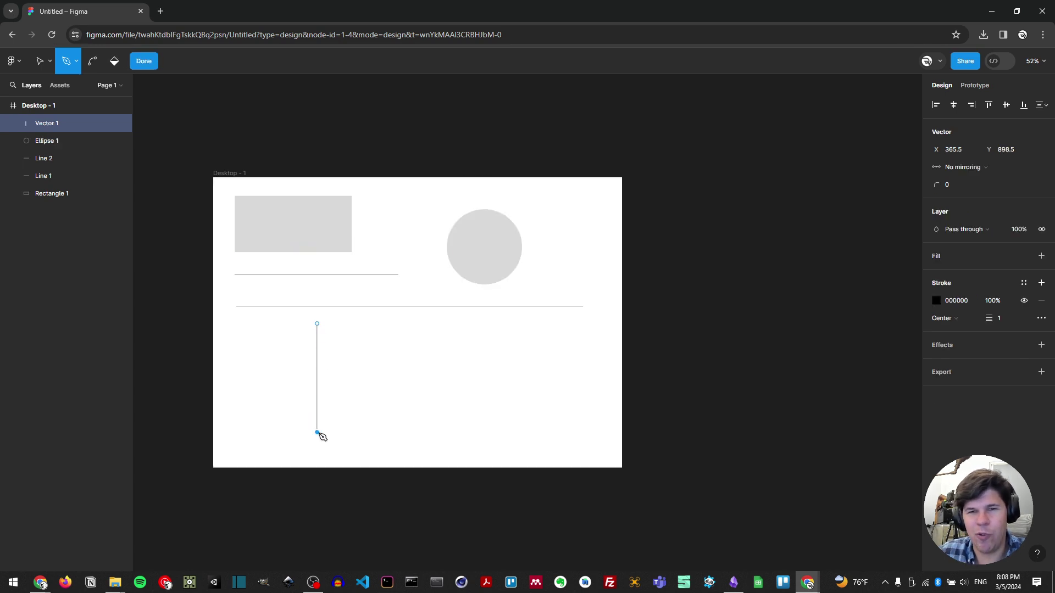
left_click(488, 432)
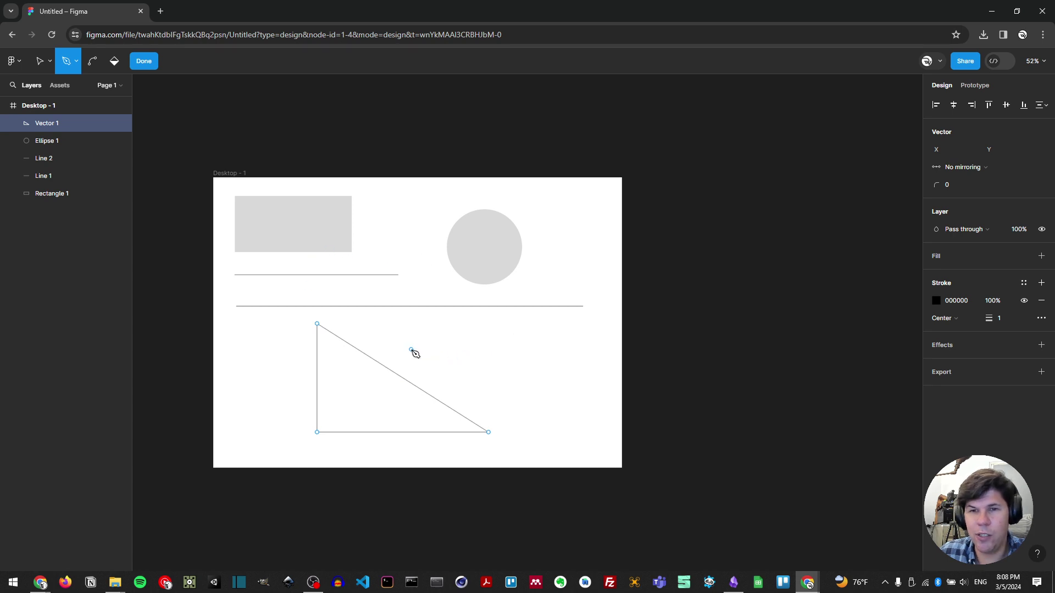
- Extend the path with curved anchors into a wavy closed outline
left_click_drag(496, 339, 555, 363)
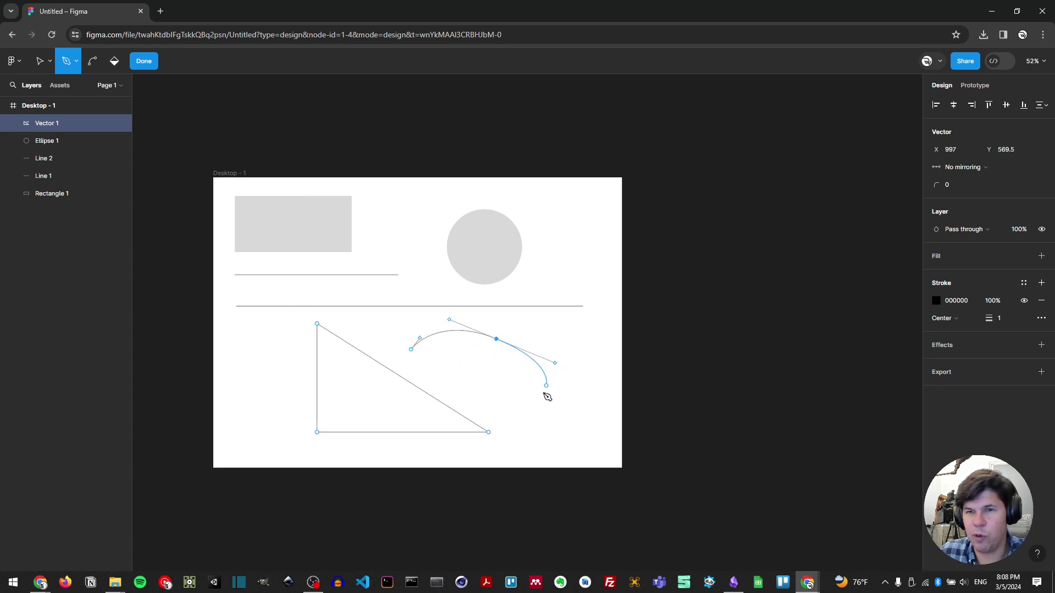
left_click_drag(542, 401, 575, 457)
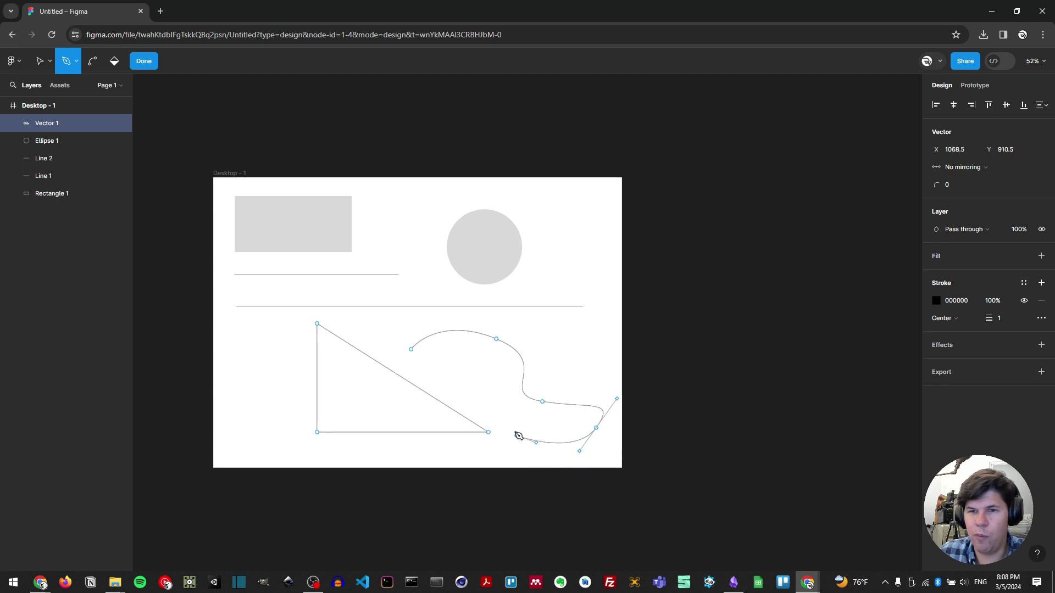
left_click_drag(517, 435, 407, 358)
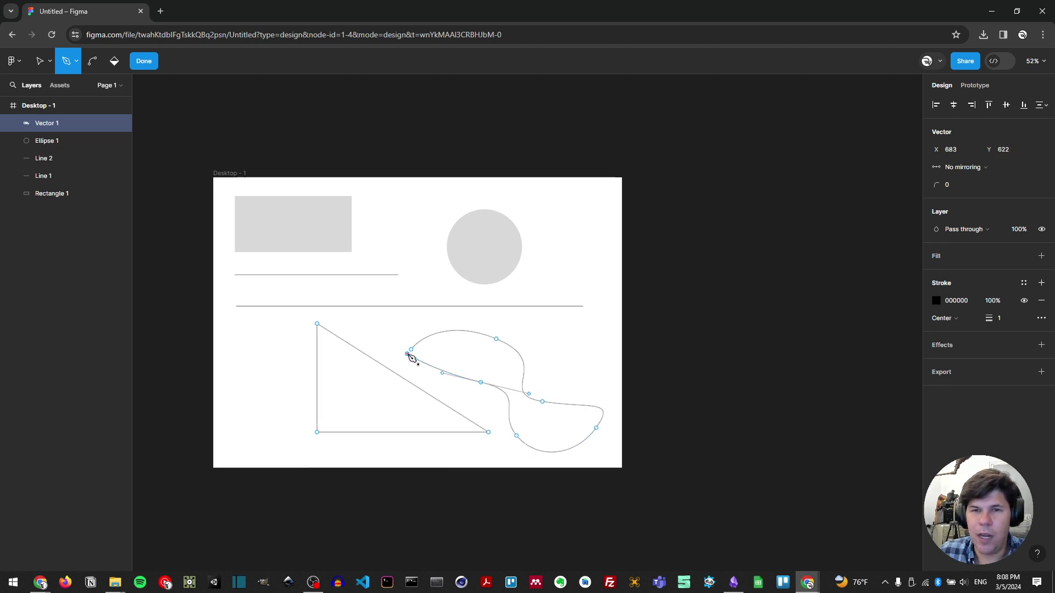
key("Escape")
left_click(415, 357)
left_click(446, 362)
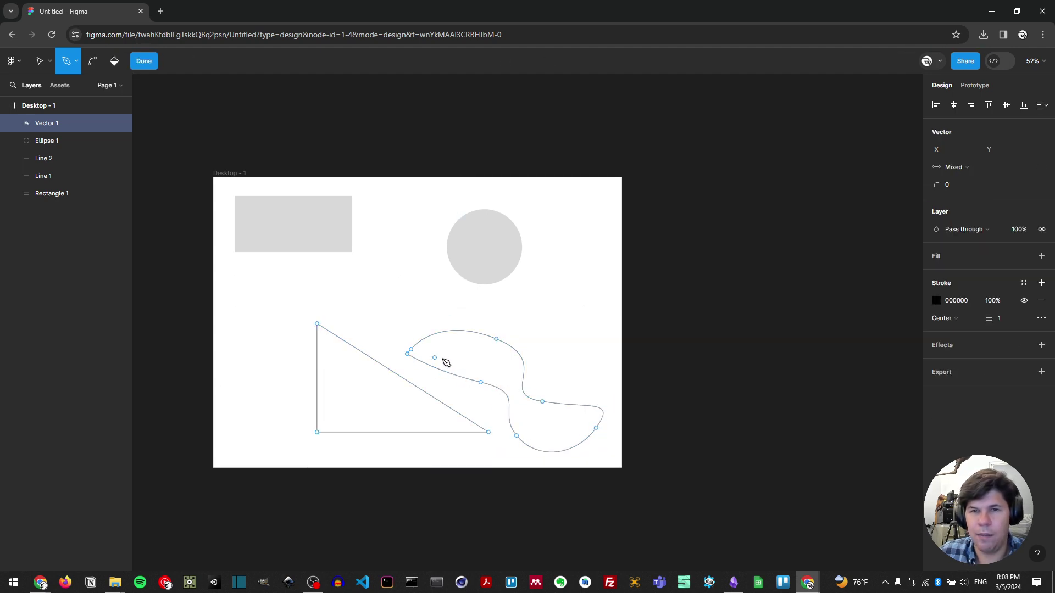
left_click(415, 355)
scroll(411, 354, "up", 5)
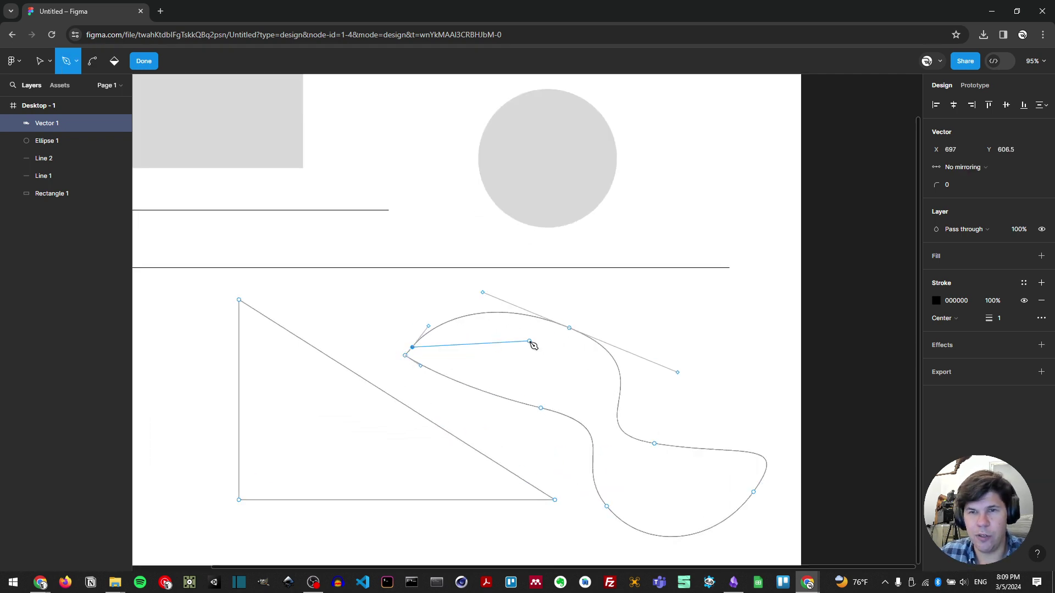
key("Escape")
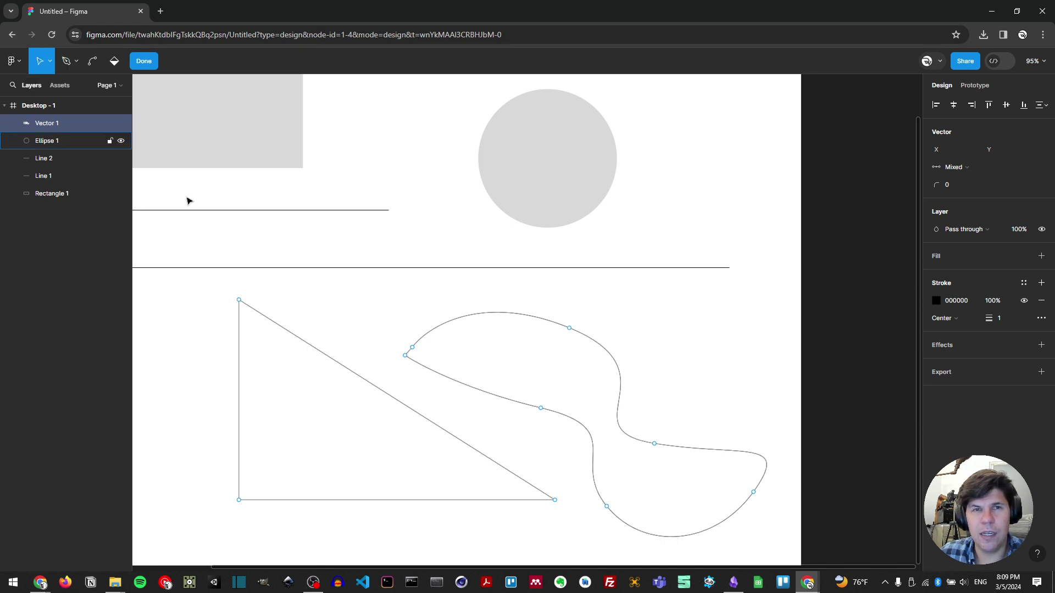
key("ctrl")
scroll(374, 246, "down", 4)
scroll(341, 283, "left", 3)
scroll(381, 294, "up", 2)
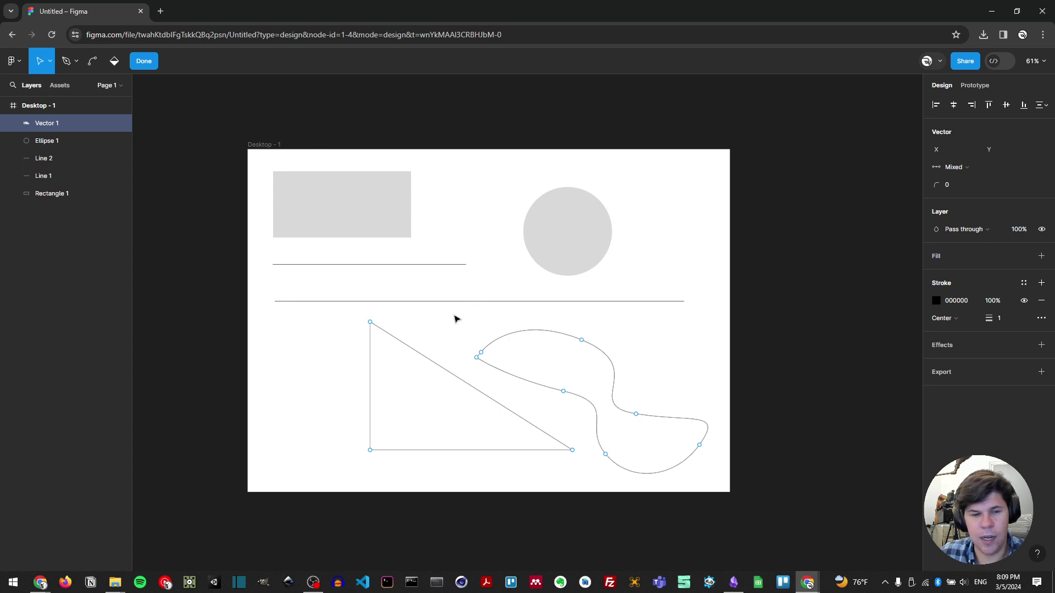
key("ctrl")
scroll(454, 319, "up", 5)
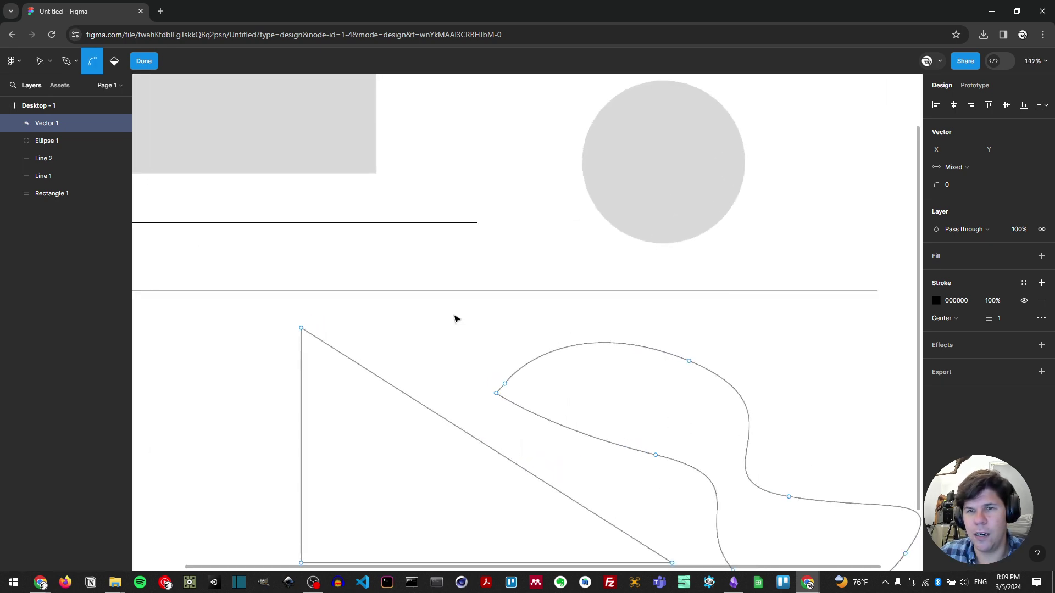
scroll(454, 319, "down", 5)
scroll(454, 319, "up", 1)
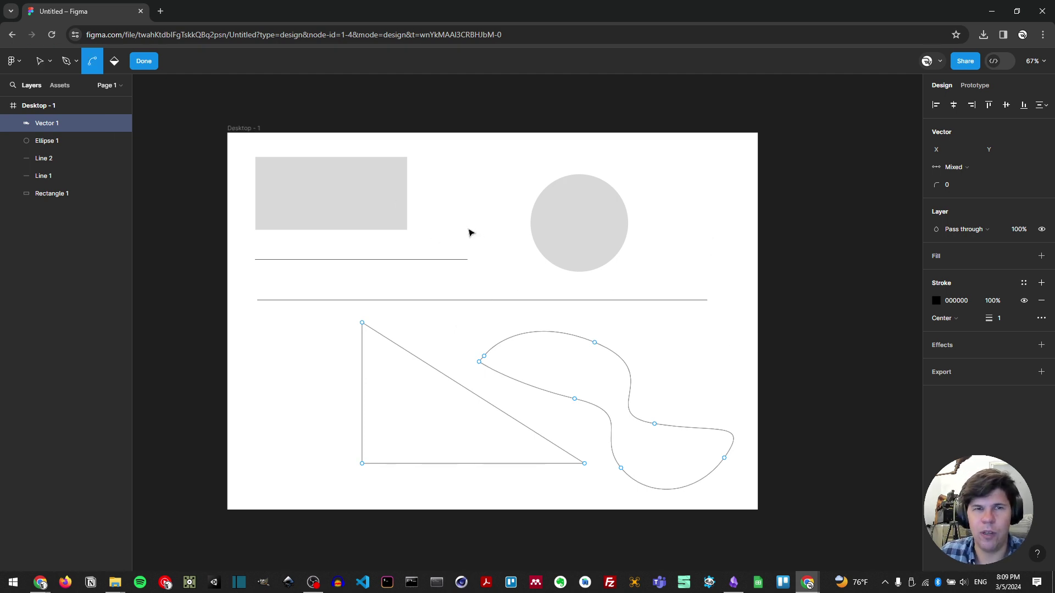
scroll(479, 214, "up", 5)
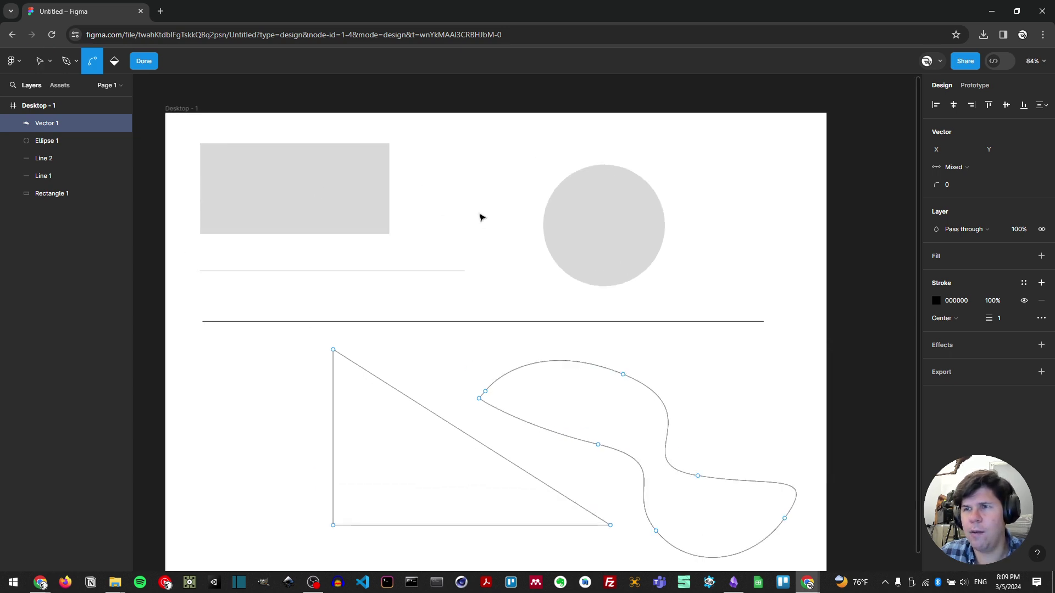
left_click(1033, 61)
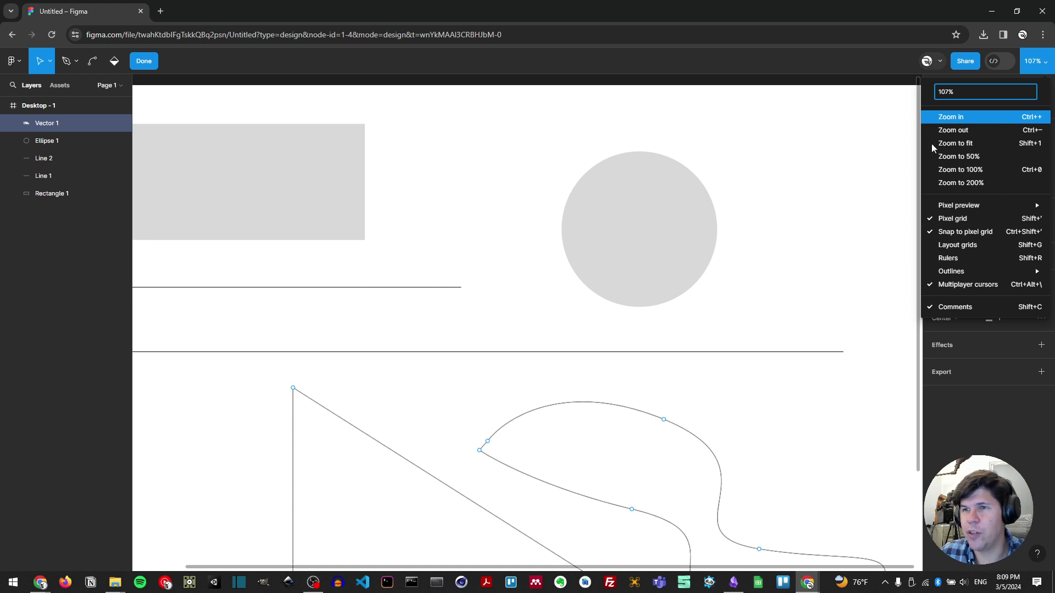
scroll(667, 216, "up", 10)
scroll(667, 216, "up", 2)
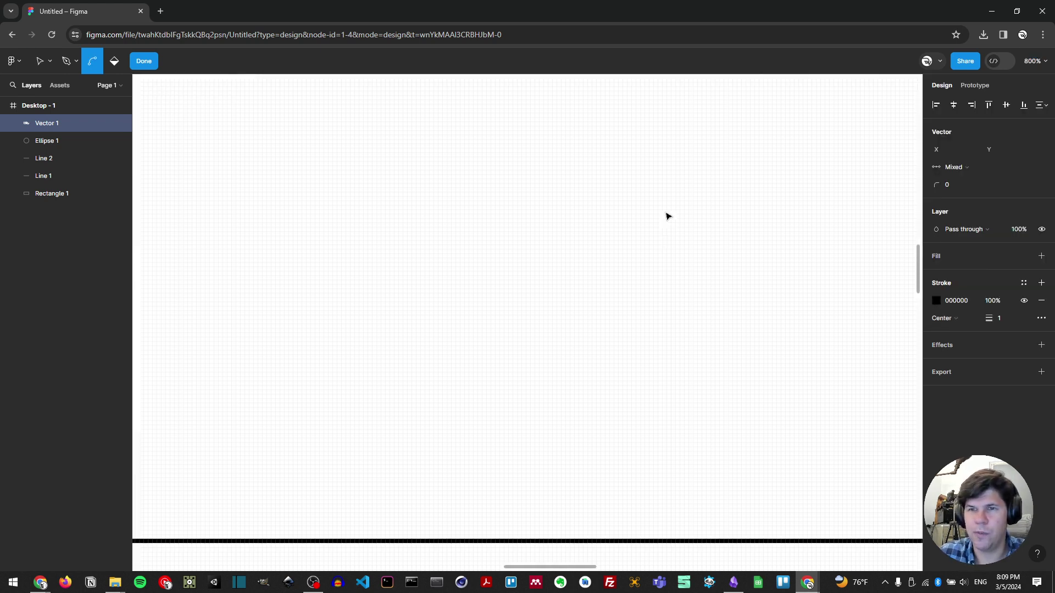
scroll(668, 216, "down", 12)
scroll(667, 216, "down", 4)
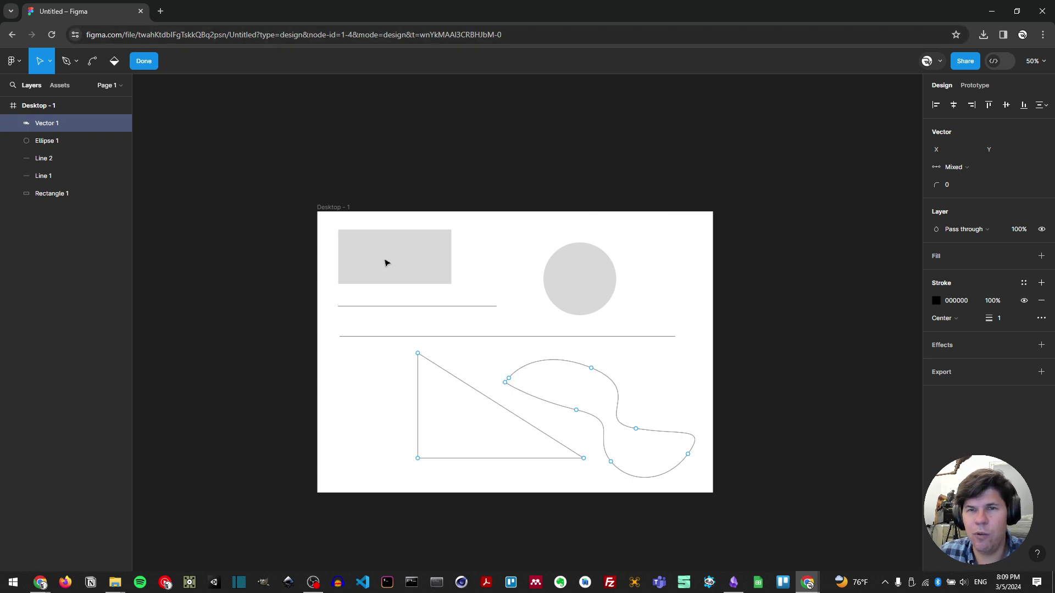
left_click_drag(384, 261, 348, 255)
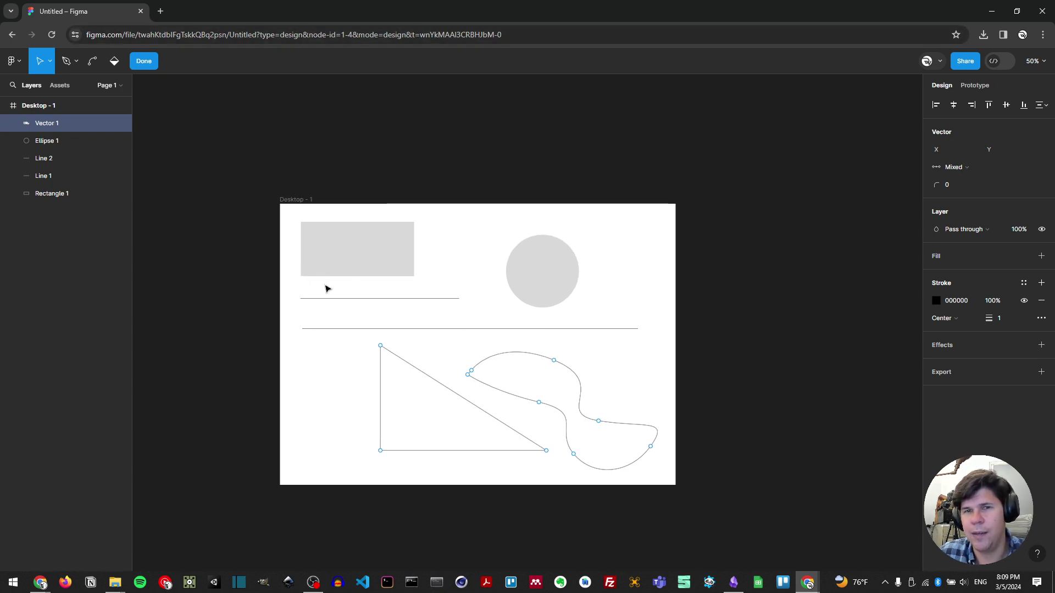
scroll(362, 275, "left", 2)
scroll(362, 274, "down", 1)
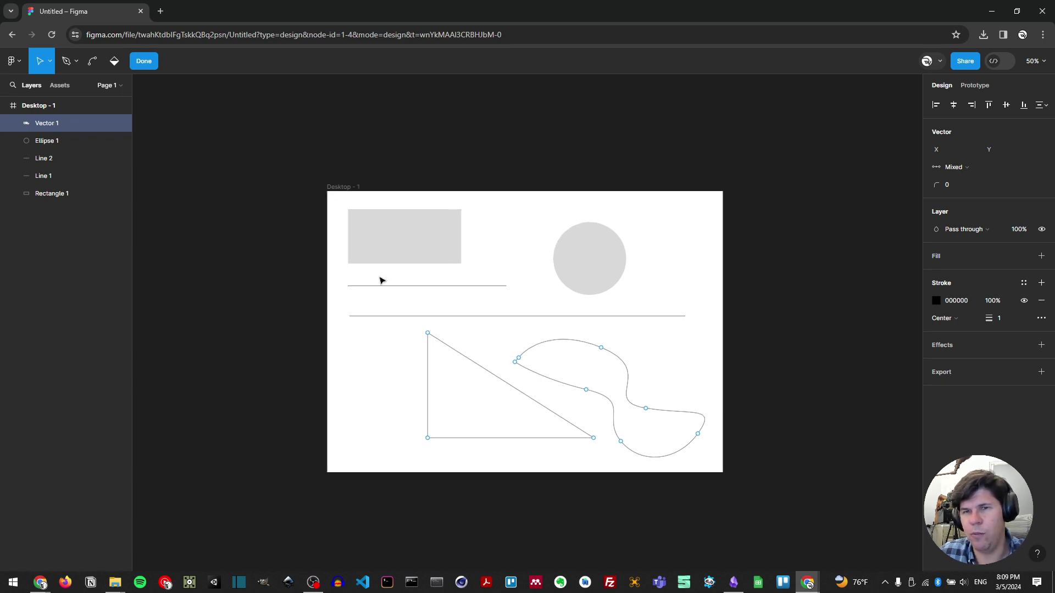
scroll(383, 276, "right", 2)
scroll(383, 275, "down", 2)
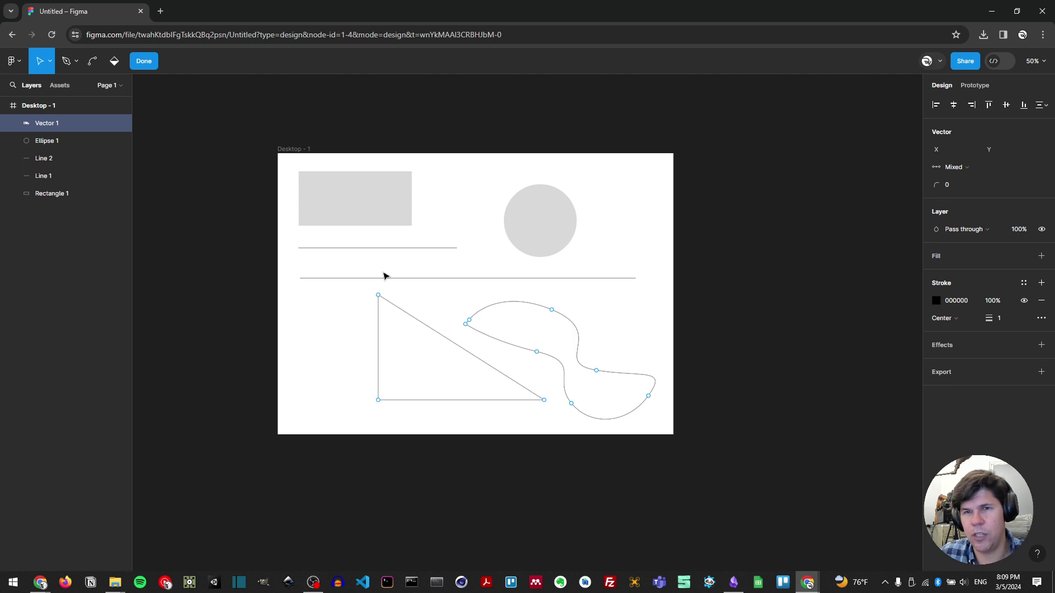
scroll(410, 270, "right", 3)
scroll(410, 270, "left", 3)
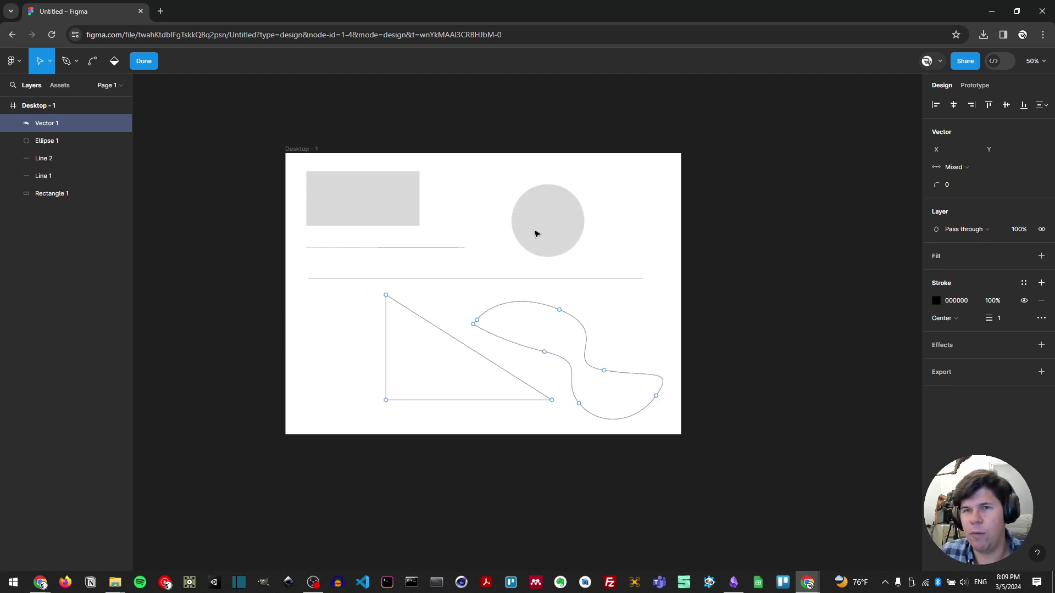
scroll(537, 234, "up", 3)
scroll(537, 234, "down", 3)
scroll(475, 249, "up", 2)
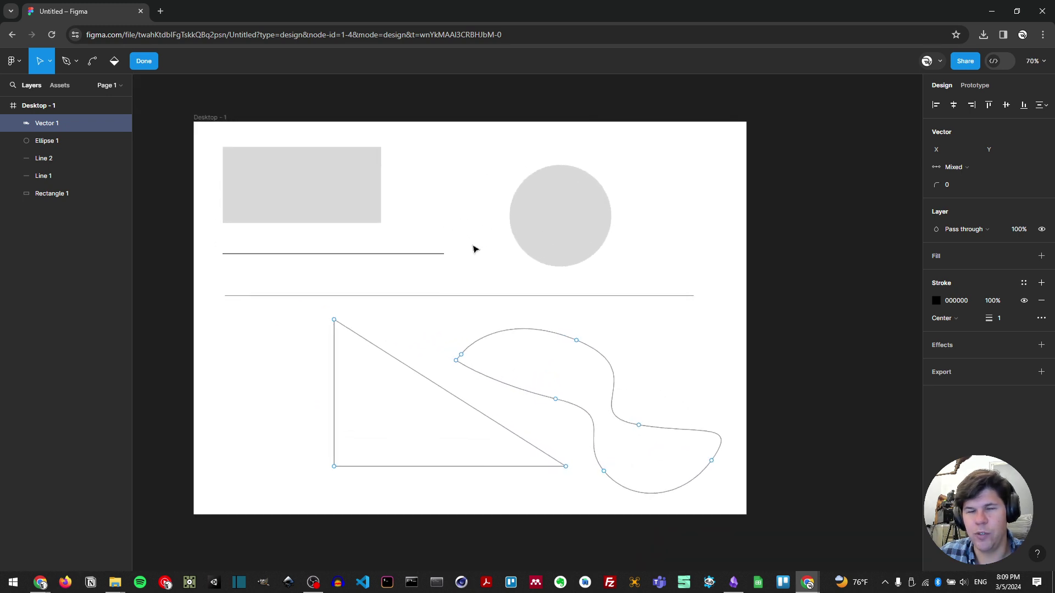
scroll(476, 250, "up", 2)
scroll(454, 252, "down", 2)
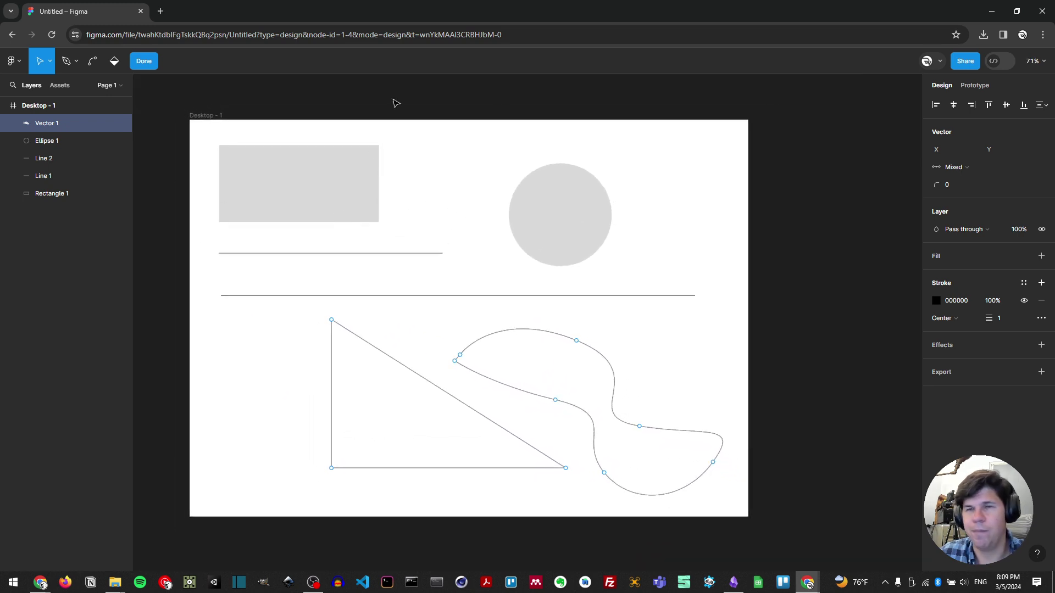
left_click_drag(368, 280, 421, 266)
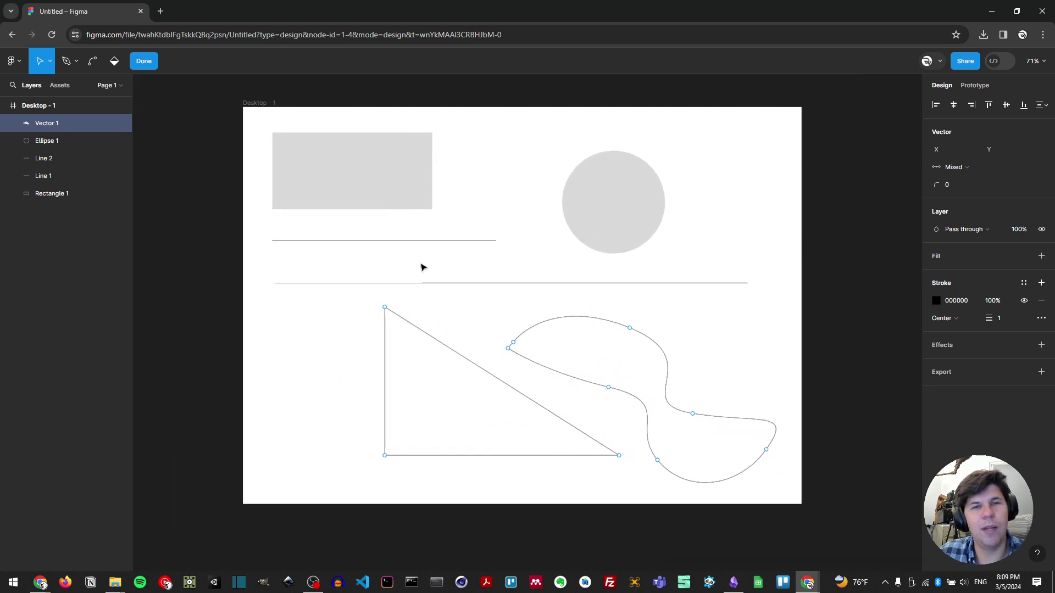
left_click(4, 106)
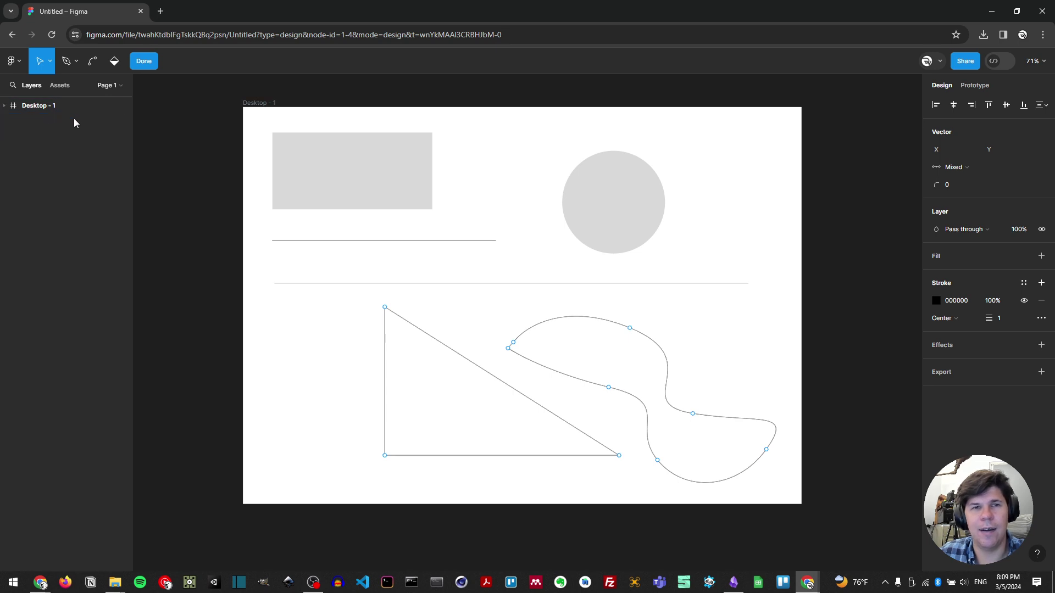
left_click(4, 106)
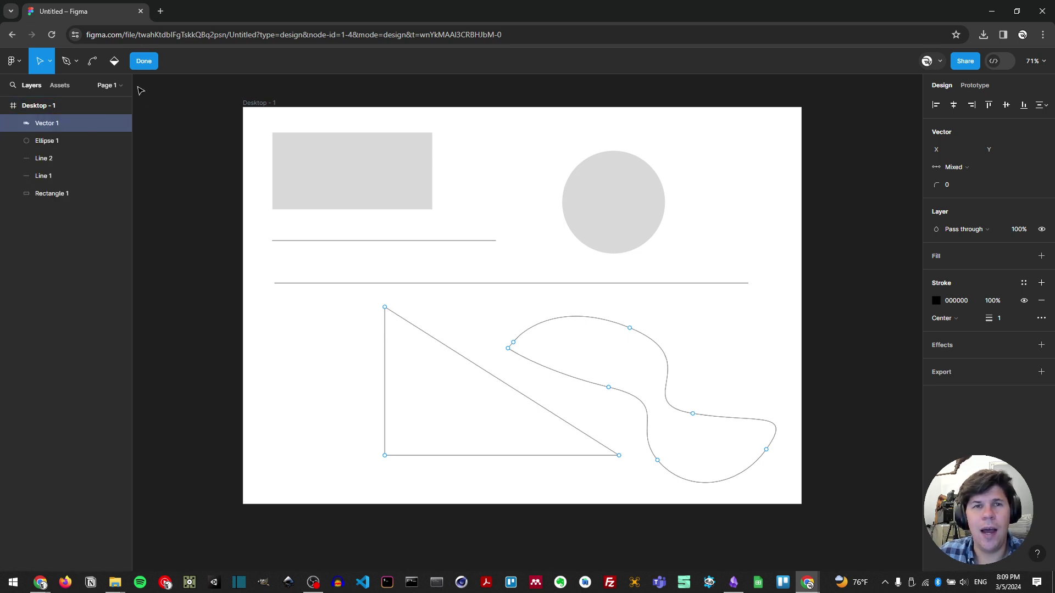
- Shift the triangle-and-curve drawing left and up, then fill Ellipse 1 with red FB0000
left_click(142, 62)
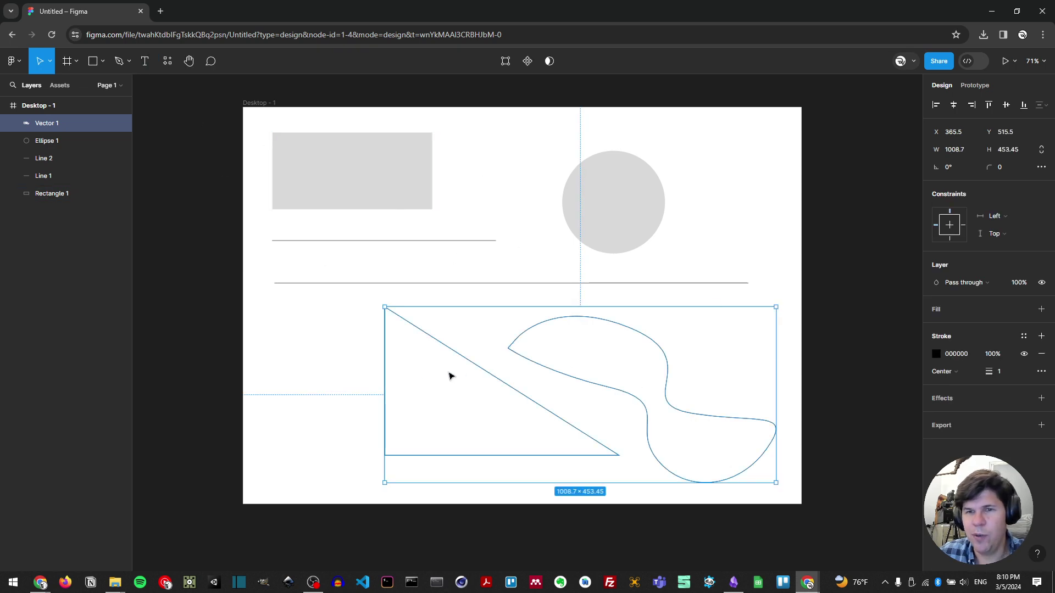
left_click_drag(449, 375, 368, 365)
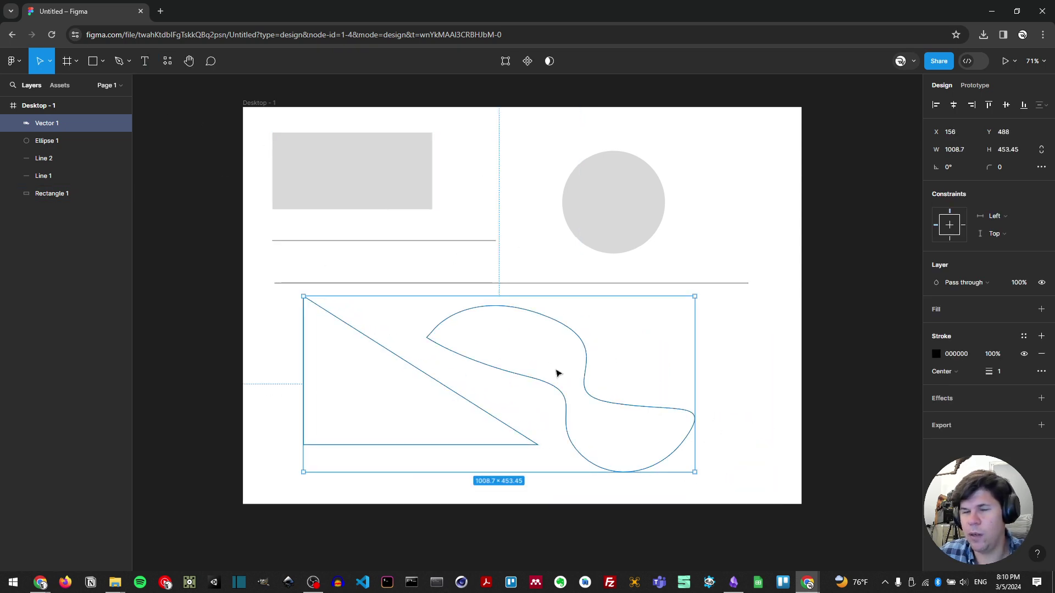
left_click(612, 194)
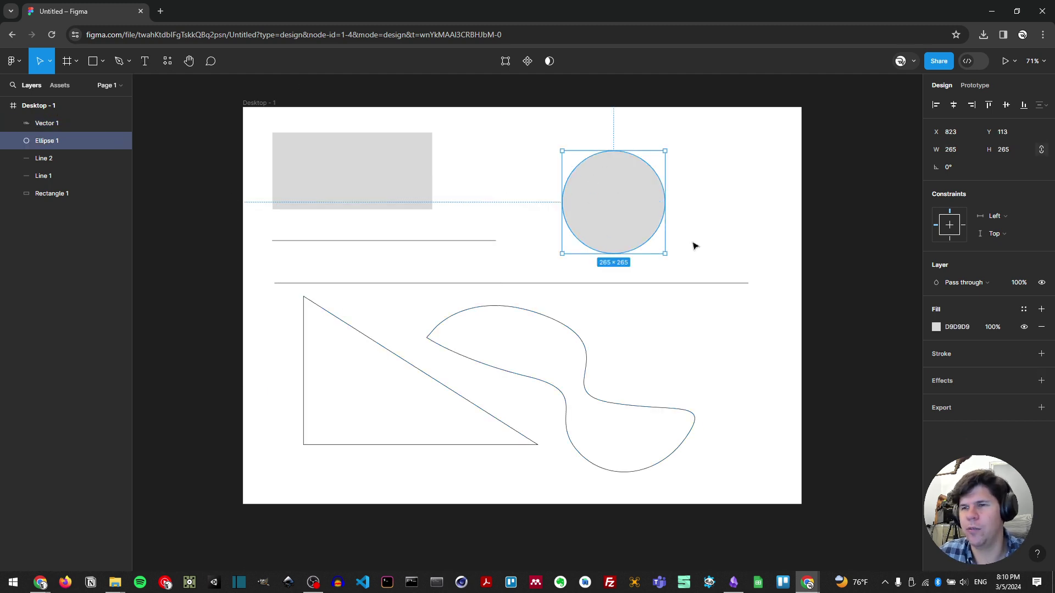
left_click(934, 329)
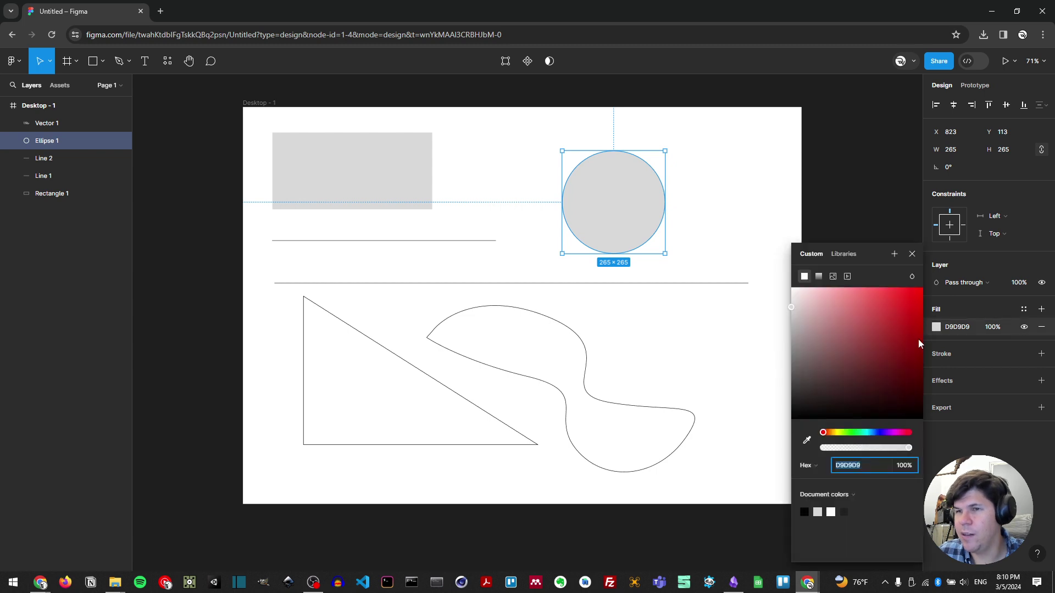
left_click_drag(918, 339, 925, 298)
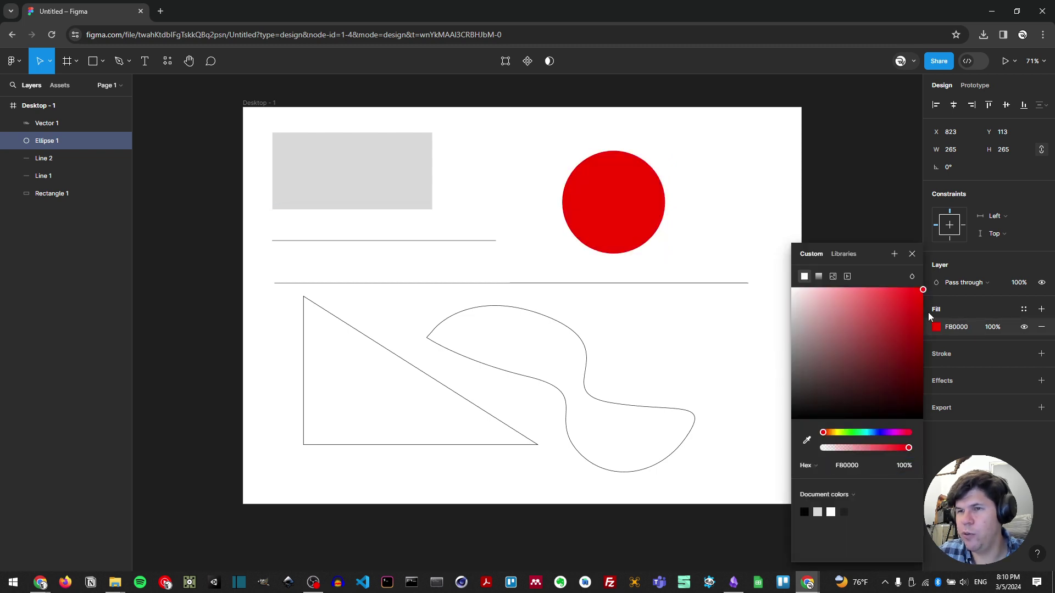
left_click(812, 467)
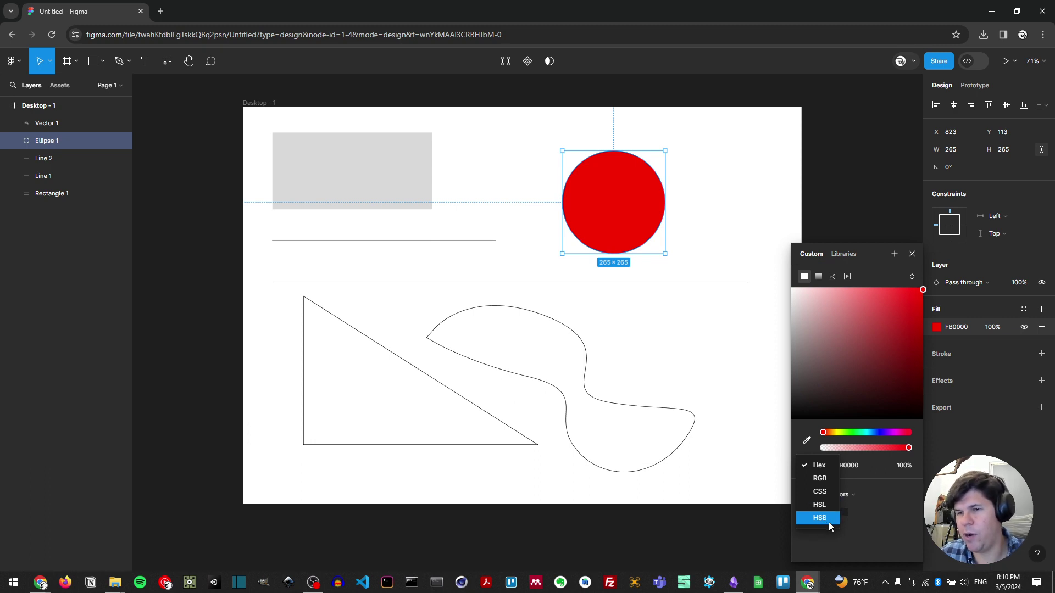
left_click(819, 479)
left_click(843, 464)
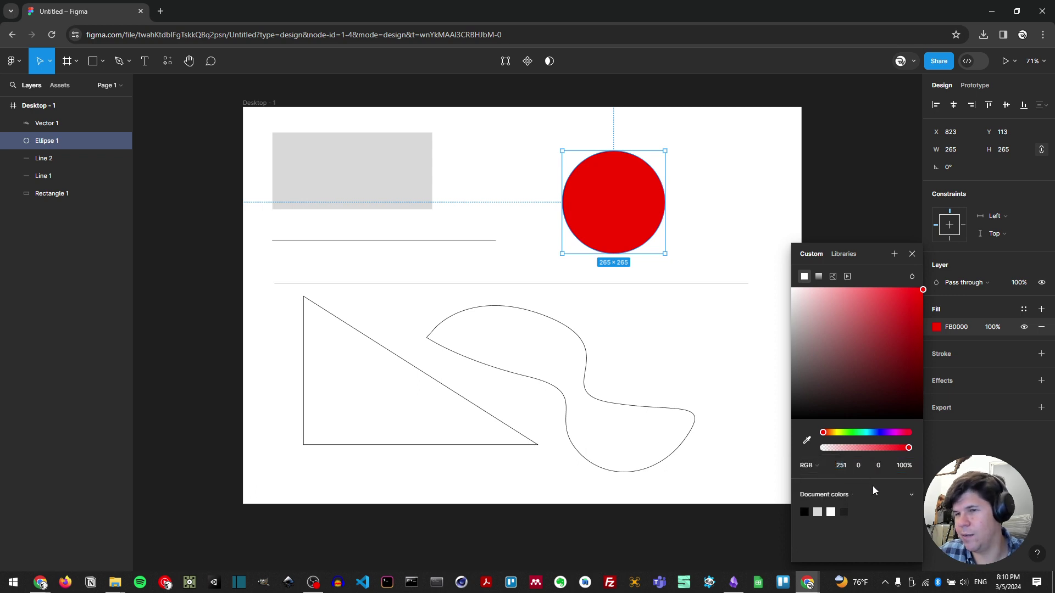
key("Escape")
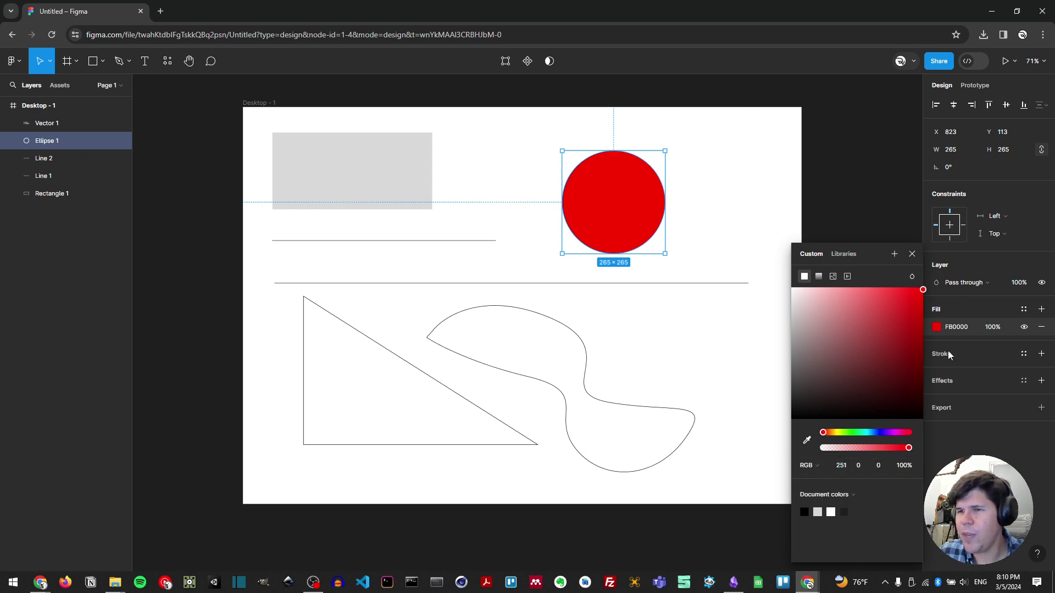
left_click(895, 214)
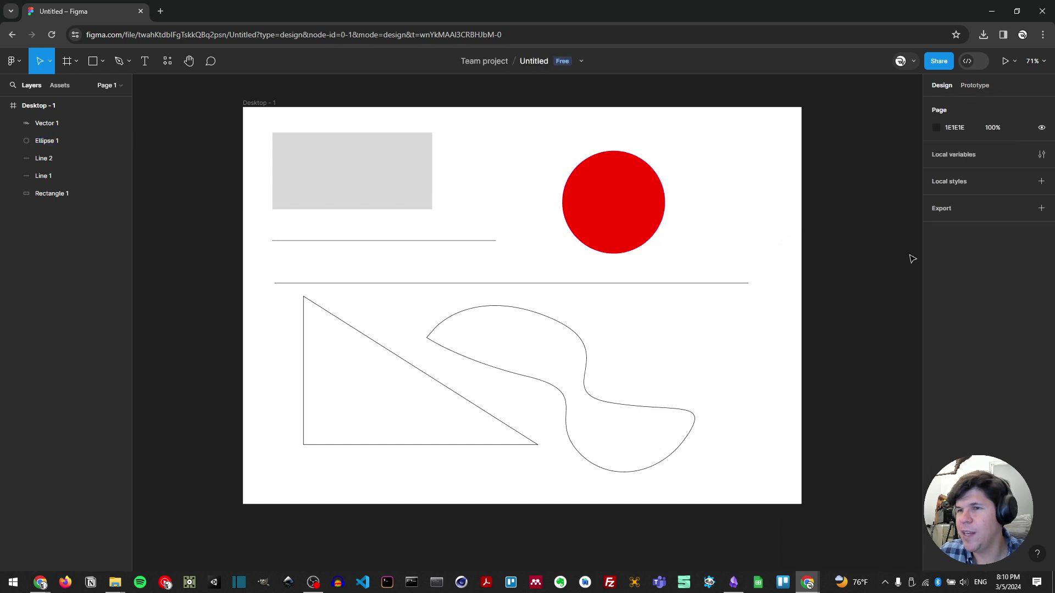
- Add a black 000000 stroke, weight 19 and aligned Inside, to Rectangle 1
left_click(417, 168)
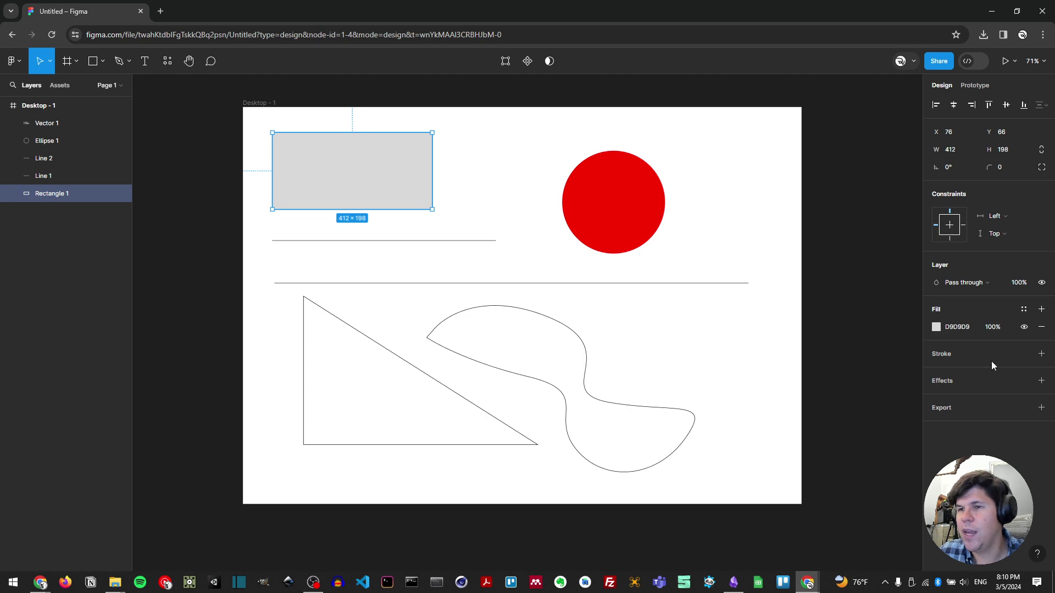
left_click(962, 358)
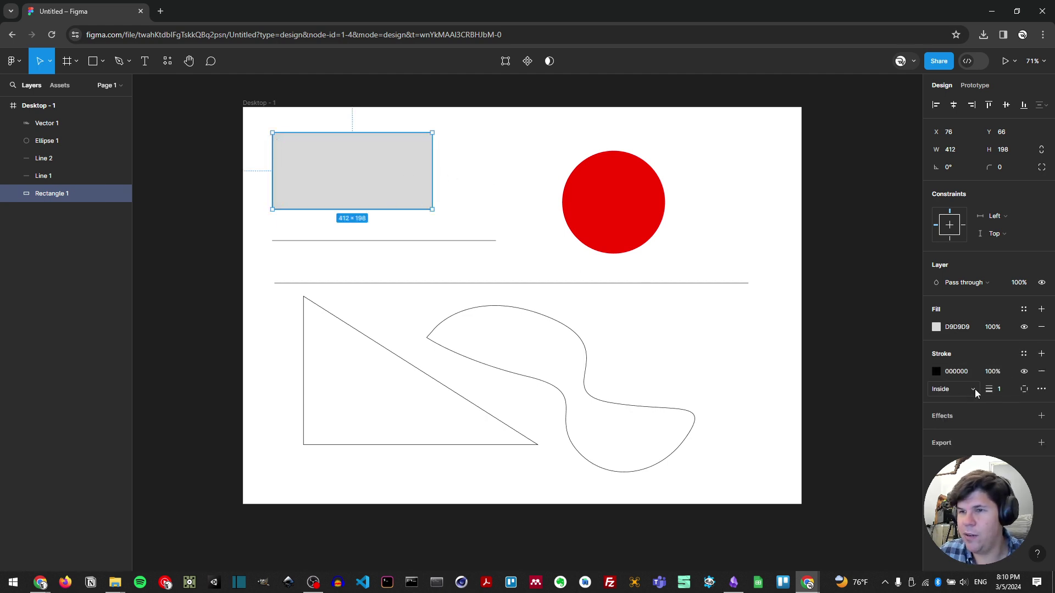
left_click_drag(989, 389, 1021, 389)
left_click(543, 203)
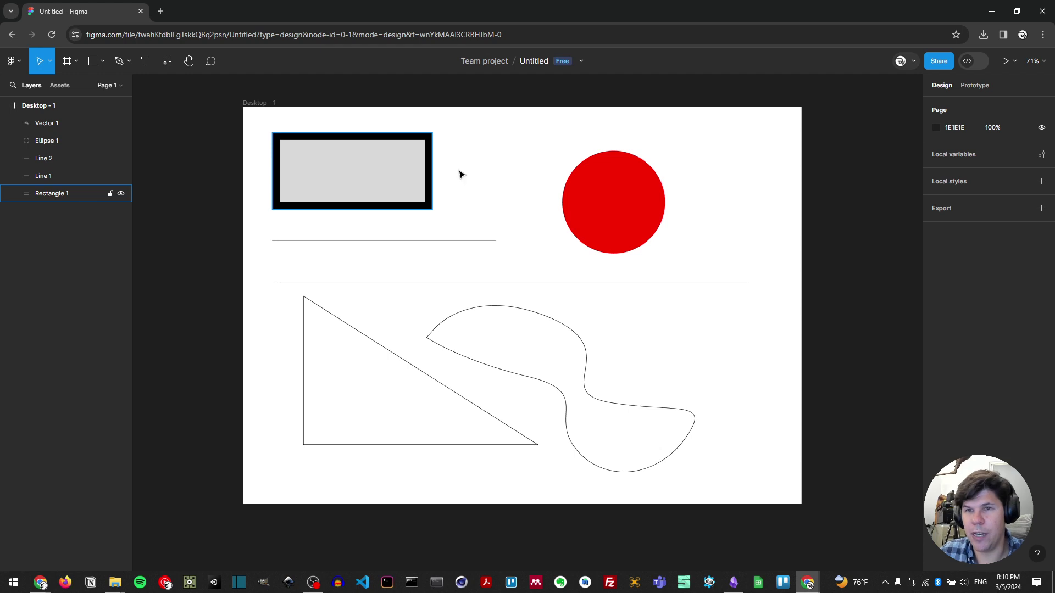
left_click(366, 186)
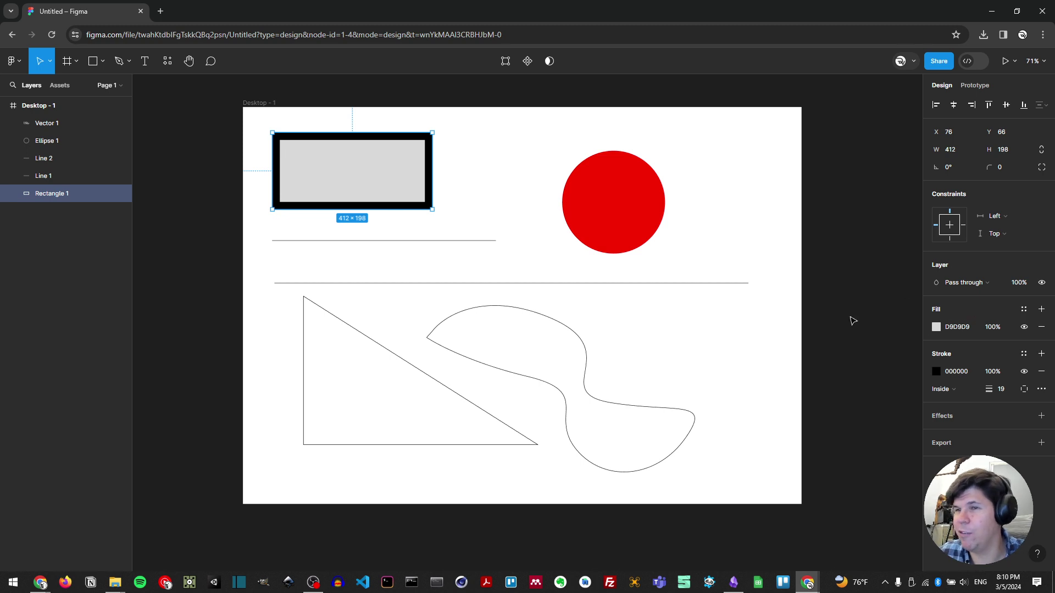
left_click_drag(563, 214, 541, 226)
scroll(541, 226, "down", 2)
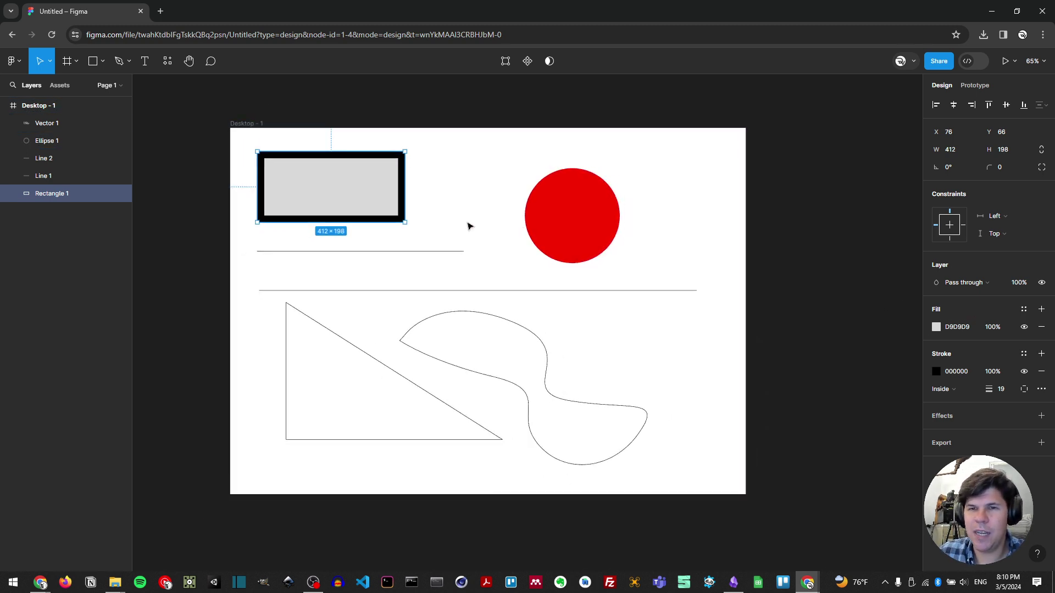
left_click_drag(453, 211, 434, 216)
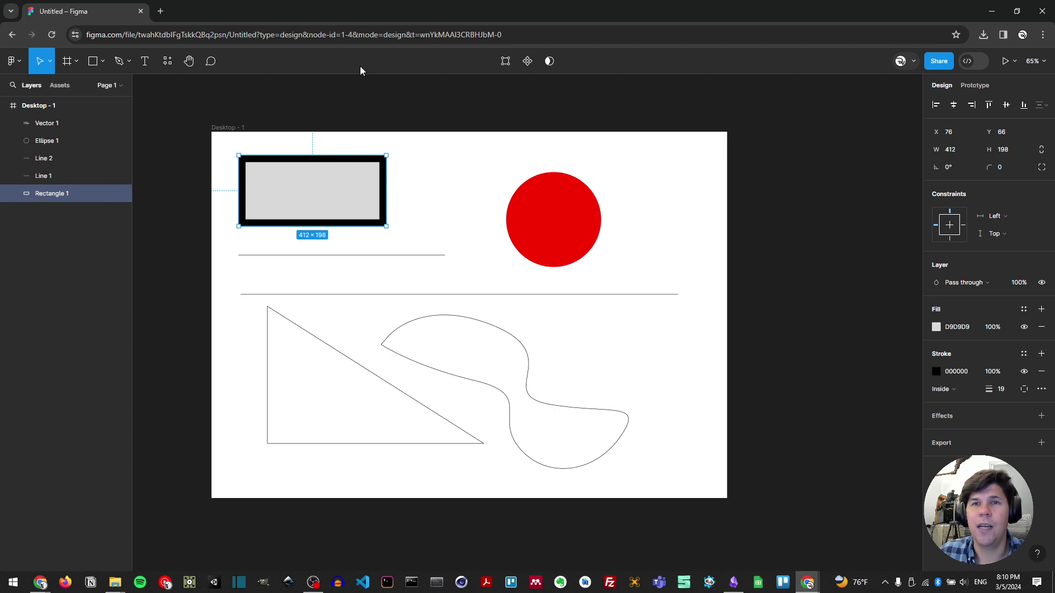
- In a new tab, run a Google Images search for 'dog'
left_click(160, 11)
left_click(181, 34)
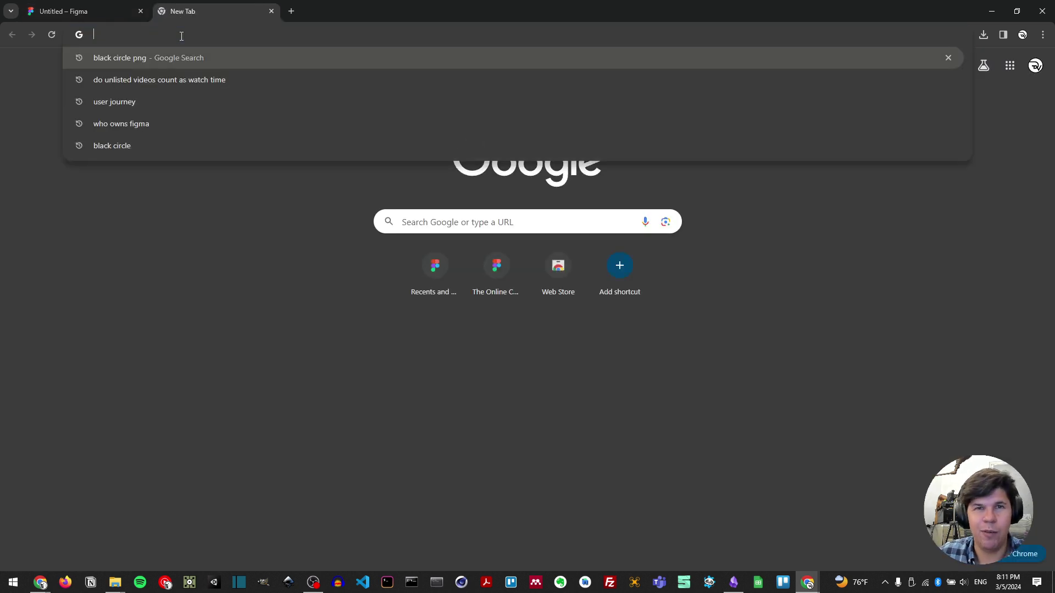
type("dog")
key("Return")
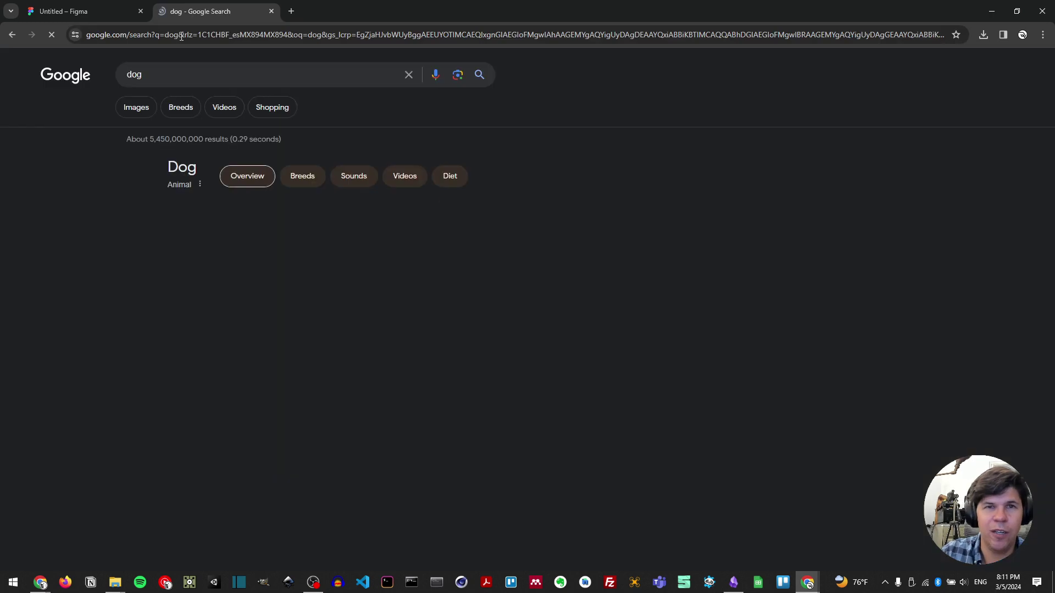
left_click(124, 110)
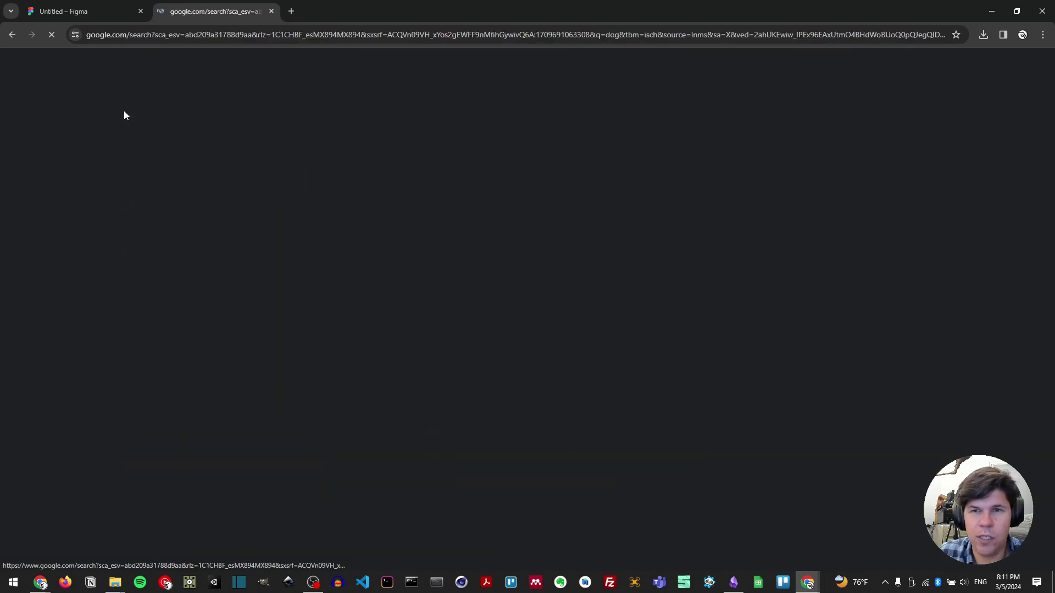
scroll(92, 226, "down", 1)
- Copy the first sitting golden puppy photo and switch back to the Figma tab
left_click(92, 226)
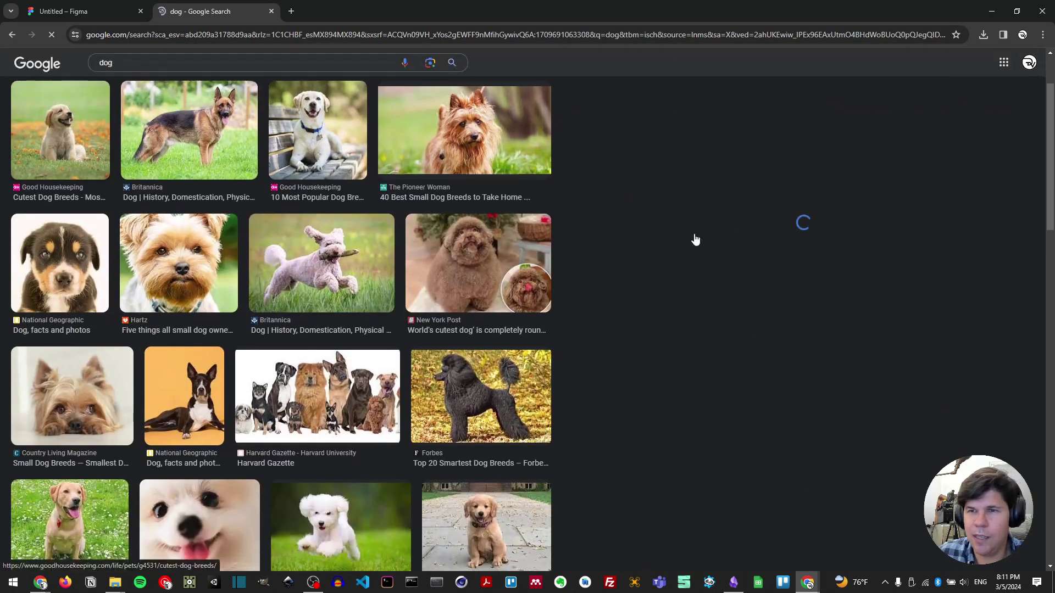
right_click(836, 269)
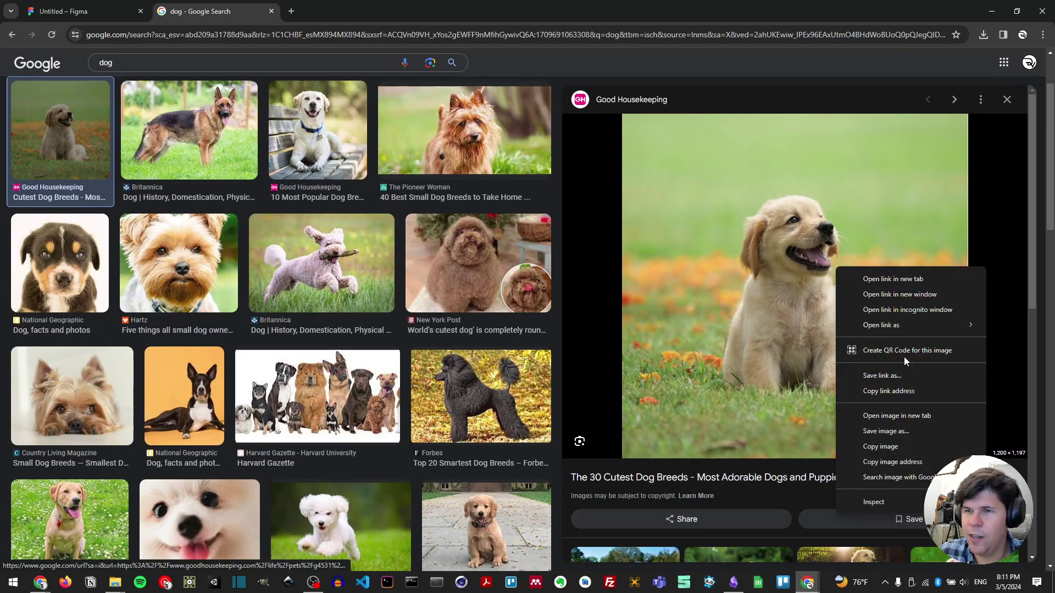
left_click(903, 447)
left_click(83, 11)
- Paste the puppy photo, copy the grey rectangle as PNG, then resize the photo to 436×326
left_click(464, 208)
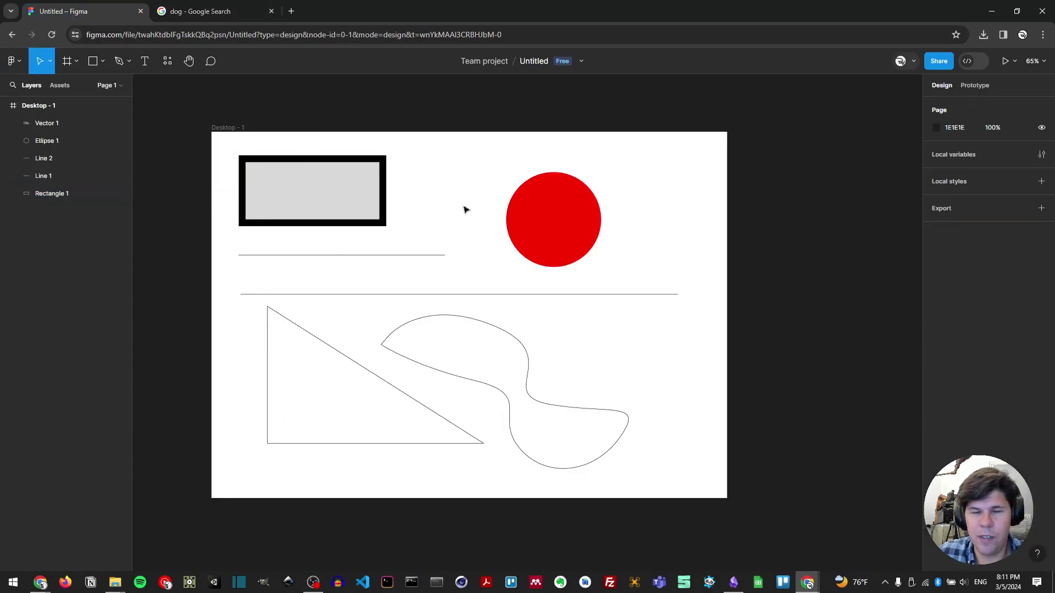
key("ctrl+v")
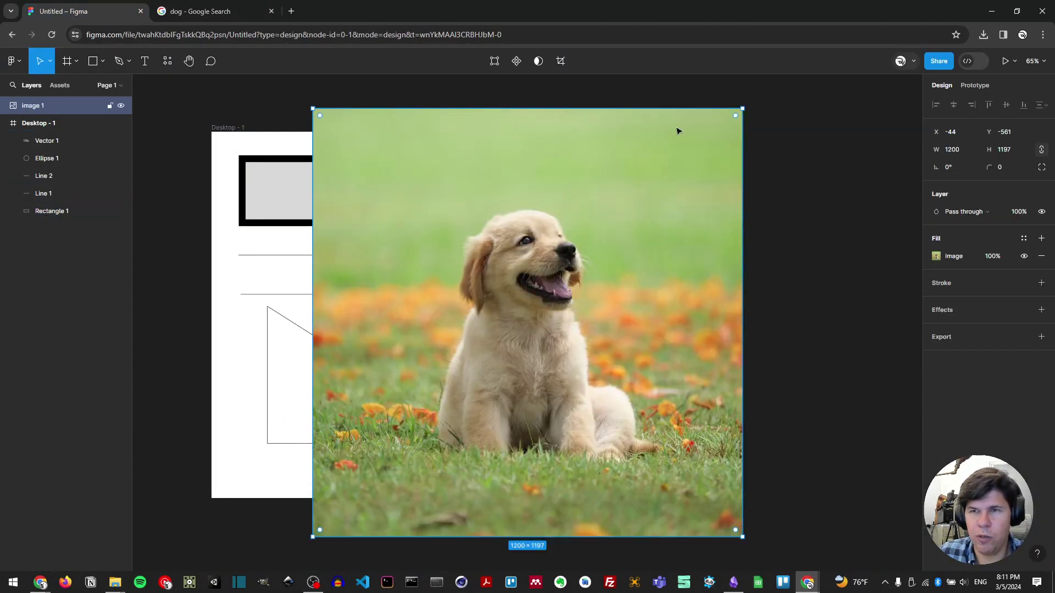
left_click(301, 212)
right_click(300, 211)
mouse_move(351, 260)
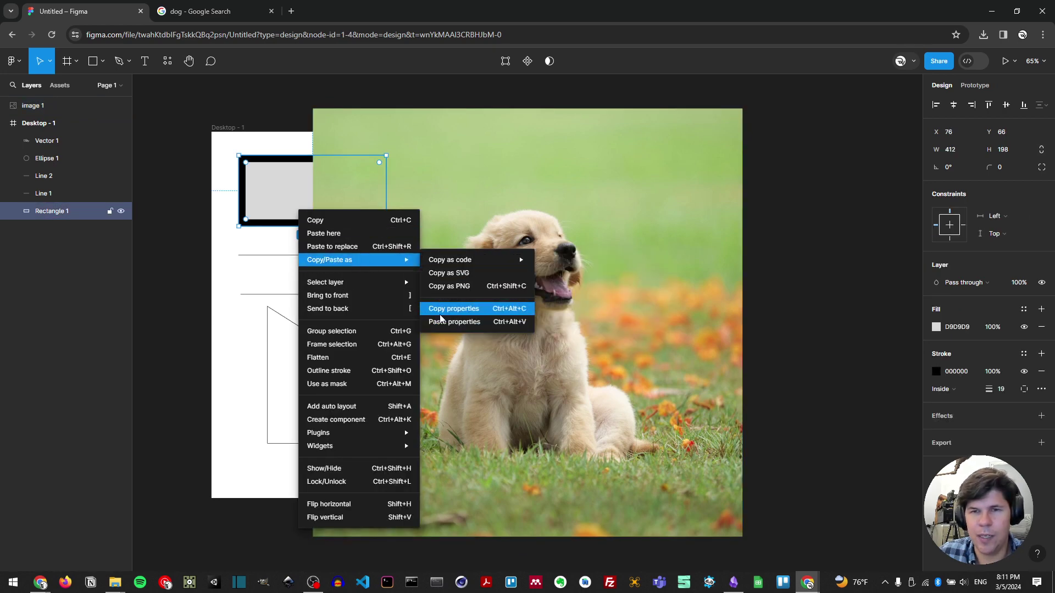
left_click(467, 285)
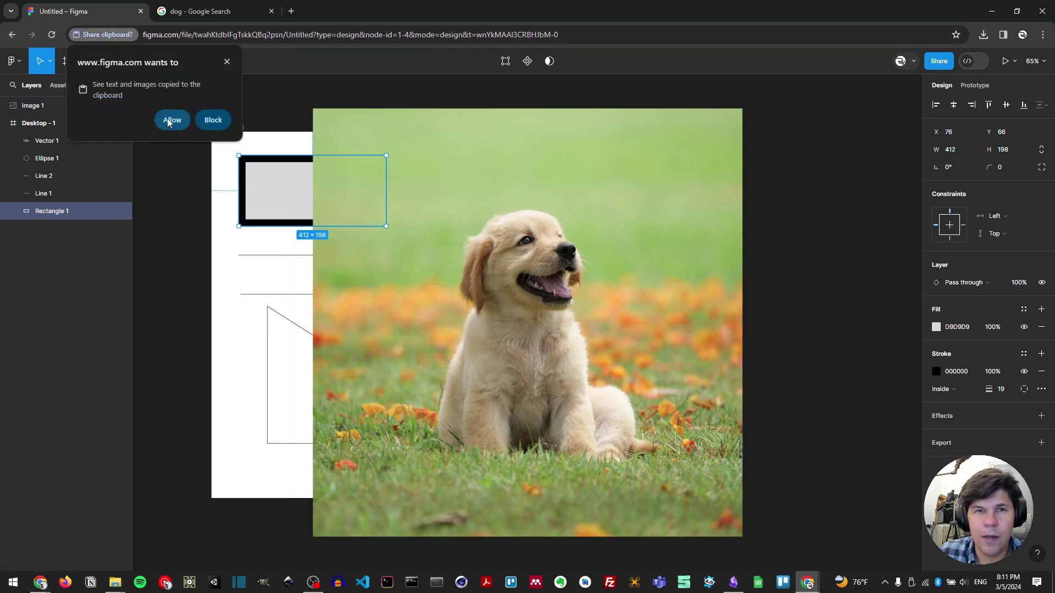
left_click(171, 121)
left_click_drag(714, 128, 616, 343)
left_click_drag(701, 281, 715, 297)
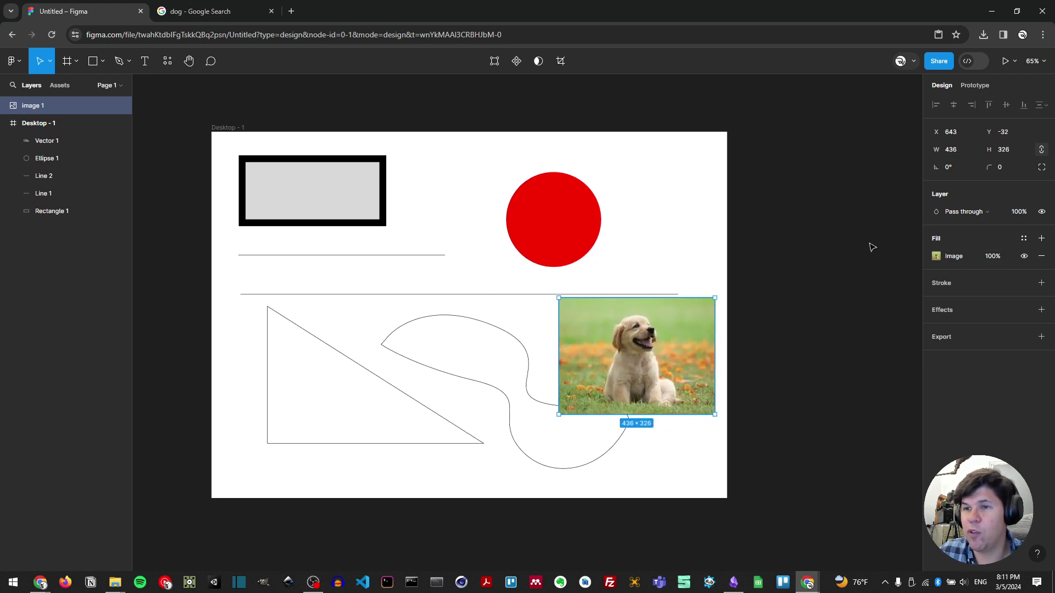
- Set the puppy photo's image fill to Fit, then Crop, trimming its right and left sides
left_click(952, 263)
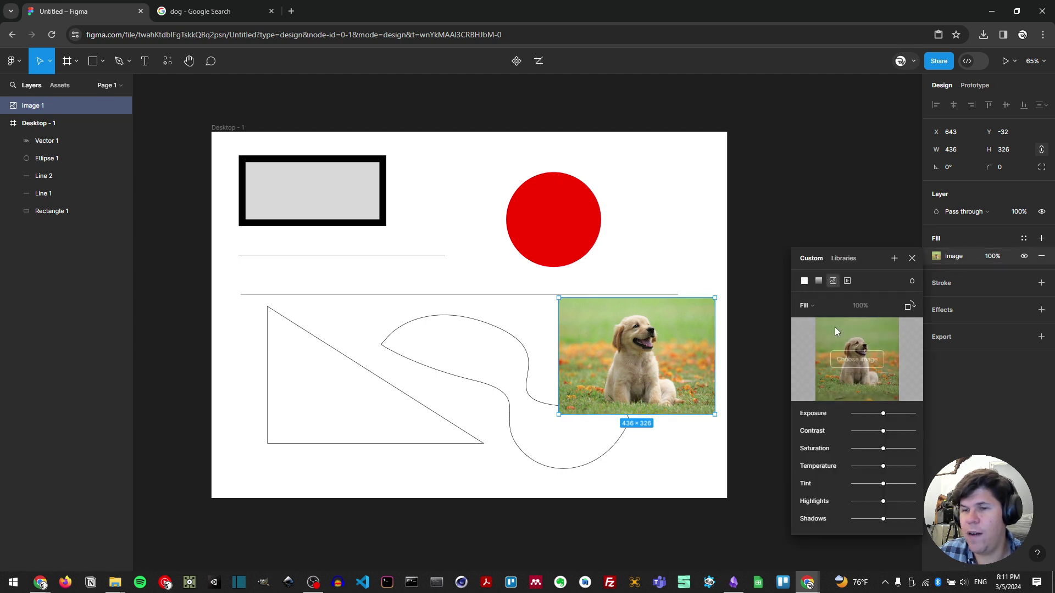
left_click(812, 305)
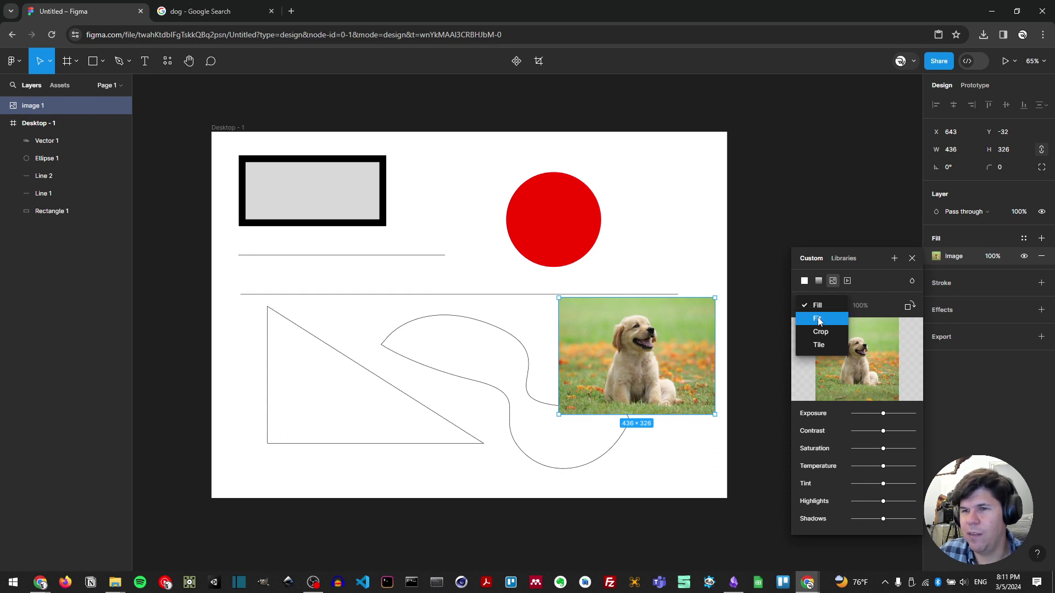
left_click(818, 318)
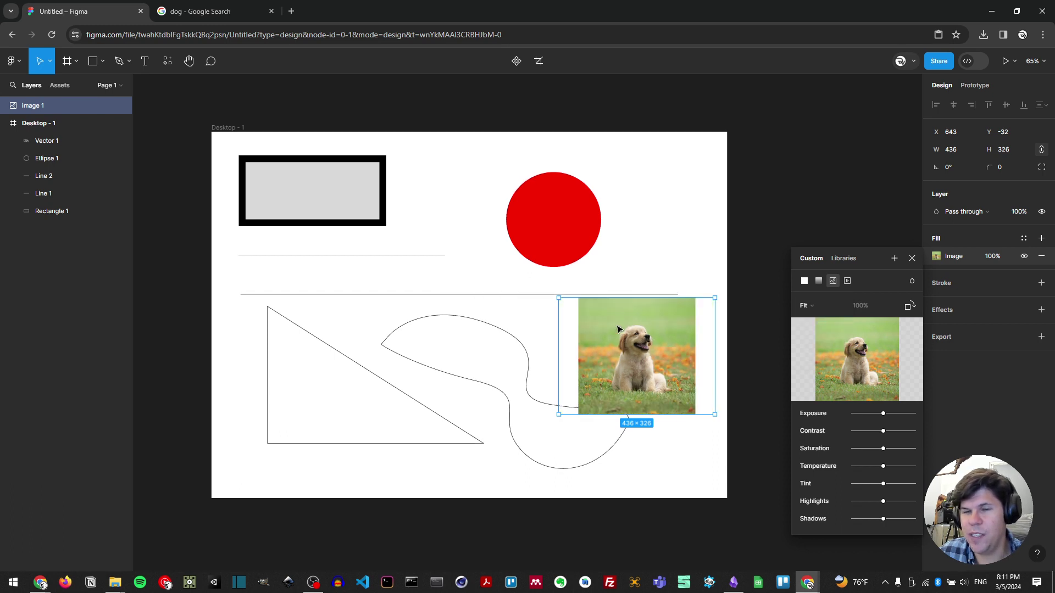
left_click(803, 306)
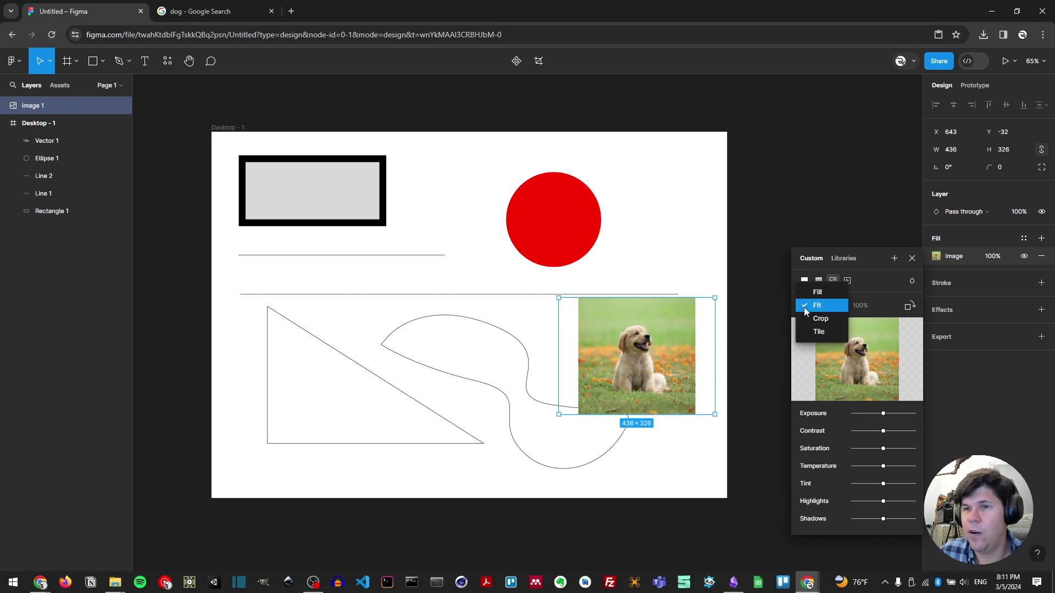
left_click(822, 323)
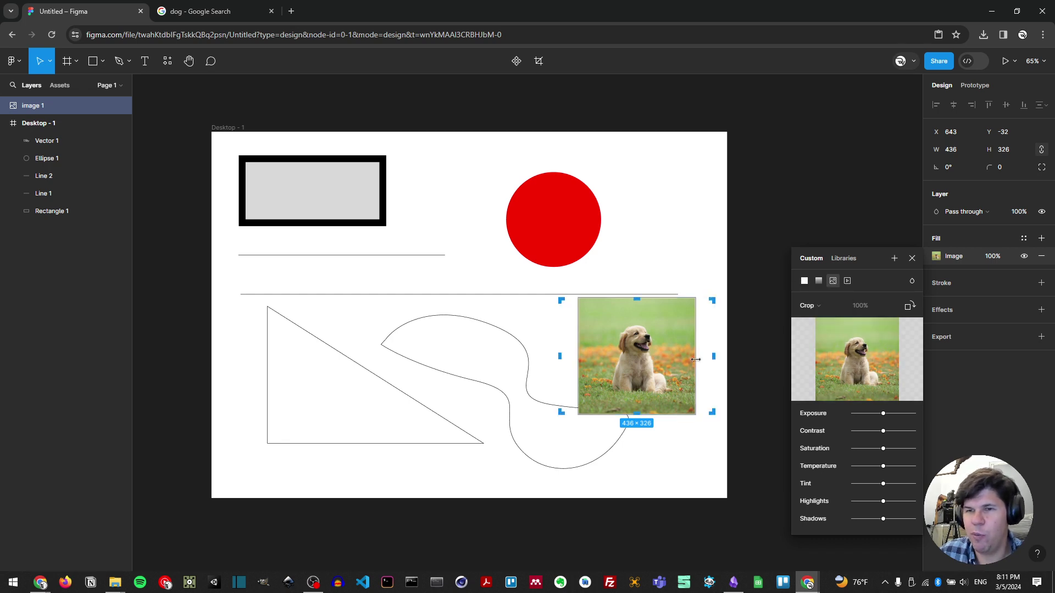
left_click_drag(714, 358, 681, 359)
key("super")
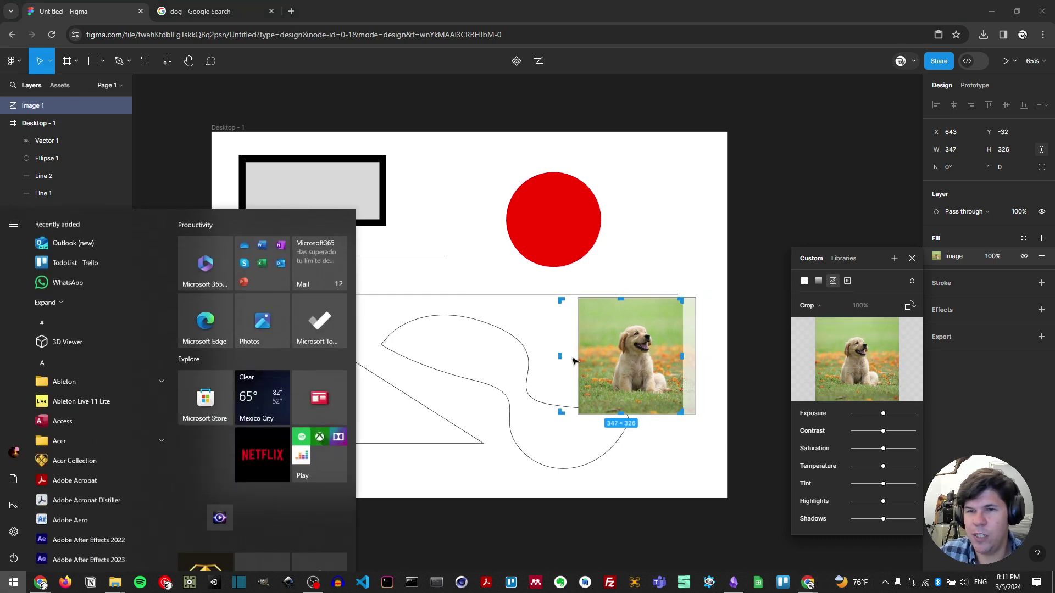
key("Escape")
left_click_drag(560, 357, 633, 385)
left_click(502, 376)
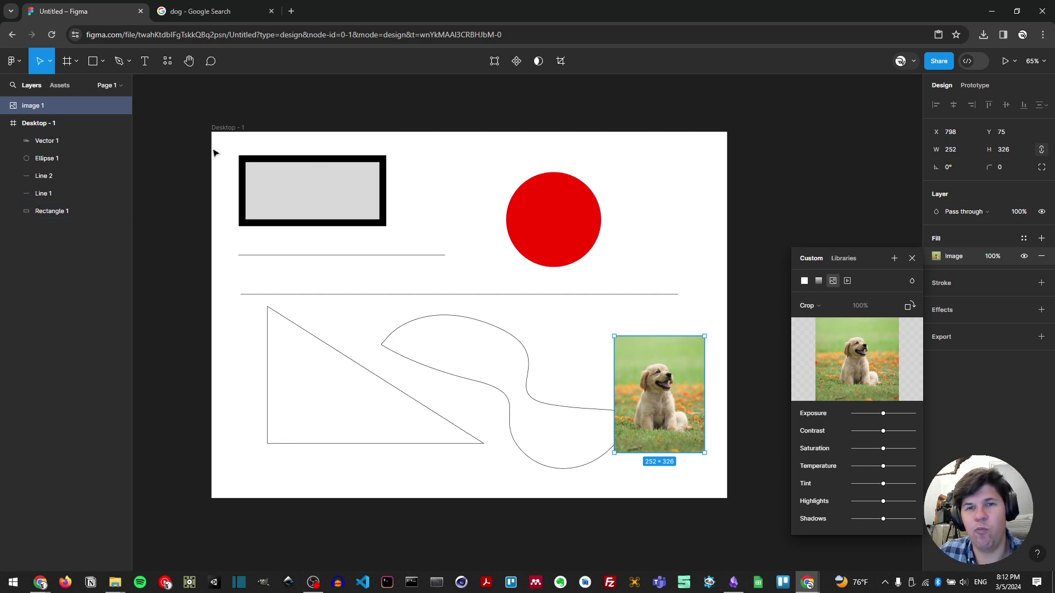
- Marquee-select every object in Desktop - 1, delete them, and return to Chrome
left_click_drag(213, 149, 730, 488)
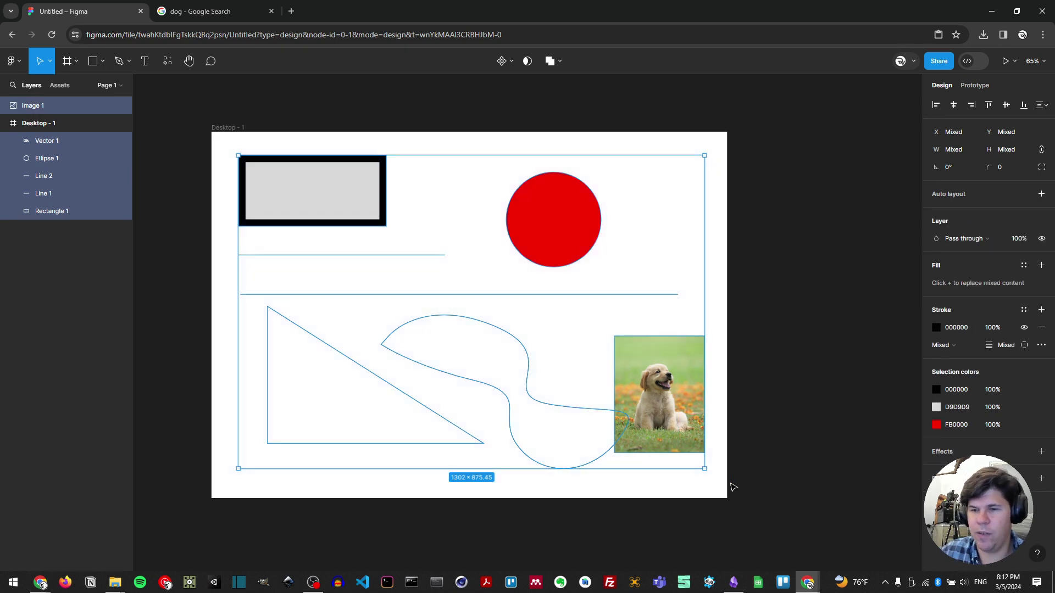
key("Delete")
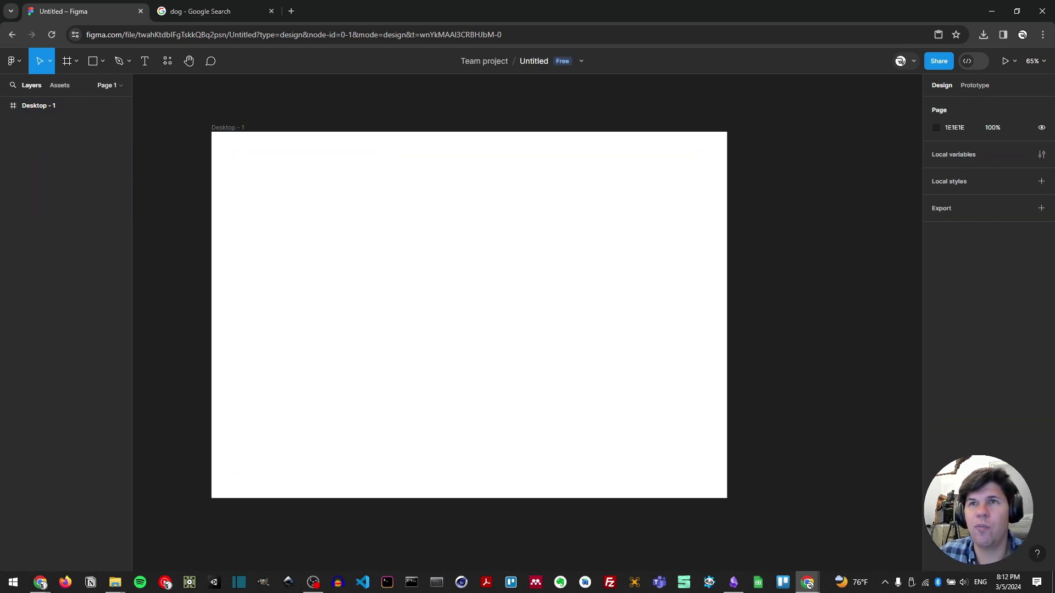
left_click(203, 18)
- Replace the 'dog' search with a Google Images search for 'logo here'
left_click(139, 62)
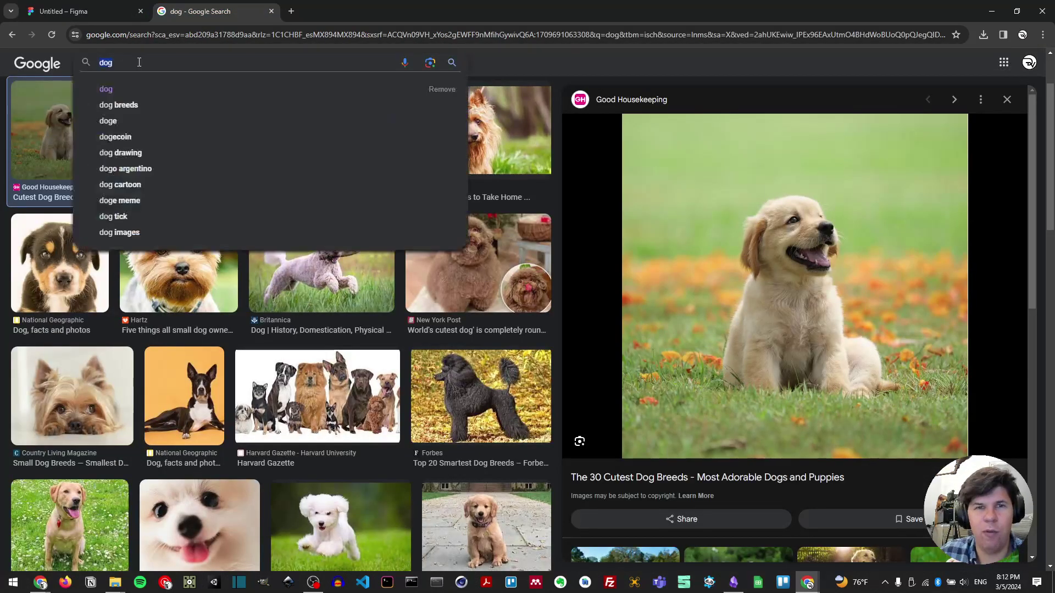
type("logo")
key("Return")
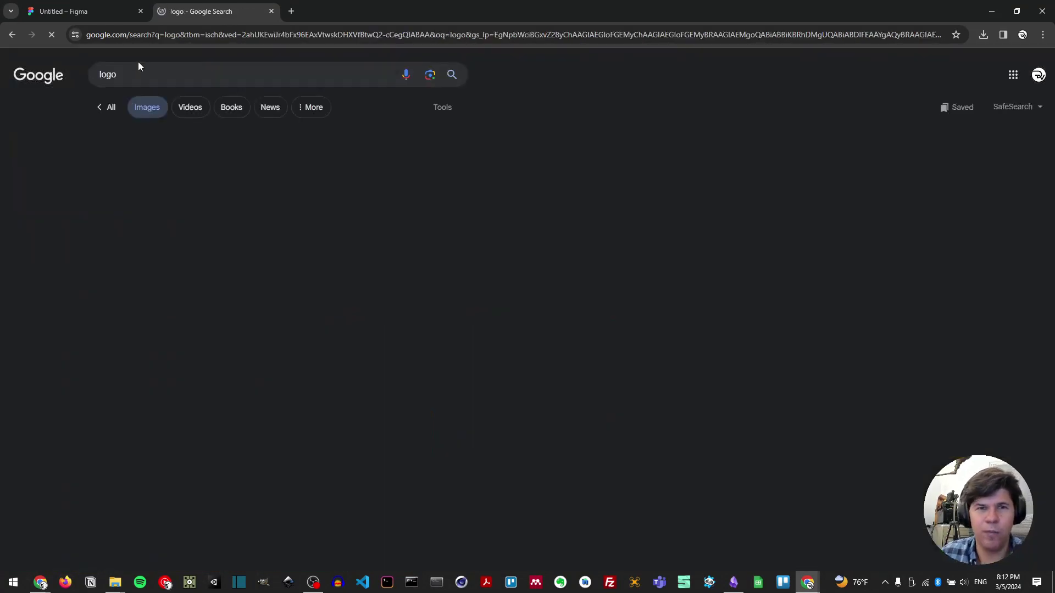
left_click(166, 77)
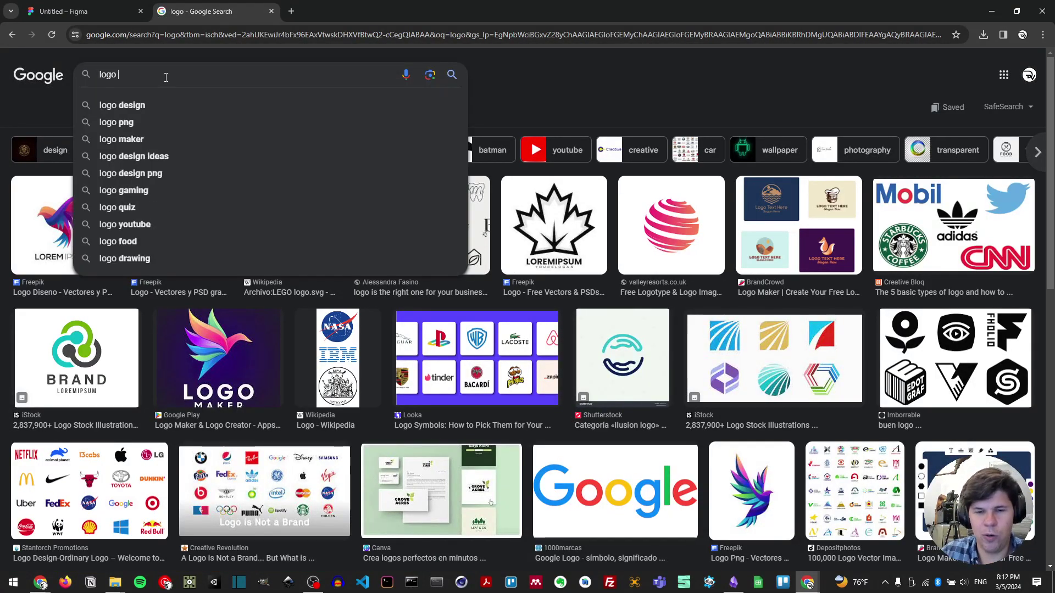
type("here")
key("Return")
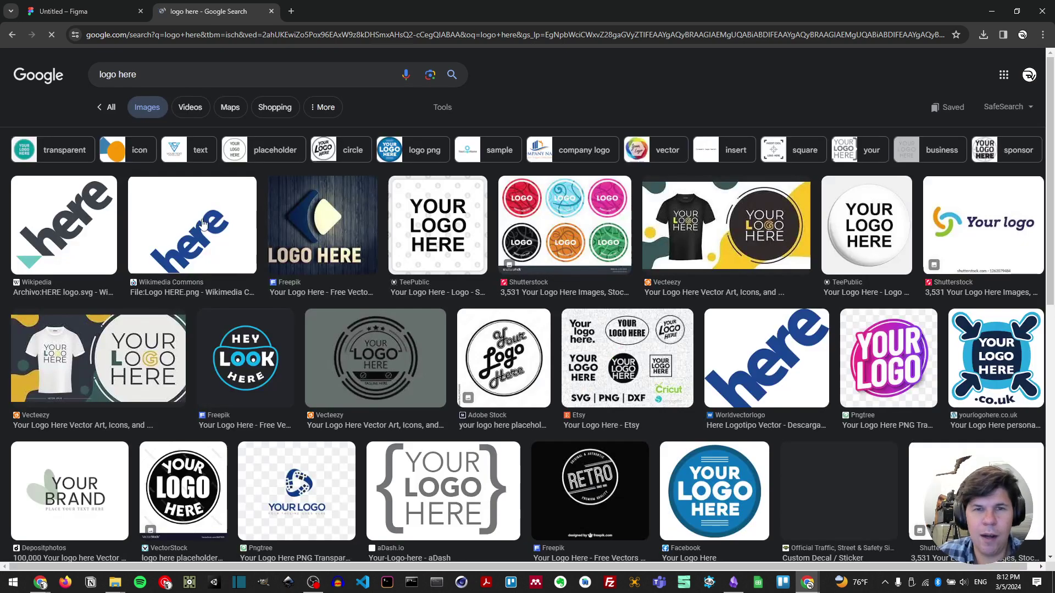
- Copy the round TeePublic YOUR LOGO HERE badge picture
left_click(847, 235)
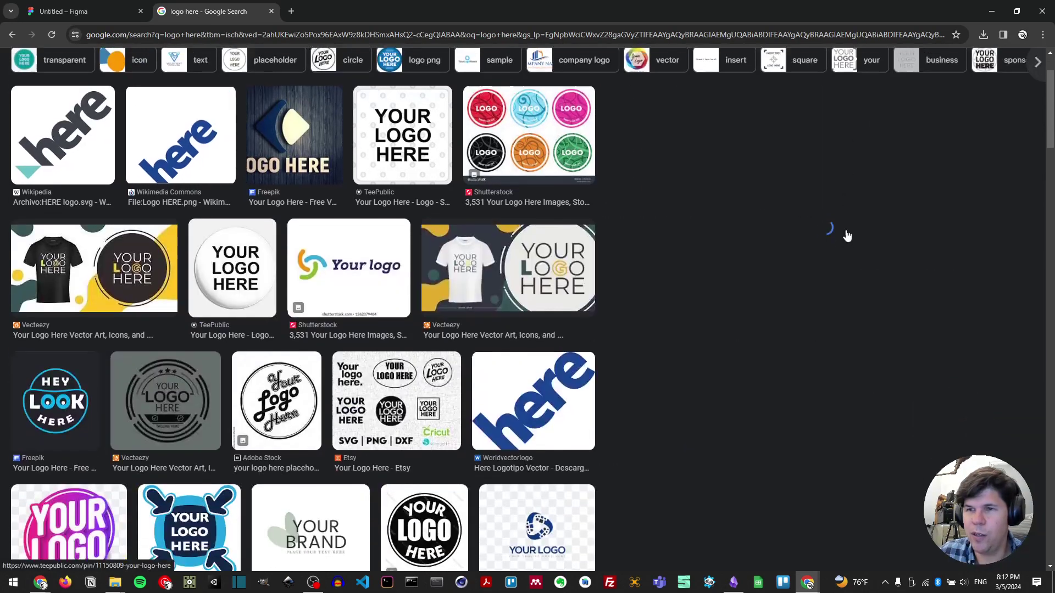
right_click(794, 260)
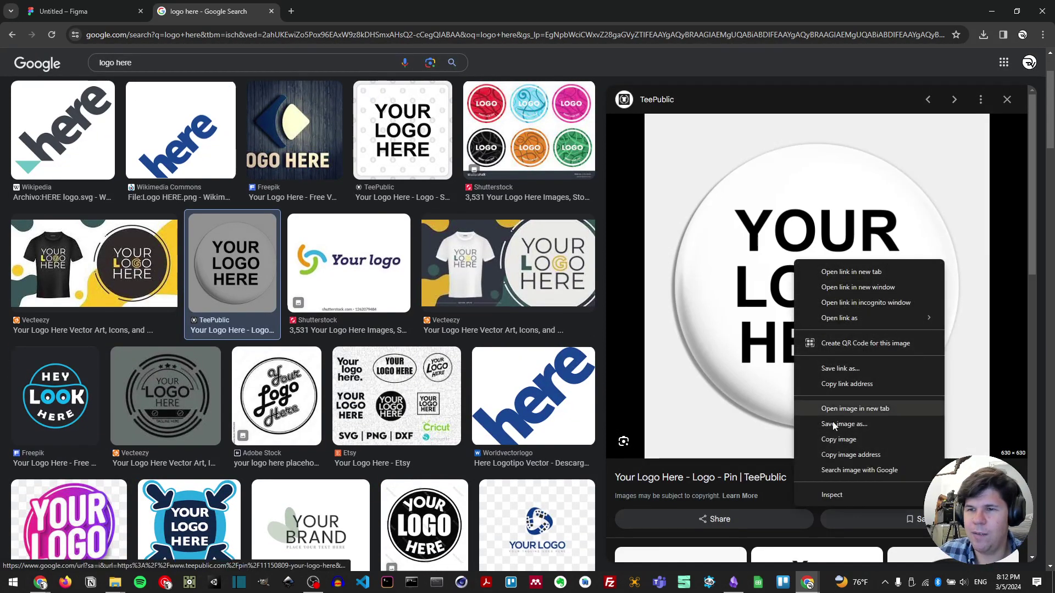
left_click(839, 440)
- Paste the YOUR LOGO HERE badge into Desktop - 1 and drag it down to 92×83 at top left
left_click(94, 14)
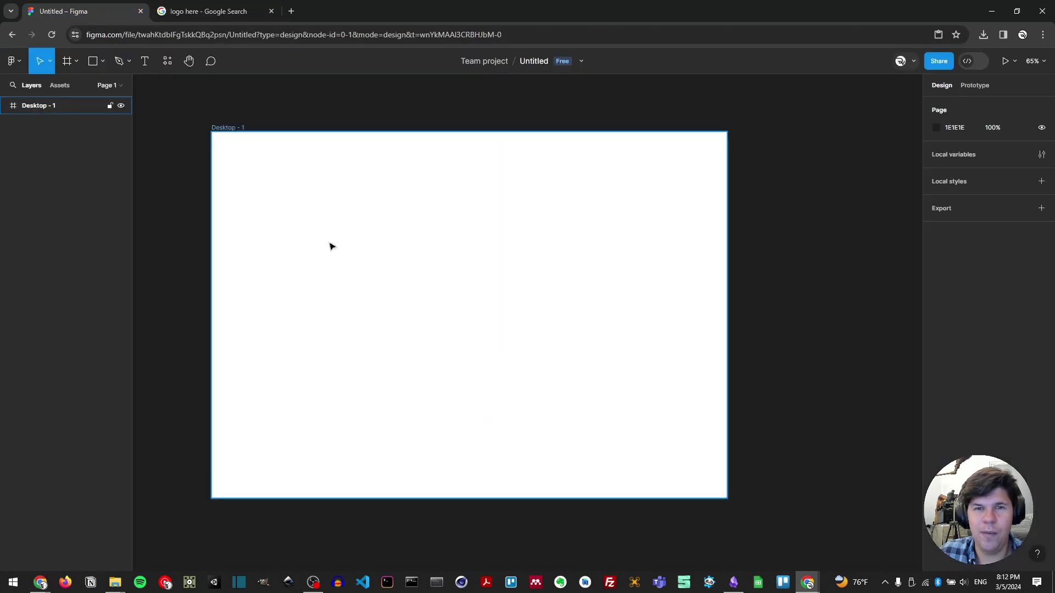
right_click(326, 241)
left_click(369, 264)
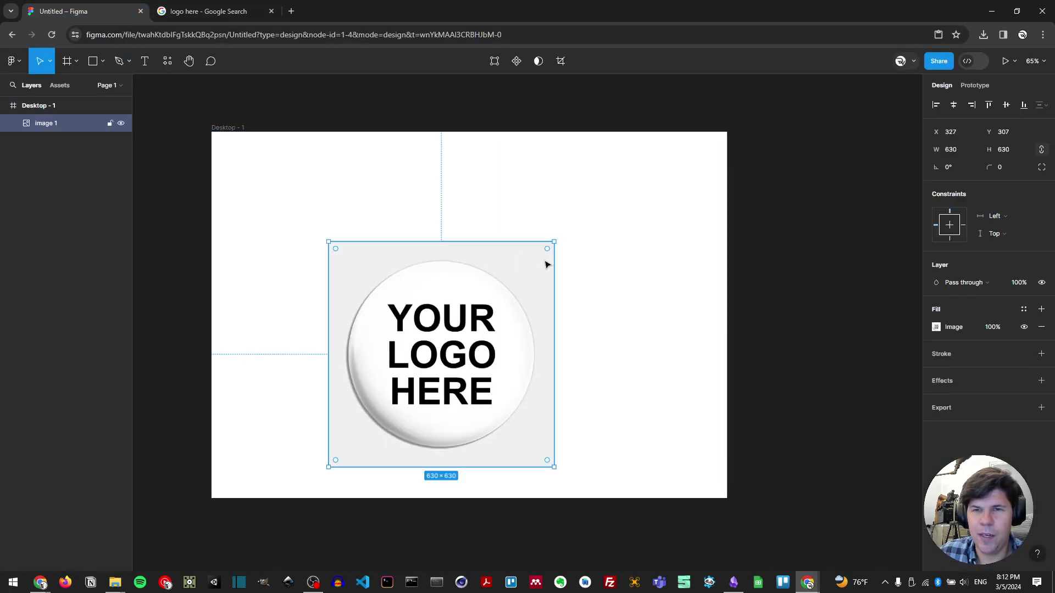
left_click_drag(552, 240, 251, 166)
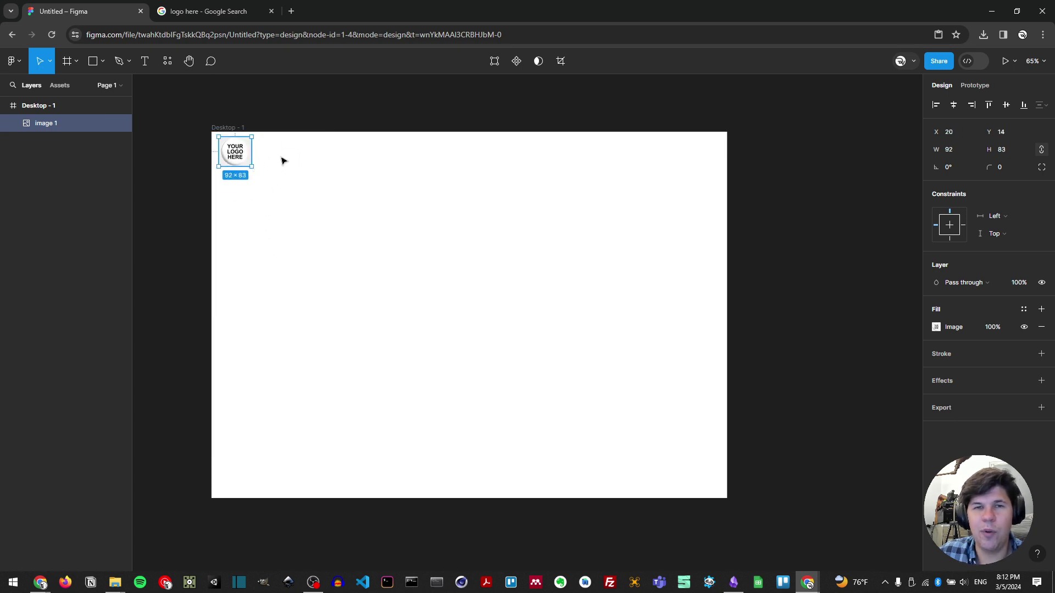
- Draw a thin bar and Alt-drag duplicates into three stacked, aligned 59×9 bars
left_click(102, 61)
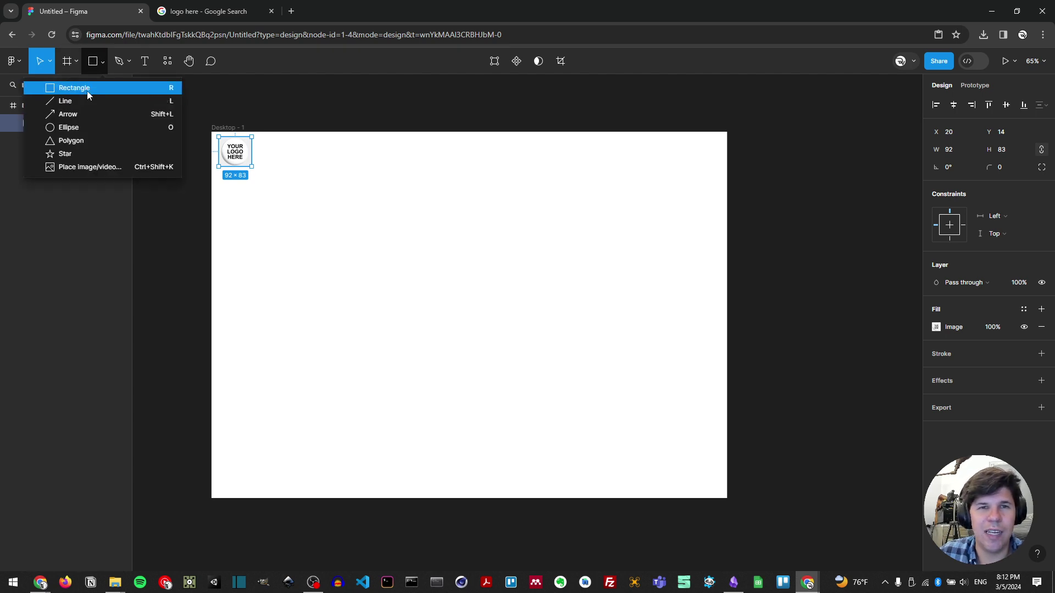
left_click(88, 89)
scroll(720, 151, "up", 2)
scroll(714, 143, "up", 2)
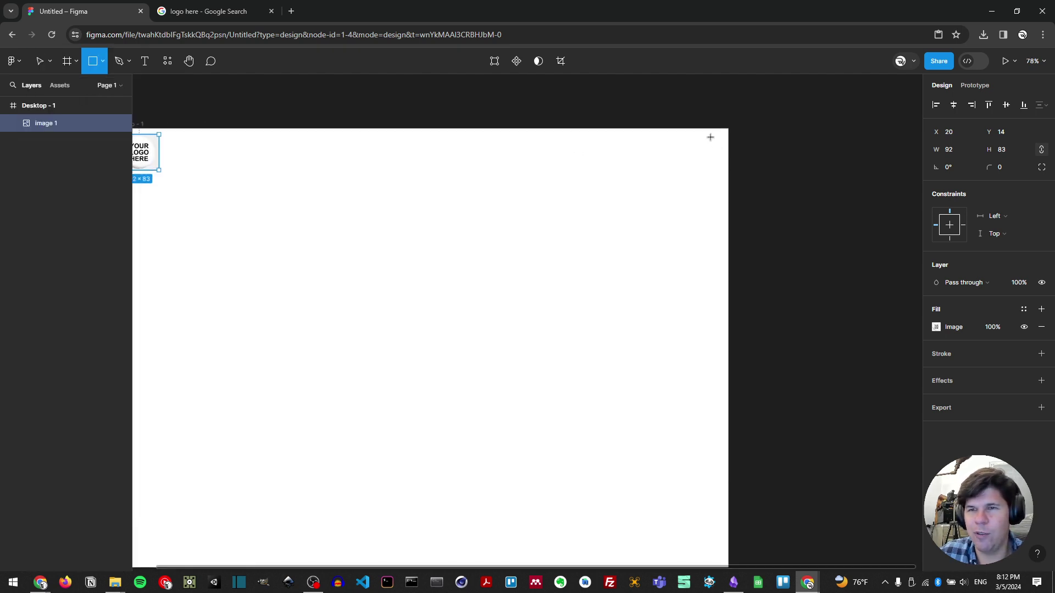
left_click_drag(664, 137, 691, 142)
scroll(686, 142, "up", 5)
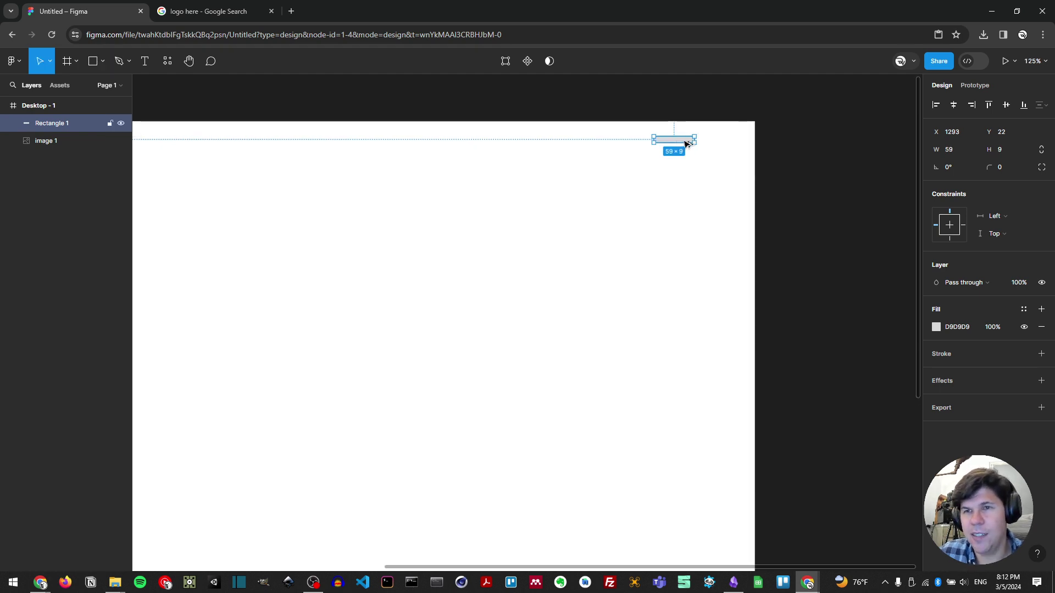
left_click_drag(686, 143, 688, 154)
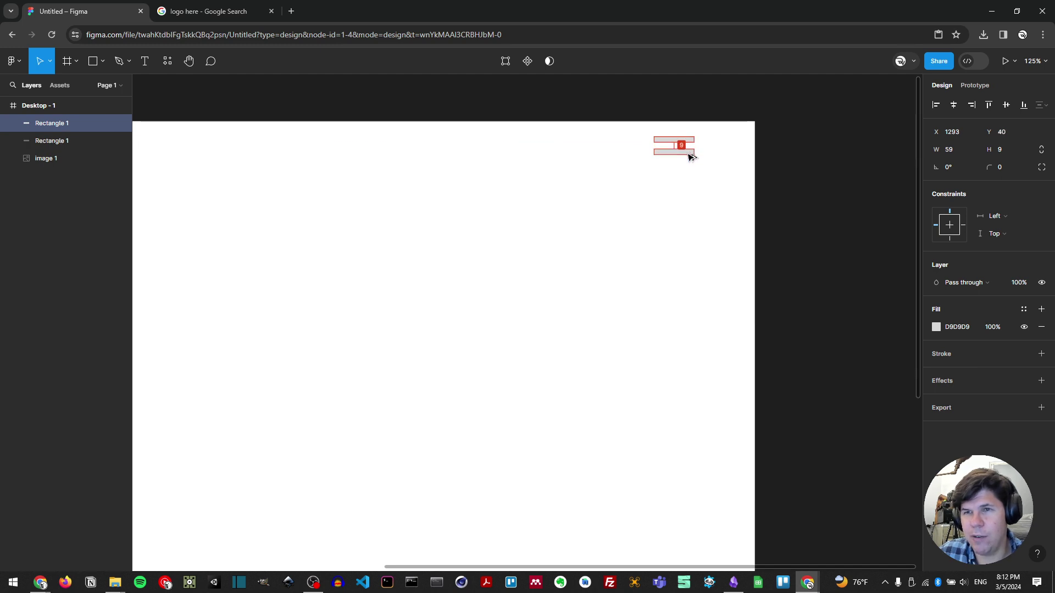
key("alt+shift")
key("alt+shift")
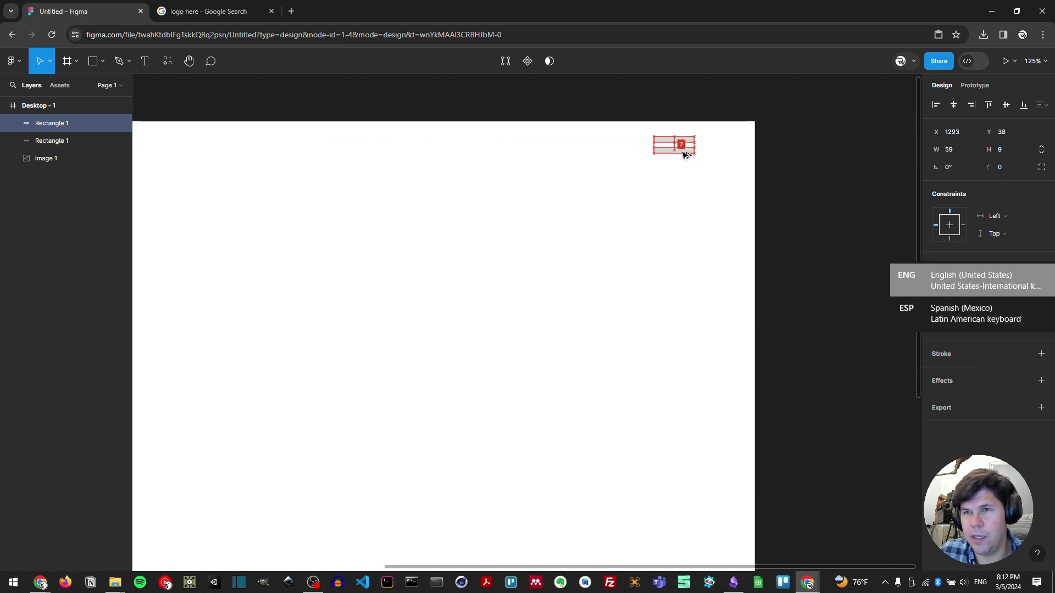
left_click_drag(683, 155, 689, 186)
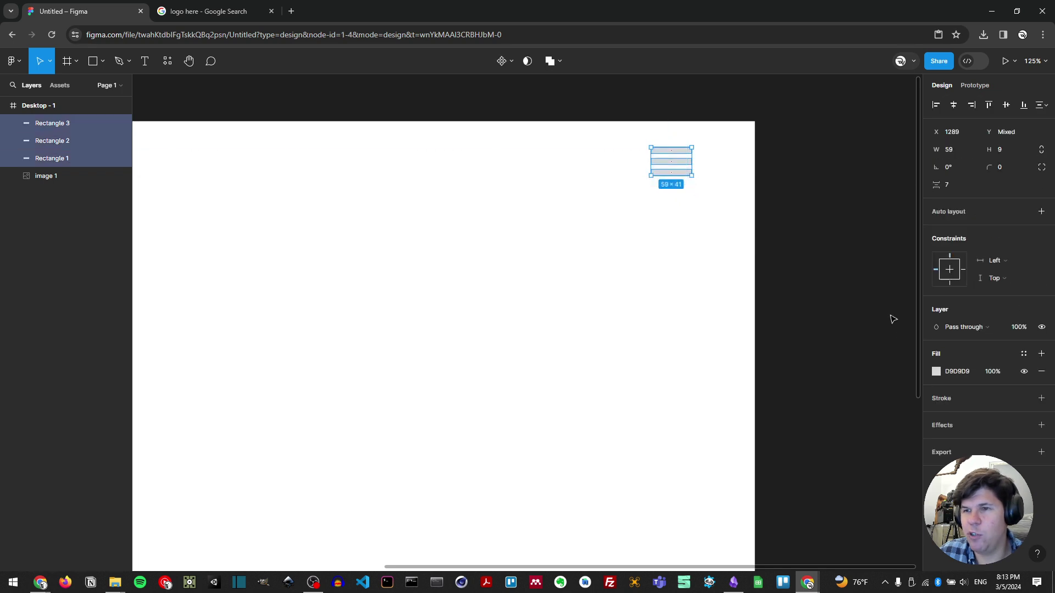
- Fill the three bars black 000000 and move them to the frame's top-right corner
left_click(935, 372)
left_click_drag(850, 357, 730, 452)
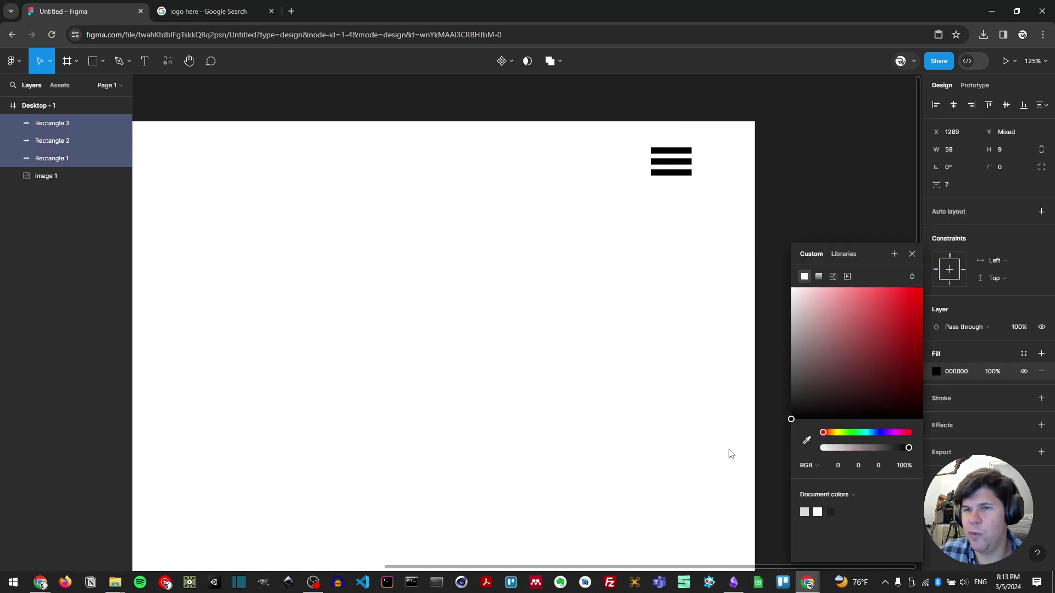
left_click(662, 233)
left_click_drag(607, 143, 702, 203)
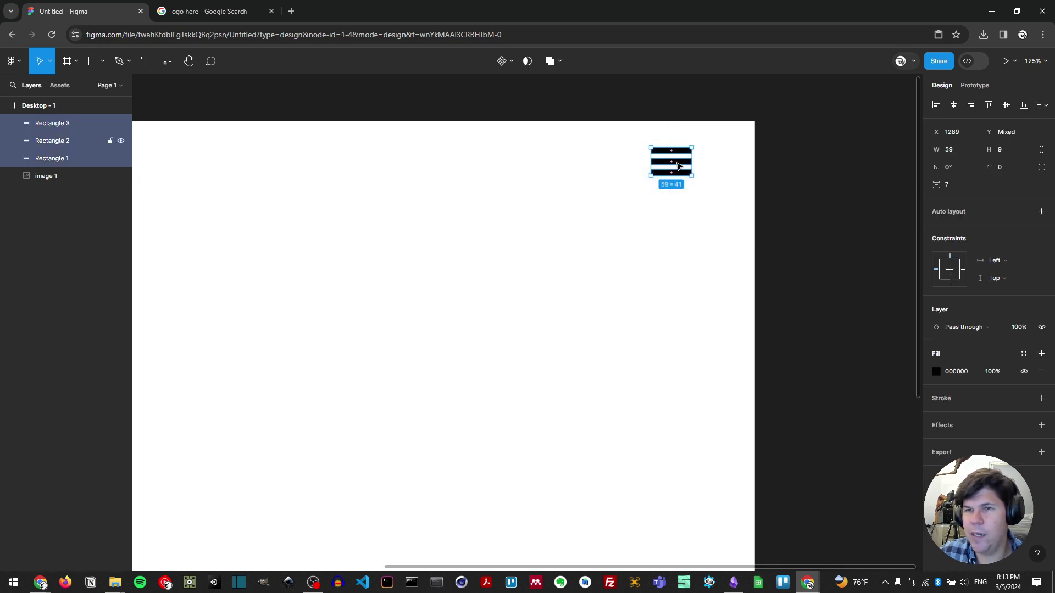
left_click_drag(678, 166, 731, 150)
left_click(707, 117)
- Select the three black menu bars and group them with Ctrl+G into Group 1
scroll(591, 160, "down", 1)
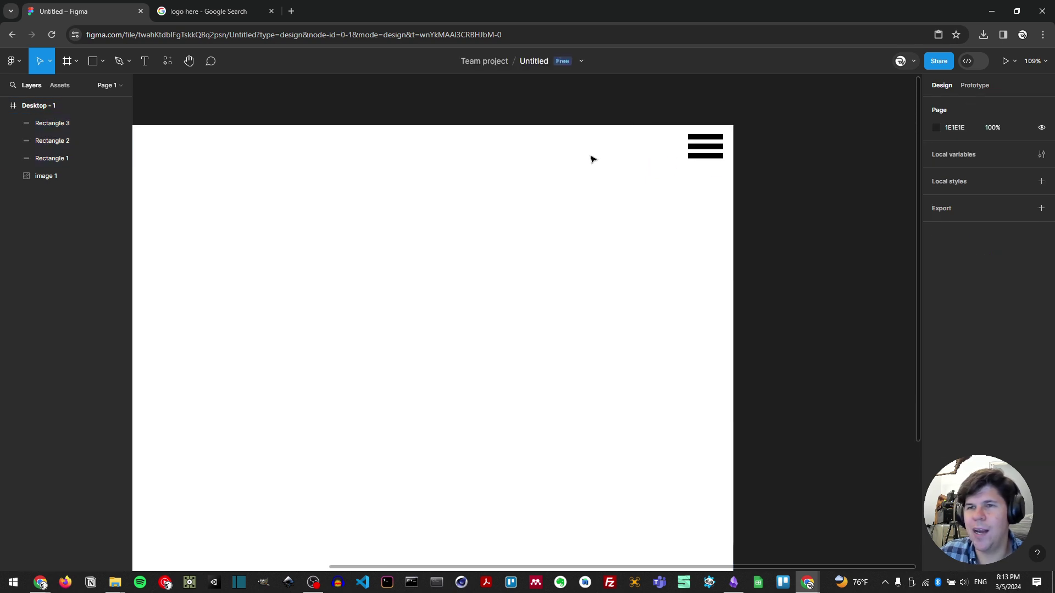
scroll(592, 160, "down", 3)
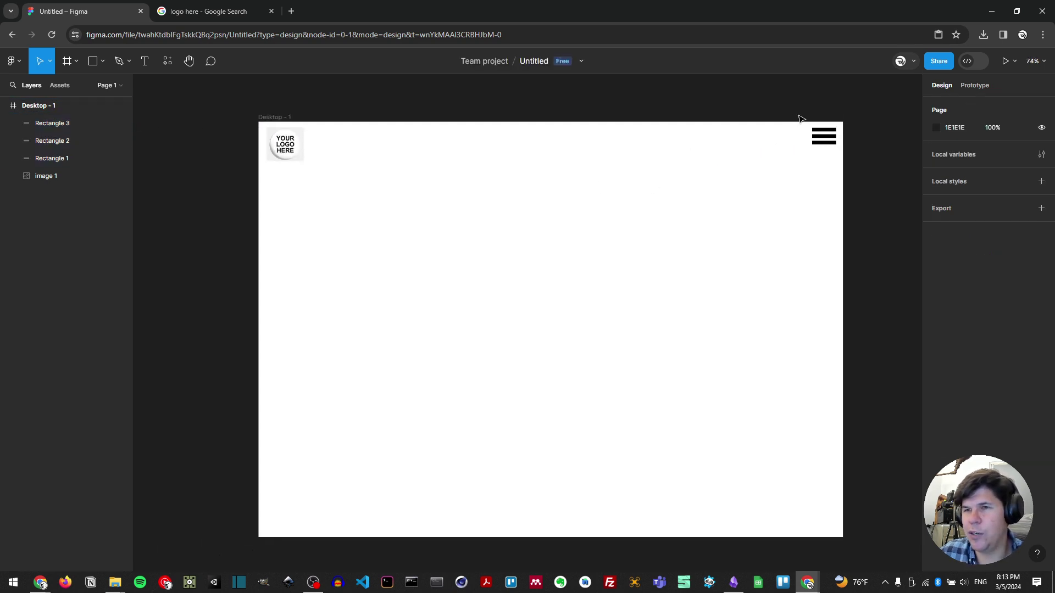
left_click_drag(801, 118, 824, 145)
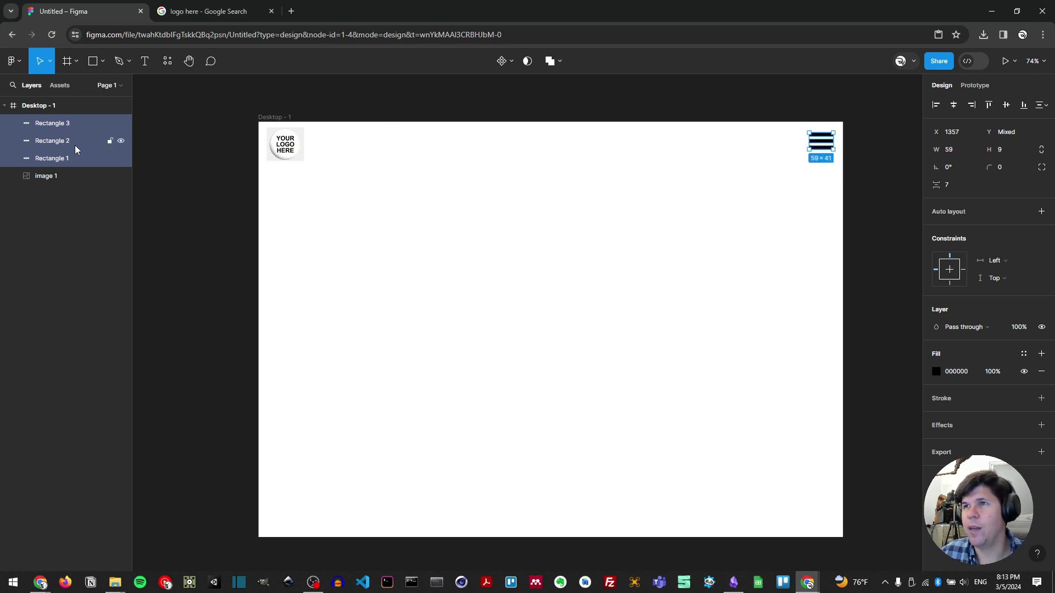
right_click(57, 149)
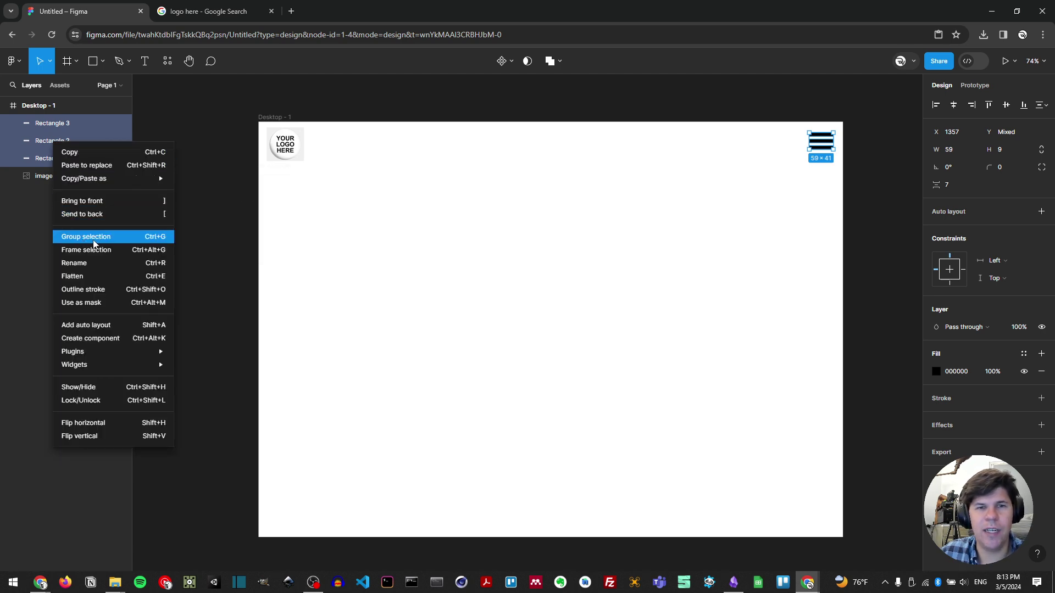
key("ctrl+g")
left_click(773, 173)
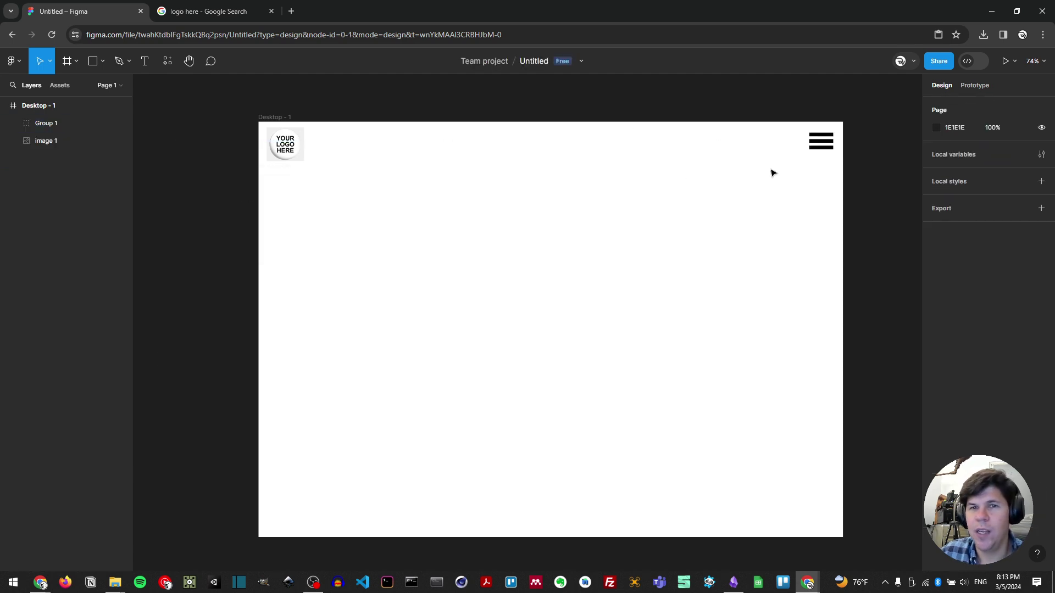
- Draw a rectangle bar just left of the hamburger menu icon
left_click(296, 150)
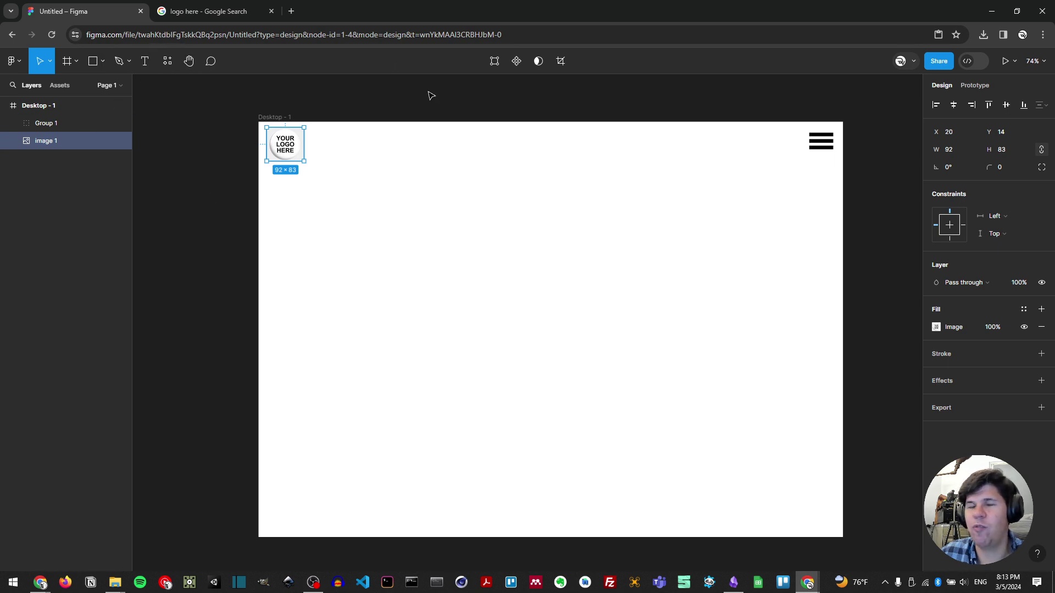
left_click(100, 64)
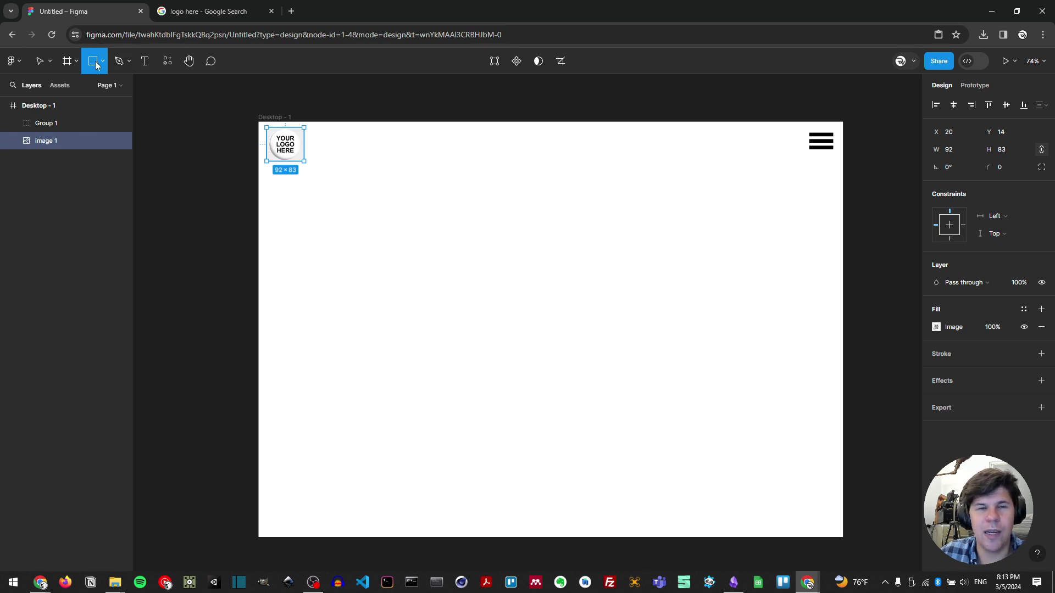
left_click(103, 67)
left_click(92, 92)
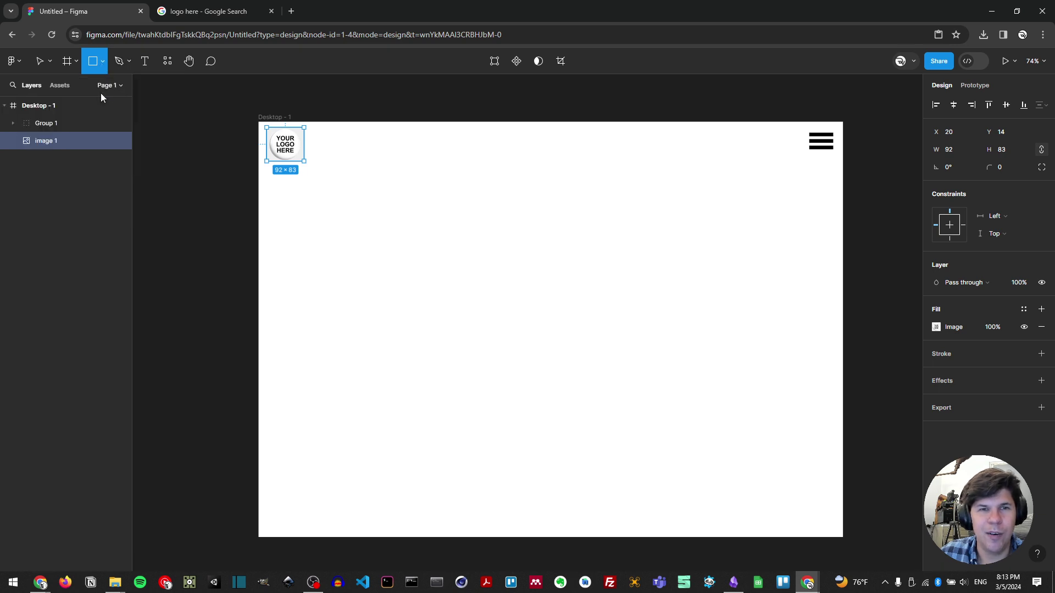
left_click_drag(703, 136, 796, 150)
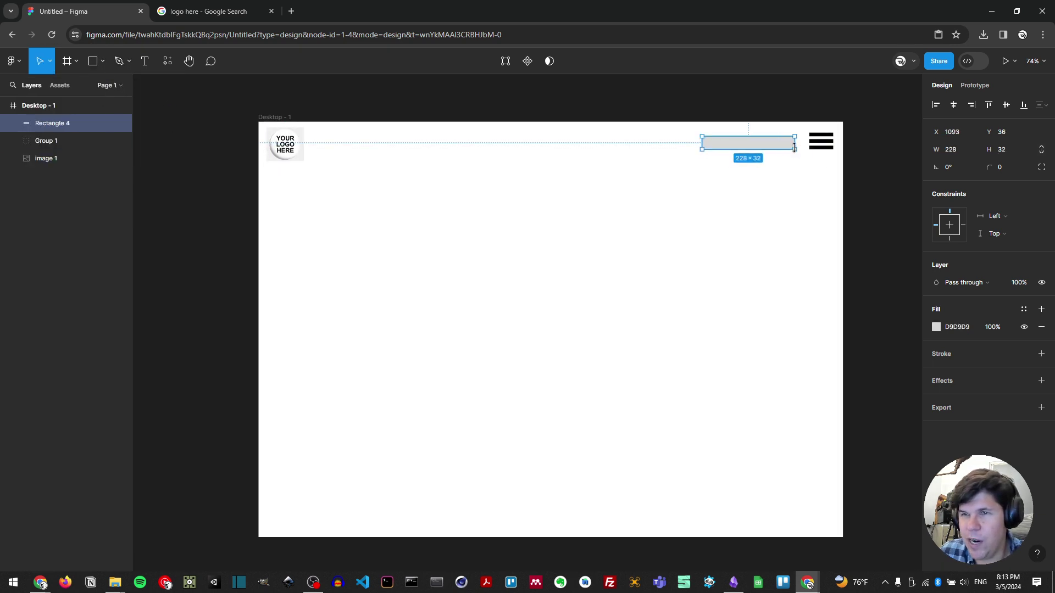
scroll(740, 149, "up", 5)
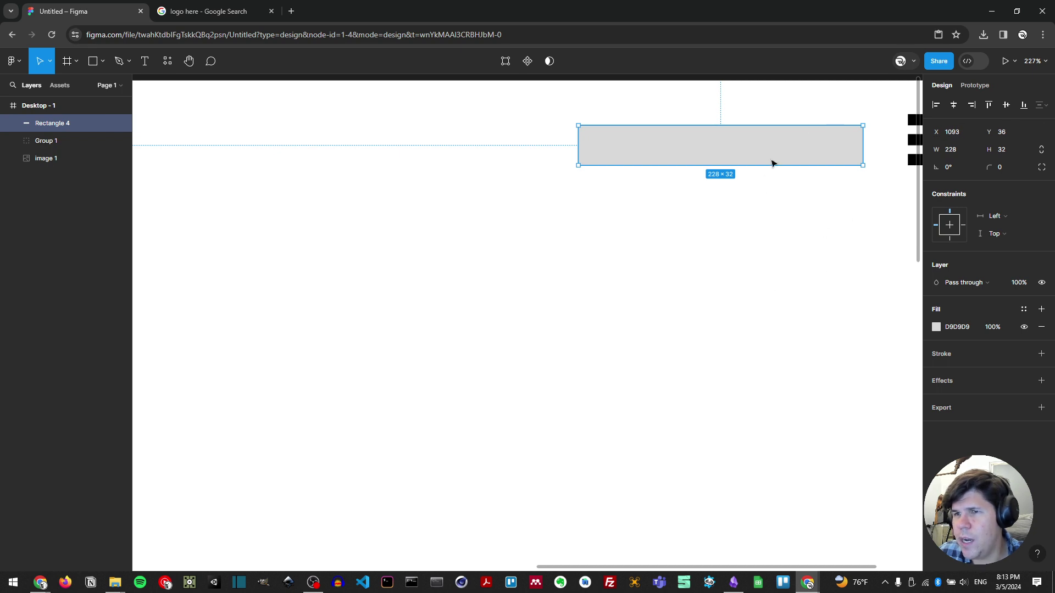
- Resize Rectangle 4 to a 208×29 bar aligned with the menu icon
left_click_drag(864, 166, 833, 153)
left_click(815, 283)
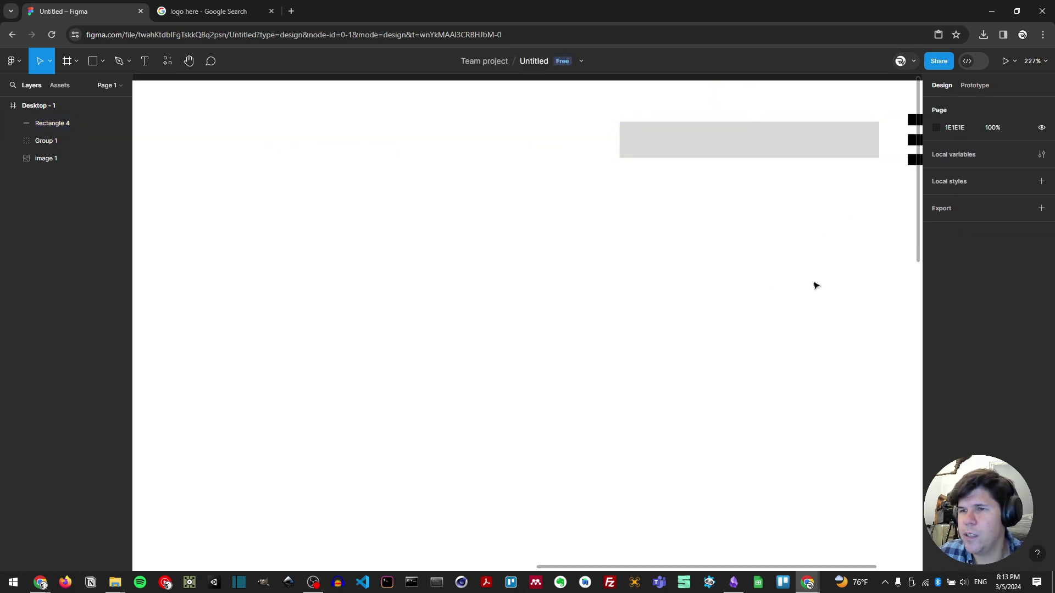
scroll(772, 226, "down", 4)
scroll(754, 227, "down", 4)
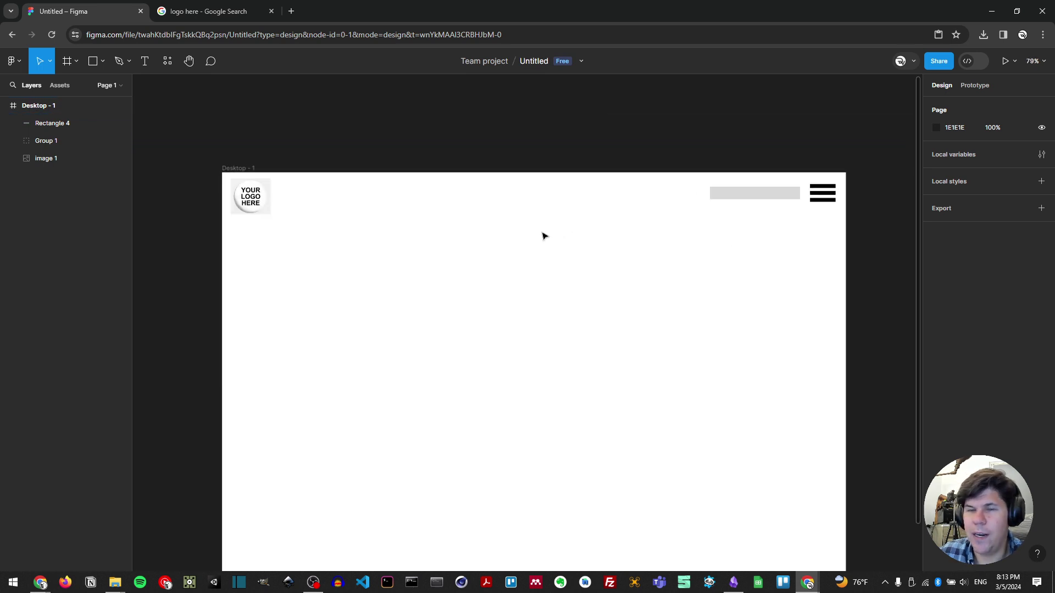
scroll(434, 265, "down", 2)
scroll(610, 306, "down", 1)
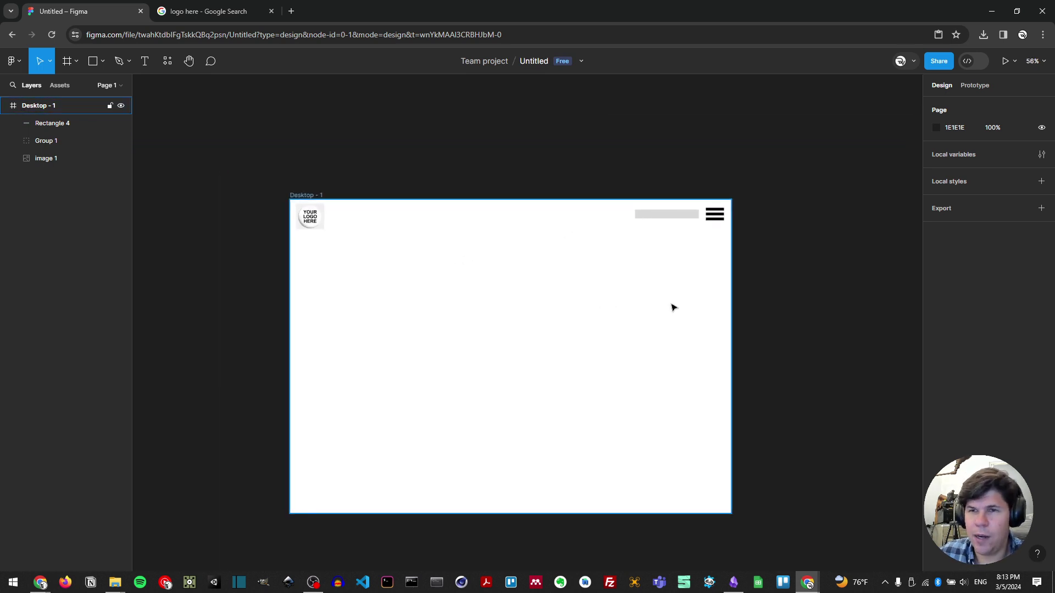
left_click_drag(671, 306, 649, 298)
- Rename the Desktop - 1 frame to 'Welcome'
left_click(258, 190)
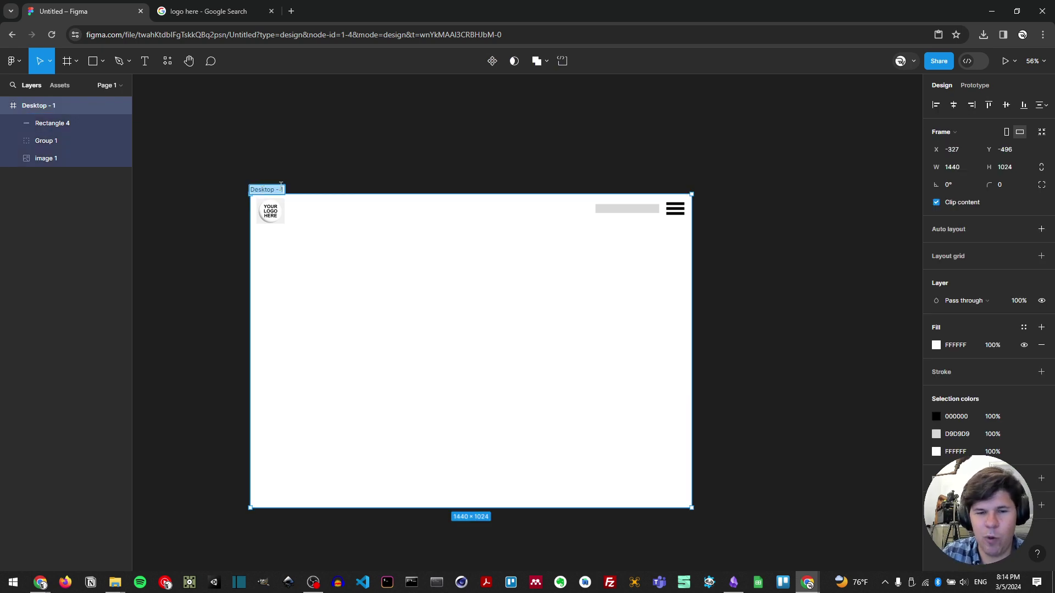
type("Welcome")
key("Return")
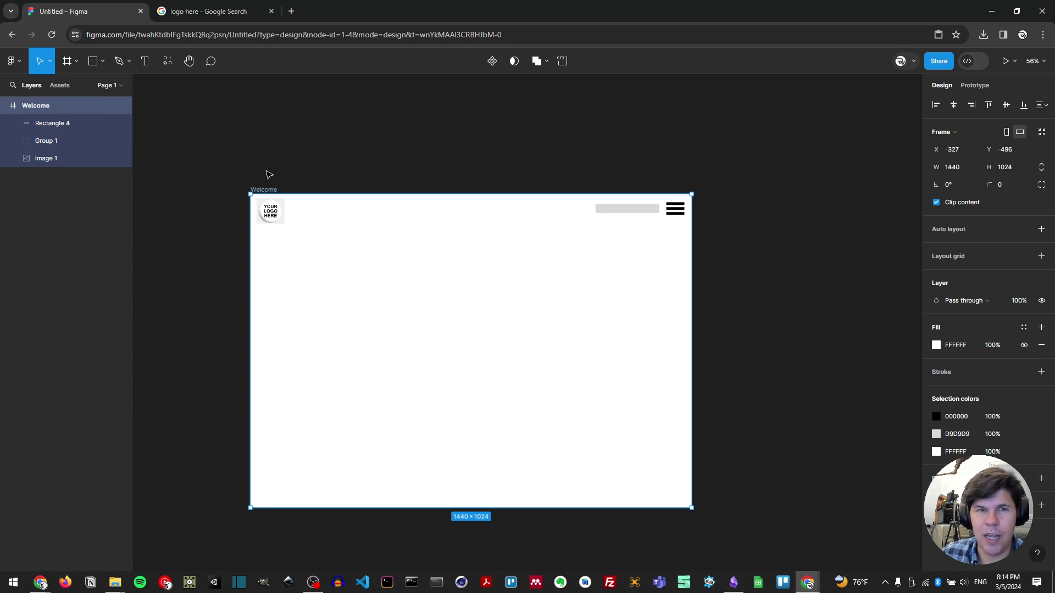
- Collapse the Welcome frame's contents in the Layers panel
left_click(5, 107)
left_click(5, 107)
left_click(4, 107)
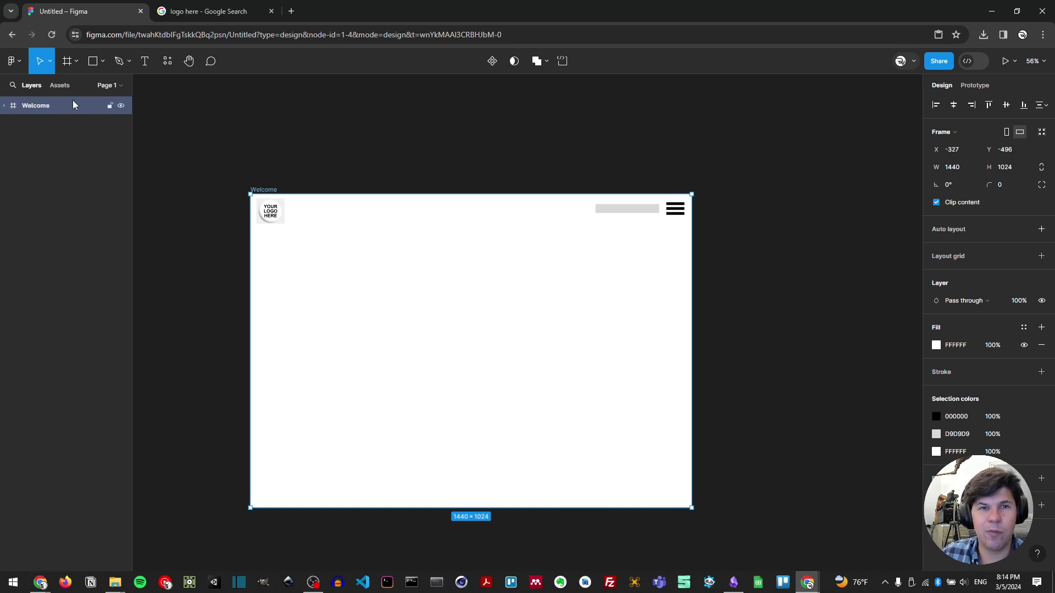
right_click(56, 105)
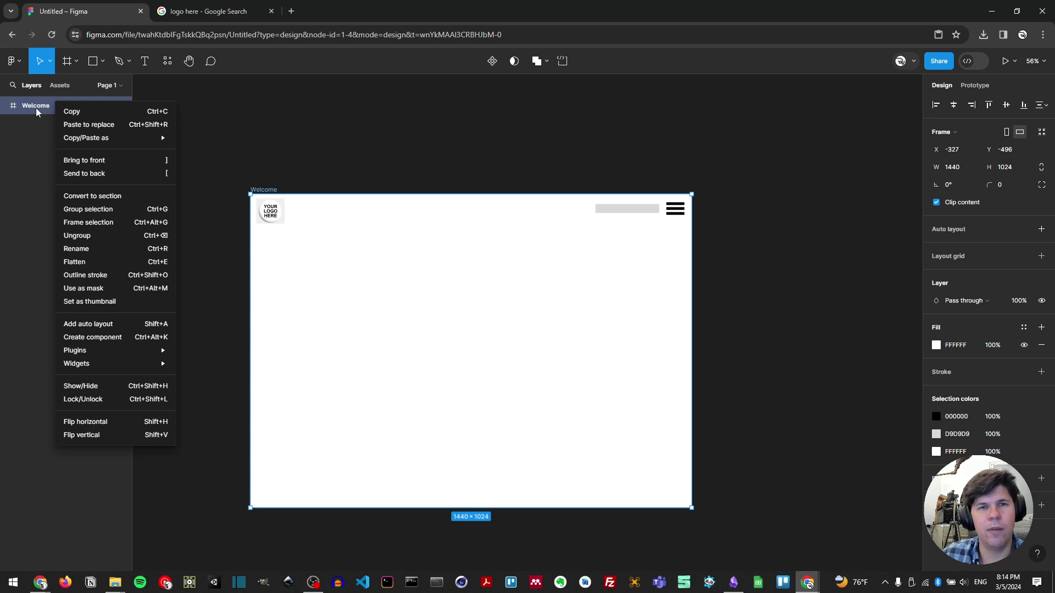
left_click(47, 213)
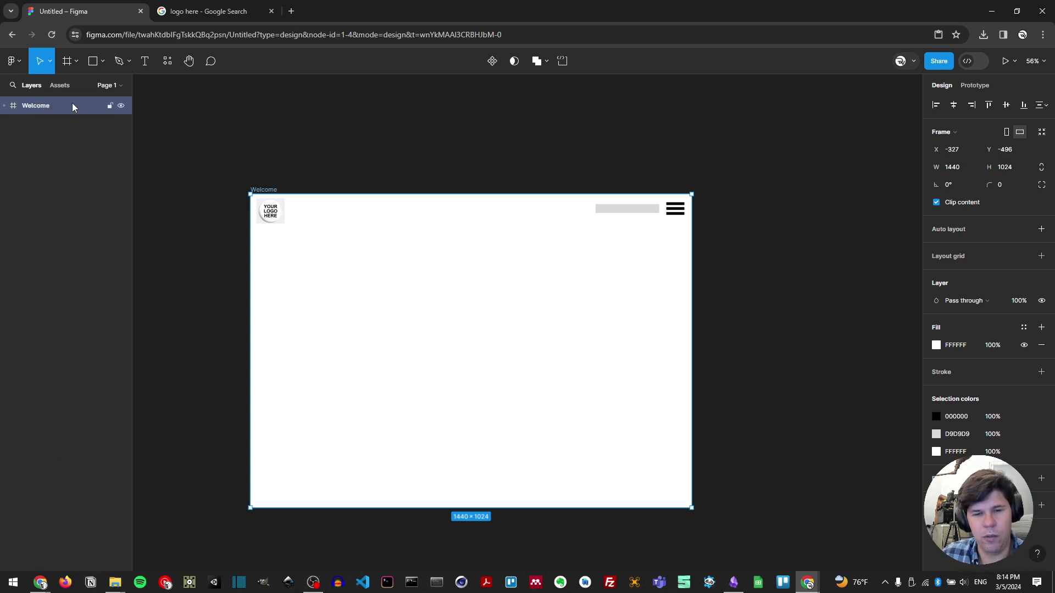
key("ctrl+d")
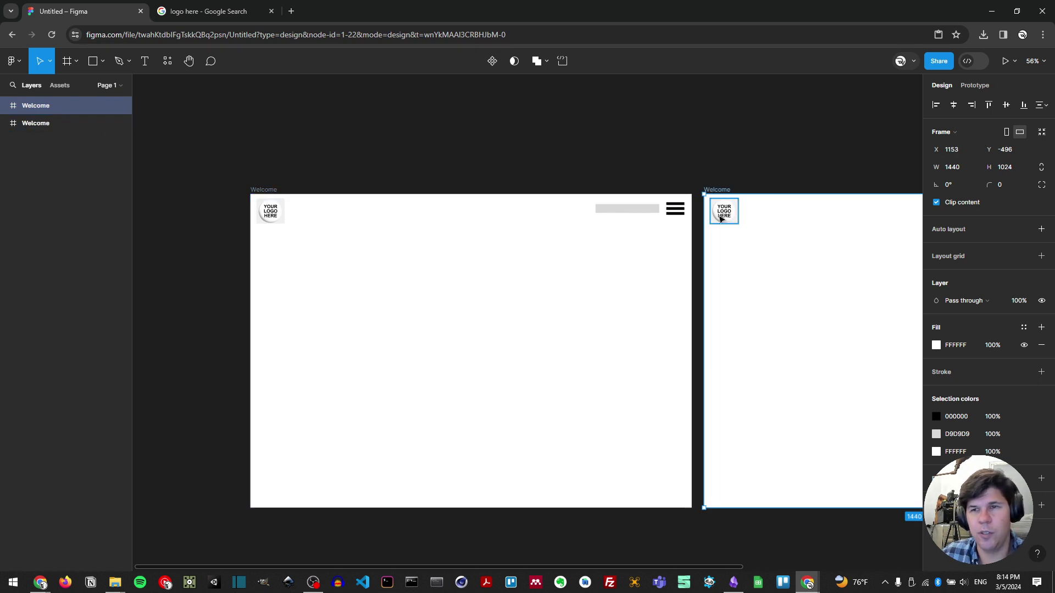
scroll(643, 218, "right", 2)
scroll(644, 218, "right", 3)
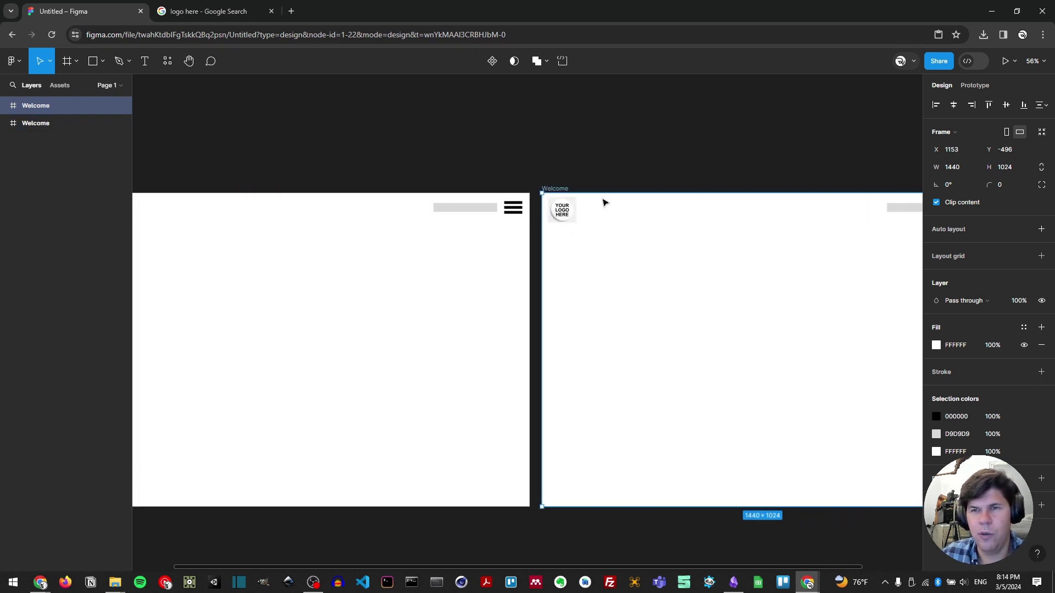
scroll(631, 221, "down", 5)
scroll(541, 245, "right", 2)
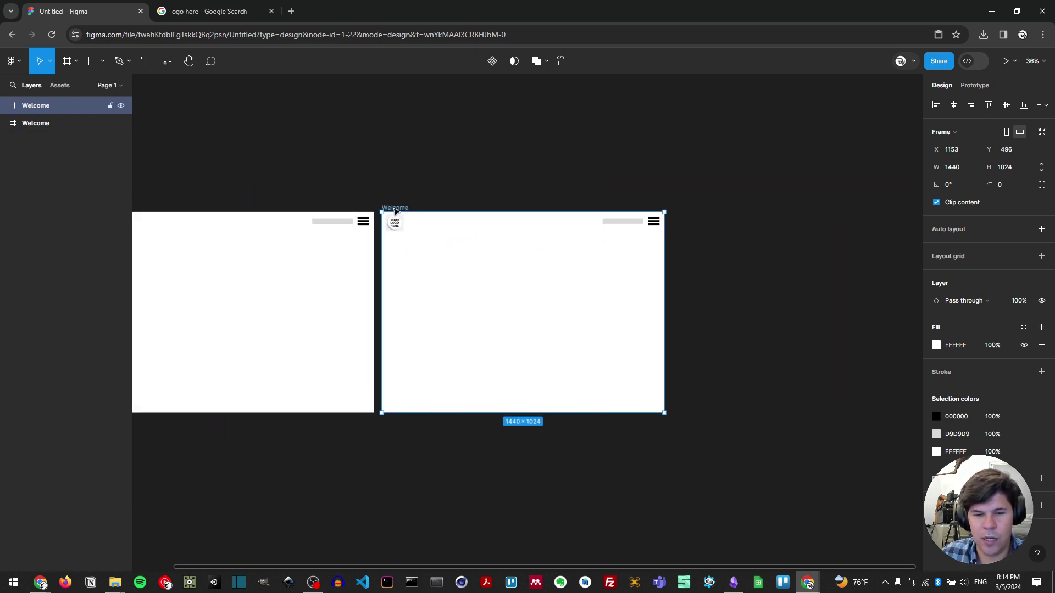
left_click_drag(395, 211, 687, 213)
left_click(434, 184)
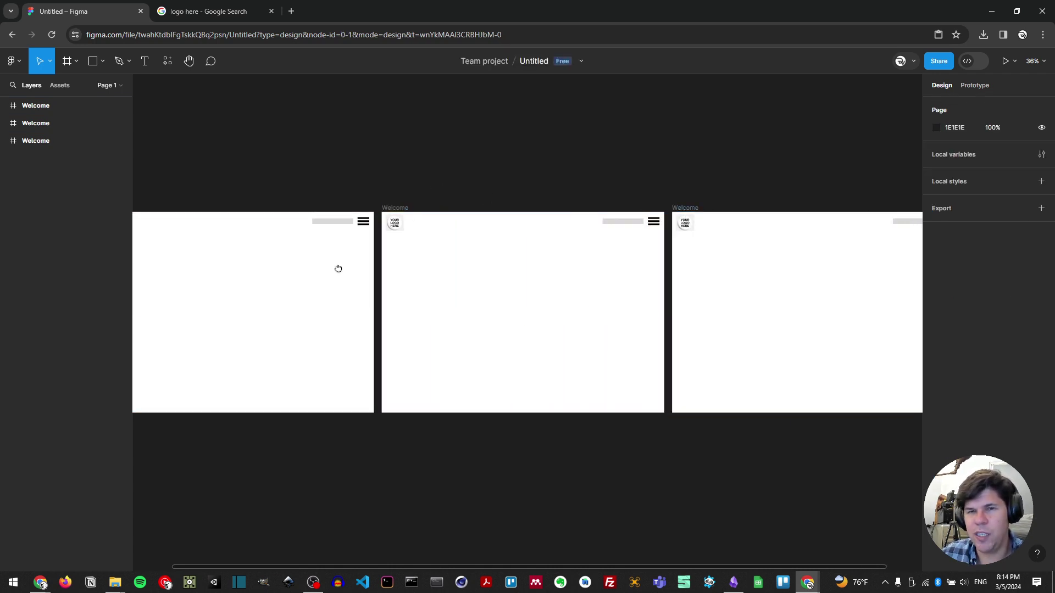
scroll(406, 269, "left", 6)
scroll(353, 228, "up", 2)
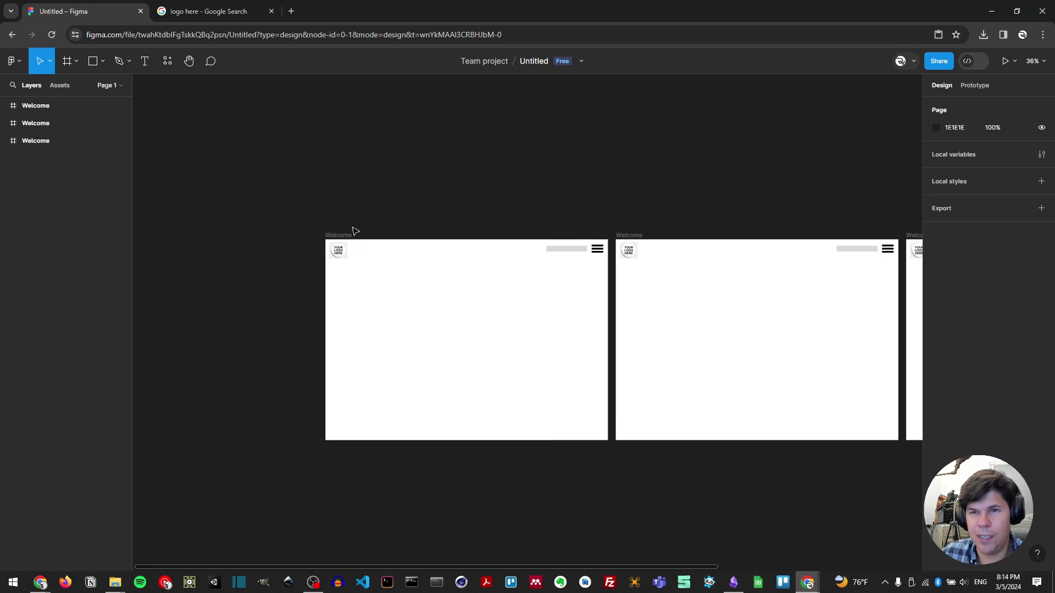
scroll(584, 275, "up", 5)
scroll(571, 280, "down", 5)
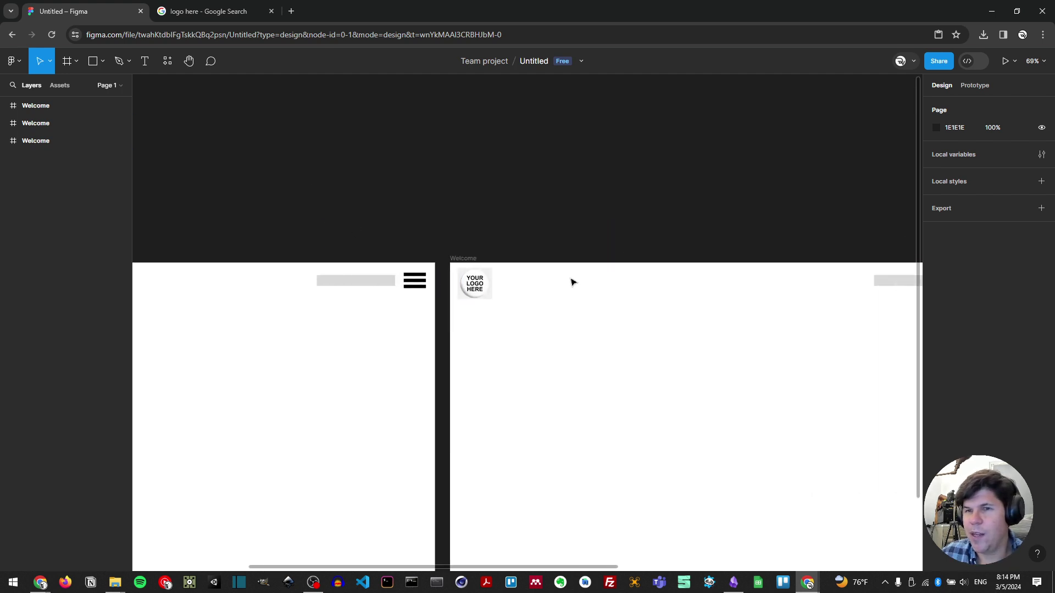
scroll(596, 294, "up", 3)
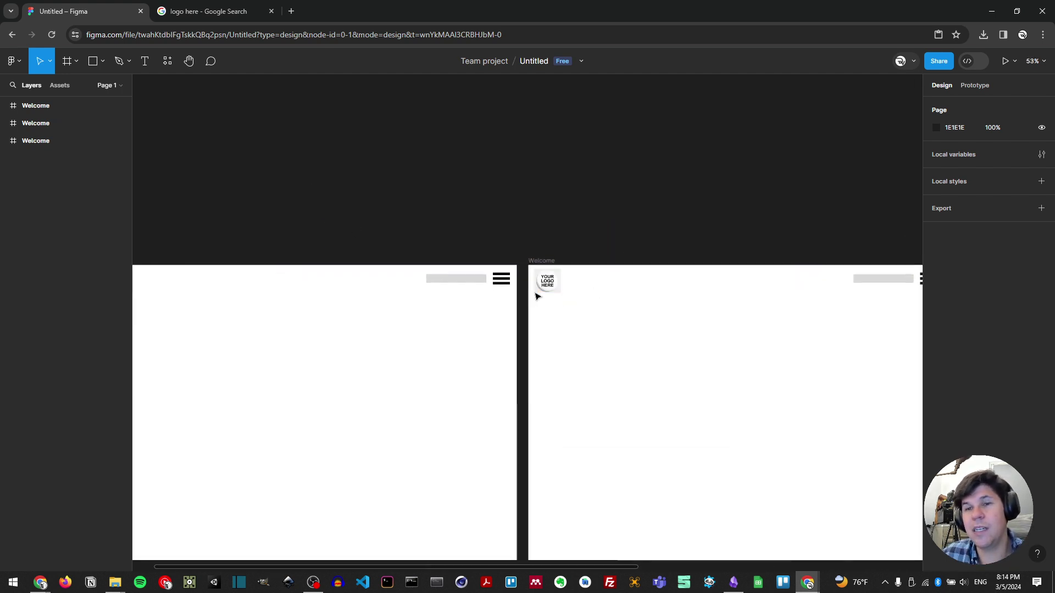
scroll(673, 299, "left", 5)
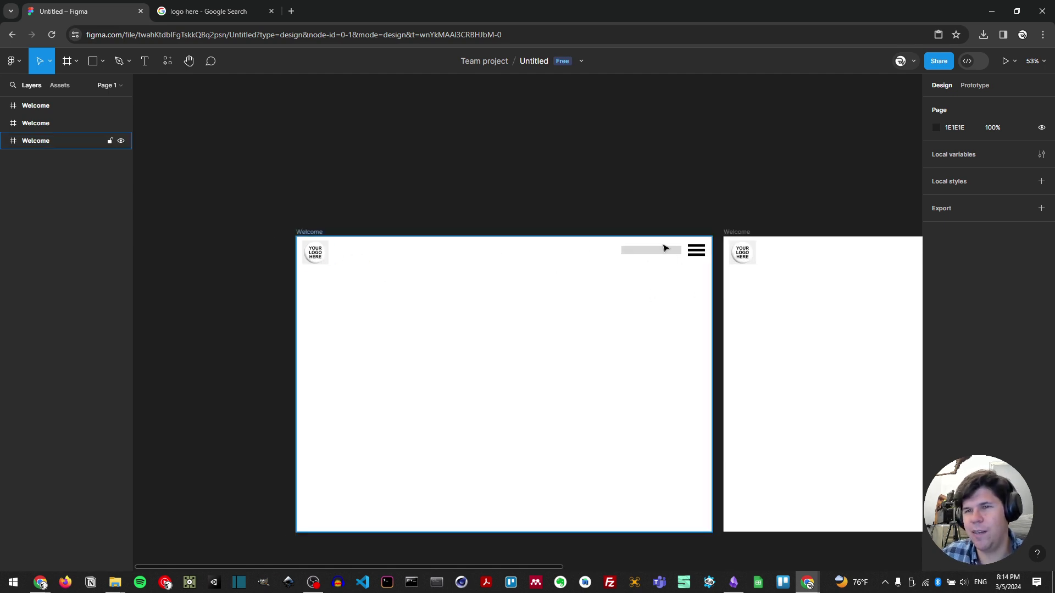
left_click_drag(273, 234, 709, 269)
left_click(723, 282)
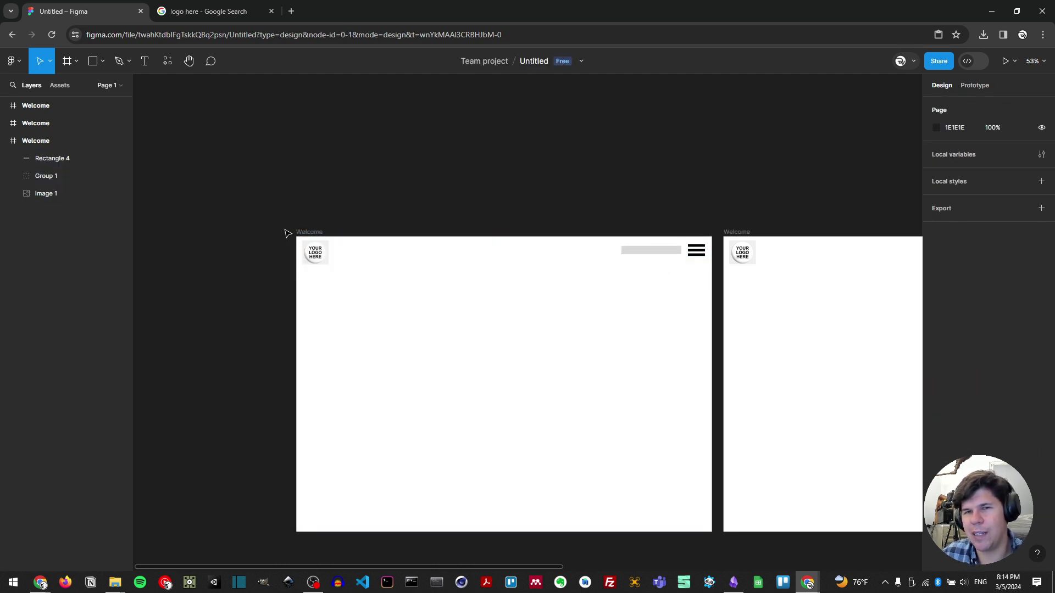
left_click_drag(285, 233, 701, 273)
left_click(694, 280)
scroll(764, 266, "right", 1)
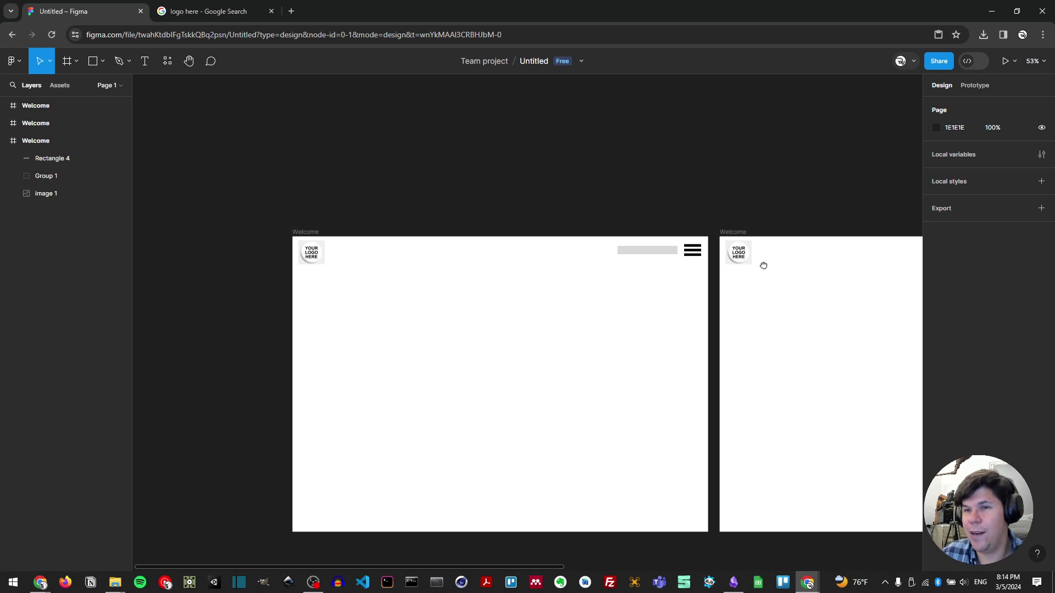
scroll(659, 262, "right", 5)
scroll(769, 257, "right", 6)
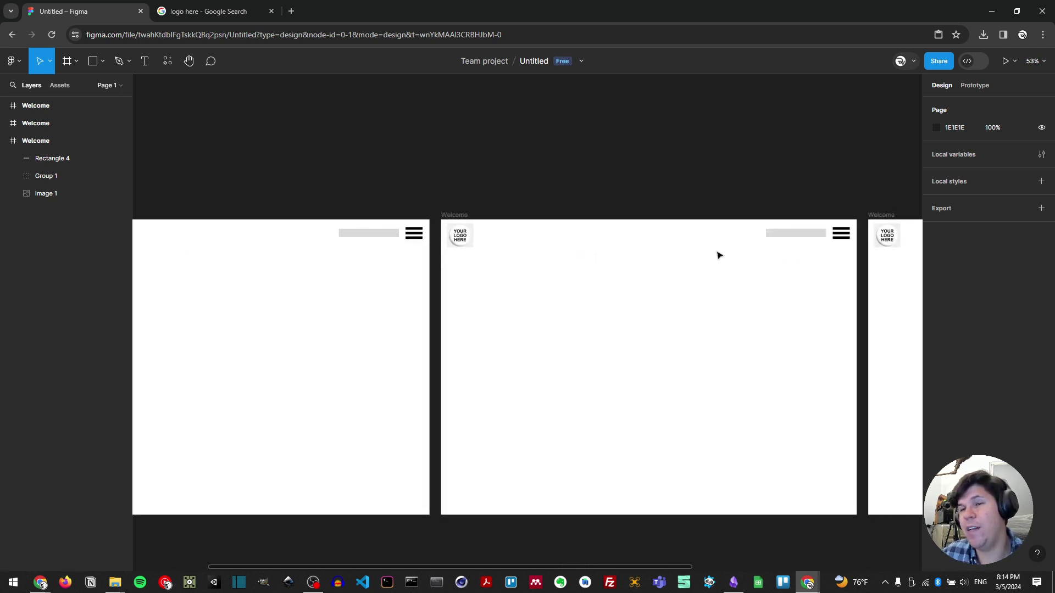
scroll(725, 265, "down", 3)
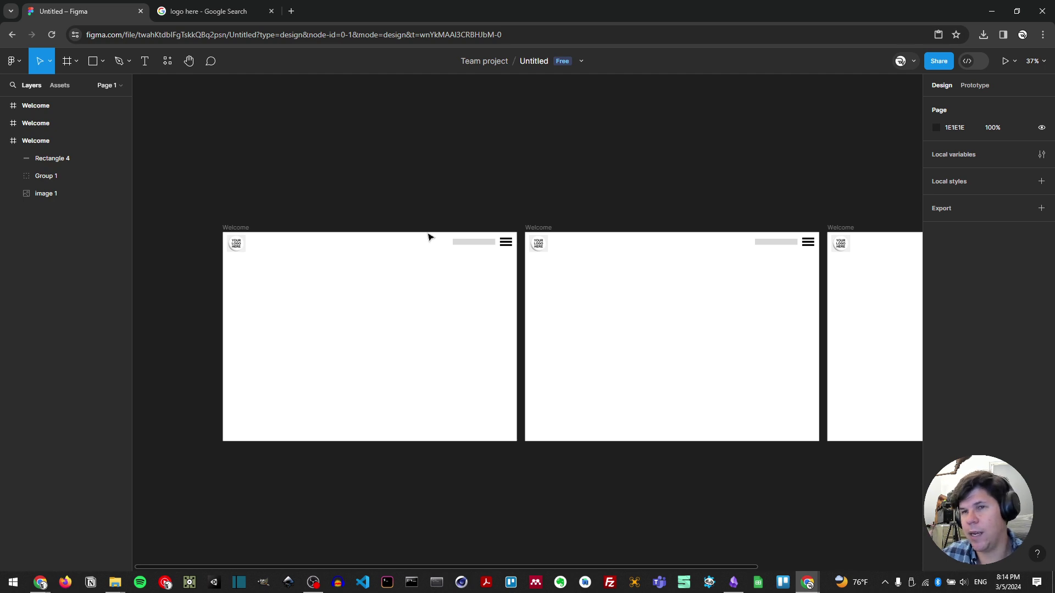
scroll(471, 259, "up", 4)
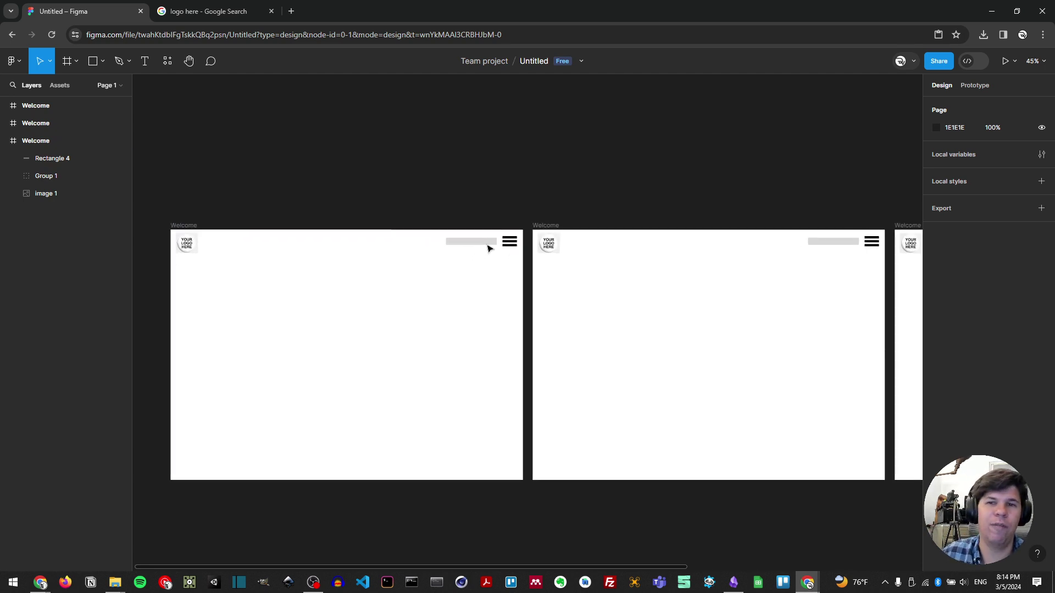
left_click_drag(387, 234, 455, 225)
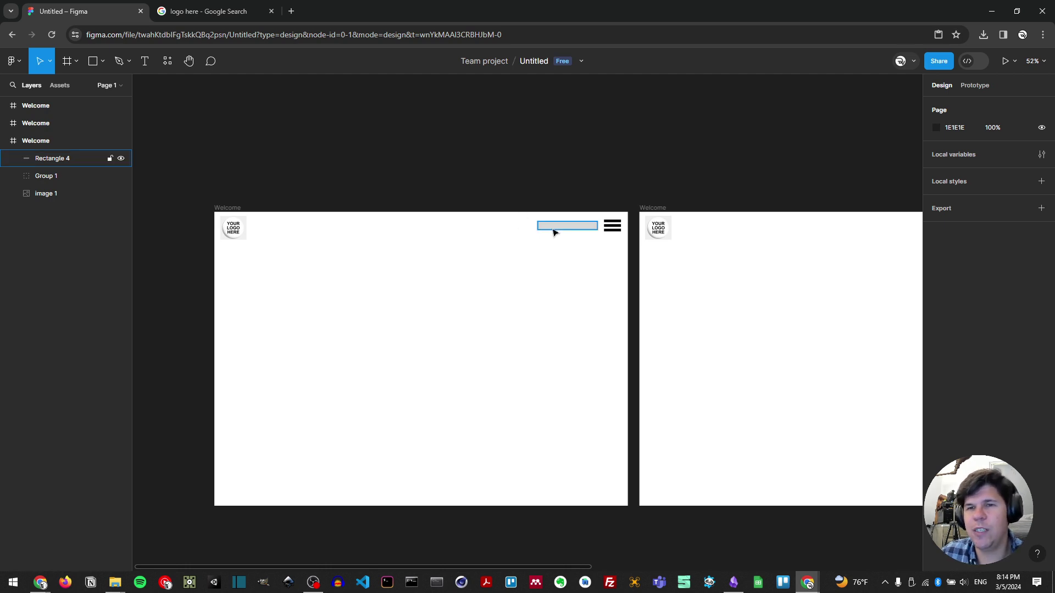
- Group the first header's logo, grey bar and menu icon into Group 2 (1396×83)
left_click_drag(199, 198, 601, 237)
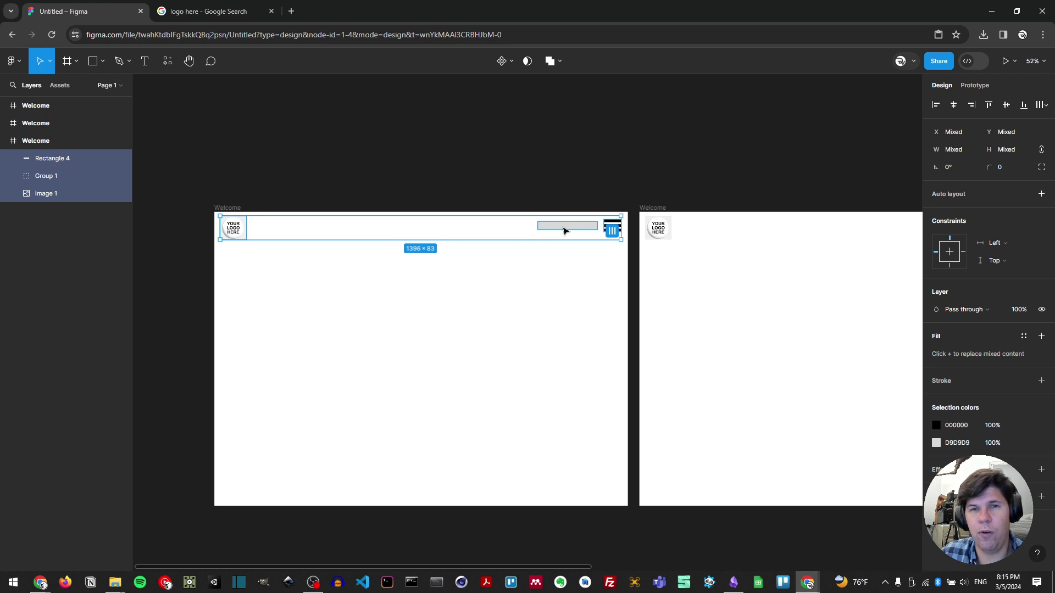
right_click(563, 230)
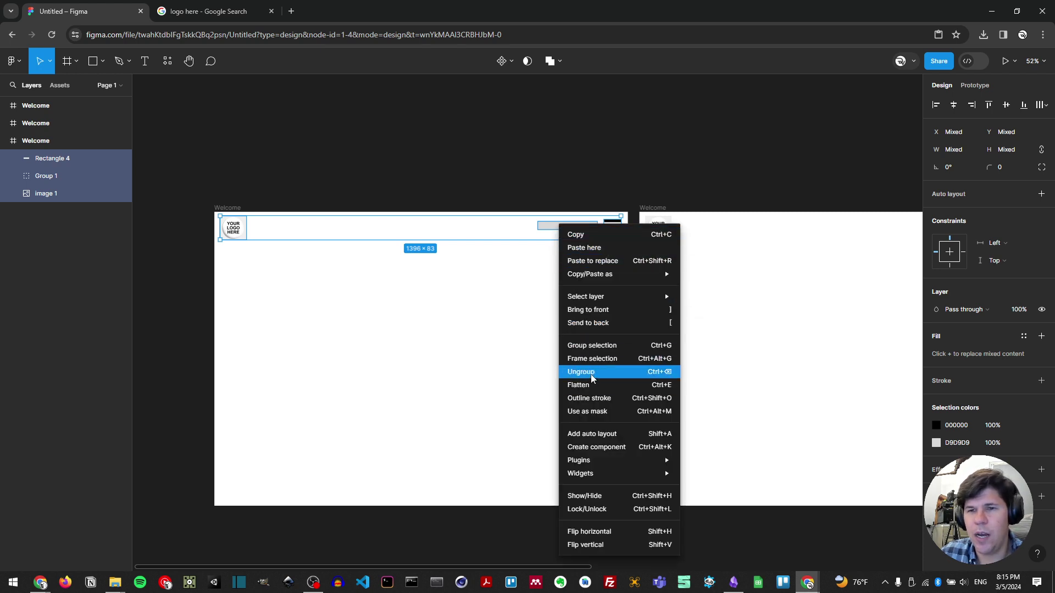
left_click(243, 251)
right_click(224, 235)
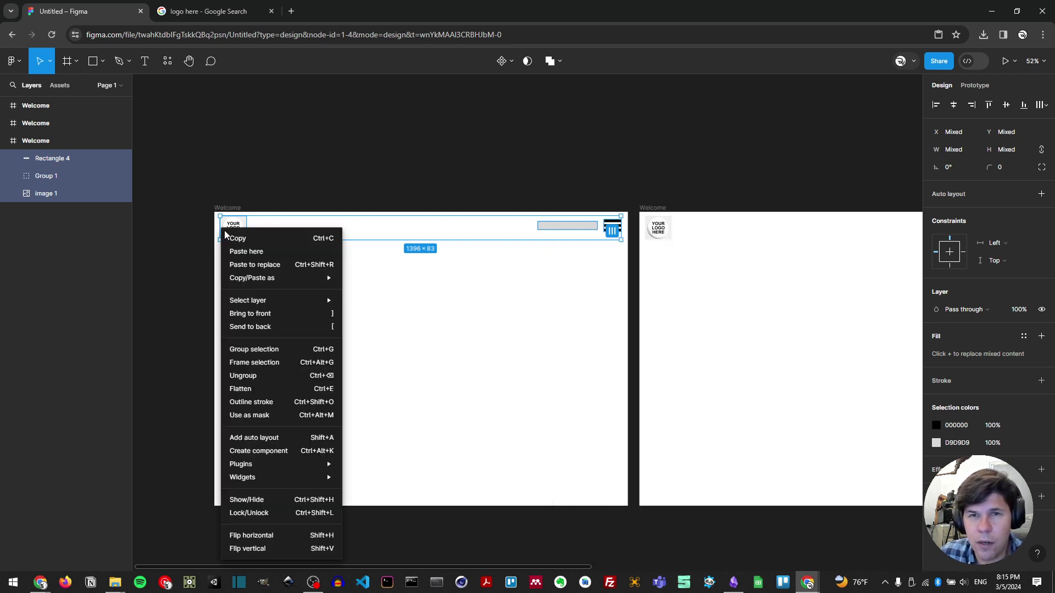
left_click(272, 350)
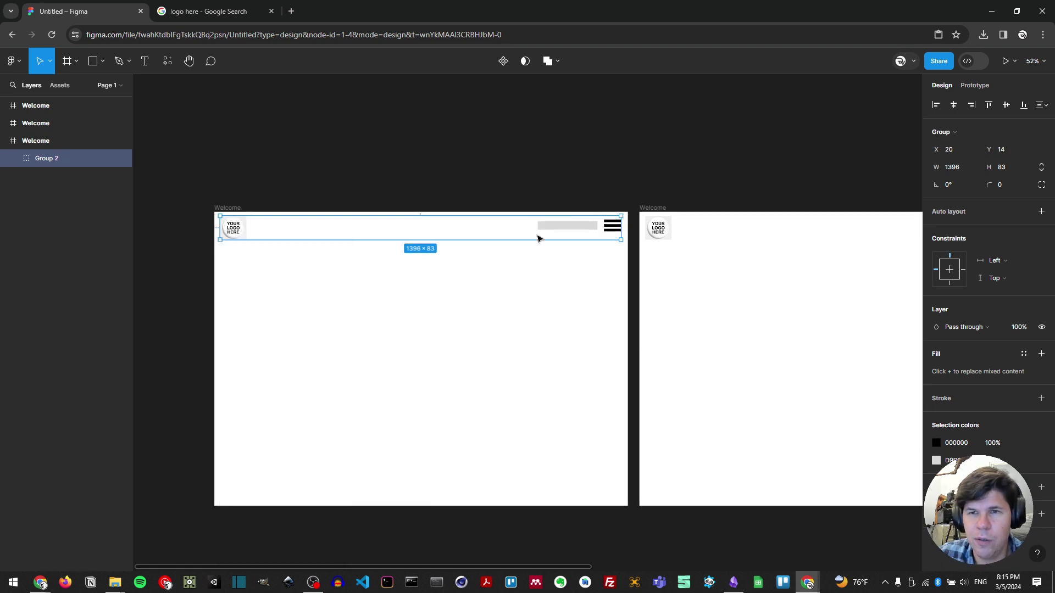
left_click_drag(613, 227, 566, 235)
left_click(305, 269)
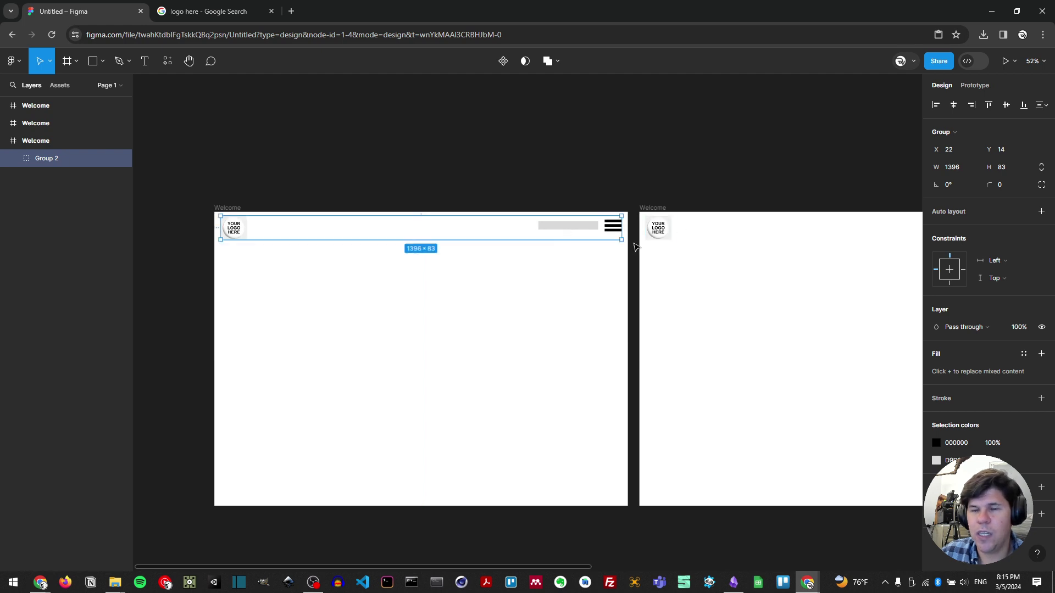
left_click(299, 248)
left_click(247, 229)
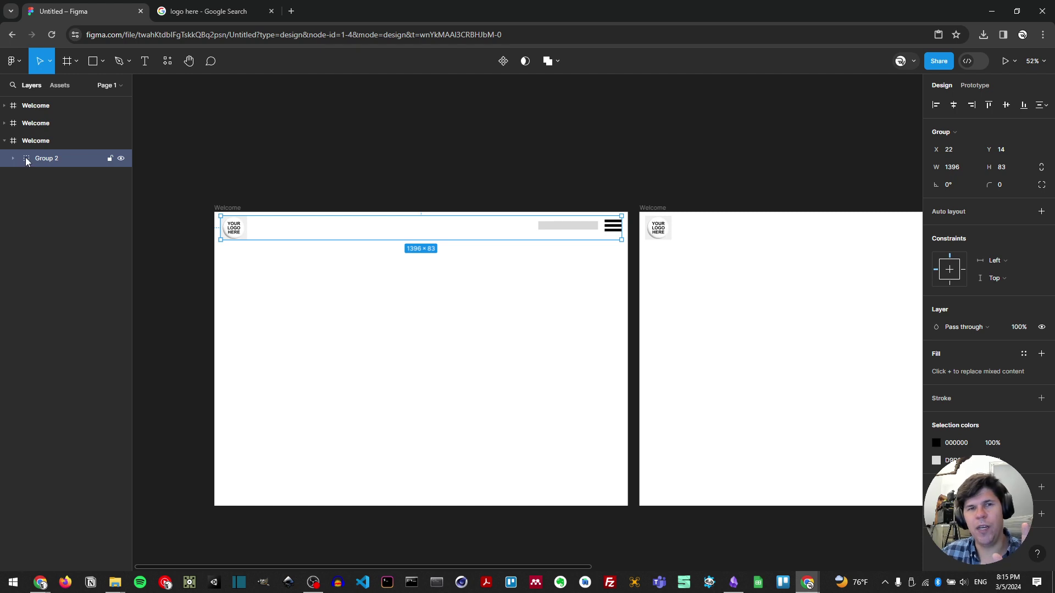
right_click(62, 165)
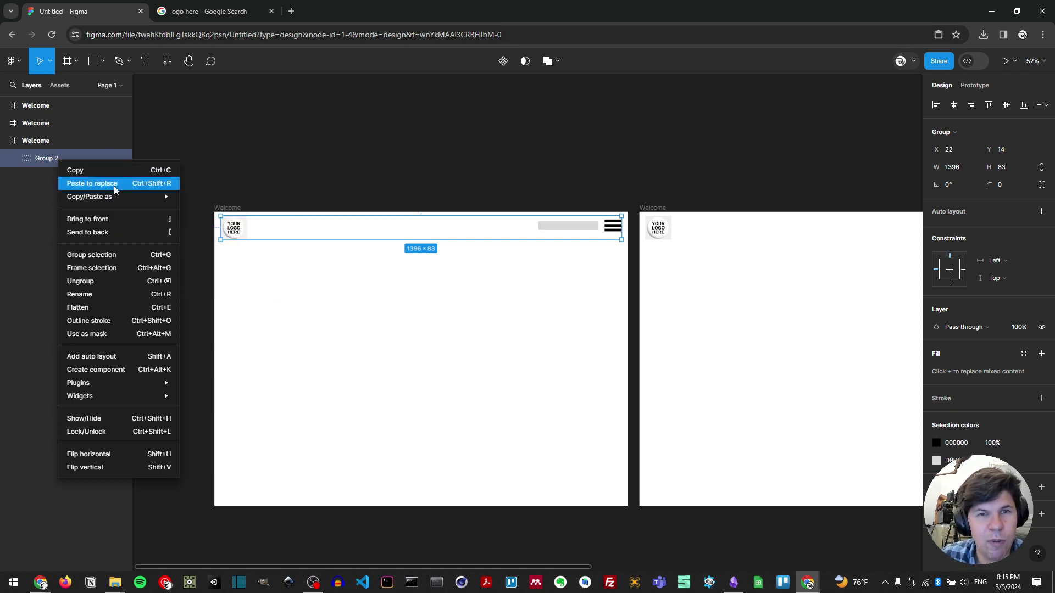
left_click(255, 228)
- Make Group 2 a component with Create component, then select the other frames' header items
right_click(257, 228)
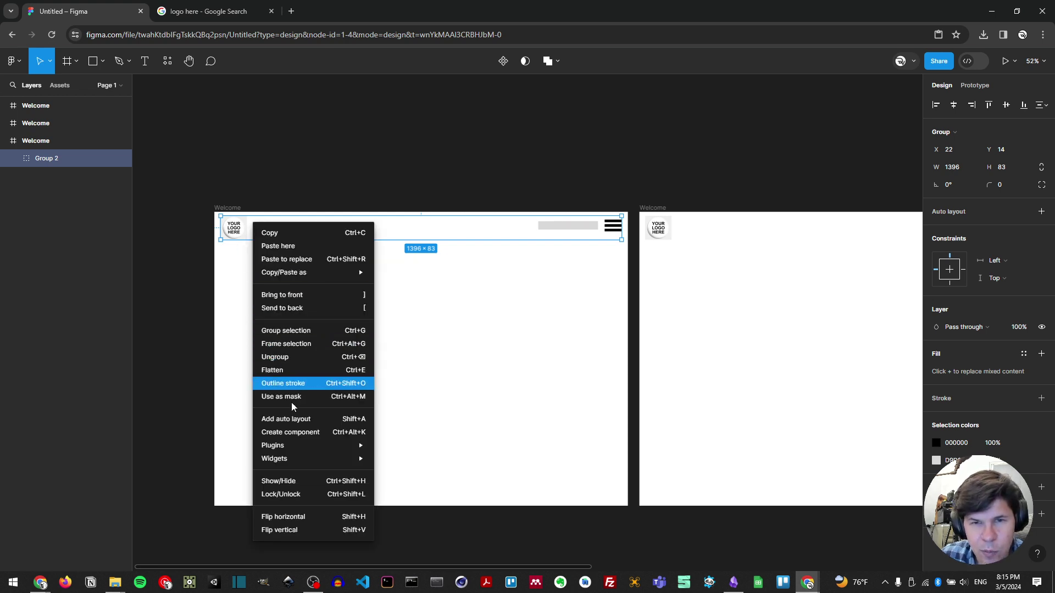
left_click(305, 434)
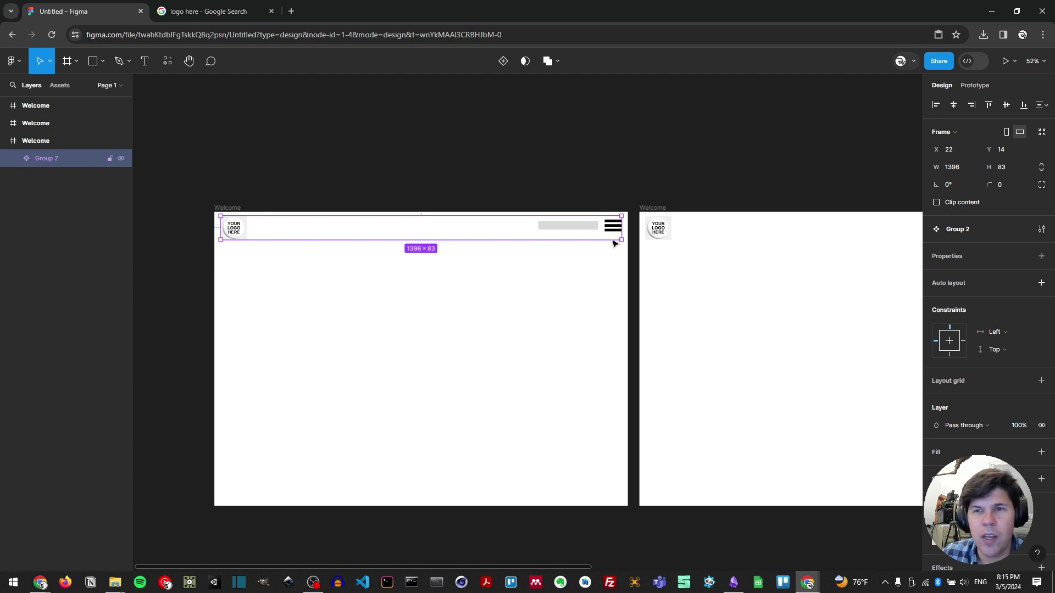
scroll(617, 291, "right", 3)
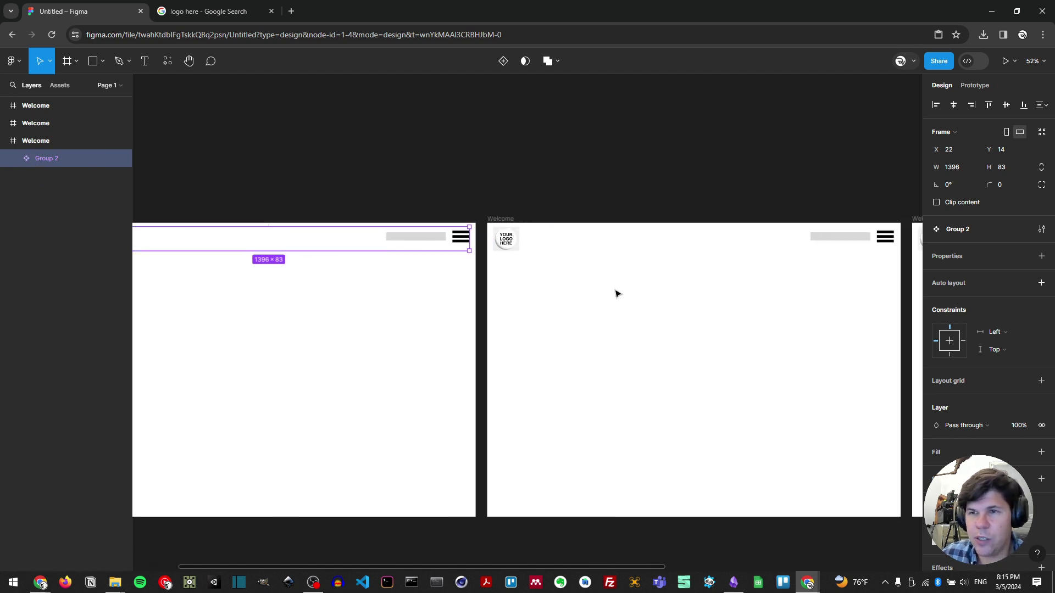
scroll(510, 254, "down", 3)
left_click(676, 280)
left_click_drag(675, 280, 855, 278)
- Delete the two empty Welcome frames, keeping the one with the header component
left_click(855, 278)
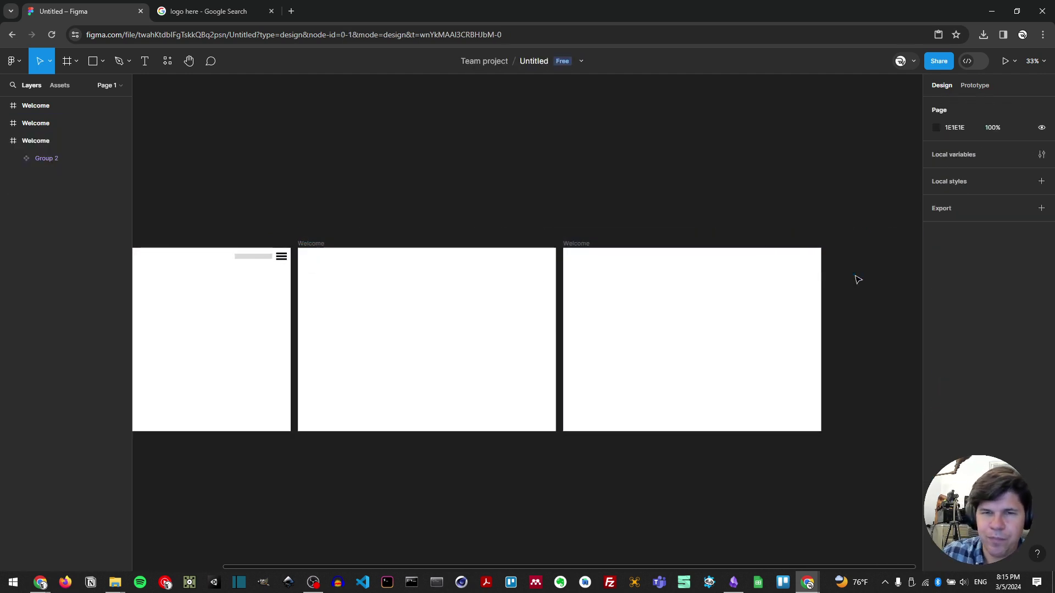
scroll(572, 241, "left", 5)
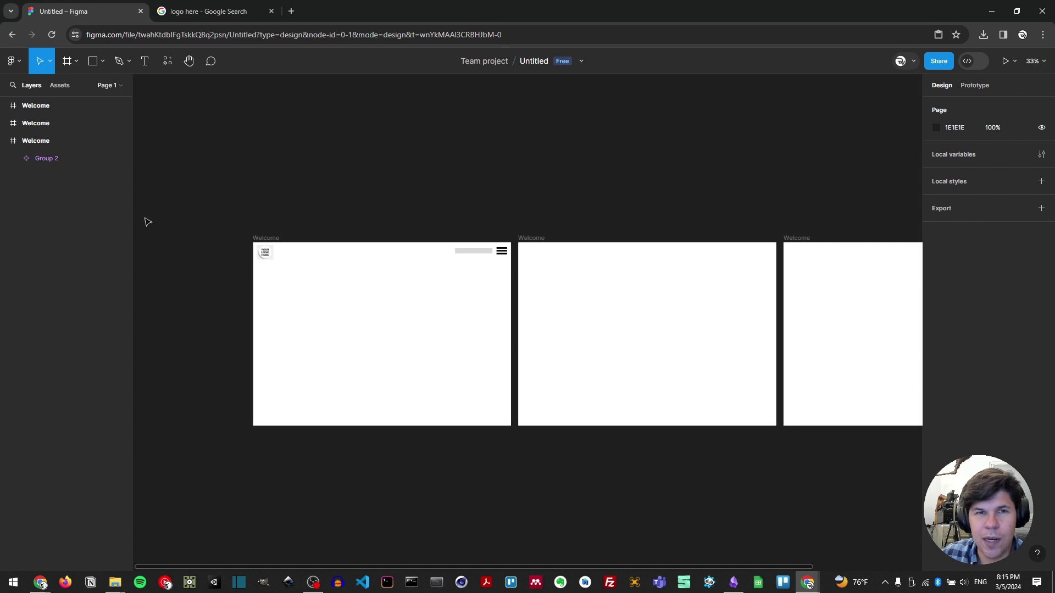
left_click(37, 123)
left_click(45, 107, "shift")
right_click(48, 106)
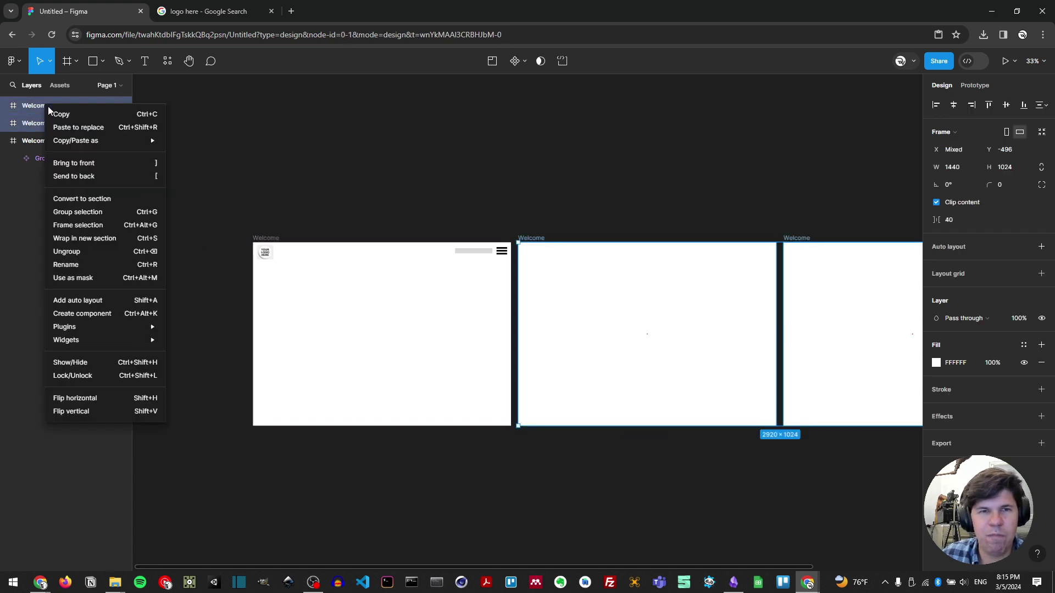
left_click(9, 167)
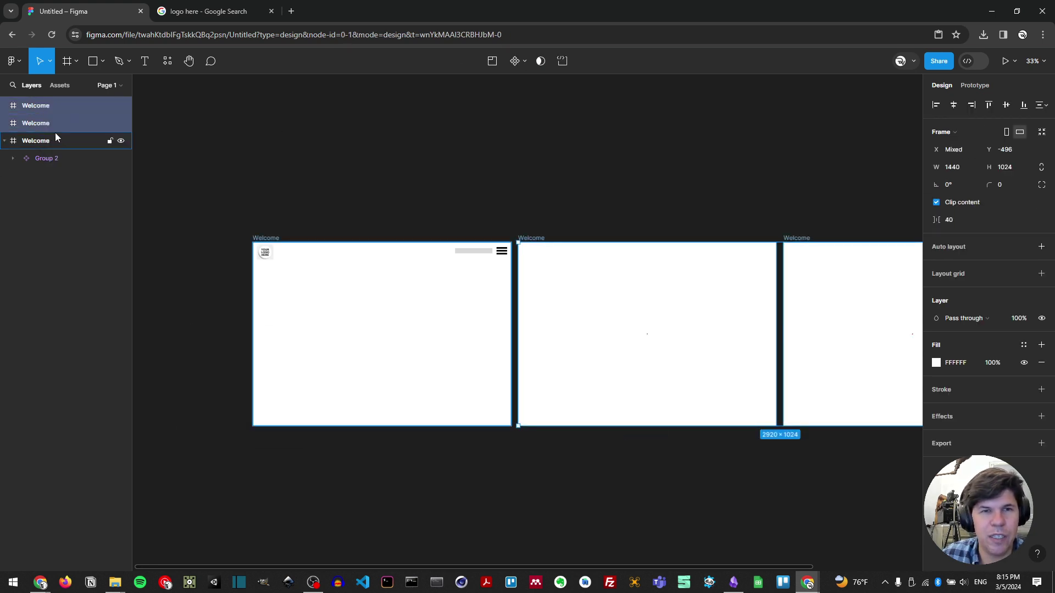
left_click(277, 243)
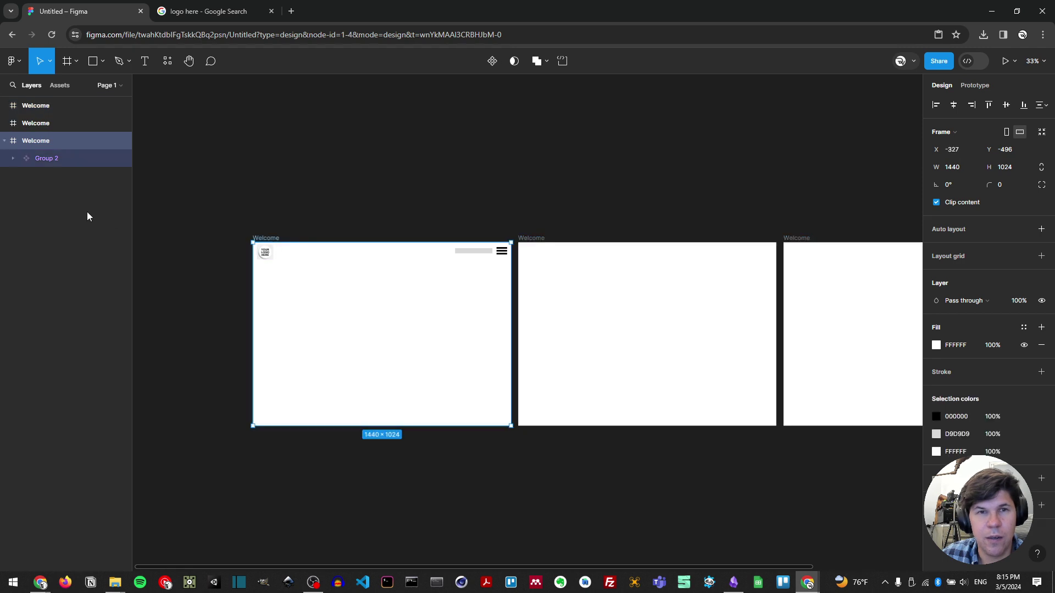
left_click(37, 123)
left_click(34, 103, "shift")
key("Delete")
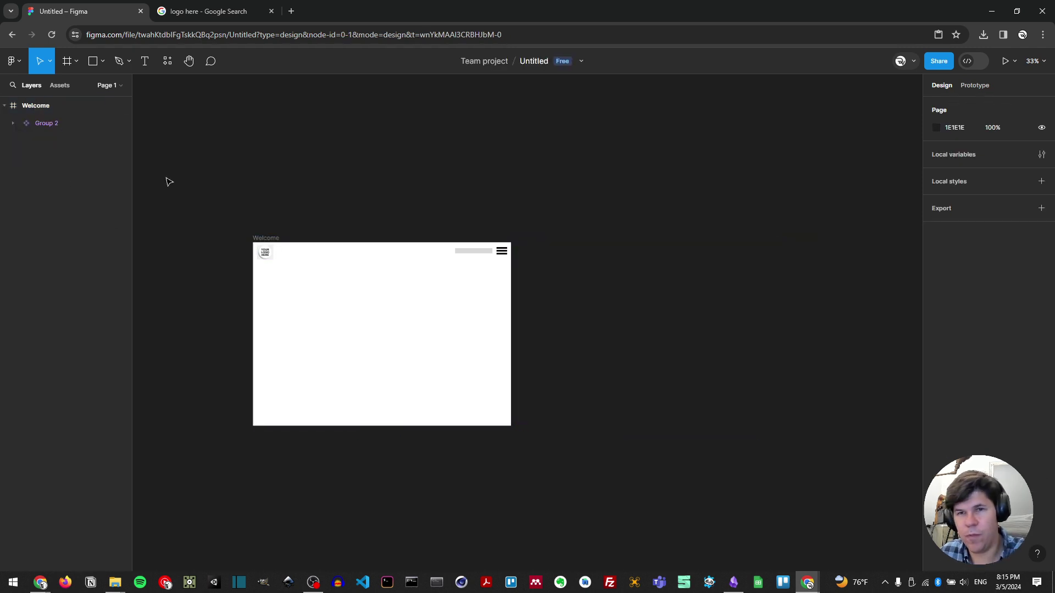
- Duplicate the remaining Welcome frame with Ctrl+D to make three frames again
left_click(280, 252)
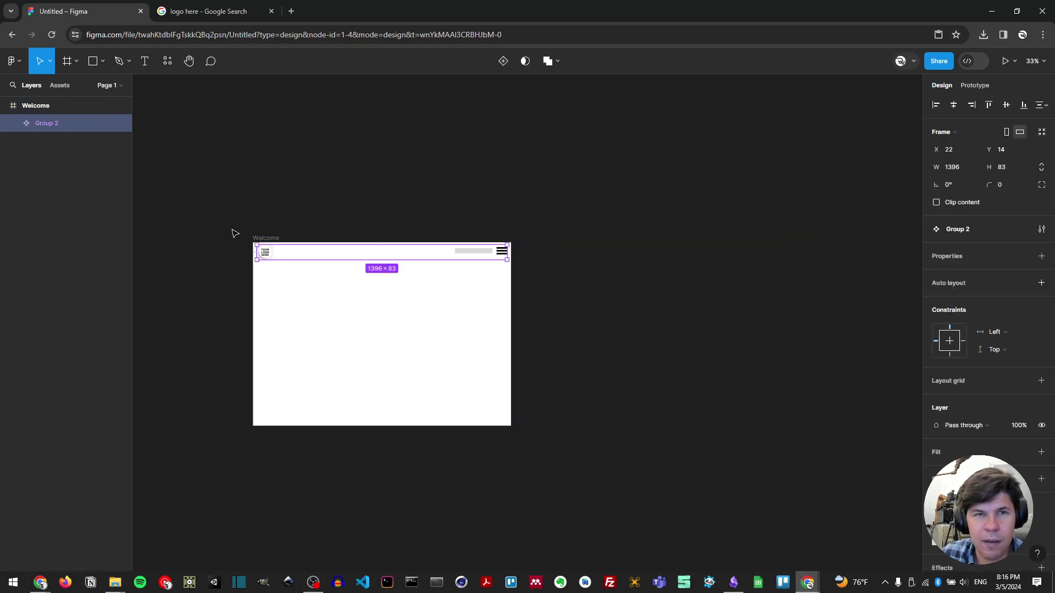
left_click(36, 109)
key("ctrl+d")
key("ctrl+d")
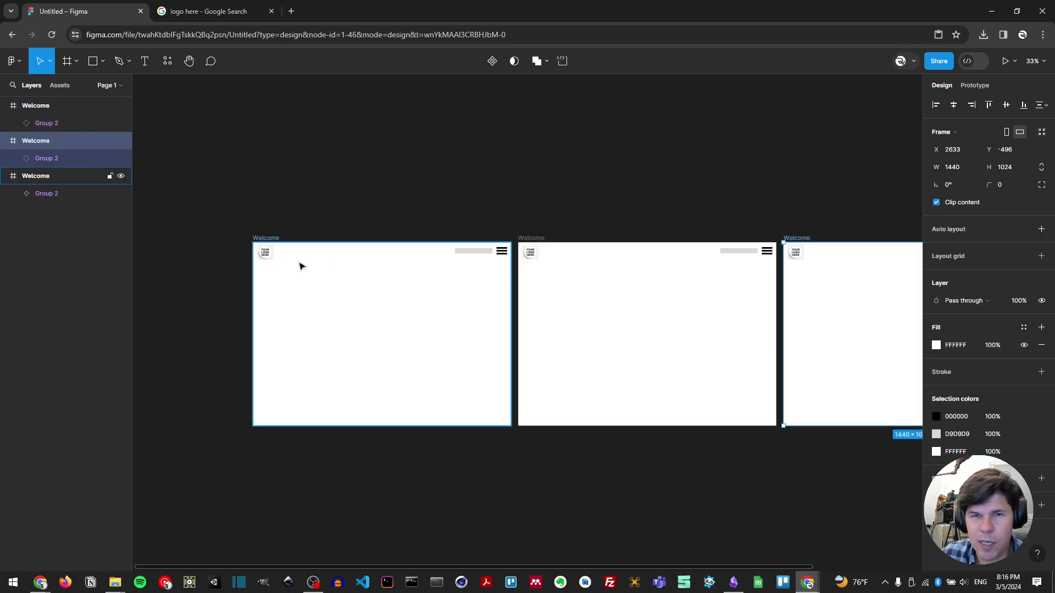
scroll(299, 263, "up", 2)
left_click(266, 247)
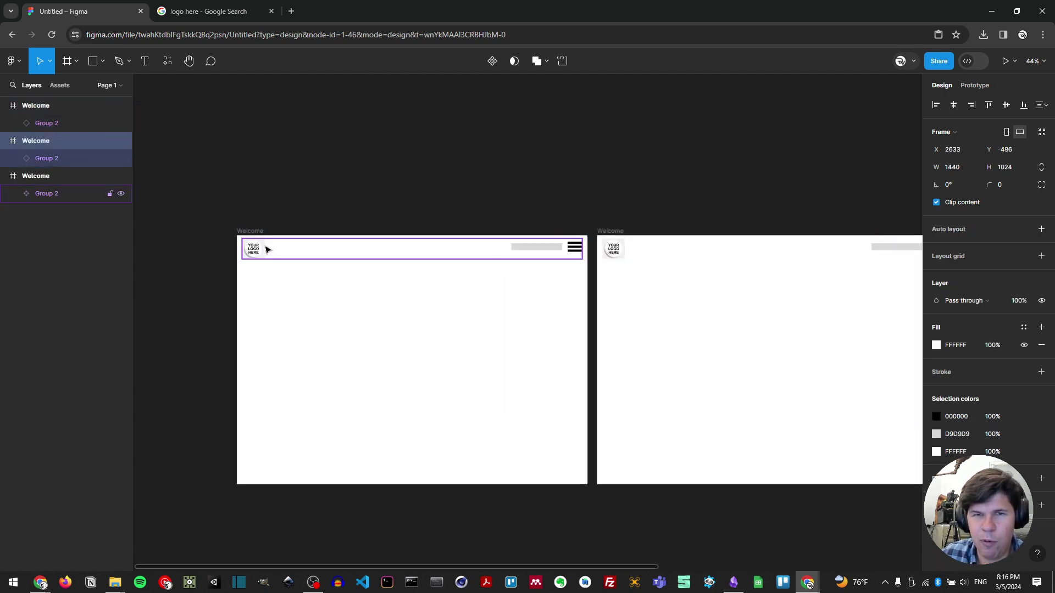
- Expand Group 2, zoom to fit it, select Rectangle 4 and pick the Ellipse tool
left_click(12, 193)
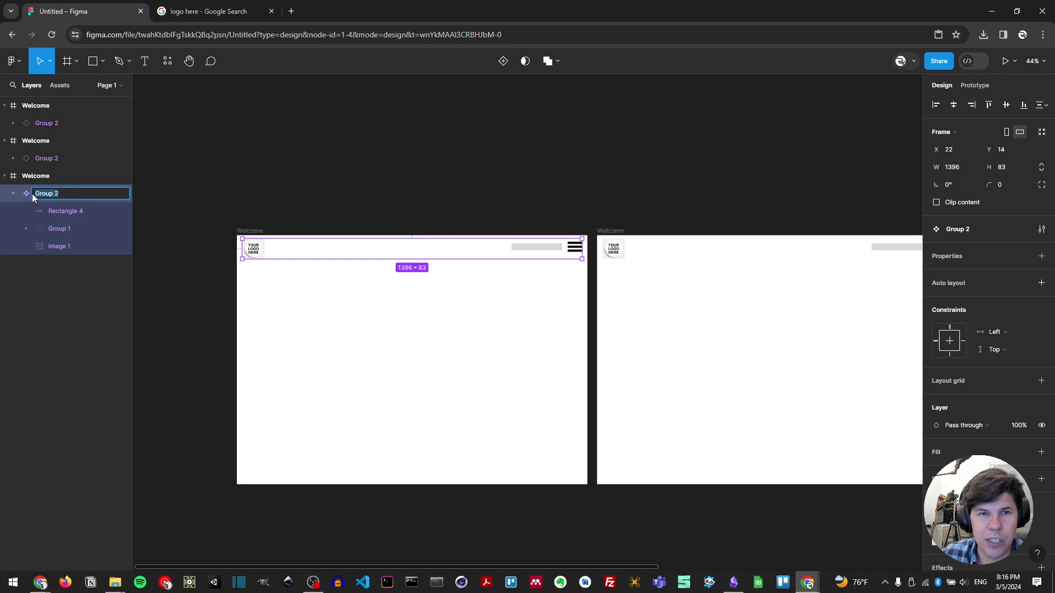
key("shift+2")
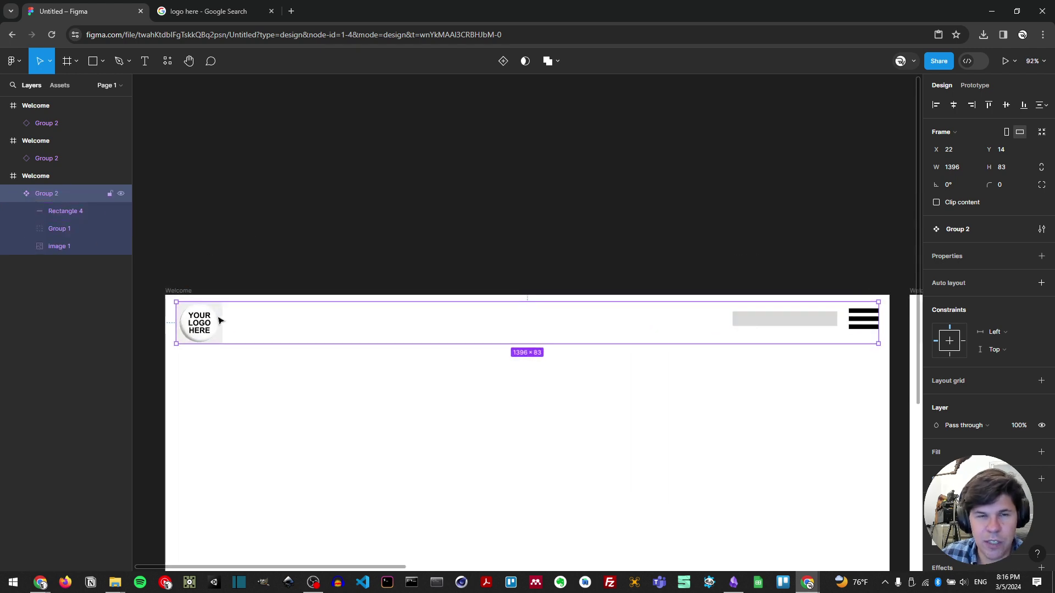
left_click(68, 216)
left_click(92, 62)
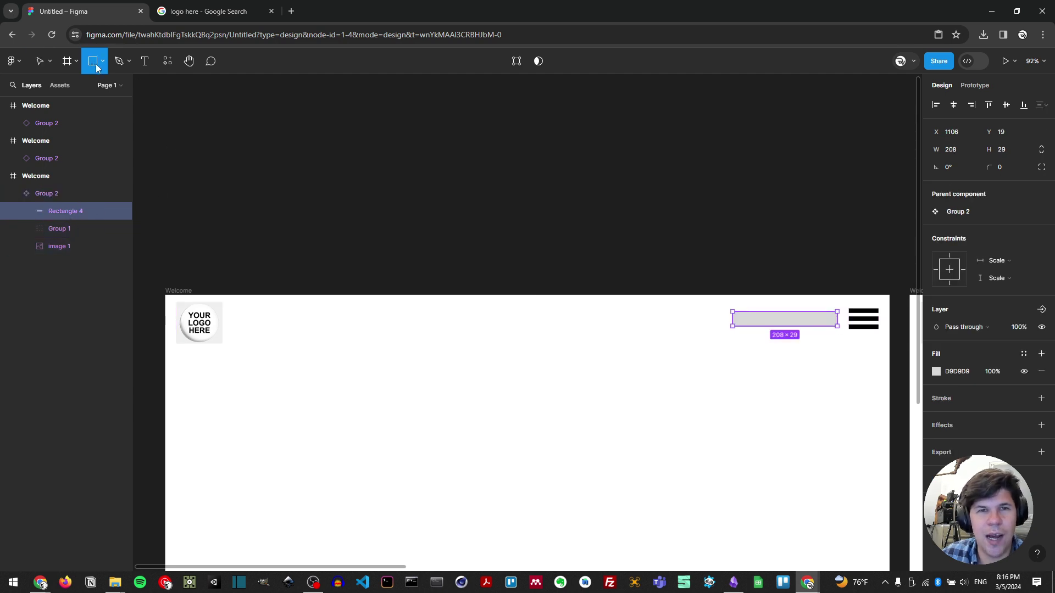
left_click(103, 61)
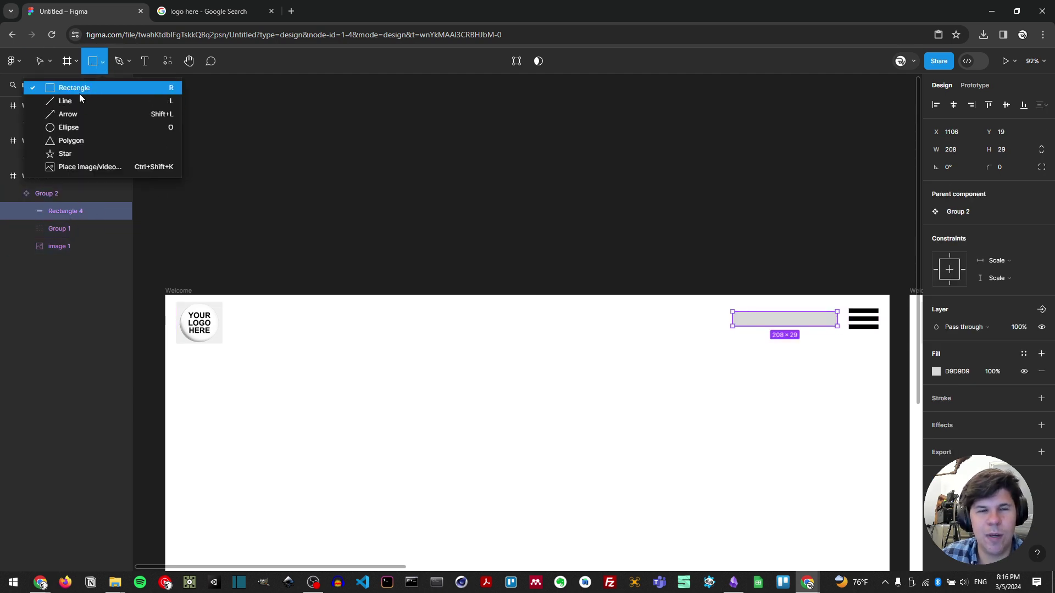
left_click(69, 127)
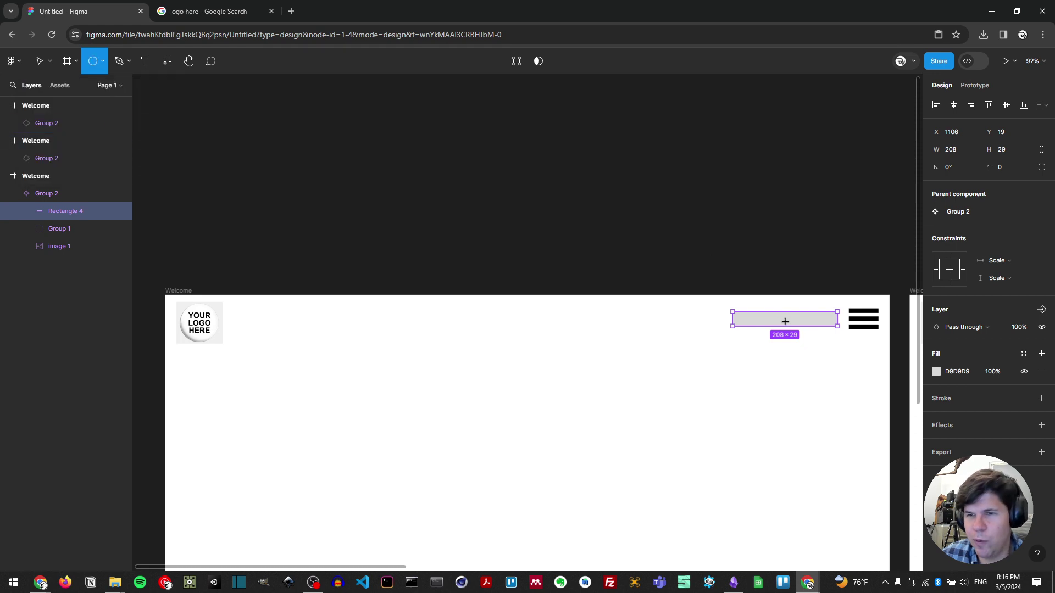
- Draw Ellipse 1 at the grey bar's left end and fill it red, FF0000
scroll(802, 314, "up", 3, "ctrl")
scroll(802, 314, "up", 2, "ctrl")
left_click_drag(659, 312, 678, 331)
left_click(936, 372)
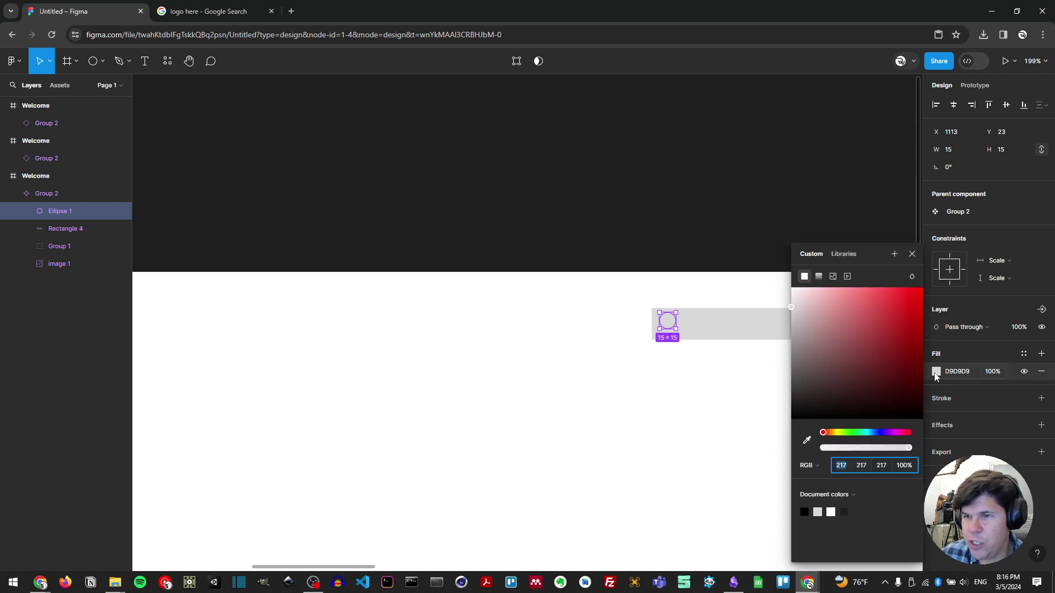
left_click_drag(855, 367, 934, 280)
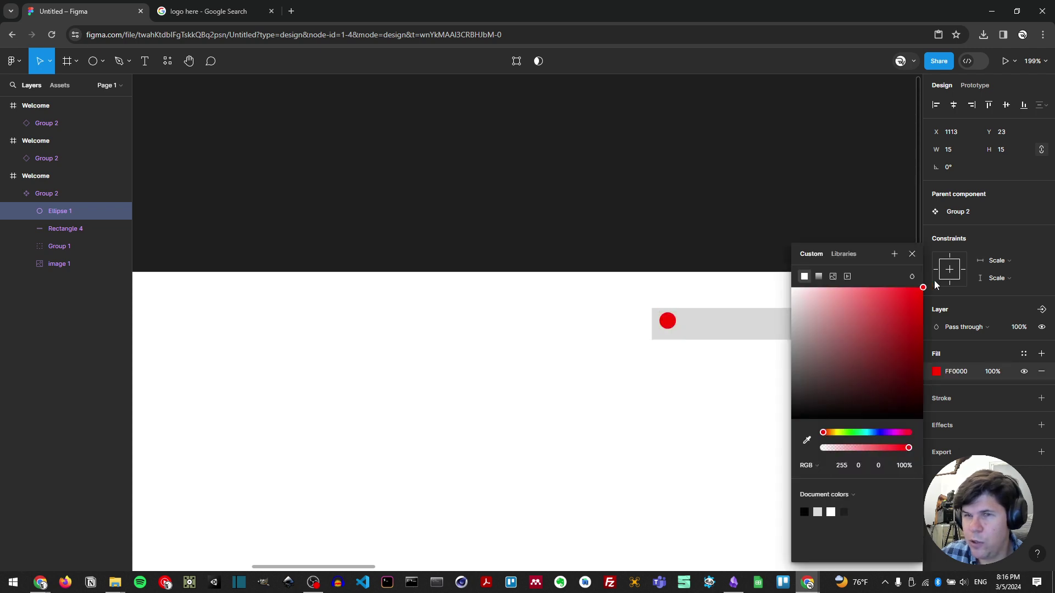
left_click(607, 223)
- Zoom and pan out to view all three Welcome frames with the red dot
scroll(600, 292, "down", 5, "ctrl")
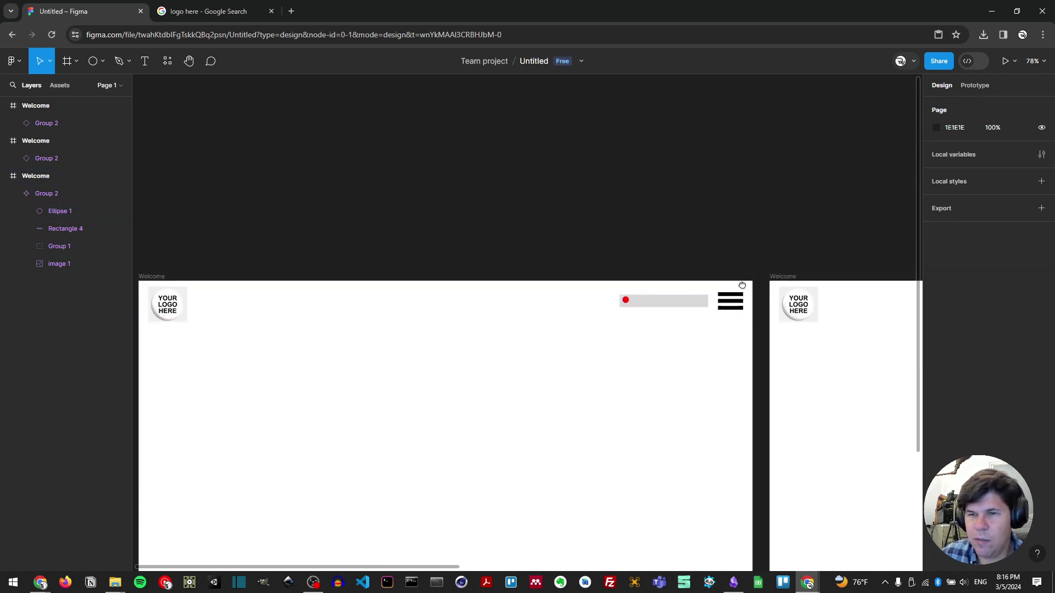
scroll(824, 289, "right", 3)
scroll(769, 278, "right", 5)
scroll(801, 275, "down", 3, "ctrl")
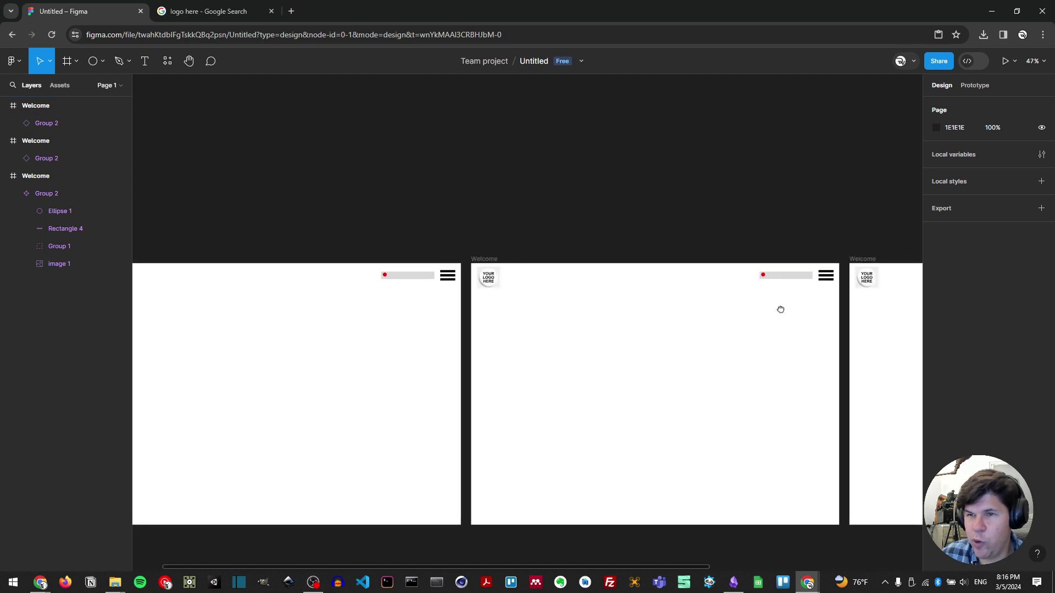
scroll(780, 306, "left", 3)
scroll(737, 279, "down", 2, "ctrl")
scroll(781, 292, "right", 3)
scroll(730, 278, "up", 3, "ctrl")
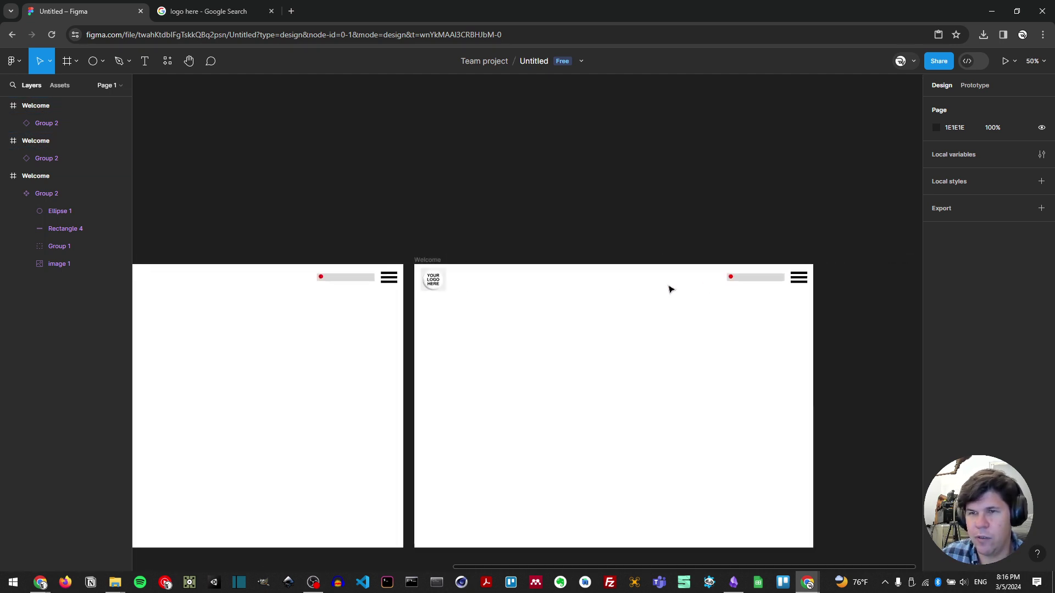
scroll(671, 289, "down", 1, "ctrl")
scroll(545, 293, "down", 3, "ctrl")
scroll(489, 308, "left", 3)
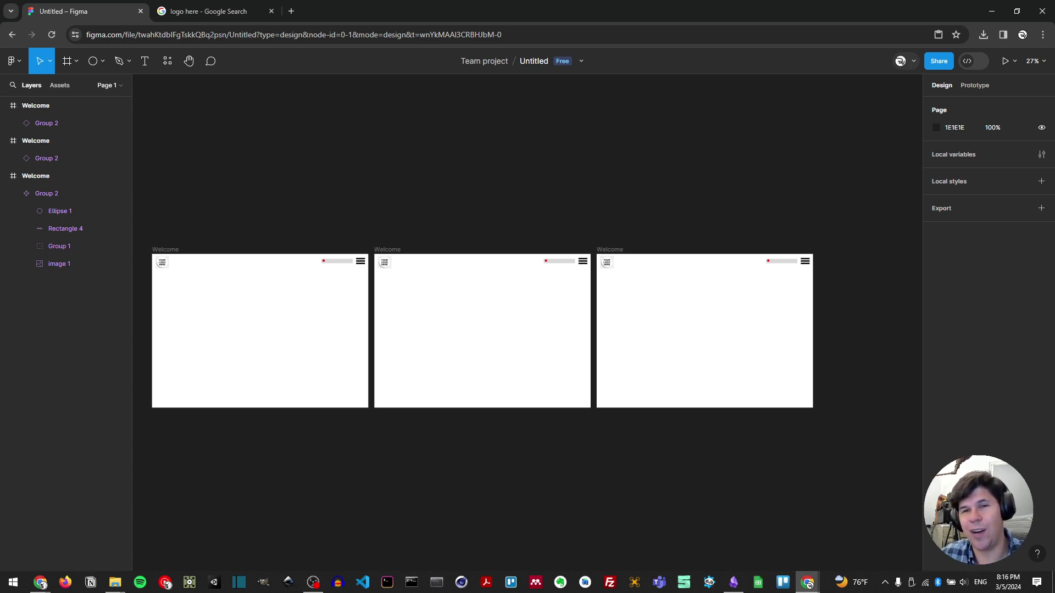
scroll(417, 263, "up", 3)
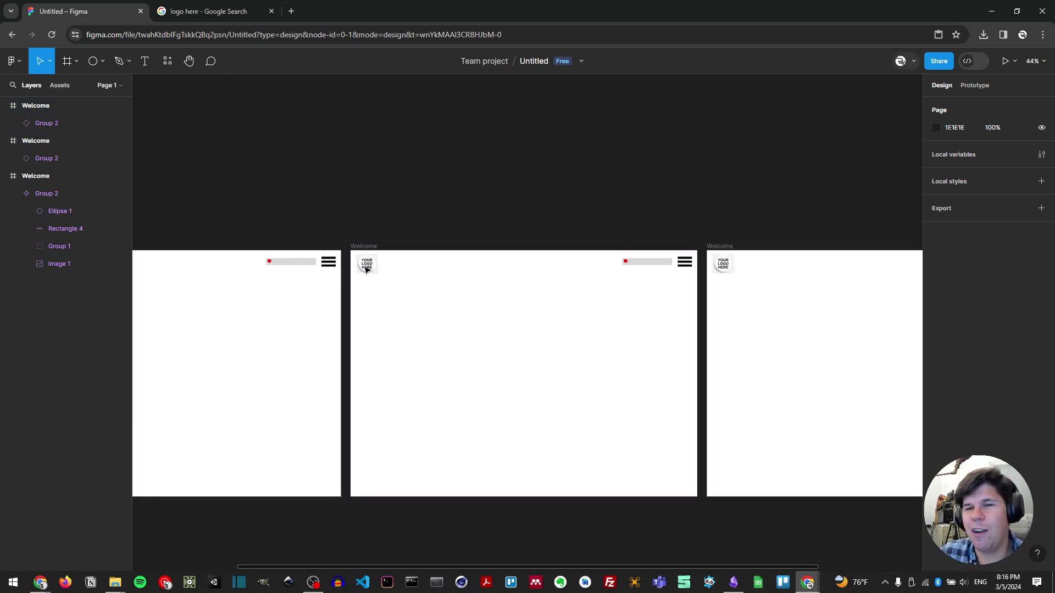
scroll(488, 221, "left", 3)
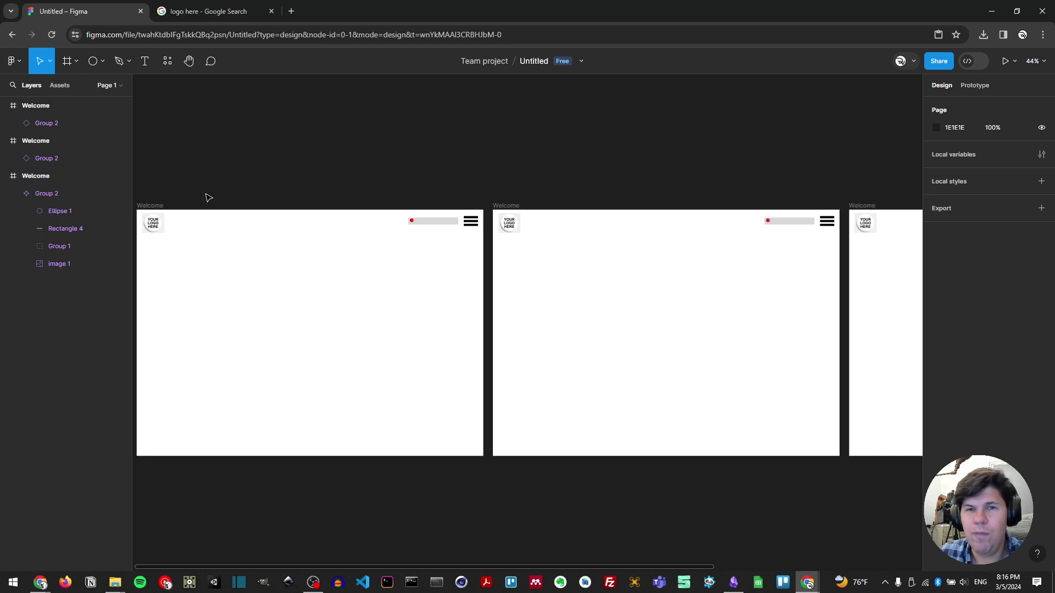
- Rename the second Welcome frame to 'About us'
double_click(512, 205)
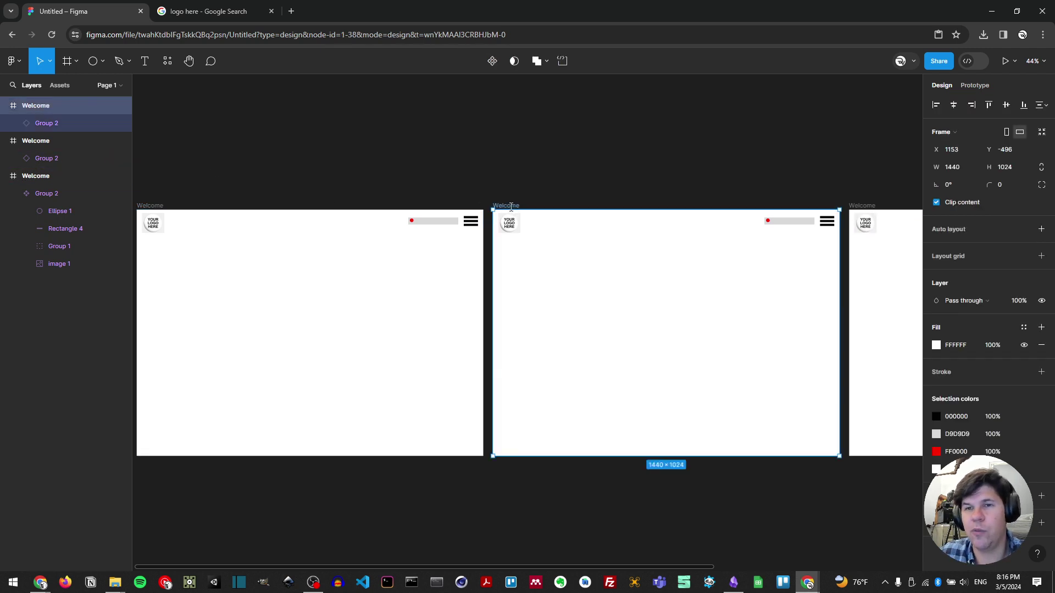
type("Aboy")
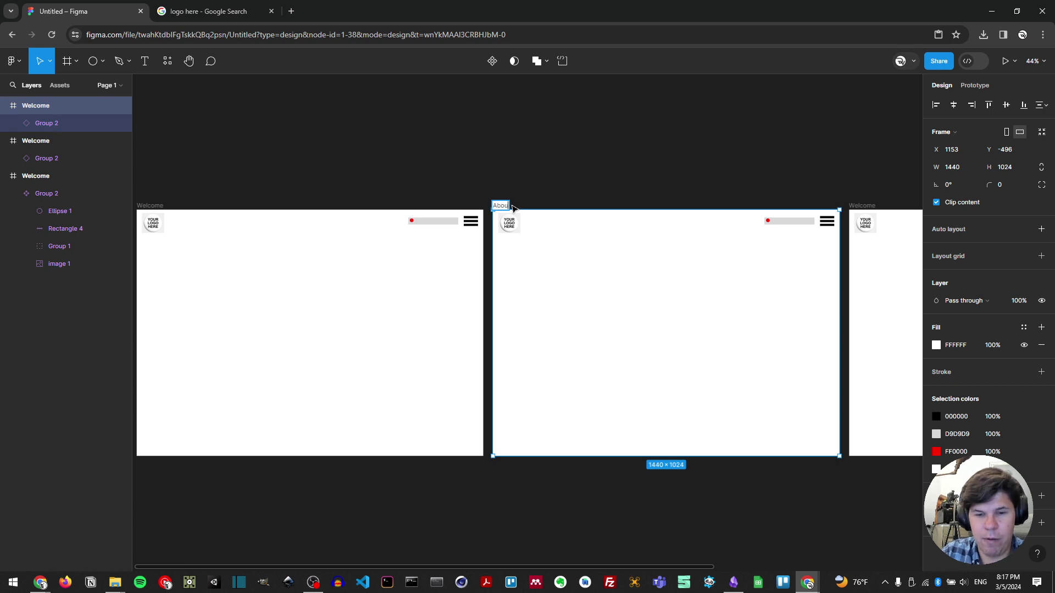
type("t us")
key("Return")
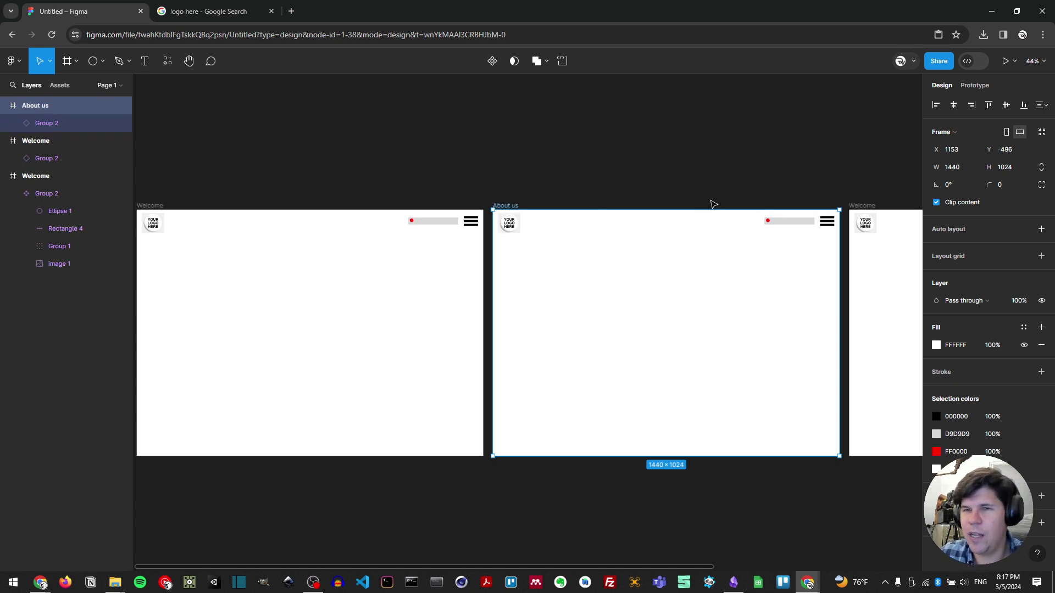
scroll(654, 209, "right", 3)
- Rename the third Welcome frame to 'Contact' and centre the three frames in view
double_click(675, 210)
type("Contact")
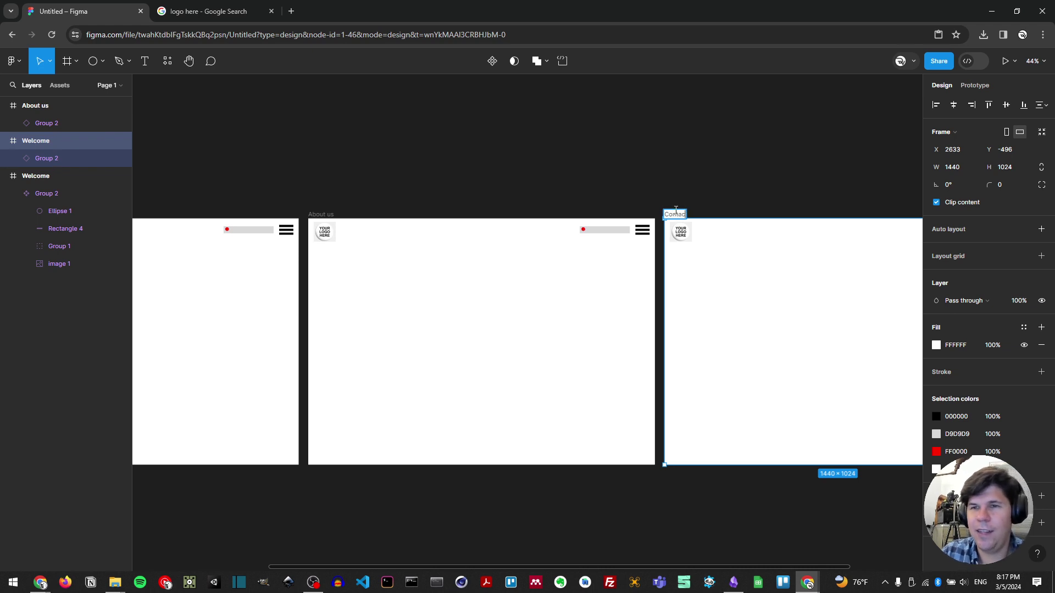
key("Return")
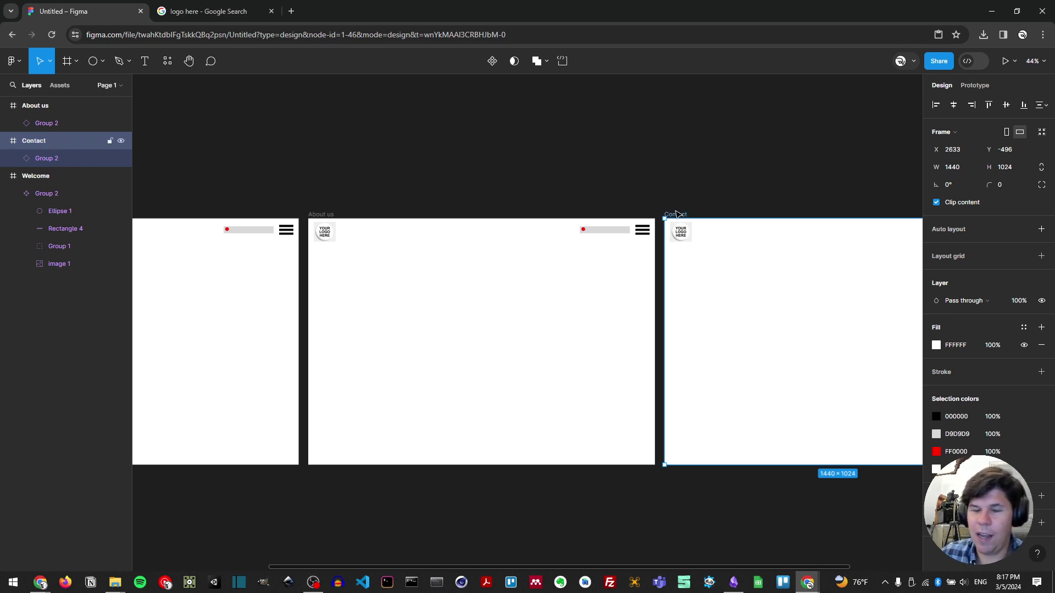
scroll(549, 238, "down", 3)
scroll(379, 259, "left", 4)
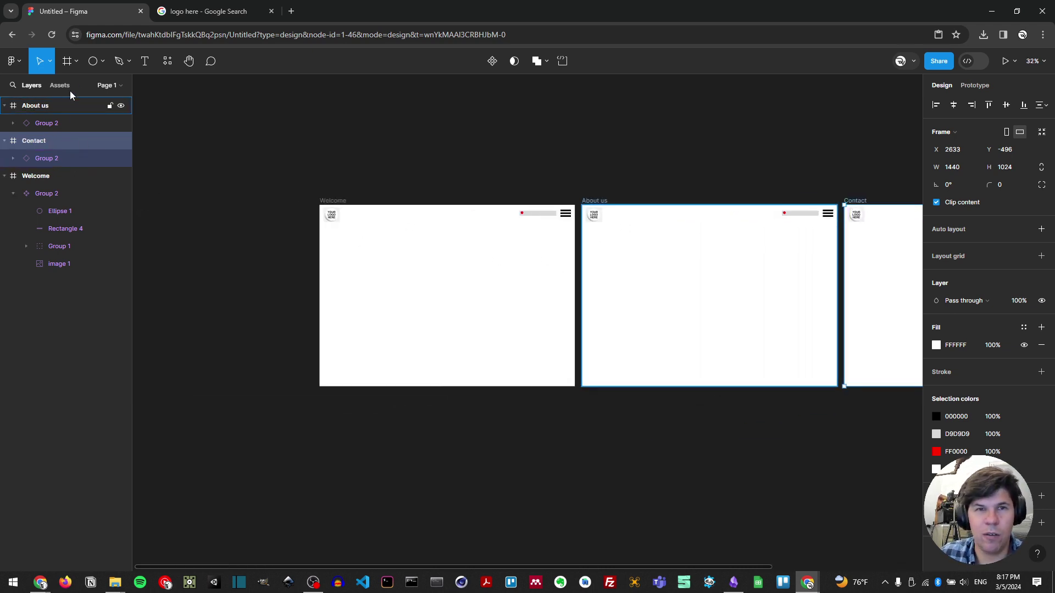
left_click(285, 180)
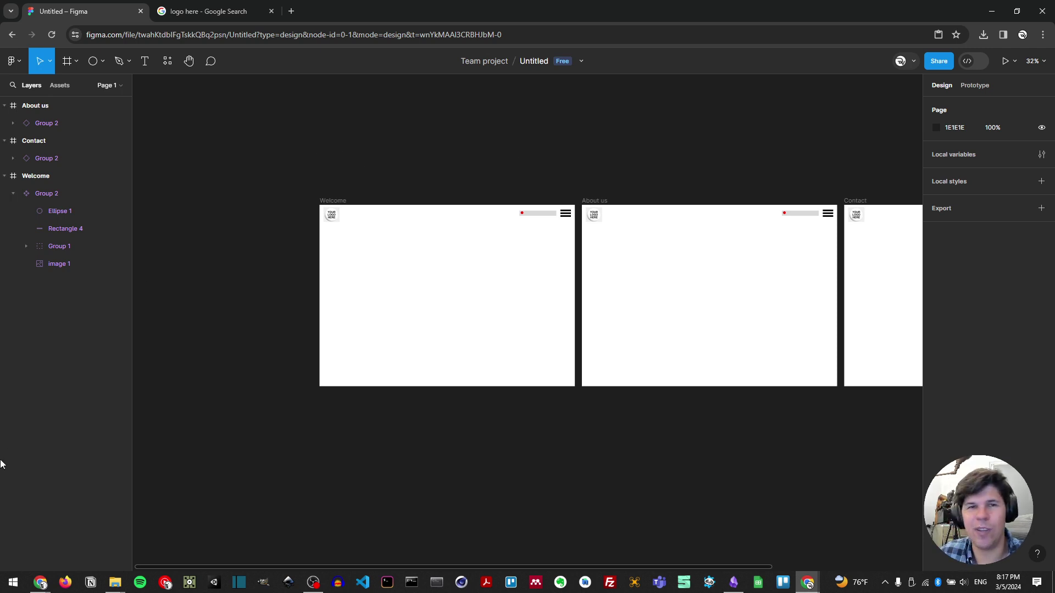
left_click_drag(511, 168, 397, 147)
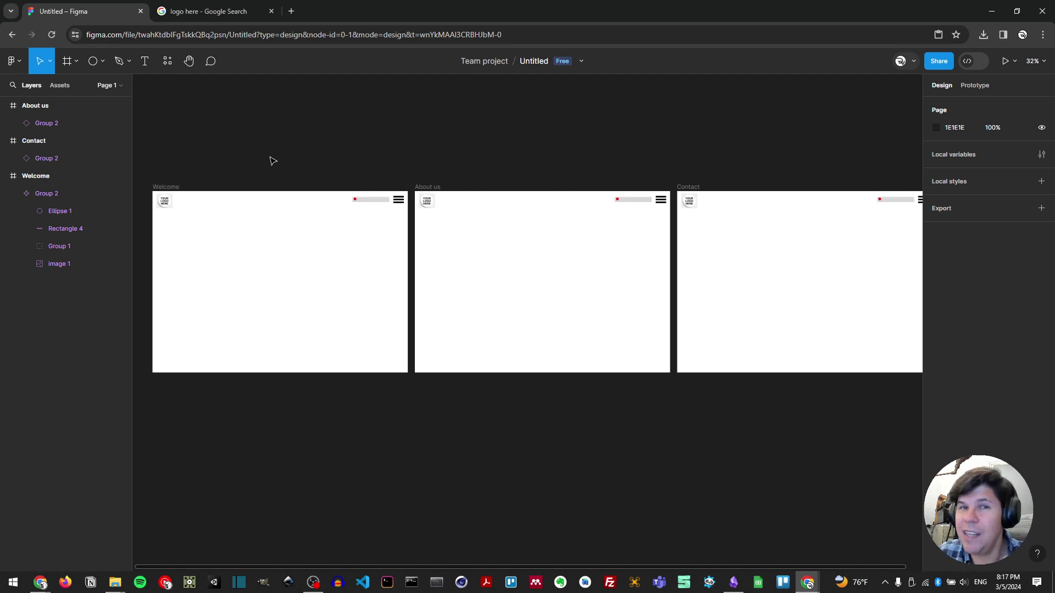
scroll(264, 151, "down", 2)
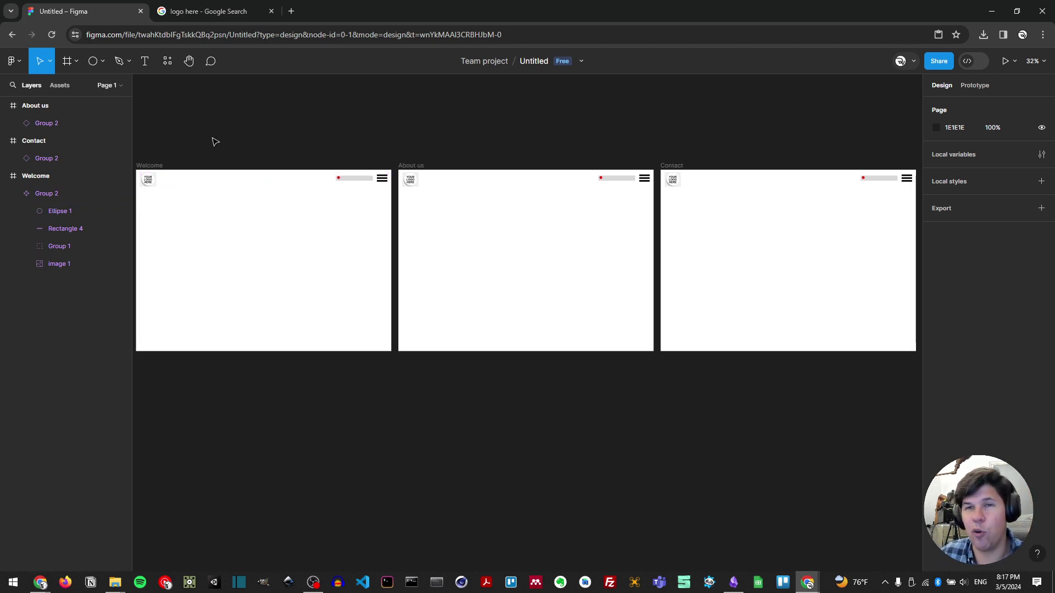
- Rename component Group 2 to 'Navigation Bar / Nav Bar' and view it under local components
left_click(168, 61)
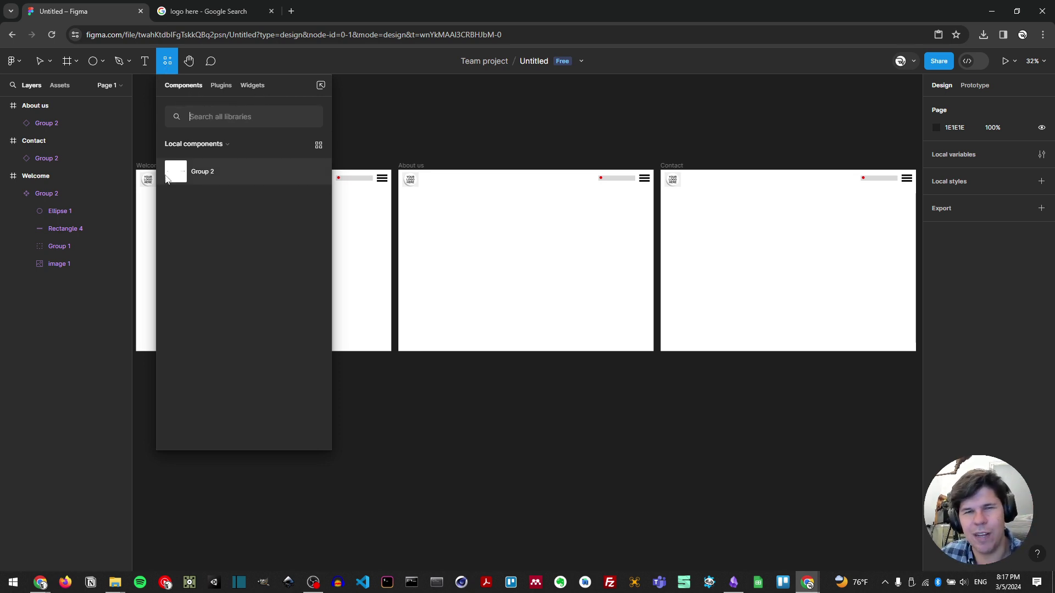
left_click(45, 197)
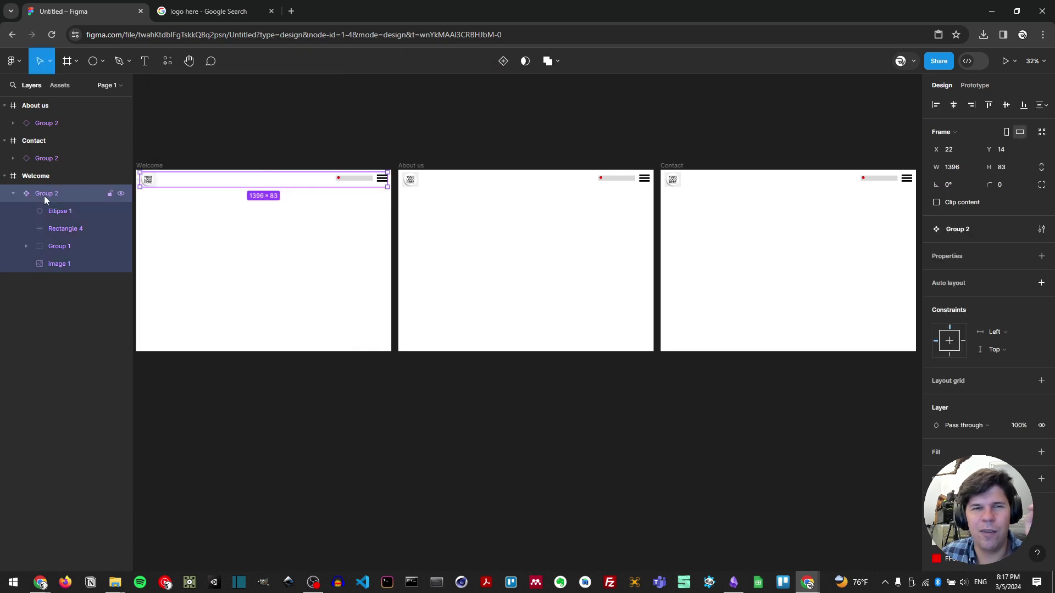
double_click(64, 197)
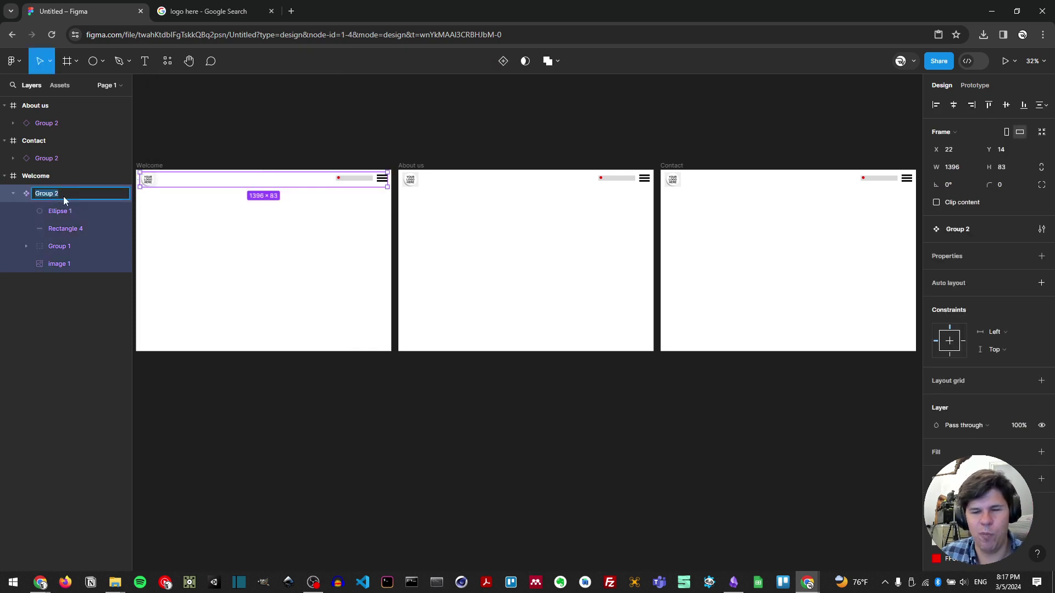
type("Na")
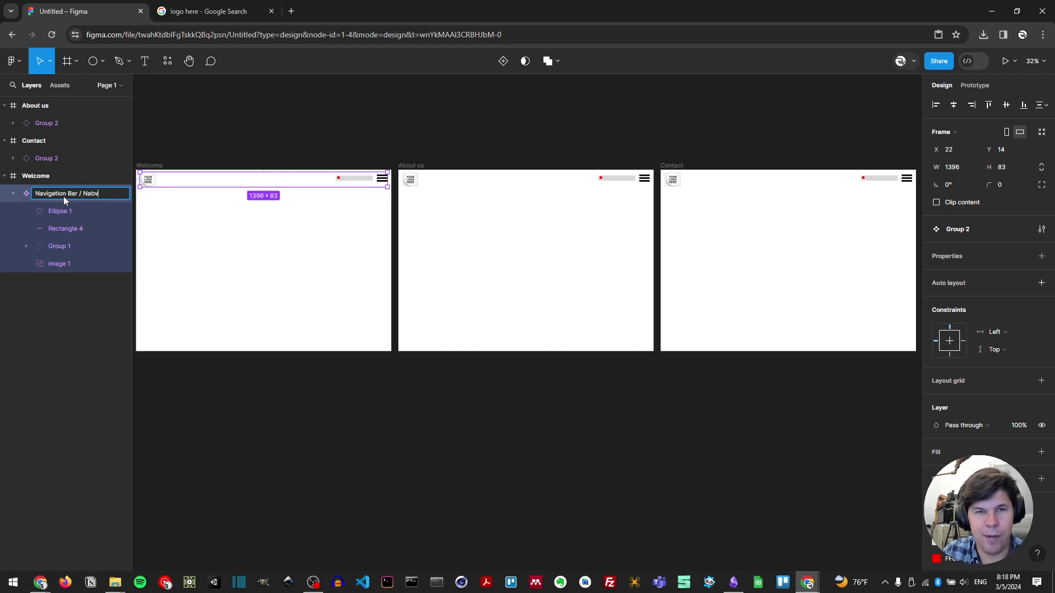
type("vigation Bar / Nav Bar")
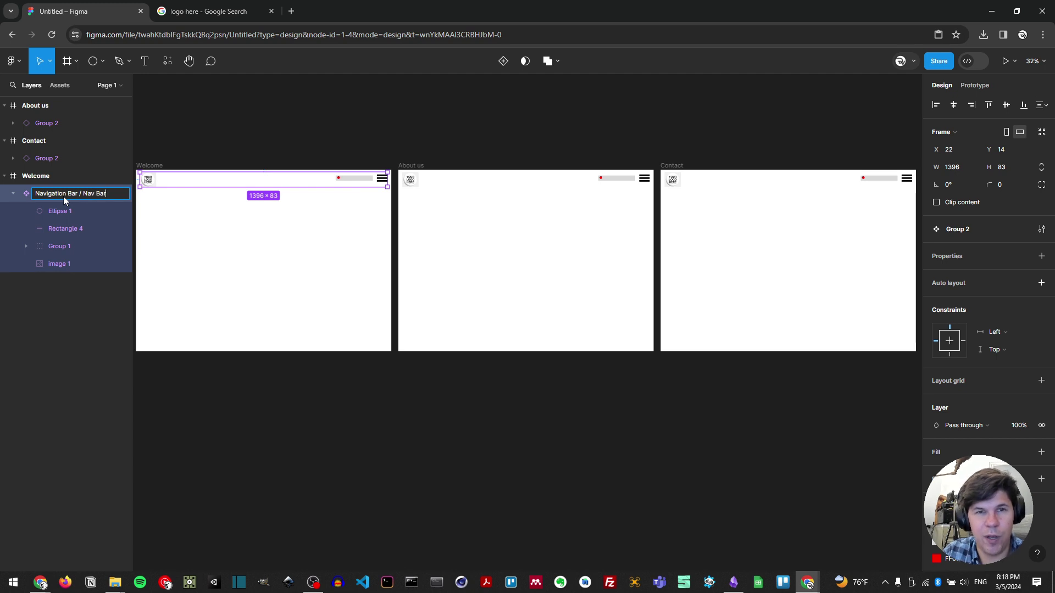
key("Return")
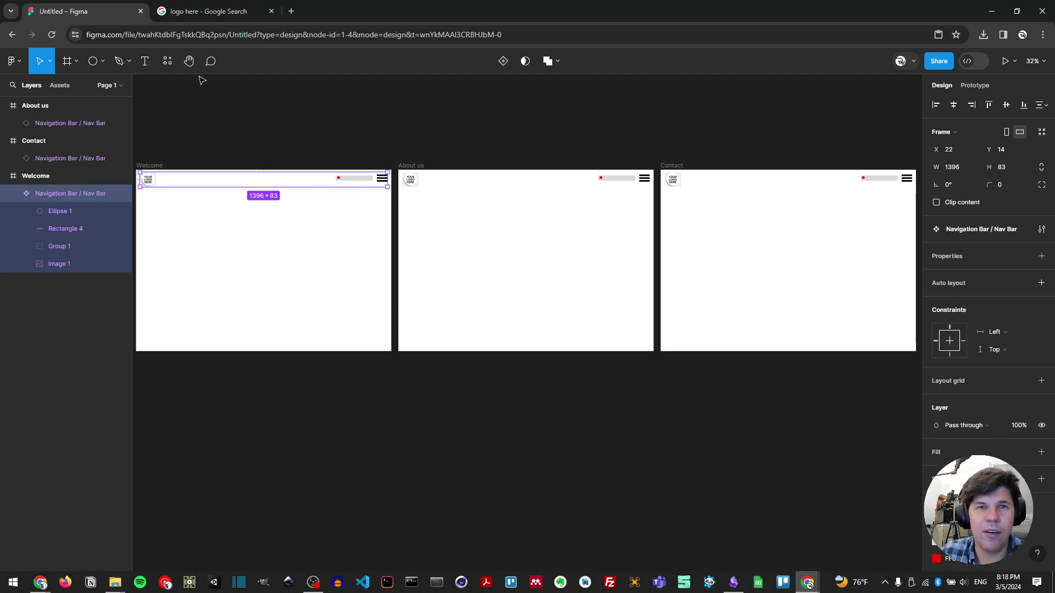
left_click(175, 65)
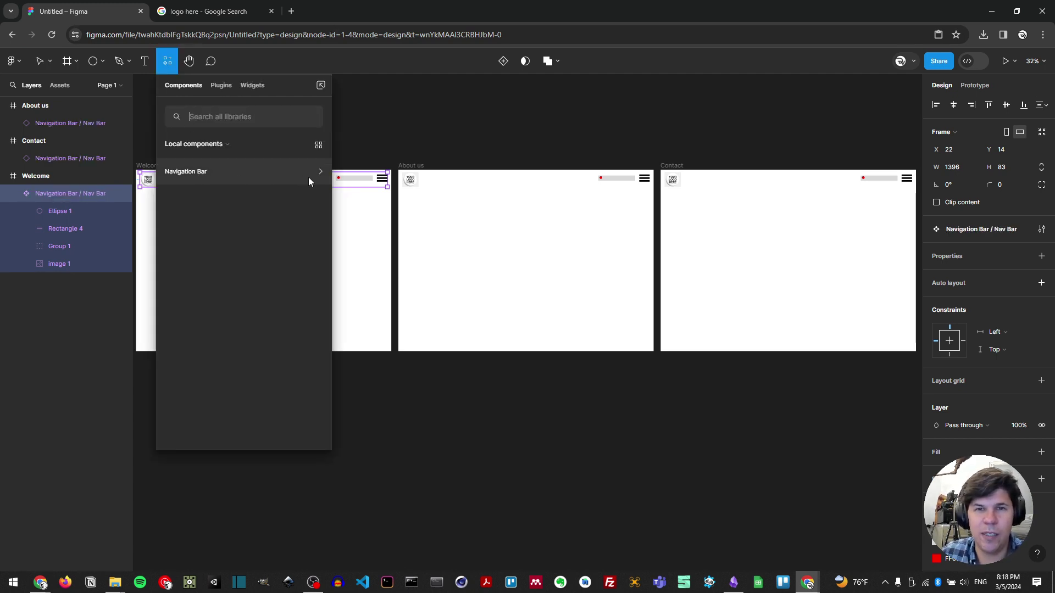
- Drag a Nav Bar component instance into the About us frame
left_click(240, 177)
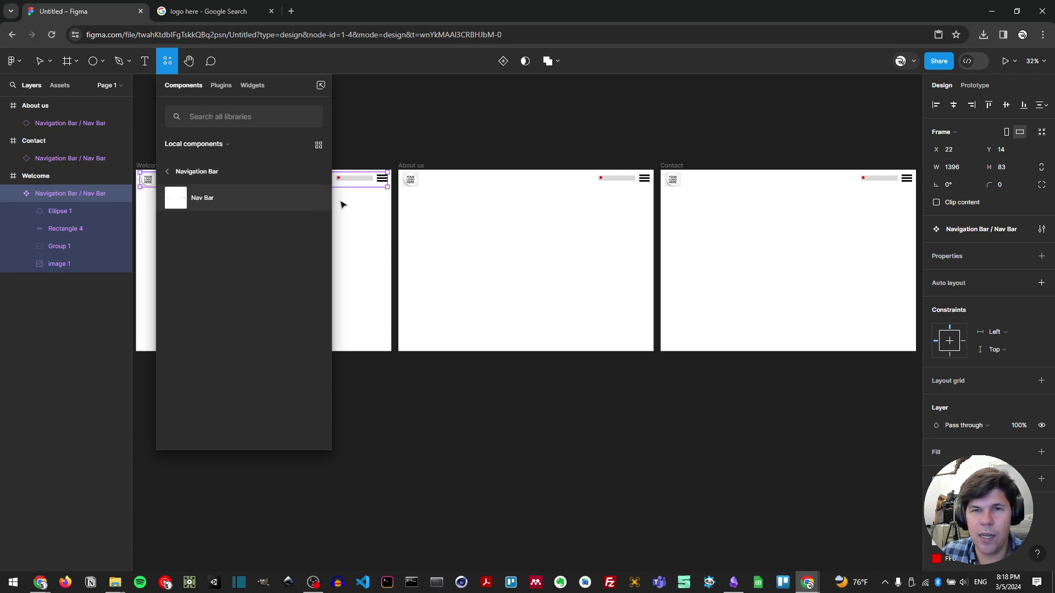
left_click_drag(209, 200, 565, 251)
scroll(559, 288, "down", 3)
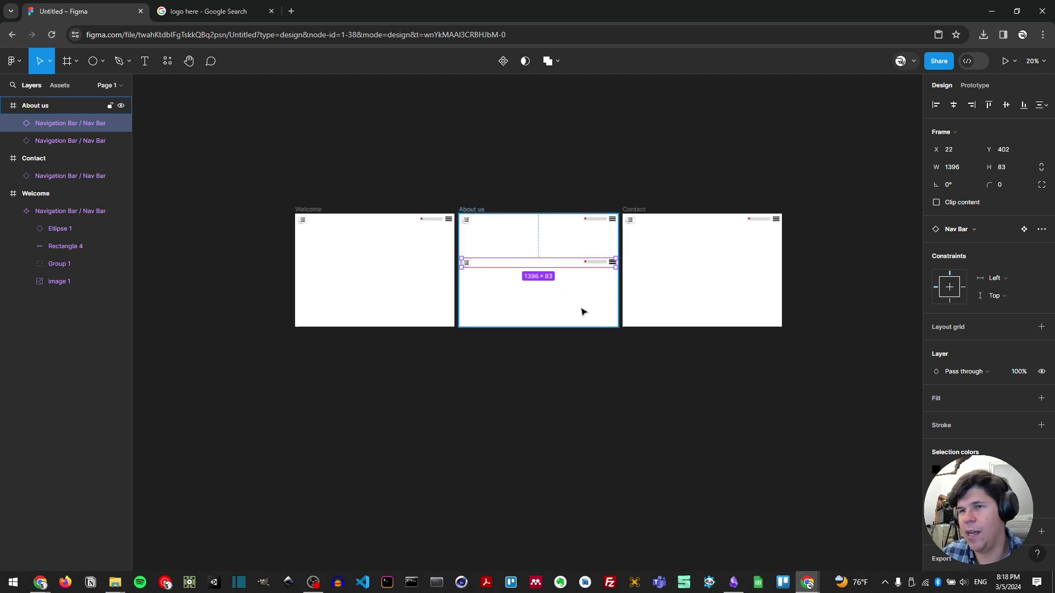
scroll(583, 312, "down", 3)
scroll(718, 292, "right", 5)
scroll(404, 272, "down", 3)
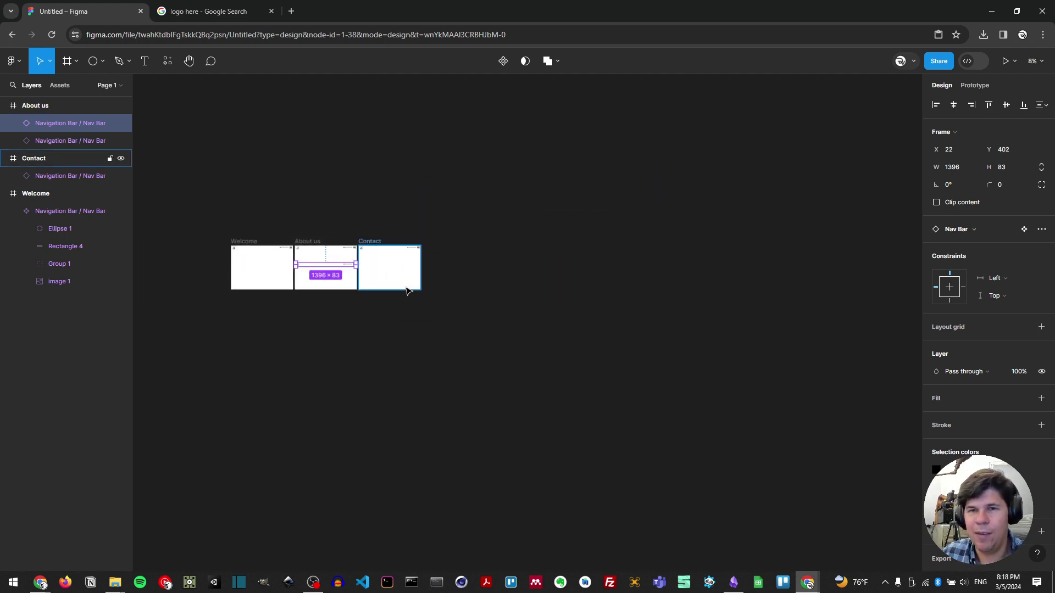
scroll(407, 291, "down", 2)
- Duplicate the Contact frame far to the right and delete its nav bar
left_click(388, 258)
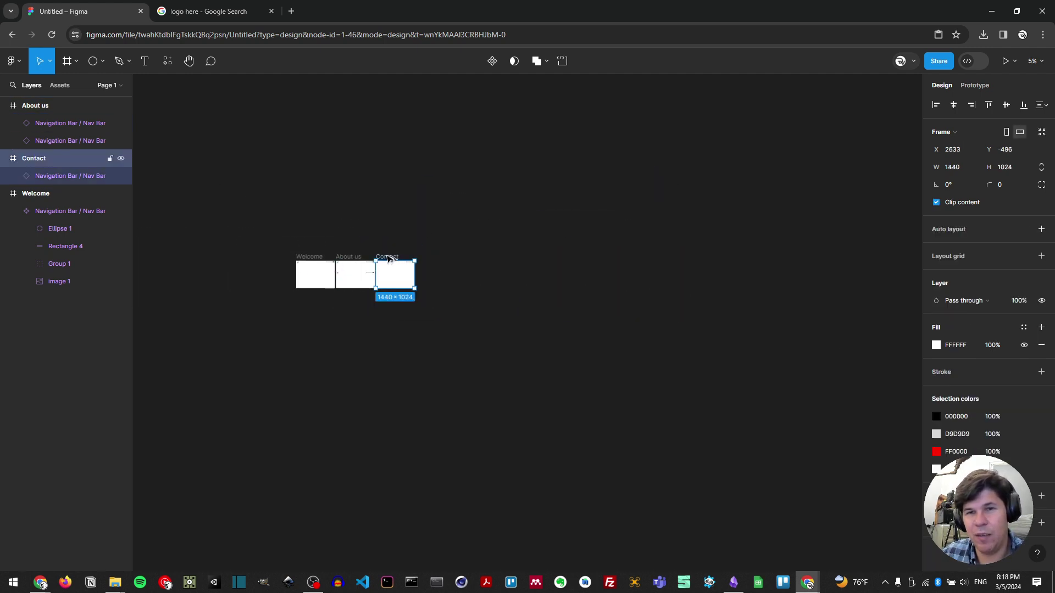
left_click_drag(388, 258, 806, 258)
scroll(822, 266, "up", 1)
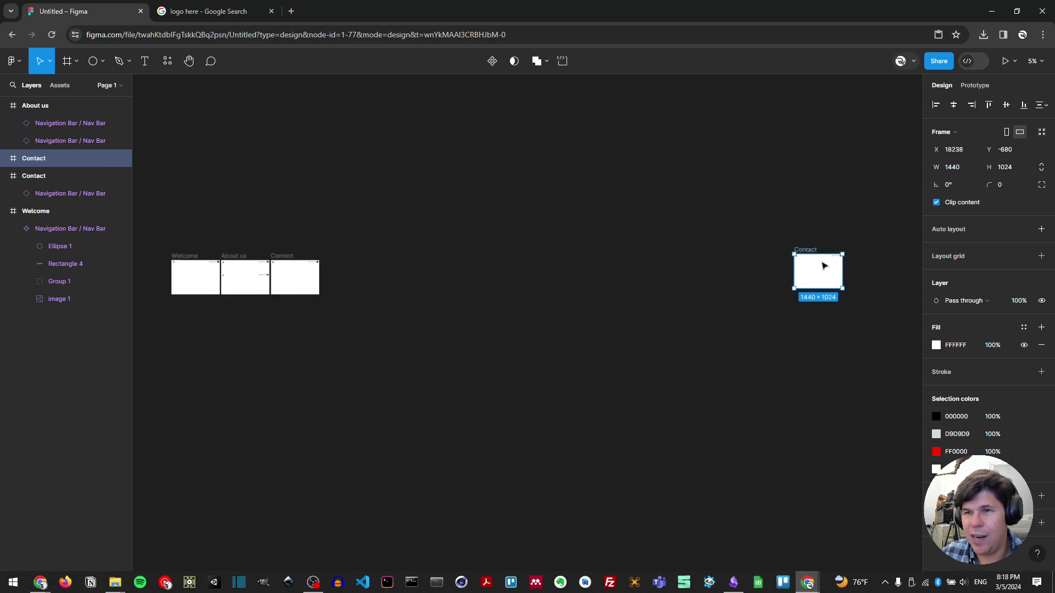
scroll(822, 266, "up", 5)
key("Delete")
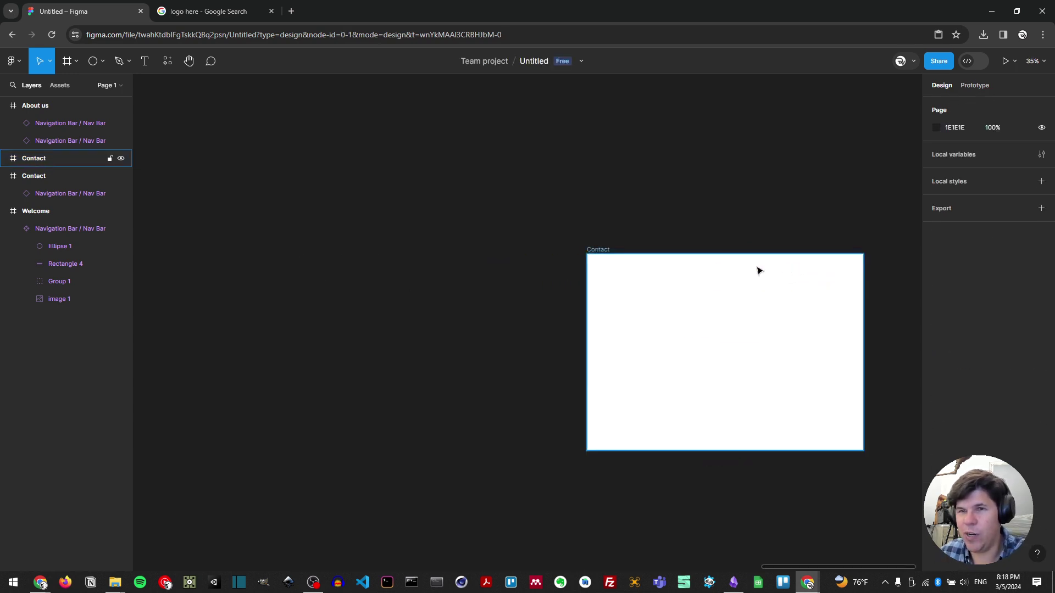
- Place a 1396×83 Nav Bar instance at X 0, Y 23 in the copied Contact frame
left_click(171, 67)
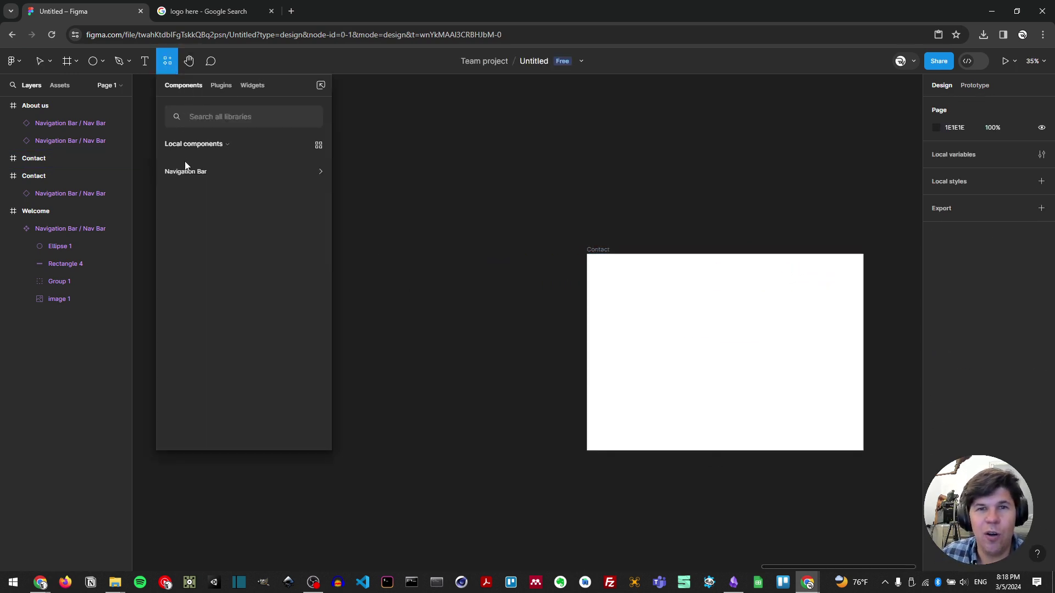
left_click(267, 179)
left_click_drag(246, 198, 801, 273)
key("Escape")
left_click(162, 69)
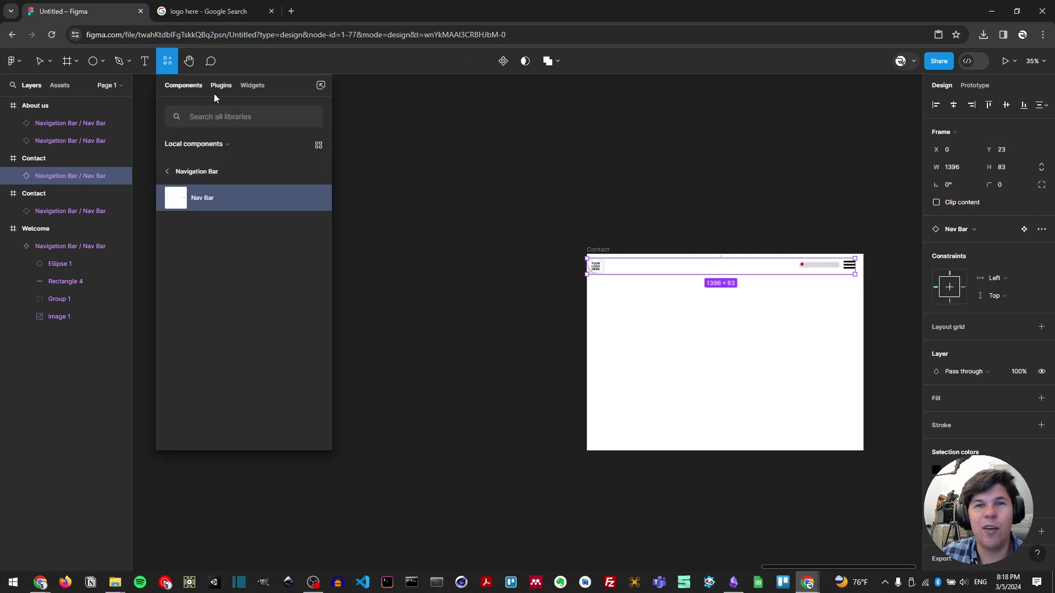
left_click(245, 87)
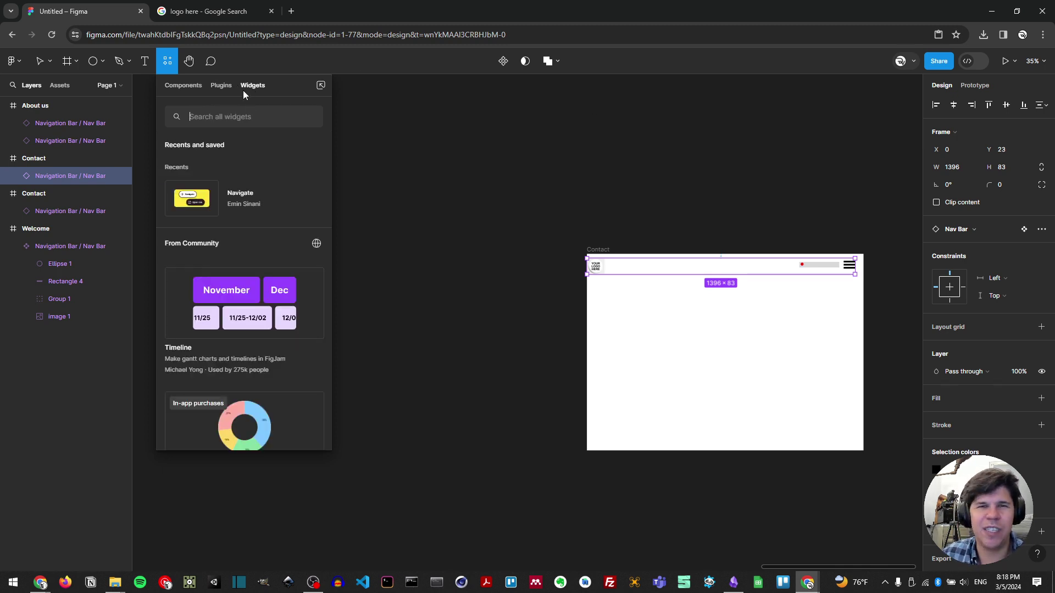
- Search widgets for 'vote', insert Simple Vote and start its vote session
type("vote")
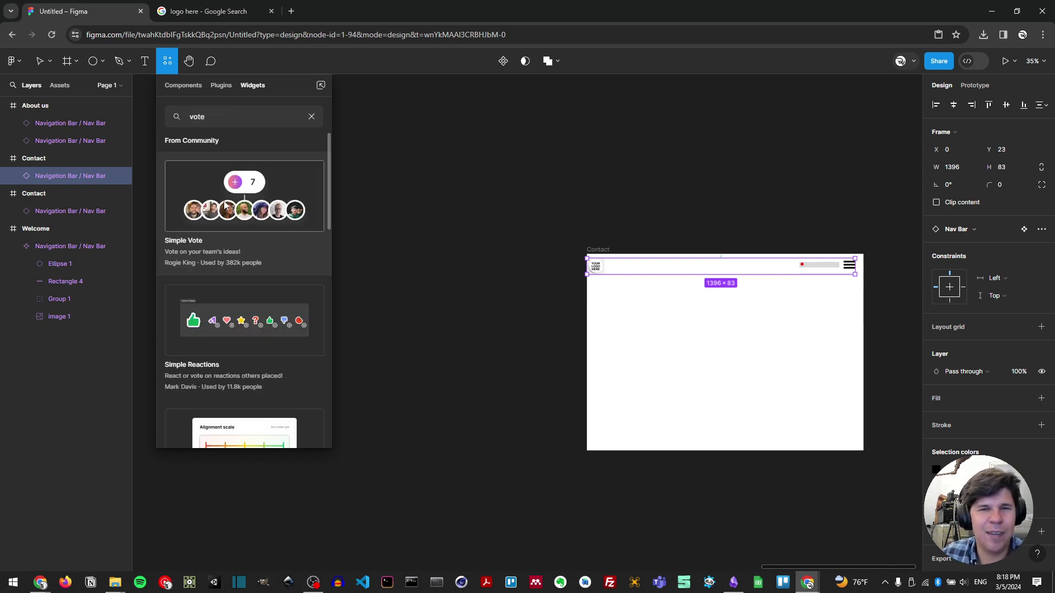
left_click(225, 205)
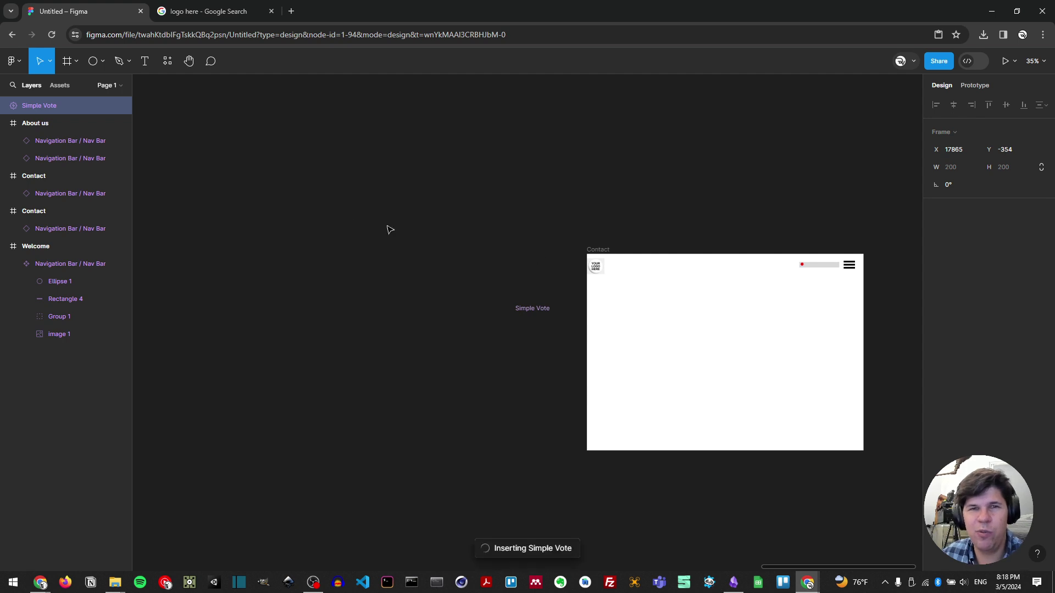
scroll(581, 345, "up", 5)
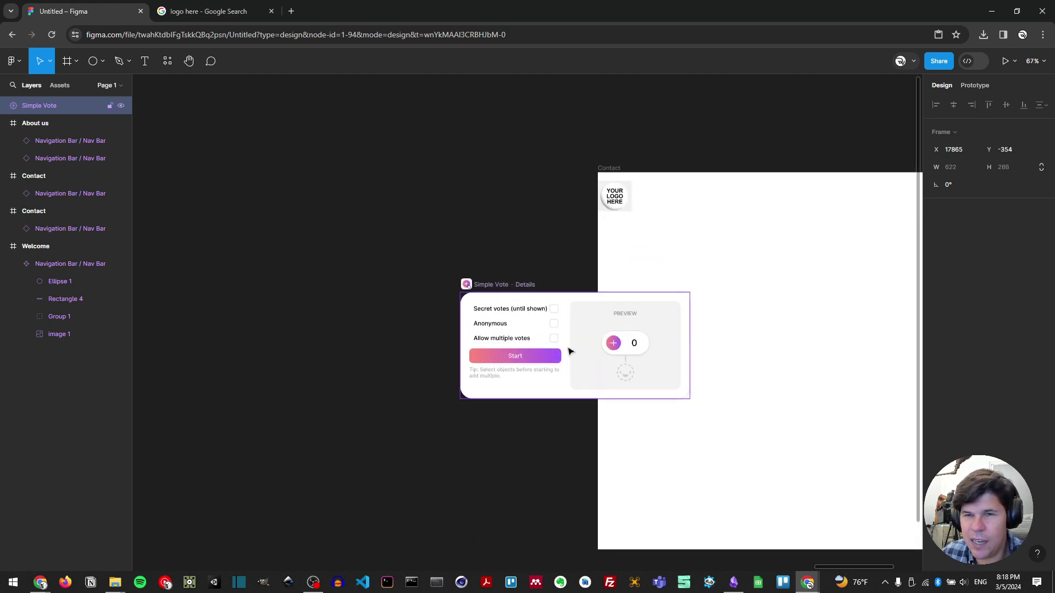
left_click_drag(632, 350, 578, 225)
left_click(443, 232)
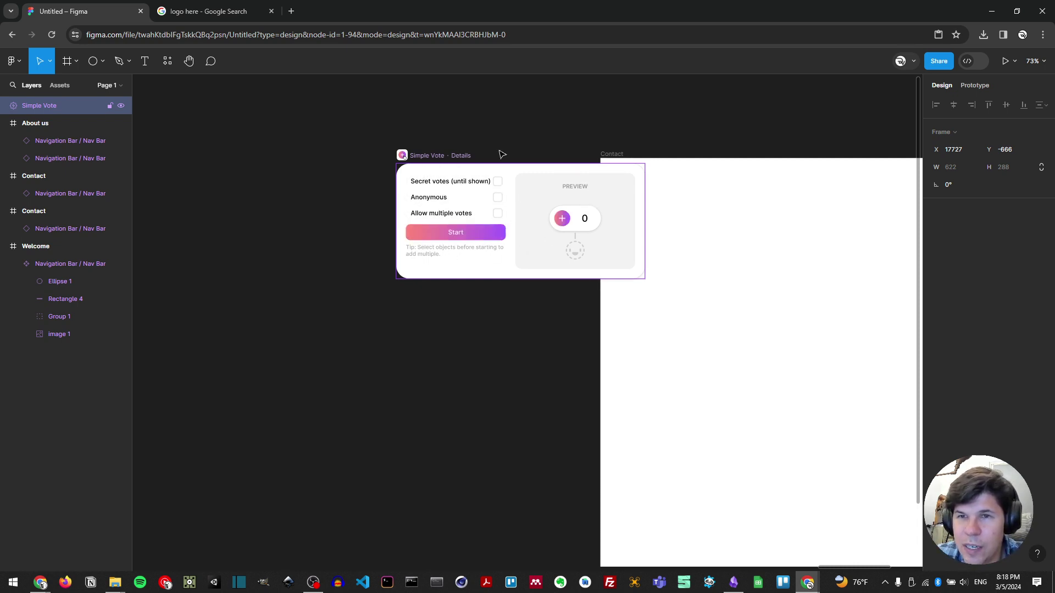
left_click_drag(501, 154, 469, 157)
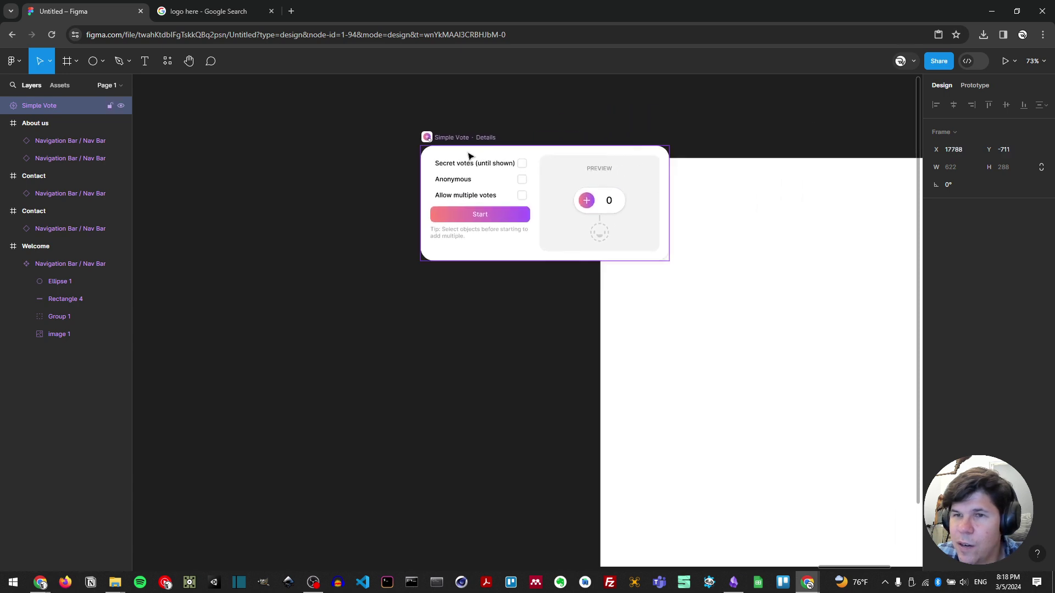
left_click(500, 222)
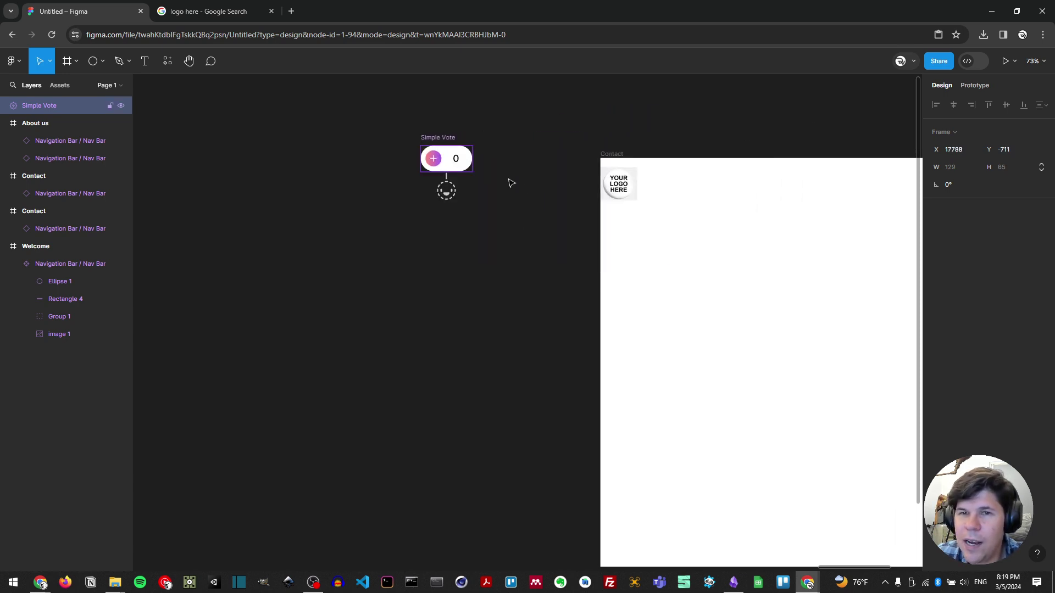
- Move the vote counter above the Contact frame and cast one vote, raising it to 1
left_click_drag(450, 194, 654, 153)
left_click(377, 160)
left_click_drag(445, 186, 598, 123)
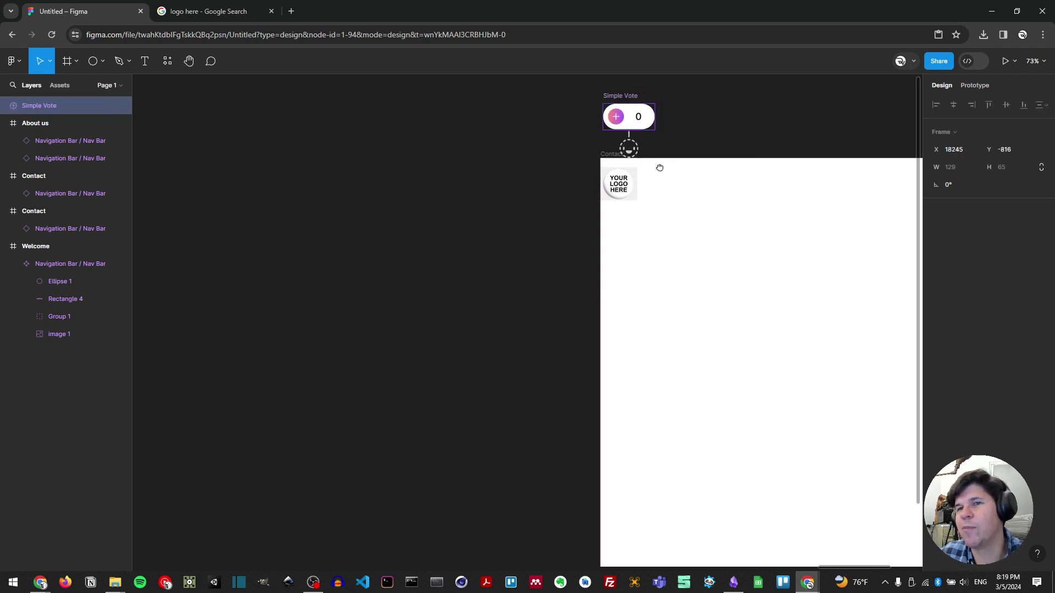
left_click_drag(660, 168, 518, 250)
scroll(487, 229, "down", 2)
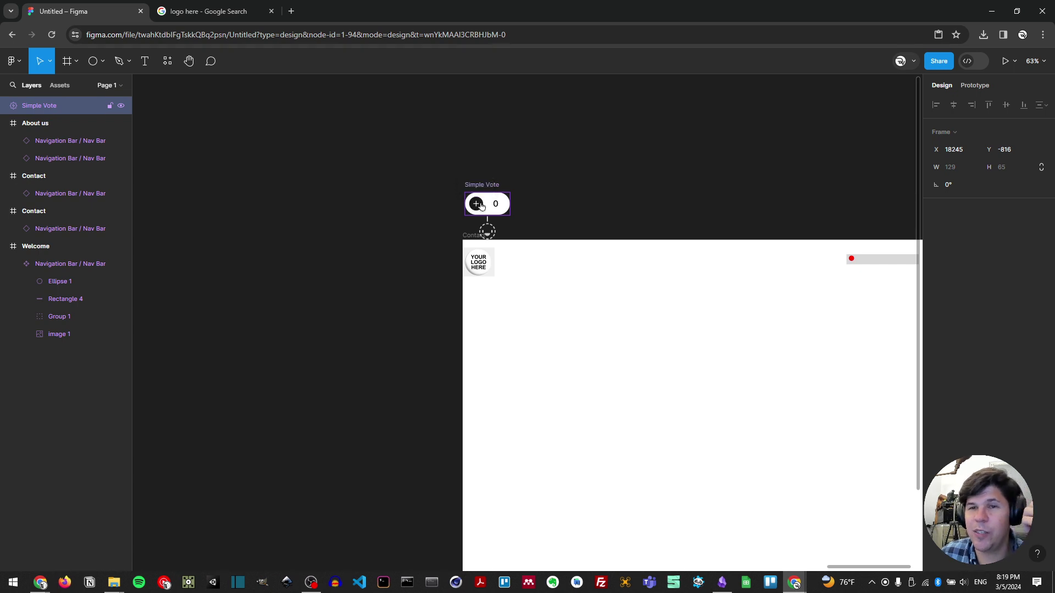
left_click(477, 205)
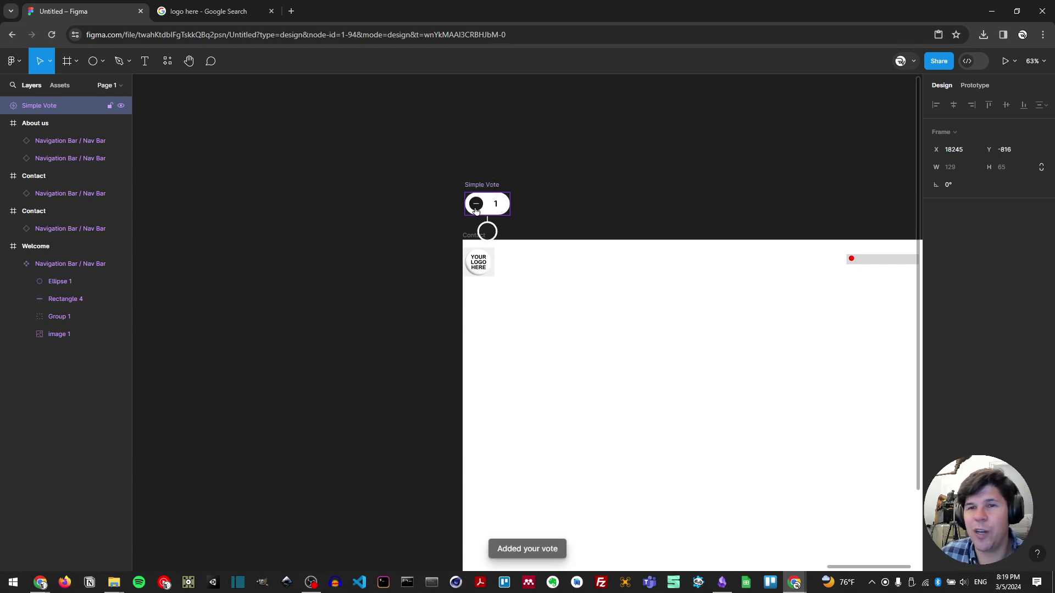
- Nudge the Simple Vote counter slightly up-left and reopen the widget browser
left_click(555, 231)
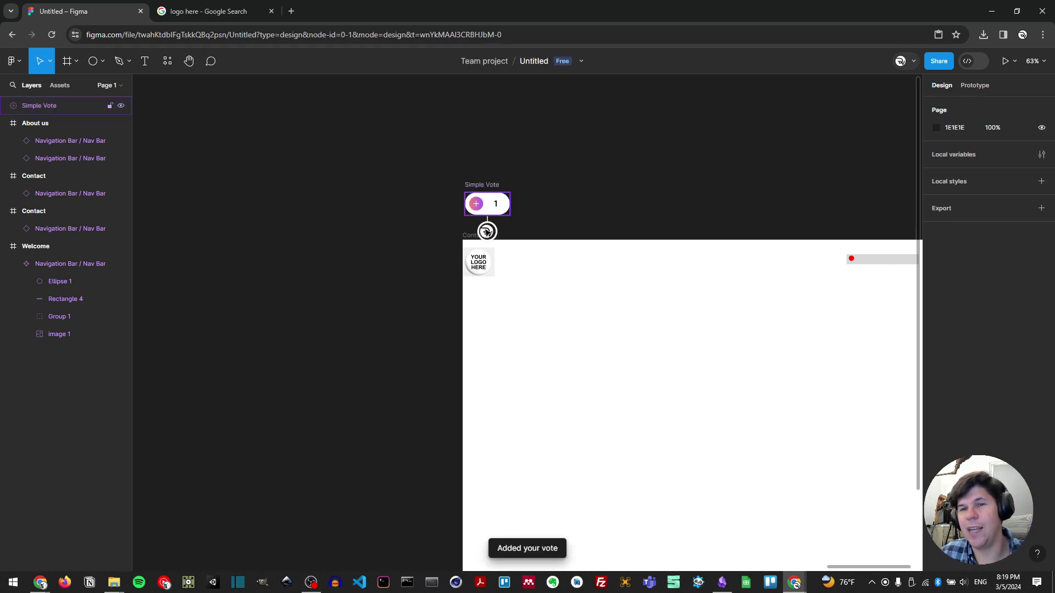
left_click(502, 212)
scroll(504, 221, "up", 2)
left_click_drag(503, 220, 499, 217)
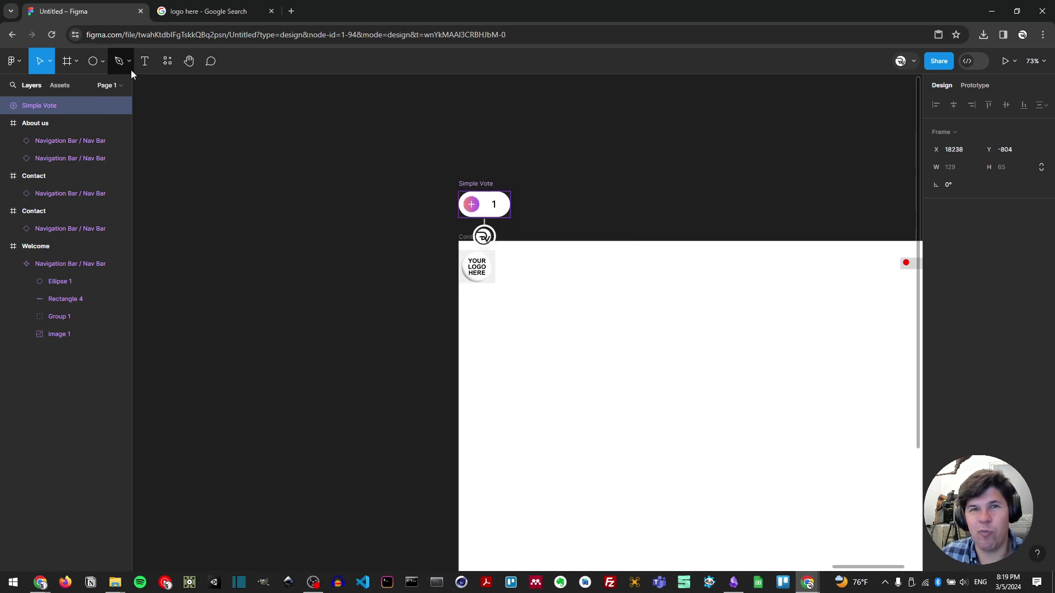
left_click(168, 61)
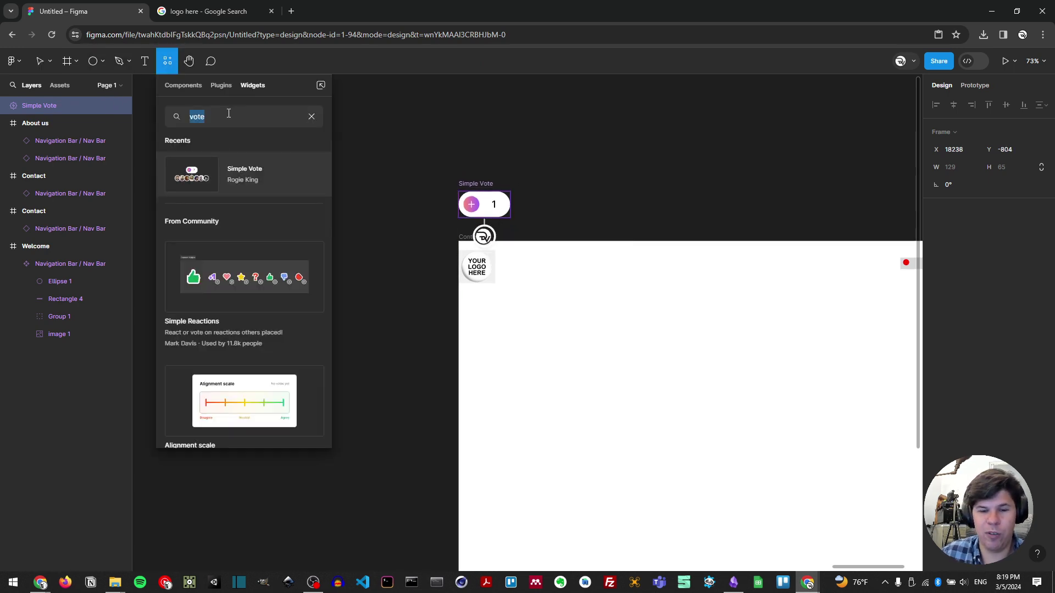
- Search 'voice', insert the Voice Memo widget and drag it beside the vote counter
type("voice")
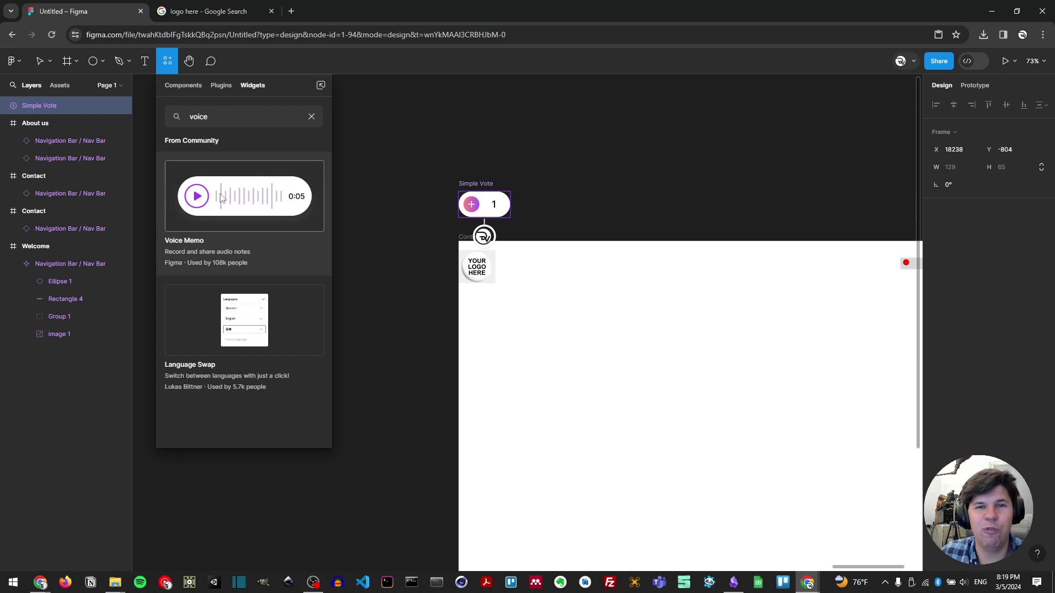
left_click(225, 198)
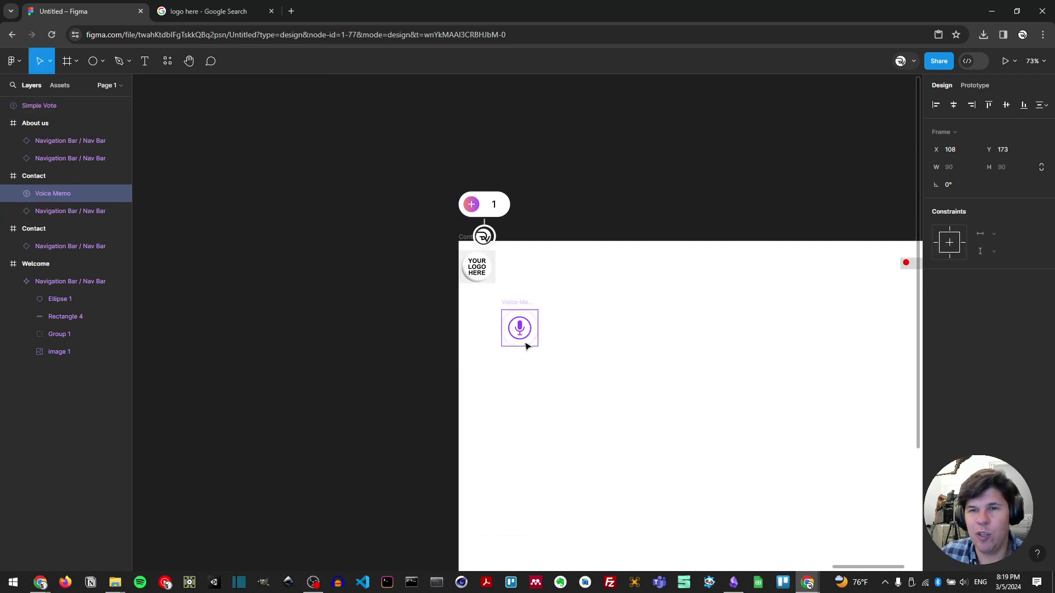
left_click_drag(526, 345, 552, 213)
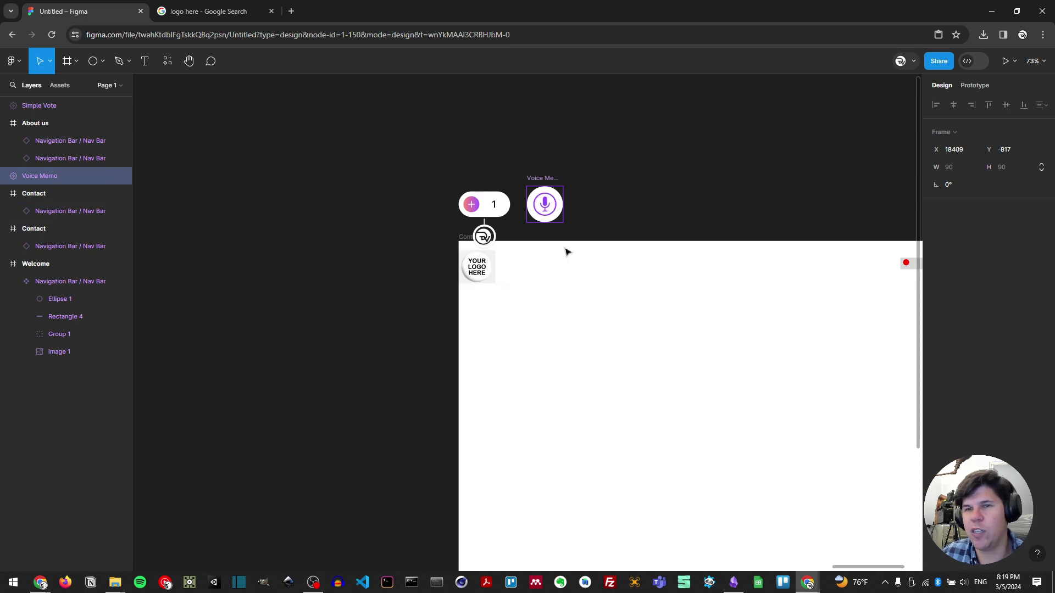
left_click_drag(566, 249, 379, 241)
left_click_drag(539, 372, 506, 279)
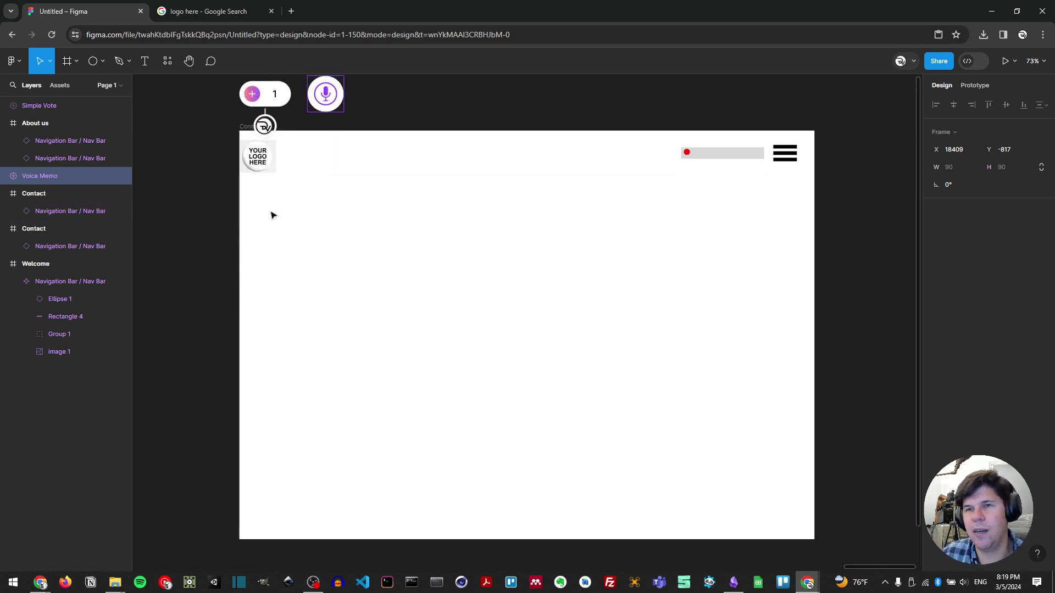
scroll(339, 124, "up", 1)
scroll(338, 124, "left", 1)
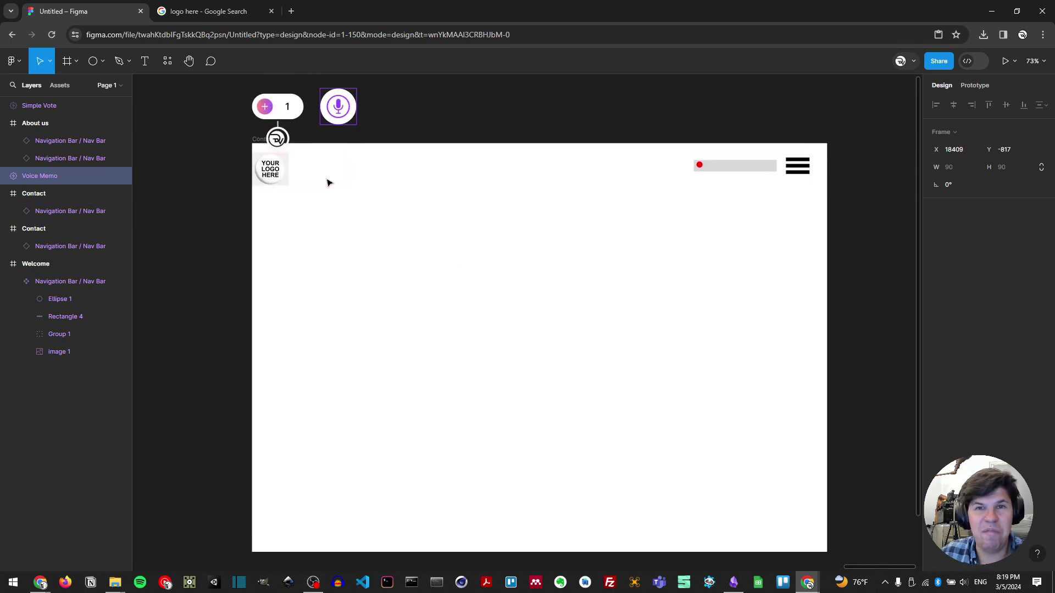
- Allow microphone access and record a 7-second voice memo in the Voice Memo widget
left_click(338, 117)
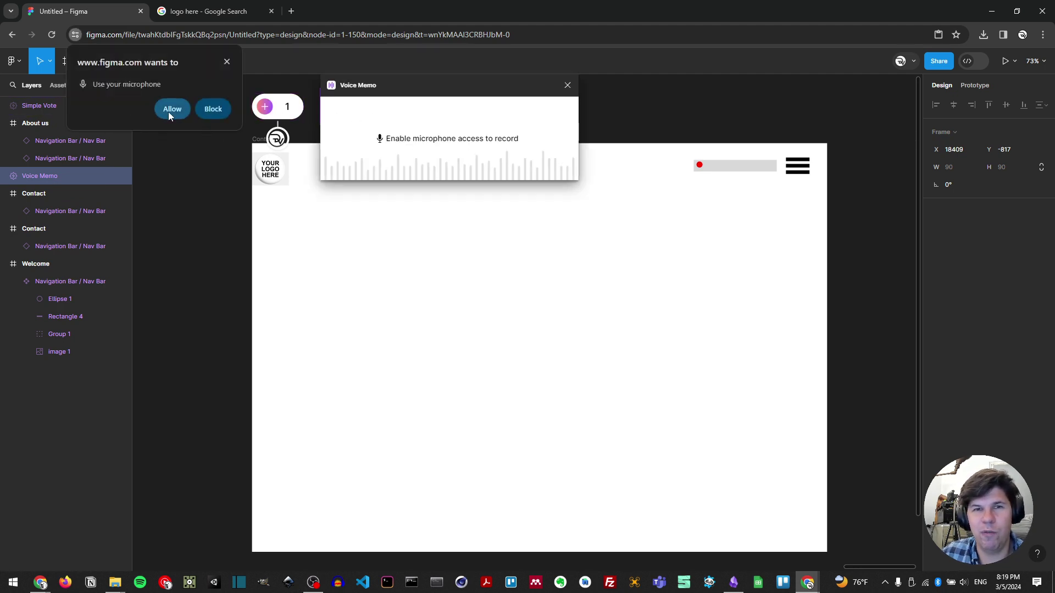
left_click(168, 111)
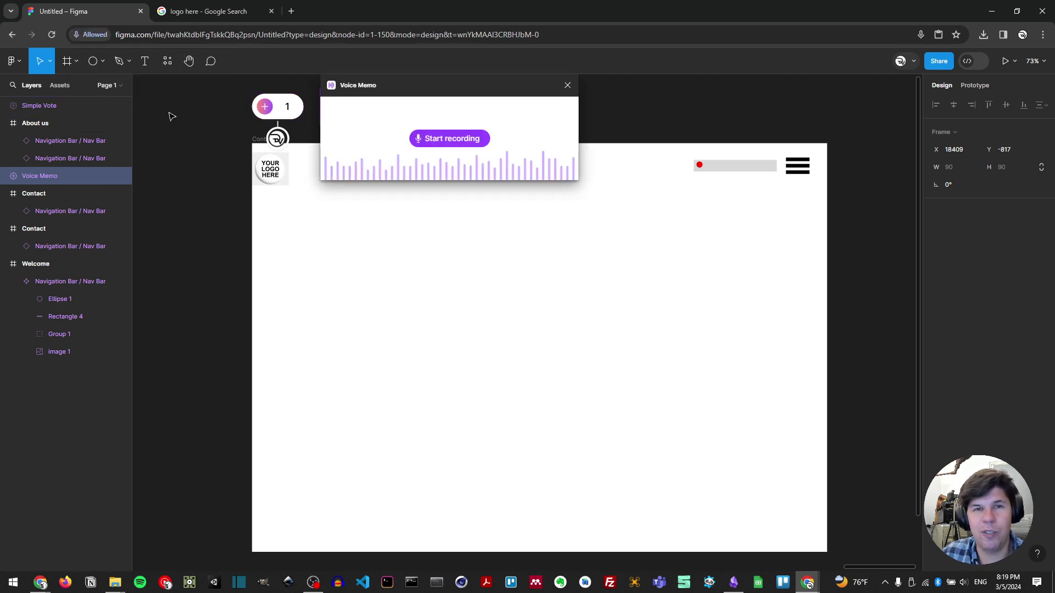
left_click(429, 141)
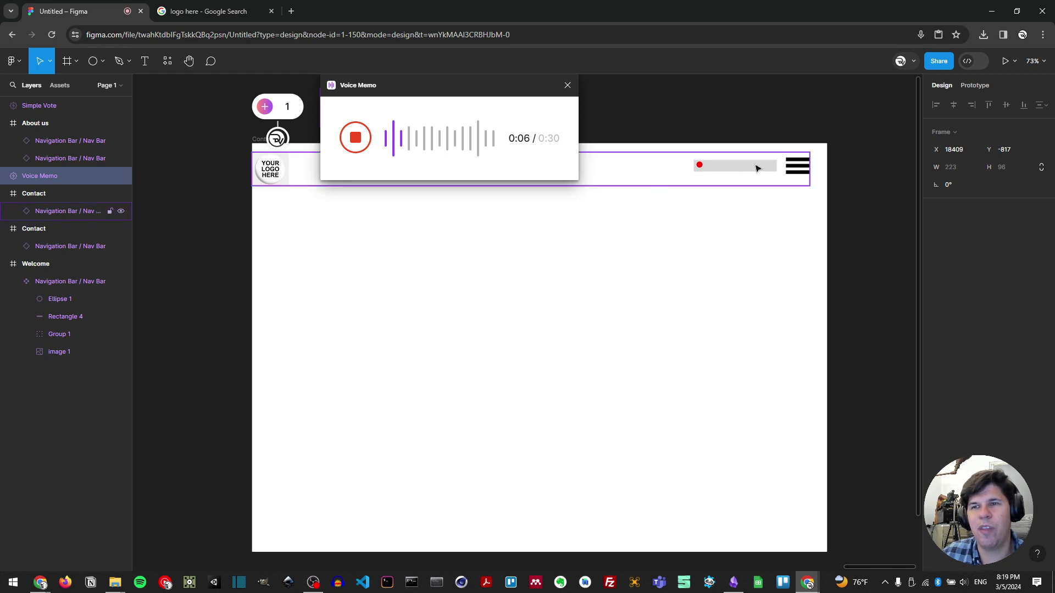
left_click(361, 146)
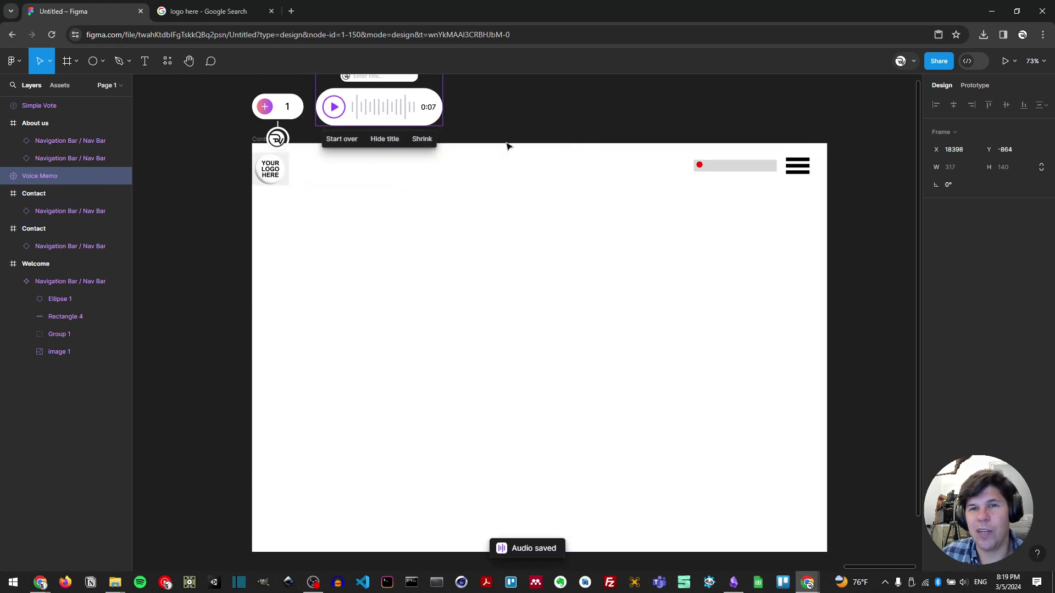
- Play back the recorded 0:07 memo, stop it, close the player and deselect
left_click(337, 119)
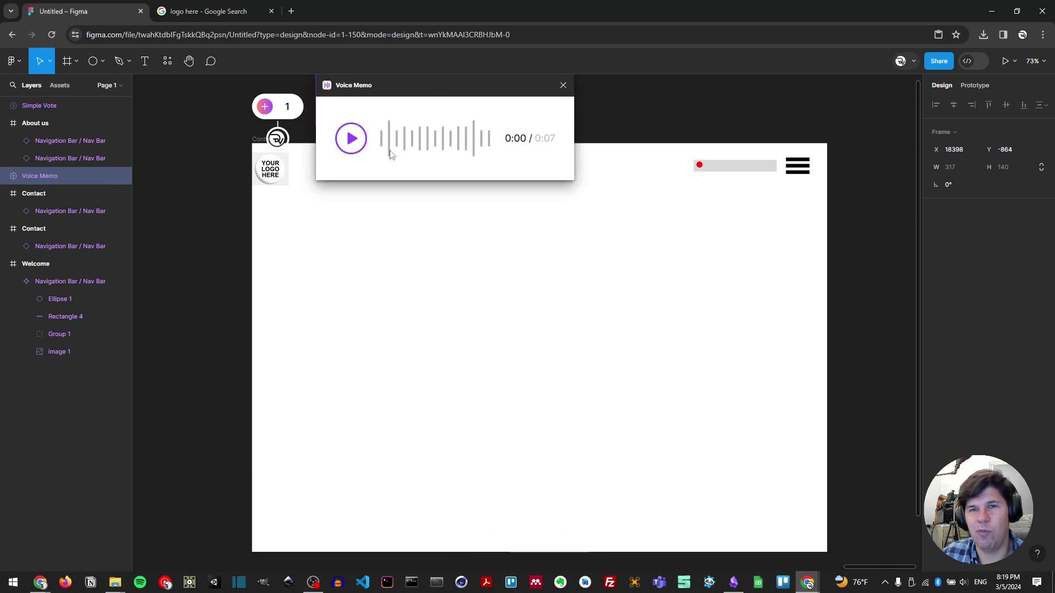
left_click(358, 154)
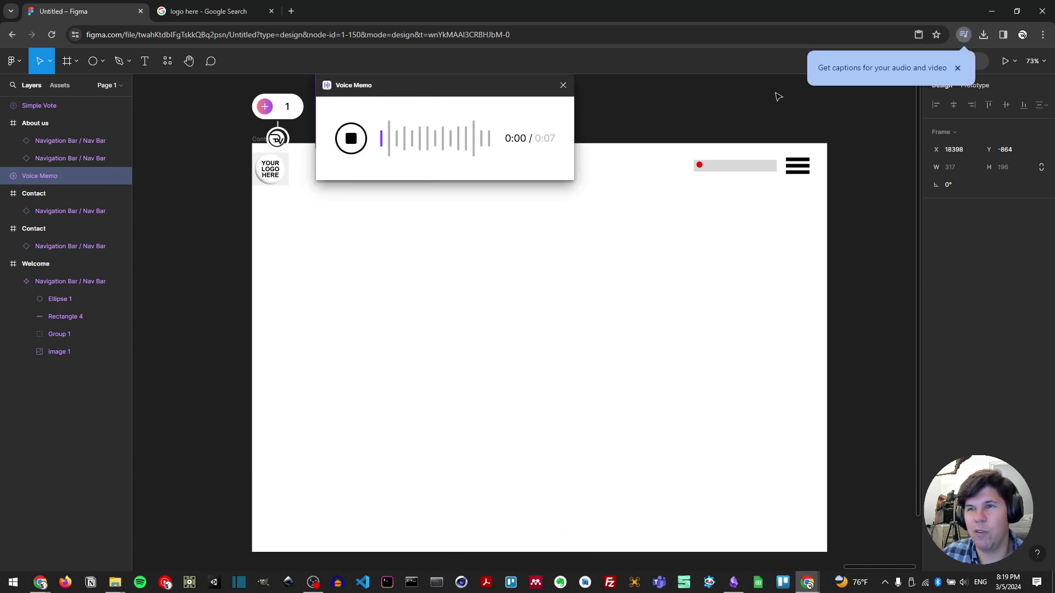
left_click(353, 148)
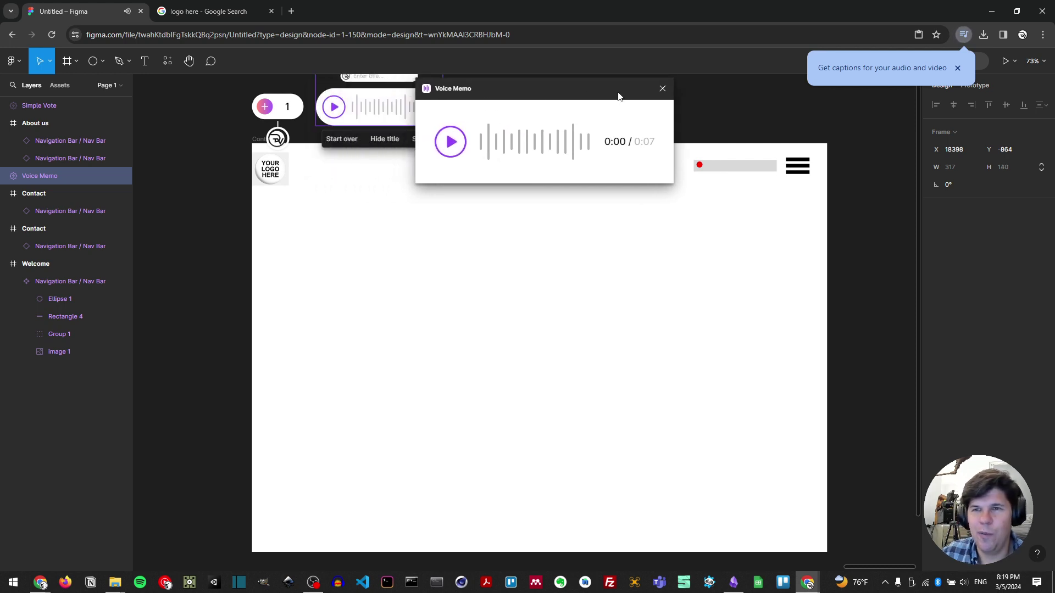
left_click(663, 87)
left_click_drag(497, 208, 549, 241)
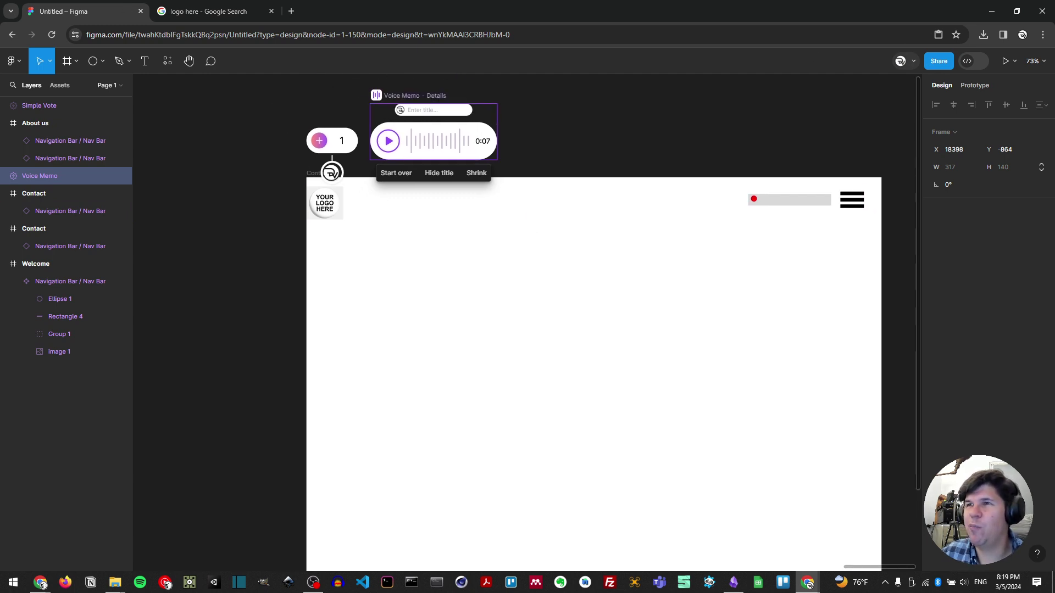
left_click(196, 116)
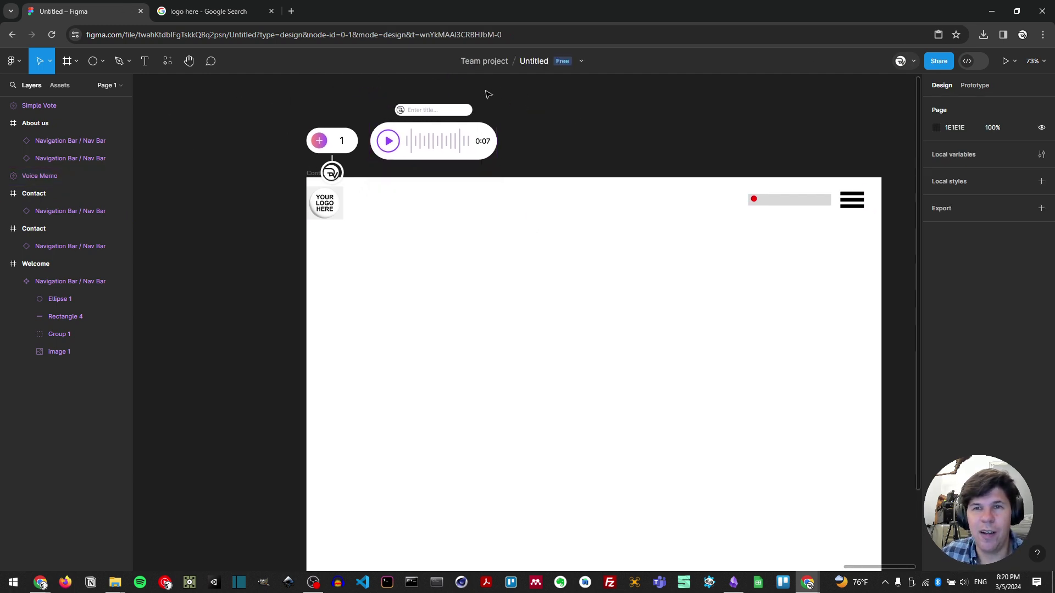
- Search widgets for 'stat' and insert the 64 Statuses widget near the Contact frame's top
left_click(168, 61)
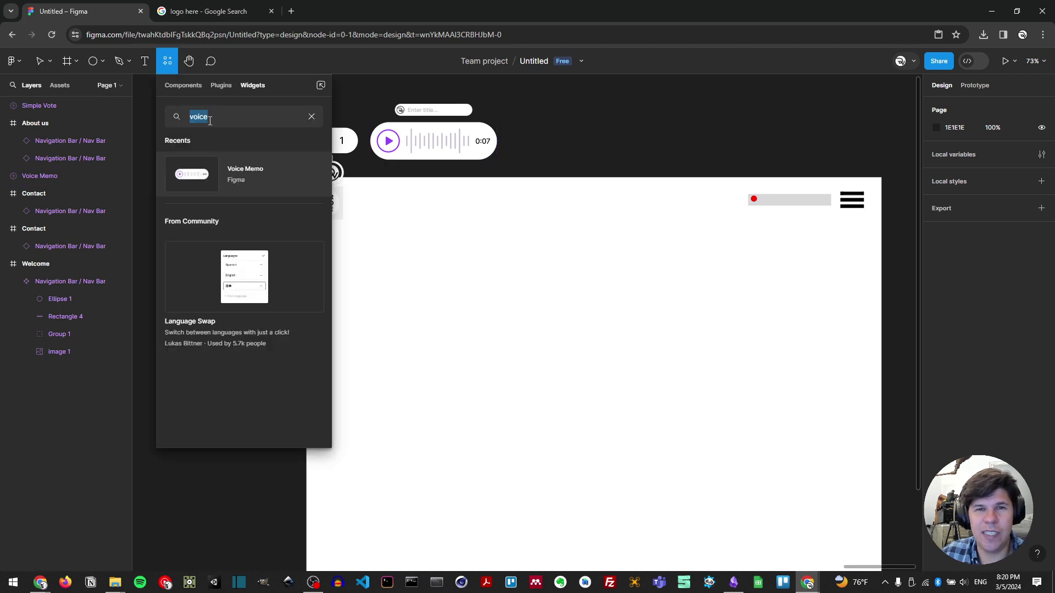
type("sta")
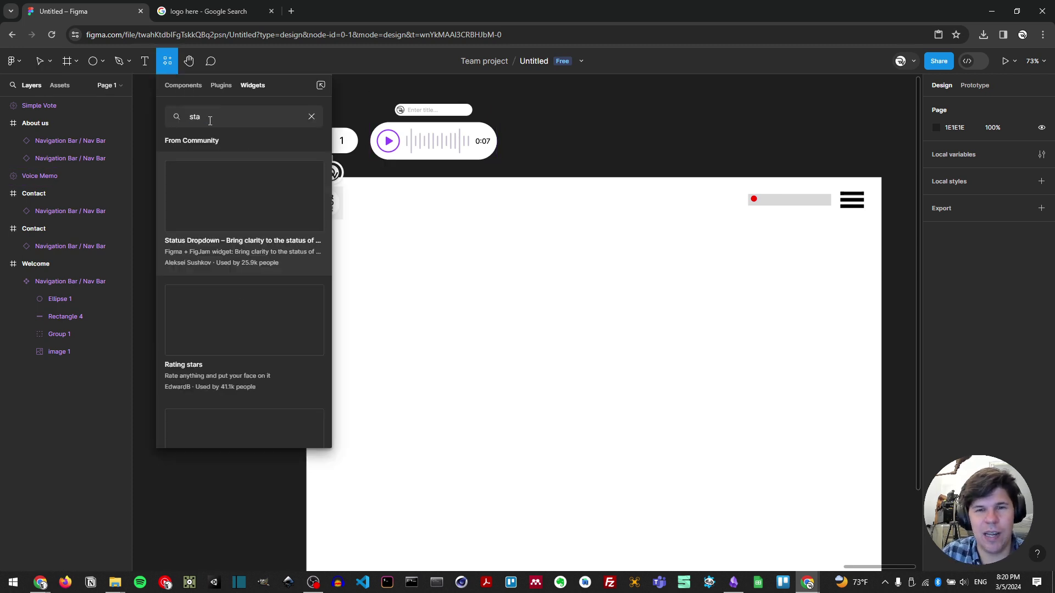
type("tus")
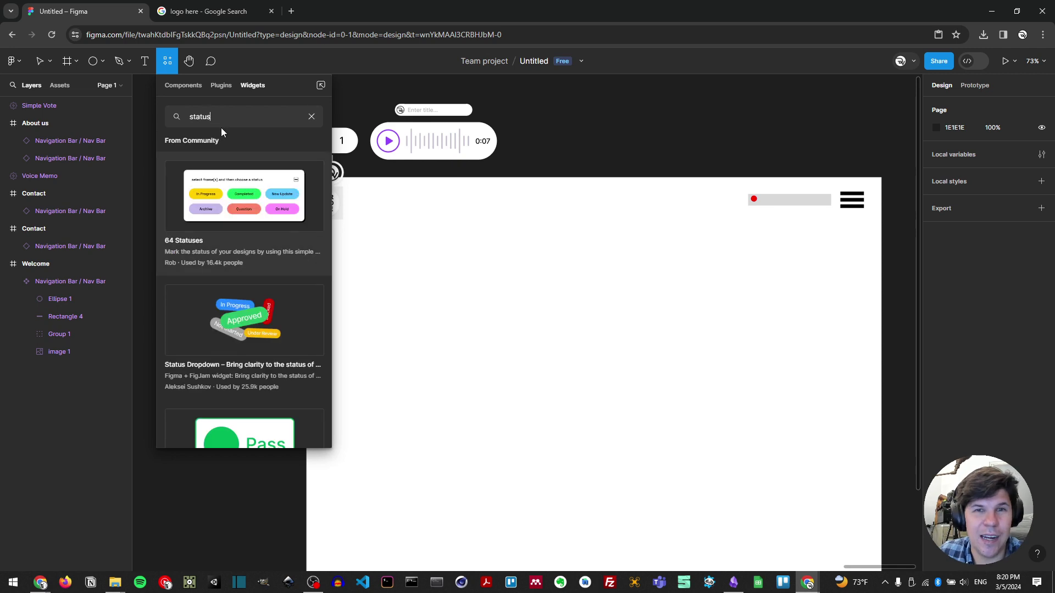
left_click(248, 201)
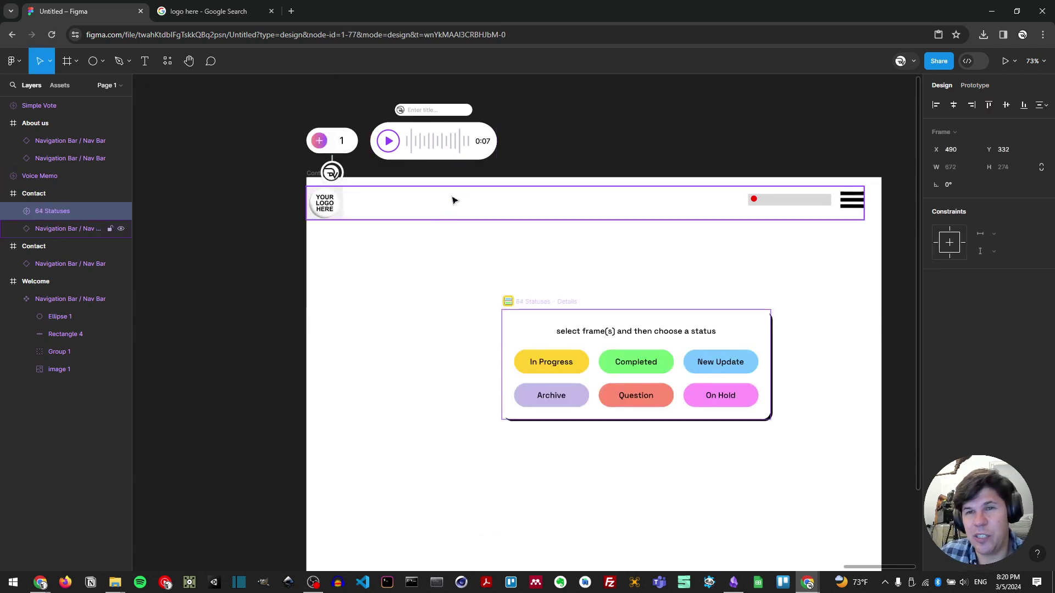
left_click_drag(623, 324, 657, 138)
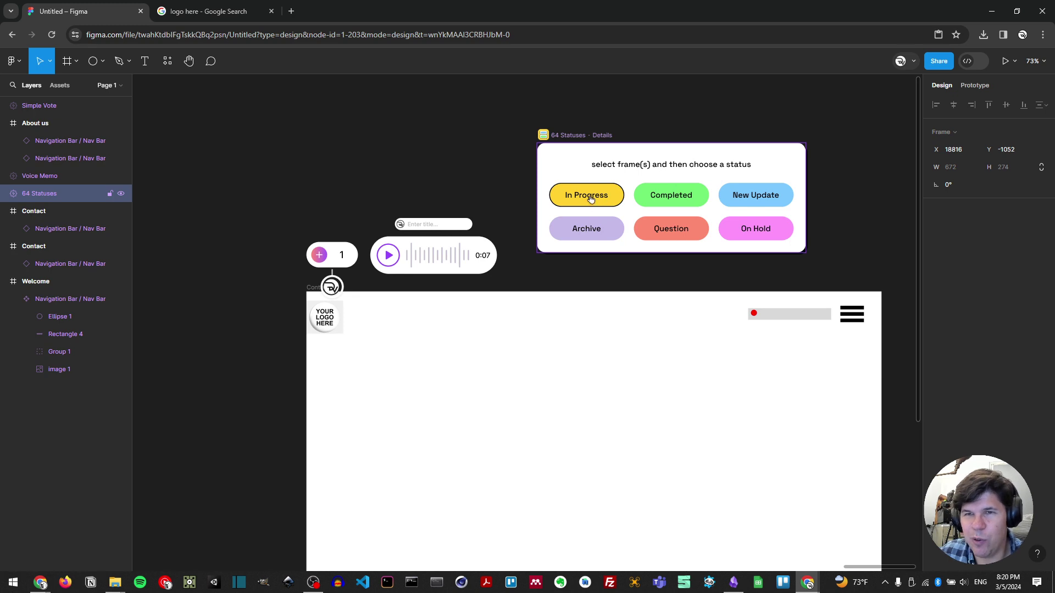
mouse_move(590, 199)
left_mouse_down()
mouse_move(591, 223)
mouse_move(570, 197)
left_mouse_up()
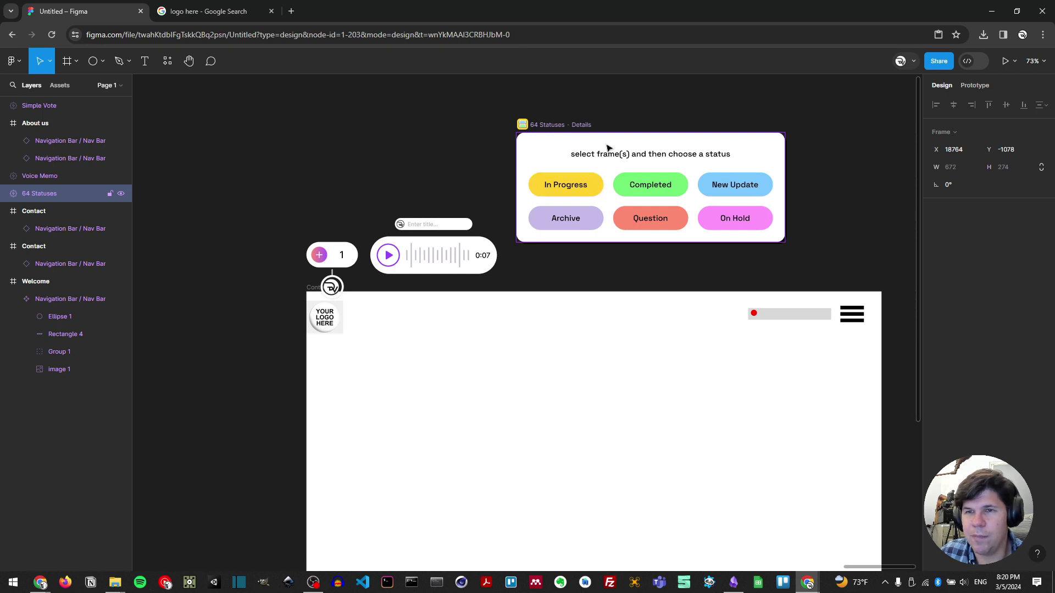
- Drag 64 Statuses into Contact and back out, view its details, and leave it above the frame
left_click_drag(561, 127, 432, 311)
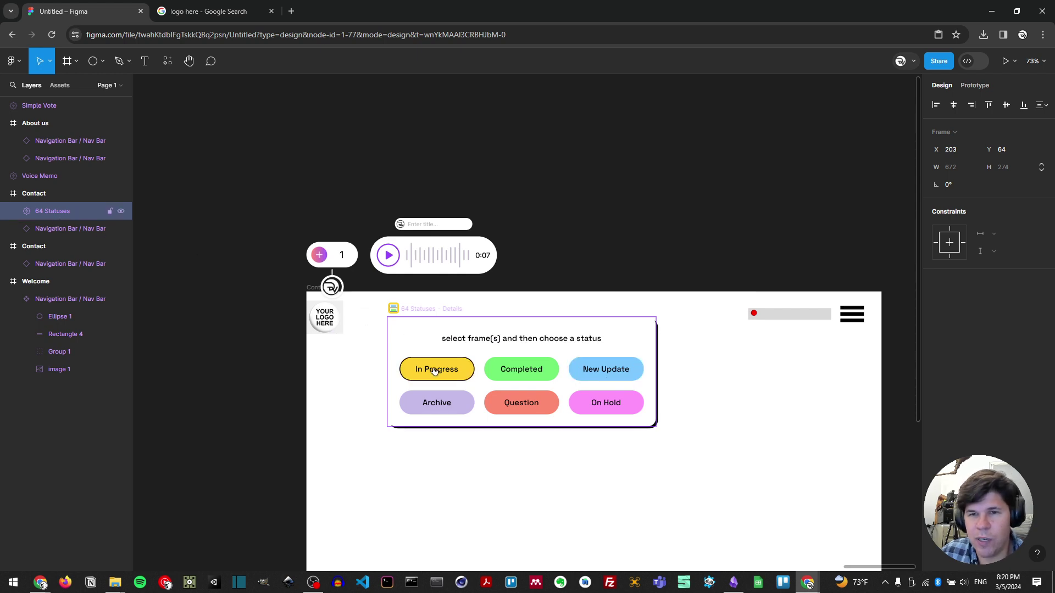
left_click_drag(447, 312, 582, 191)
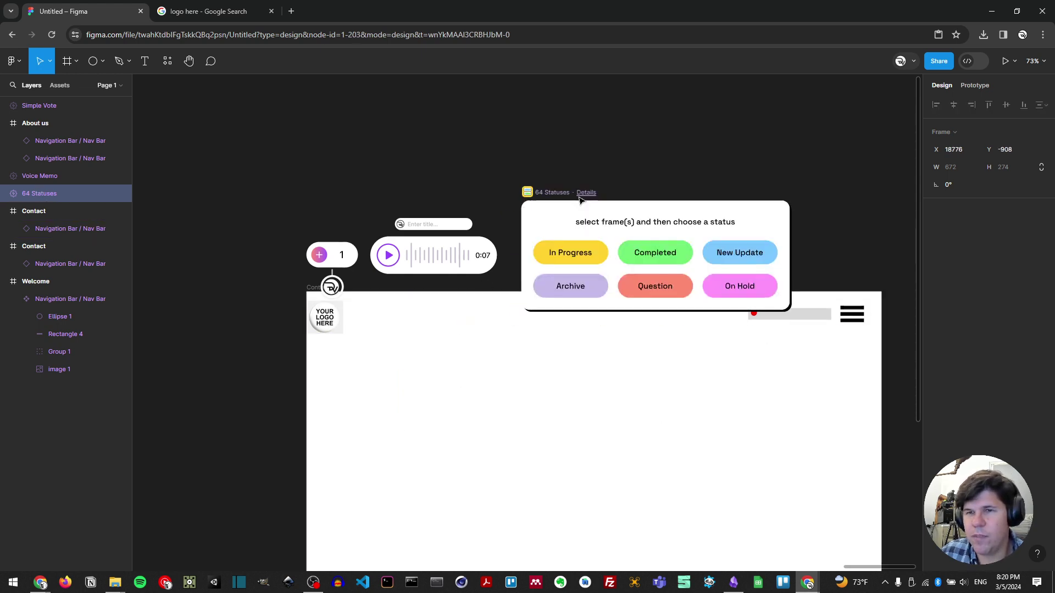
left_click(591, 192)
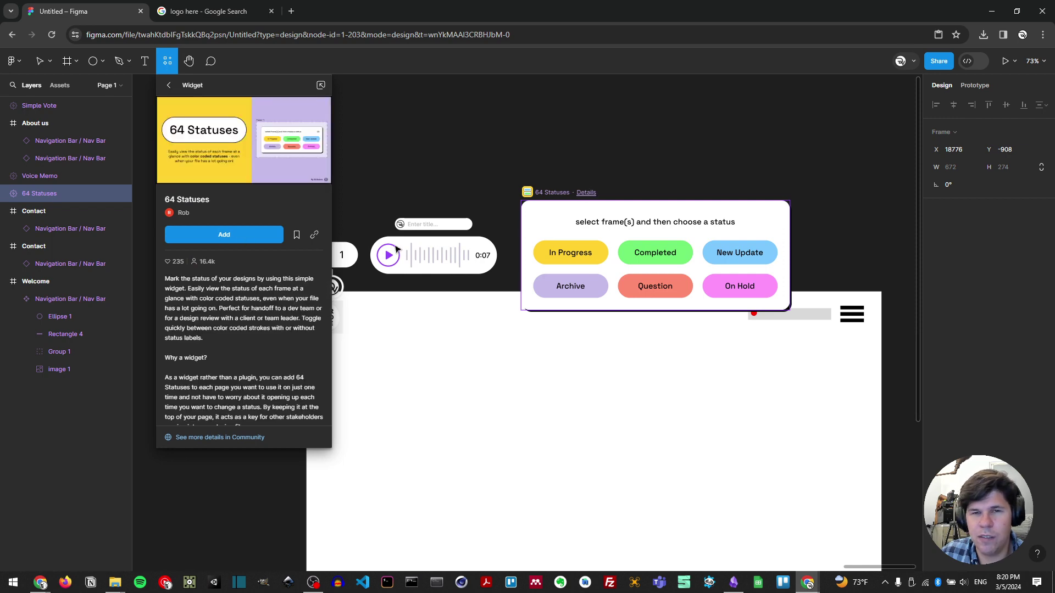
scroll(242, 329, "down", 4)
scroll(189, 322, "up", 4)
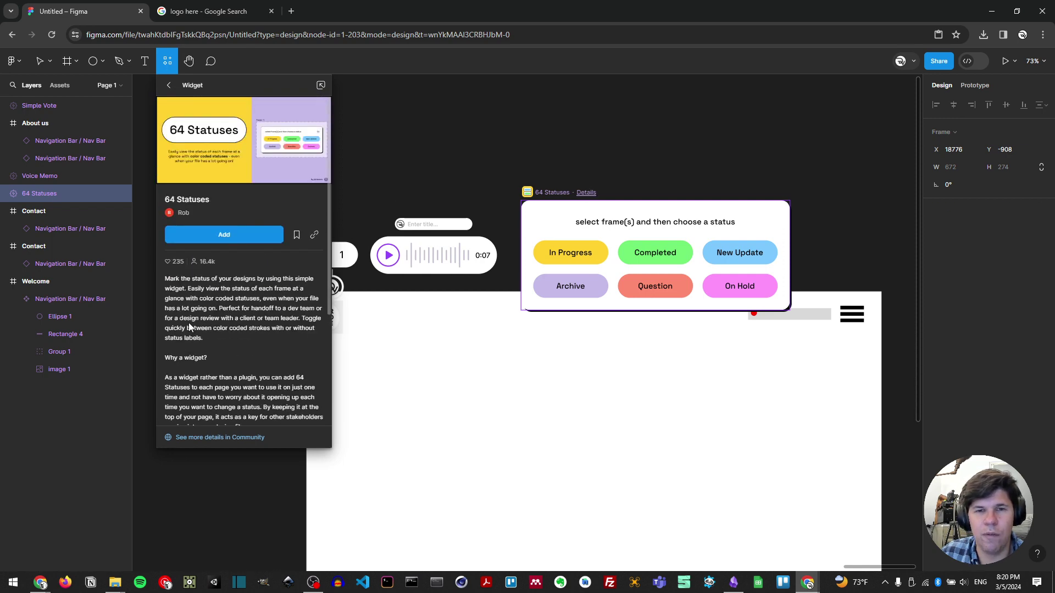
scroll(192, 322, "down", 3)
scroll(192, 322, "down", 1)
scroll(192, 322, "up", 4)
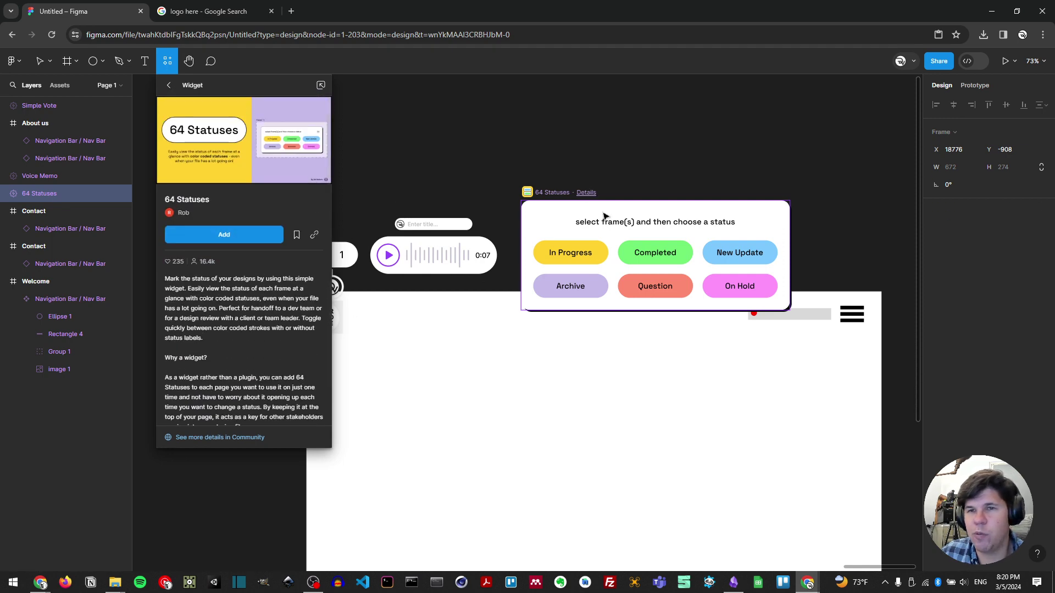
left_click_drag(556, 195, 556, 163)
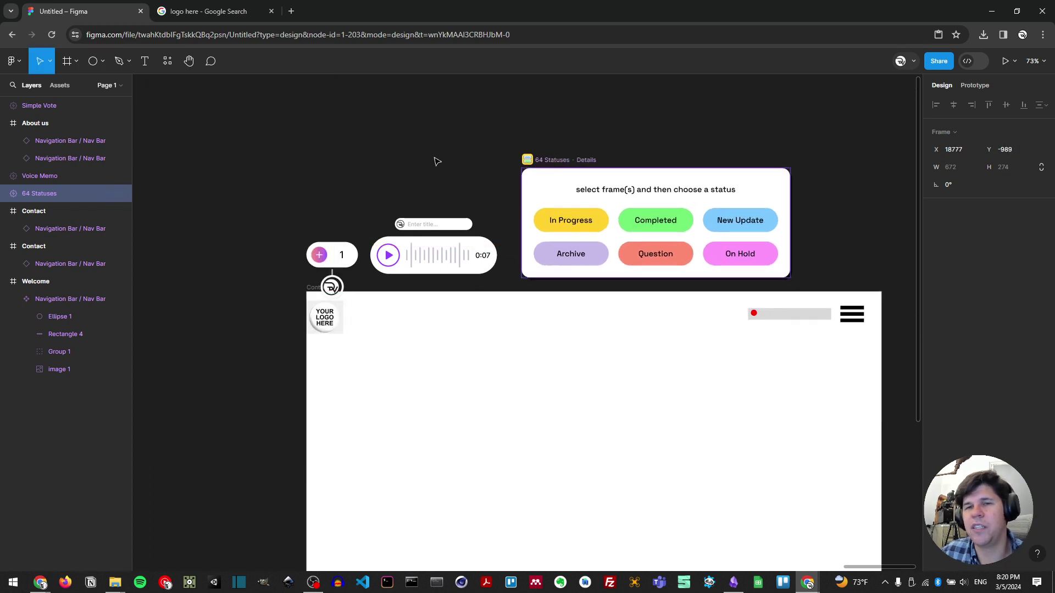
left_click(434, 163)
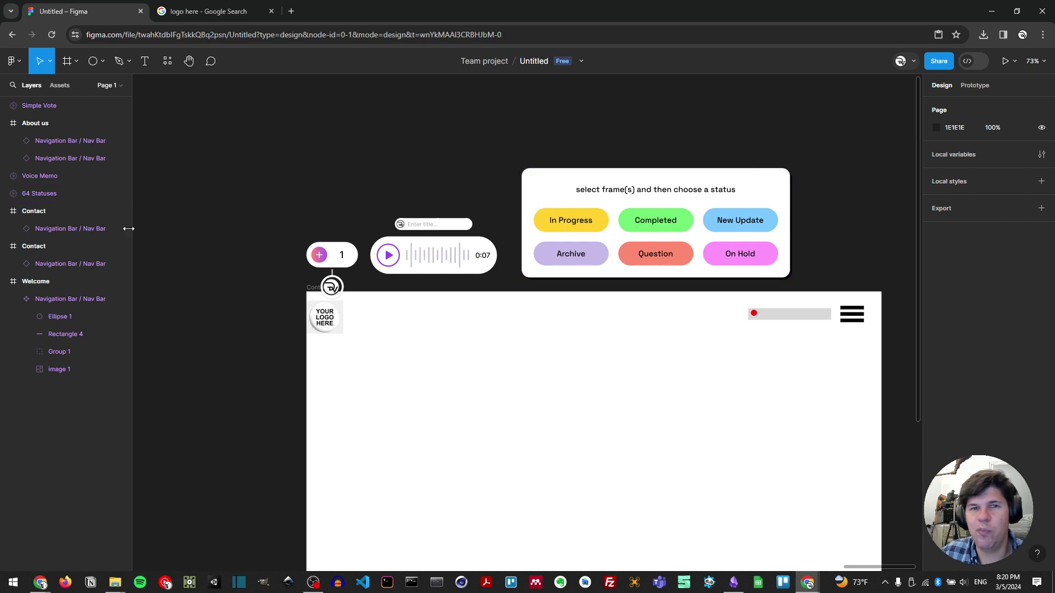
- Find the About us frame and delete the duplicate Nav Bar partway down it
scroll(327, 220, "down", 3)
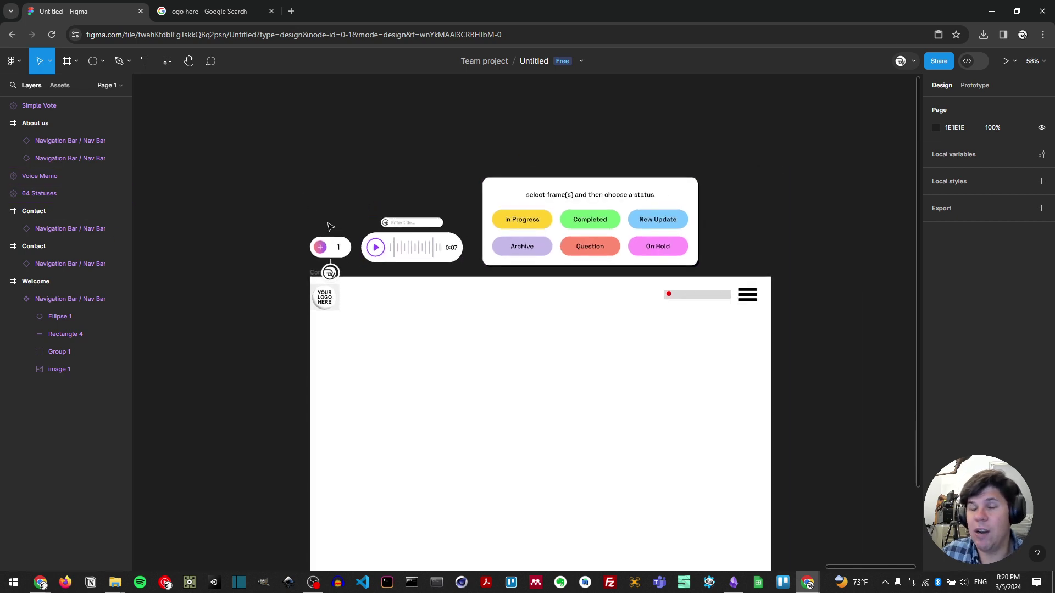
left_click_drag(510, 325, 539, 299)
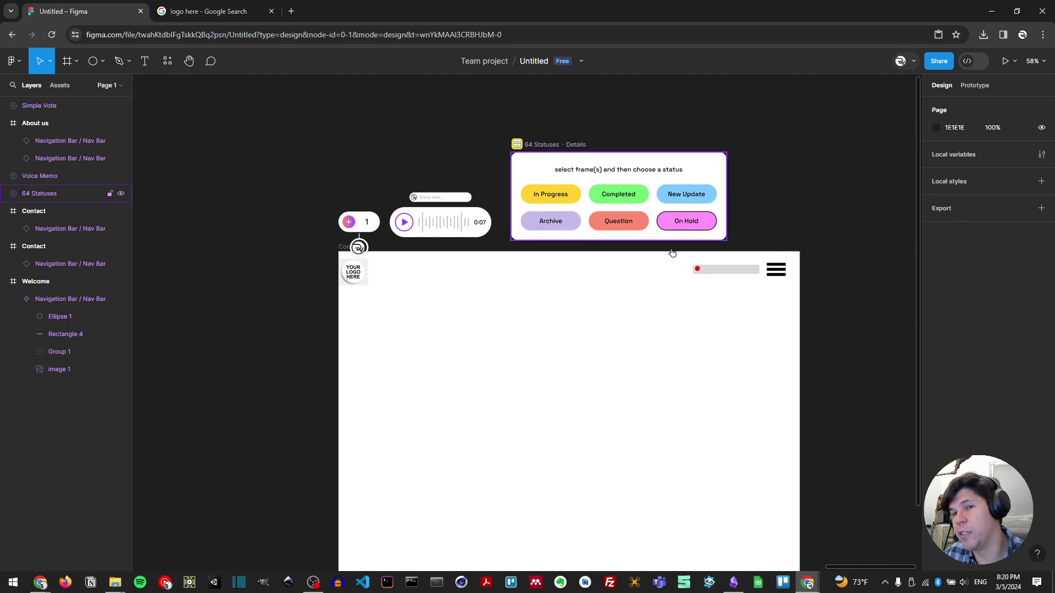
scroll(494, 271, "down", 2)
left_click(447, 308)
left_click_drag(447, 308, 522, 233)
scroll(436, 306, "up", 1)
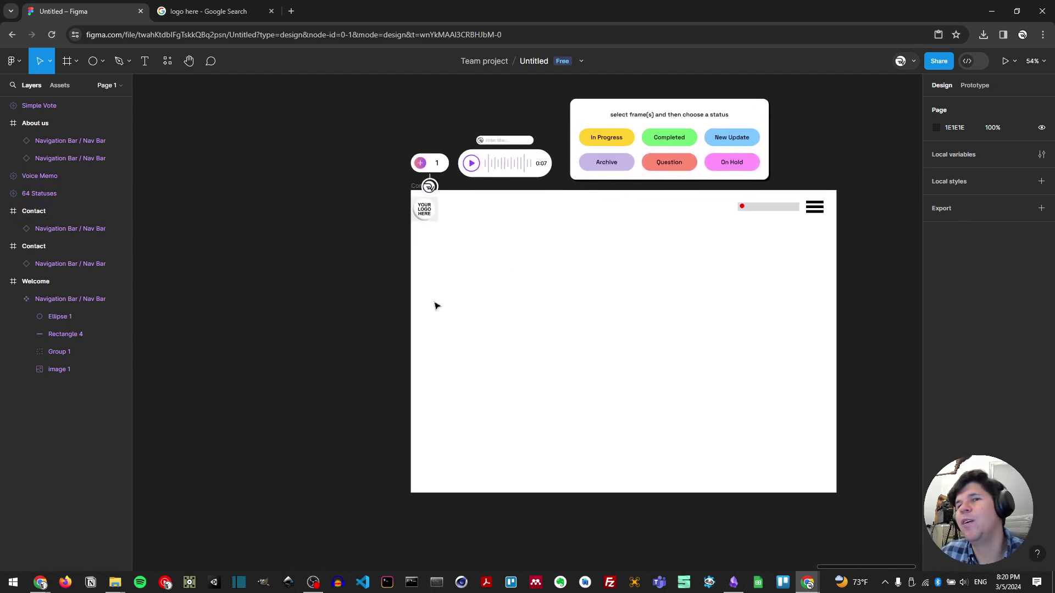
scroll(435, 306, "down", 5)
scroll(320, 320, "left", 4)
scroll(337, 278, "down", 3)
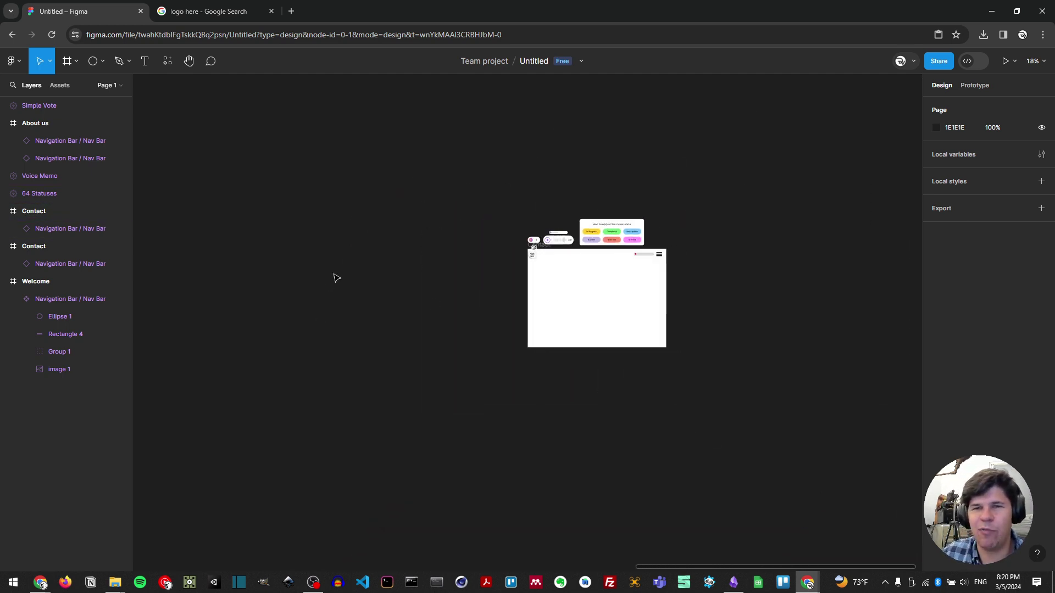
scroll(337, 278, "down", 1)
scroll(374, 285, "left", 4)
scroll(400, 261, "down", 2)
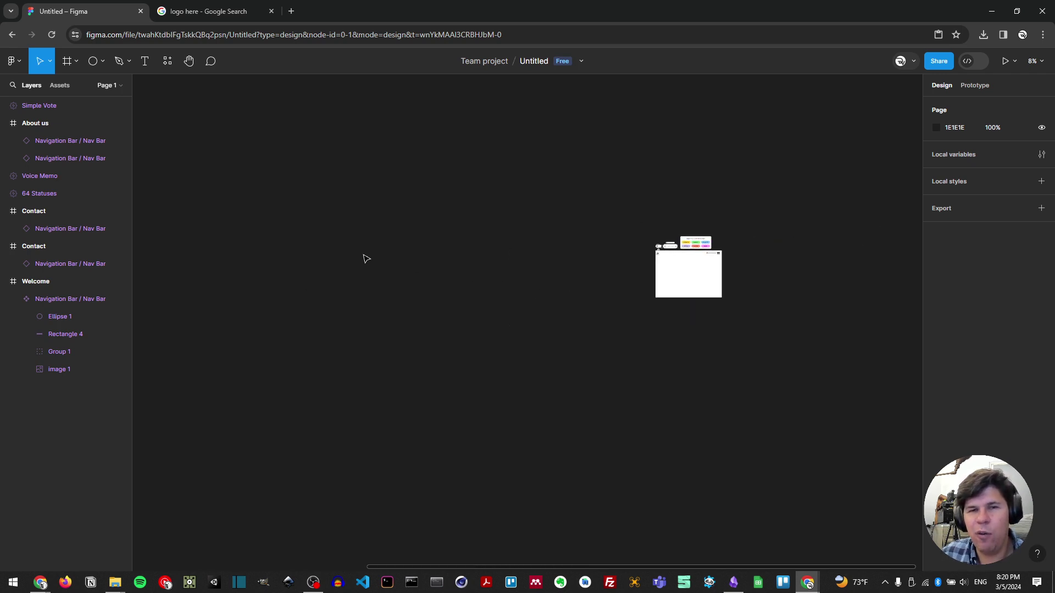
scroll(384, 266, "right", 5)
scroll(385, 245, "left", 3)
scroll(479, 272, "up", 6)
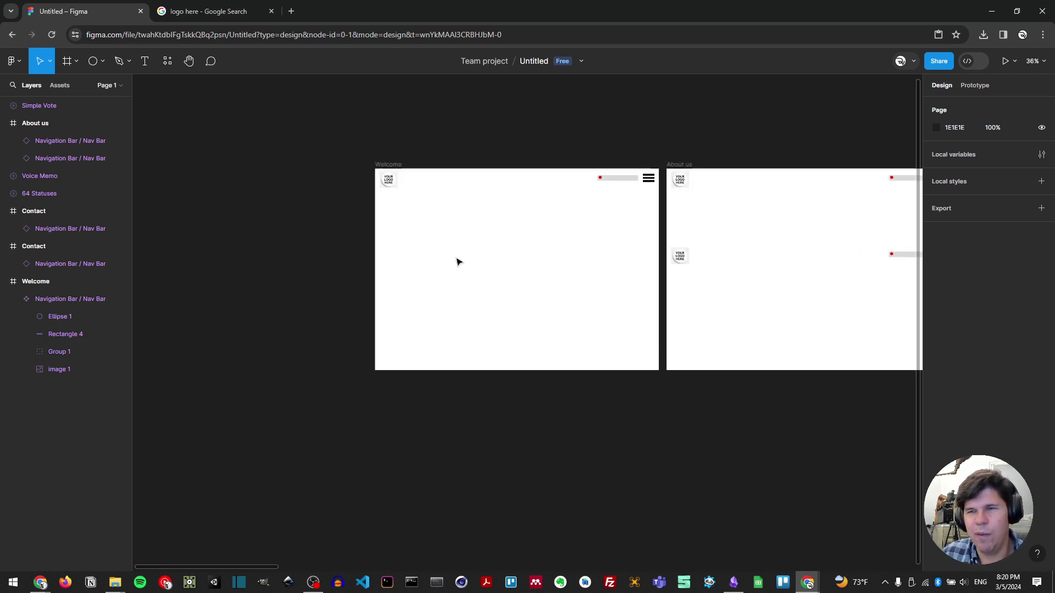
scroll(459, 262, "up", 3)
left_click(774, 302)
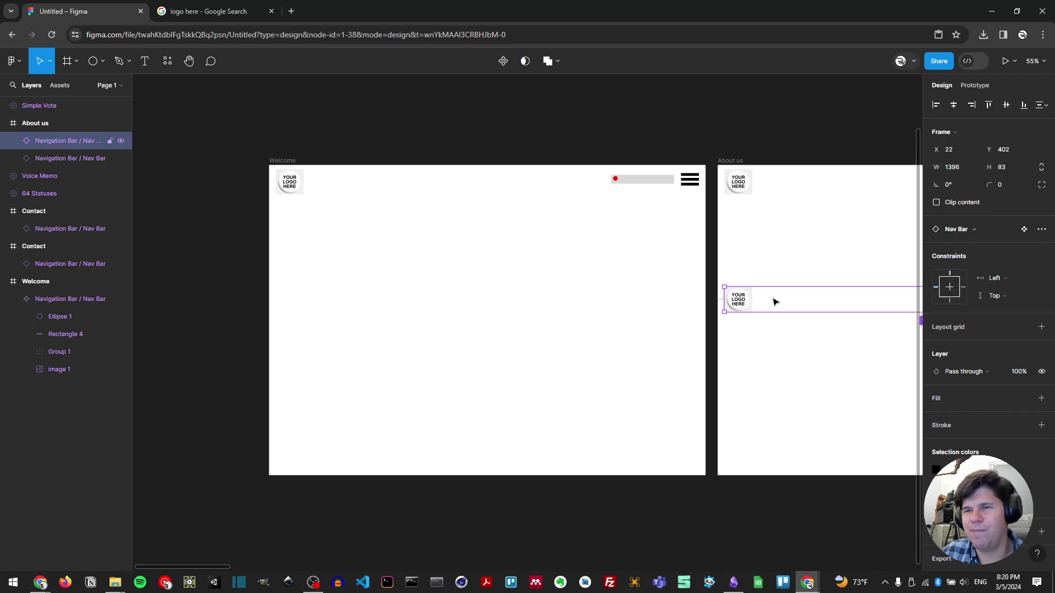
key("Delete")
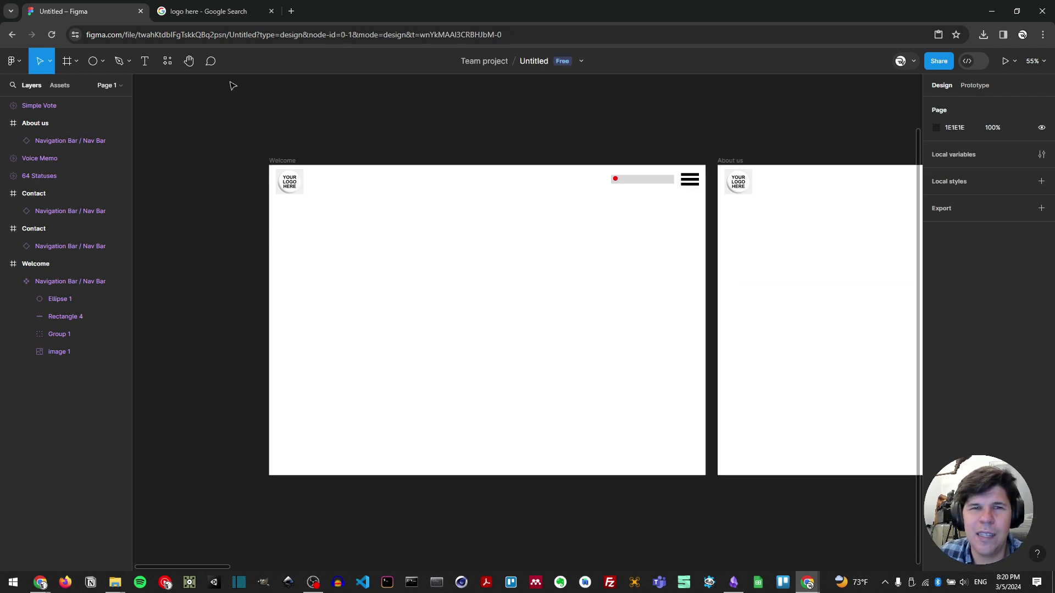
- Replace the old search with 'un' under Plugins and run the Unsplash plugin
left_click(167, 68)
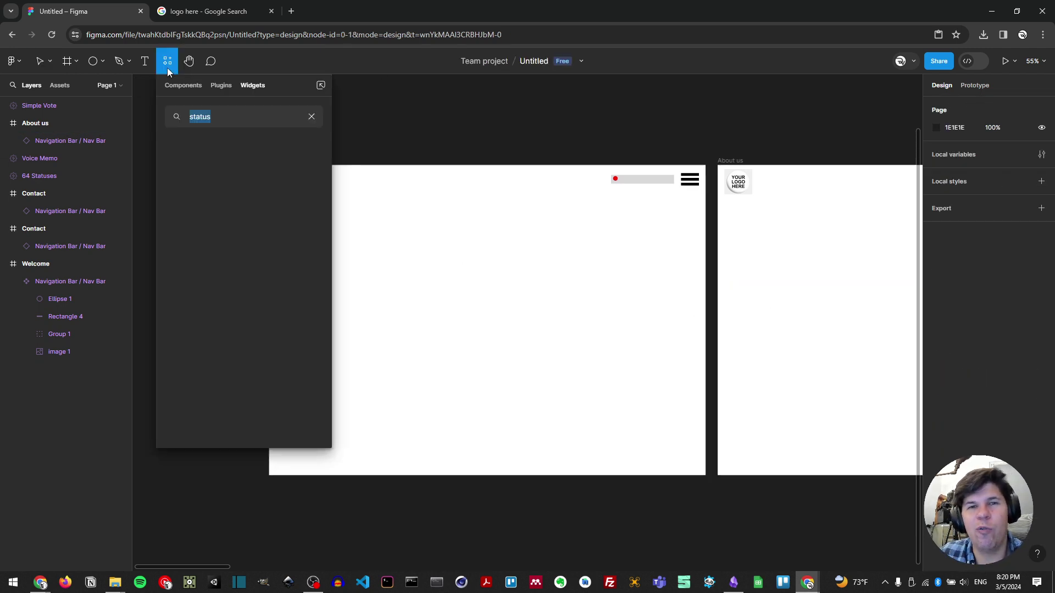
left_click(225, 89)
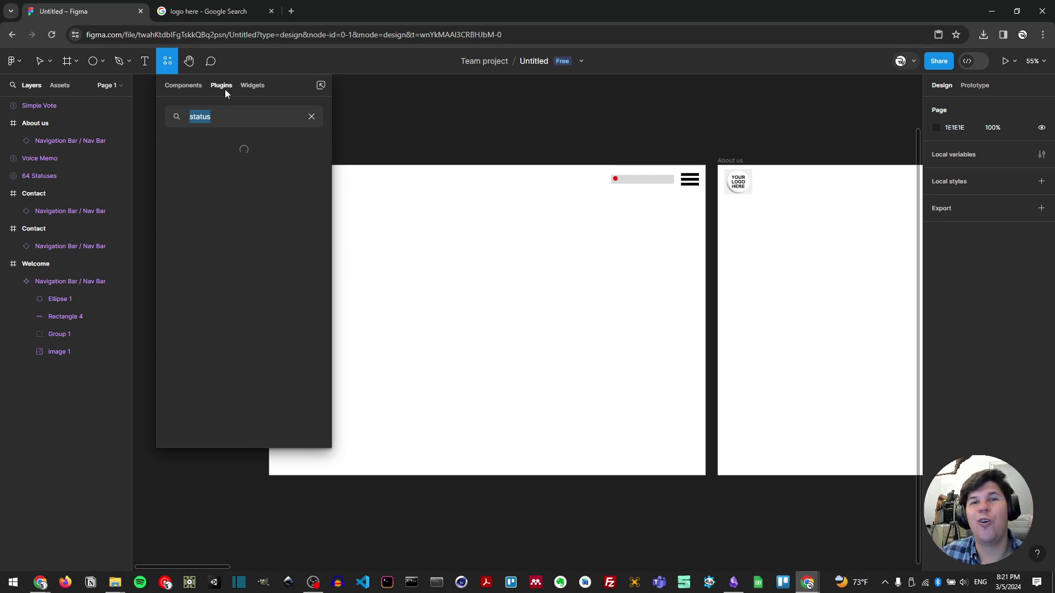
left_click(235, 119)
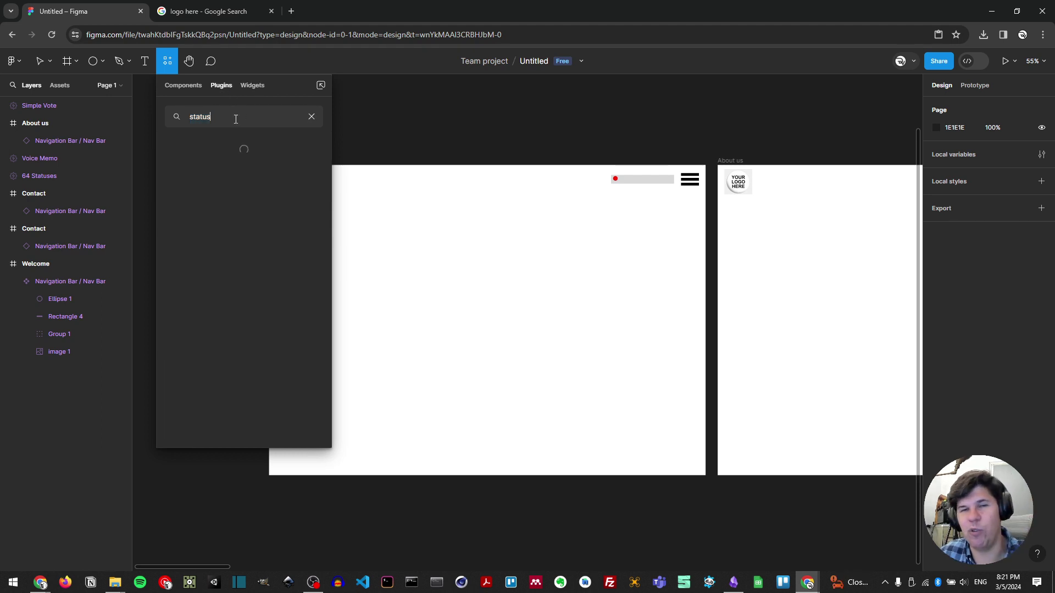
key("BackSpace")
key("BackSpace")
key("BackSpace")
key("BackSpace")
key("BackSpace")
key("BackSpace")
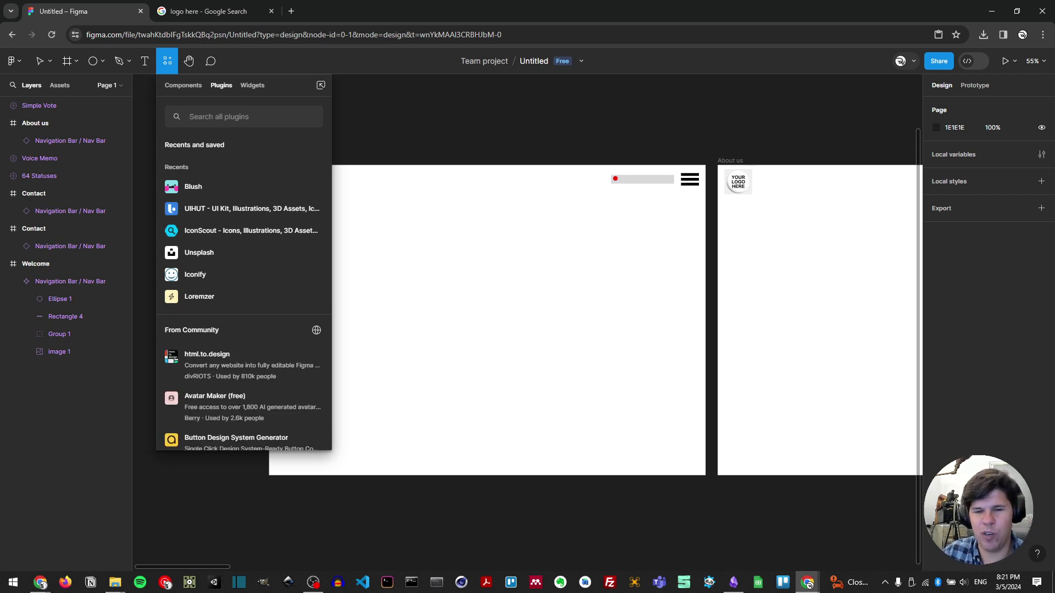
type("un")
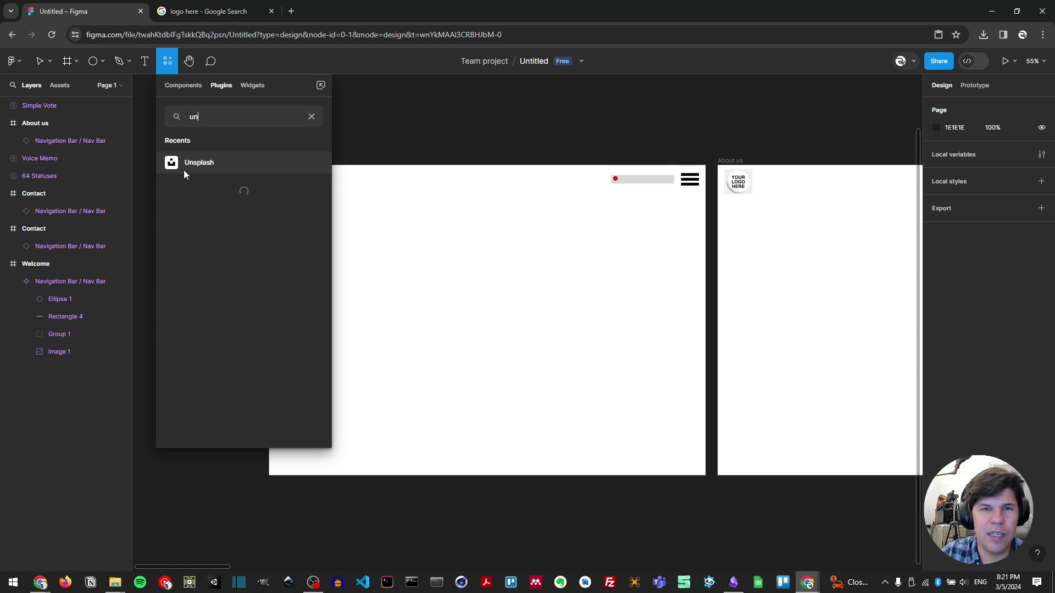
left_click(211, 165)
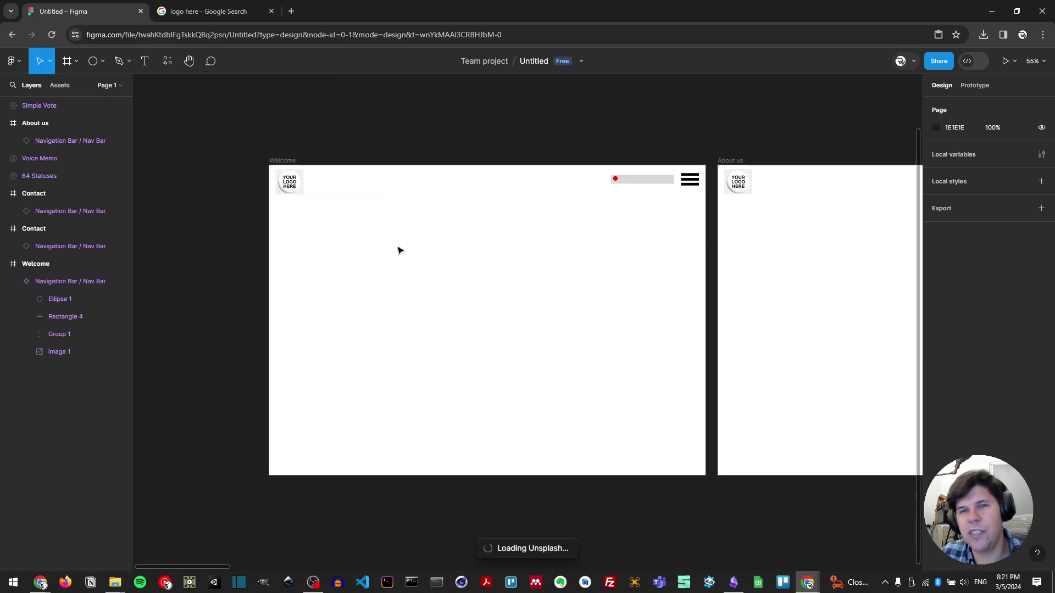
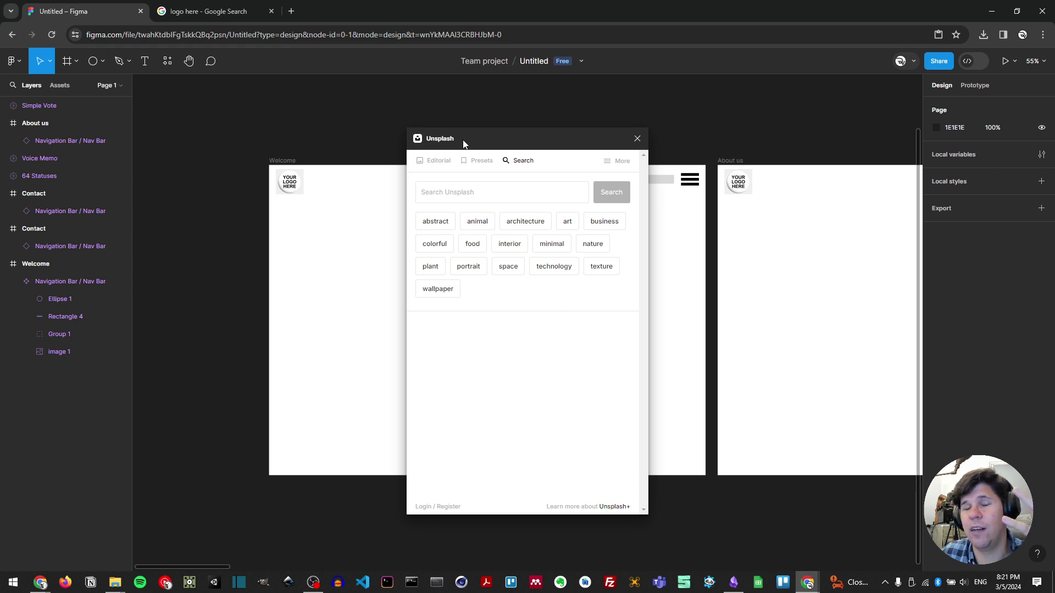
- Search Unsplash for 'dog' and place the sleeping shepherd photo on the Welcome frame
left_click(449, 191)
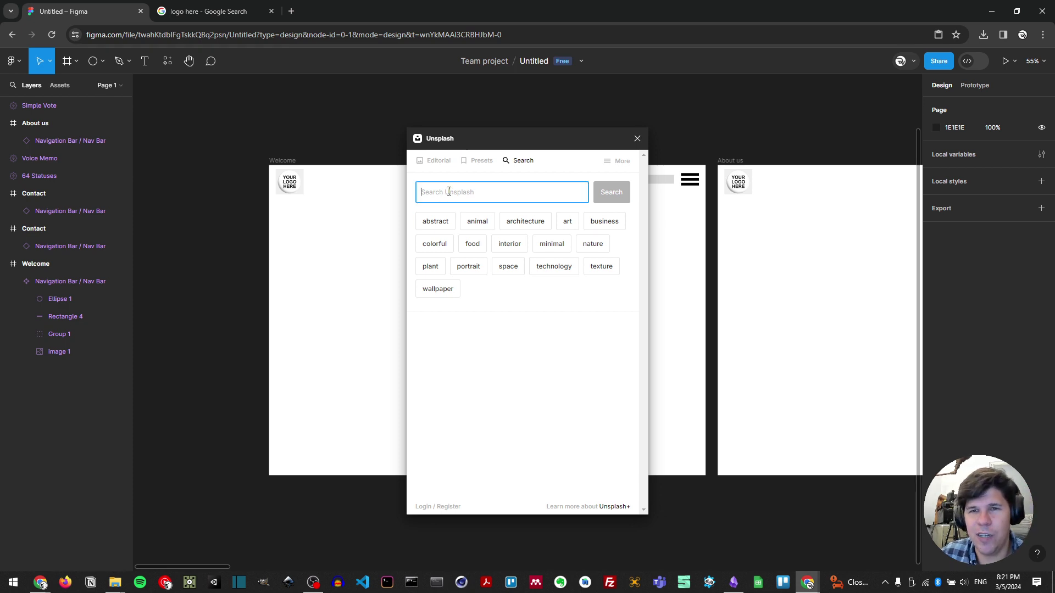
type("dog")
key("Return")
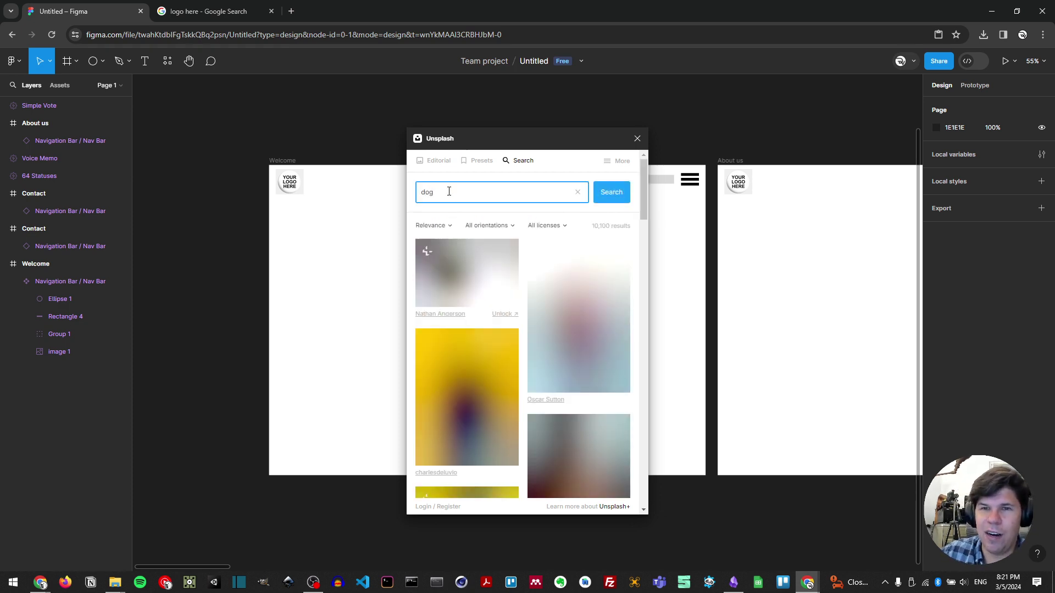
left_click_drag(500, 138, 765, 132)
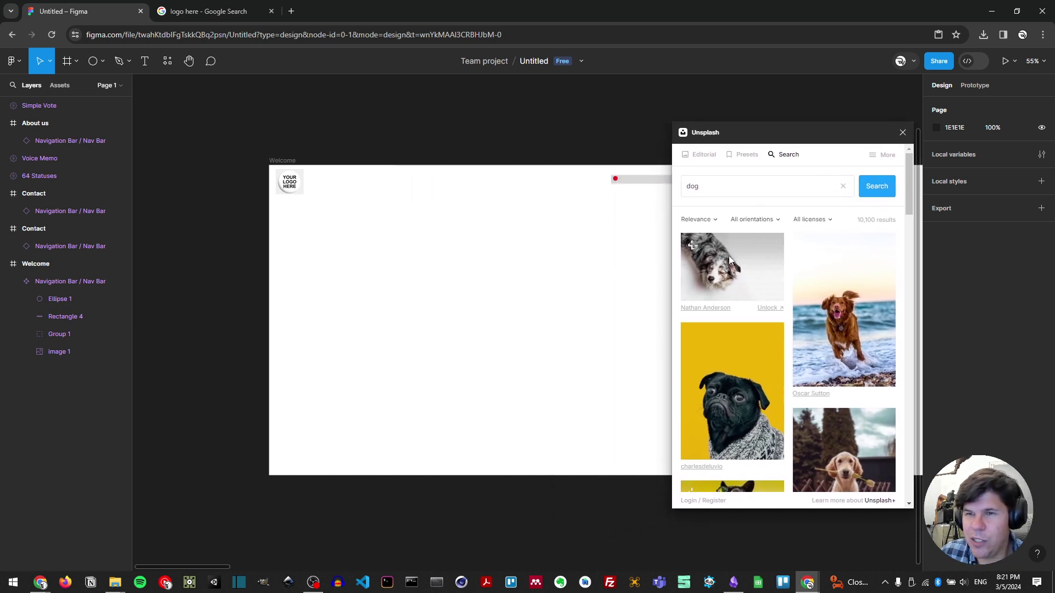
left_click_drag(731, 266, 547, 266)
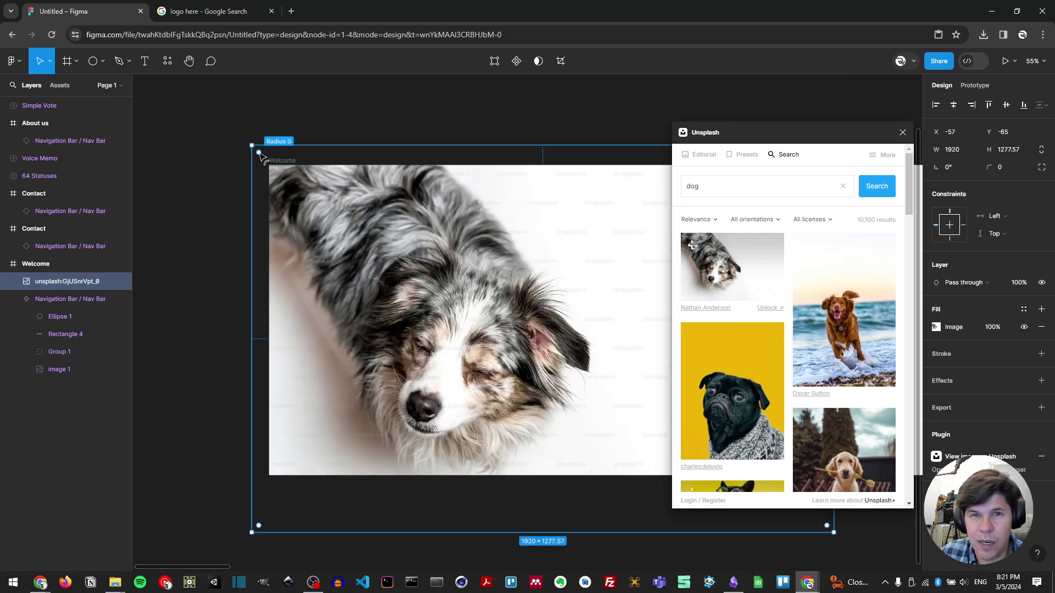
left_click_drag(251, 144, 532, 332)
left_click_drag(644, 450, 543, 312)
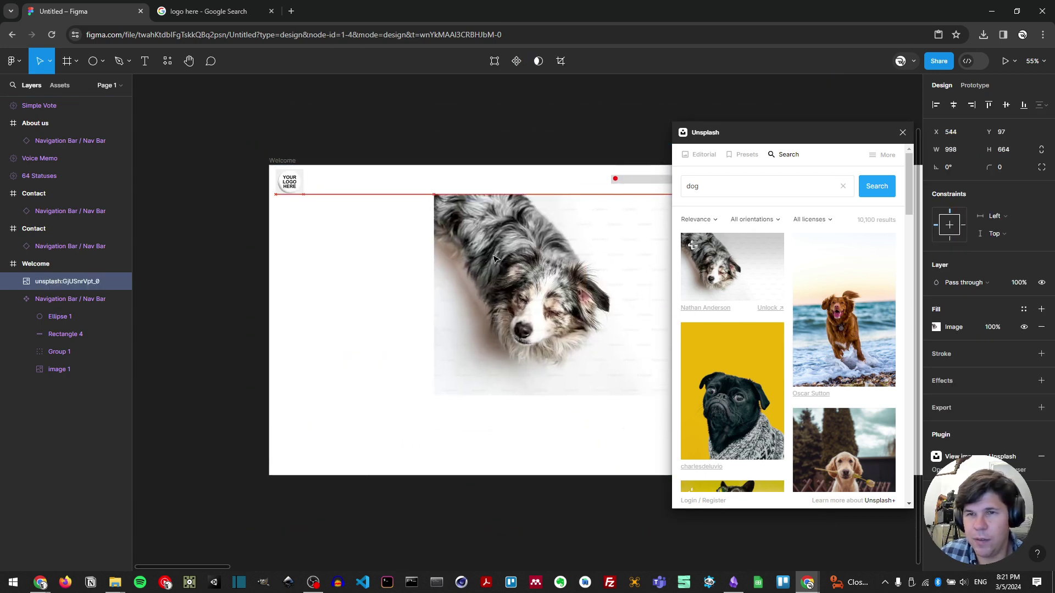
- Resize the shepherd photo to 593×395 and move it to the frame's upper right
scroll(543, 312, "up", 3)
scroll(334, 389, "right", 5)
scroll(334, 389, "up", 1)
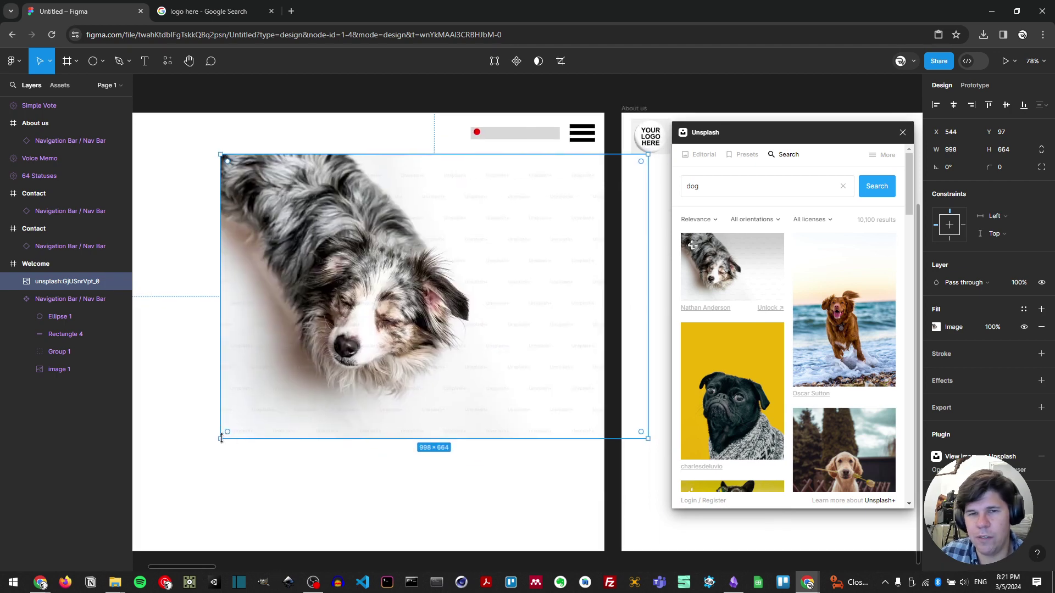
left_click_drag(218, 439, 394, 323)
left_click_drag(563, 251, 498, 266)
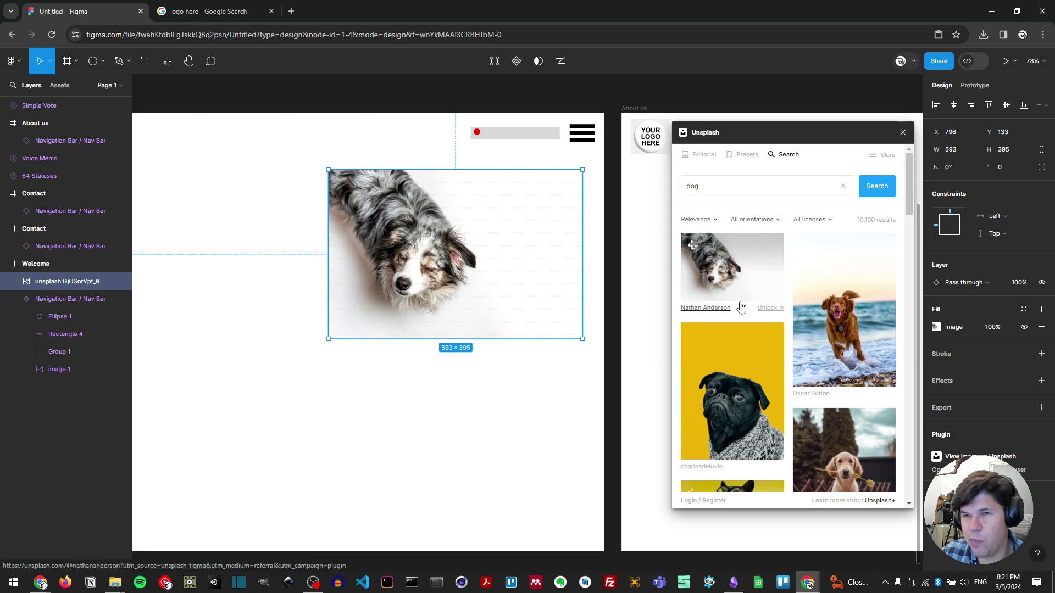
scroll(760, 318, "down", 2)
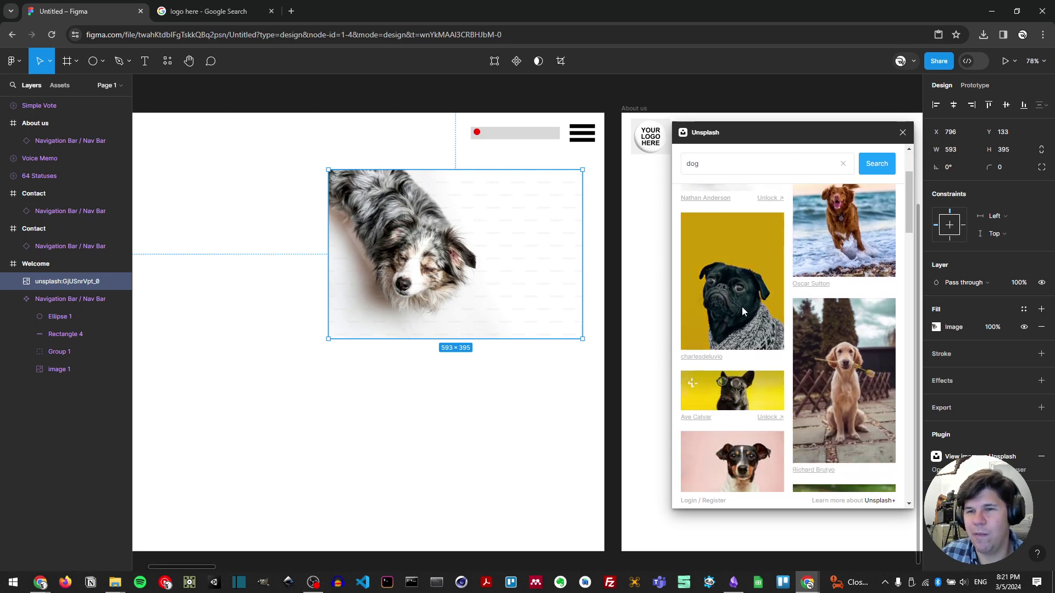
- Add the yellow-background pug photo, resized to 334×570, inside the Welcome frame
left_click_drag(745, 285, 354, 372)
scroll(501, 264, "up", 5)
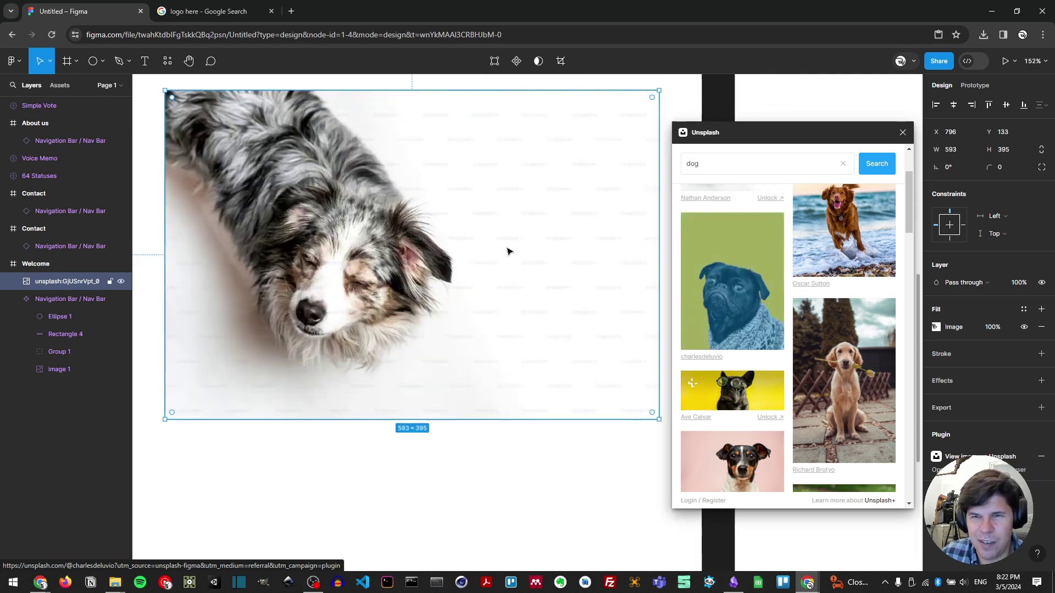
scroll(500, 263, "down", 10)
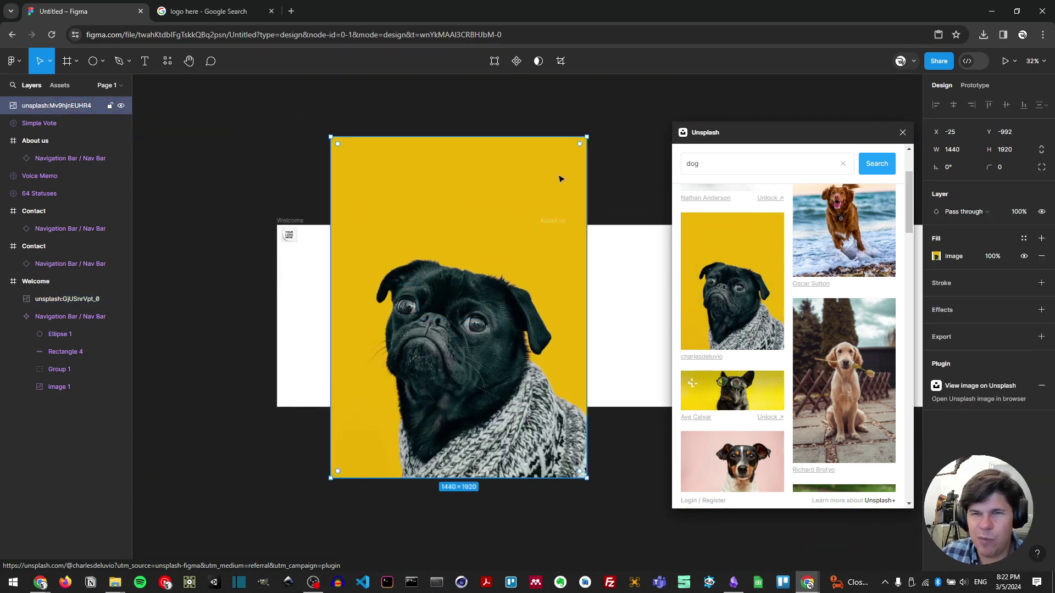
left_click_drag(586, 135, 389, 377)
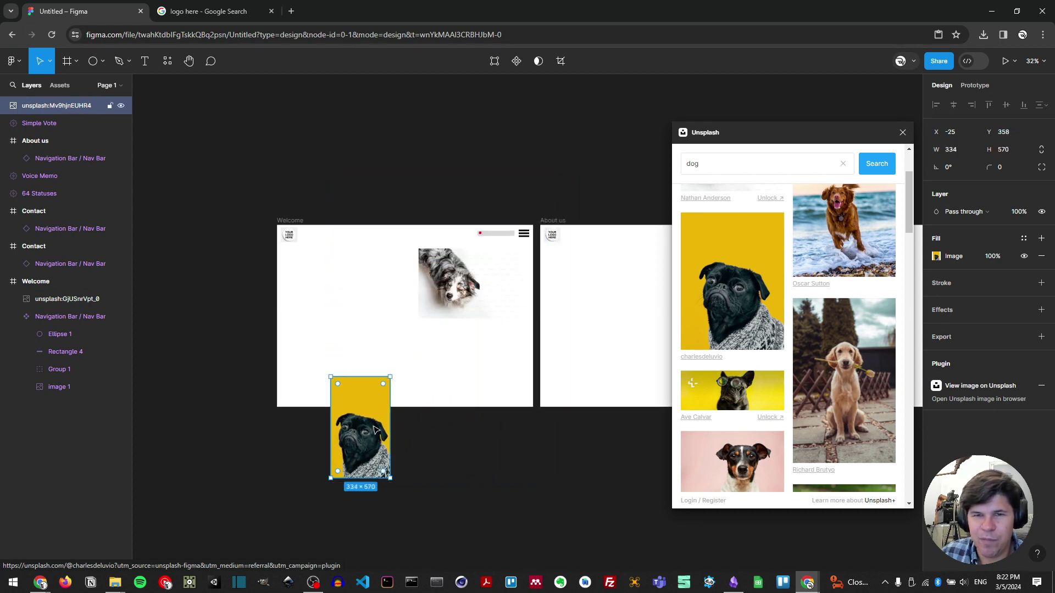
left_click_drag(373, 426, 388, 336)
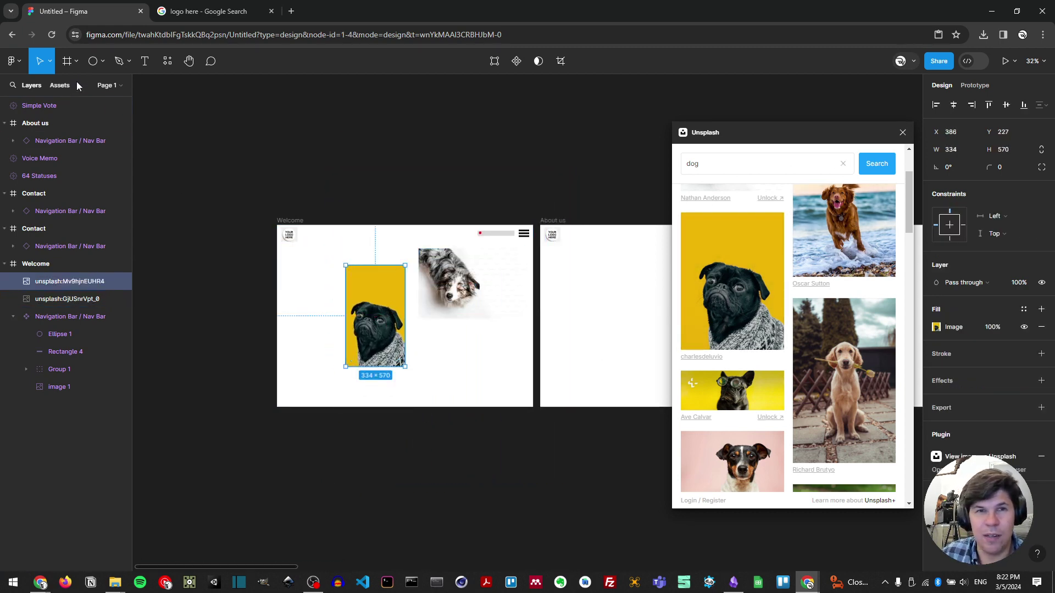
left_click(95, 65)
left_click(101, 68)
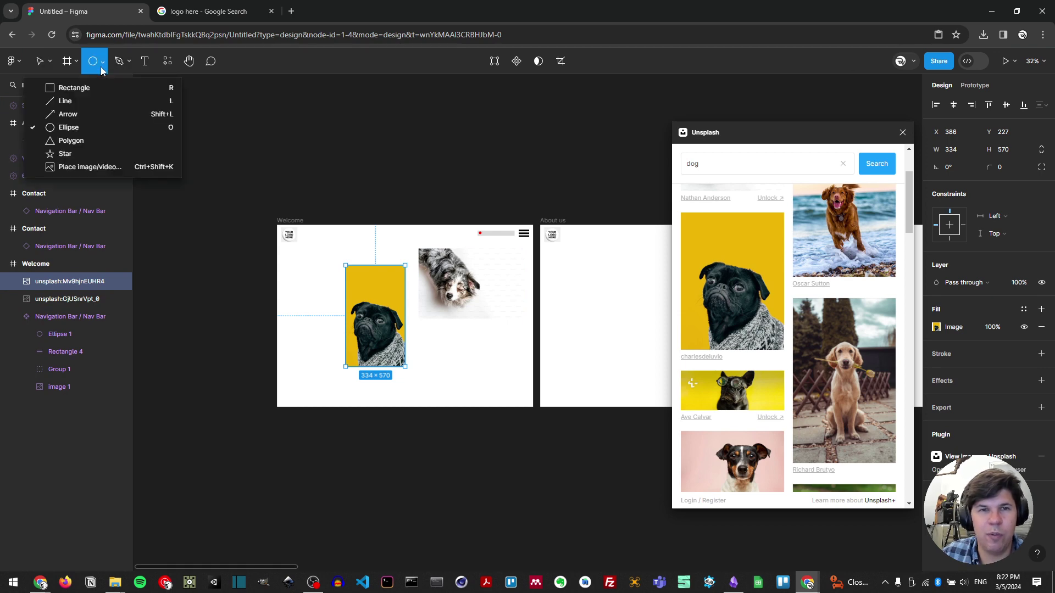
- Draw a rectangle in Welcome's lower right and fill it with the sitting-dog Unsplash photo
left_click(83, 87)
left_click_drag(449, 344, 514, 384)
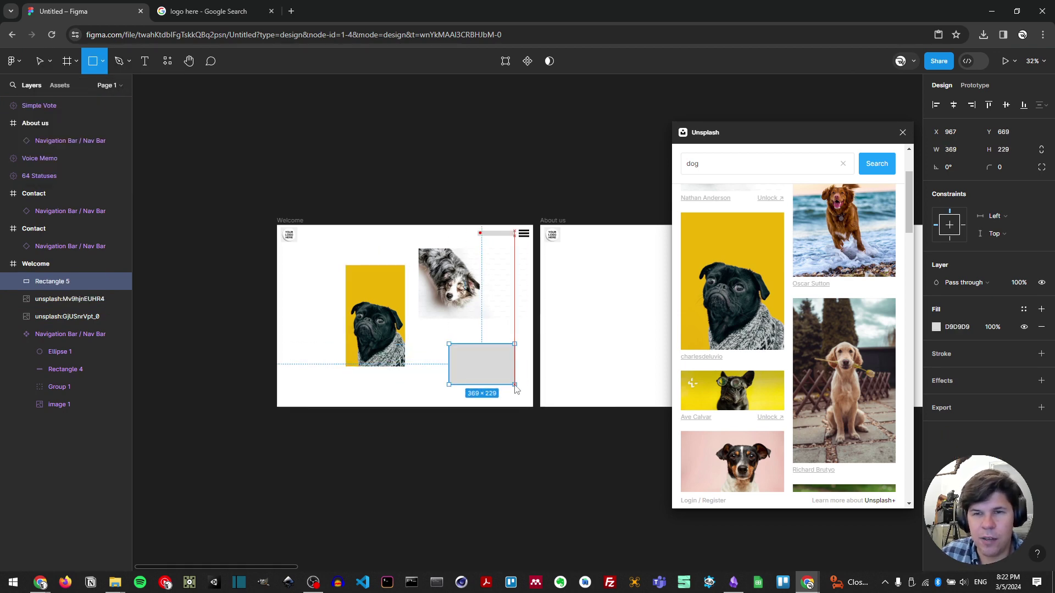
left_click(827, 394)
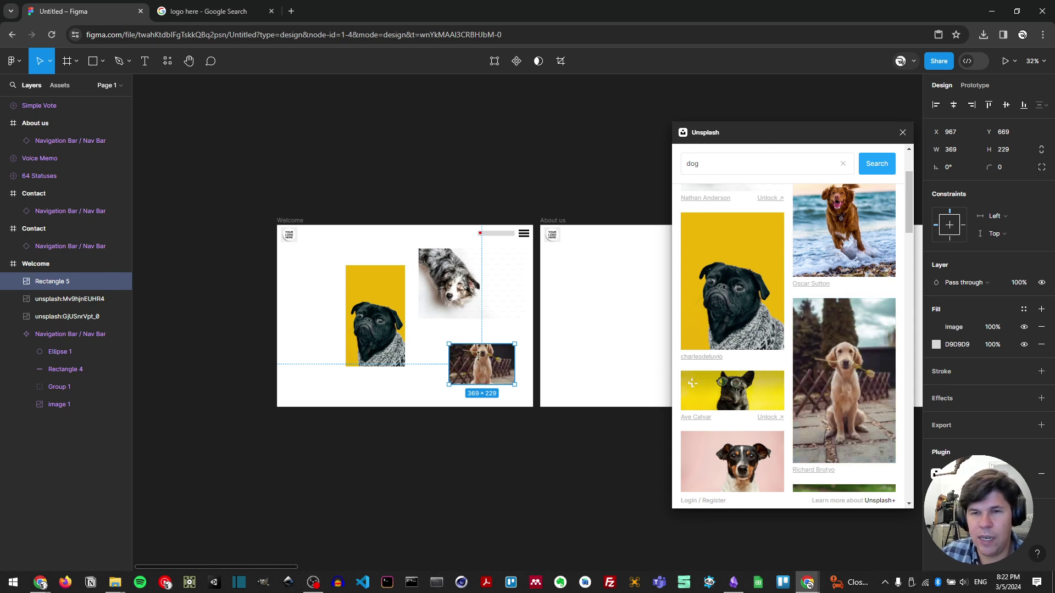
left_click(483, 334)
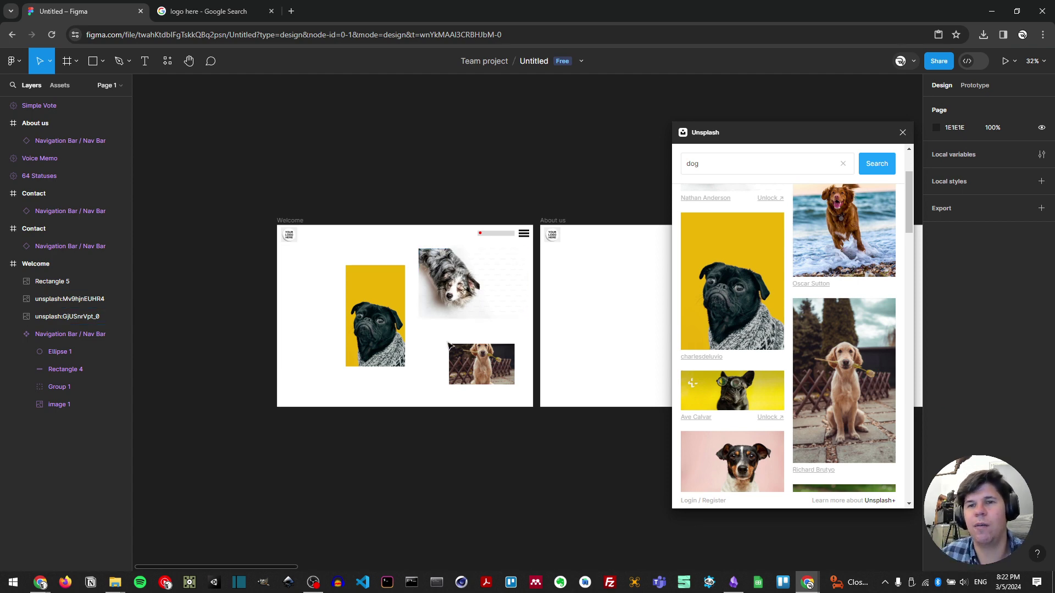
left_click_drag(319, 319, 299, 310)
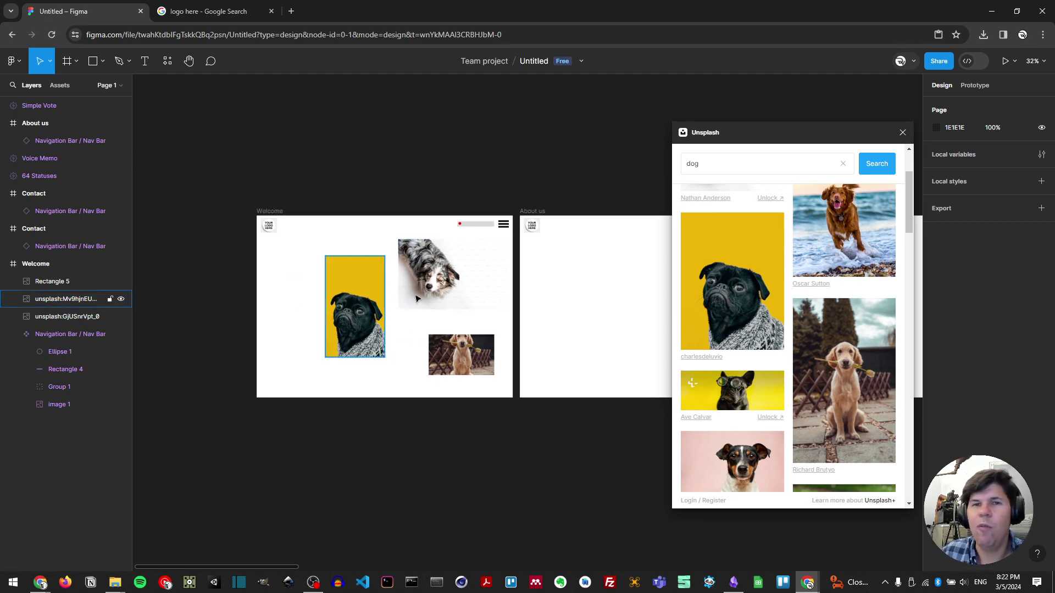
left_click(160, 68)
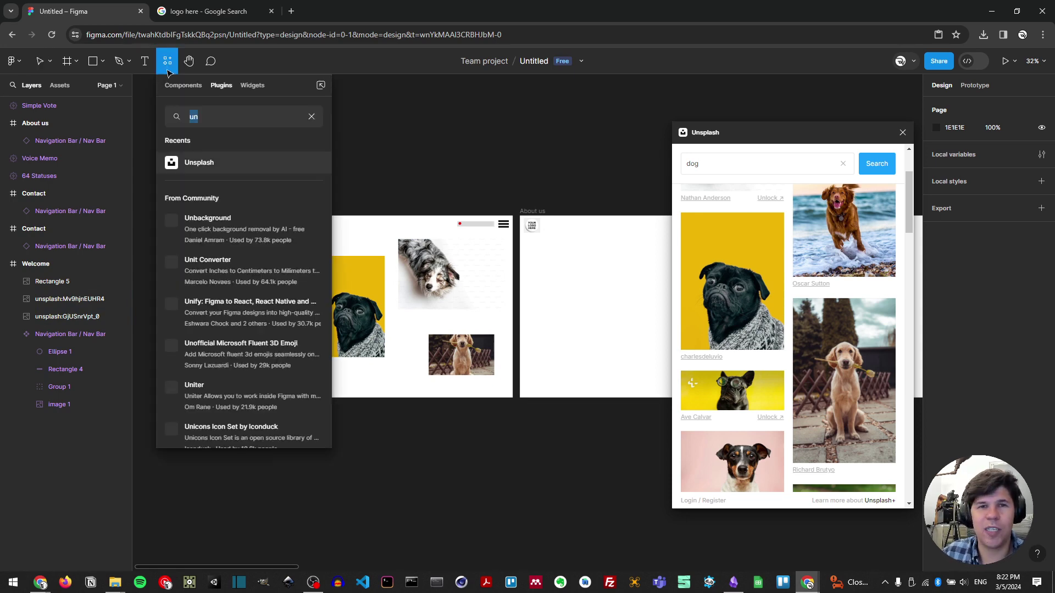
- Launch Iconify, open the Google Material Icons collection and search 'home'
left_click(201, 110)
type("ico")
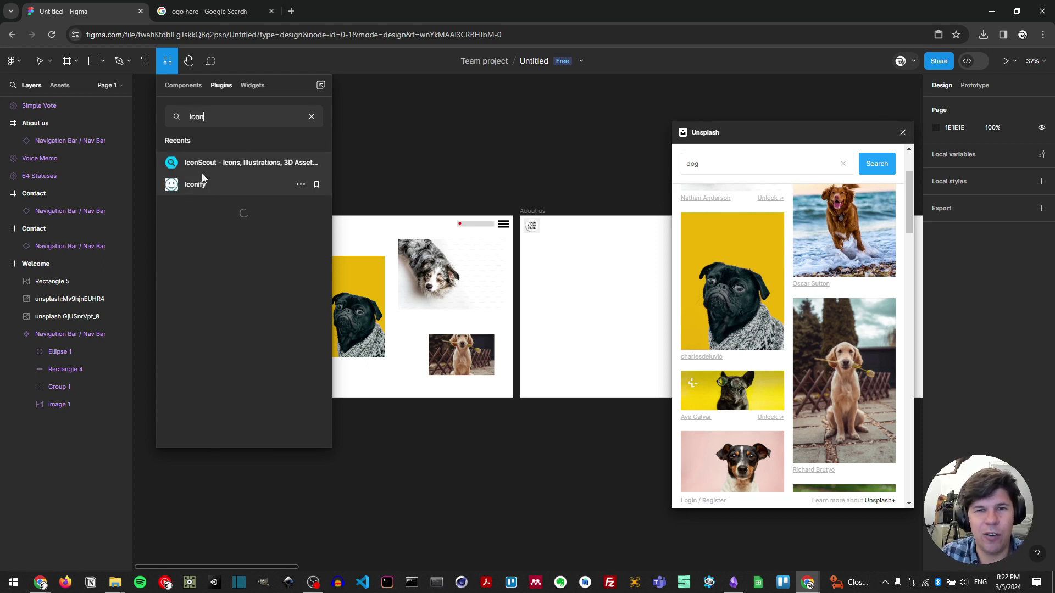
left_click(207, 187)
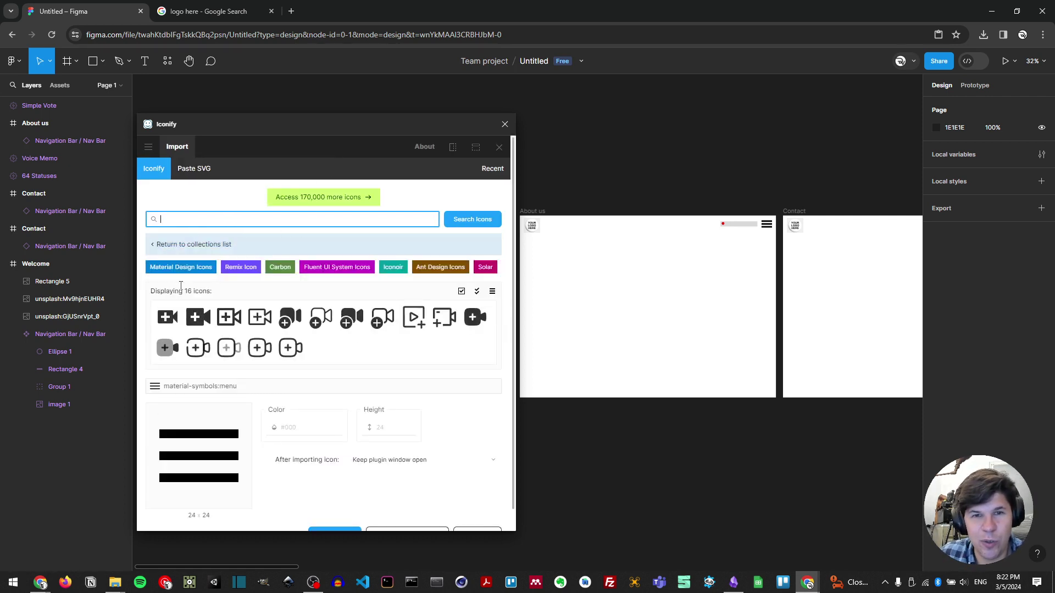
left_click(160, 245)
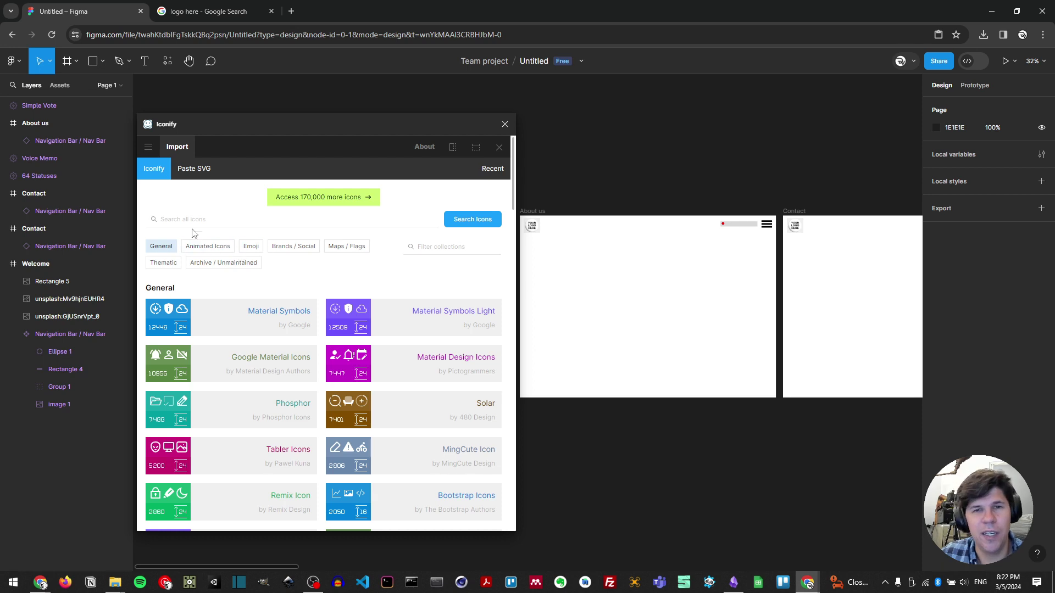
left_click(254, 361)
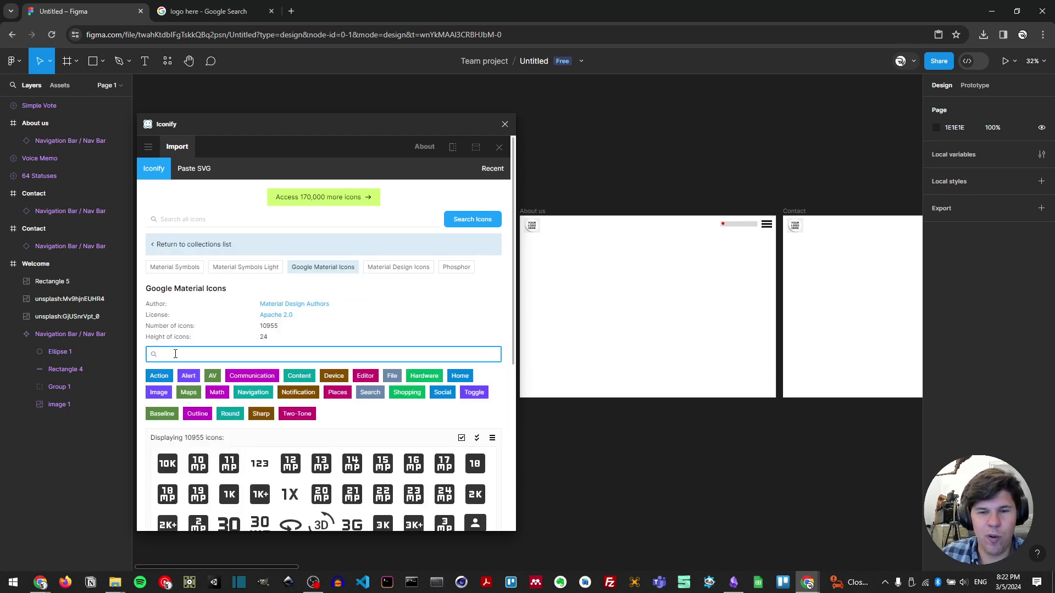
type("home")
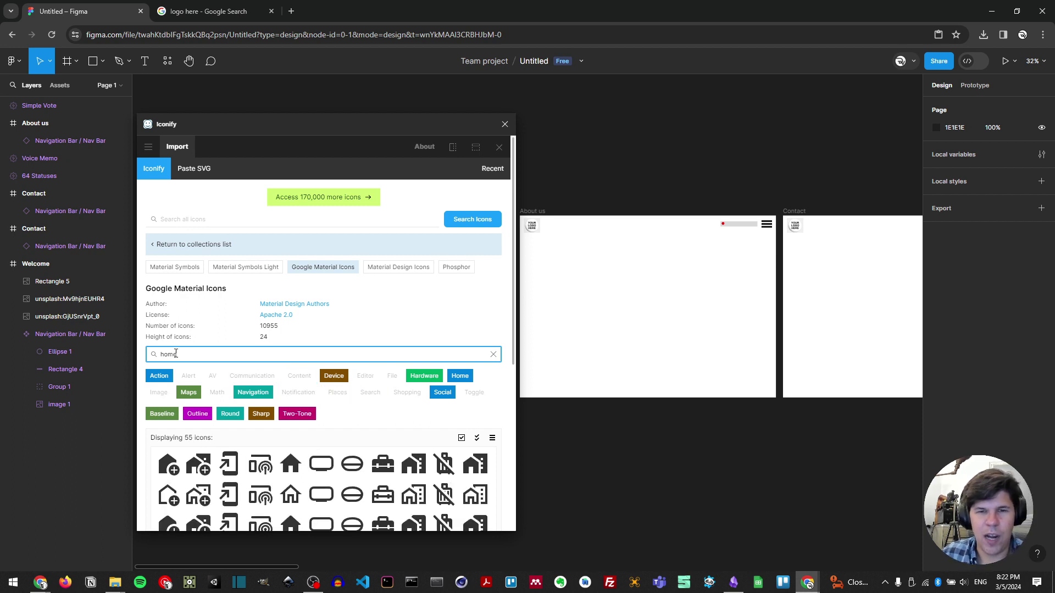
- Place the home icon below the logo in Welcome and enlarge it to 77×77
left_click_drag(290, 464, 544, 278)
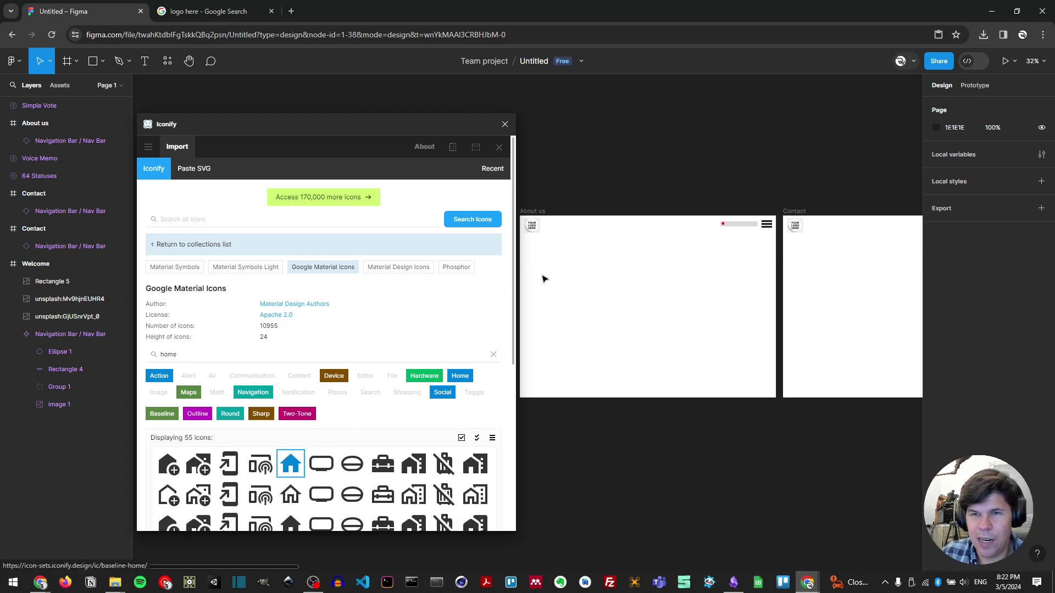
scroll(551, 264, "up", 6)
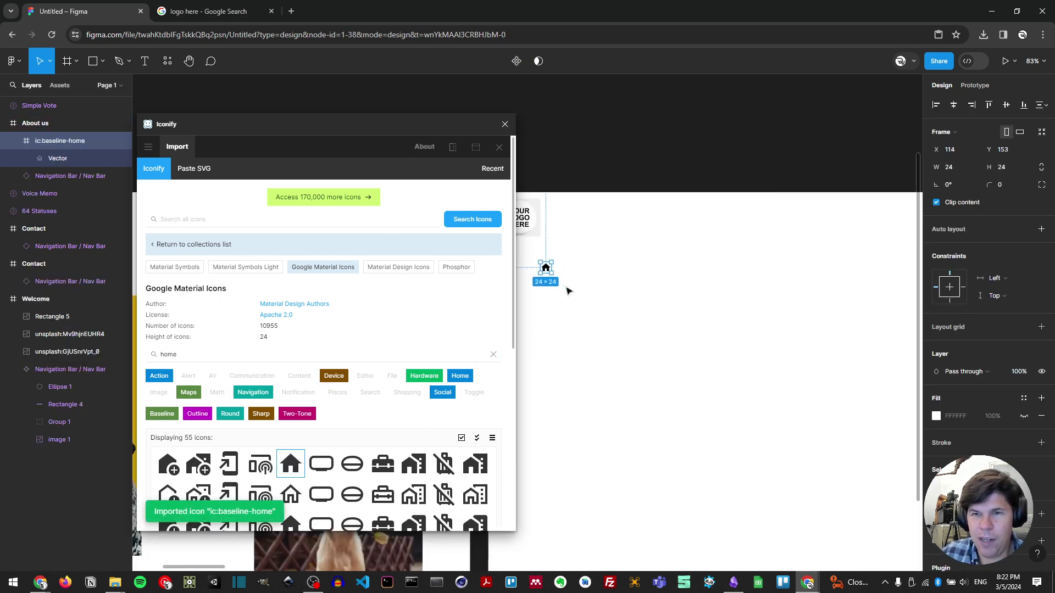
left_click_drag(694, 275, 905, 294)
scroll(826, 291, "down", 2)
scroll(777, 269, "up", 2)
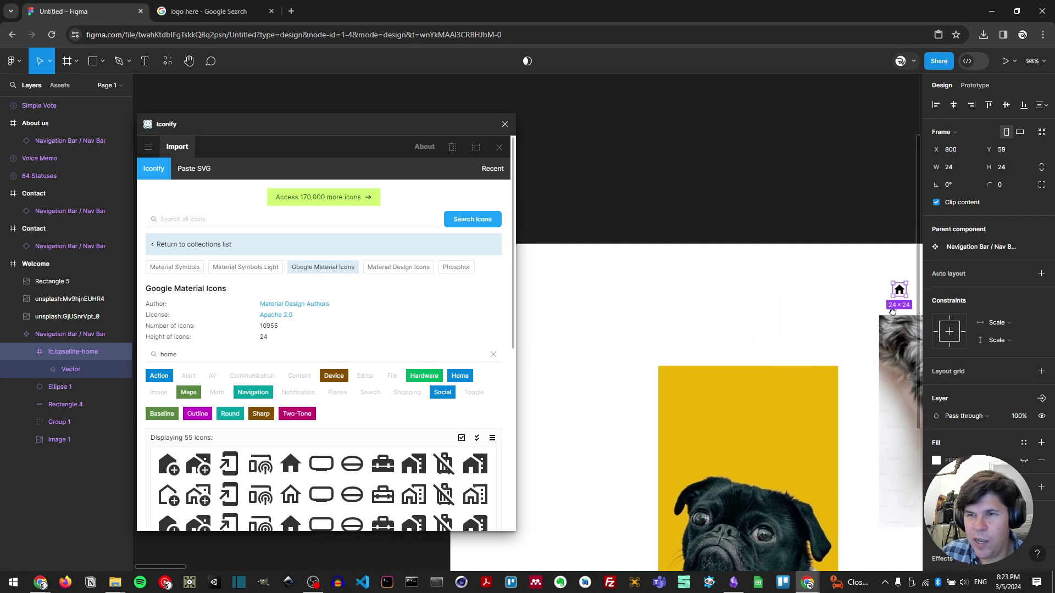
left_click_drag(835, 308, 558, 305)
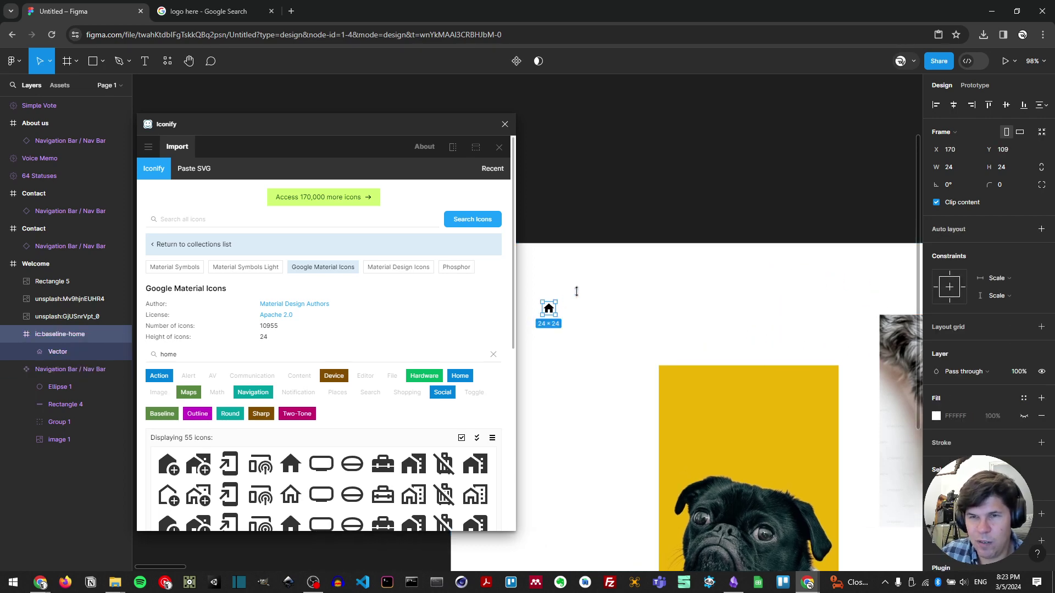
left_click_drag(558, 302, 675, 327)
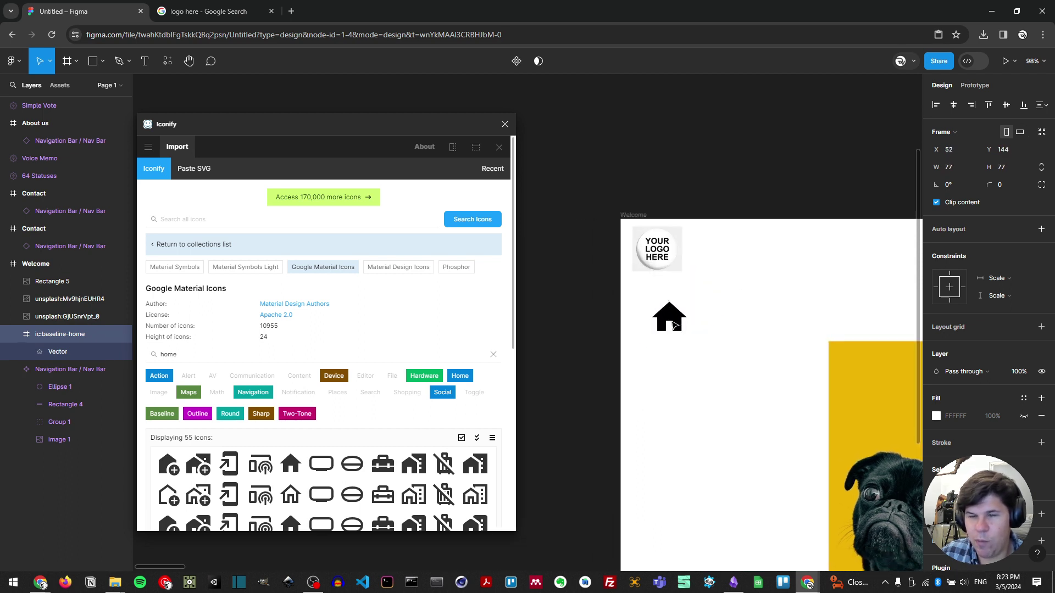
left_click(753, 337)
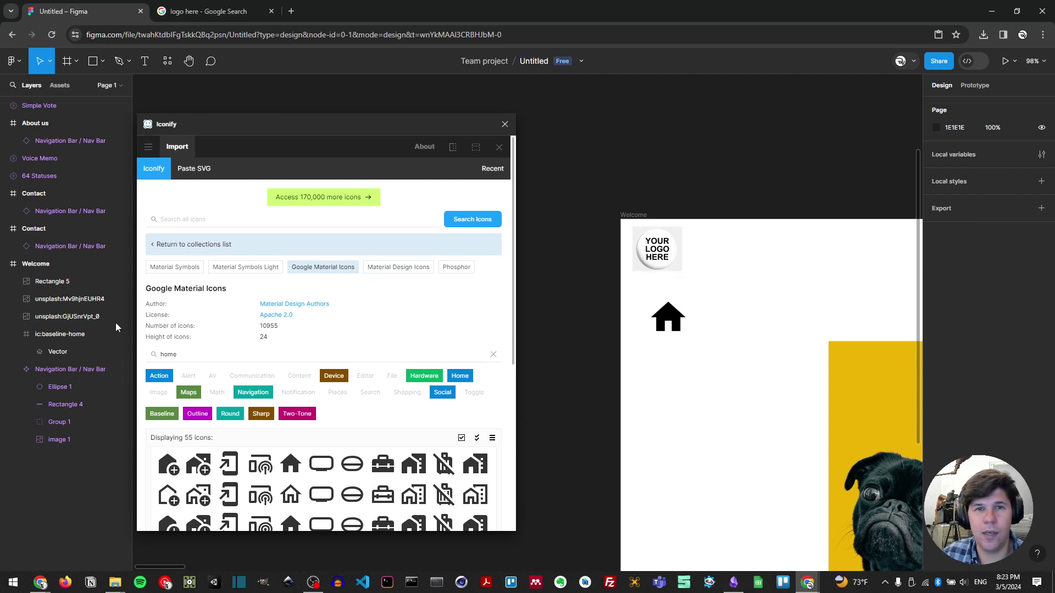
- Search all Iconify icons for 'menu'
scroll(277, 326, "down", 3)
scroll(245, 348, "up", 2)
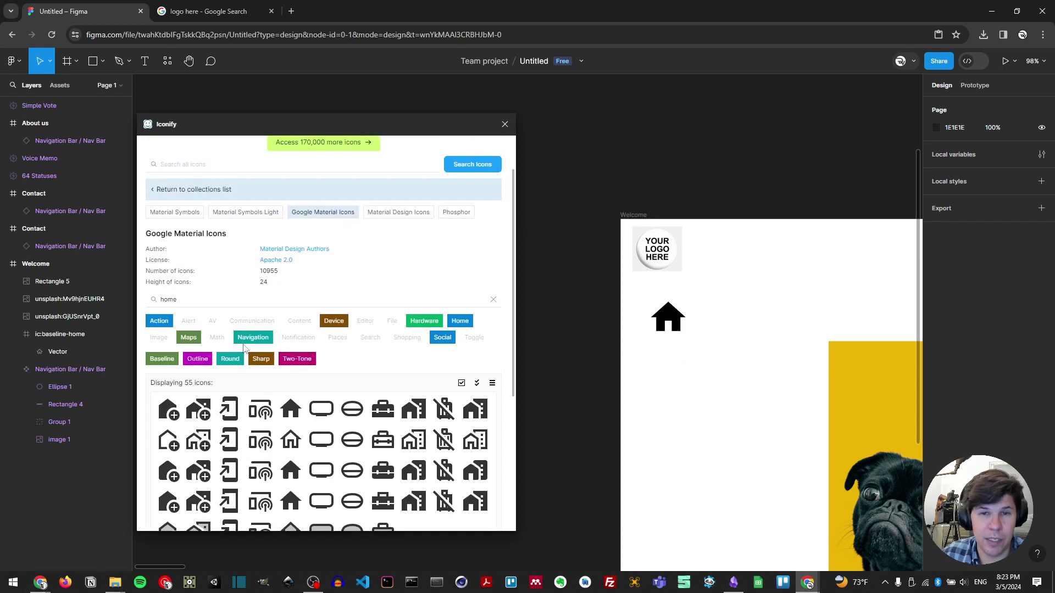
scroll(214, 251, "up", 2)
left_click(155, 220)
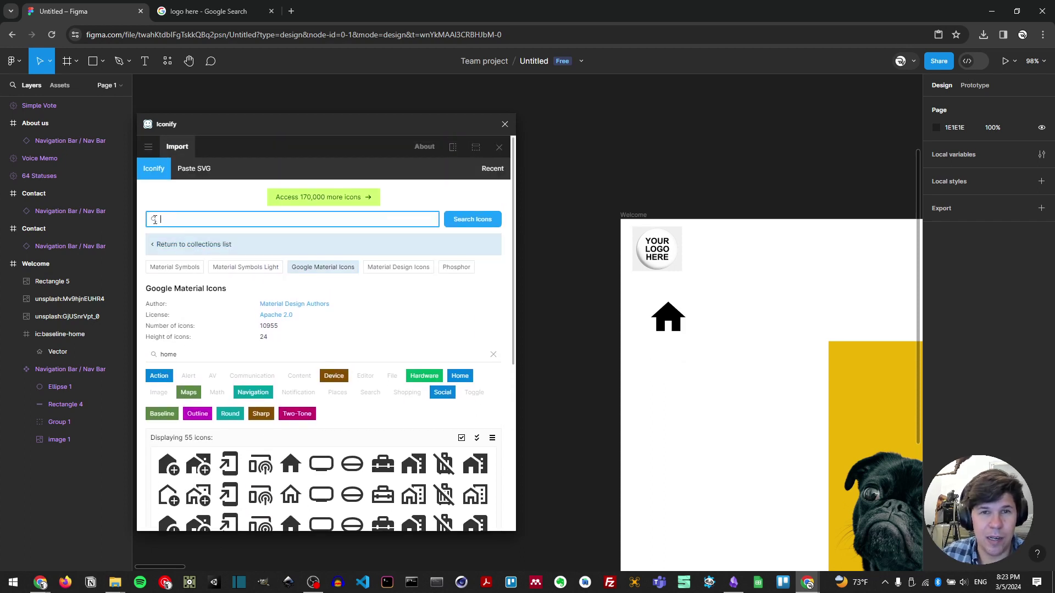
left_click(157, 250)
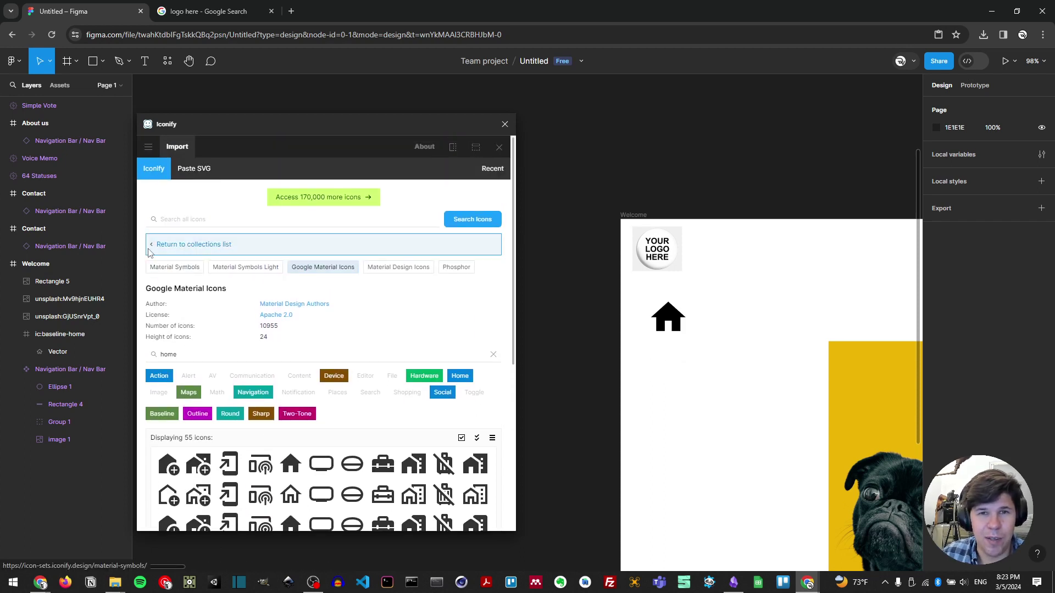
scroll(279, 376, "down", 10)
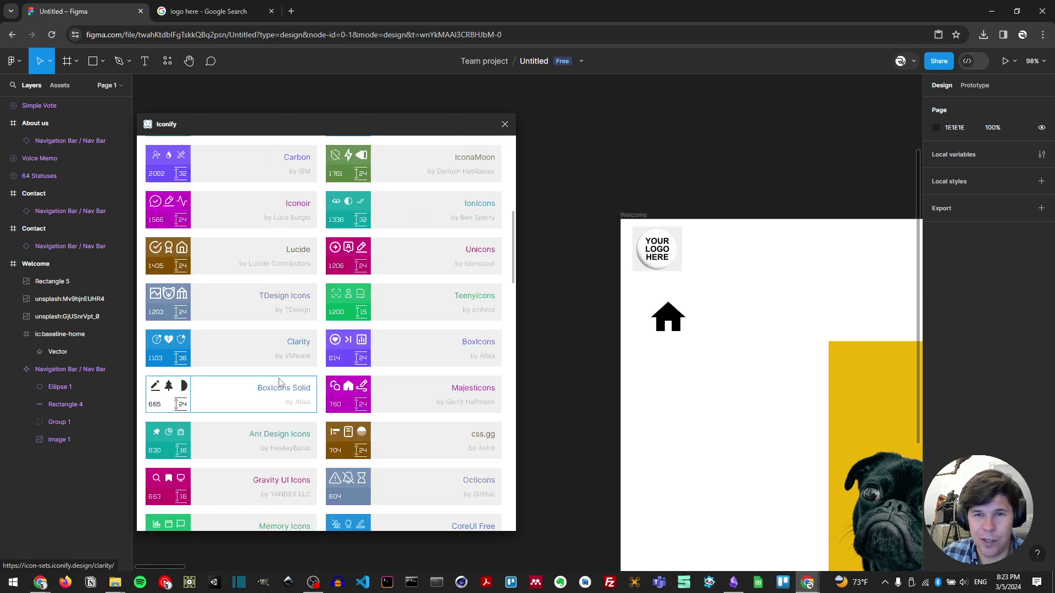
scroll(281, 384, "down", 8)
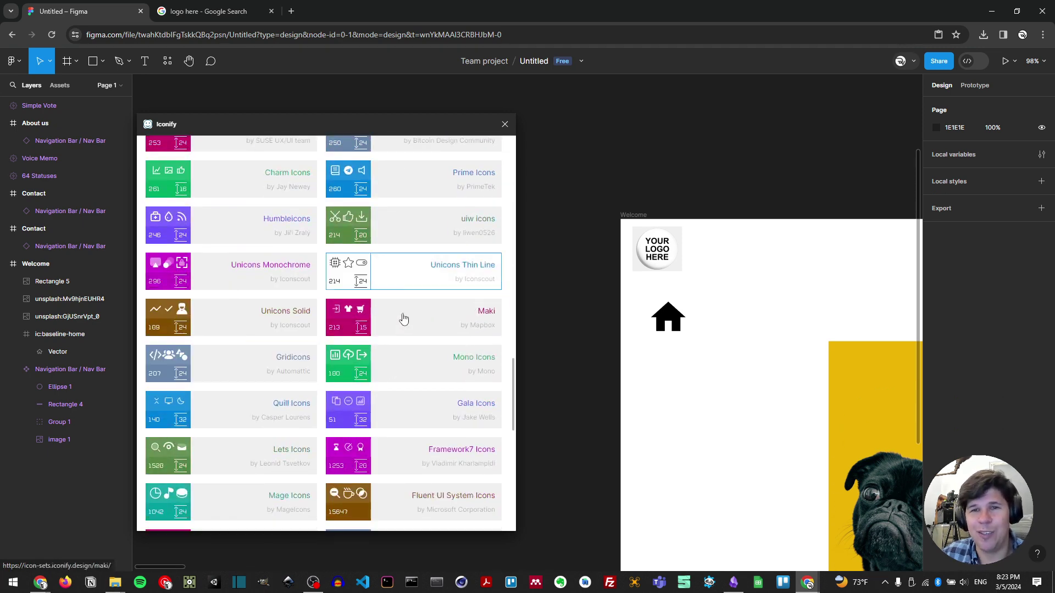
scroll(306, 326, "up", 10)
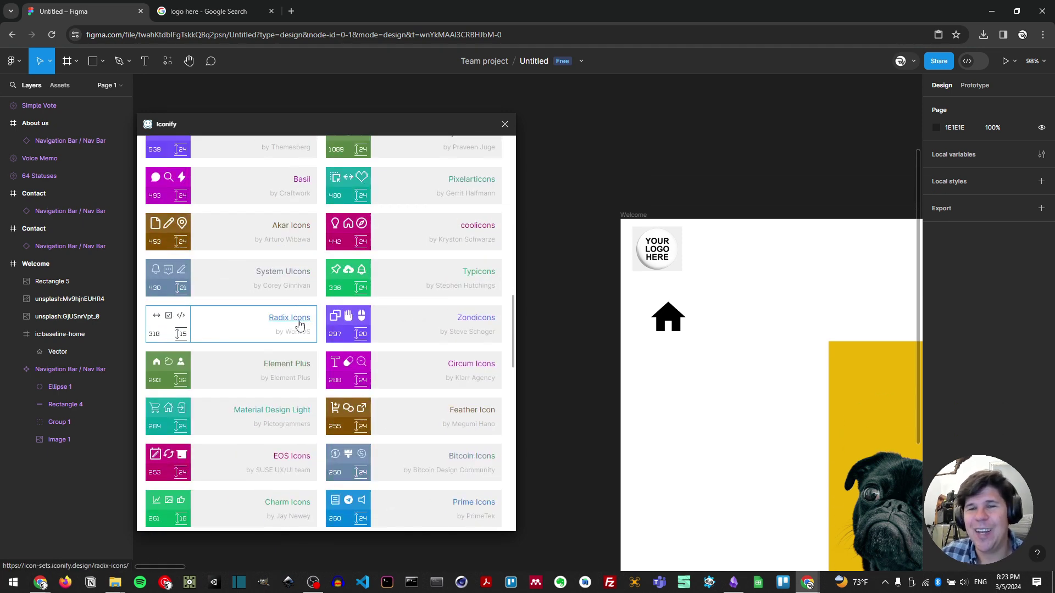
scroll(306, 327, "up", 7)
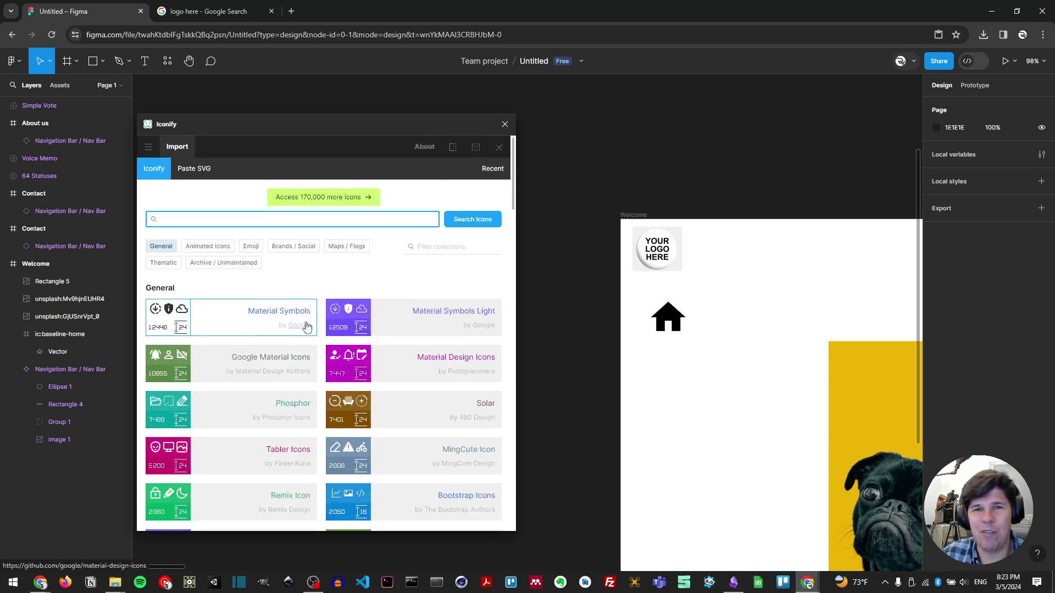
left_click(277, 218)
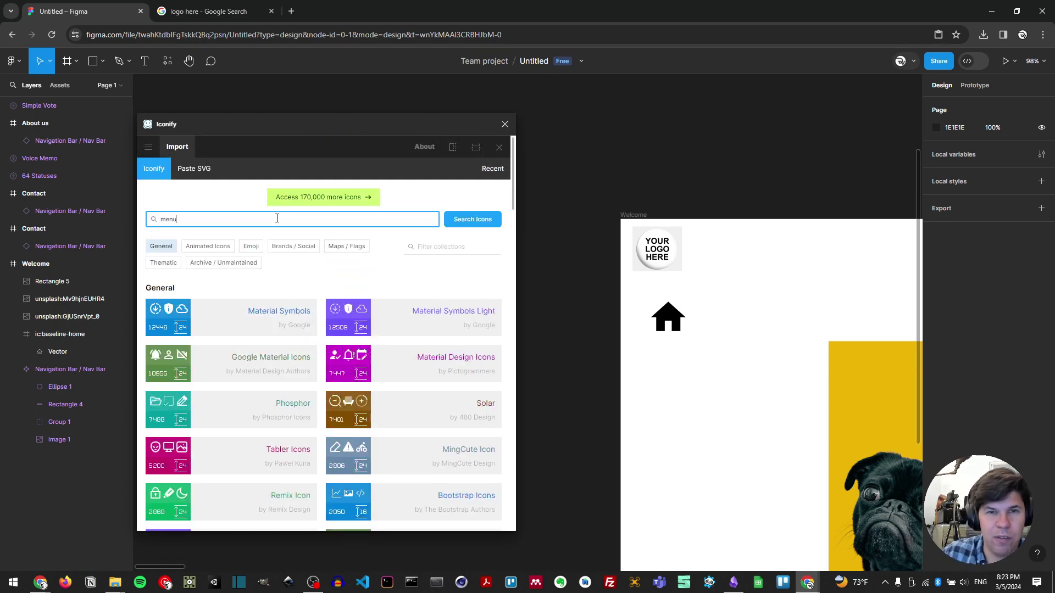
type("menu")
key("Return")
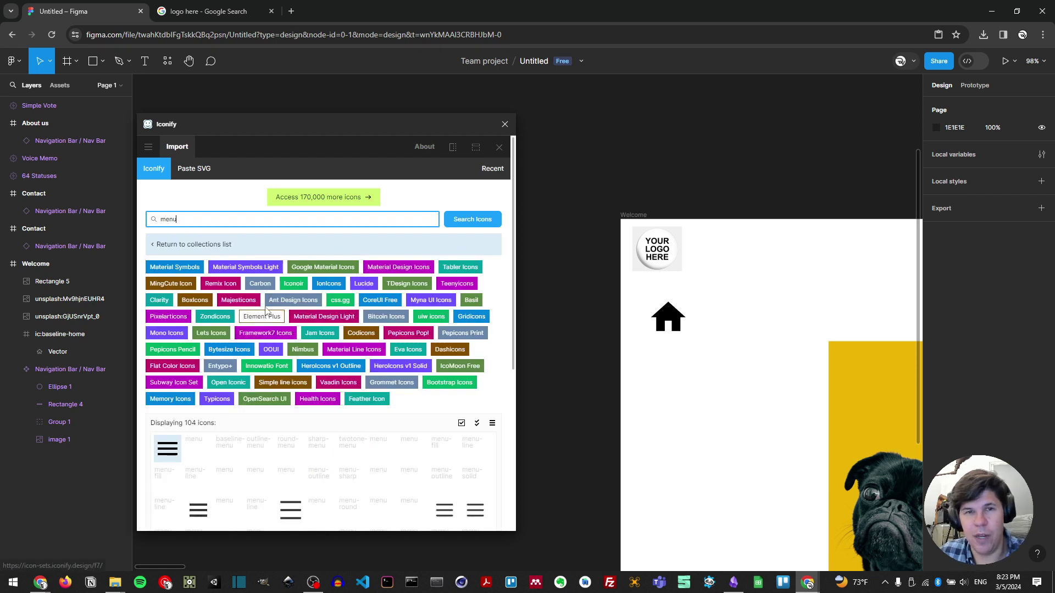
- Place the first menu icon, enlarge it to 101×101, and set it beside the nav bar's hamburger
scroll(231, 350, "down", 1)
left_click_drag(168, 393, 769, 301)
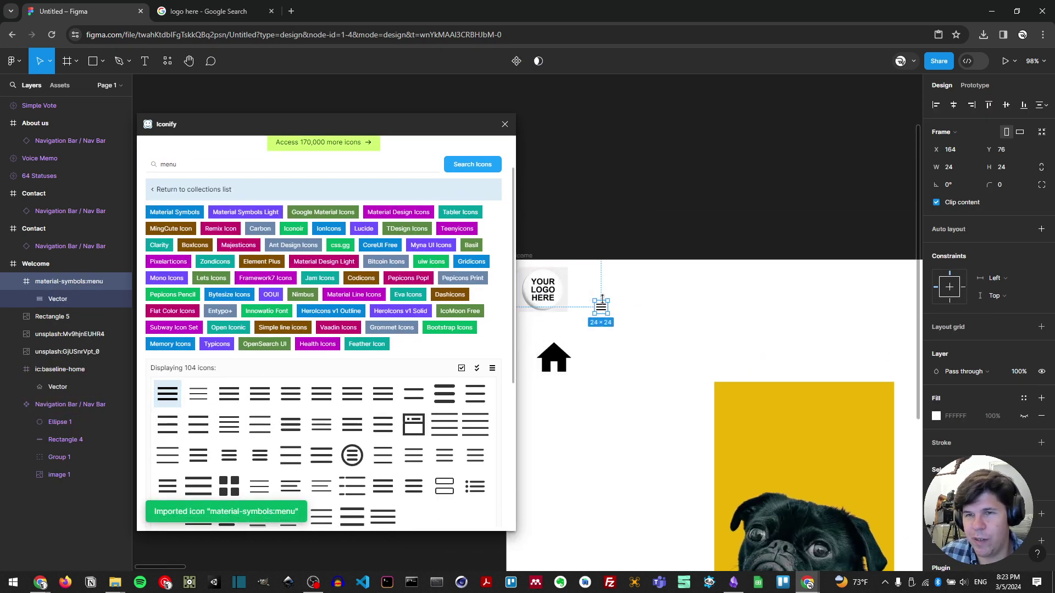
left_click_drag(608, 299, 653, 254)
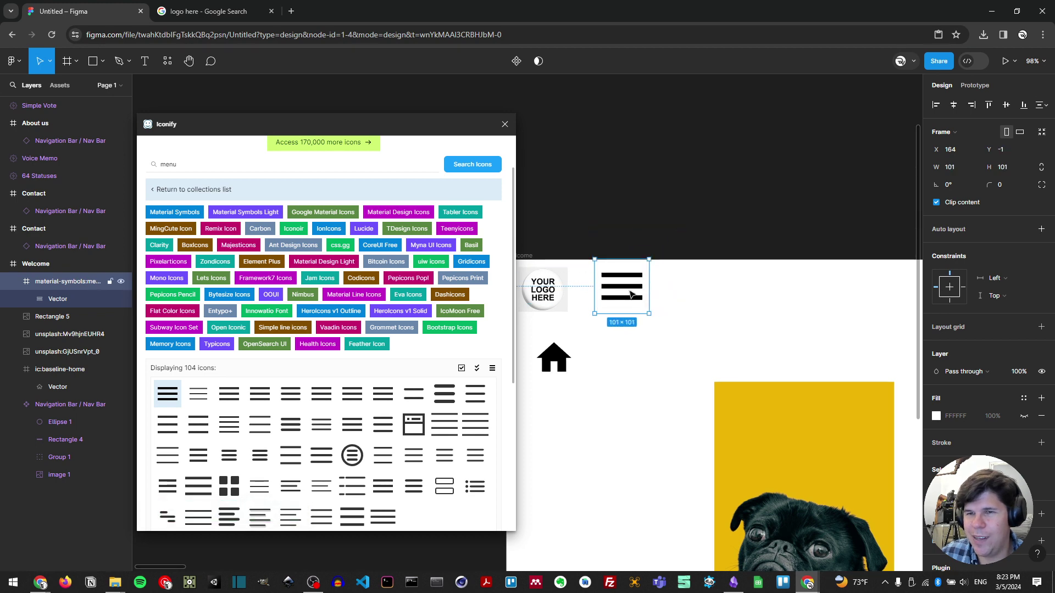
left_click_drag(632, 294, 861, 310)
scroll(860, 310, "down", 3)
left_click_drag(616, 309, 843, 326)
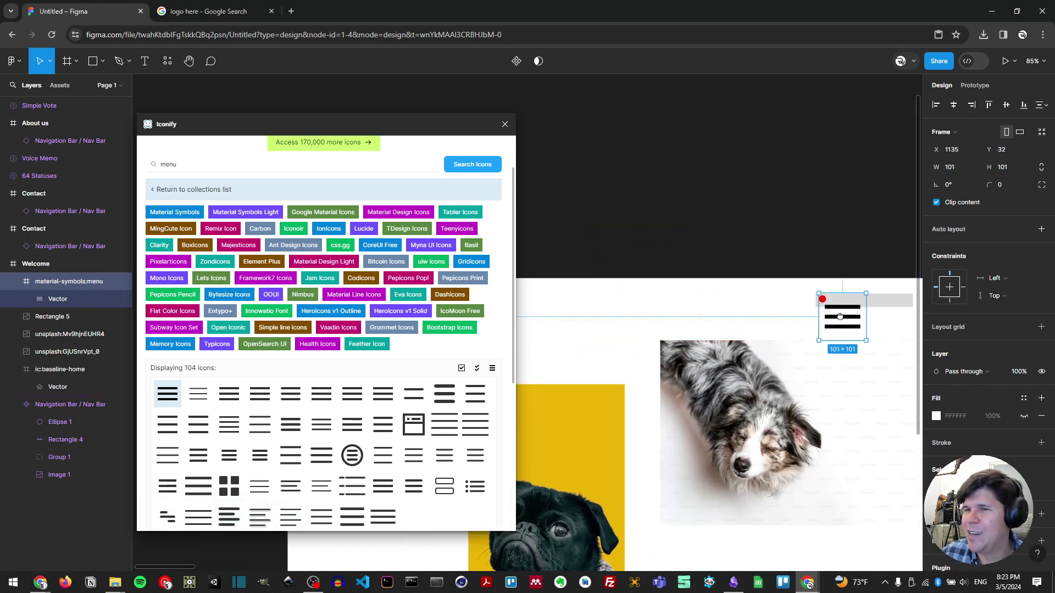
scroll(843, 325, "right", 5)
scroll(710, 356, "up", 2)
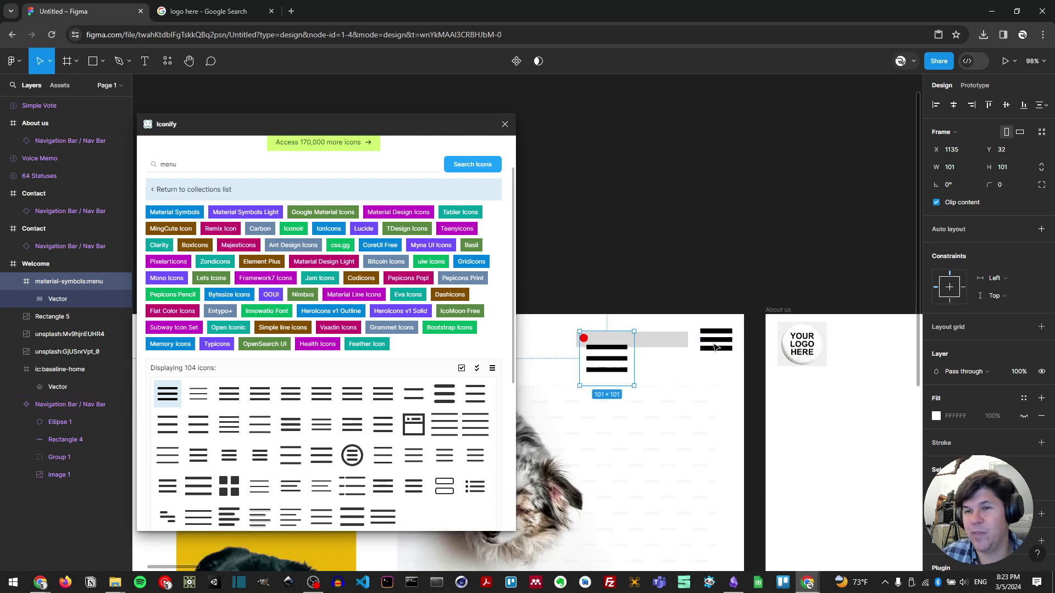
left_click_drag(622, 344, 732, 371)
scroll(731, 371, "up", 8)
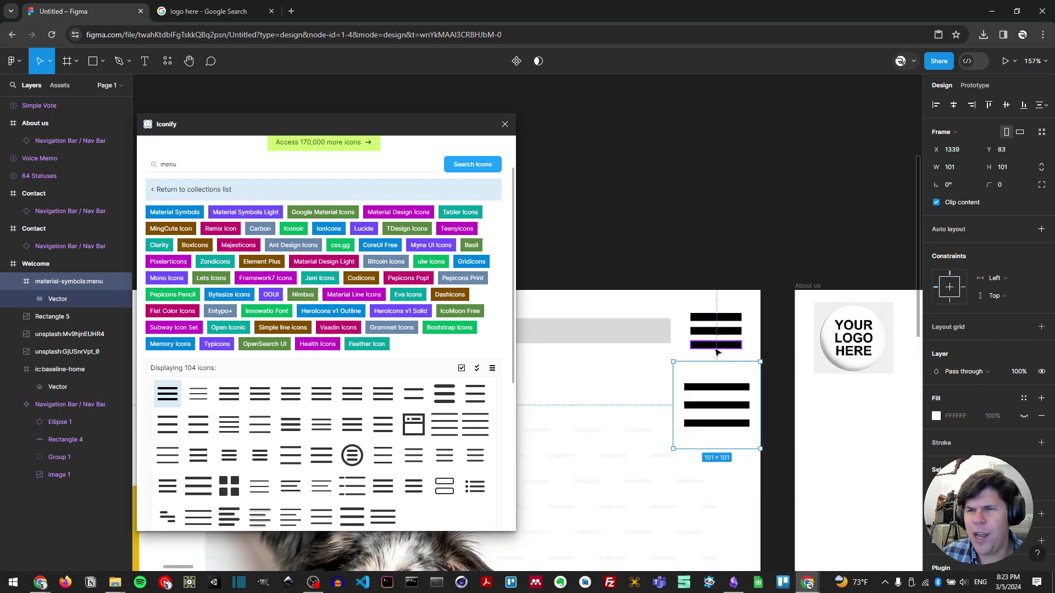
left_click(712, 307)
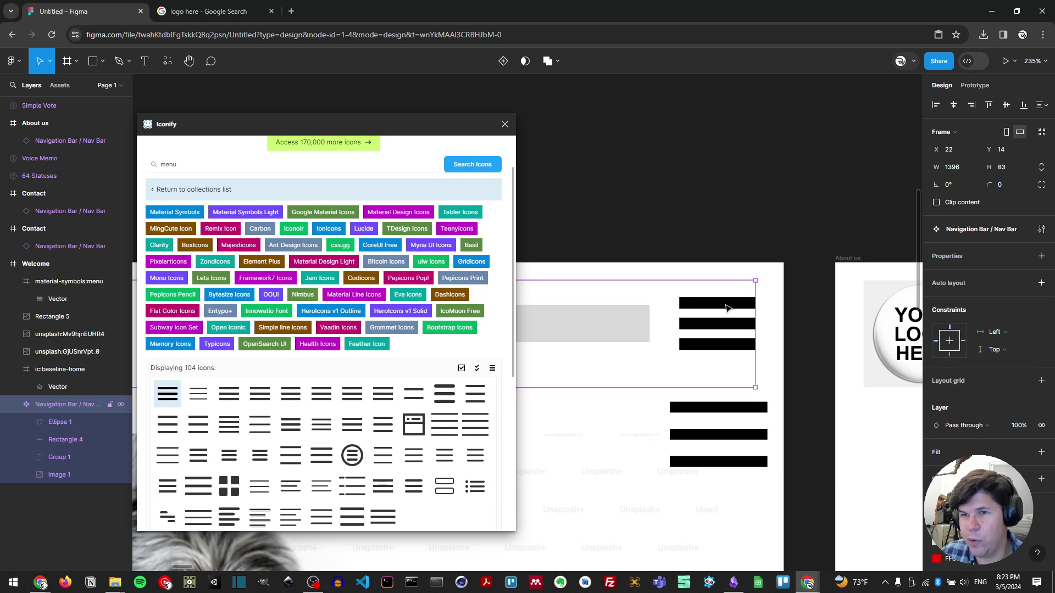
double_click(725, 308)
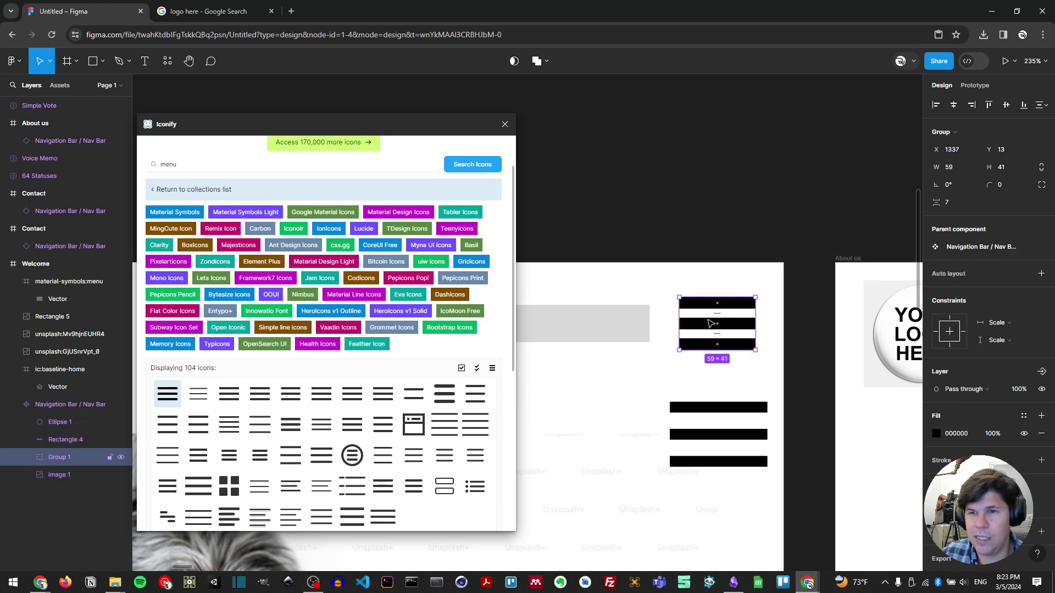
- Space the hamburger icon's three bars evenly in the vertical direction
double_click(713, 307)
left_click(696, 328, "shift")
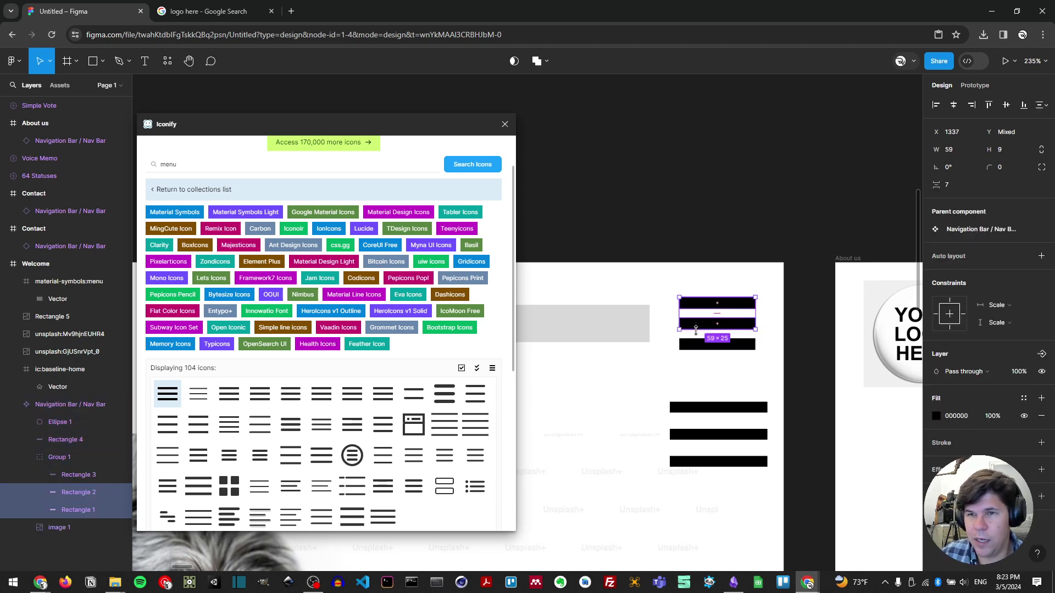
left_click(702, 346, "shift")
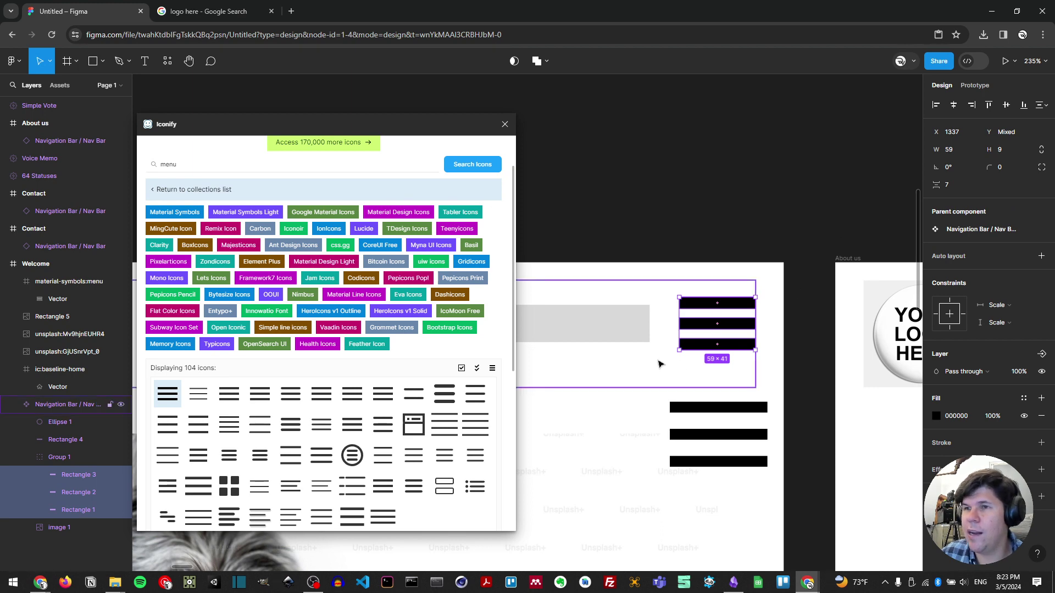
left_click(1042, 106)
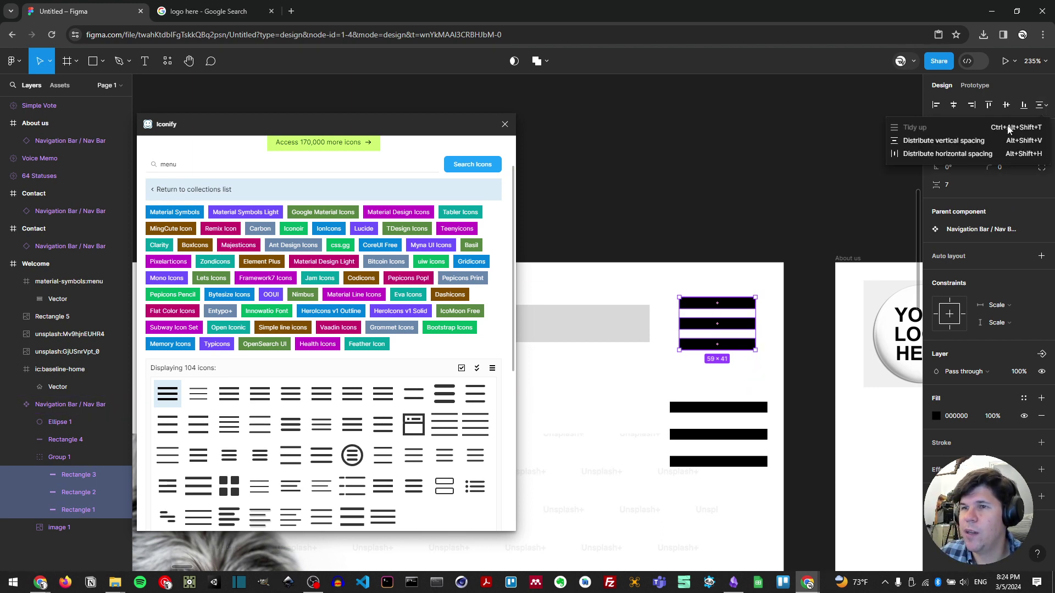
left_click(959, 146)
left_click(1042, 106)
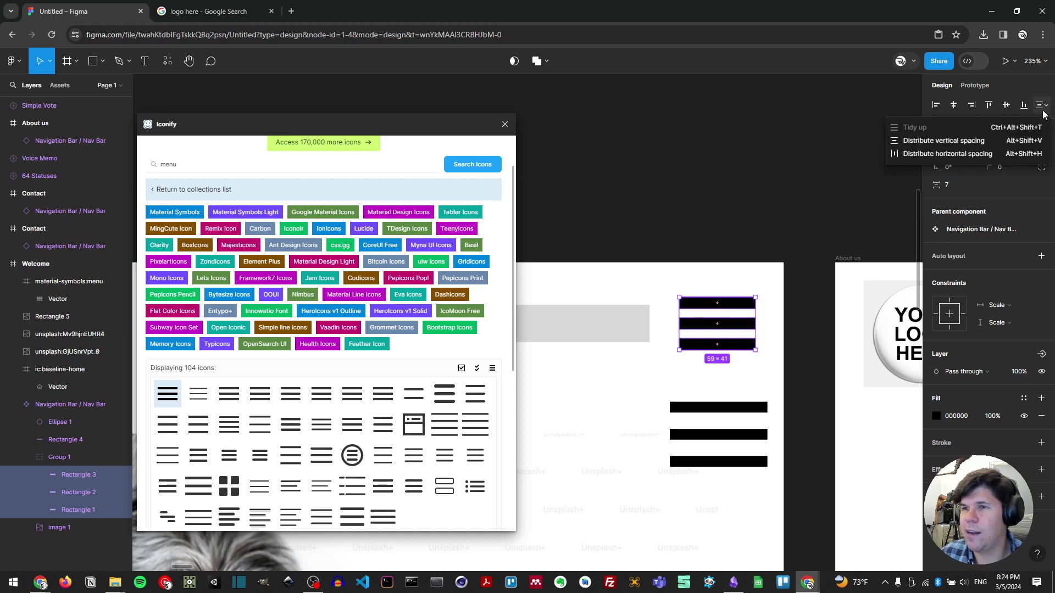
left_click(970, 159)
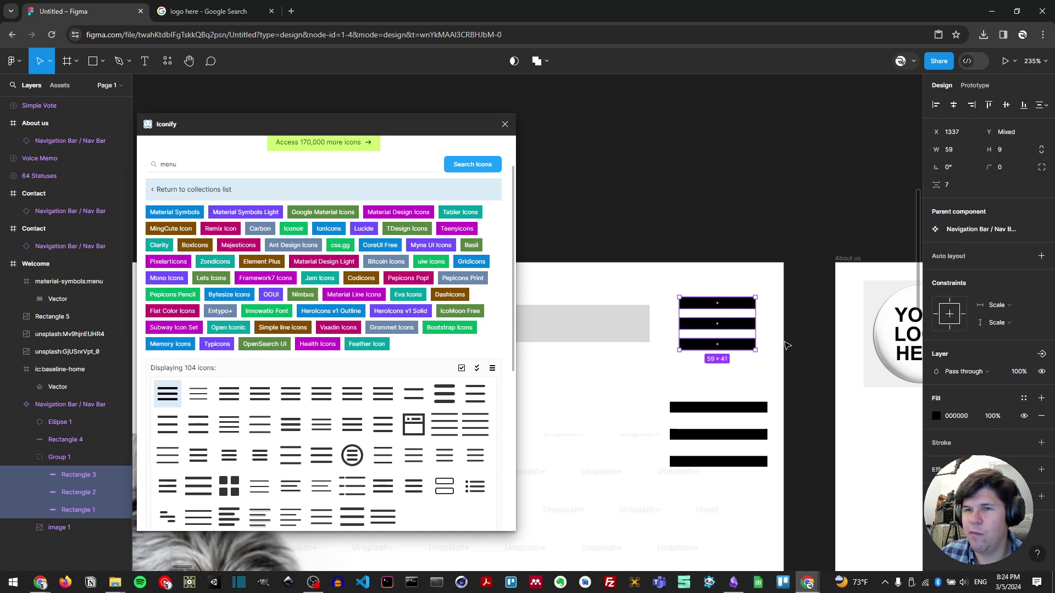
left_click(718, 356)
- Distribute the golden dog, yellow rectangle and grey dog horizontally and scale them to 1199×564
scroll(675, 356, "down", 10)
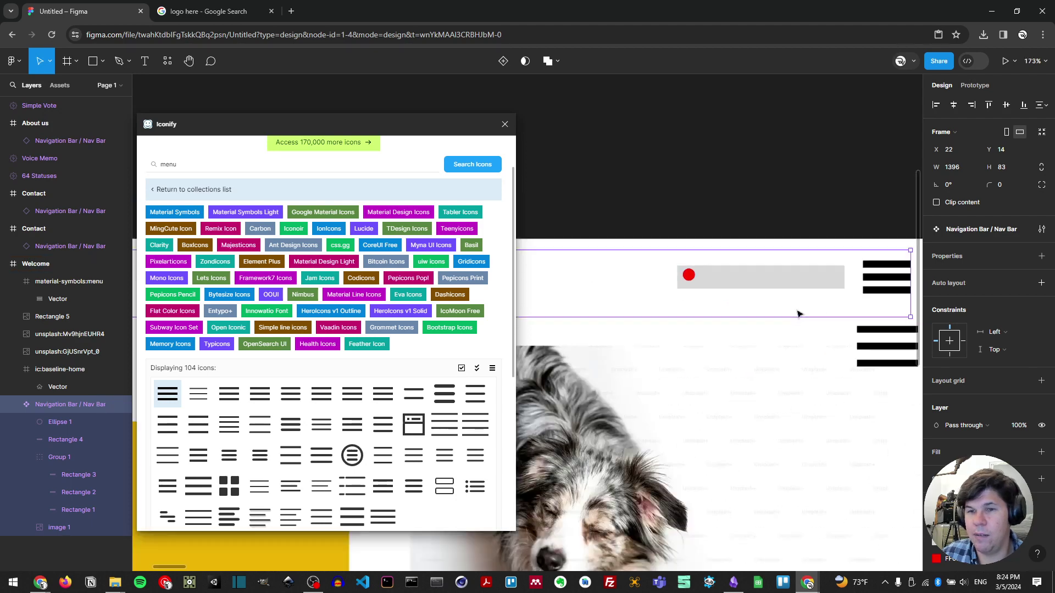
left_click_drag(896, 505, 582, 378)
left_click(715, 360, "shift")
left_click(863, 318, "shift")
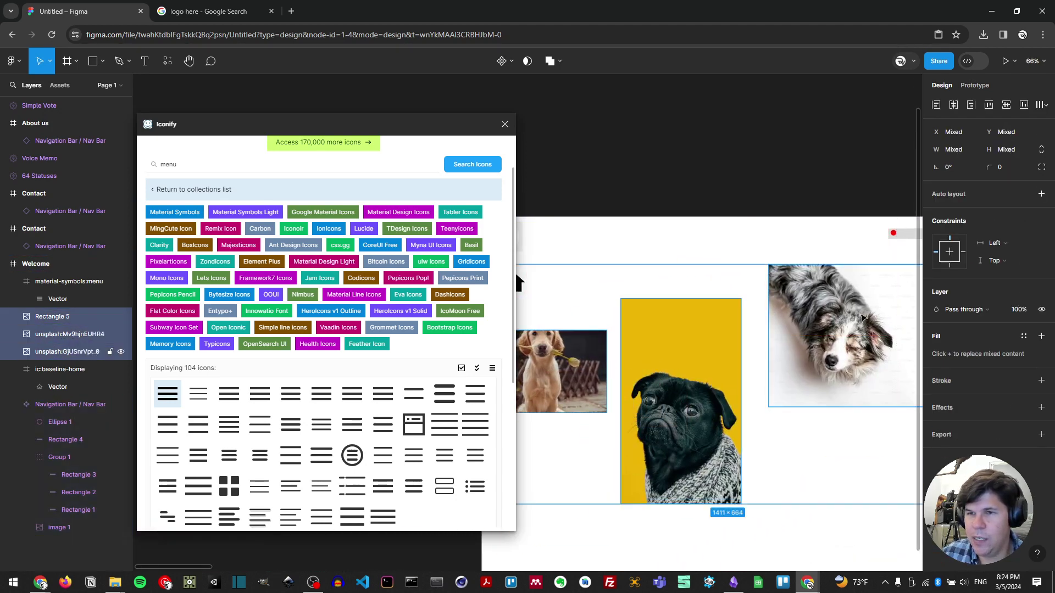
left_click(1040, 105)
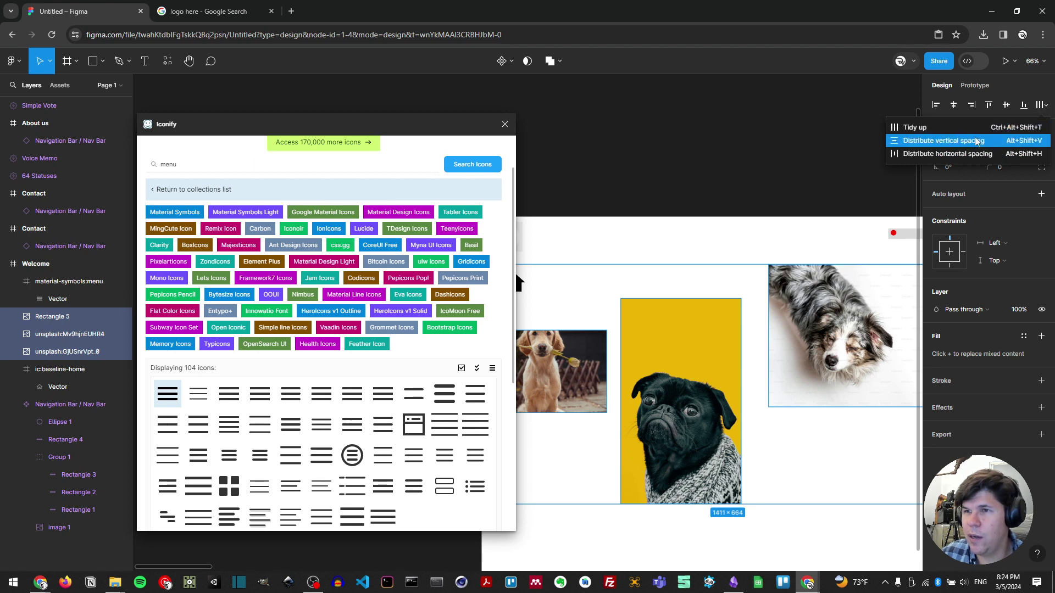
left_click(977, 154)
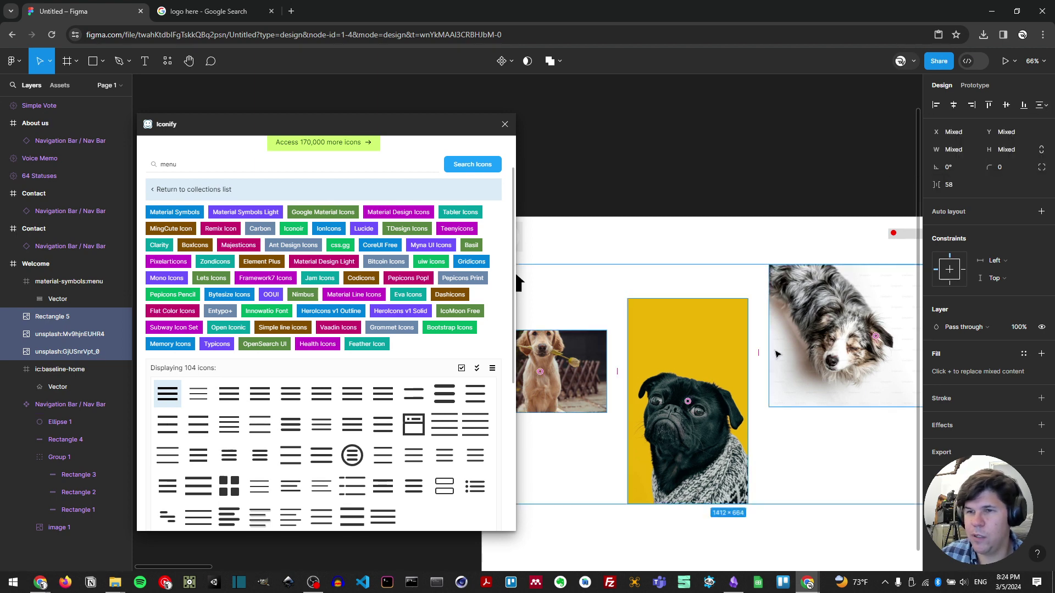
scroll(740, 344, "down", 3)
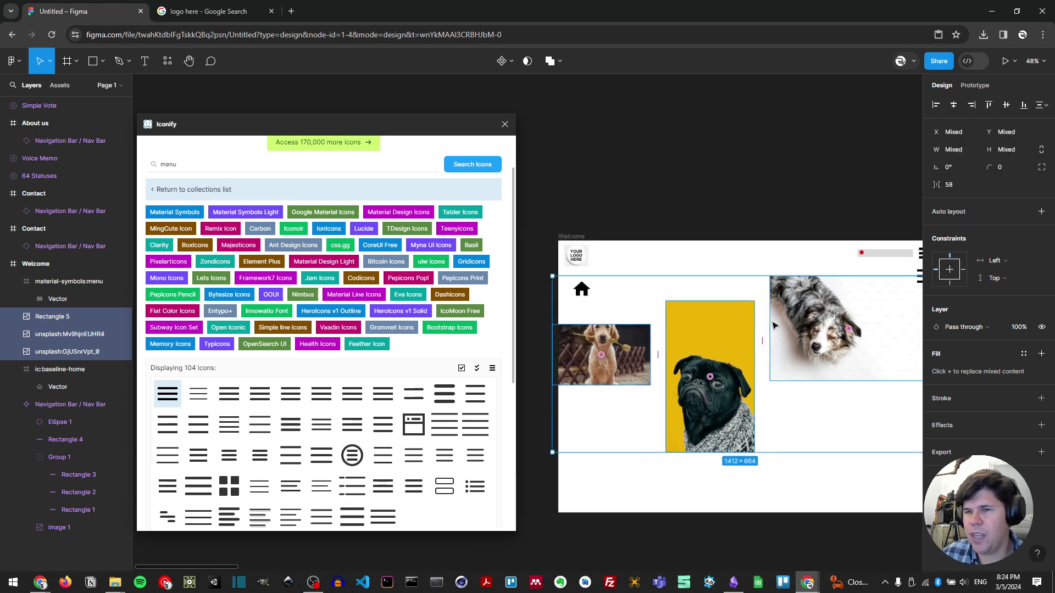
left_click_drag(561, 278, 619, 322)
left_click(710, 304)
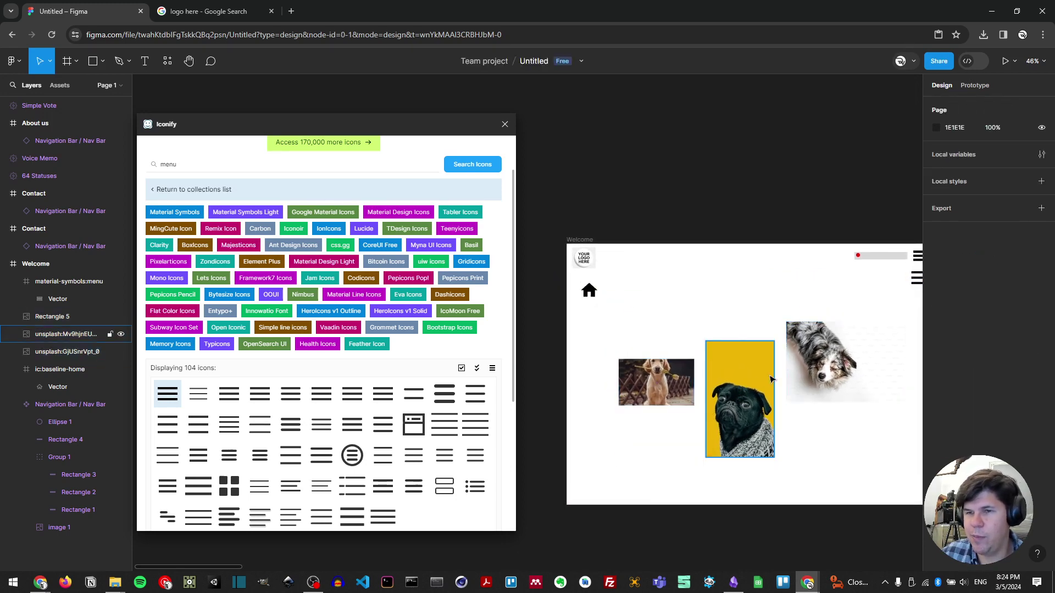
left_click(505, 124)
- Launch Blush and place the Hyperspace male floating astronaut on the canvas
left_click(169, 63)
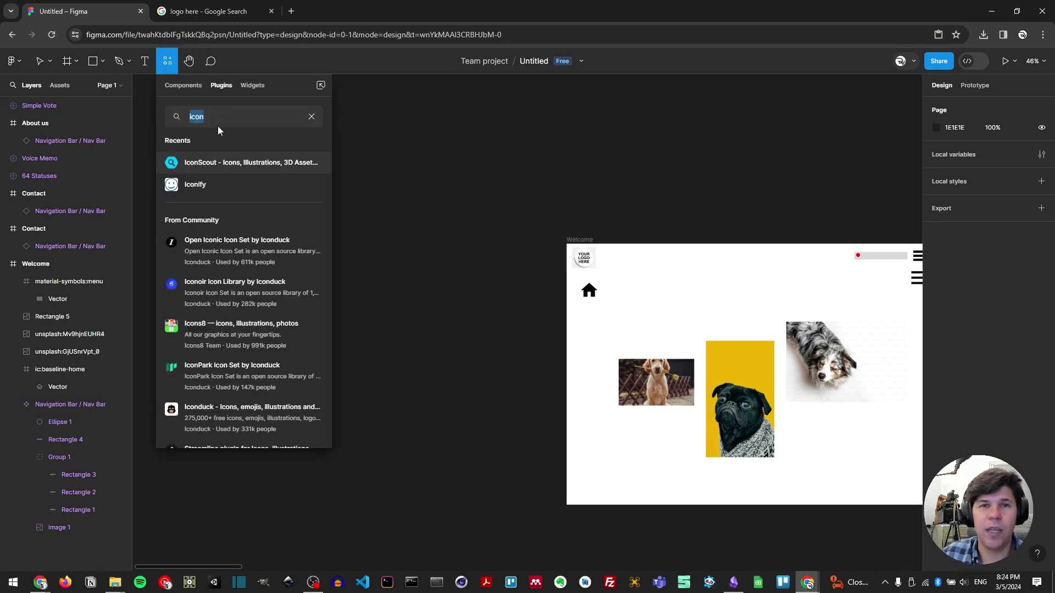
type("blush")
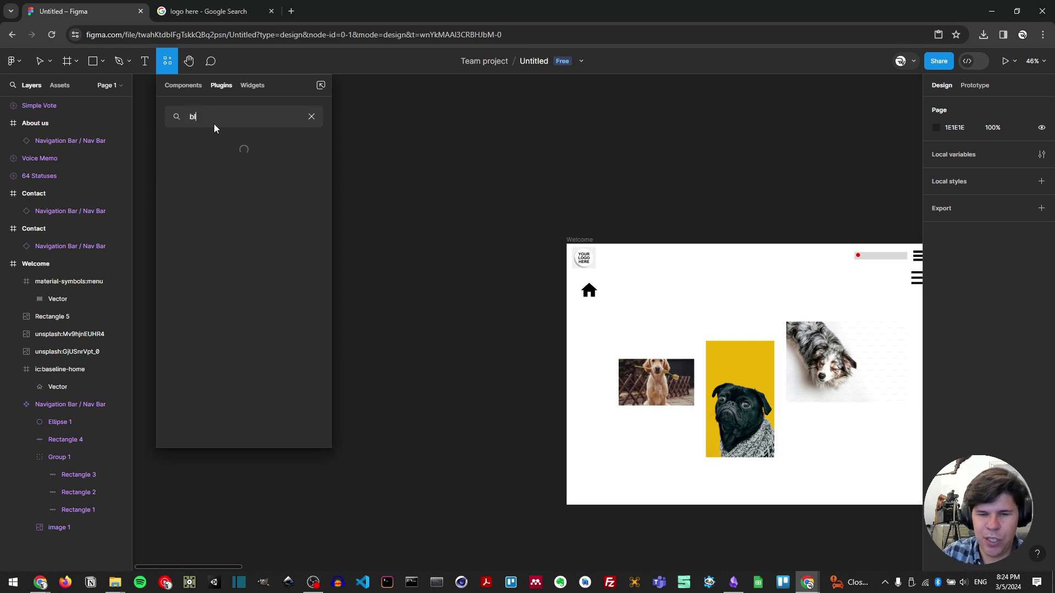
left_click(197, 164)
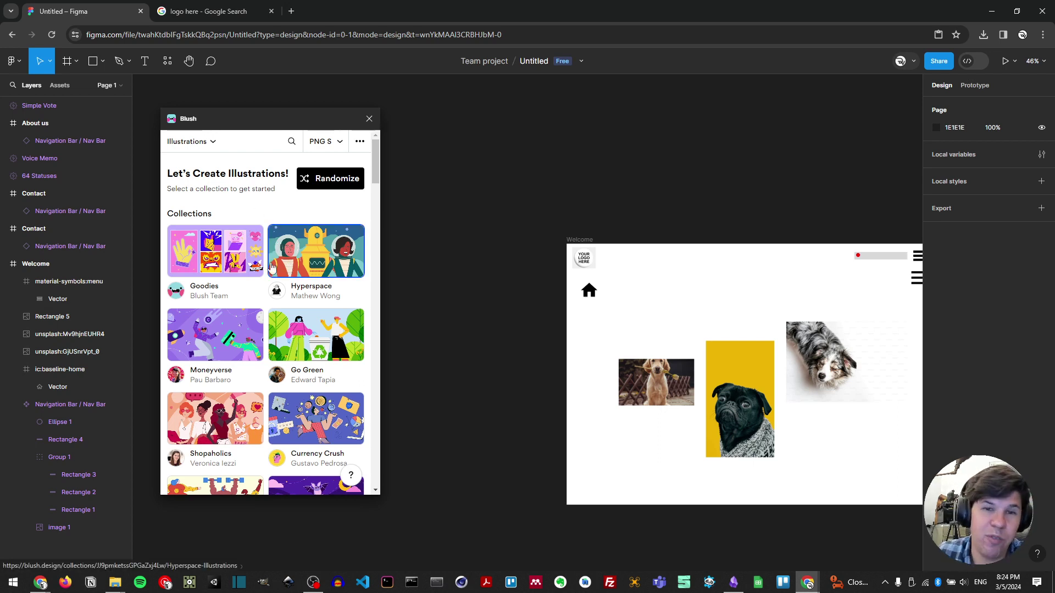
scroll(272, 266, "down", 1)
scroll(308, 264, "up", 1)
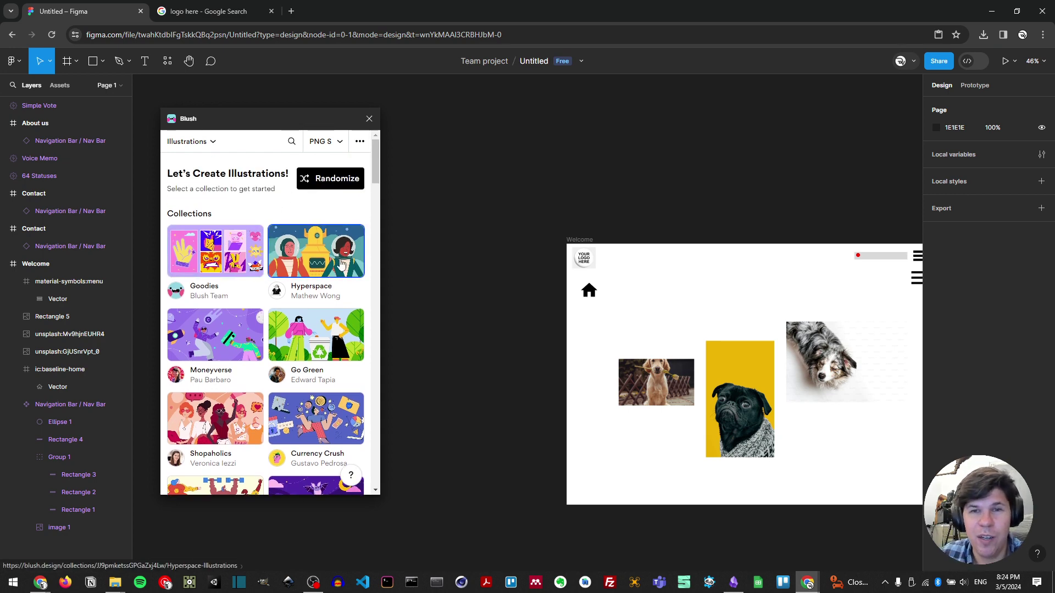
left_click(312, 262)
scroll(229, 286, "down", 3)
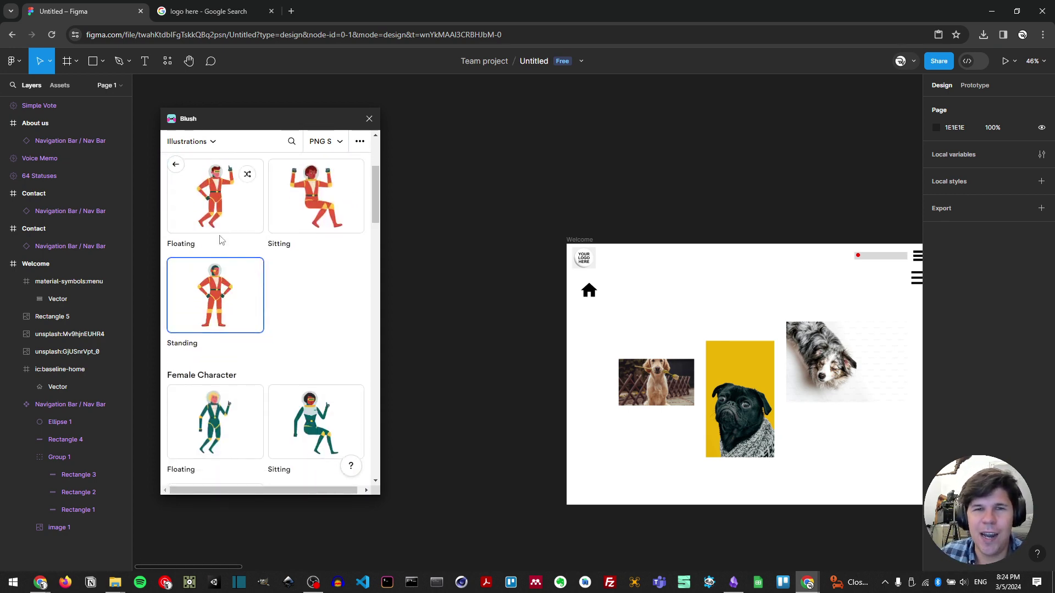
scroll(242, 263, "up", 3)
scroll(231, 256, "down", 3)
scroll(231, 256, "up", 3)
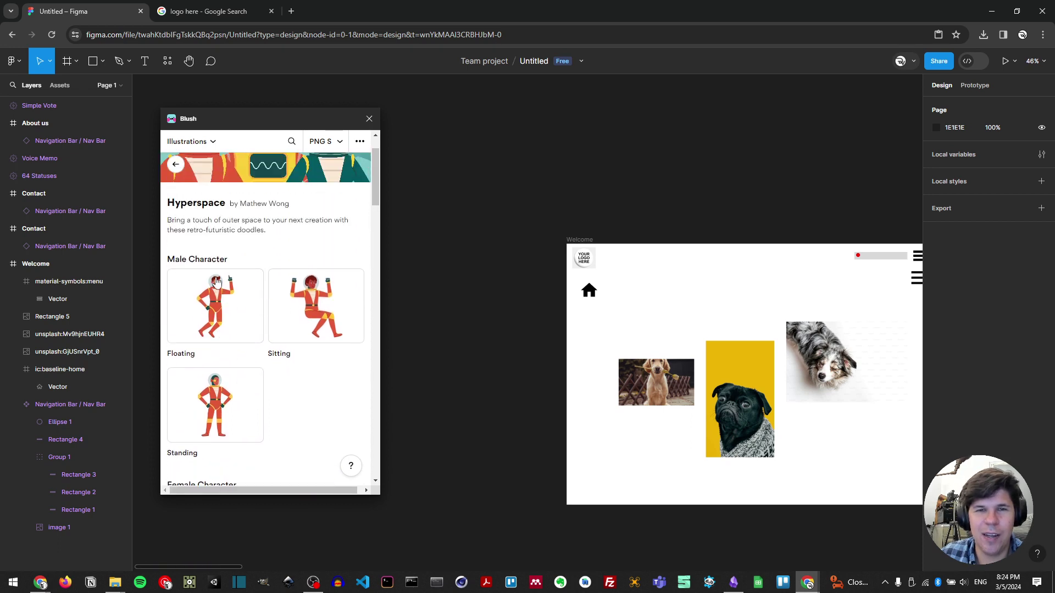
left_click(220, 308)
- Move the astronaut into the Welcome frame and shrink it to 1063×669
left_click_drag(590, 249, 803, 303)
left_click_drag(546, 250, 670, 331)
left_click_drag(794, 389, 723, 333)
scroll(723, 333, "up", 3)
scroll(723, 334, "up", 3)
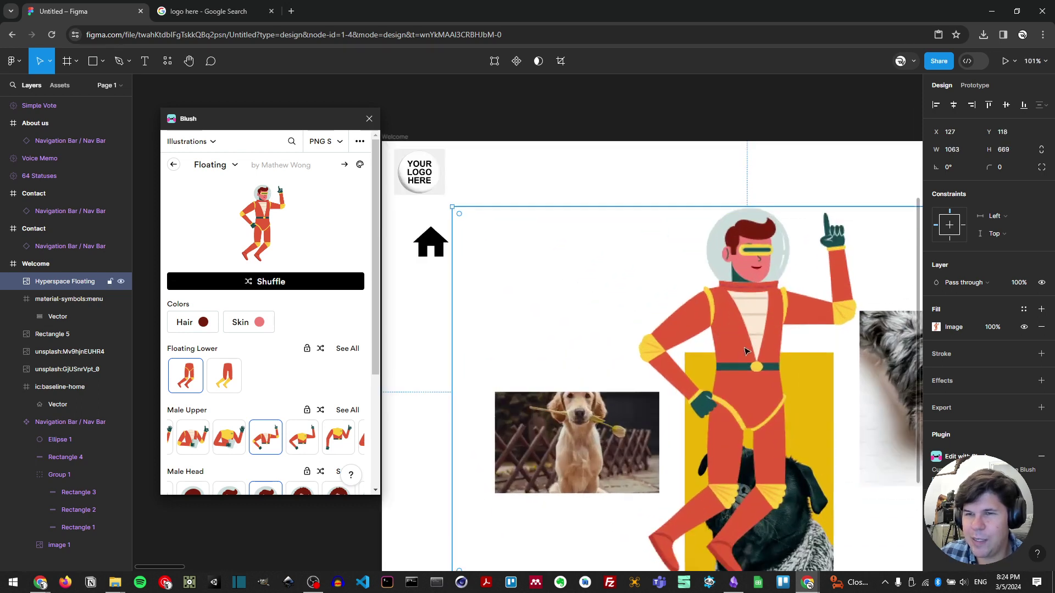
- Give the astronaut the darkest skin and the waving Holding Clipboard pose, then close Blush
left_click(248, 329)
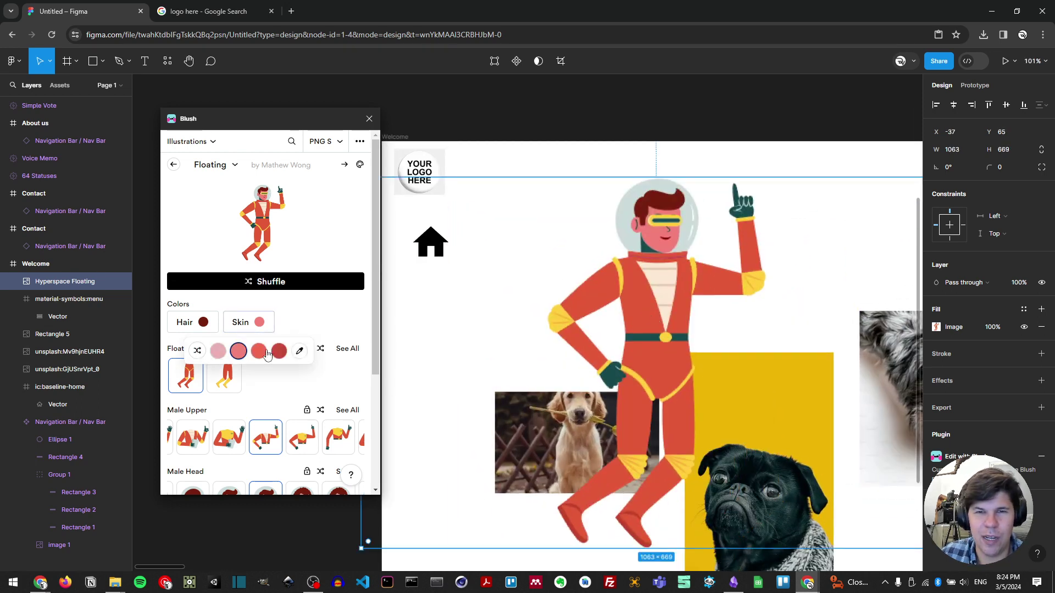
left_click(279, 352)
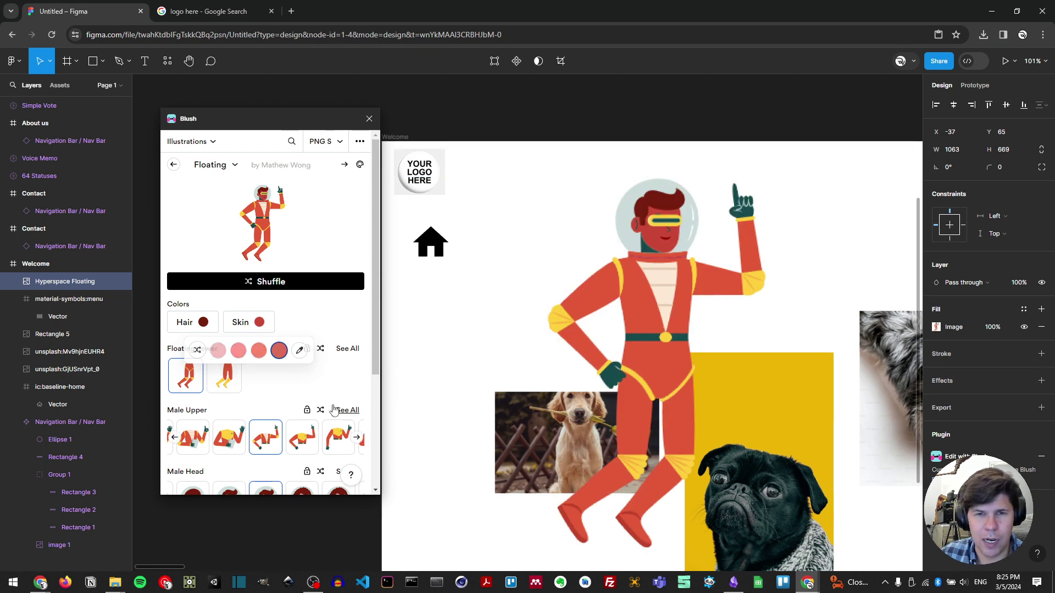
left_click(280, 448)
left_click(200, 302)
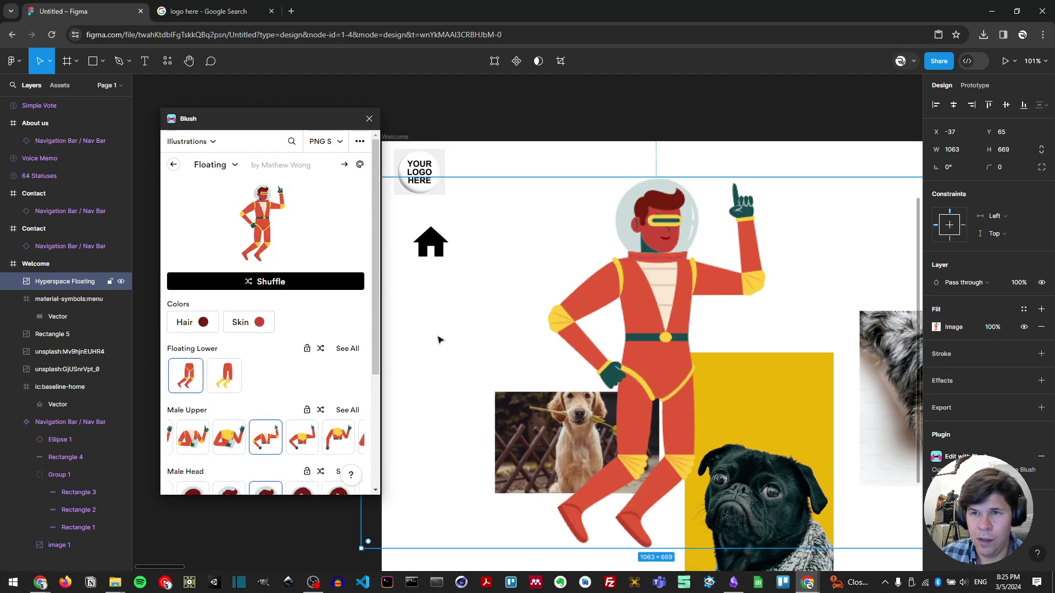
left_click(173, 164)
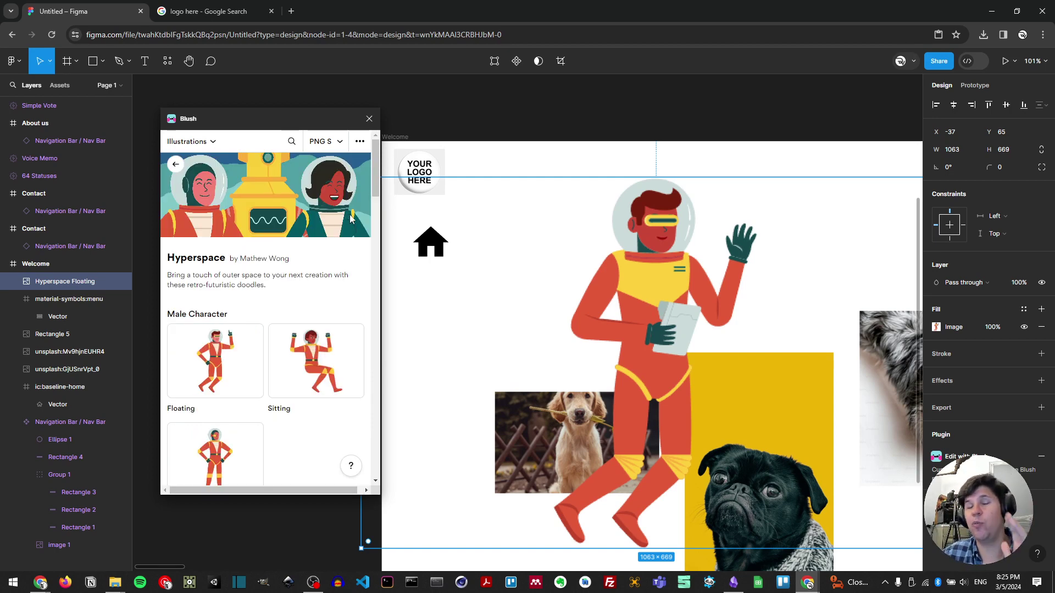
left_click(371, 121)
- Shrink the astronaut to about 734×462 and set it beside the home icon
scroll(695, 263, "right", 5)
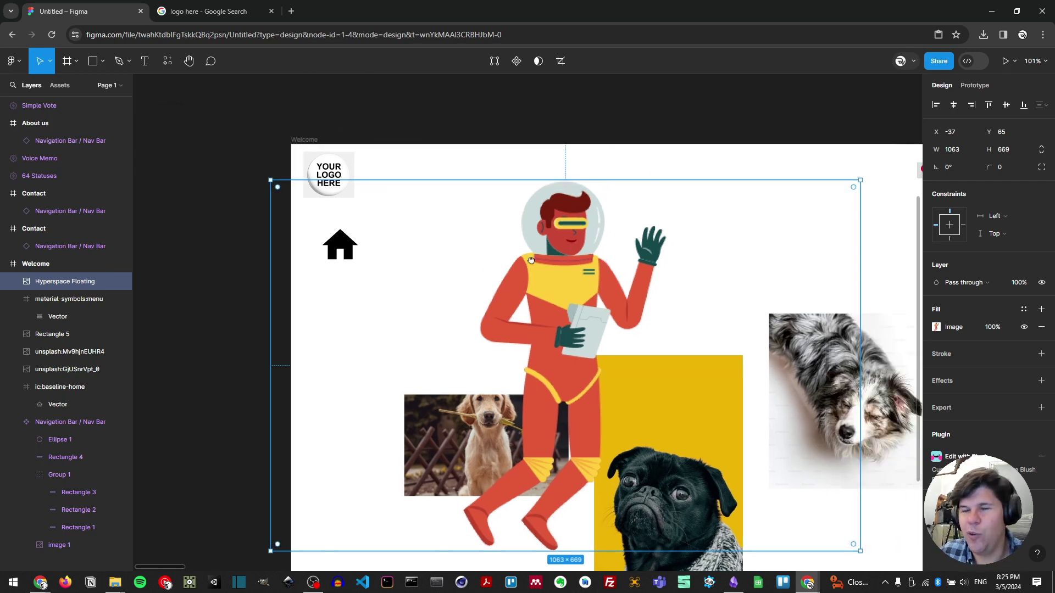
left_click_drag(729, 168, 542, 288)
left_click_drag(369, 358, 780, 272)
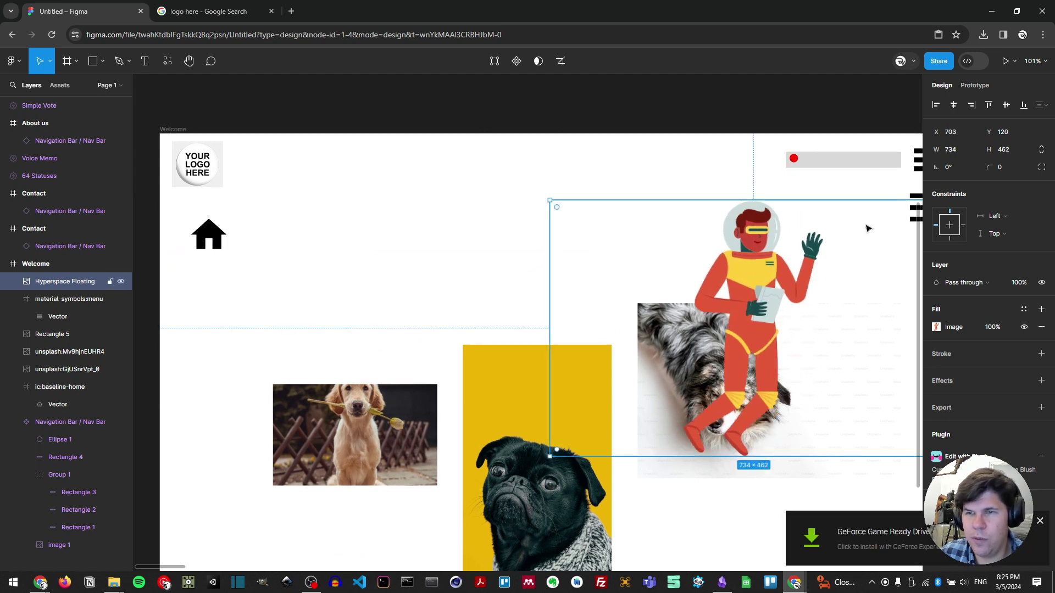
left_click_drag(554, 197, 709, 304)
left_click_drag(818, 354, 207, 321)
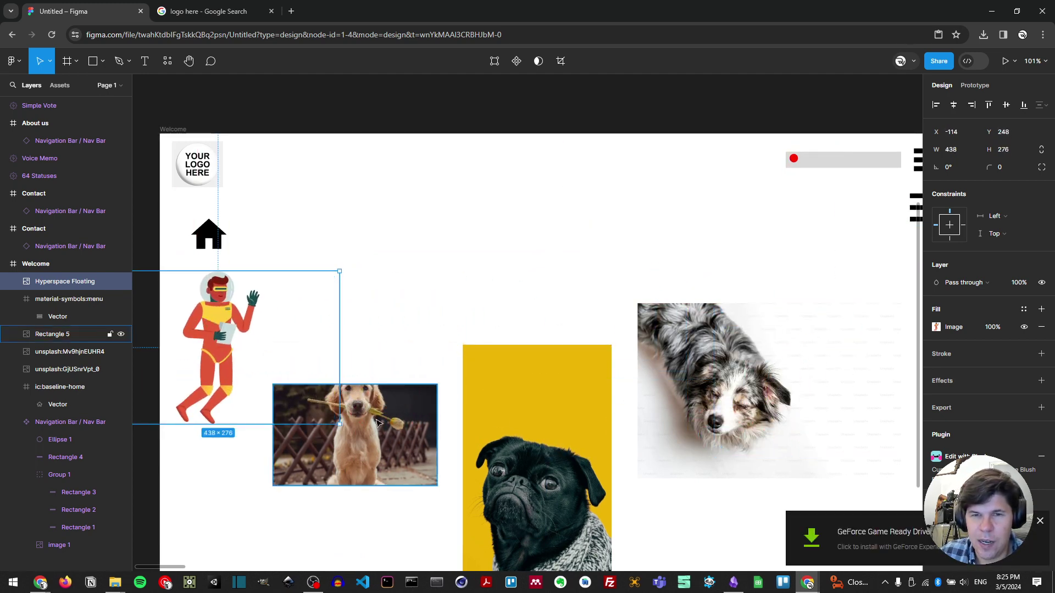
- Align the dog-with-flower, pug and husky photos along their bottom edges
left_click(354, 434)
scroll(609, 355, "down", 2)
mouse_move(567, 377)
left_mouse_down()
mouse_move(591, 379)
mouse_move(580, 375)
left_mouse_up()
key("ctrl+z")
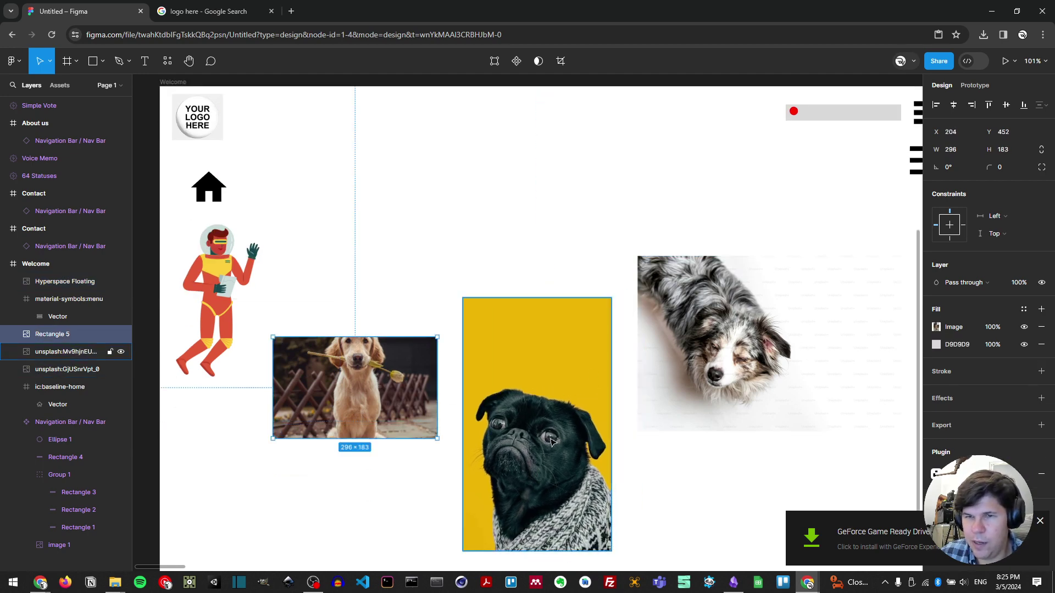
double_click(416, 402)
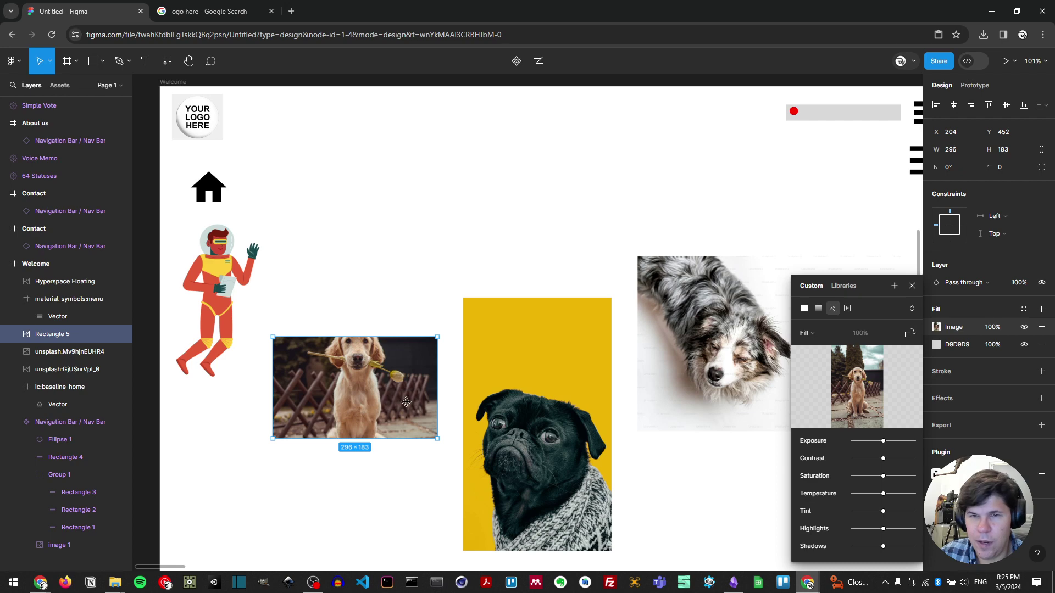
left_click(911, 285)
left_click(576, 373, "shift")
left_click(714, 352, "shift")
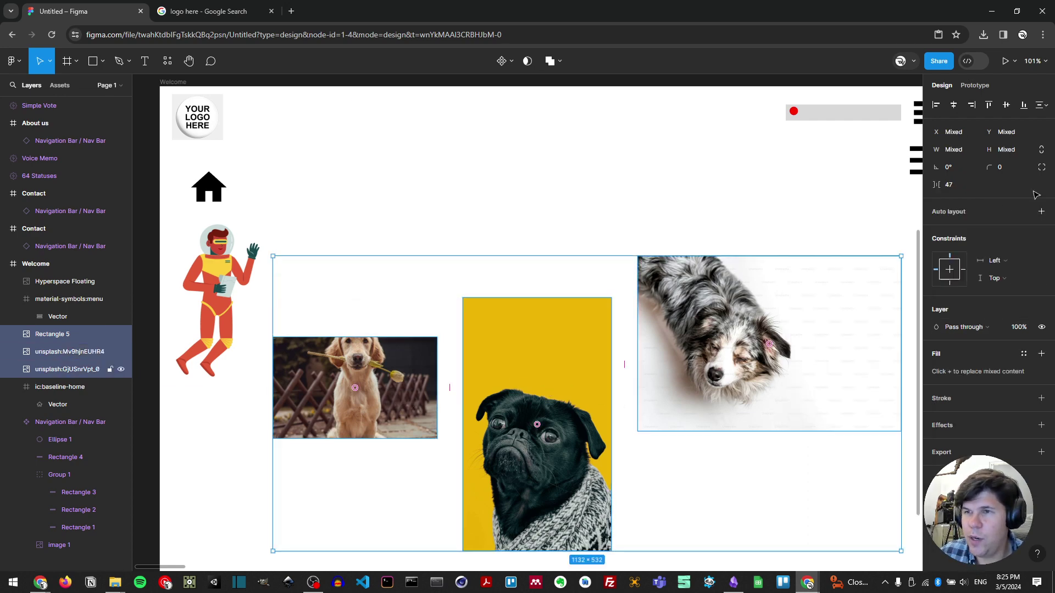
left_click(1039, 105)
left_click(1023, 105)
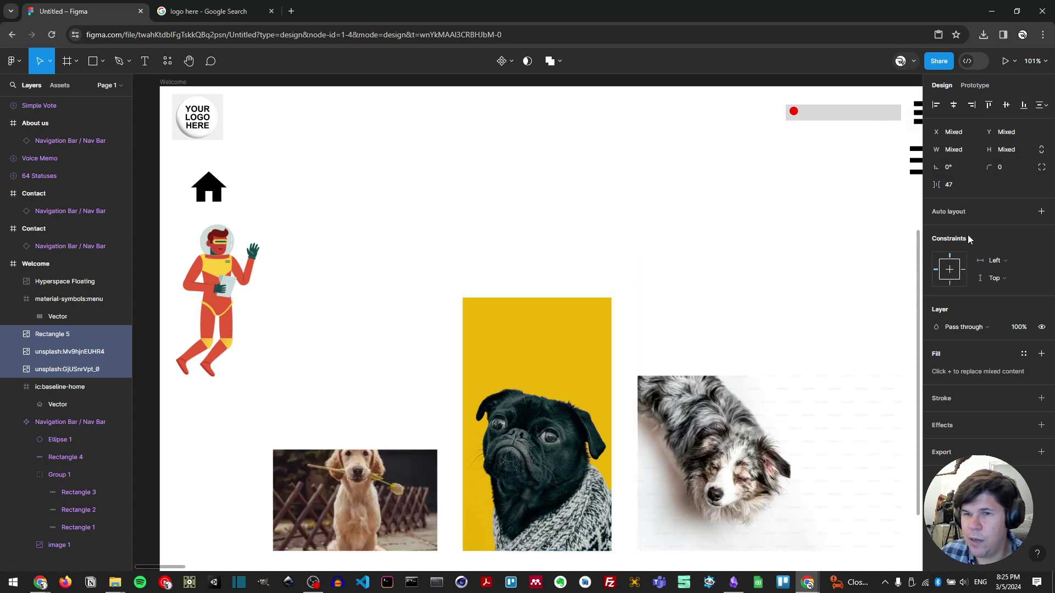
left_click(746, 336)
- Shift the three bottom-aligned dog photos slightly to the right
left_click(375, 490)
left_click(526, 473, "shift")
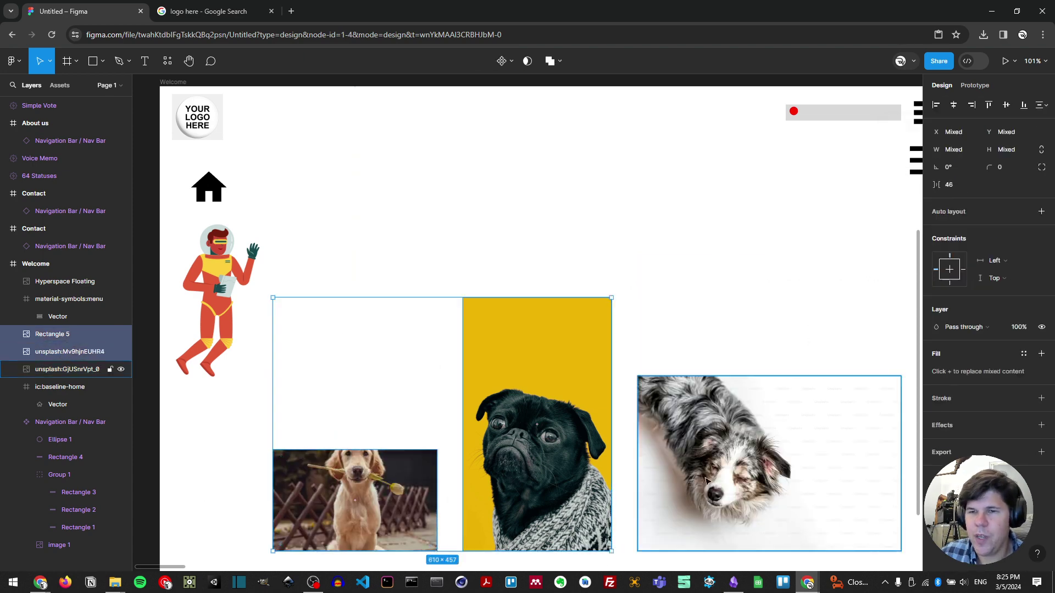
left_click(714, 481, "shift")
left_click_drag(758, 484, 767, 484)
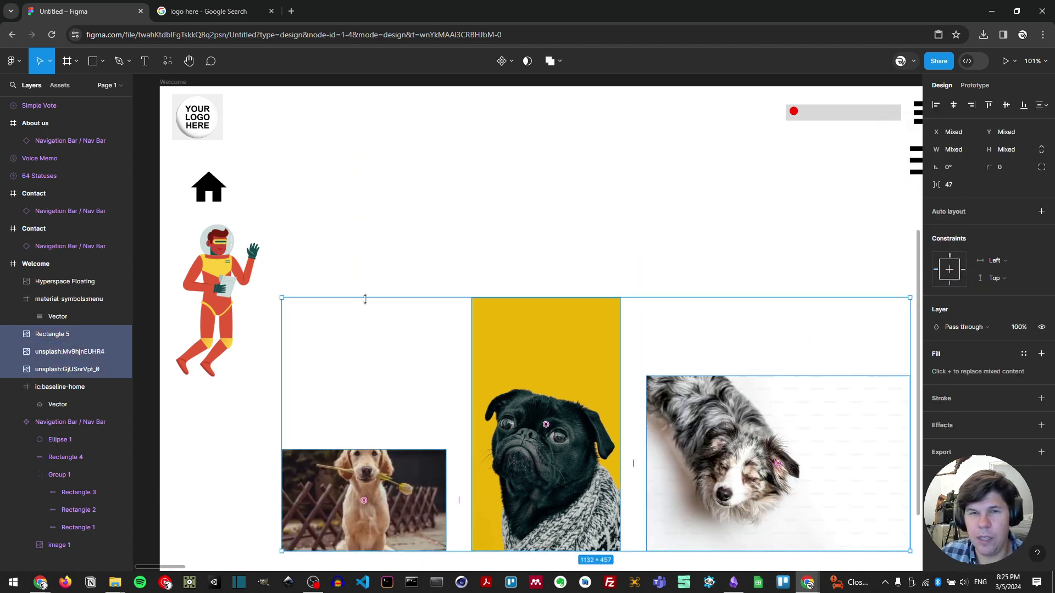
left_click(390, 200)
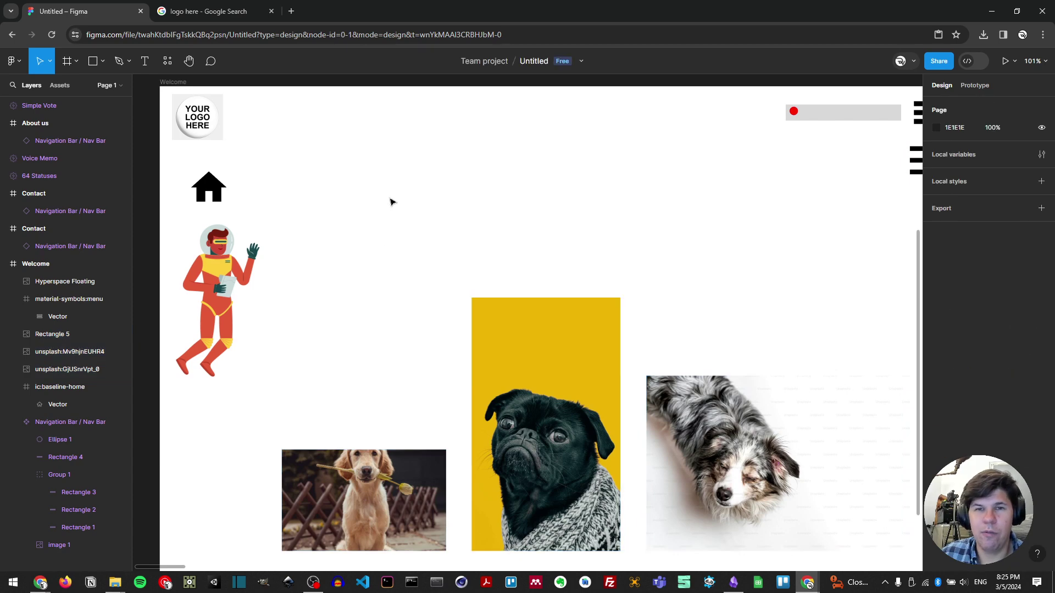
- Draw a text box right of the home icon and type 'Add text'
left_click(146, 64)
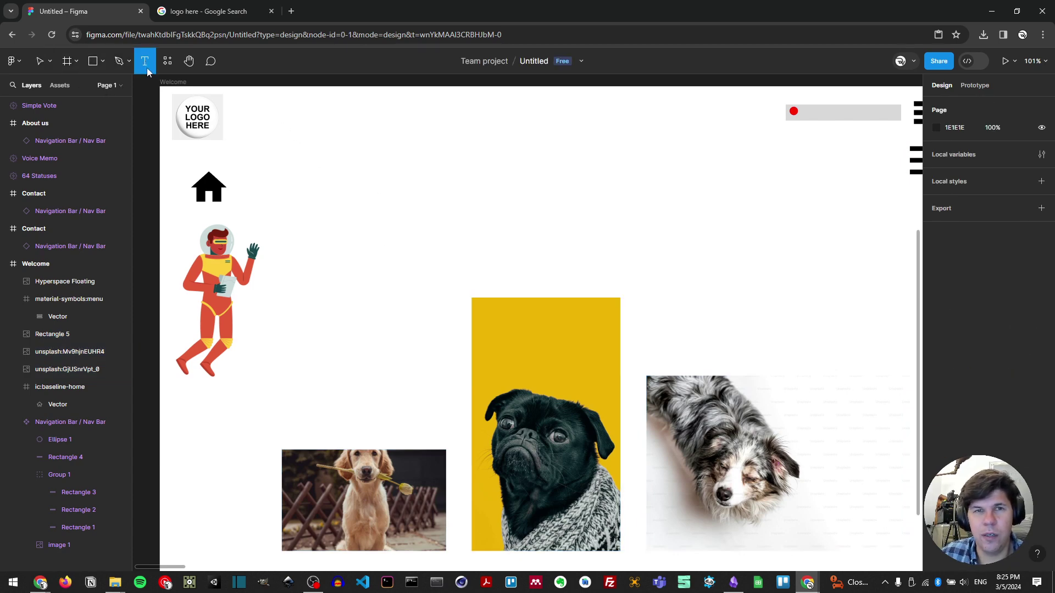
left_click_drag(260, 132, 533, 276)
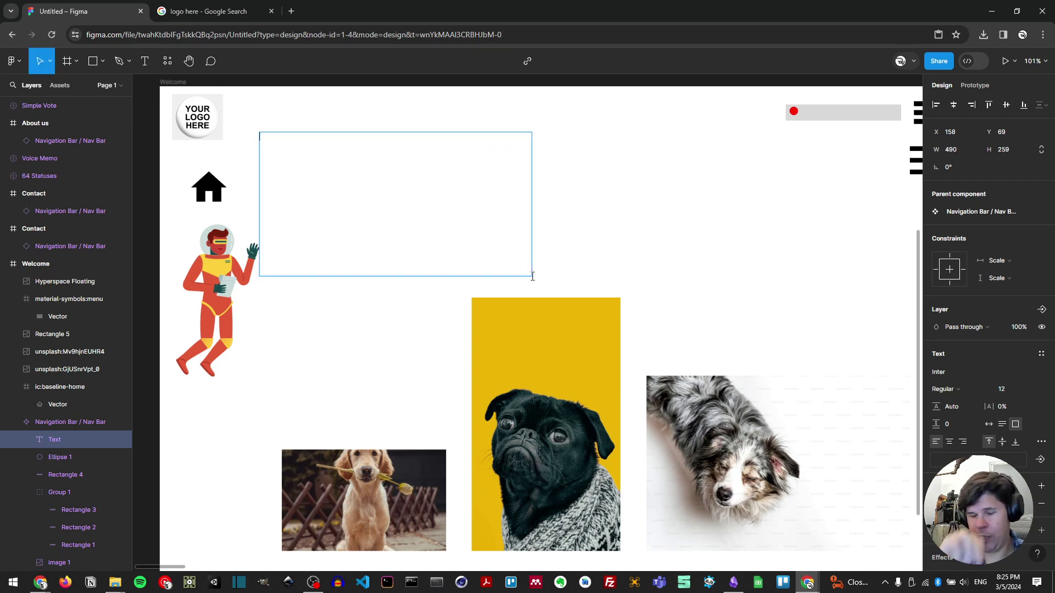
type("Add text")
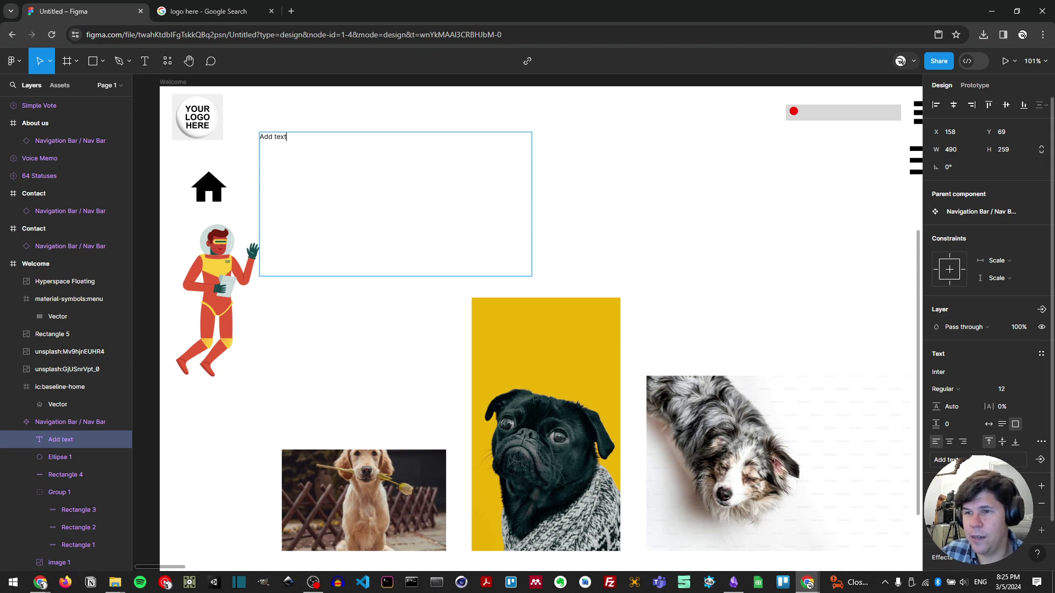
scroll(992, 285, "down", 2)
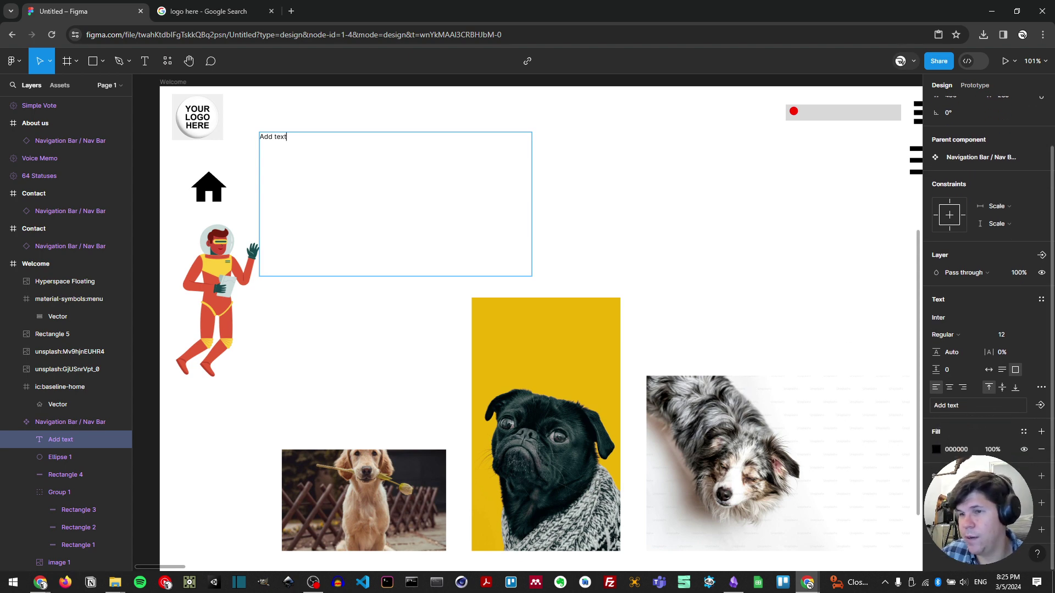
scroll(967, 434, "up", 2)
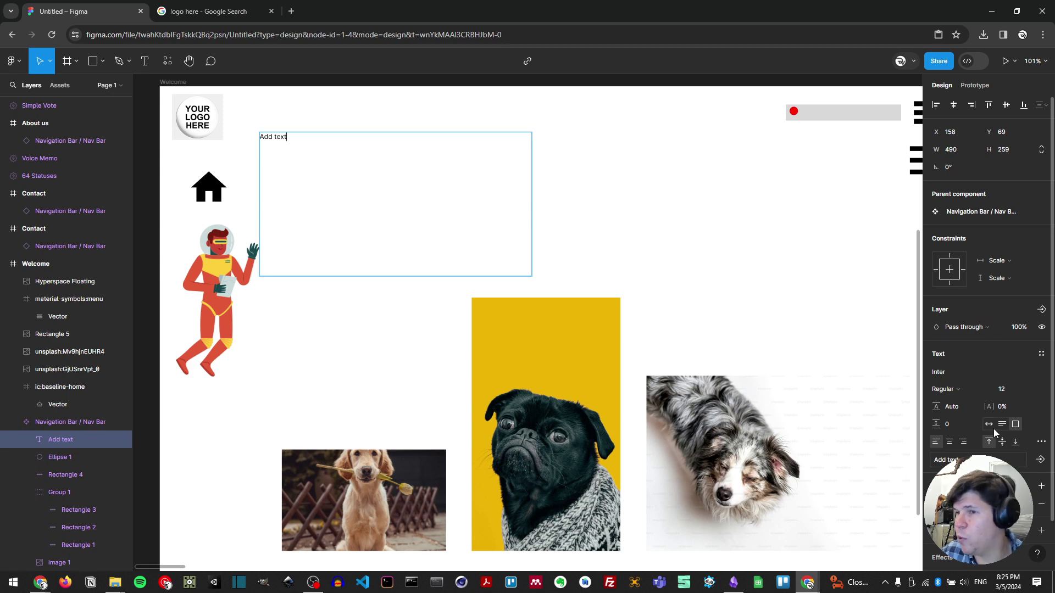
- Open the text box's wording for editing and browse the font list
double_click(276, 162)
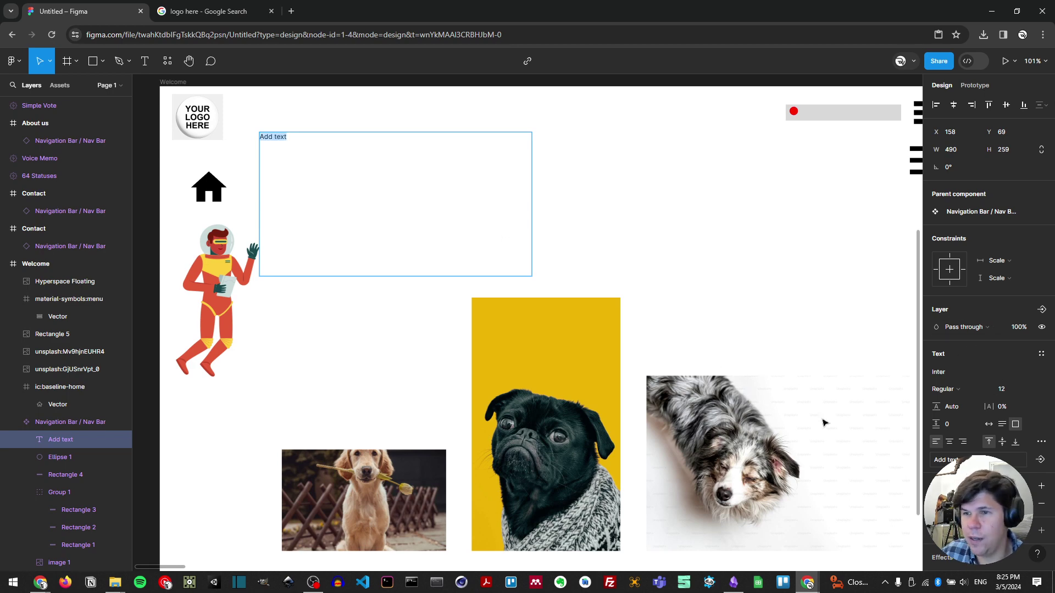
left_click(950, 459)
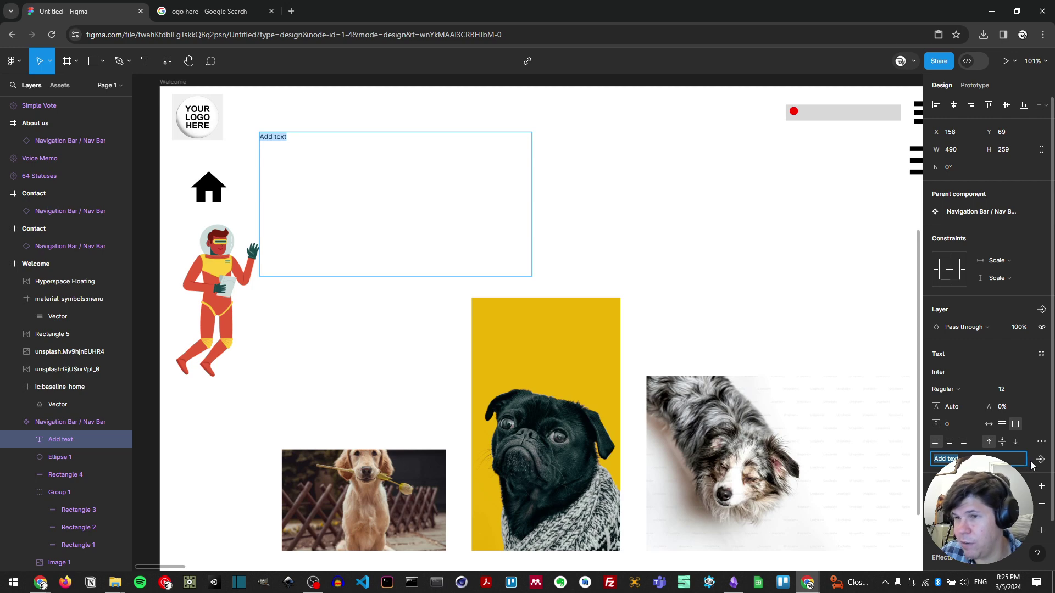
left_click(952, 372)
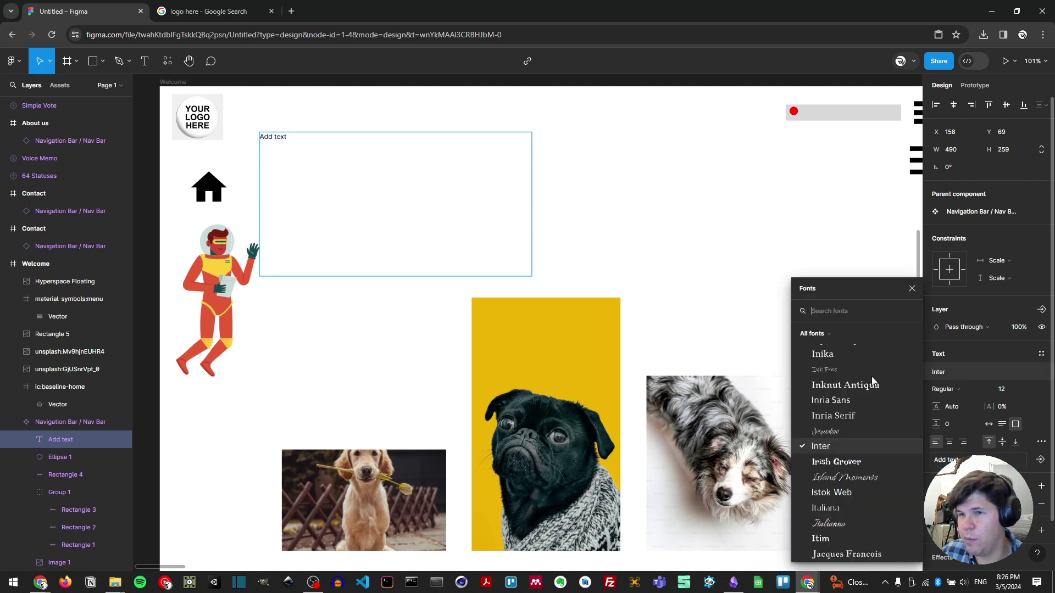
scroll(861, 439, "down", 10)
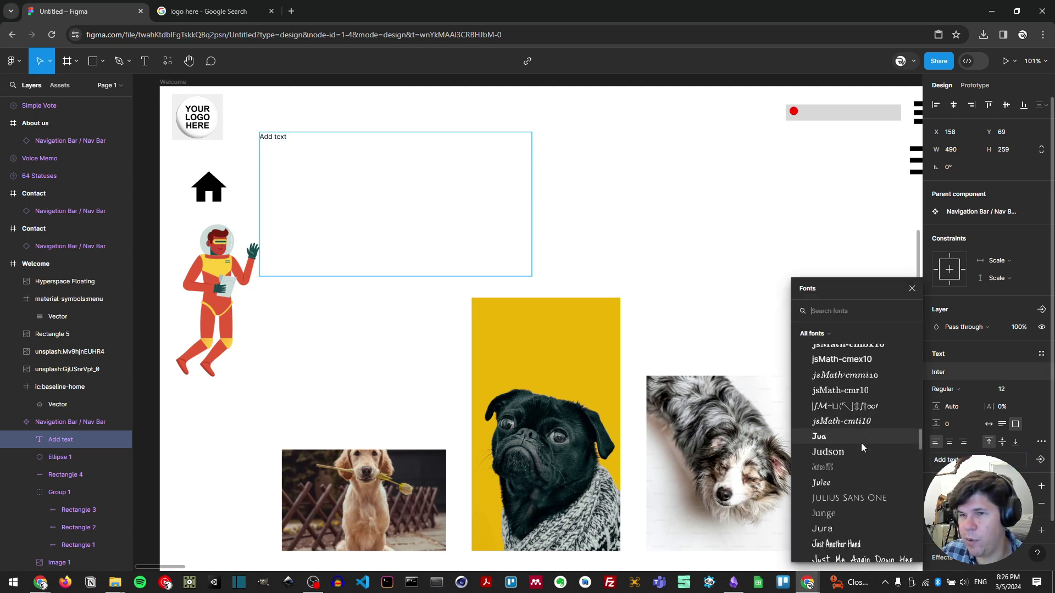
scroll(861, 442, "down", 10)
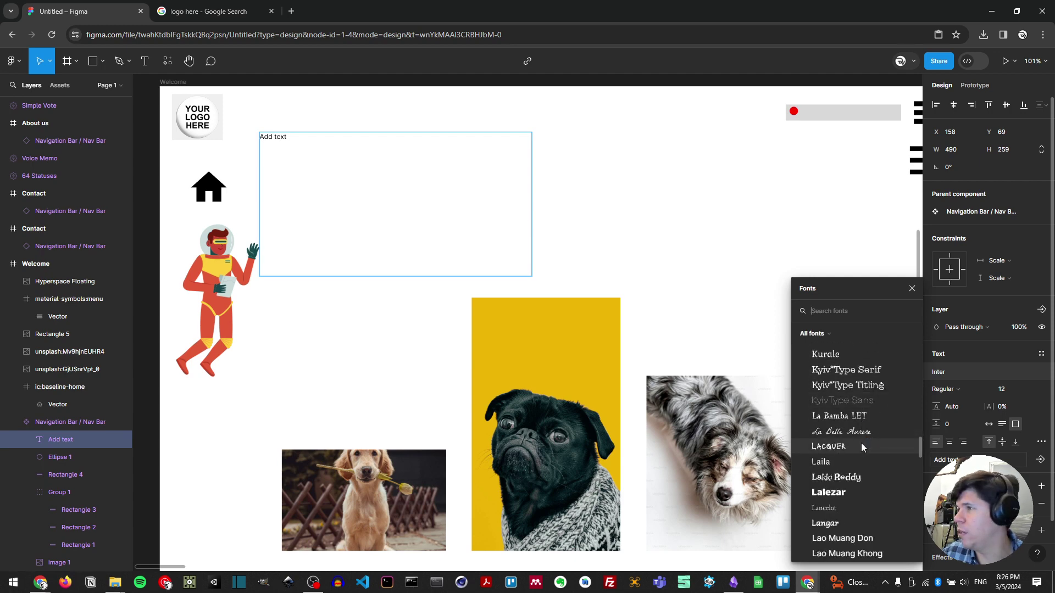
scroll(861, 442, "down", 10)
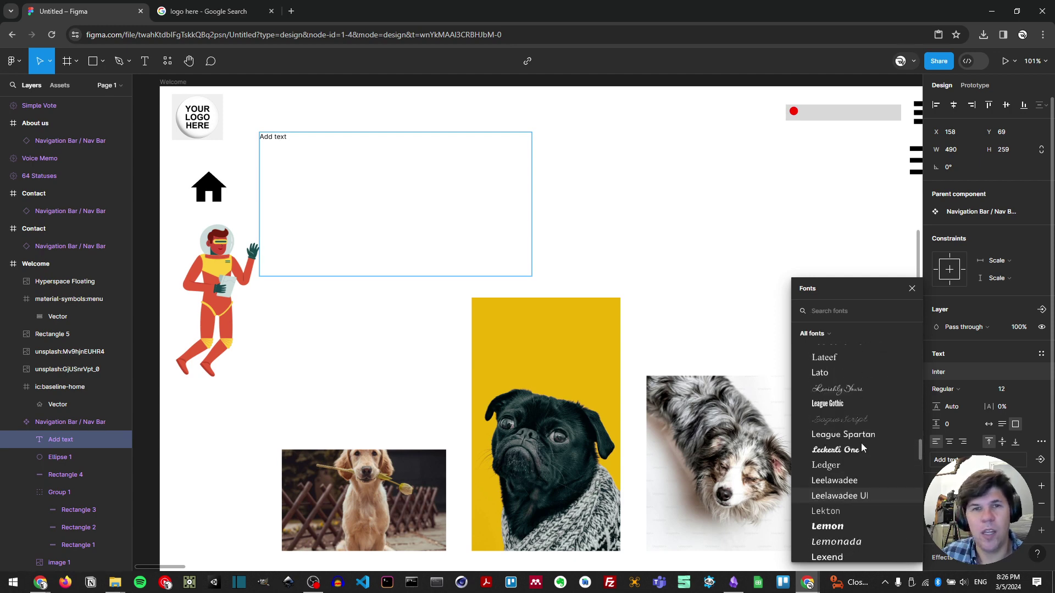
scroll(862, 442, "up", 10)
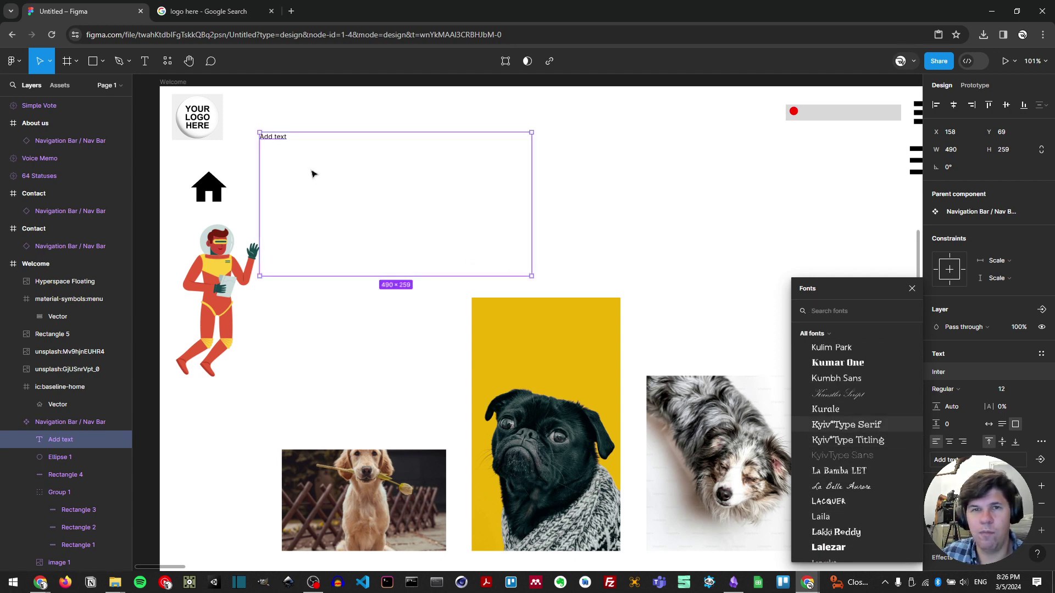
- Delete the empty Add text box, undo the deletion, and move it to X 220, Y 133
left_click(405, 158)
left_click(282, 139)
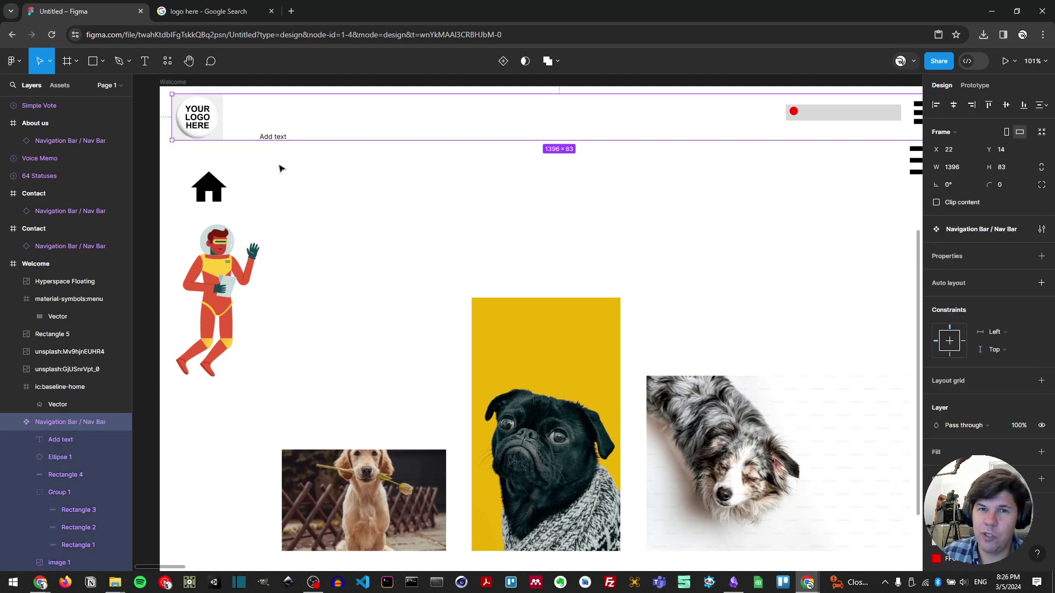
left_click(281, 168)
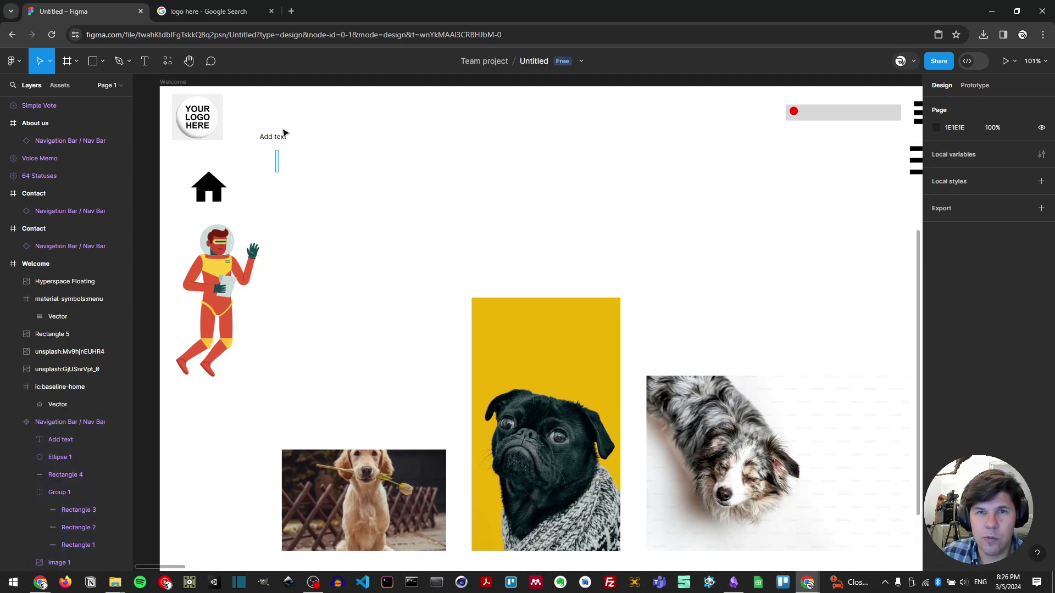
left_click(283, 136)
left_click(72, 443)
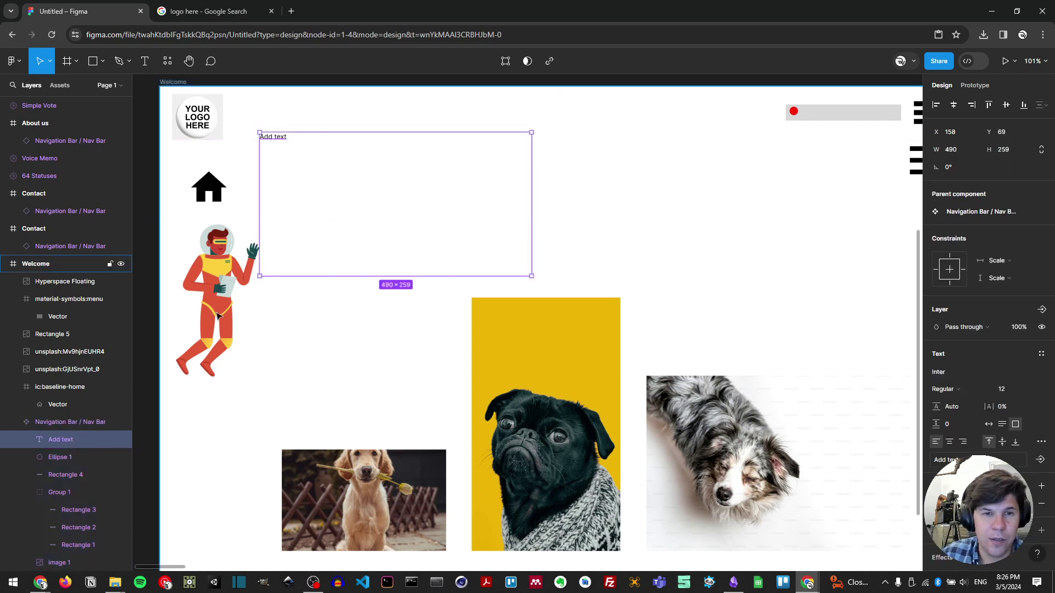
key("Delete")
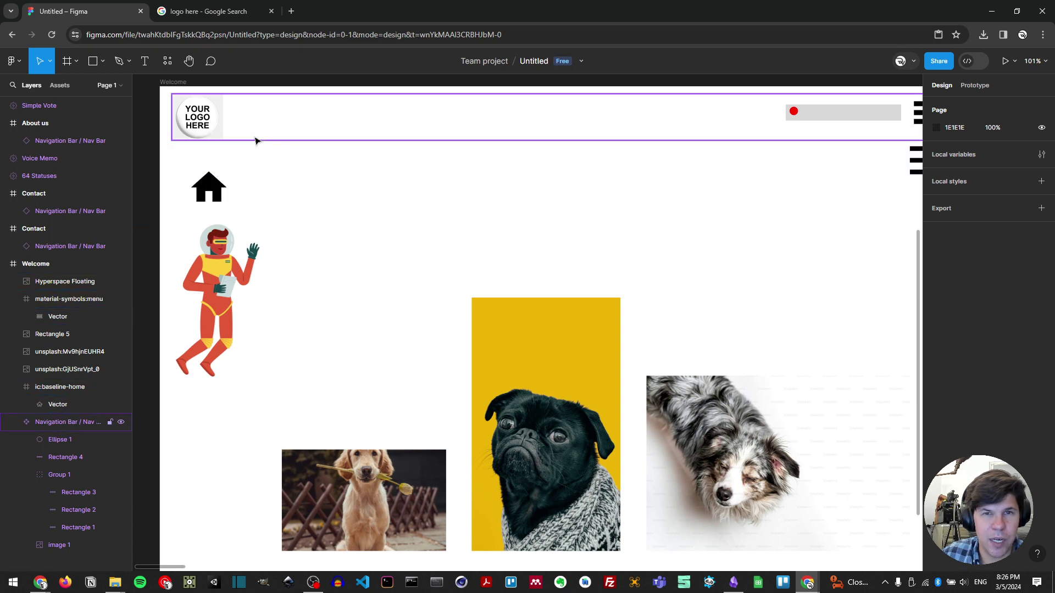
left_click(336, 258)
key("ctrl+z")
key("ctrl+z")
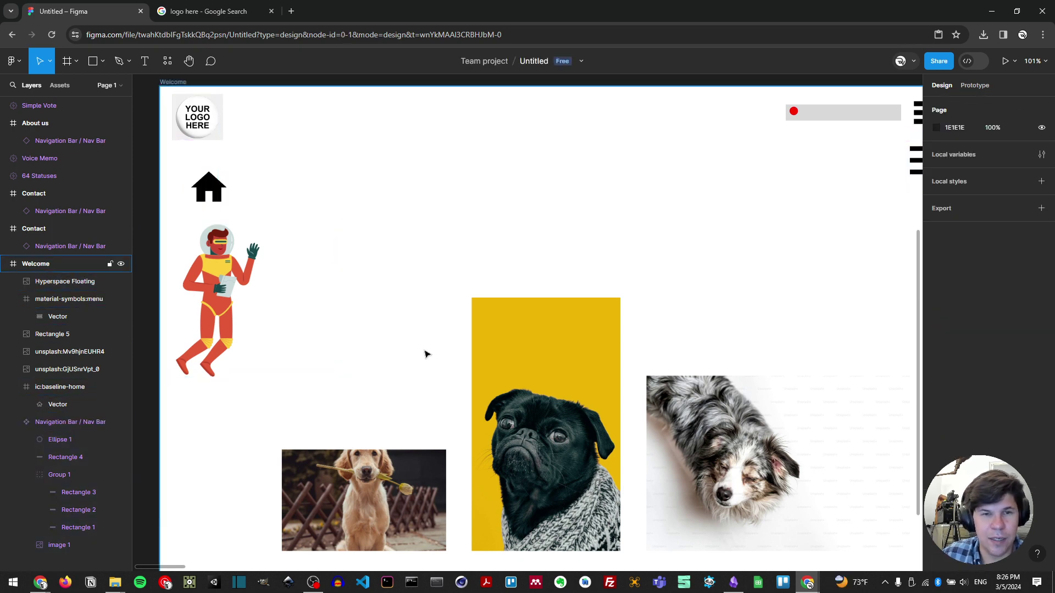
left_click_drag(278, 141, 301, 169)
- Fill the box with 3 Loremzer lorem ipsum paragraphs and Alt-drag a copy to X 720, Y 133
left_click(167, 61)
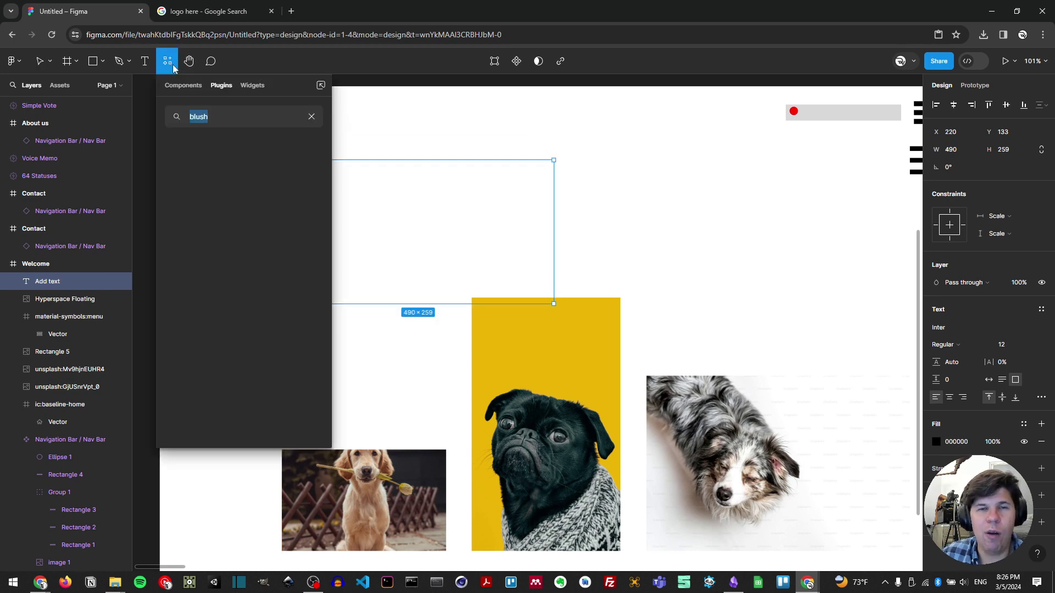
type("lorem")
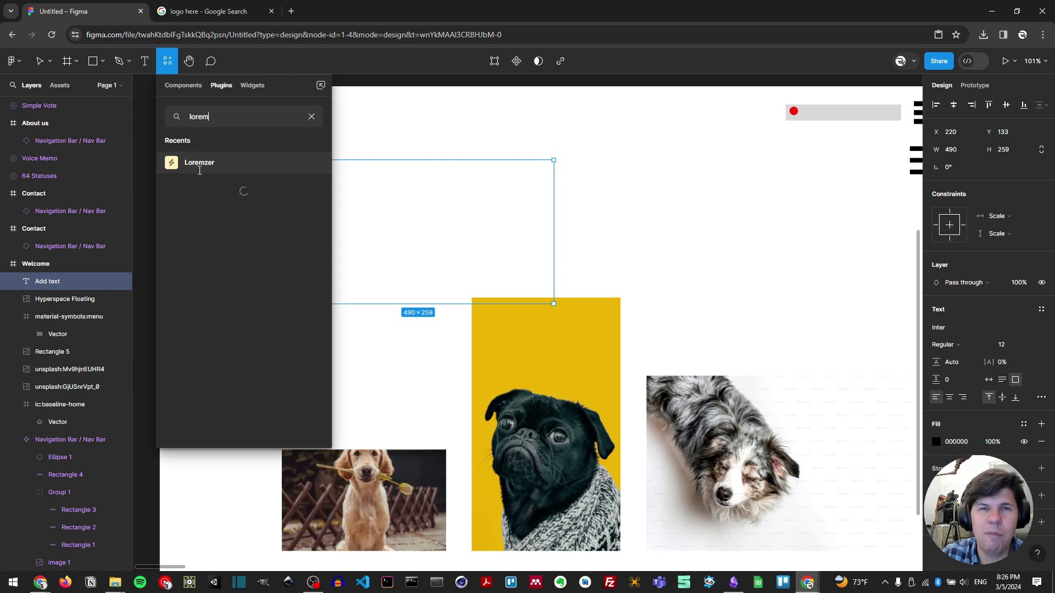
left_click(199, 164)
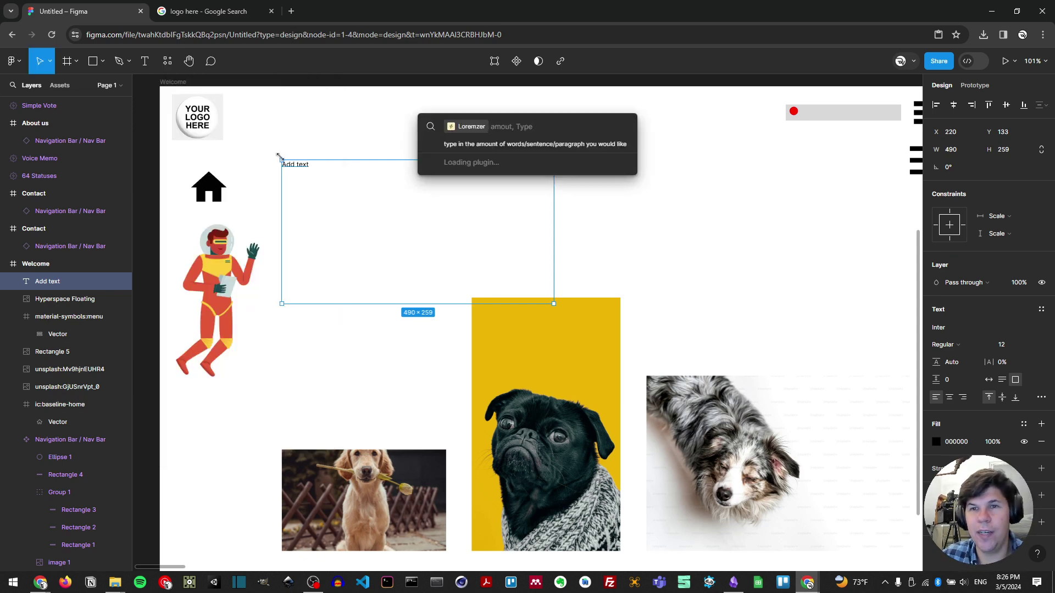
type("3,p")
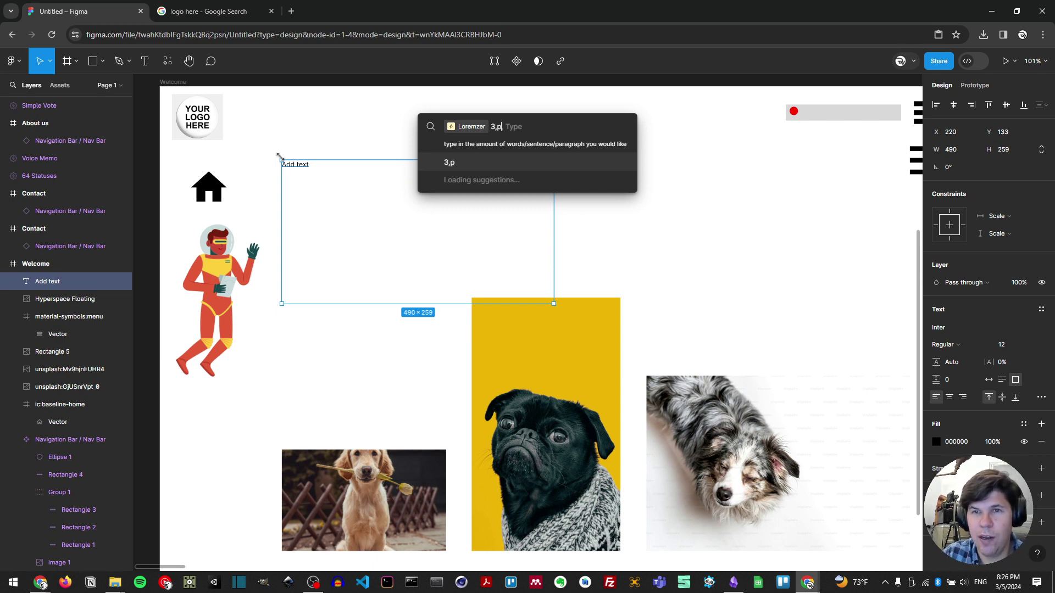
key("BackSpace")
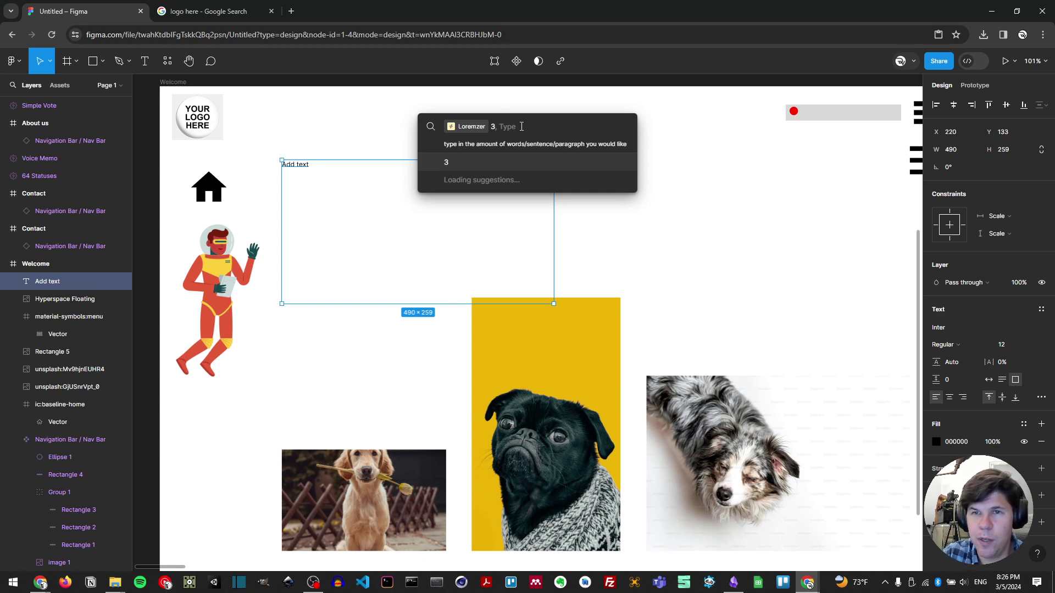
key("Return")
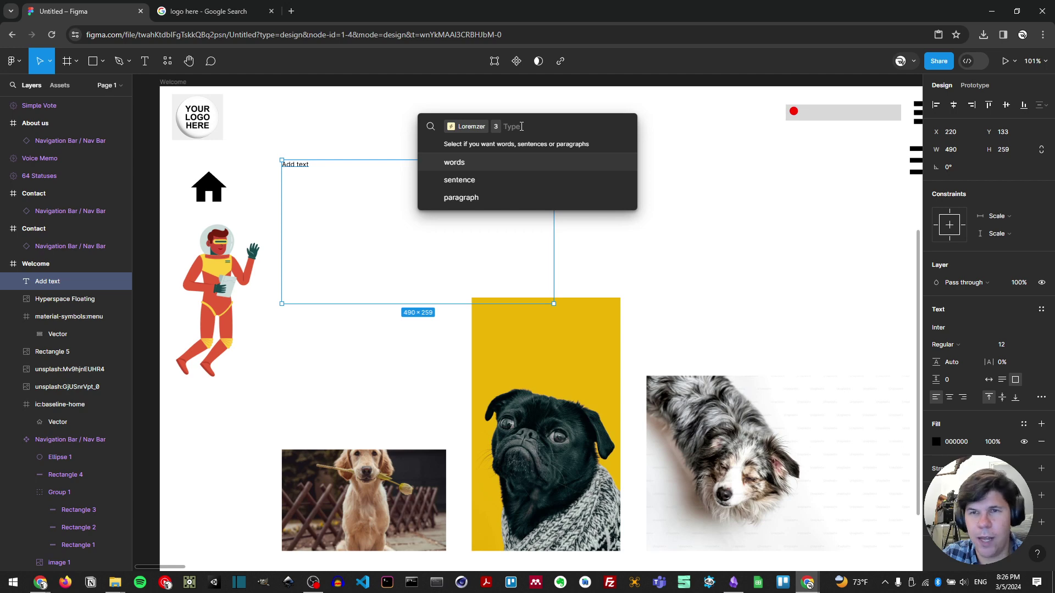
type("par")
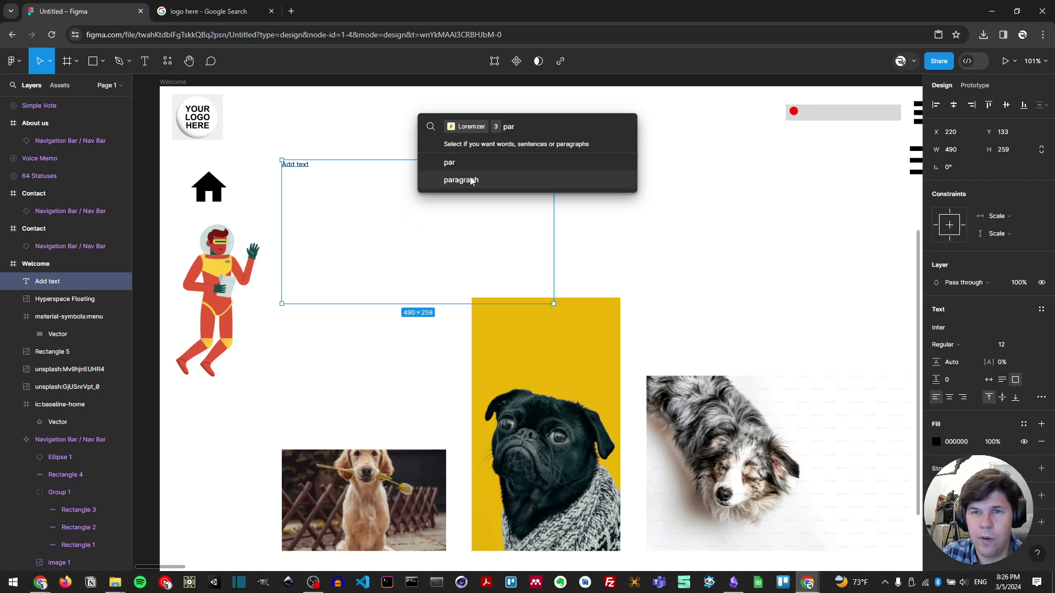
left_click(470, 180)
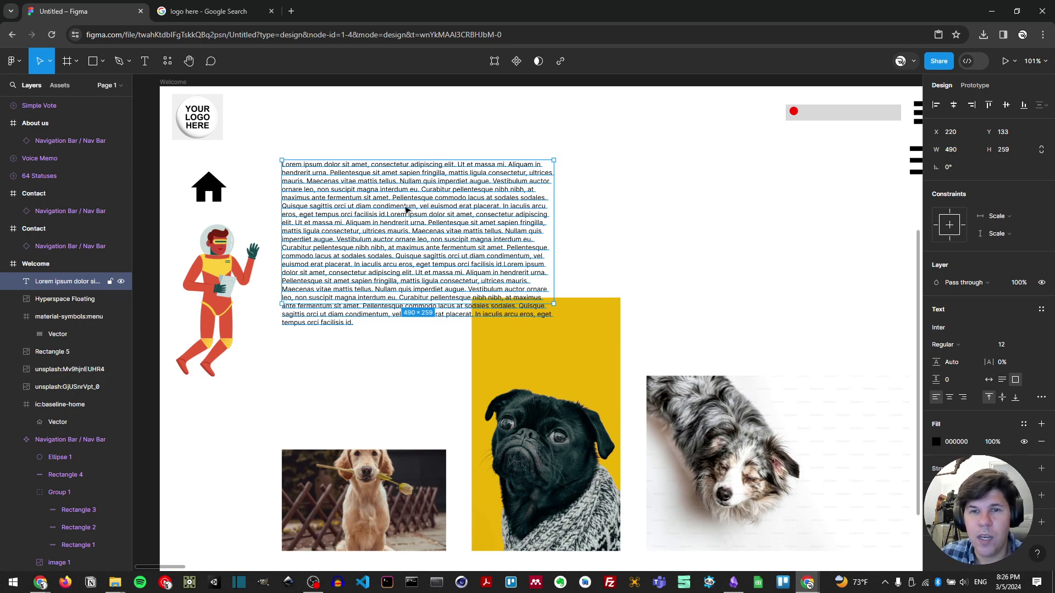
left_click_drag(411, 220, 679, 227)
- Replace the right copy's text with 1 Loremzer lorem ipsum sentence
double_click(640, 216)
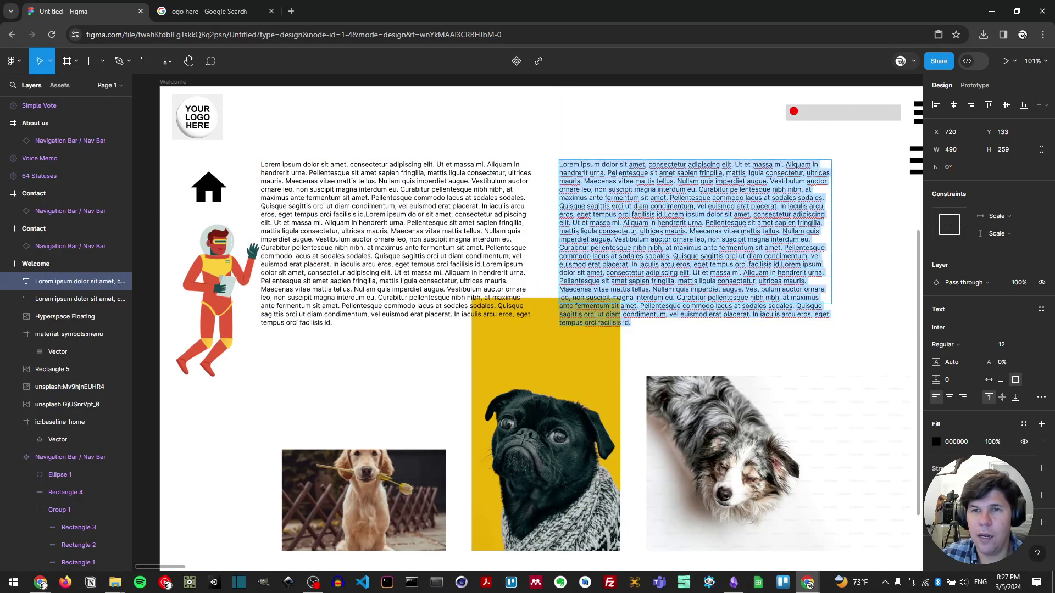
left_click(168, 61)
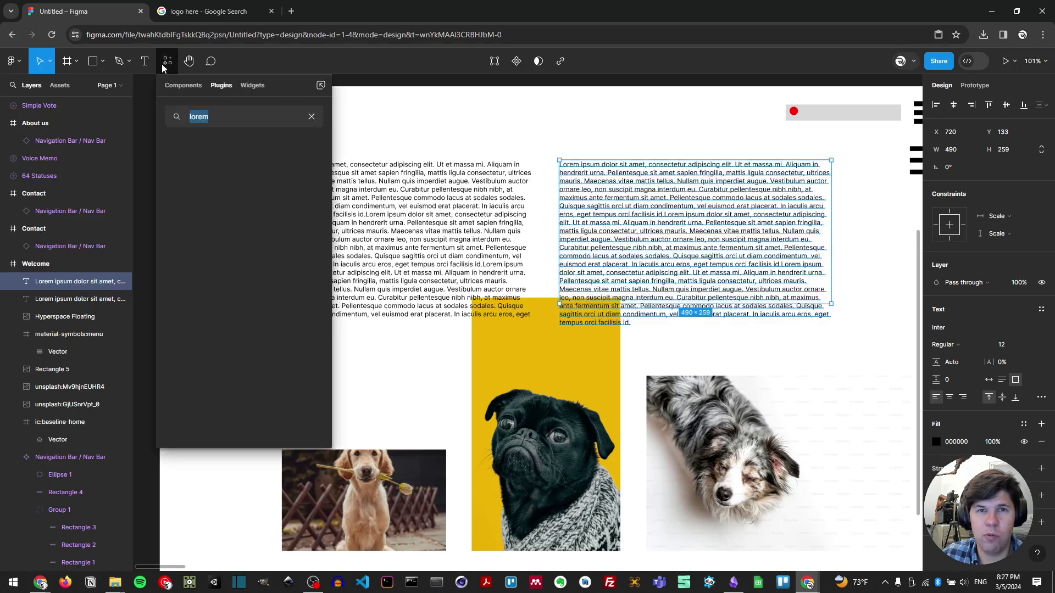
left_click(199, 163)
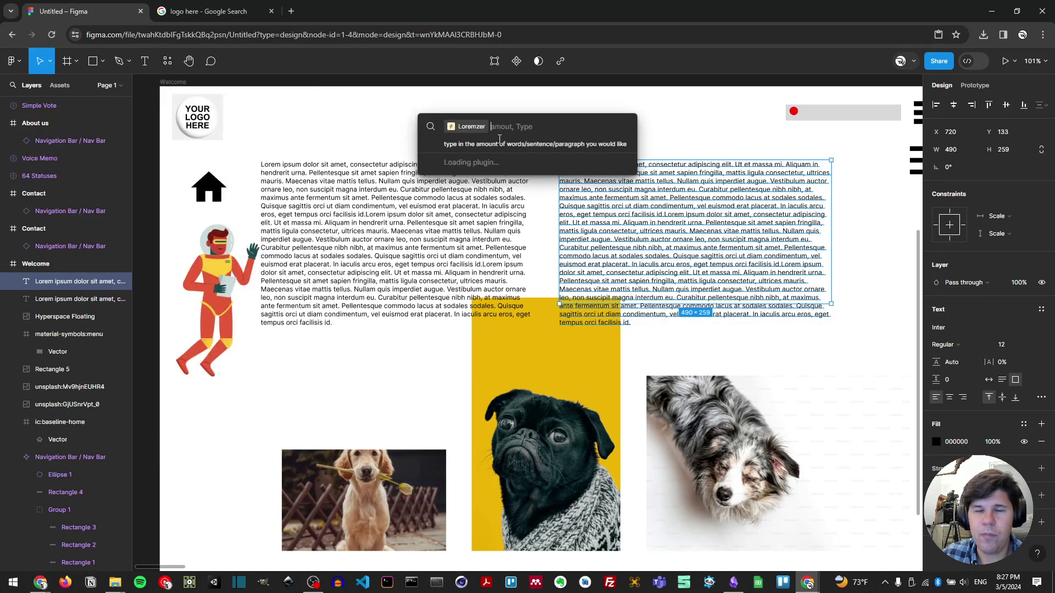
type("1")
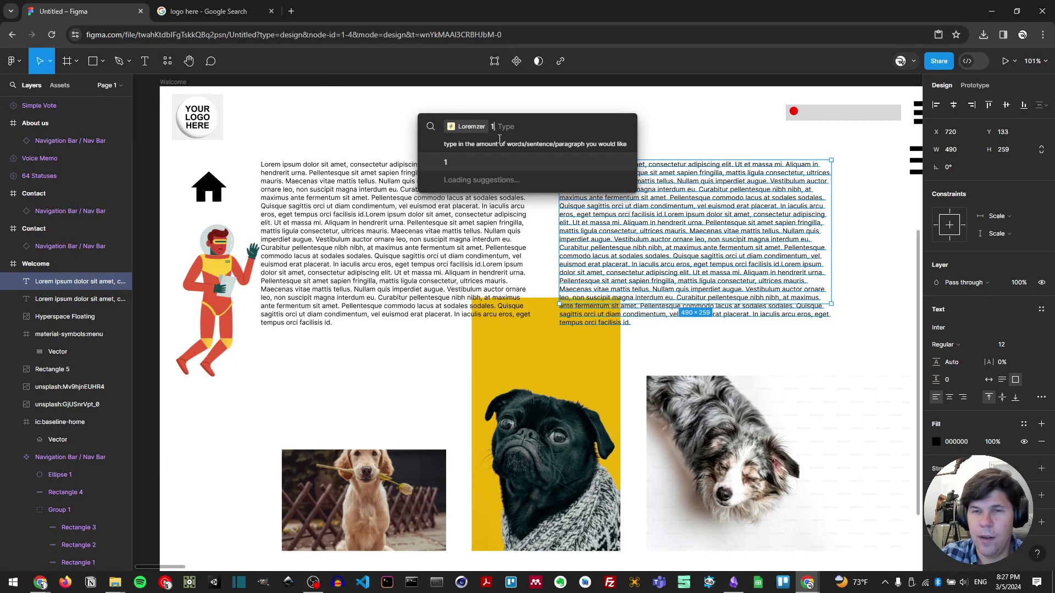
key("Return")
key("Down")
key("Return")
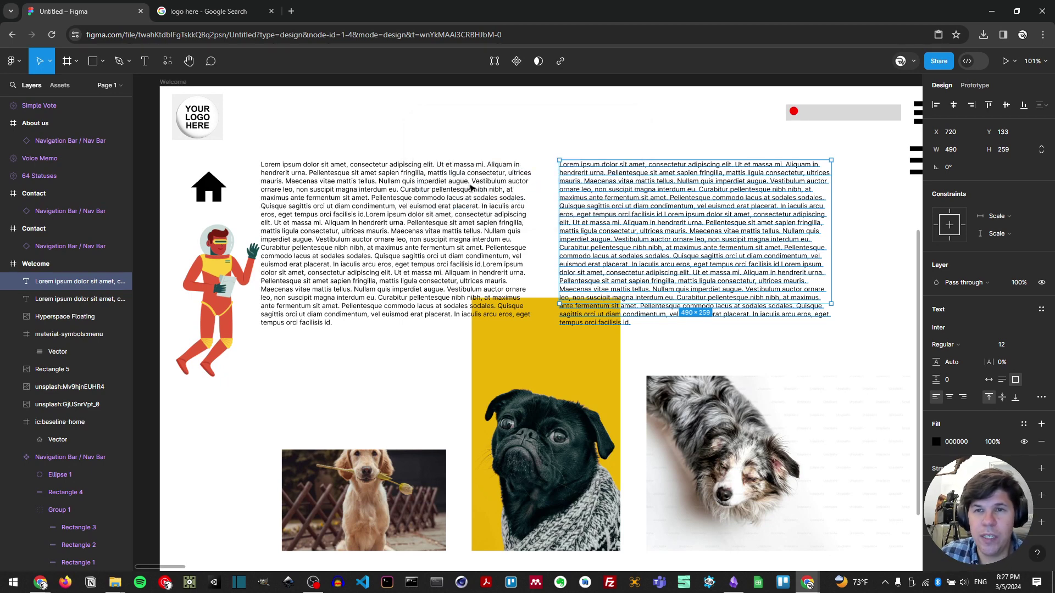
key("Escape")
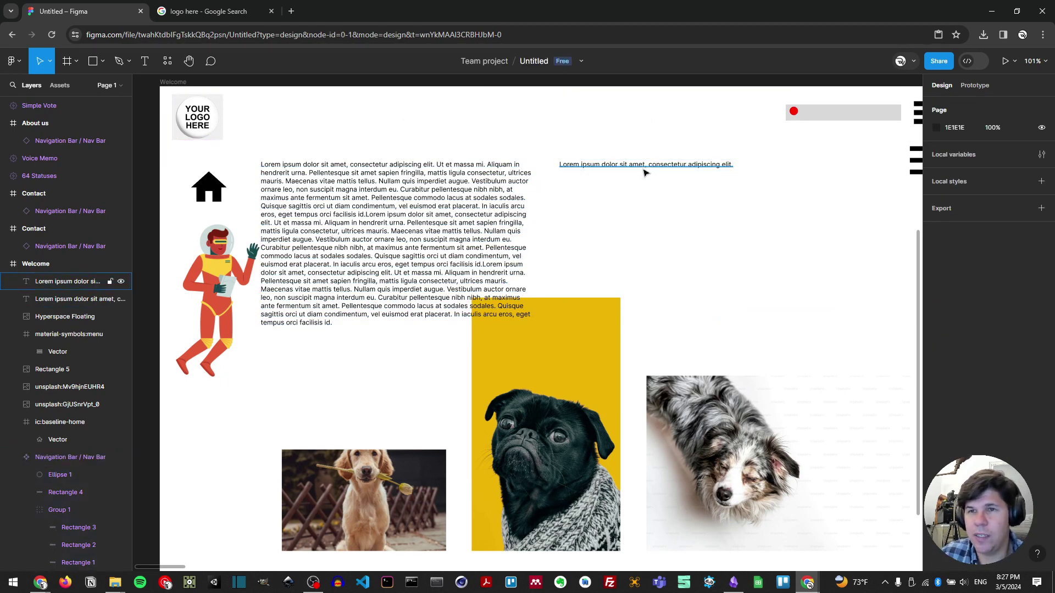
- Compare the two blocks, ending with the one-sentence text box selected
left_click(653, 212)
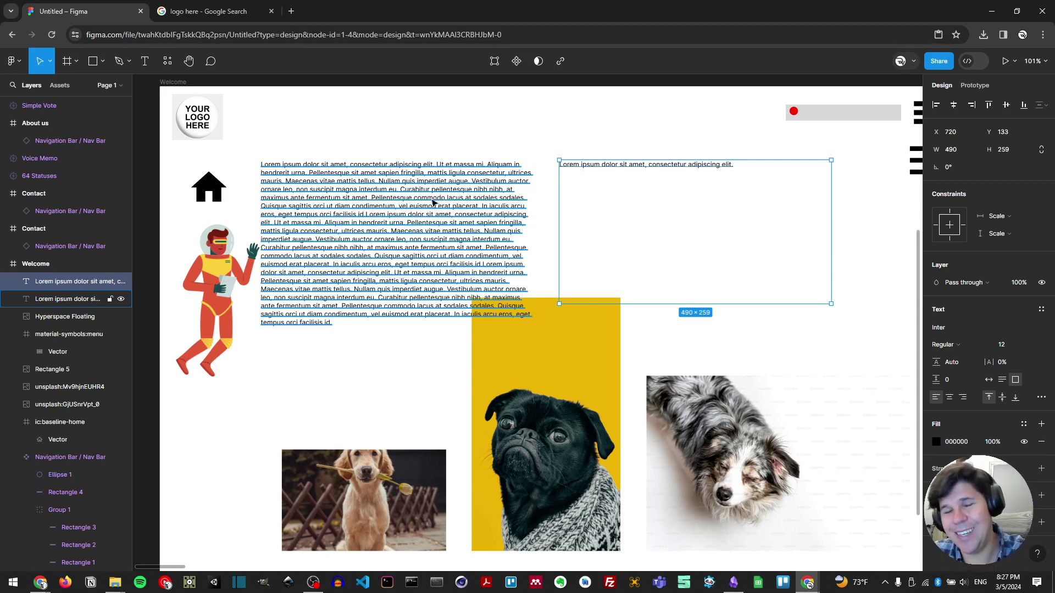
left_click(420, 223)
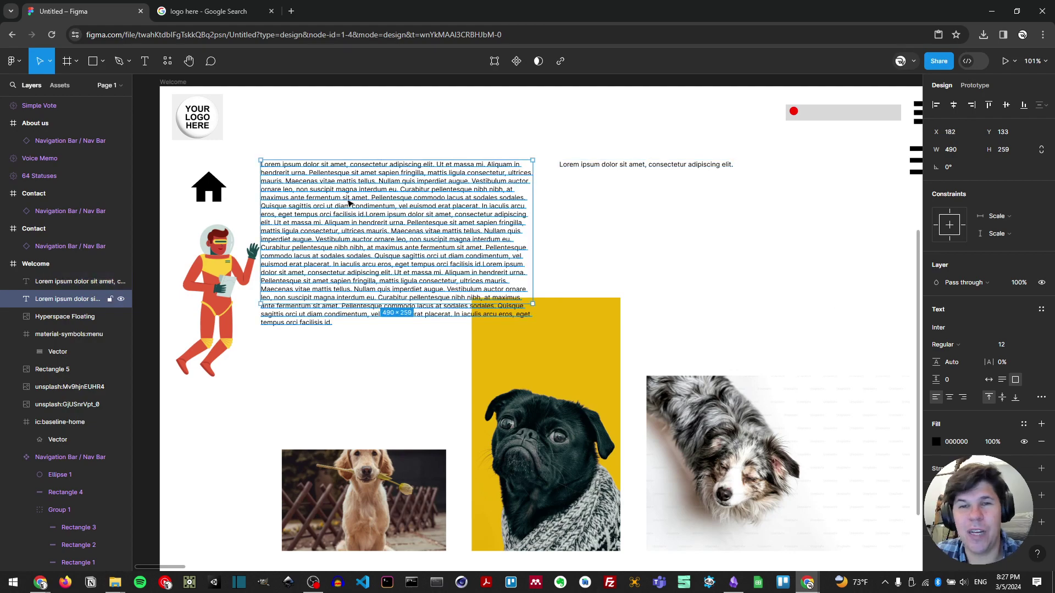
left_click(643, 176)
left_click(646, 170)
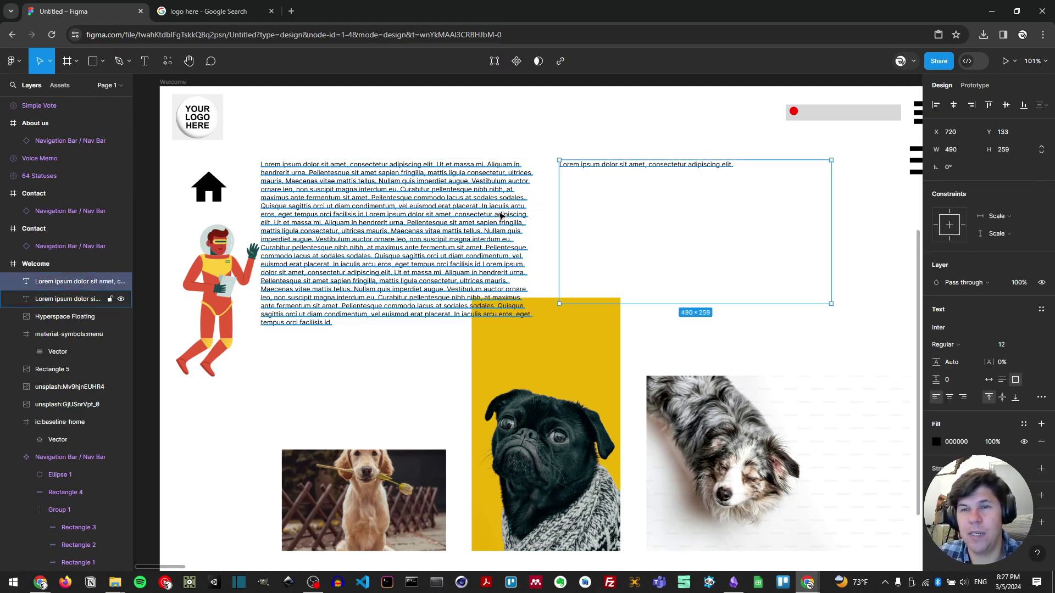
scroll(434, 275, "down", 4, "ctrl")
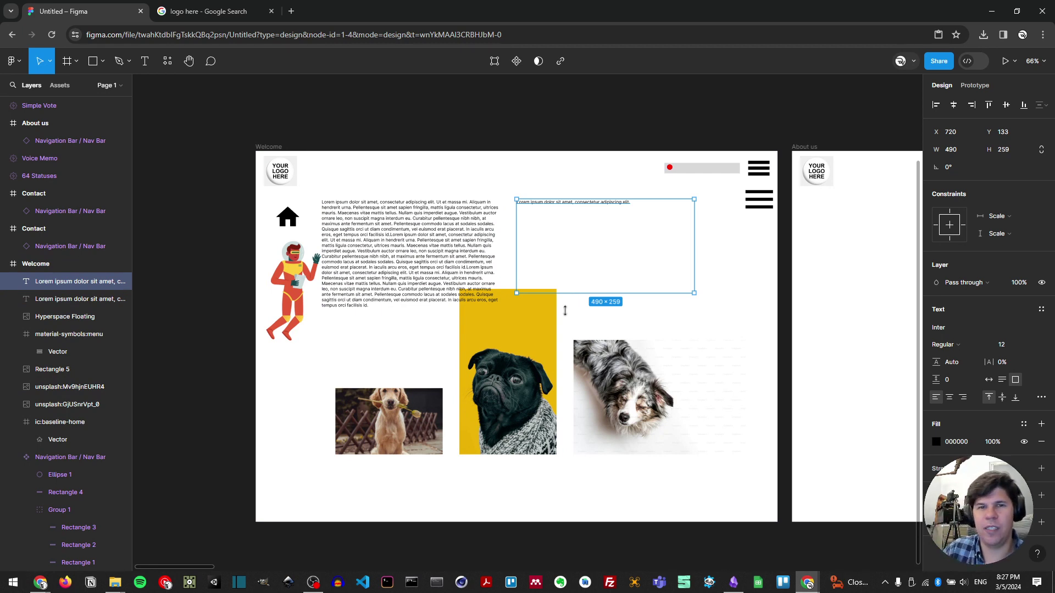
key("super+Tab")
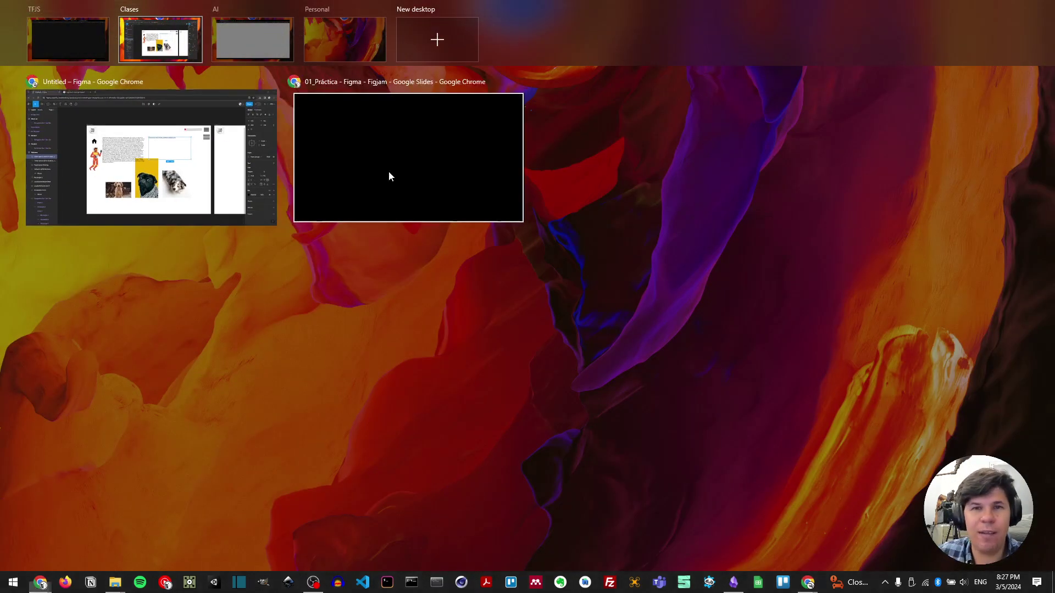
left_click(388, 173)
key("Right")
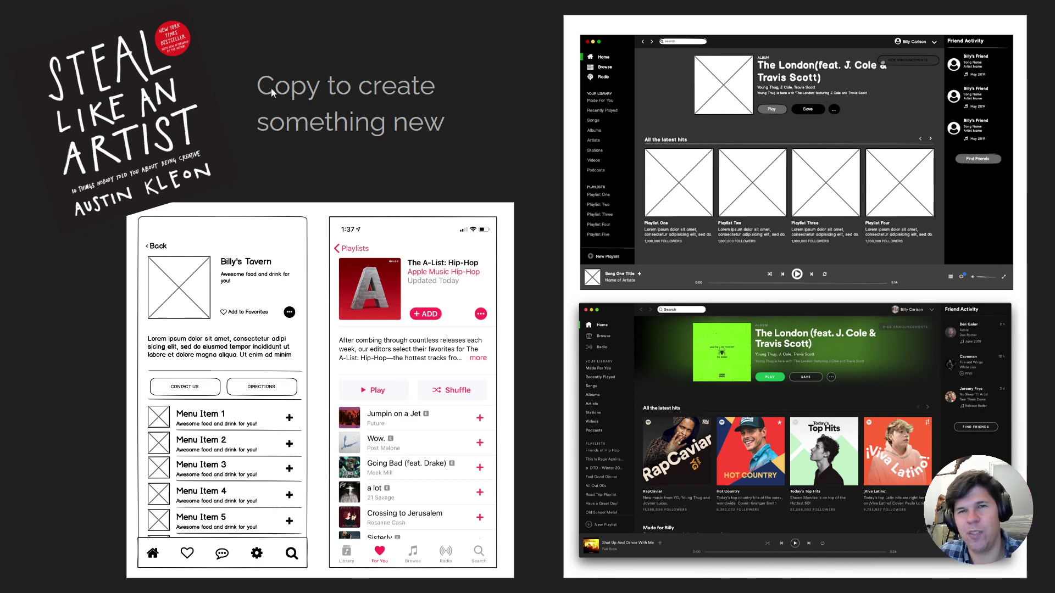
key("Escape")
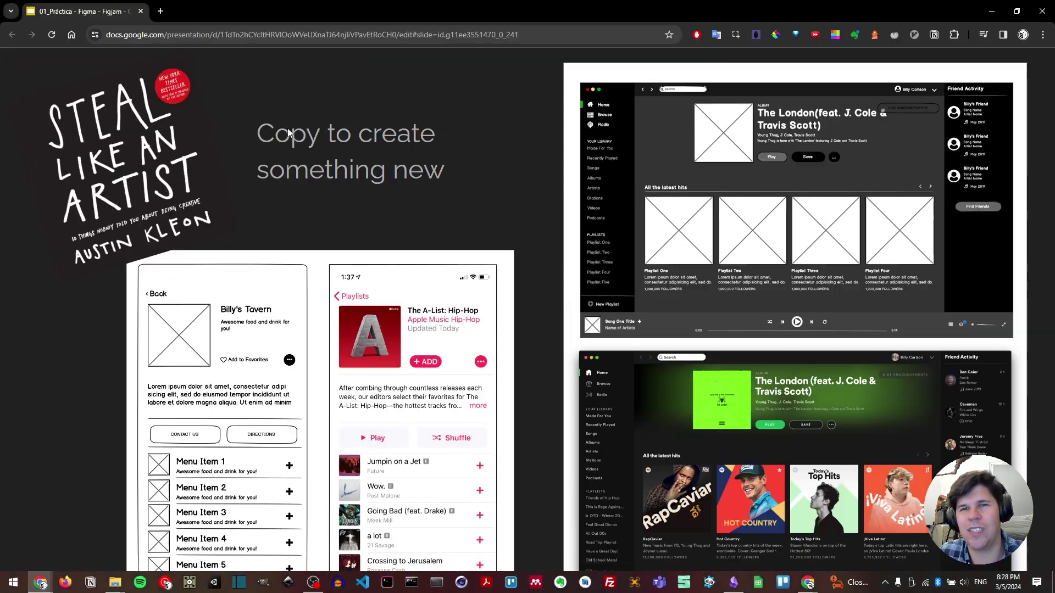
key("super+Tab")
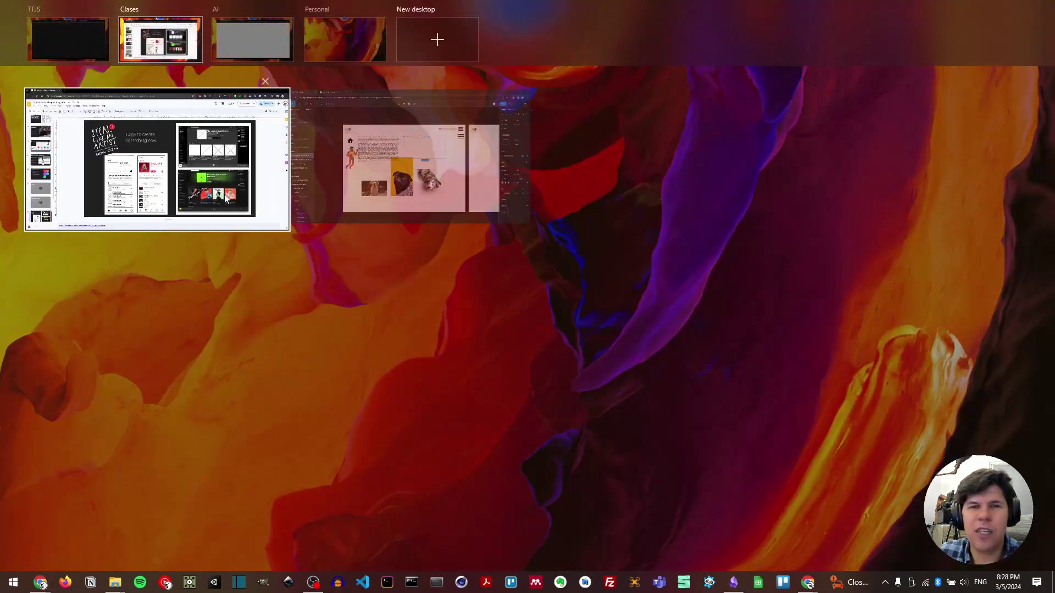
key("Right")
key("Return")
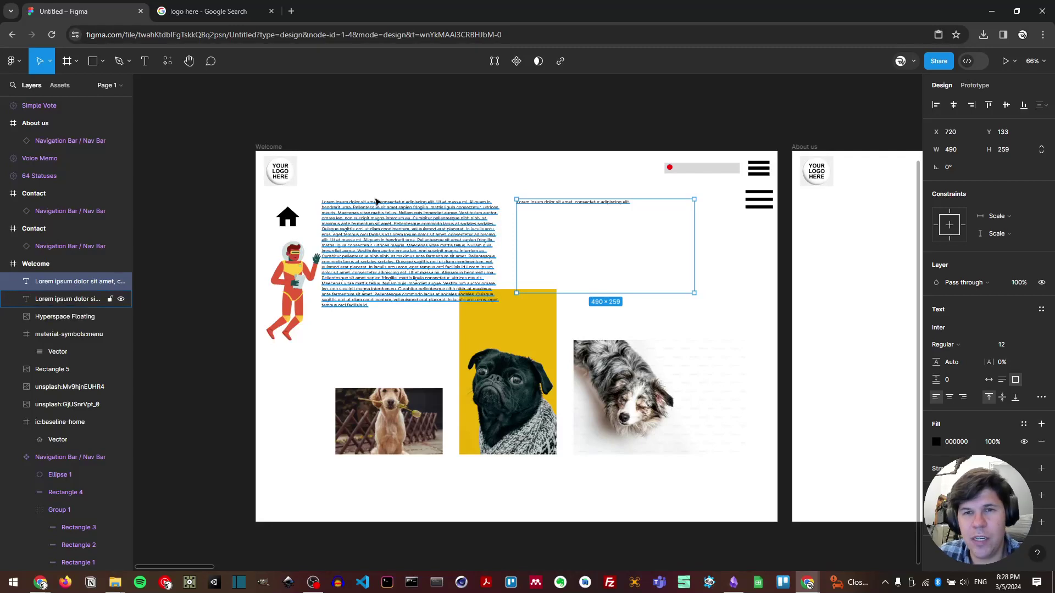
- Select the Welcome, About us and Contact frames plus the Simple Vote layers, and delete them
scroll(377, 200, "down", 2)
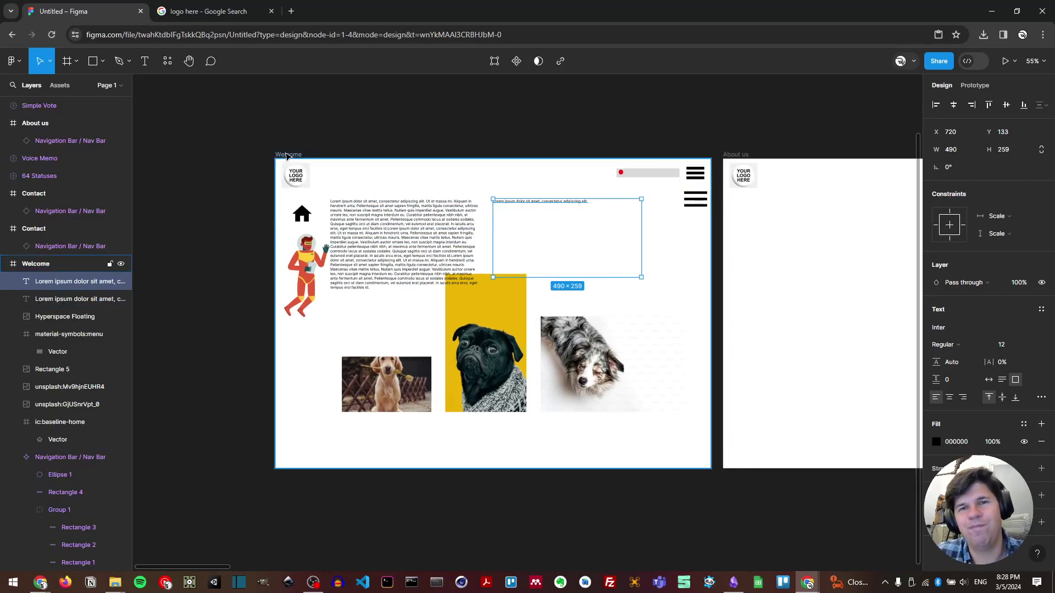
left_click(288, 155)
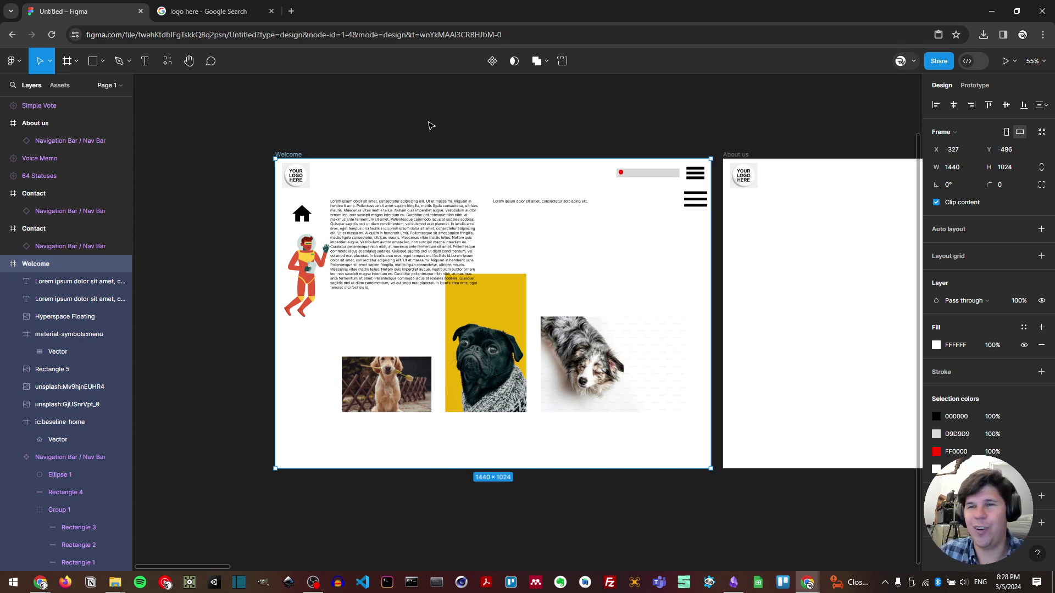
left_click(433, 146)
scroll(406, 248, "down", 4)
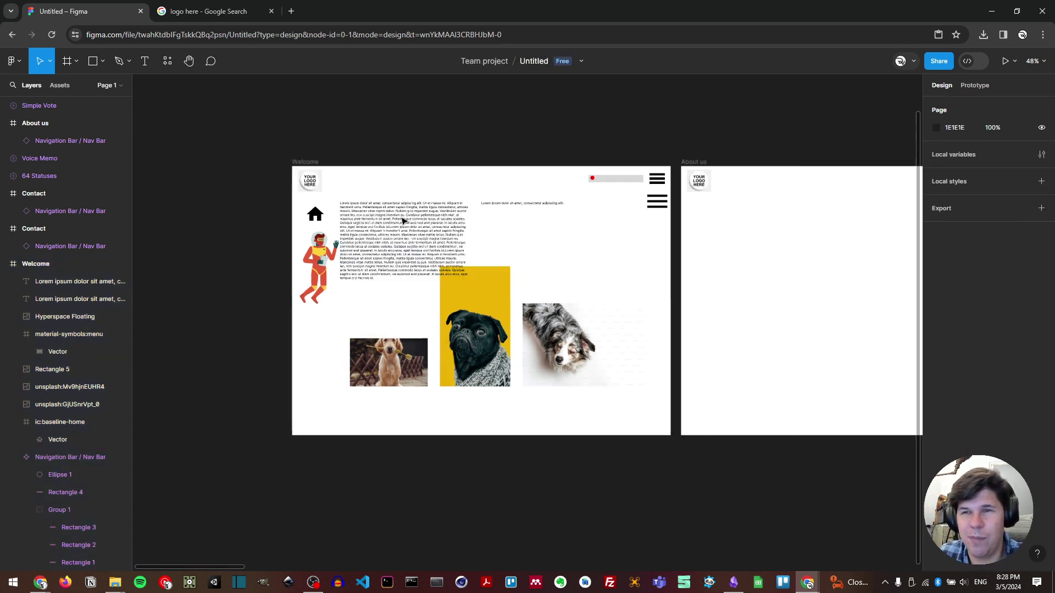
scroll(407, 247, "down", 3)
scroll(396, 229, "up", 2)
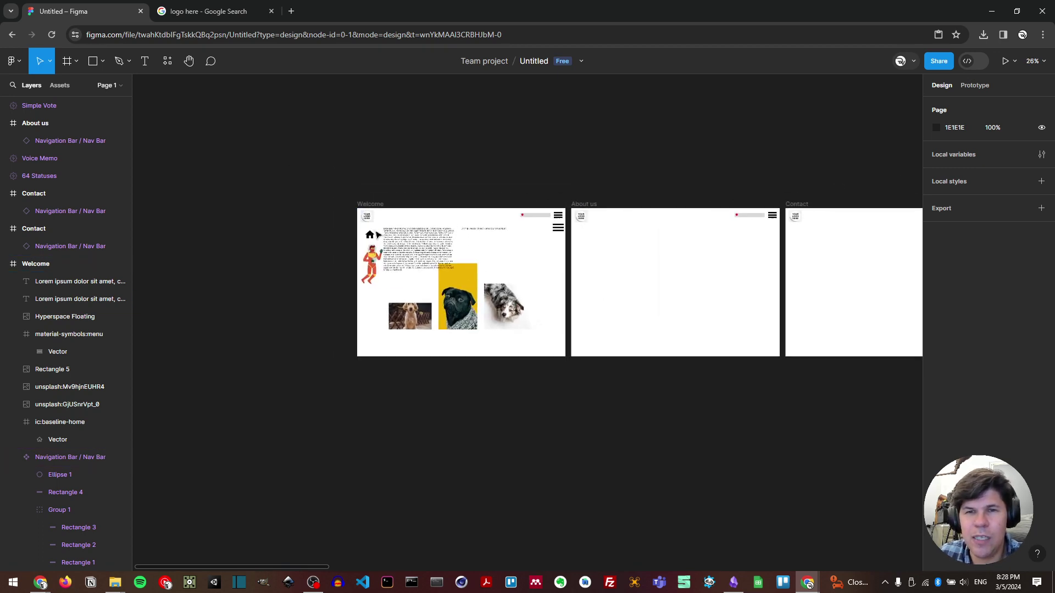
left_click(373, 205)
left_click(584, 204, "shift")
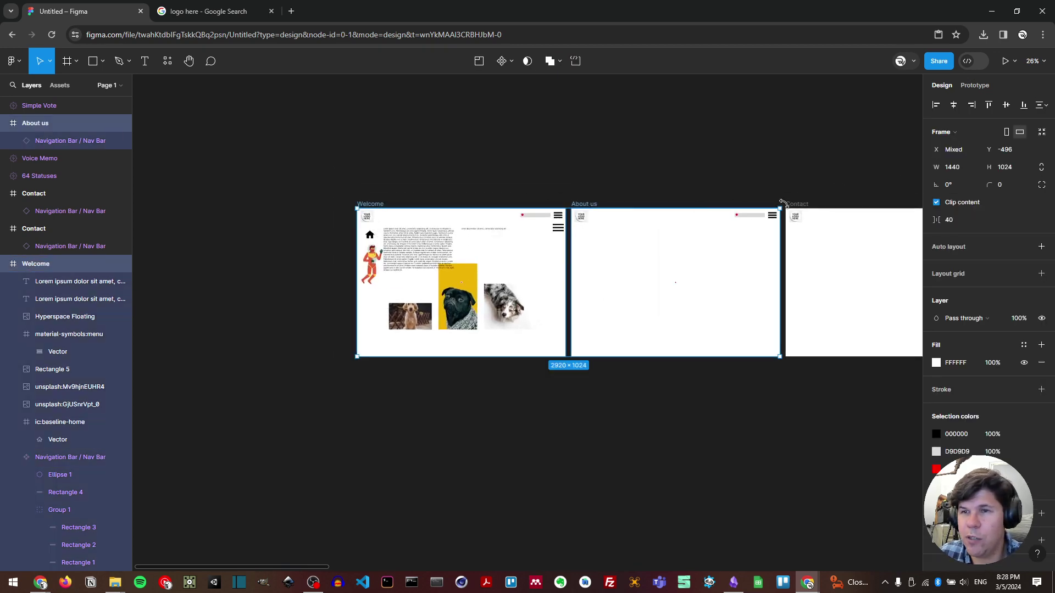
left_click(796, 205, "shift")
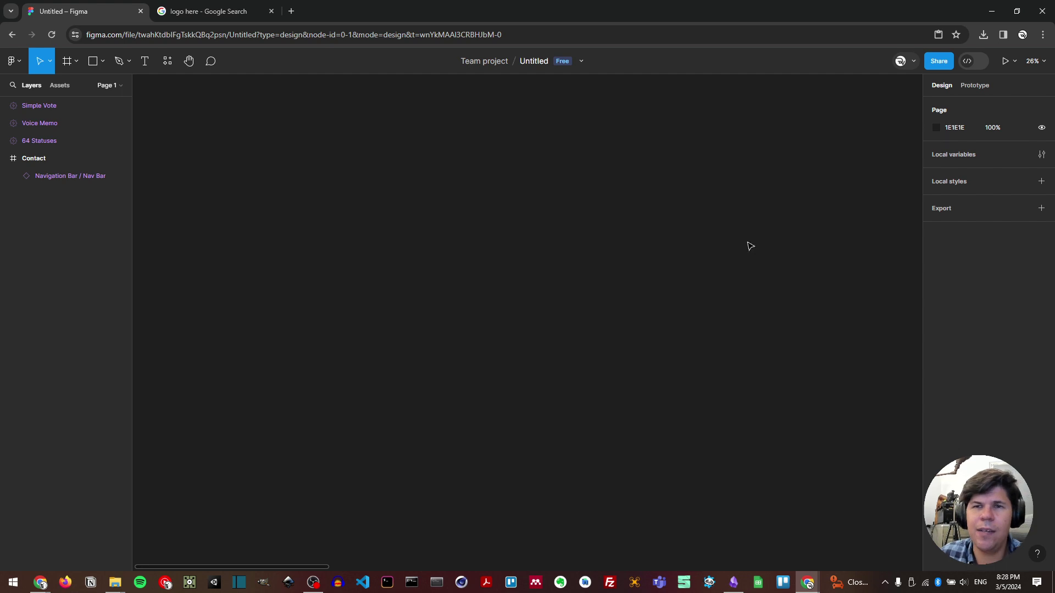
left_click(44, 107)
left_click(45, 163, "shift")
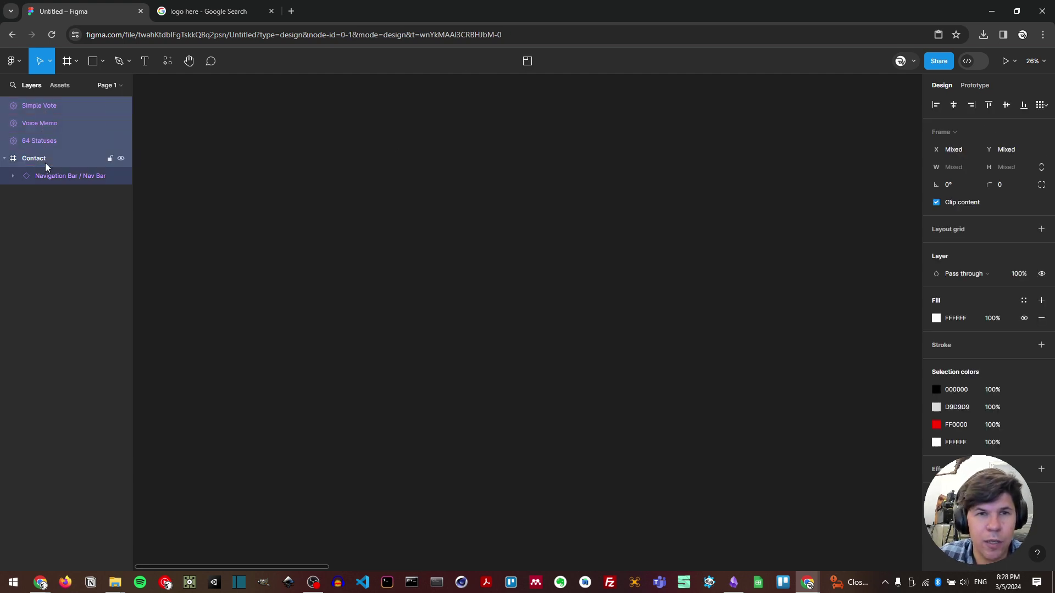
key("Delete")
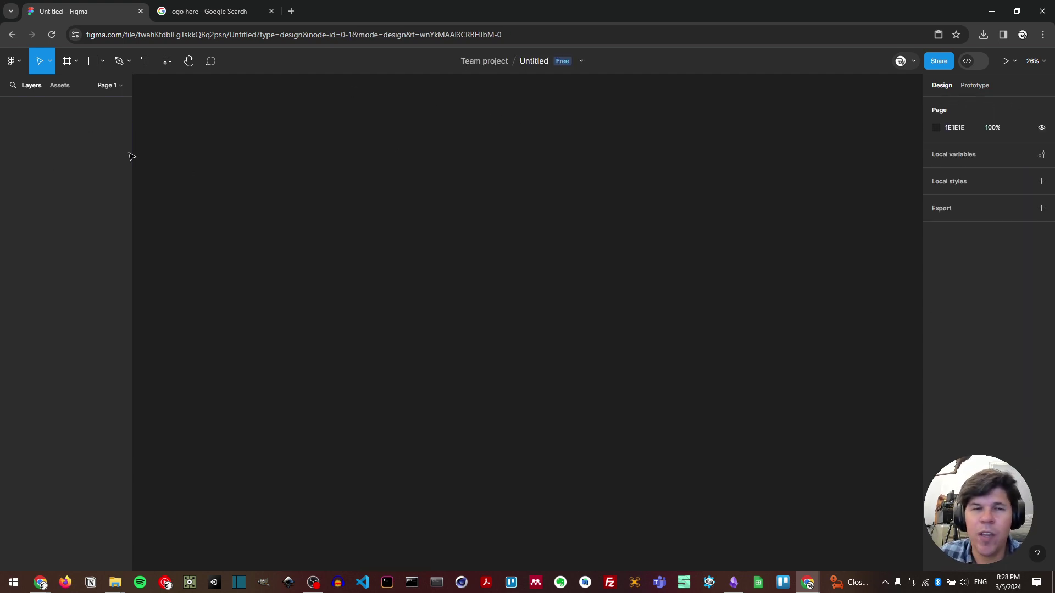
- Rename the file to 'Youtube UI'
left_click(536, 62)
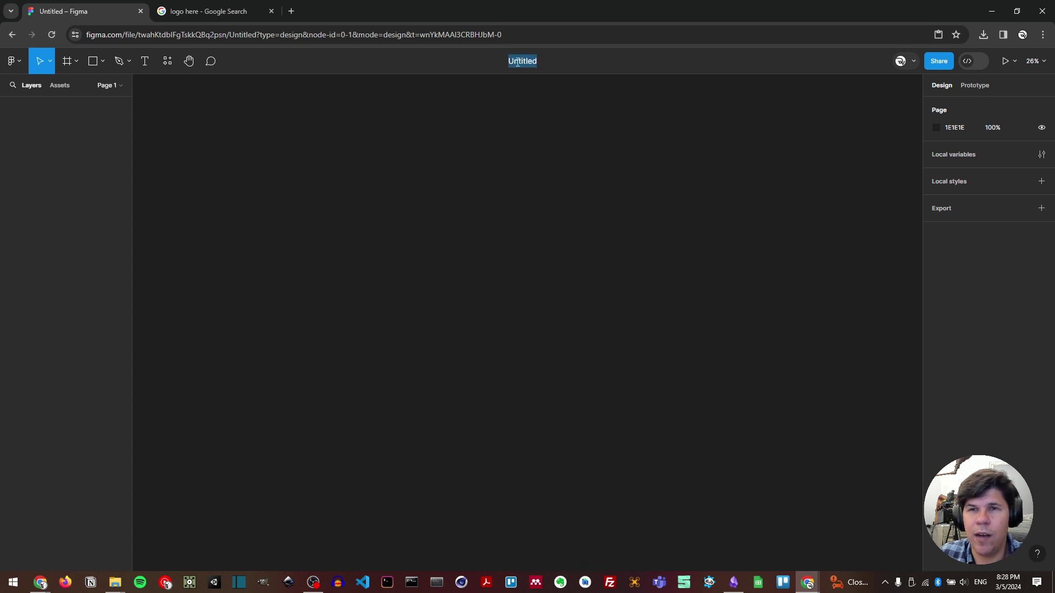
type("Y")
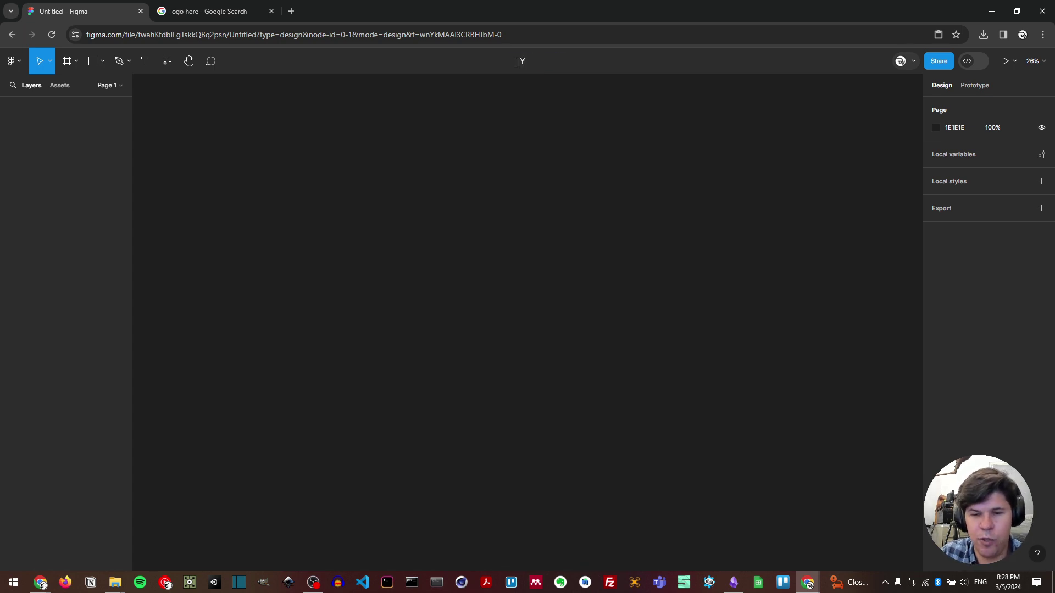
type("ou")
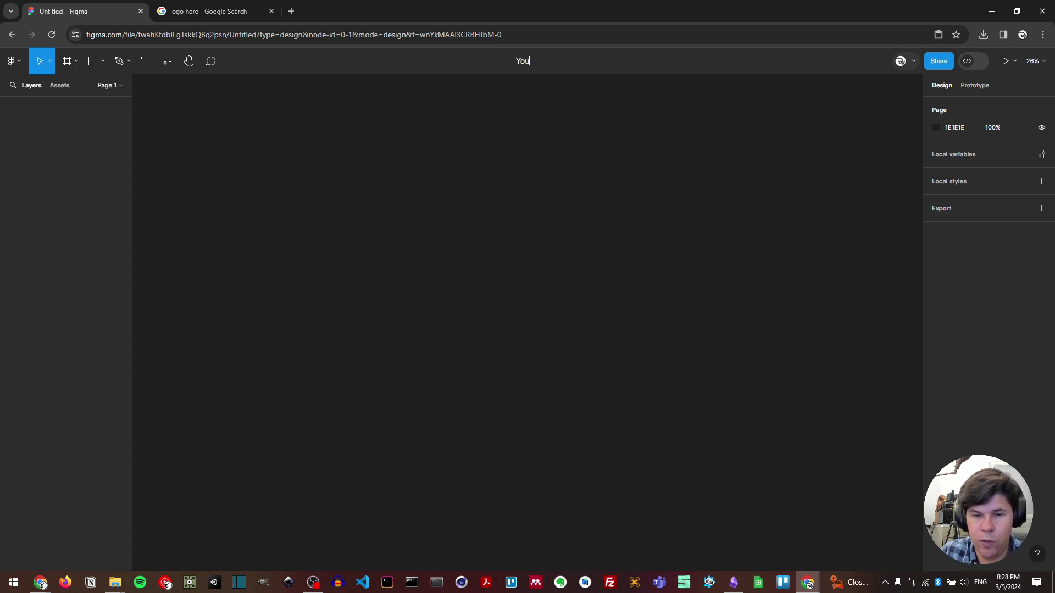
type("tube ")
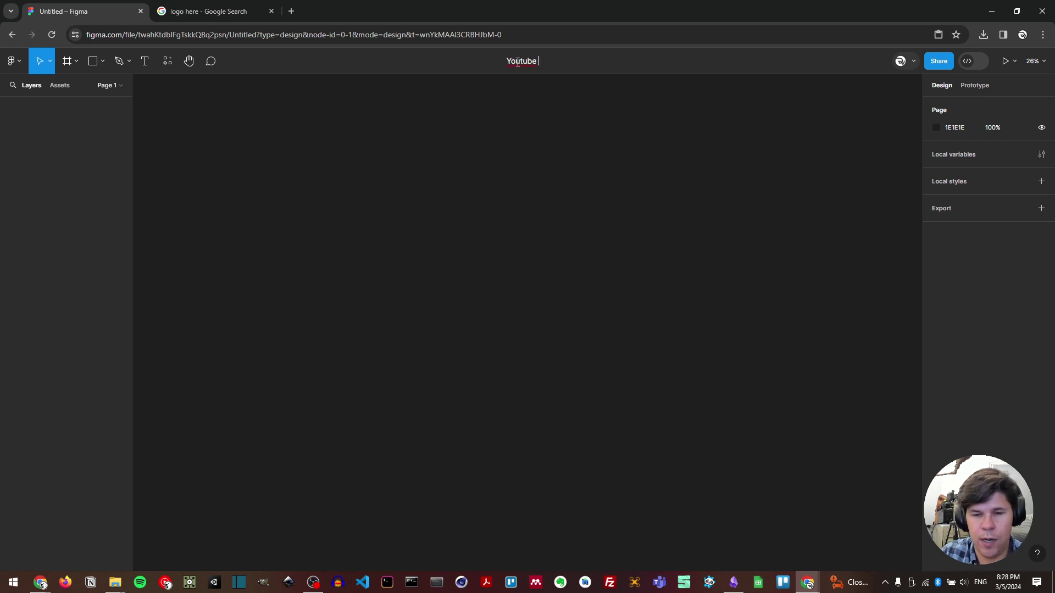
type("UI")
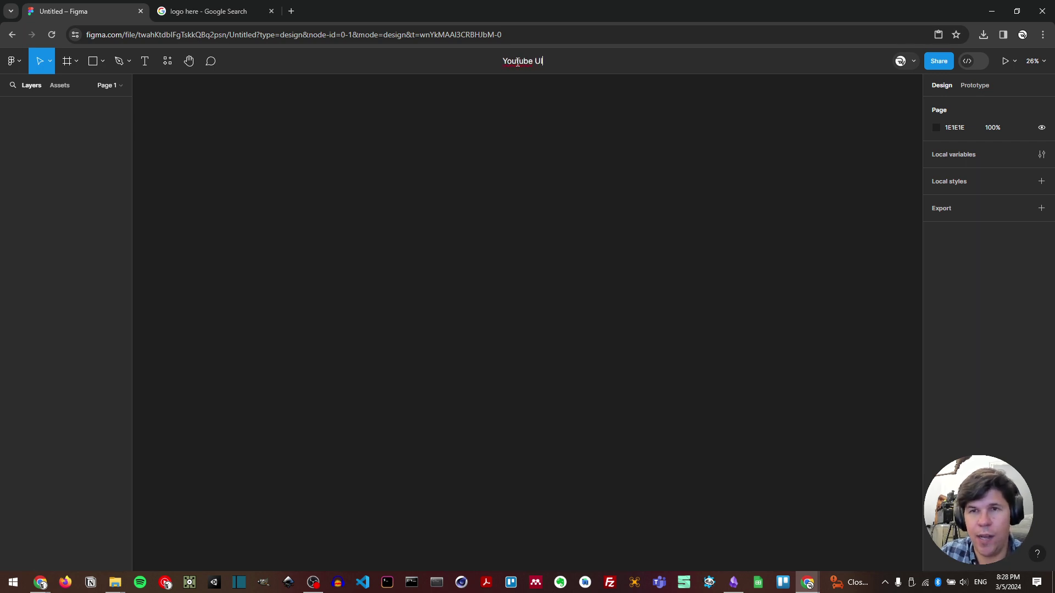
key("Return")
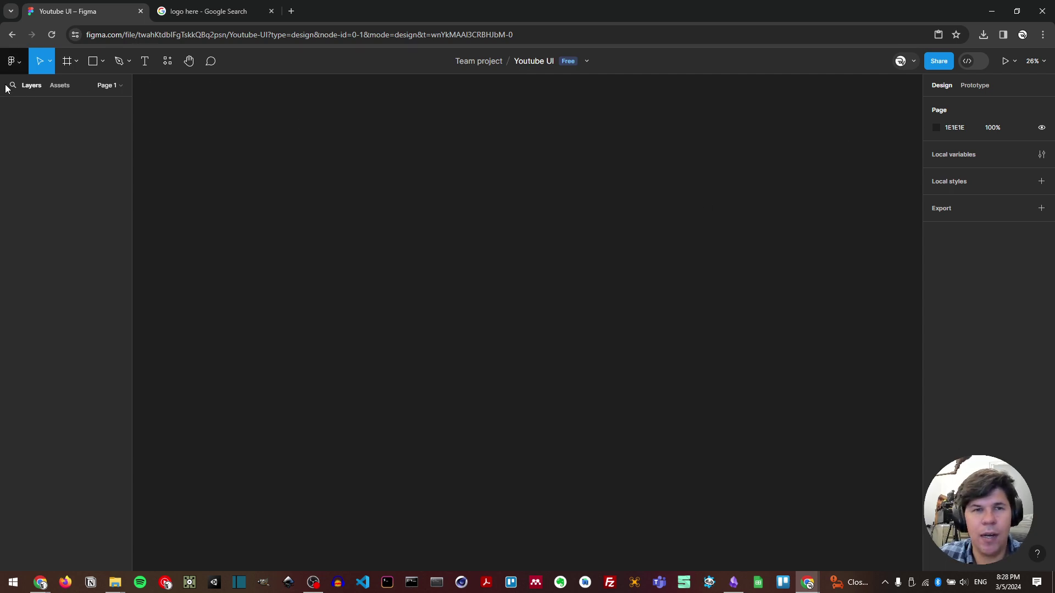
- Add a 1440×1024 Desktop frame from the Frame tool's Desktop presets
left_click(67, 64)
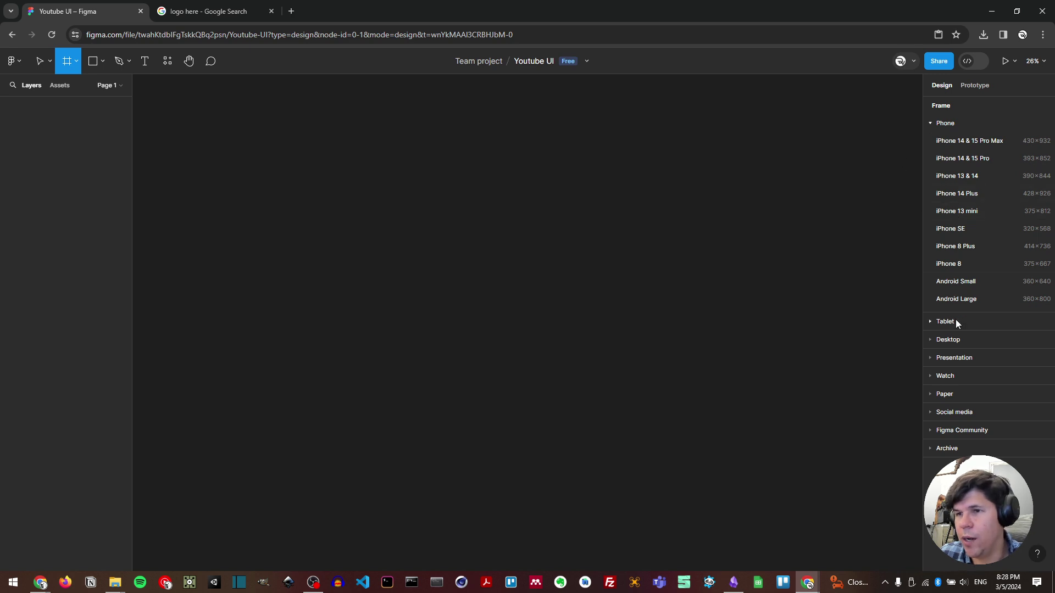
left_click(948, 339)
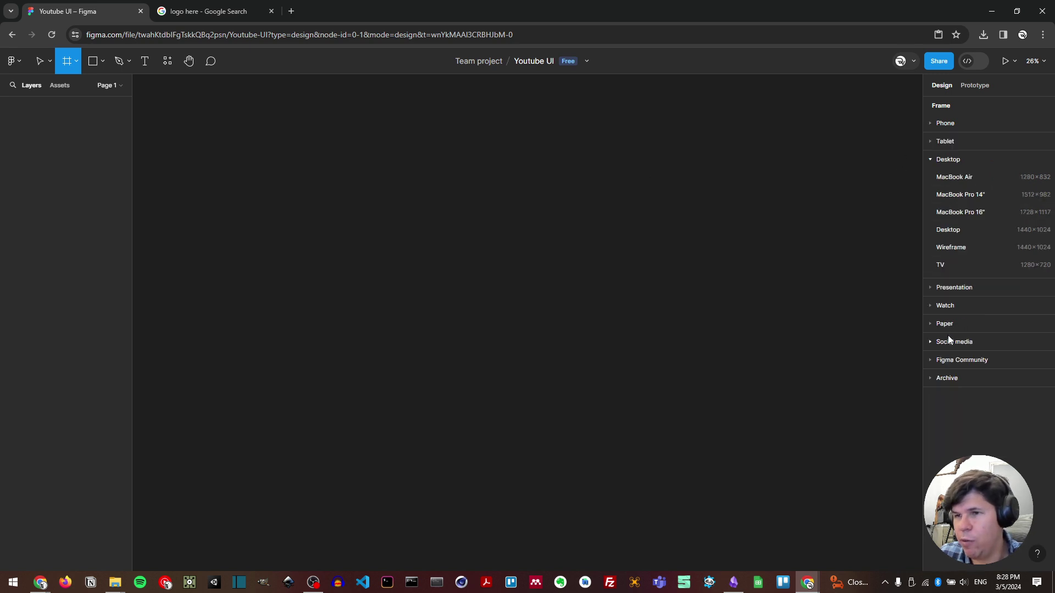
left_click(964, 234)
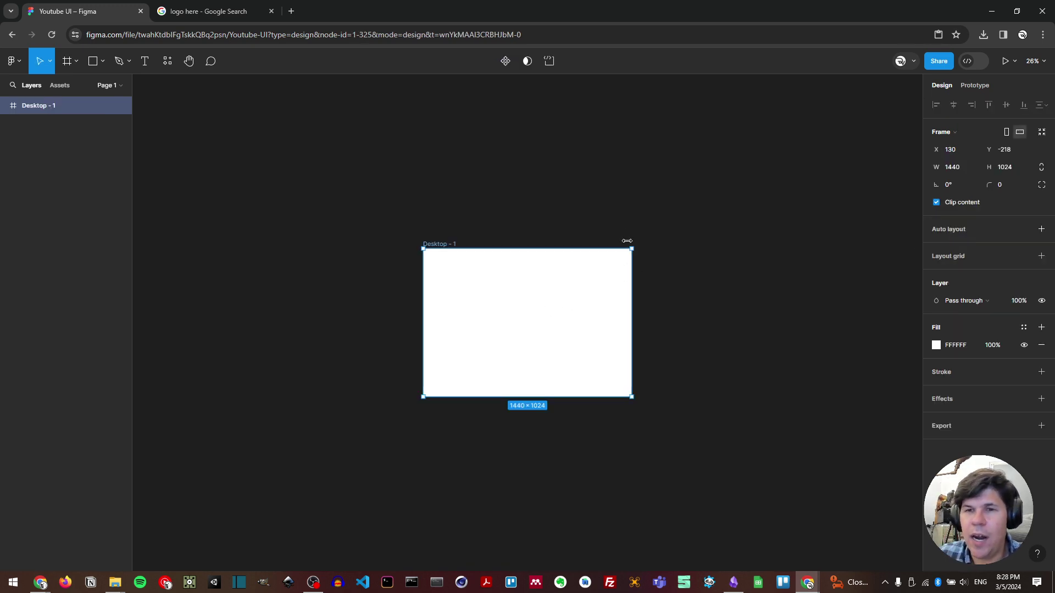
left_click(621, 224)
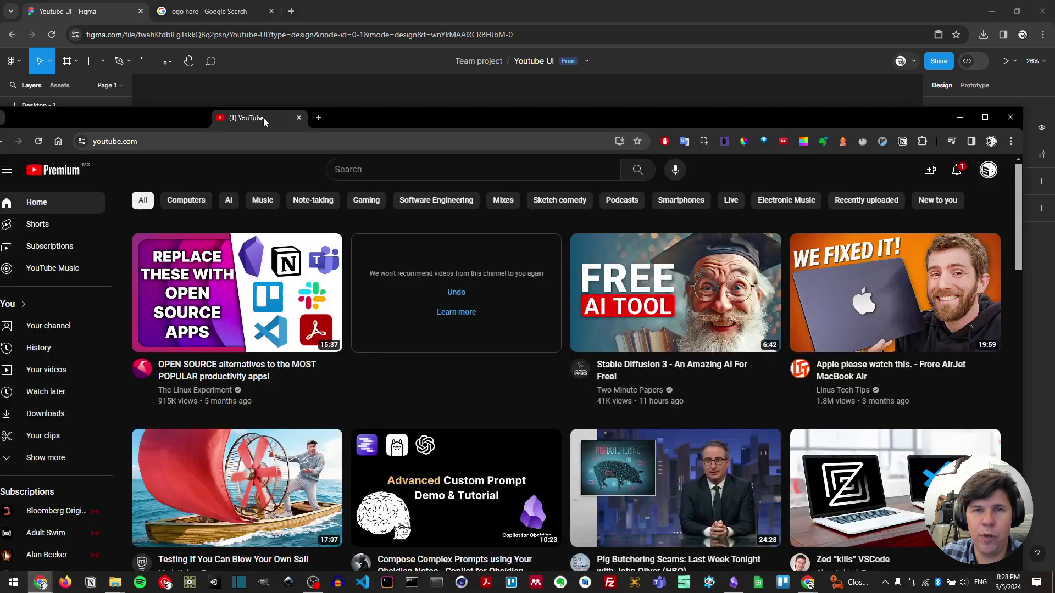
- Maximize YouTube and snip its full home page with Win+Shift+S
double_click(361, 112)
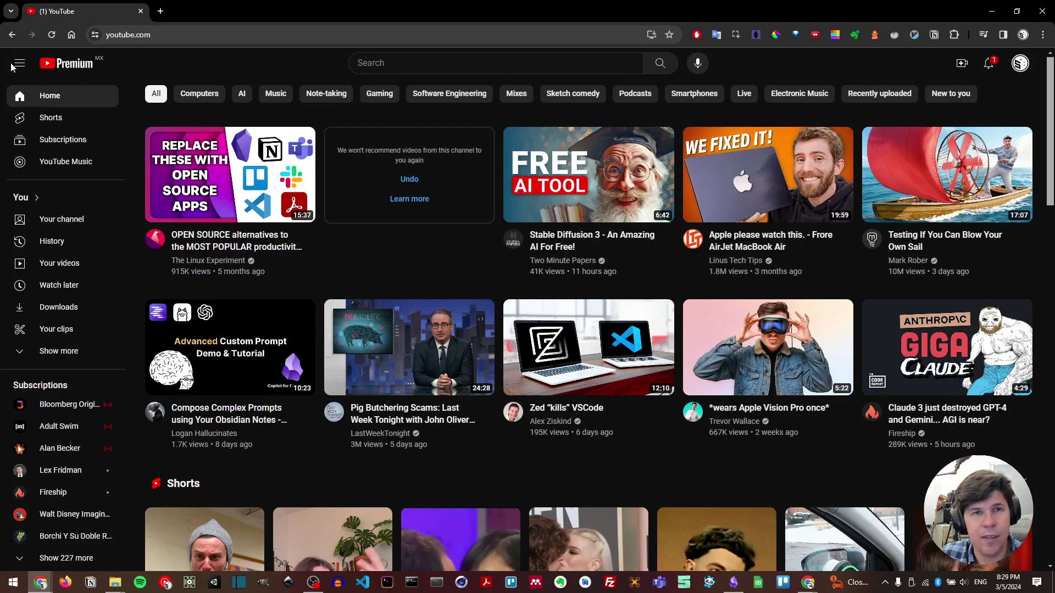
key("super+shift+s")
left_click_drag(1, 51, 1050, 569)
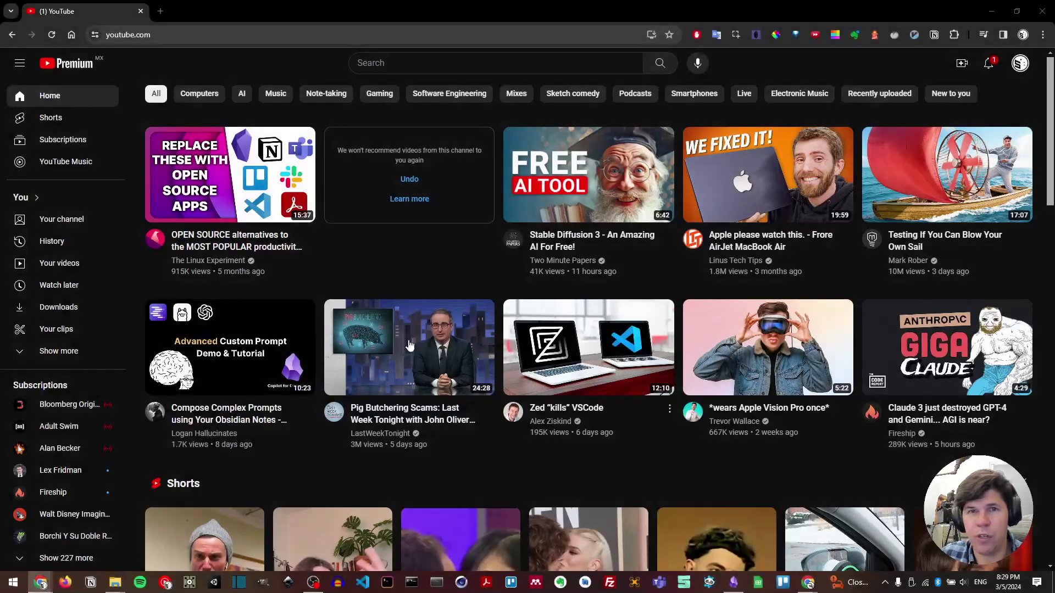
key("super+Tab")
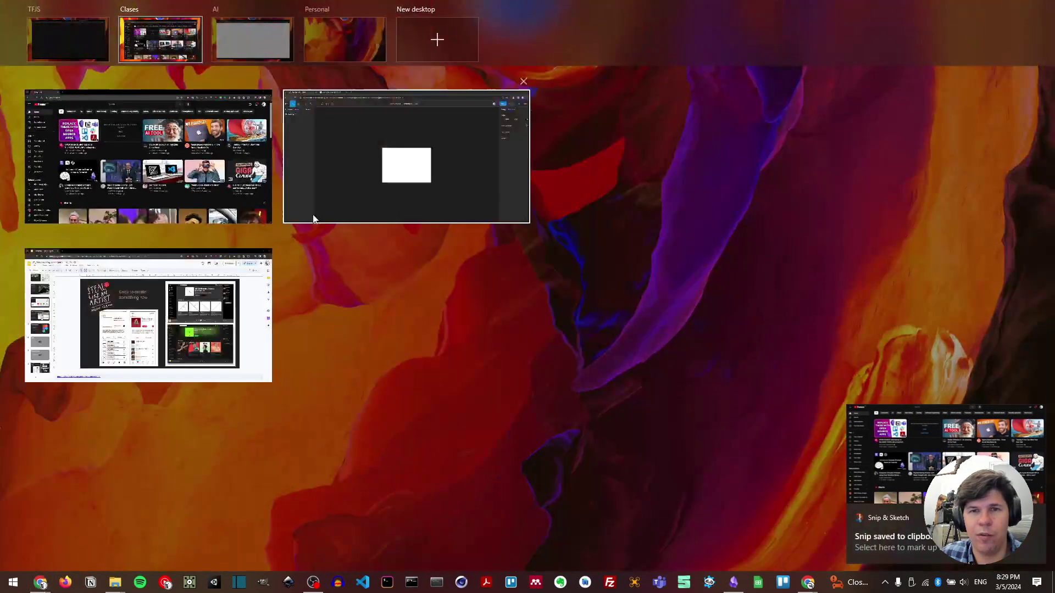
- Back in Figma, paste the YouTube screenshot onto the canvas
left_click(331, 185)
left_click(435, 328)
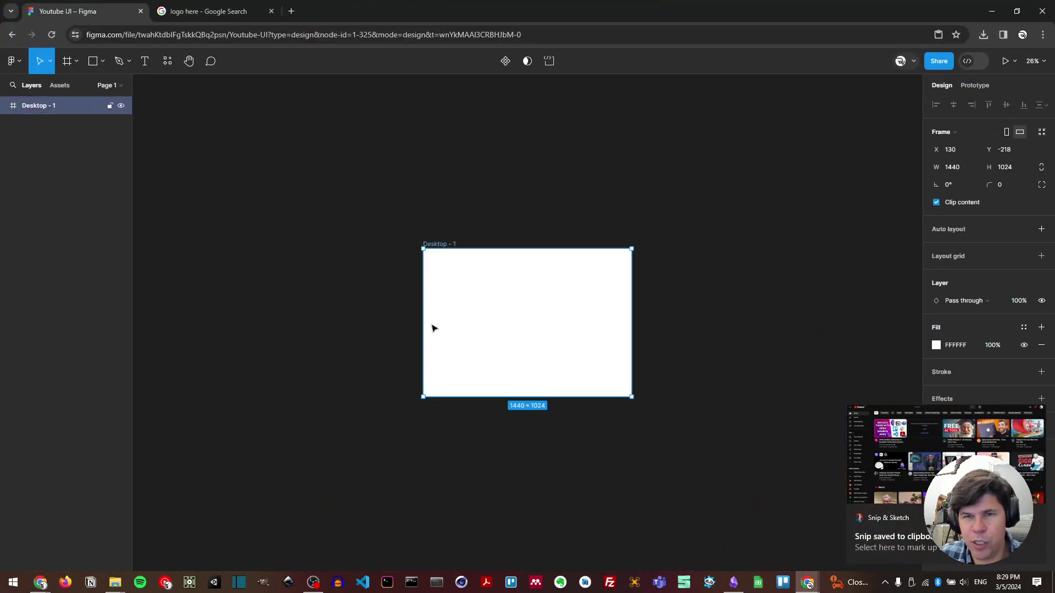
left_click(409, 325)
key("ctrl+v")
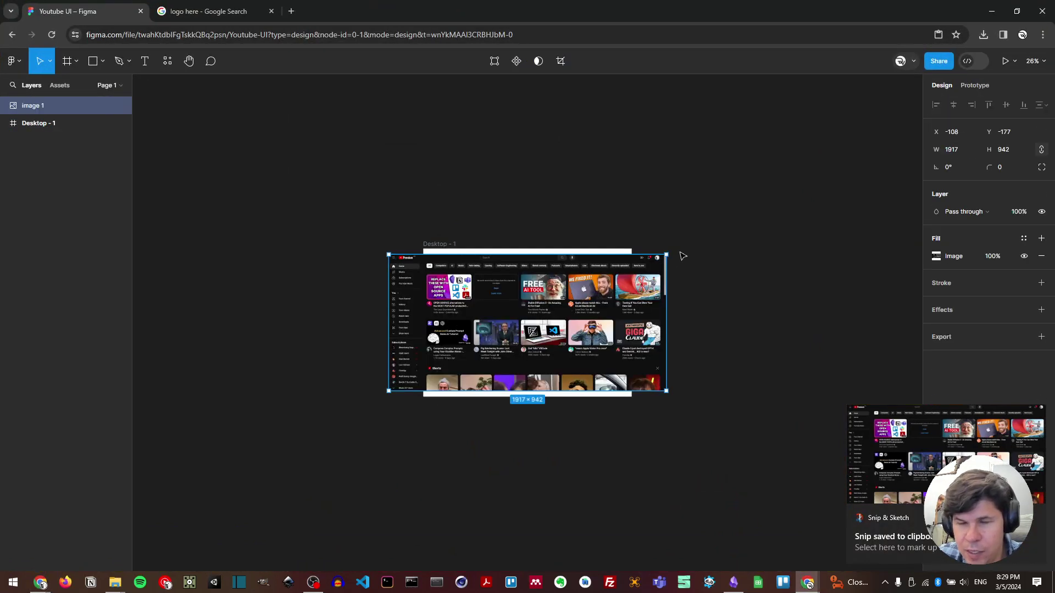
- Move and resize the Desktop - 1 frame to match the screenshot at 1917×942
left_click(449, 246)
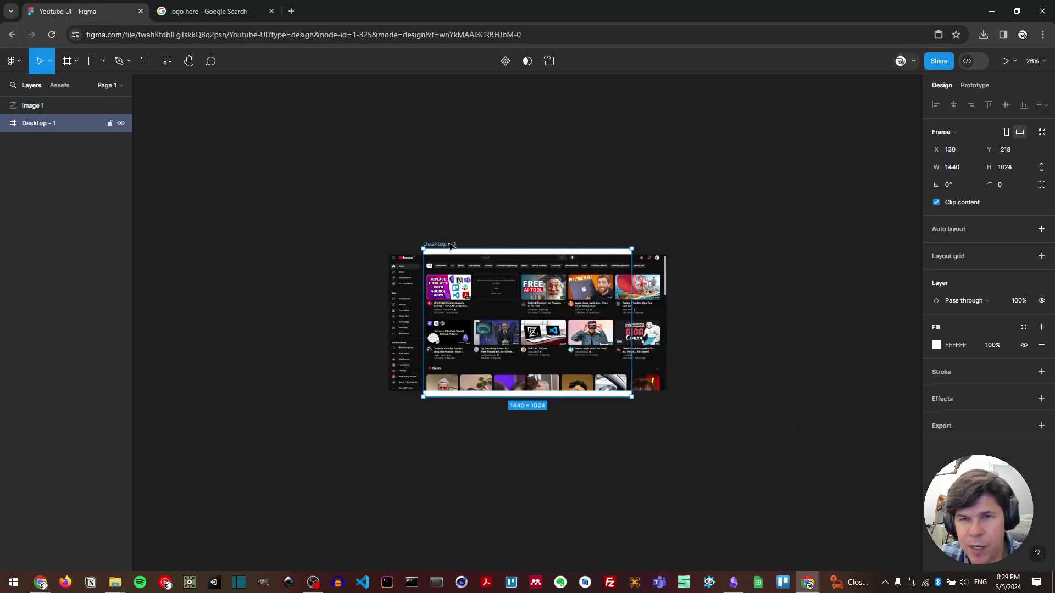
left_click_drag(438, 247, 409, 258)
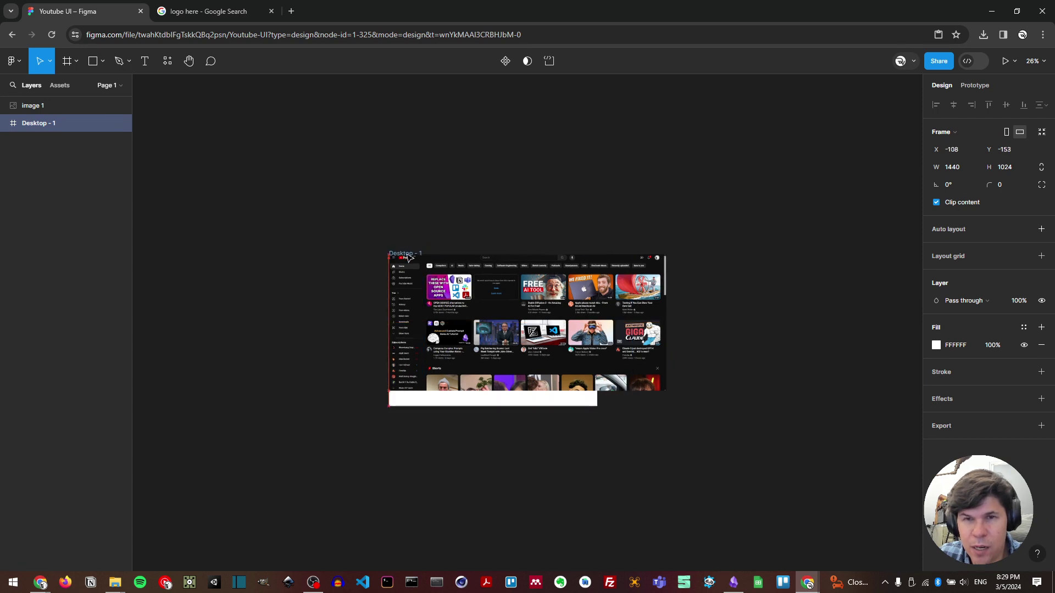
left_click_drag(597, 390, 667, 389)
scroll(426, 299, "up", 2)
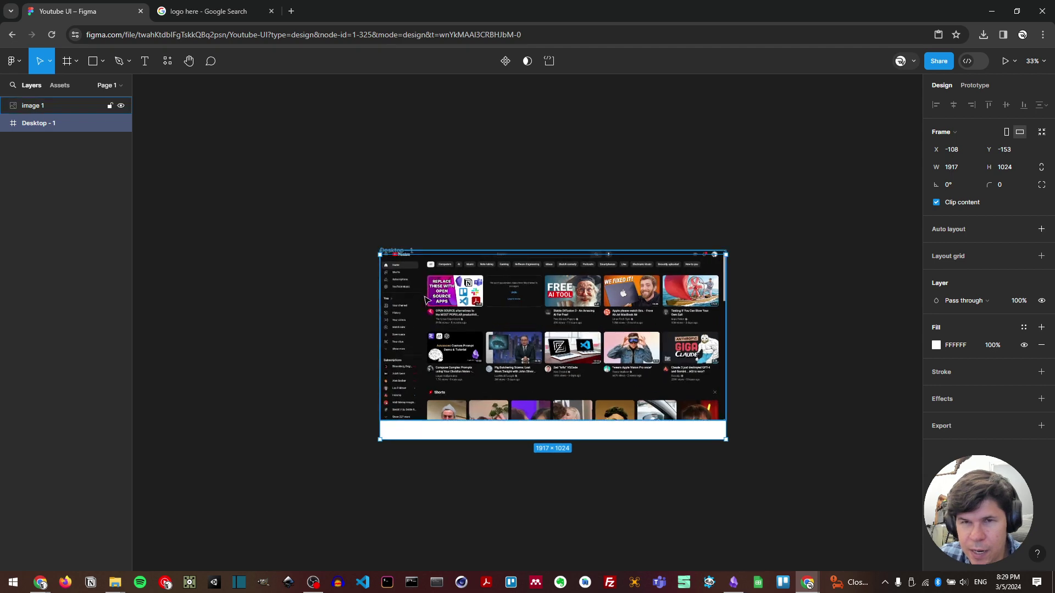
scroll(425, 299, "up", 2)
scroll(374, 252, "up", 2)
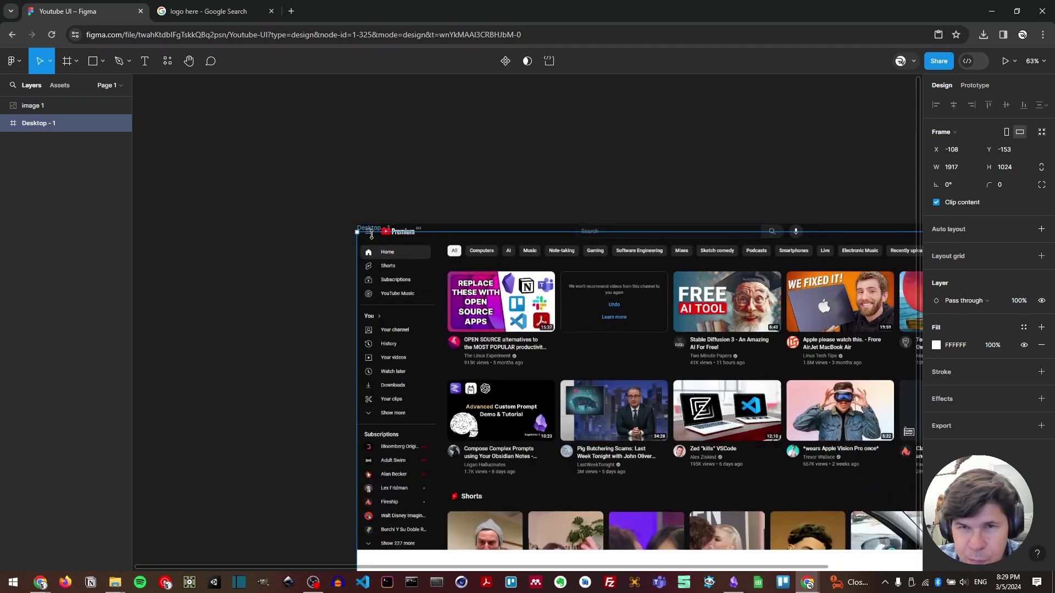
scroll(482, 380, "down", 5)
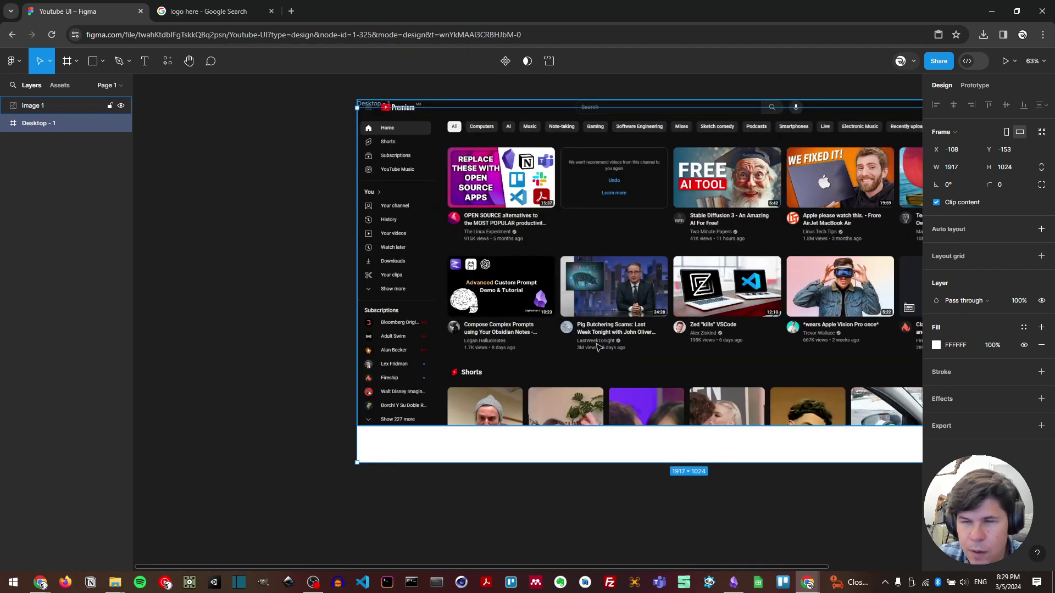
scroll(610, 395, "right", 5)
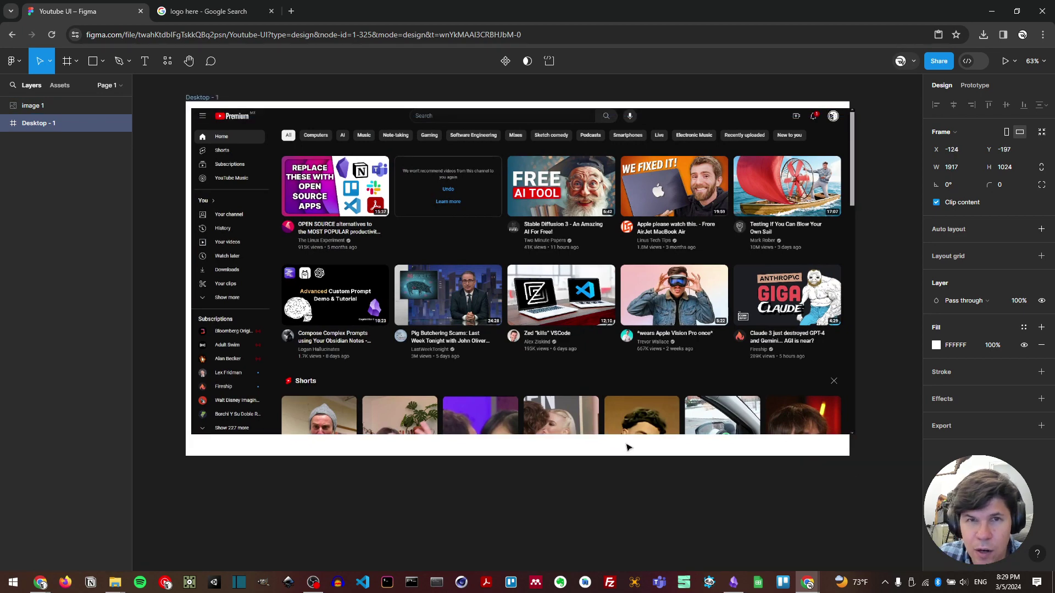
left_click_drag(628, 448, 634, 454)
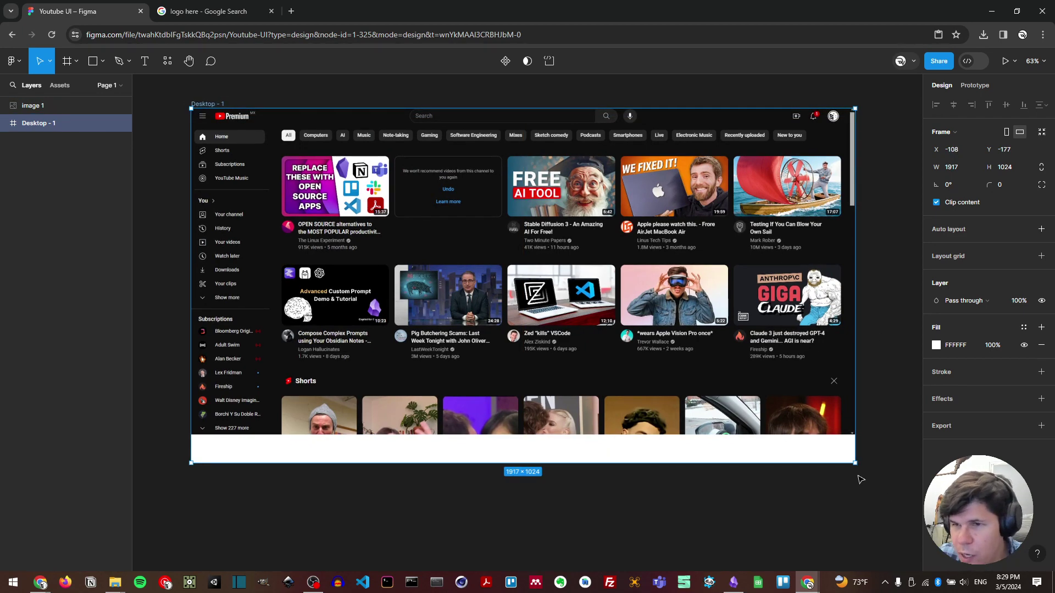
left_click_drag(853, 464, 853, 435)
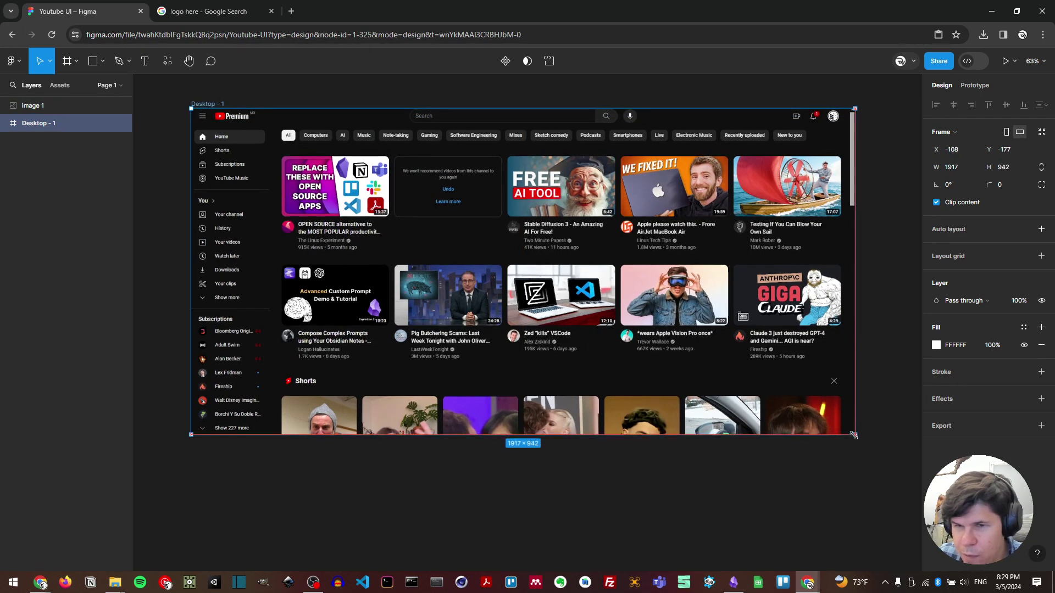
- Nest image 1 inside the Desktop - 1 frame, undoing an accidental resize
left_click(884, 303)
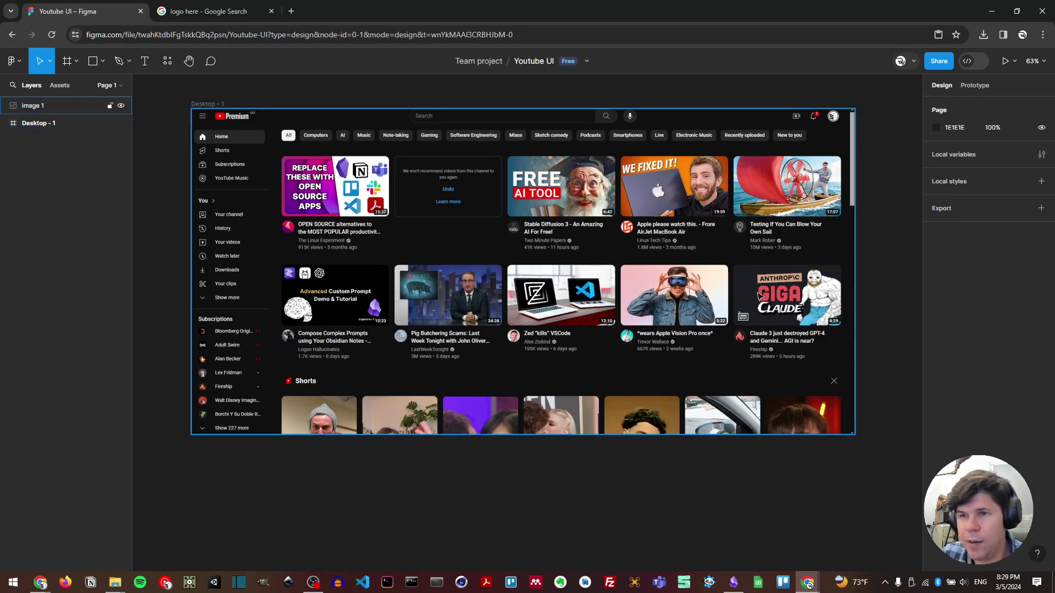
left_click(32, 124)
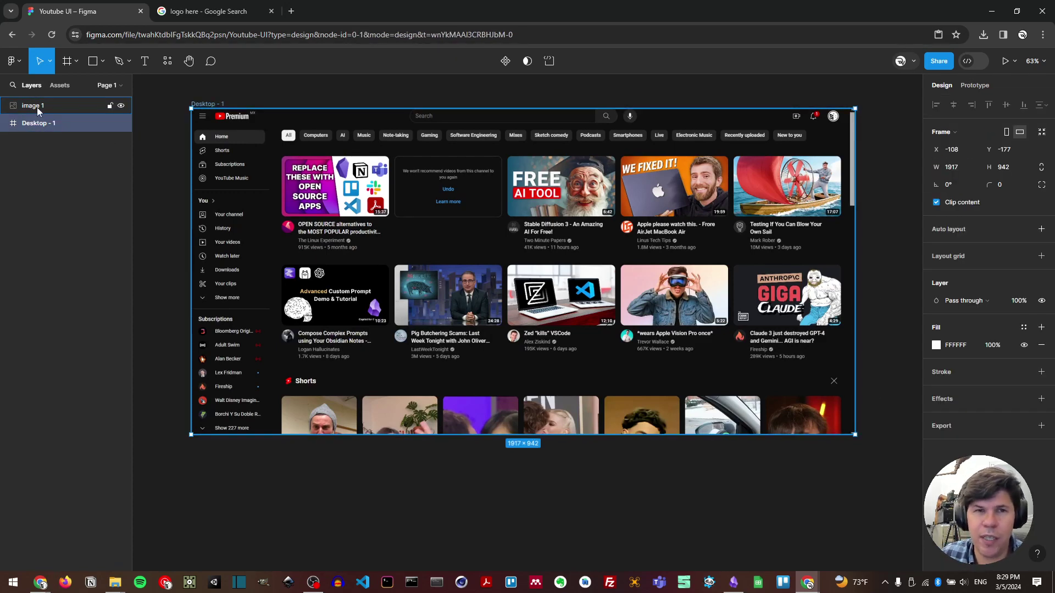
left_click(34, 108)
left_click_drag(34, 108, 72, 119)
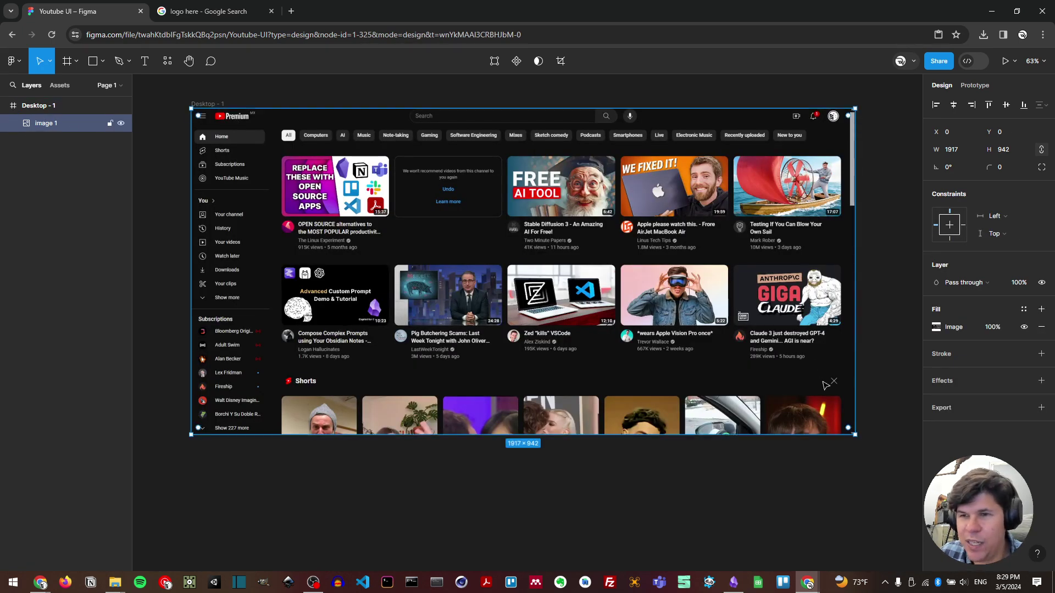
left_click_drag(855, 435, 884, 449)
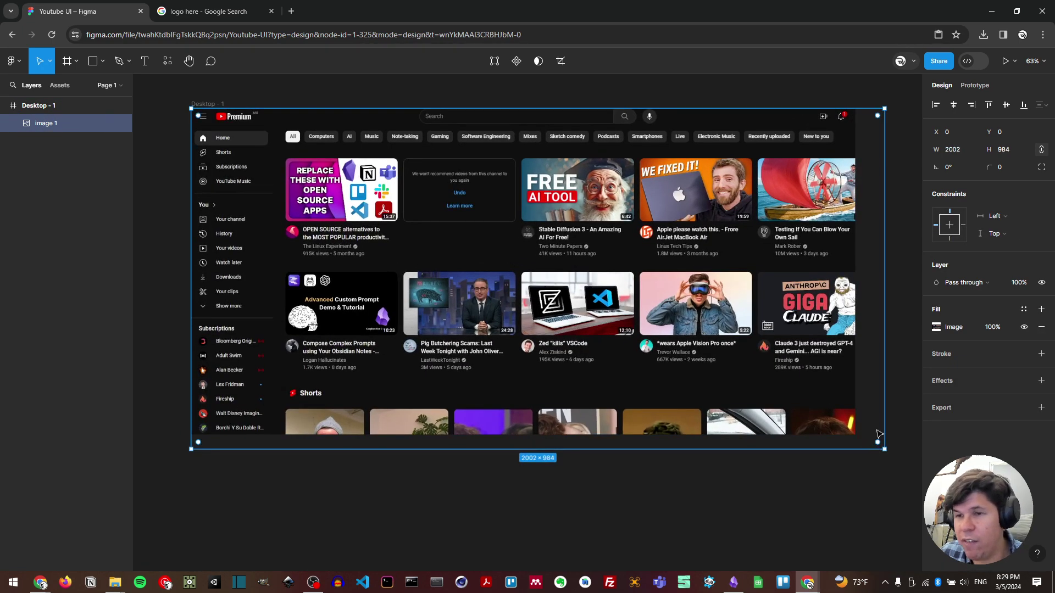
key("ctrl+z")
left_click(863, 199)
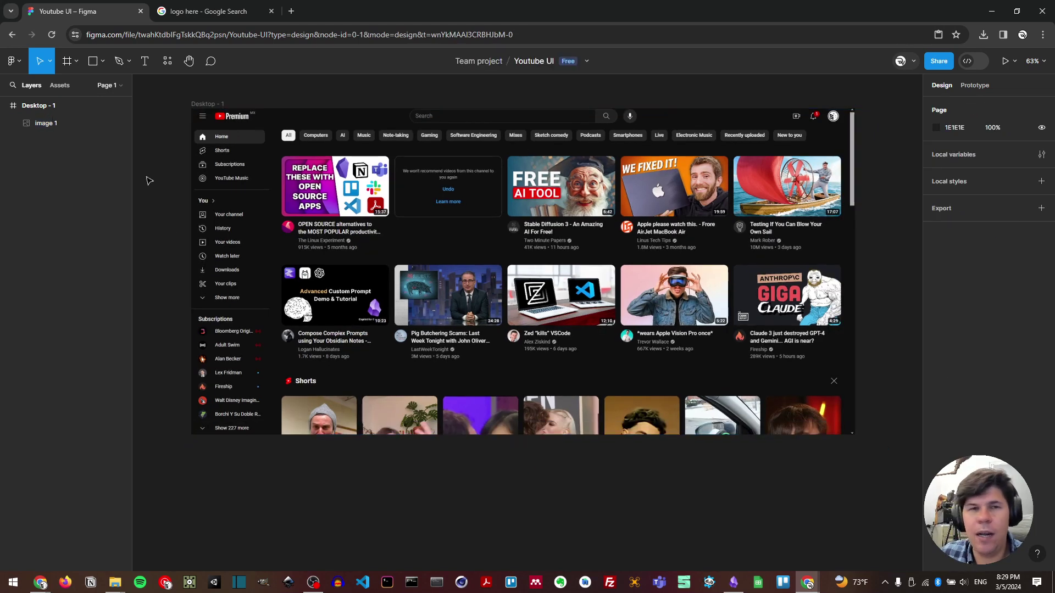
- Lock the image 1 screenshot so it stays fixed inside Desktop - 1
left_click(46, 123)
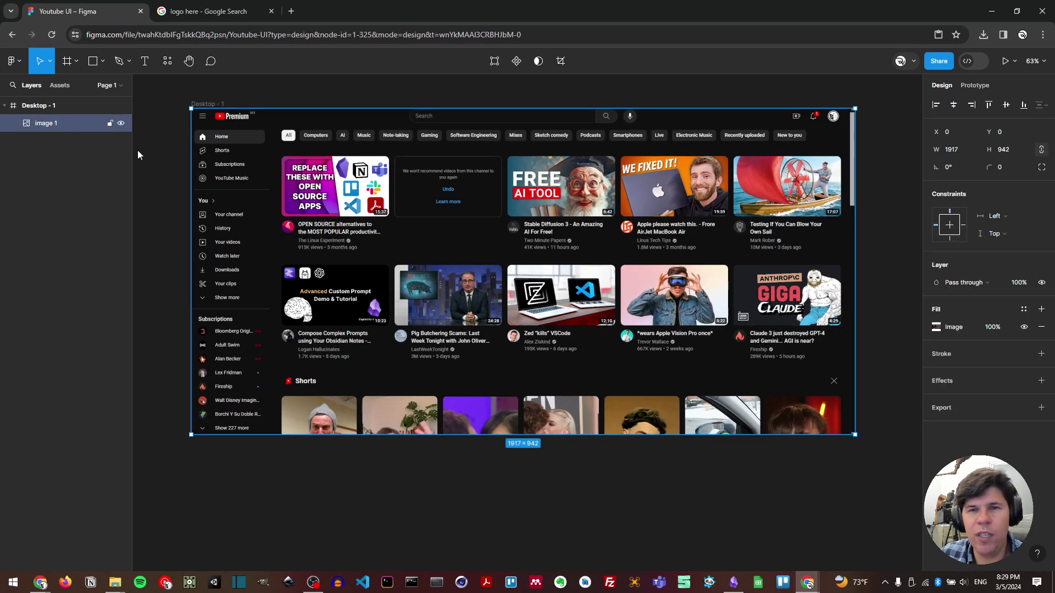
right_click(502, 213)
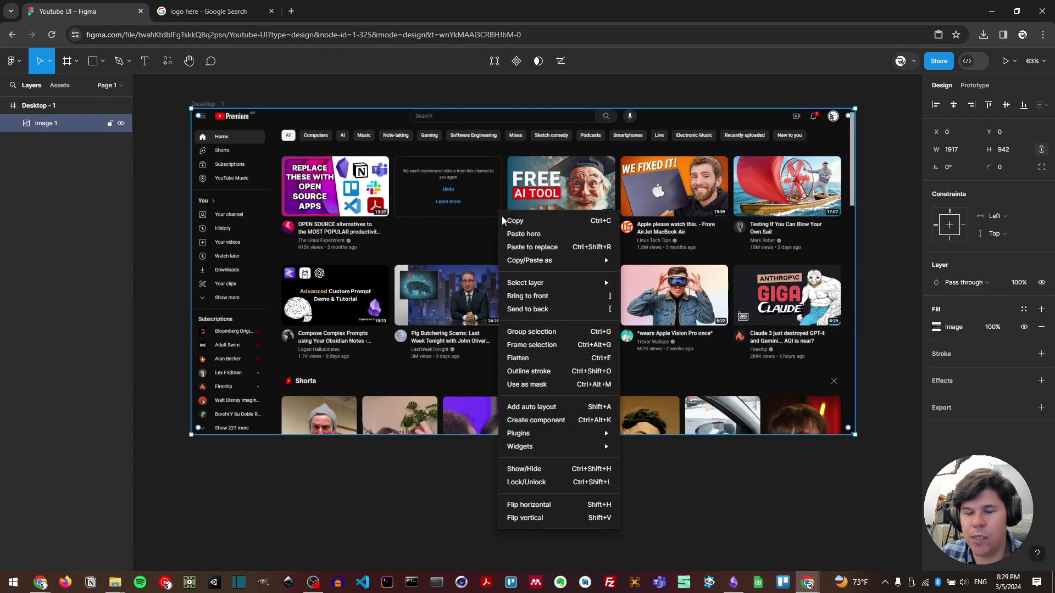
left_click(542, 482)
left_click(327, 203)
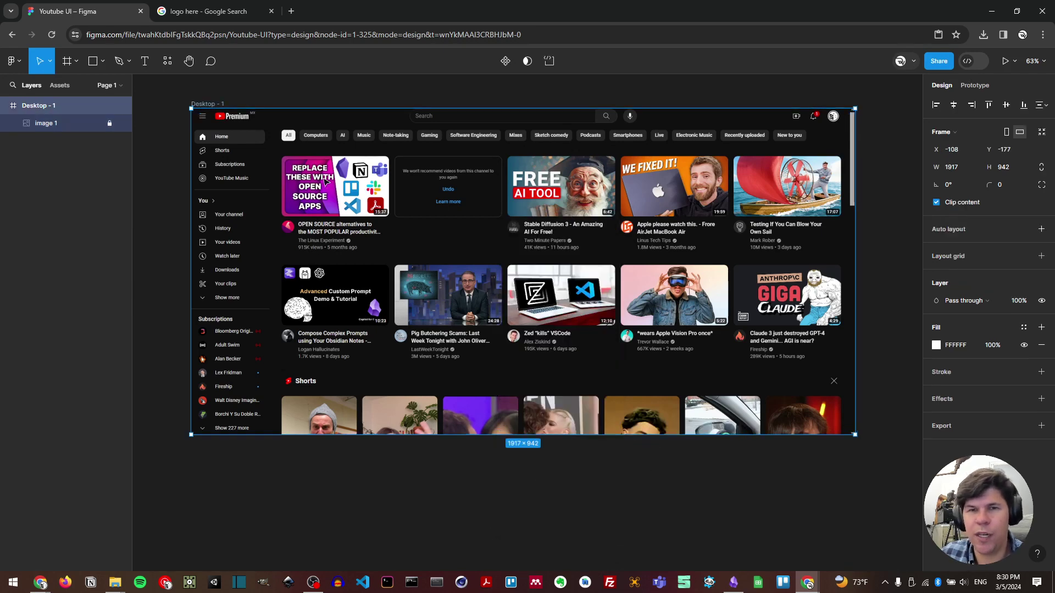
scroll(219, 195, "up", 3)
scroll(219, 195, "left", 3)
scroll(504, 227, "down", 3)
scroll(409, 134, "right", 2)
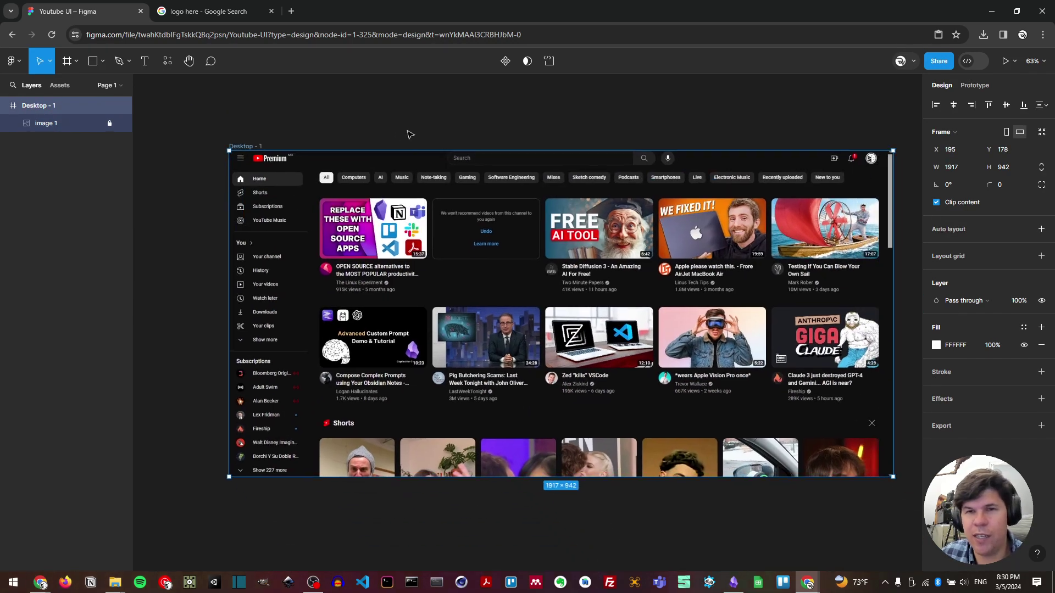
left_click(551, 116)
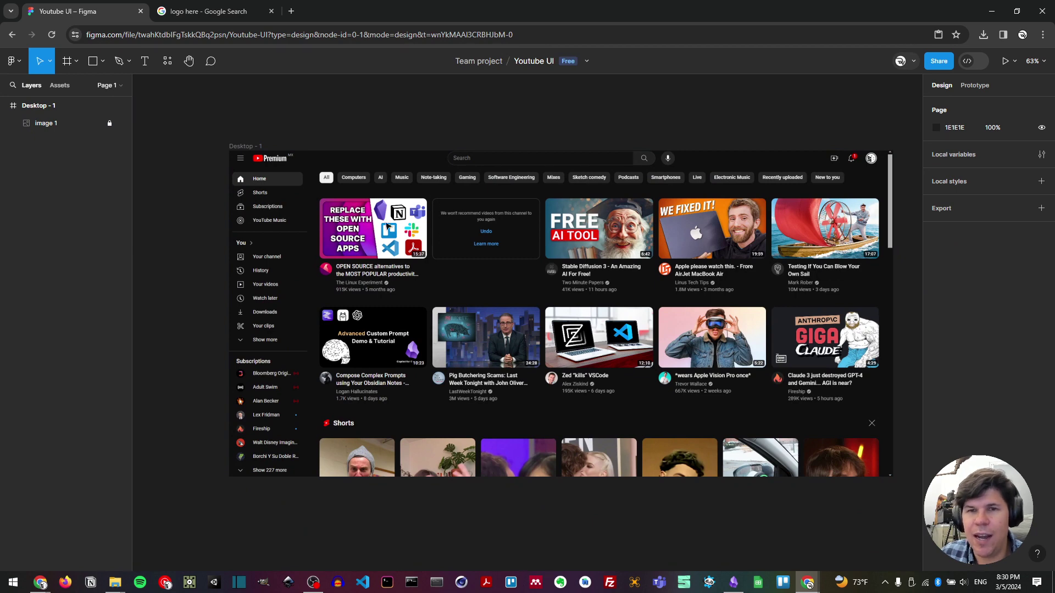
scroll(352, 225, "down", 1)
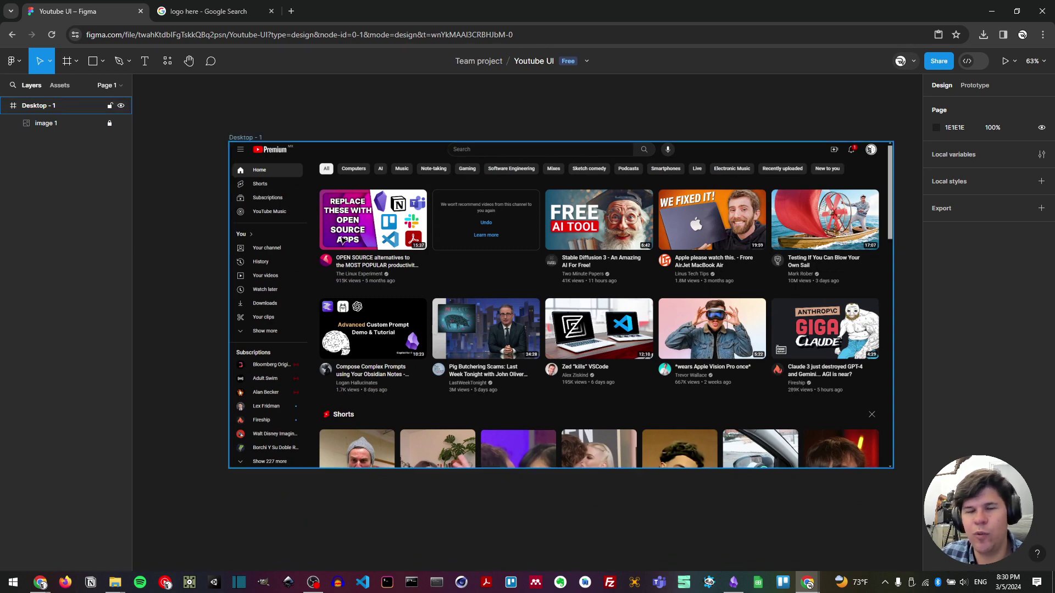
scroll(354, 229, "down", 1)
scroll(478, 271, "right", 1)
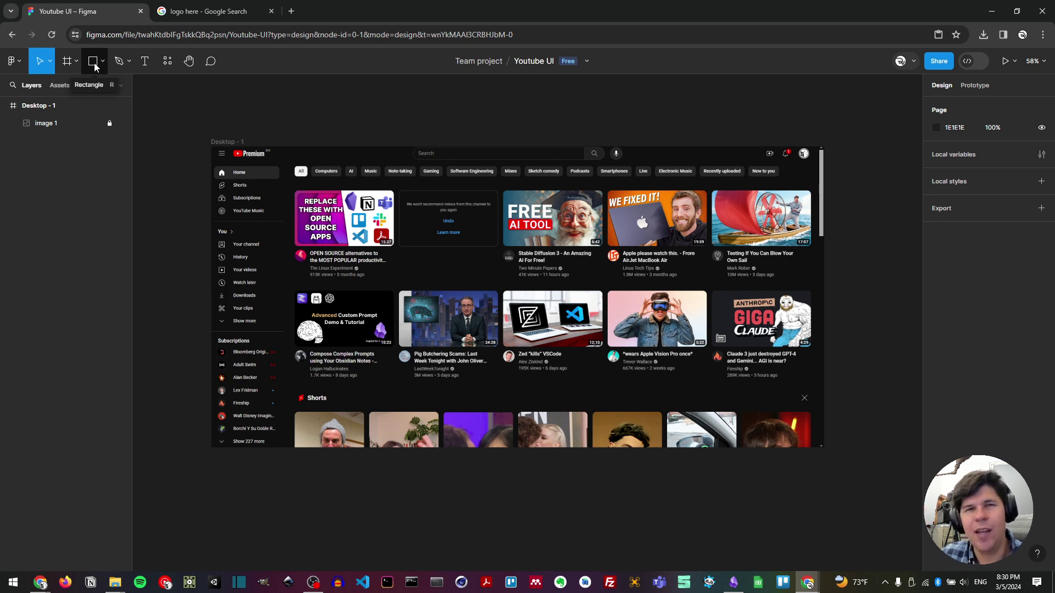
- Run Loremzer, then find the Navigate widget under Widgets and view it in Community
left_click(169, 66)
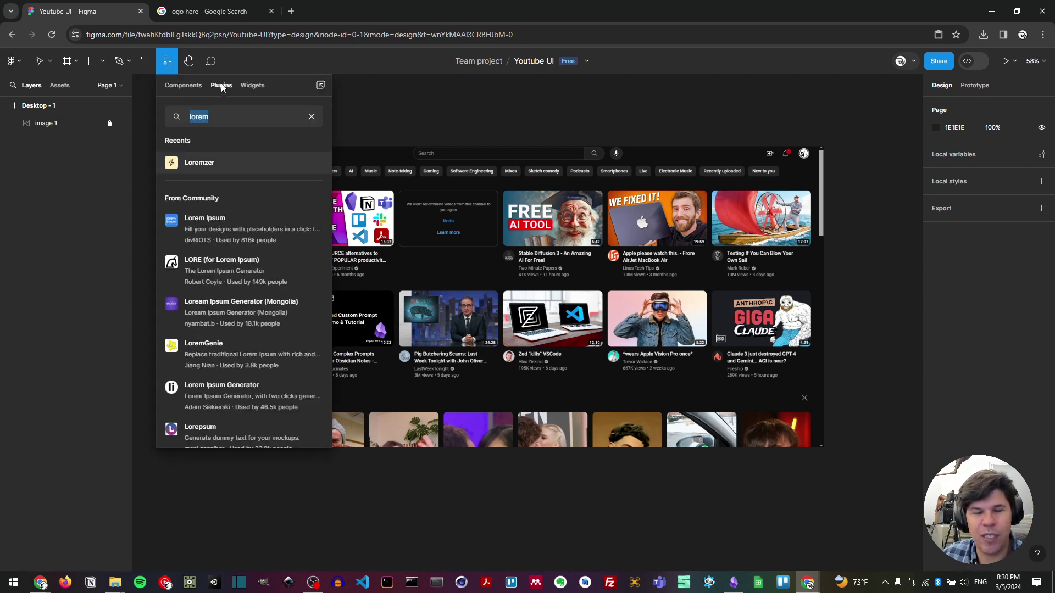
left_click(200, 163)
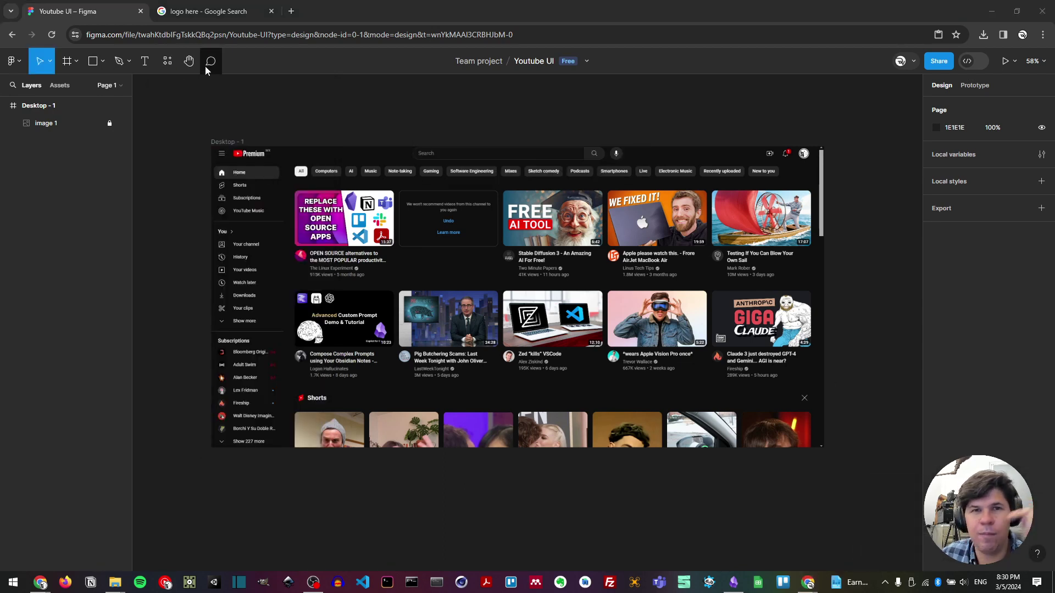
left_click(168, 61)
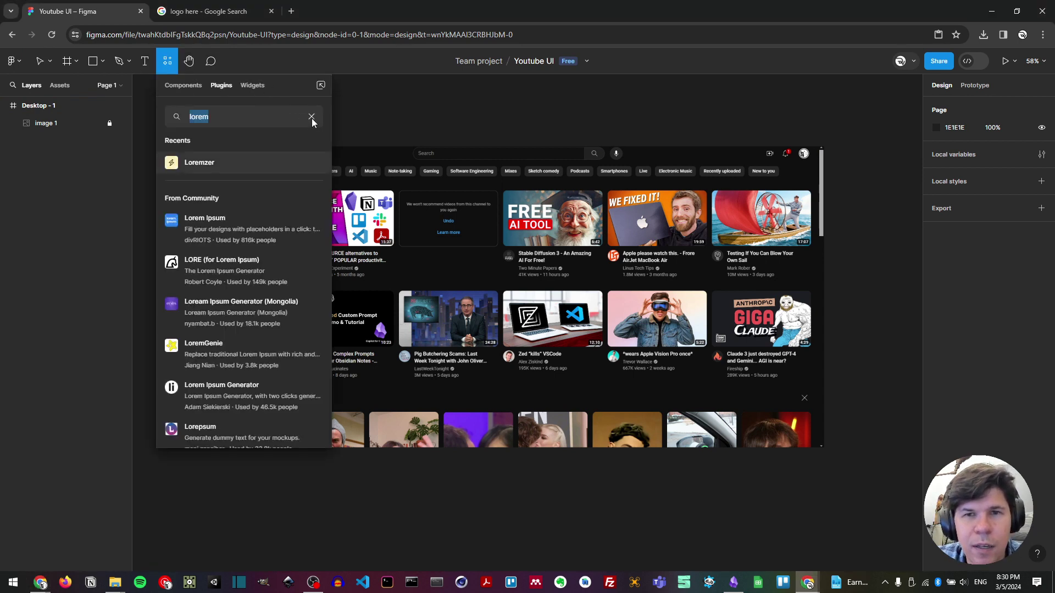
key("BackSpace")
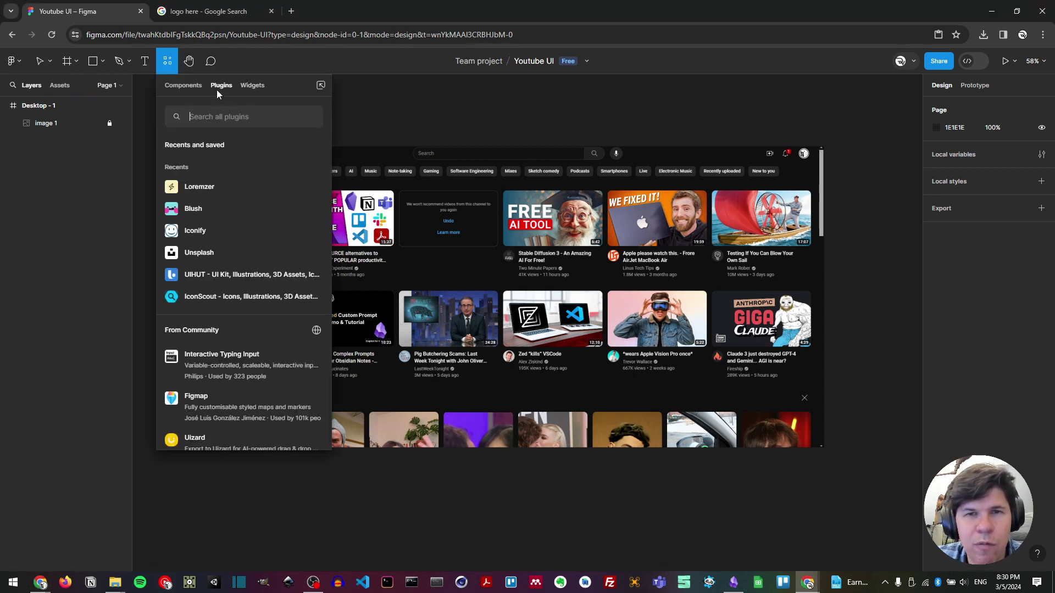
left_click(246, 86)
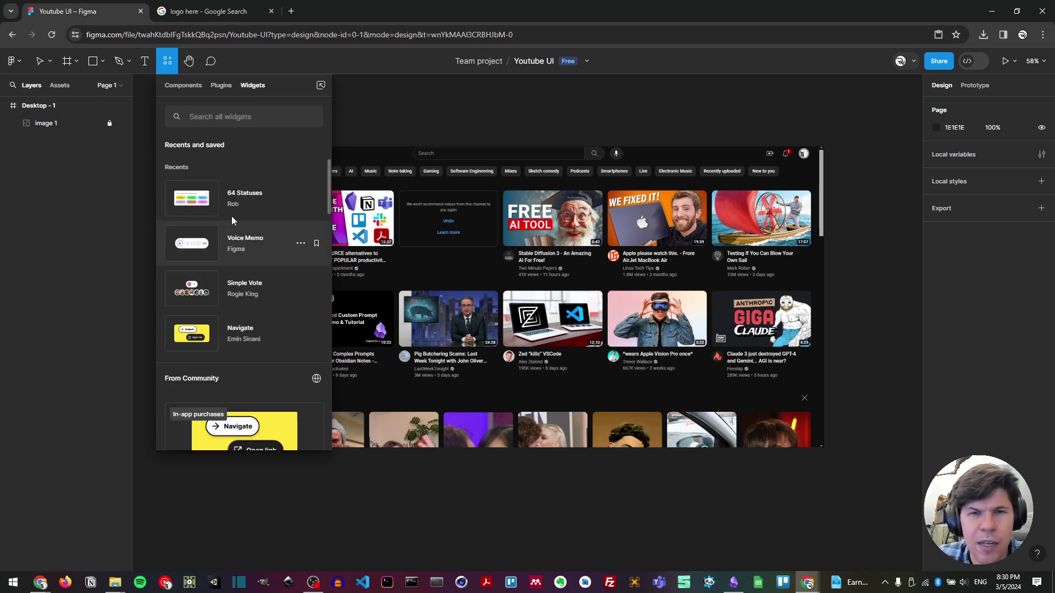
scroll(239, 361, "down", 1)
scroll(239, 361, "down", 2)
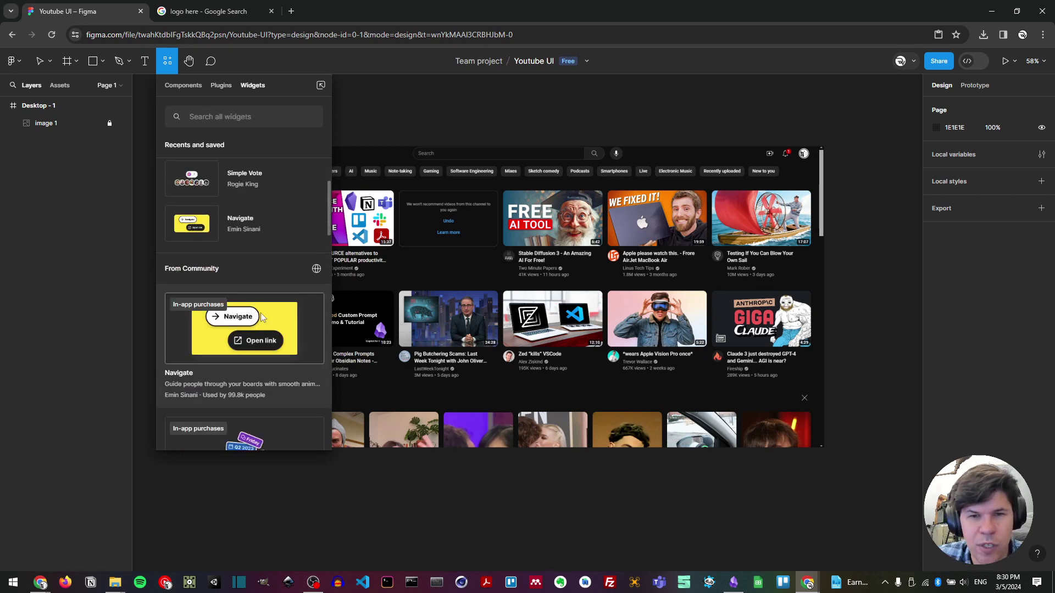
left_click(176, 374)
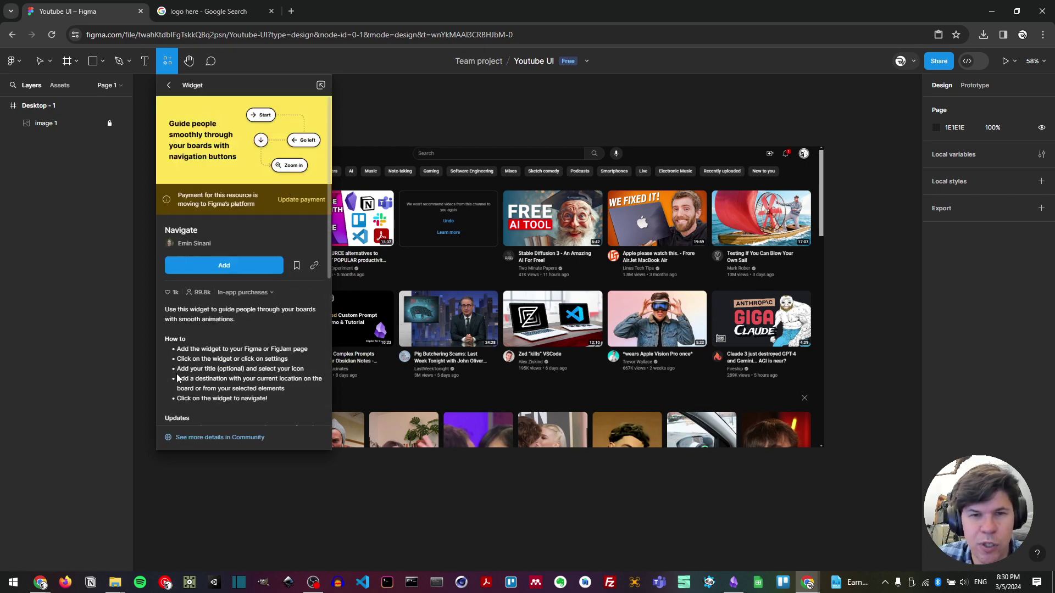
left_click(205, 440)
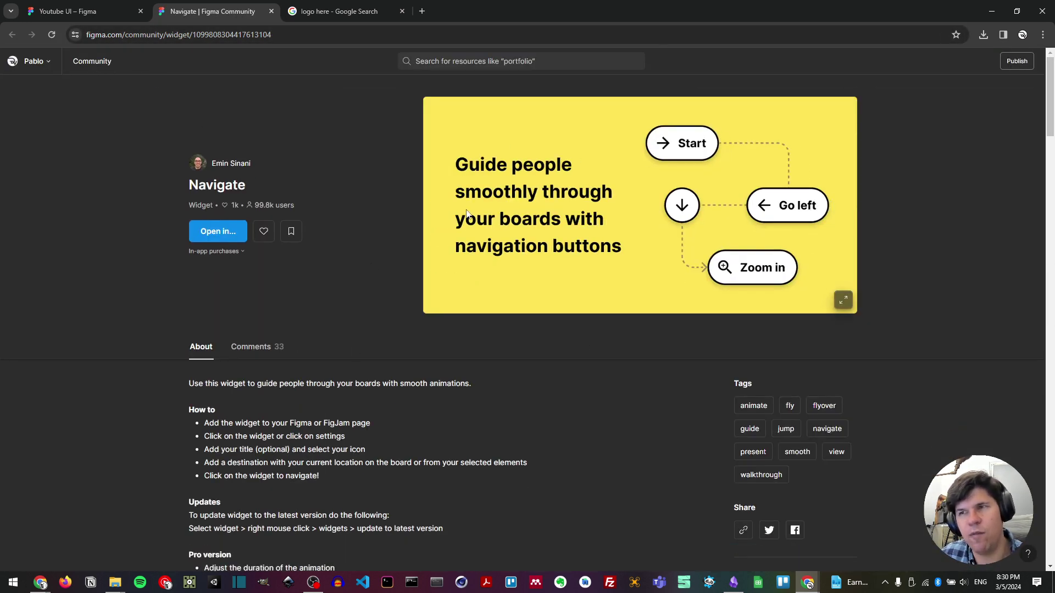
- From the Community home page, open the #Wireframe tag and scroll its results
left_click(105, 64)
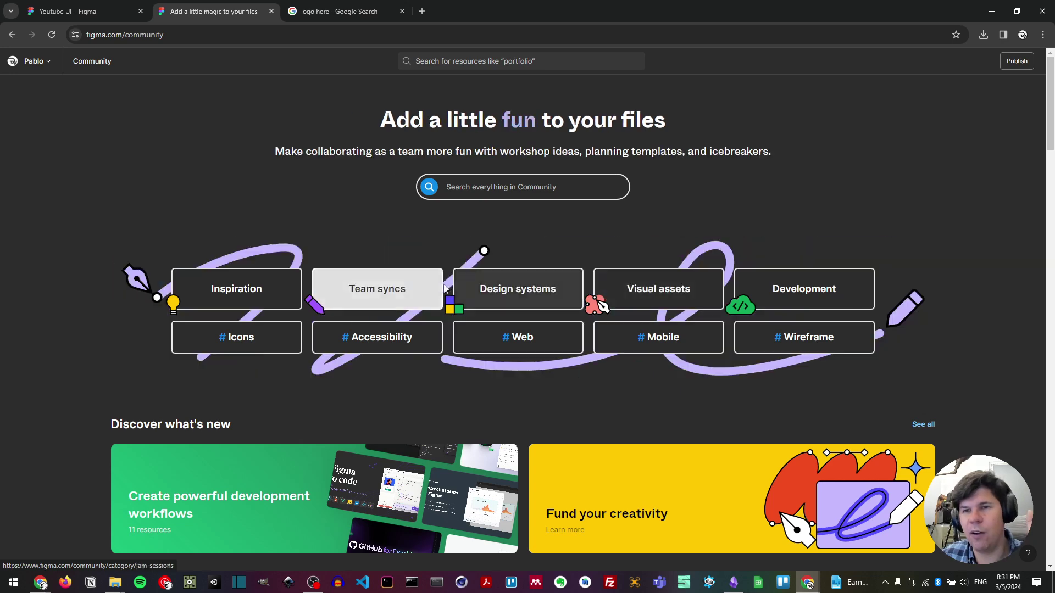
scroll(747, 319, "down", 2)
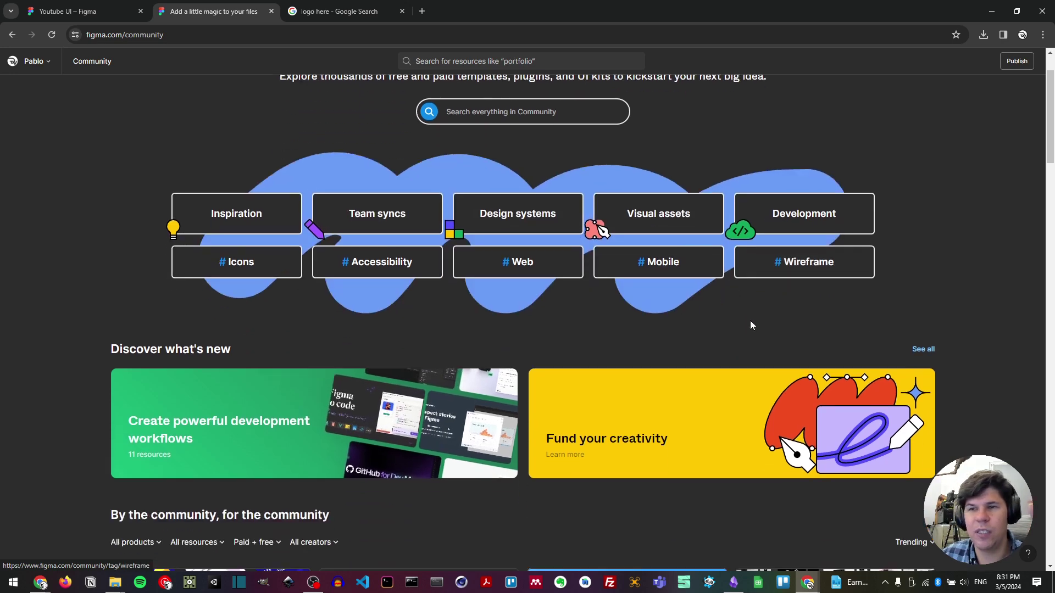
left_click(796, 236)
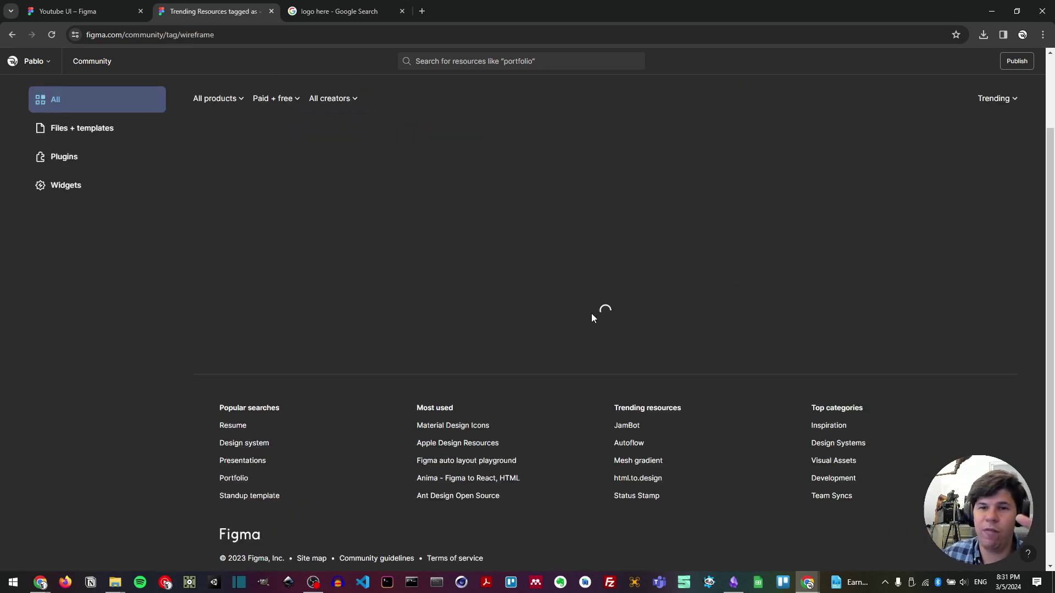
scroll(464, 292, "down", 1)
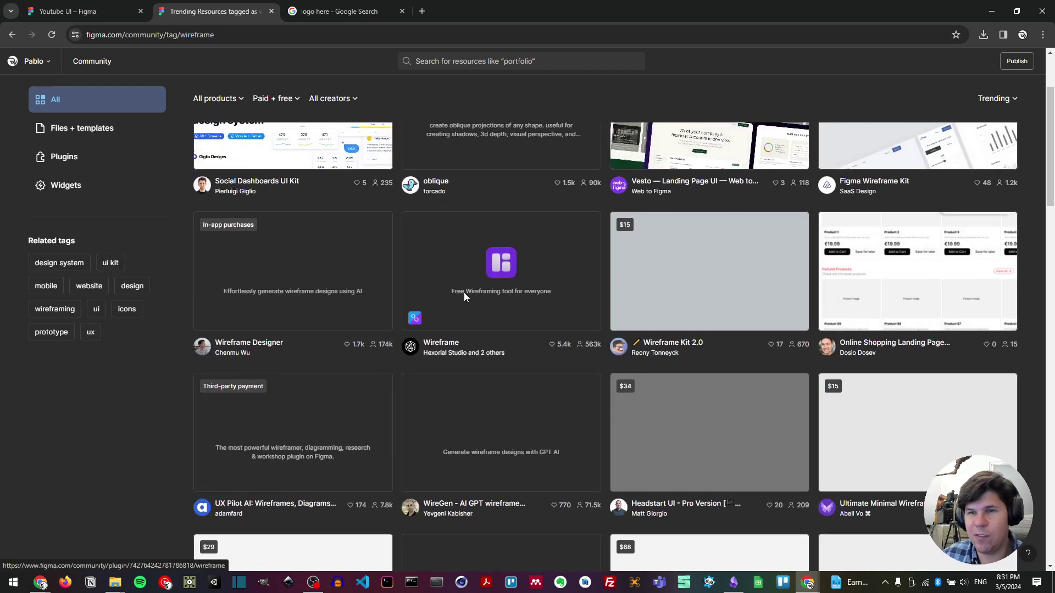
scroll(510, 336, "up", 2)
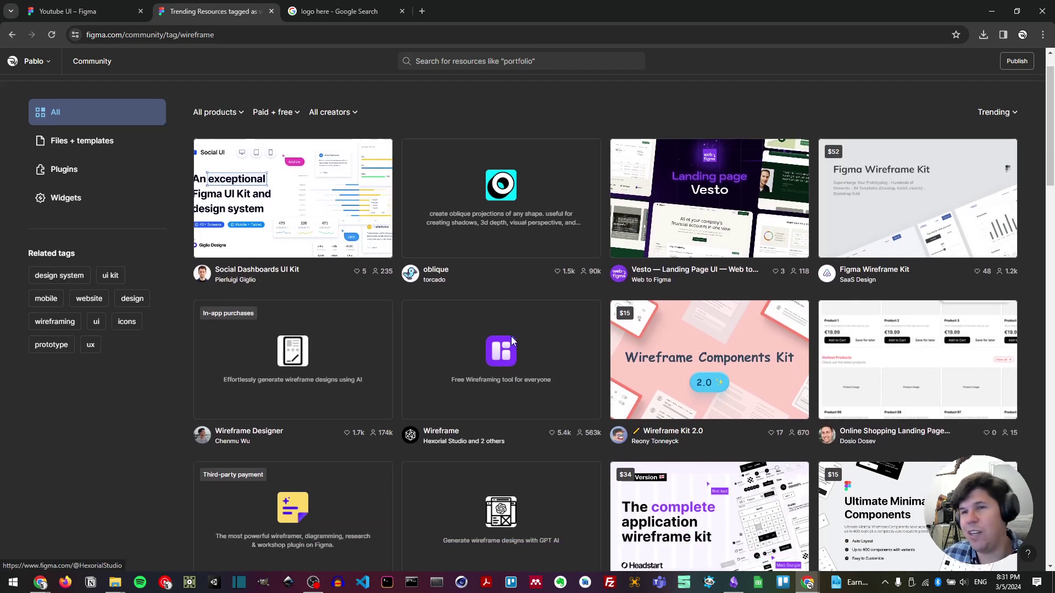
scroll(511, 336, "down", 5)
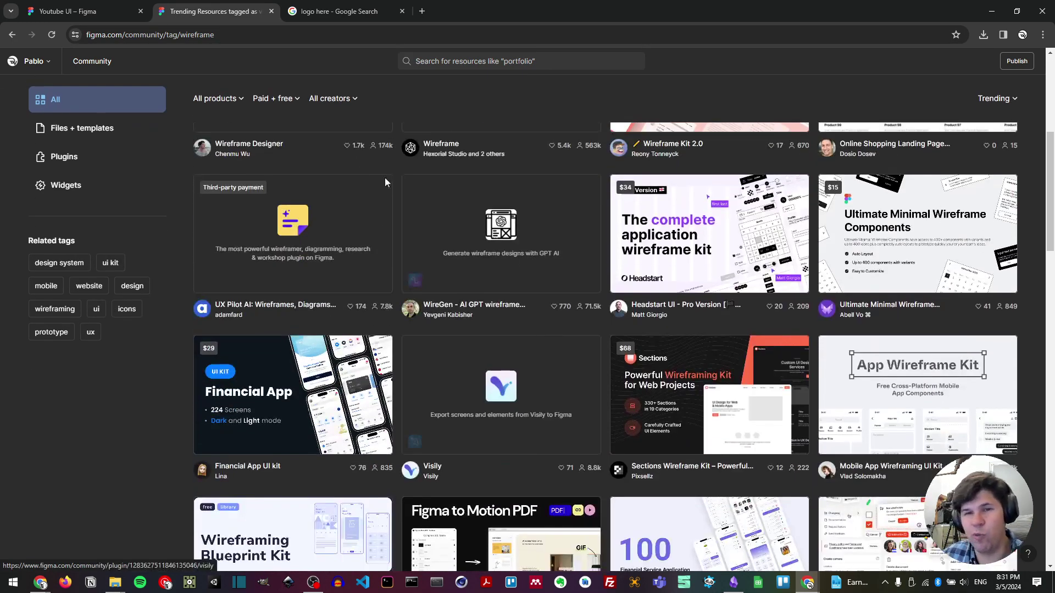
- Search Google images for 'balsamiq' and preview the first balsamiq.com image
left_click(419, 13)
type("balsamiq")
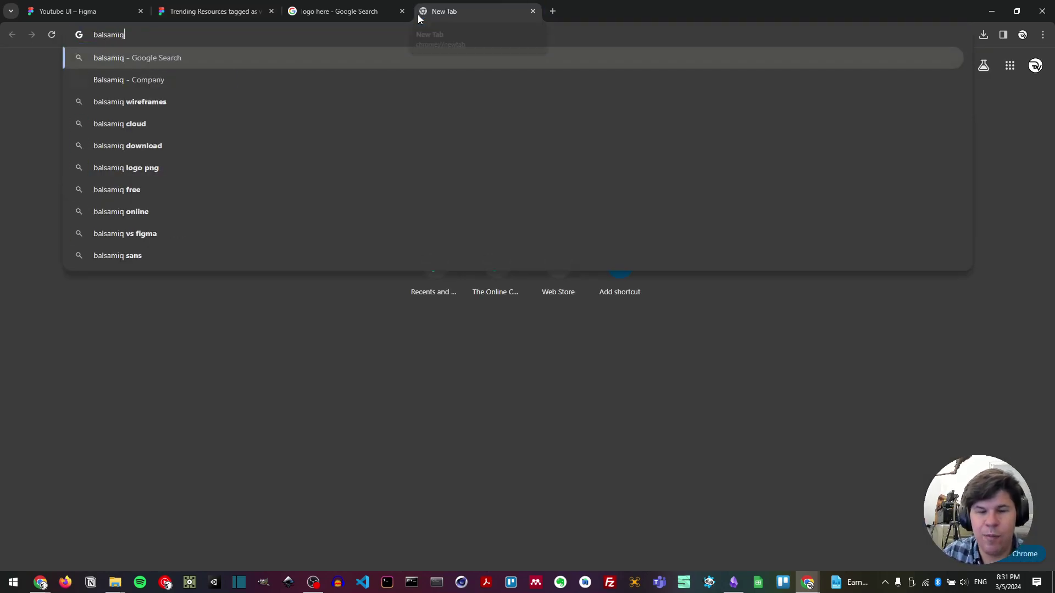
key("Return")
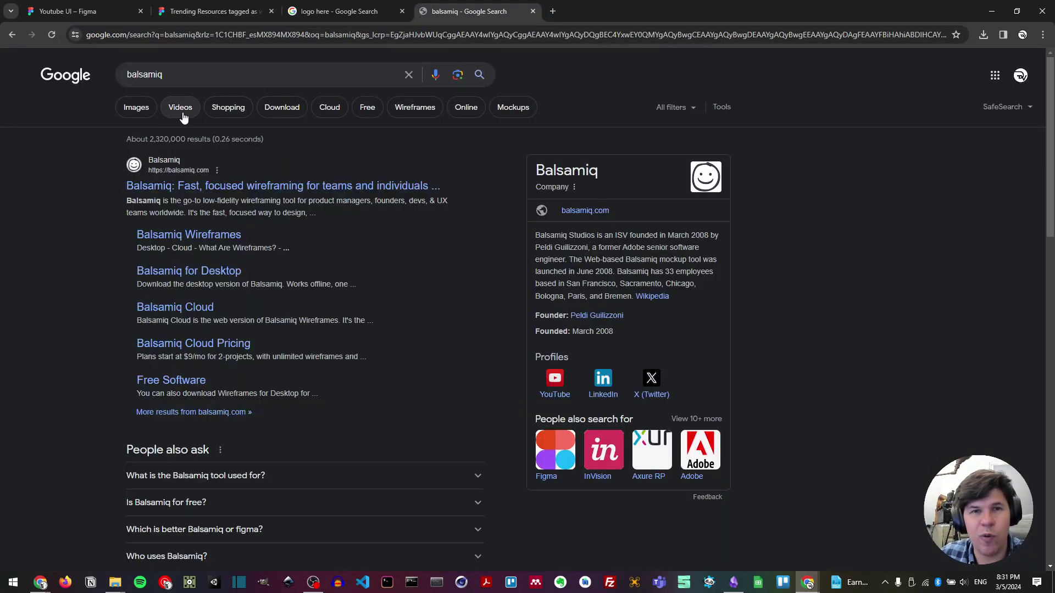
left_click(138, 108)
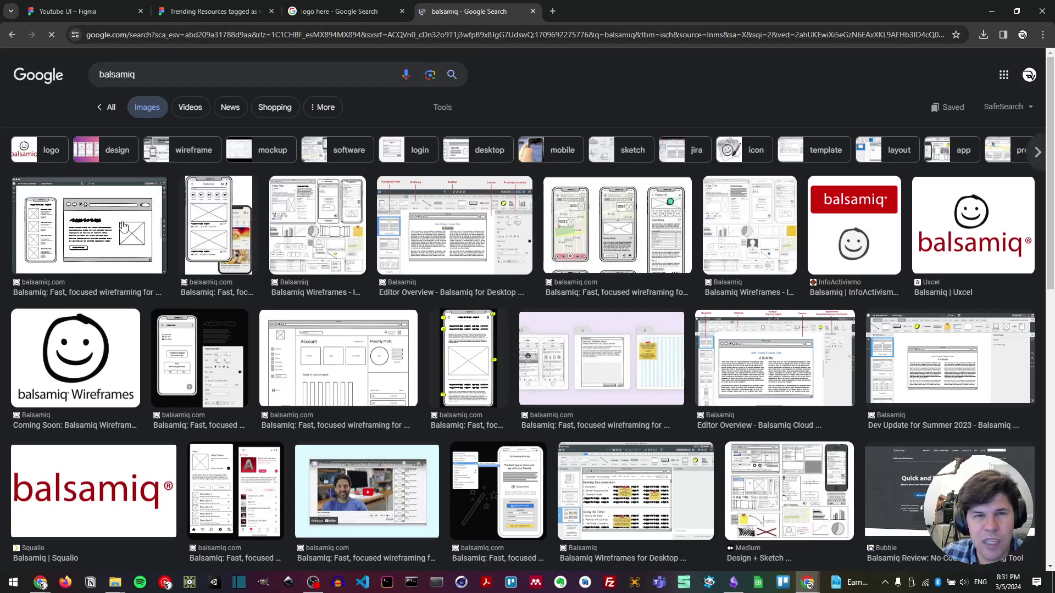
left_click(136, 247)
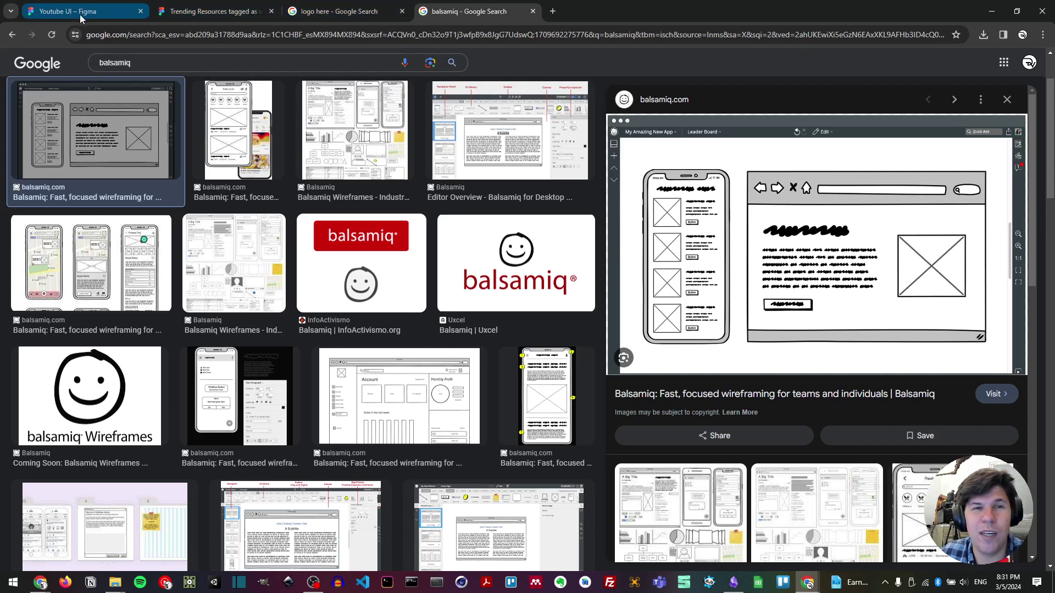
- Back in the Figma Community wireframe resources, search for 'fisamiq'
left_click(103, 14)
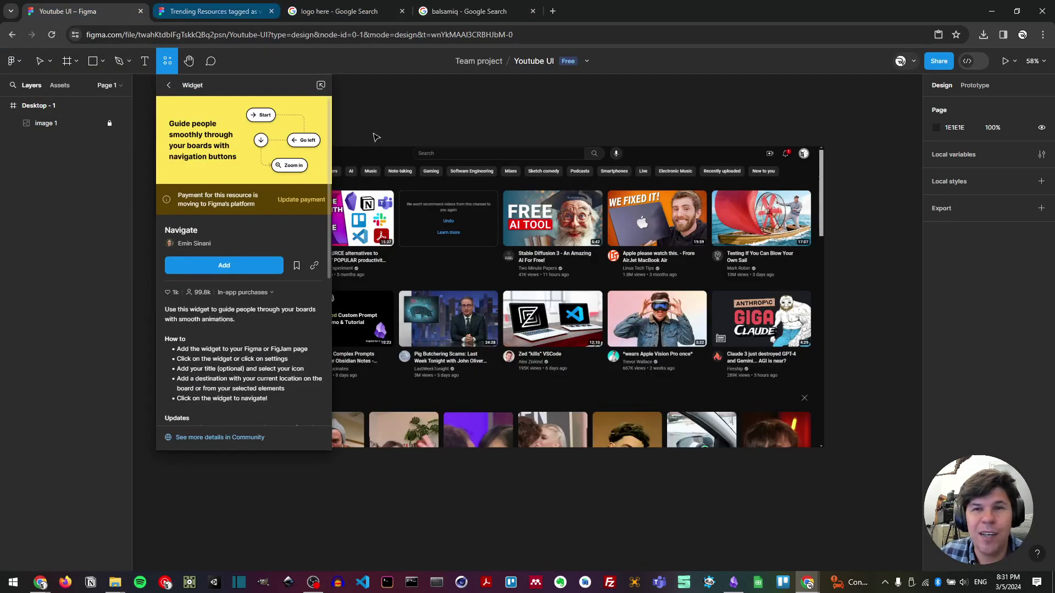
left_click(214, 12)
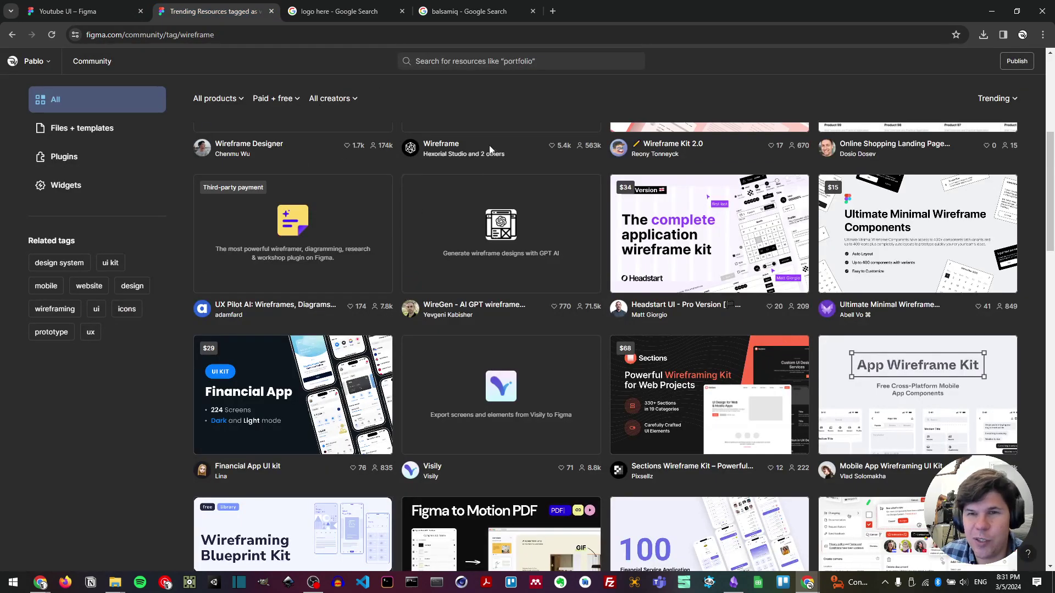
scroll(438, 91, "up", 1)
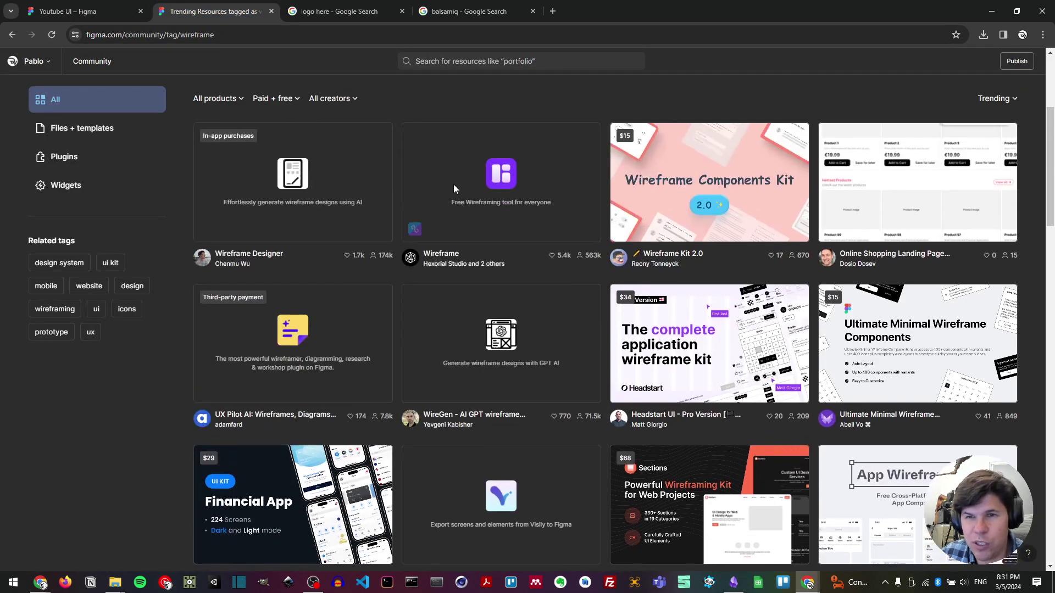
left_click(456, 60)
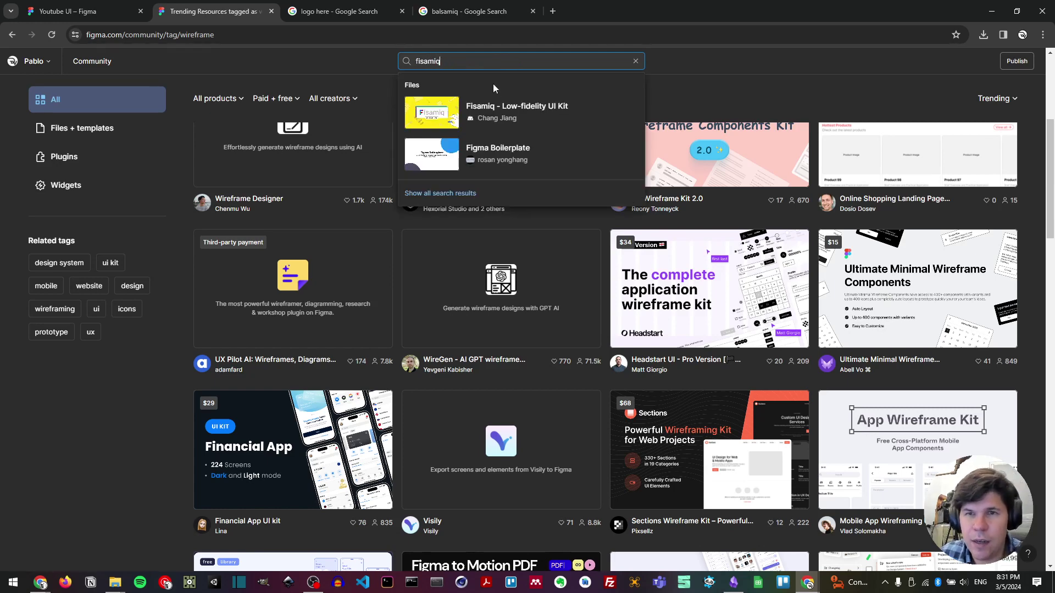
- Open the Fisamiq – Low-fidelity UI Kit page and scroll down to its preview
left_click(517, 110)
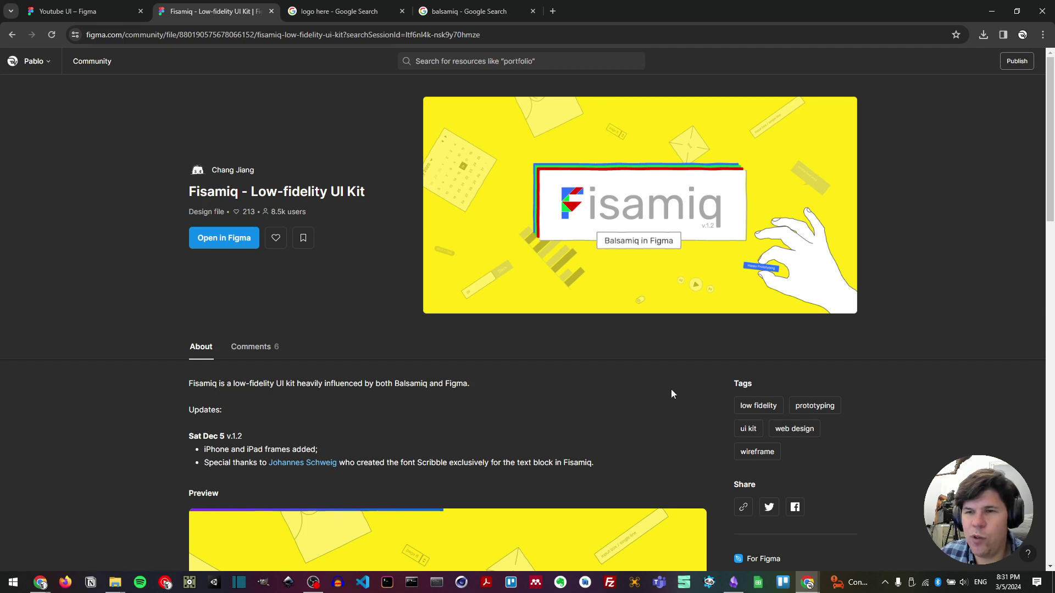
scroll(671, 393, "down", 7)
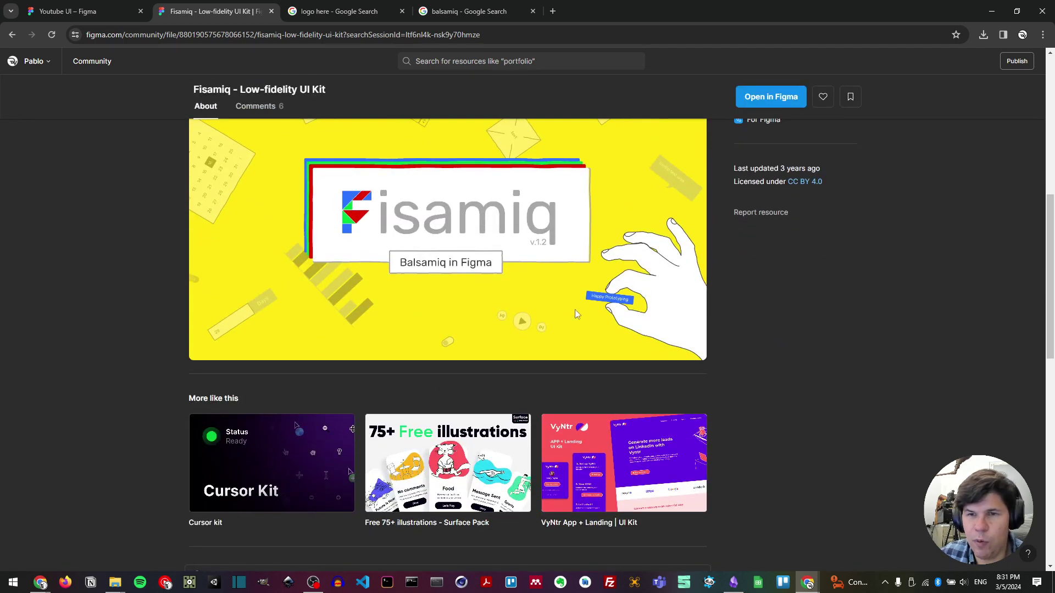
scroll(544, 309, "down", 2)
scroll(478, 332, "up", 10)
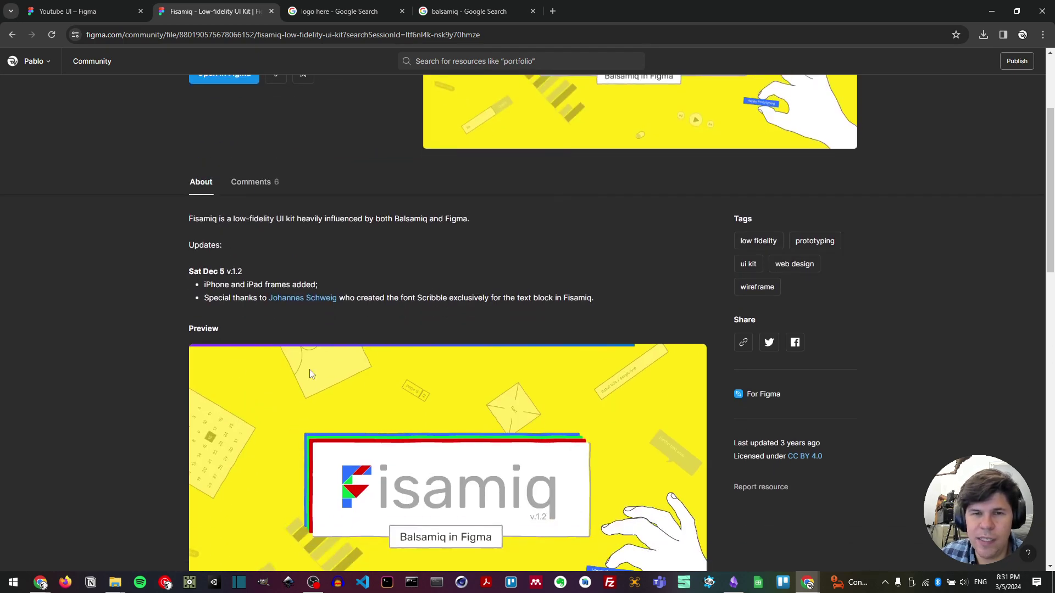
scroll(402, 380, "down", 2)
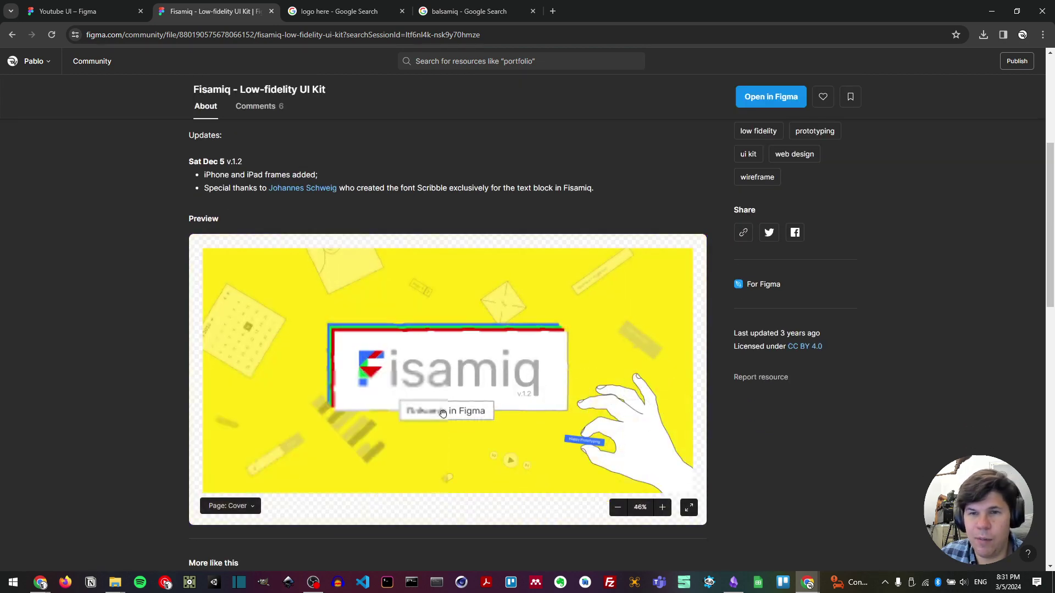
- Switch the preview to Page: UI Kit and browse its wireframe components
left_click(234, 508)
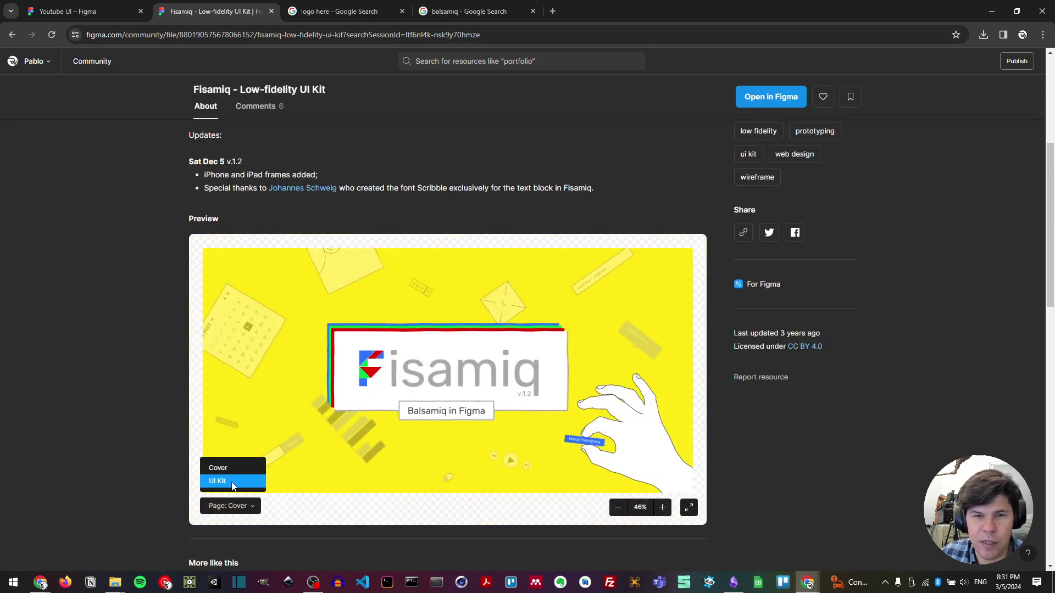
left_click(232, 482)
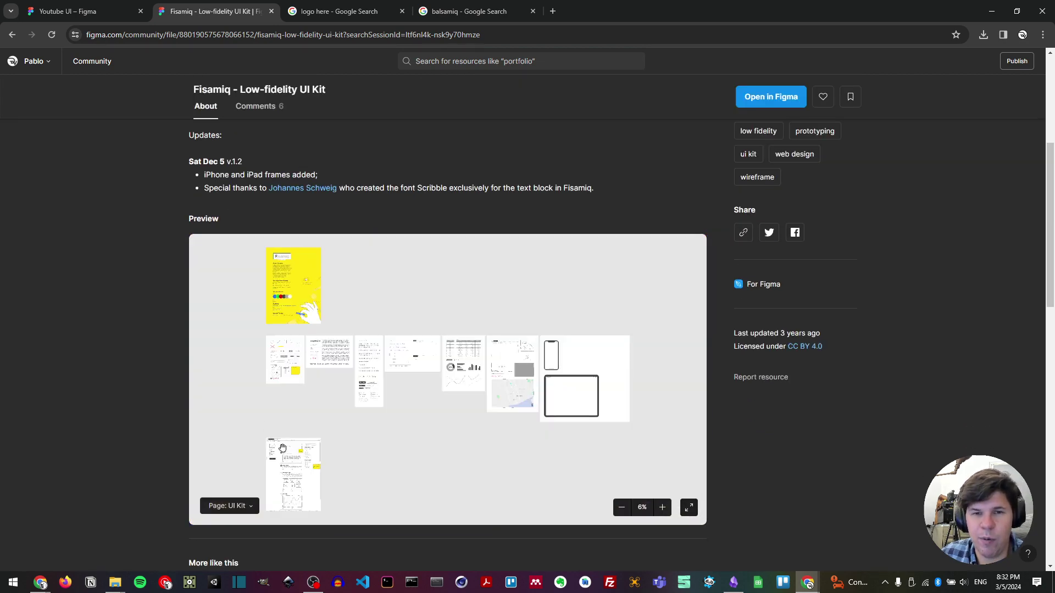
scroll(319, 383, "up", 6)
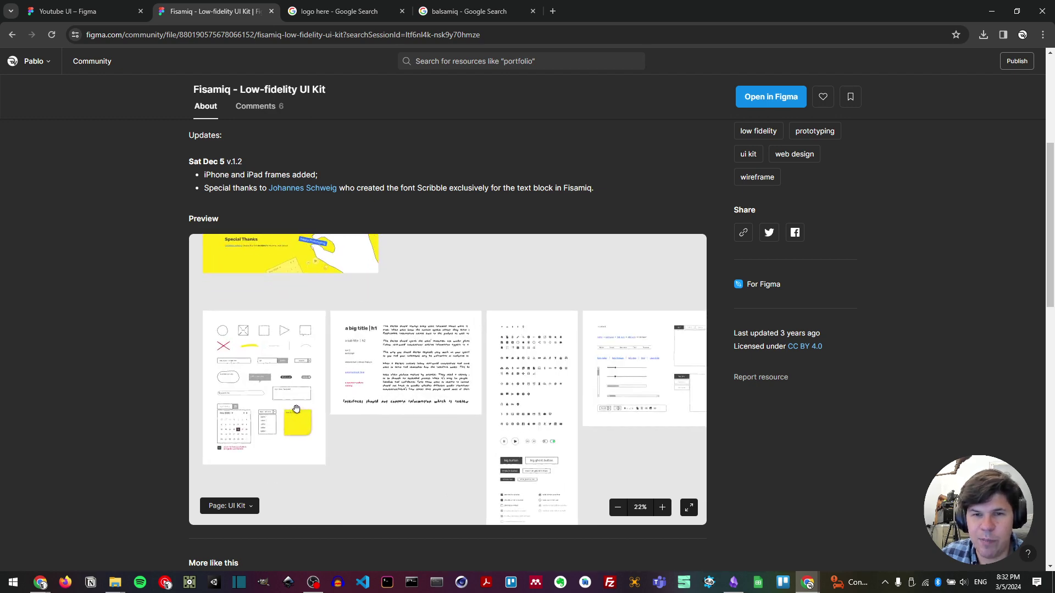
scroll(280, 395, "up", 5)
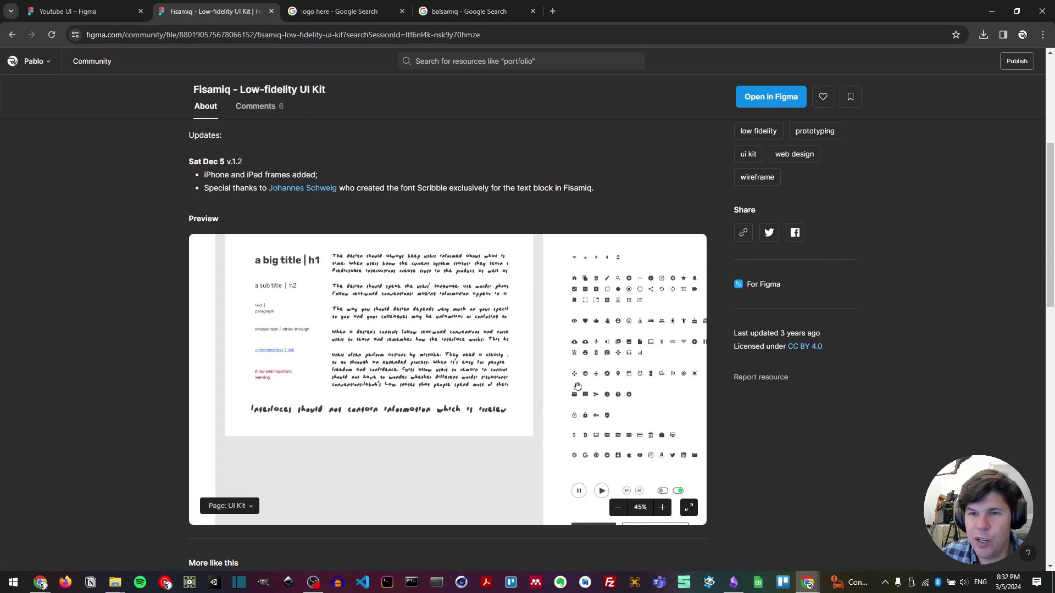
scroll(607, 381, "right", 10)
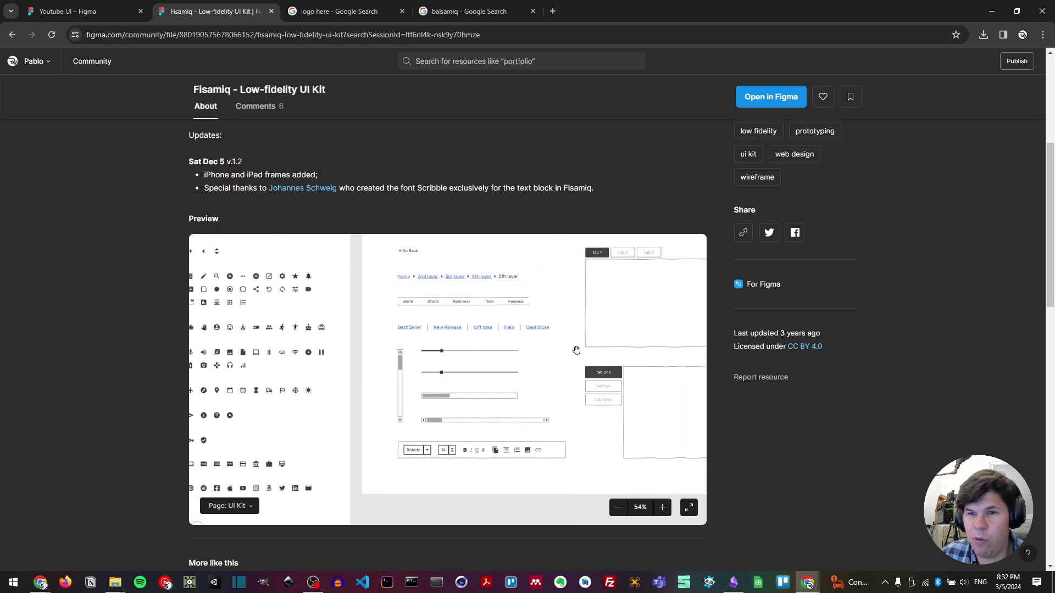
scroll(538, 348, "down", 3)
scroll(593, 354, "right", 6)
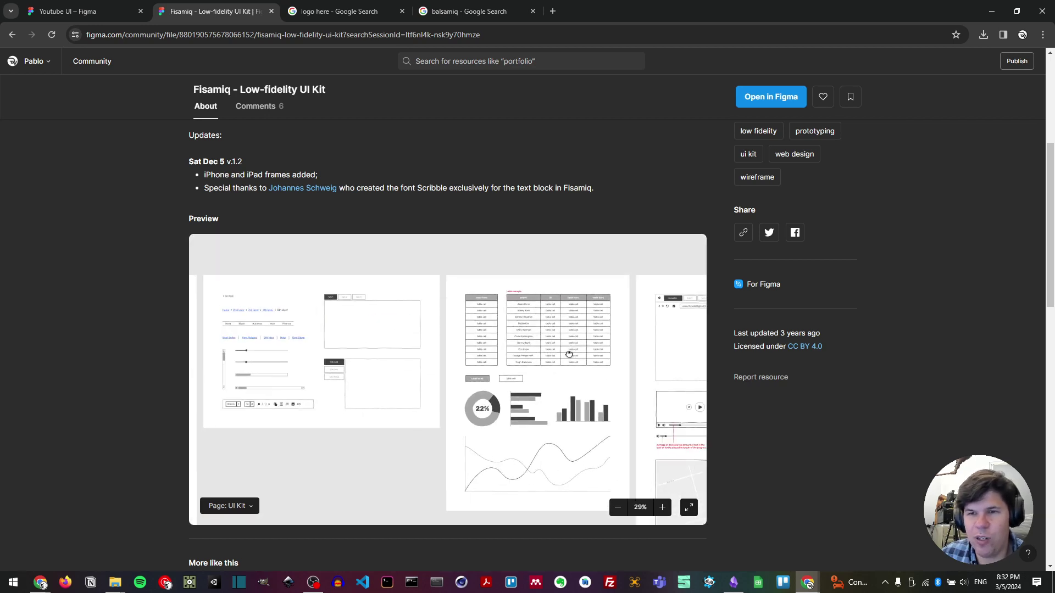
scroll(625, 342, "down", 2)
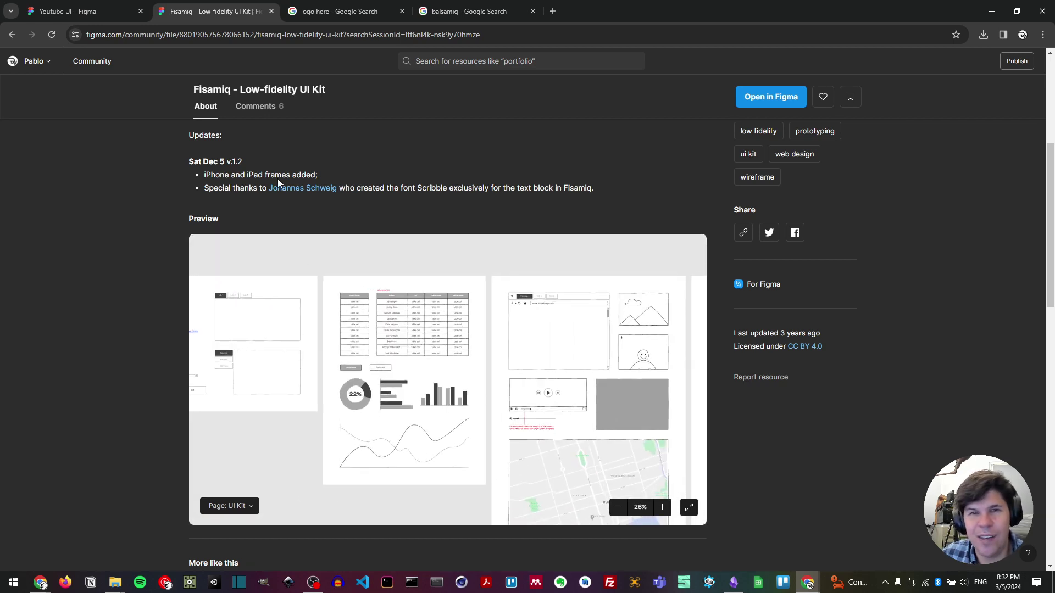
scroll(641, 222, "up", 5)
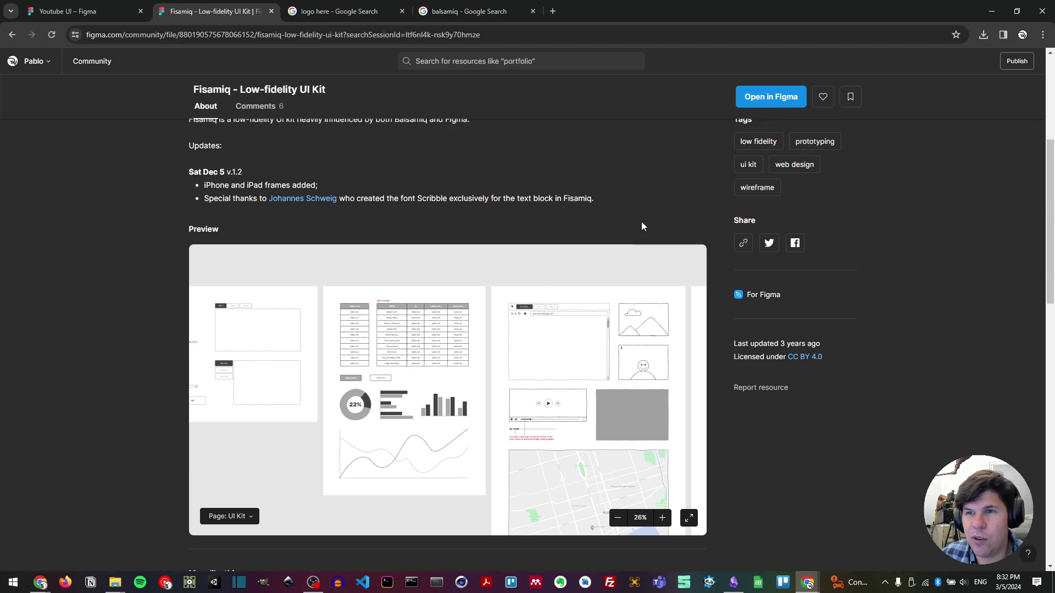
scroll(713, 424, "down", 2)
scroll(450, 272, "up", 2)
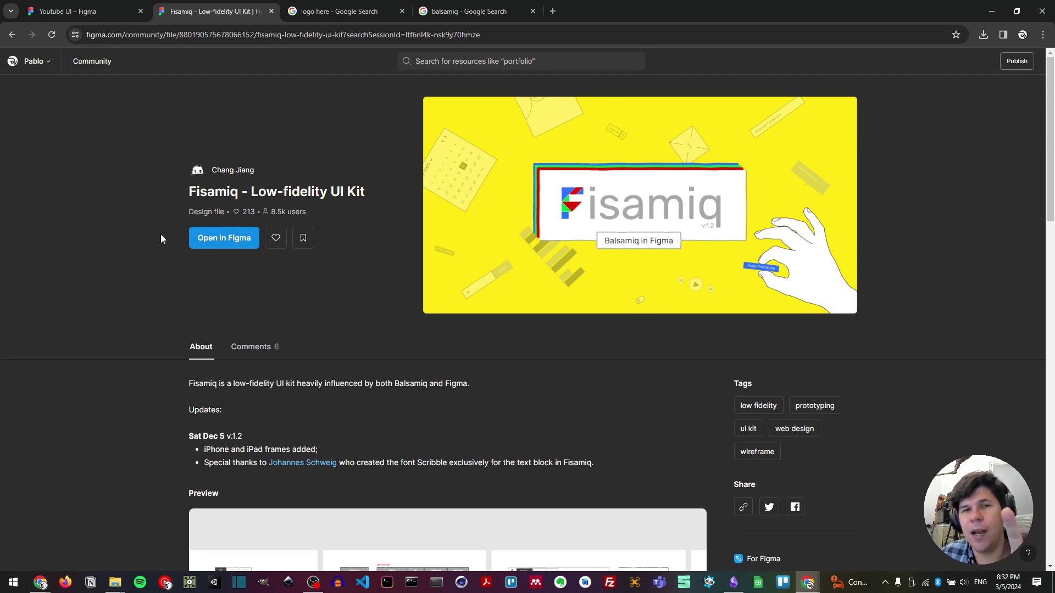
- Open the Fisamiq kit as a Figma draft and zoom out on its UI Kit page frames
left_click(227, 242)
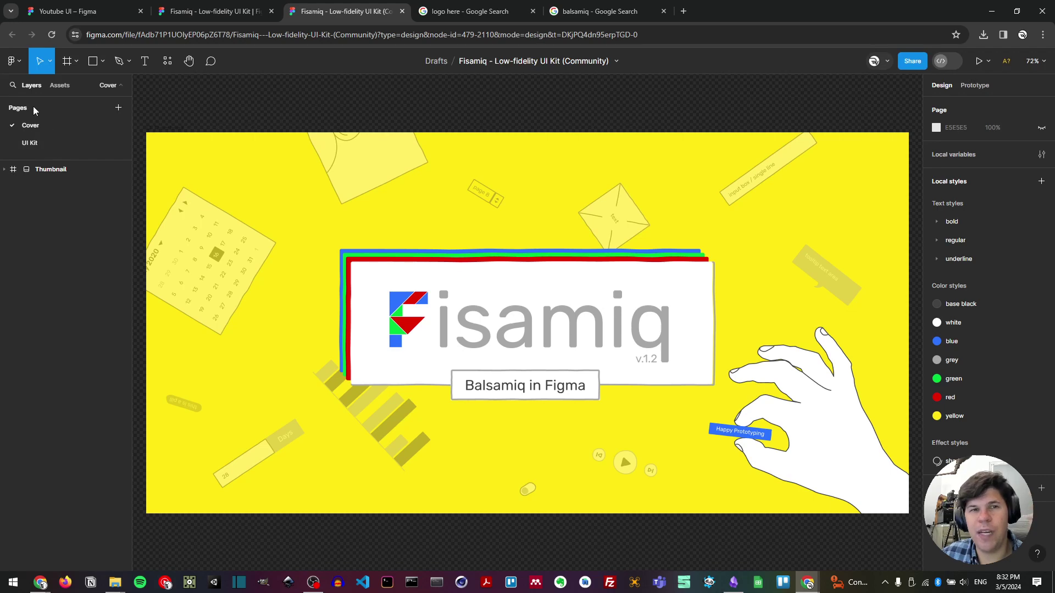
left_click(35, 146)
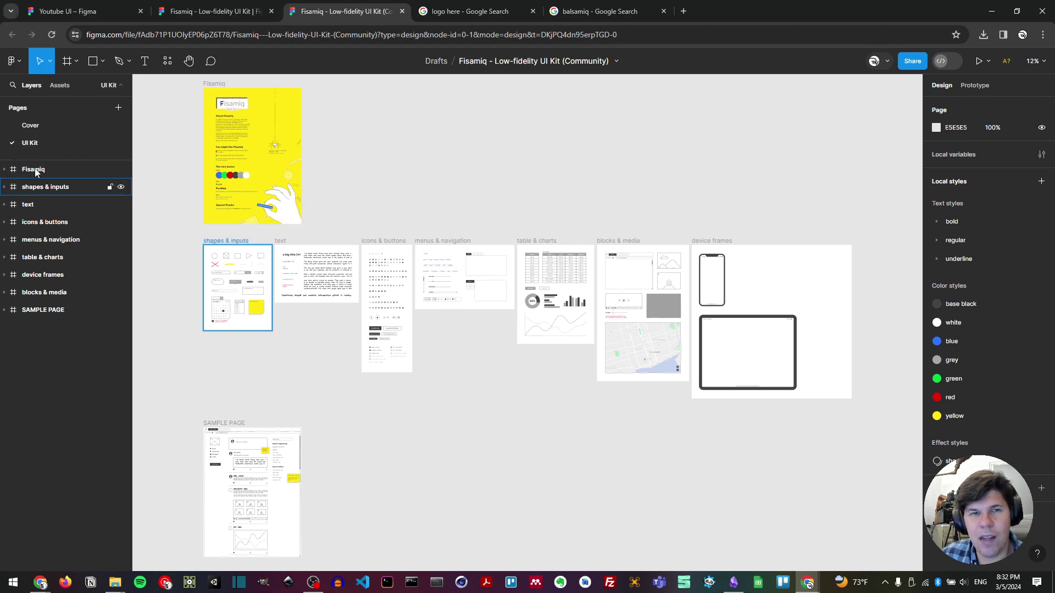
scroll(246, 412, "up", 5)
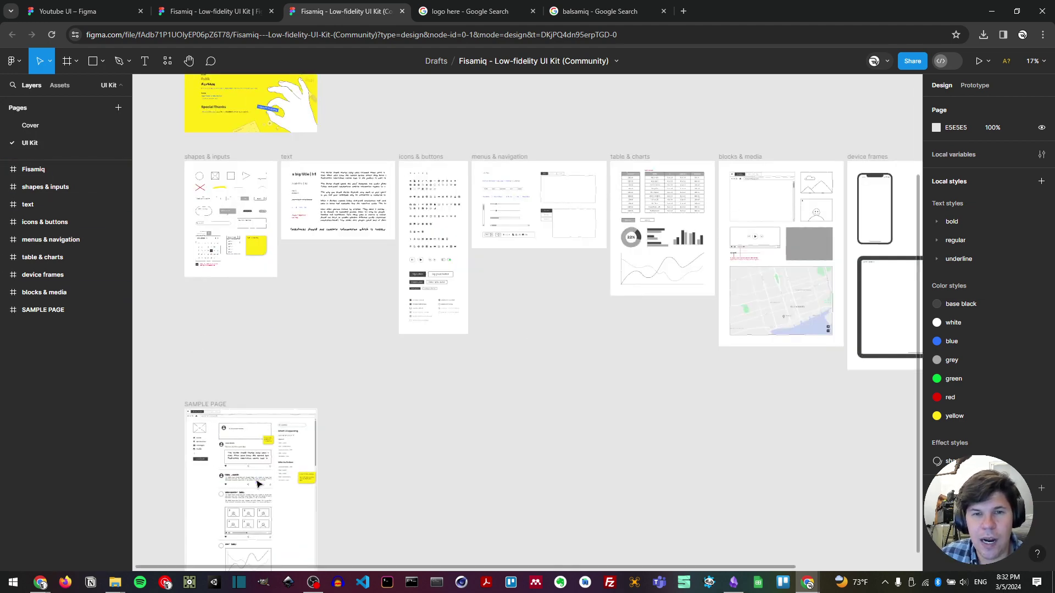
scroll(433, 367, "down", 2)
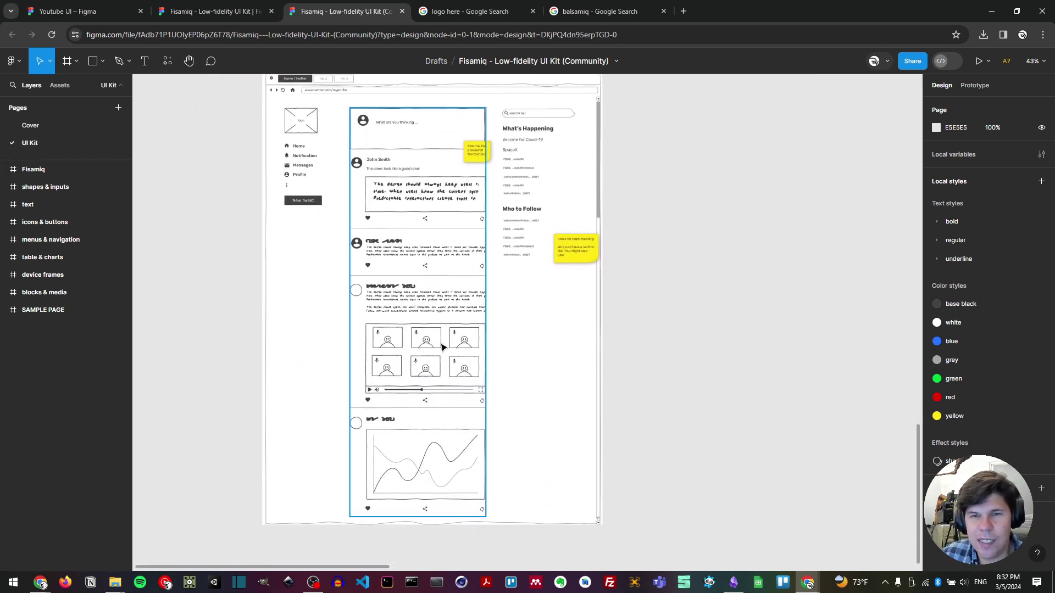
scroll(423, 346, "up", 1)
scroll(413, 322, "up", 3)
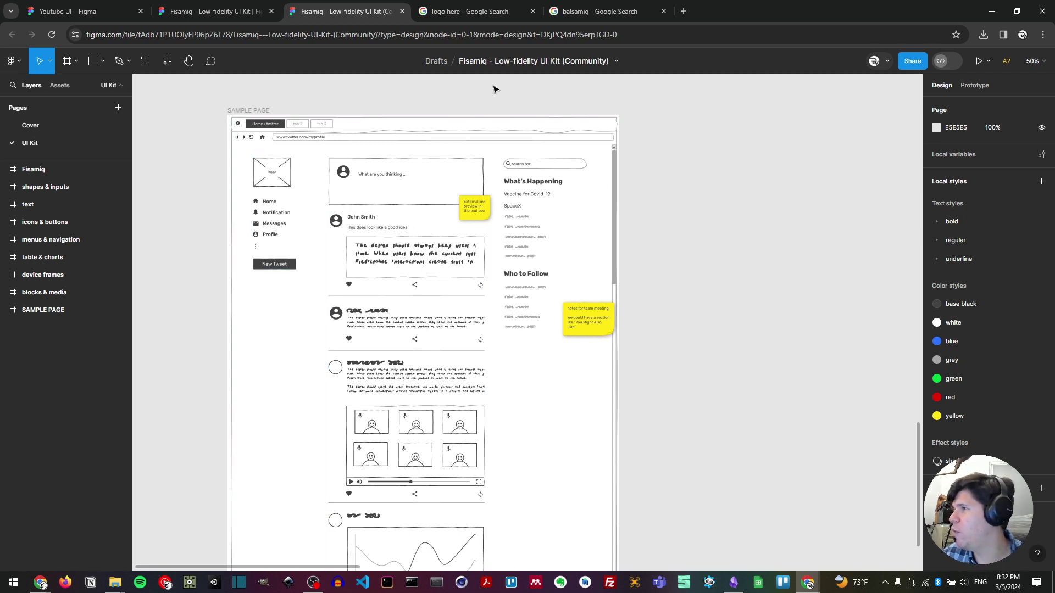
scroll(611, 180, "down", 3)
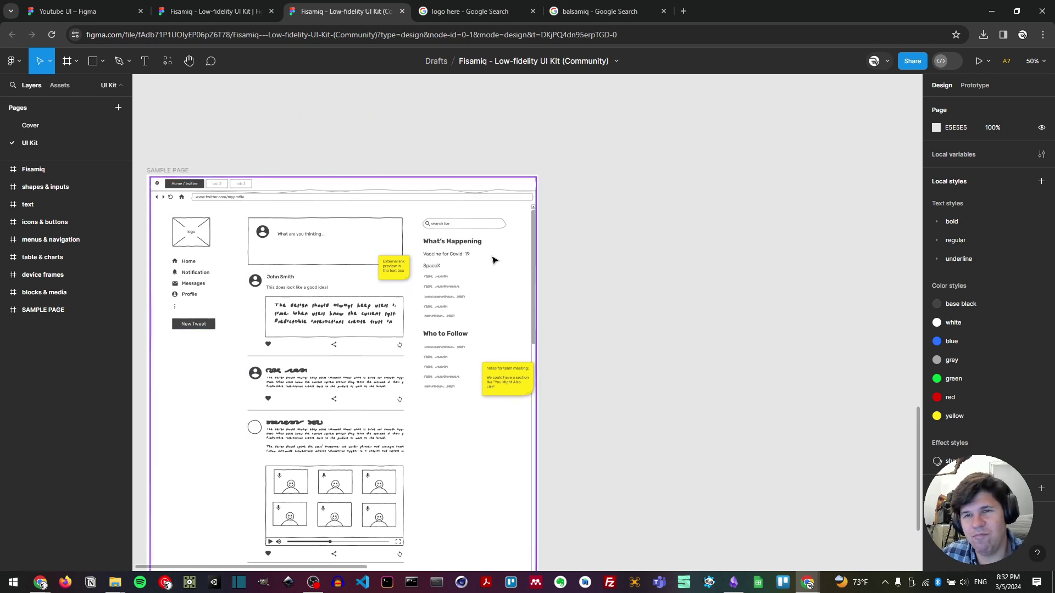
scroll(611, 180, "down", 5)
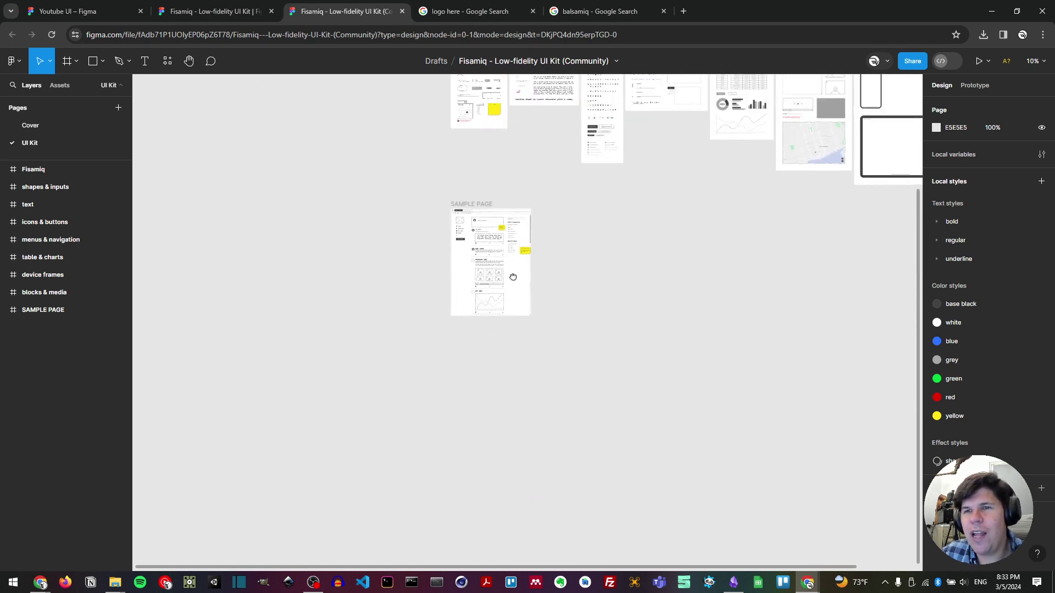
scroll(514, 278, "up", 3)
- Marquee-select all seven kit frames, from shapes & inputs through device frames
left_click(336, 155)
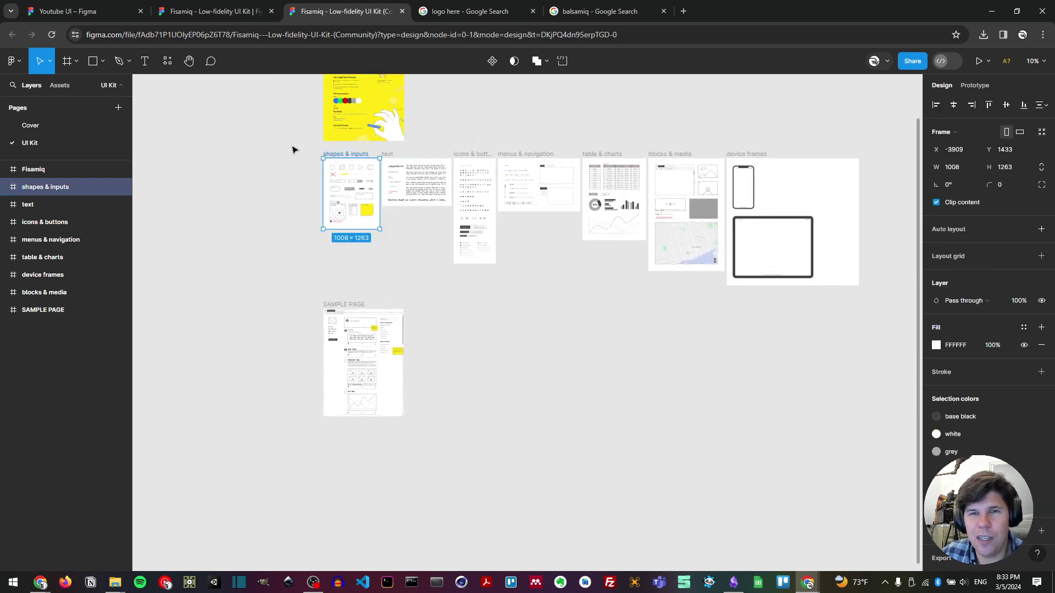
left_click_drag(291, 148, 881, 302)
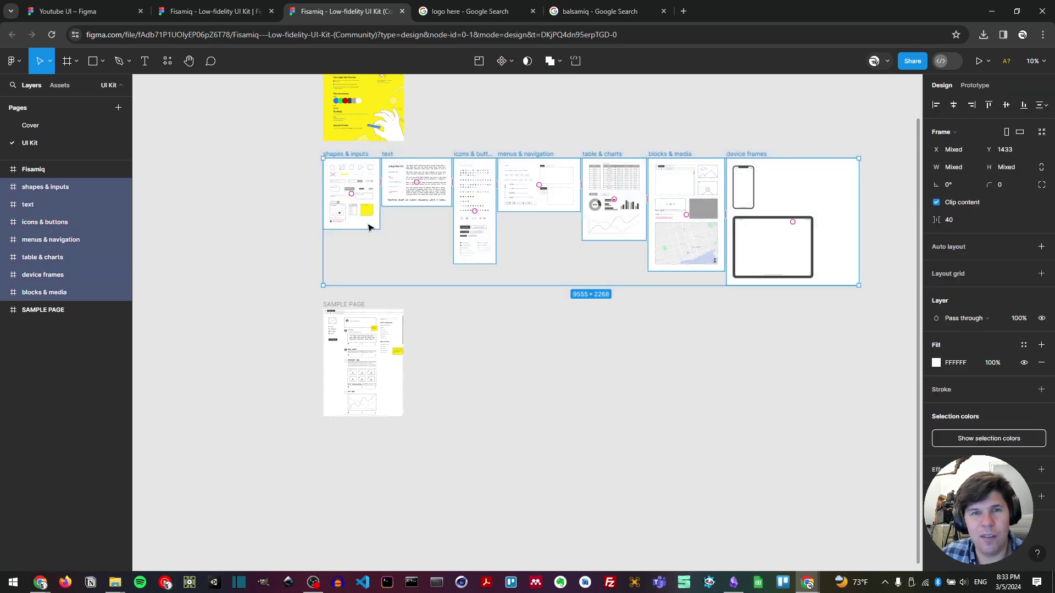
- Paste the seven kit frames into the Youtube UI file and move them below Desktop - 1
left_click(88, 12)
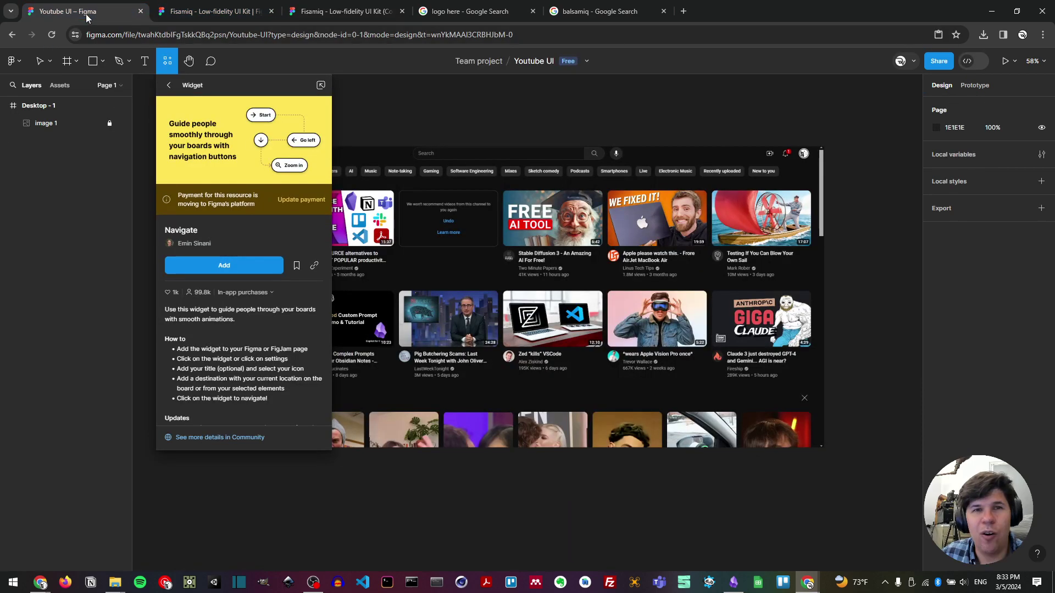
scroll(463, 301, "down", 3)
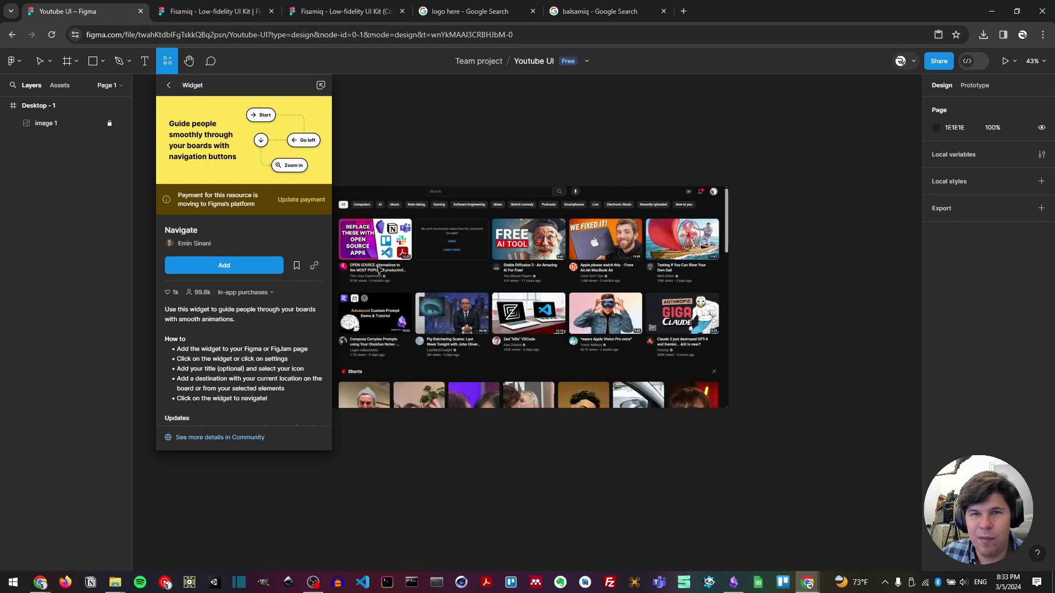
left_click(169, 86)
left_click(426, 480)
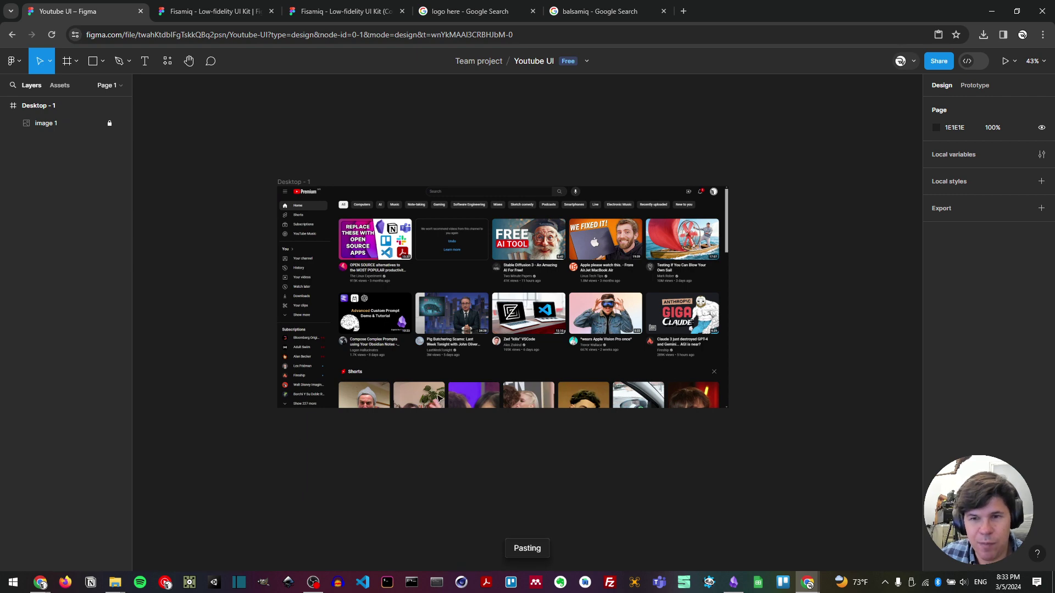
scroll(401, 368, "down", 2)
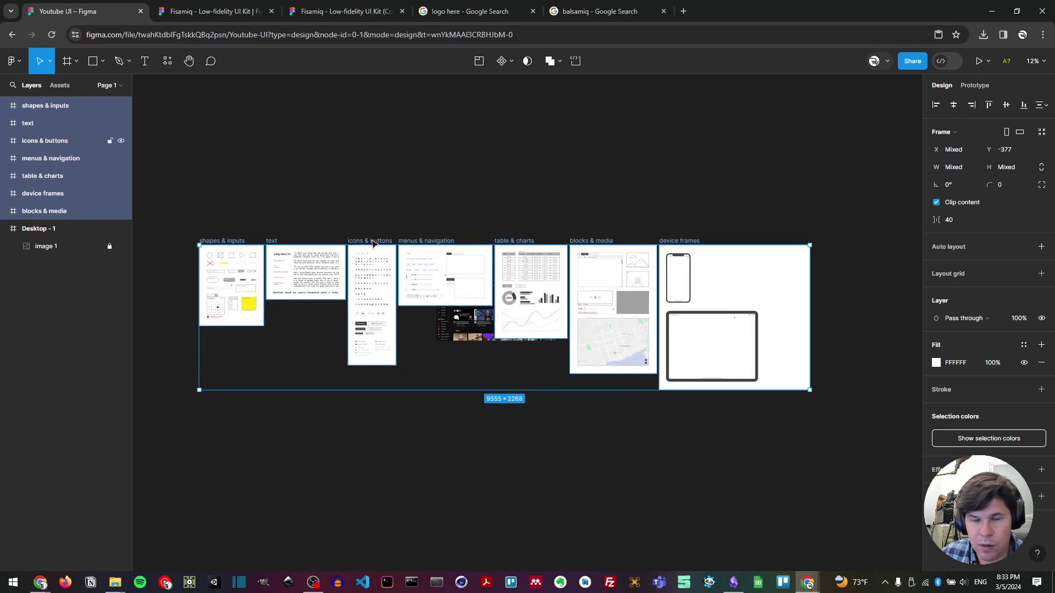
left_click_drag(372, 244, 610, 350)
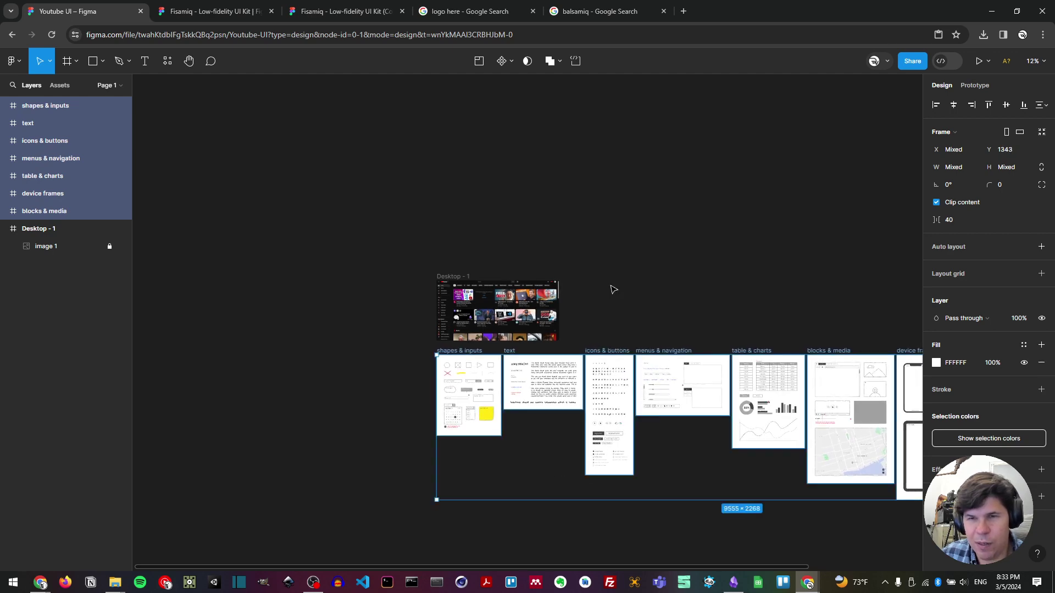
- Select the 'image | picture | photo' placeholder in the blocks & media frame
left_click(614, 290)
scroll(456, 356, "up", 5)
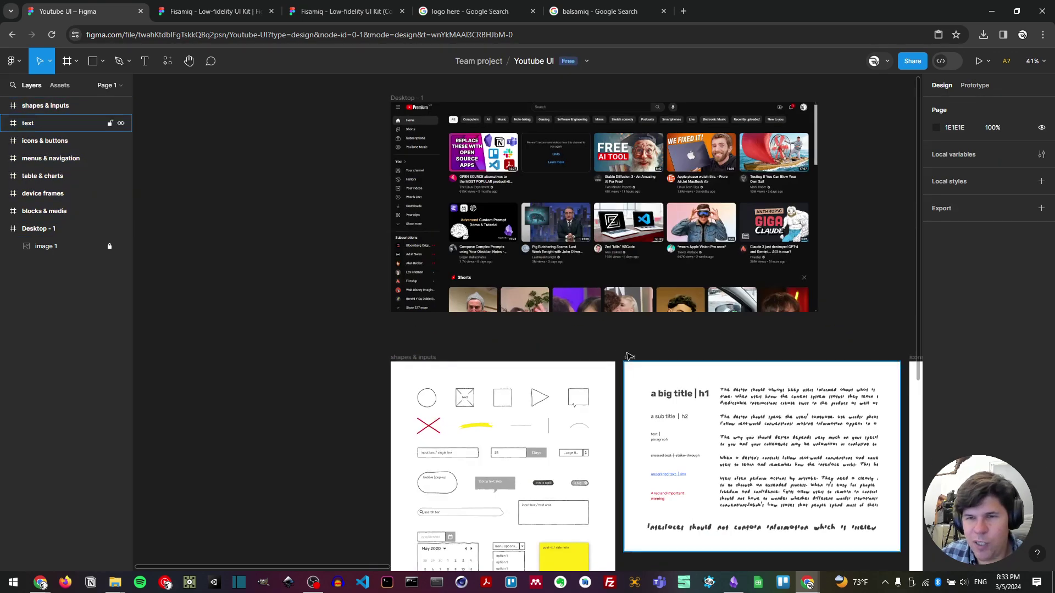
scroll(629, 356, "right", 10)
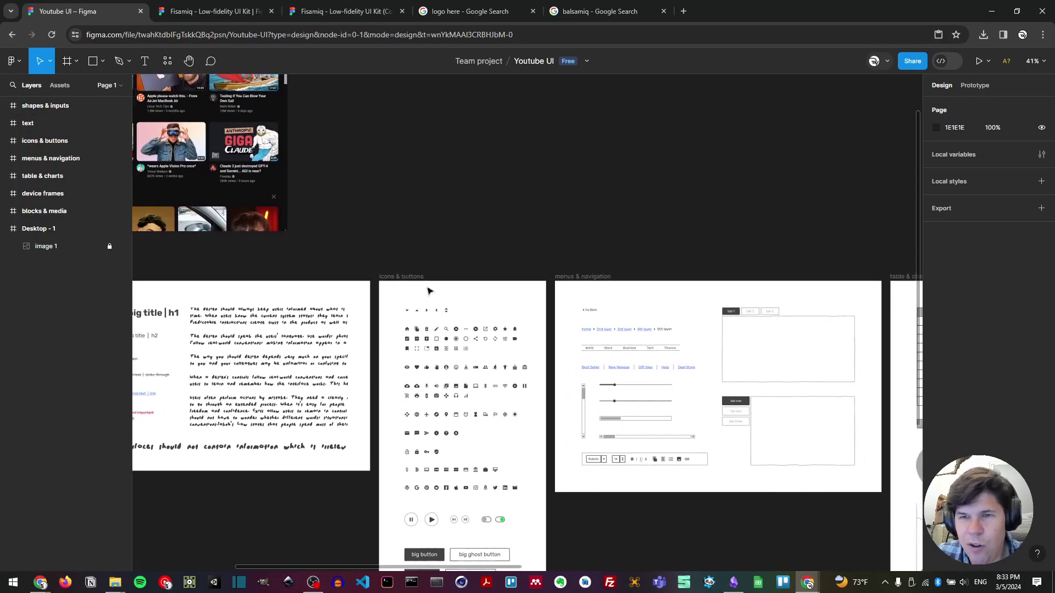
scroll(427, 290, "left", 6)
scroll(427, 291, "up", 2)
scroll(603, 341, "right", 11)
scroll(604, 341, "down", 4)
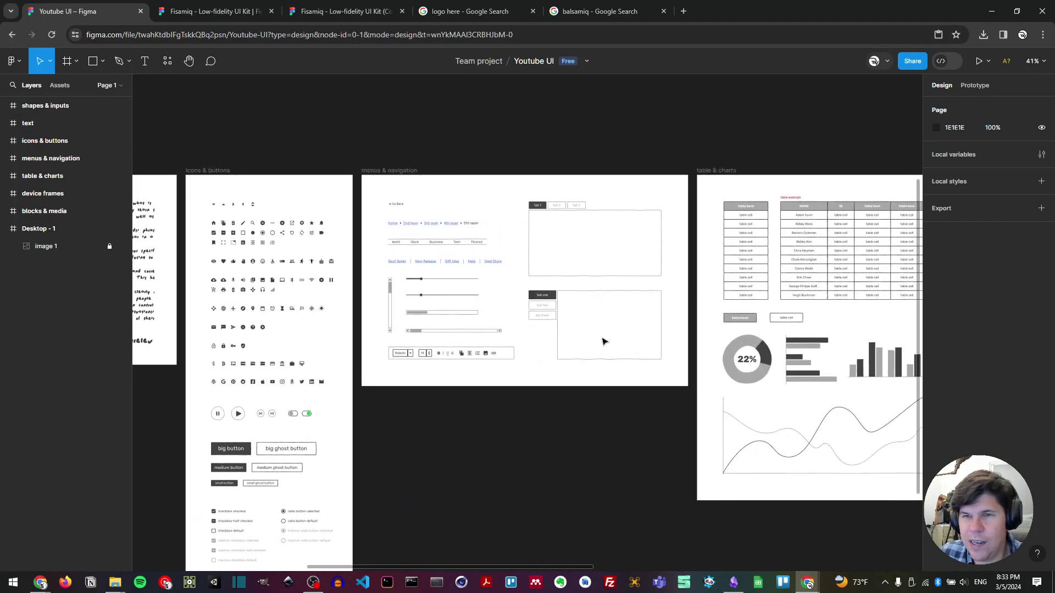
scroll(603, 341, "right", 9)
scroll(604, 342, "up", 1)
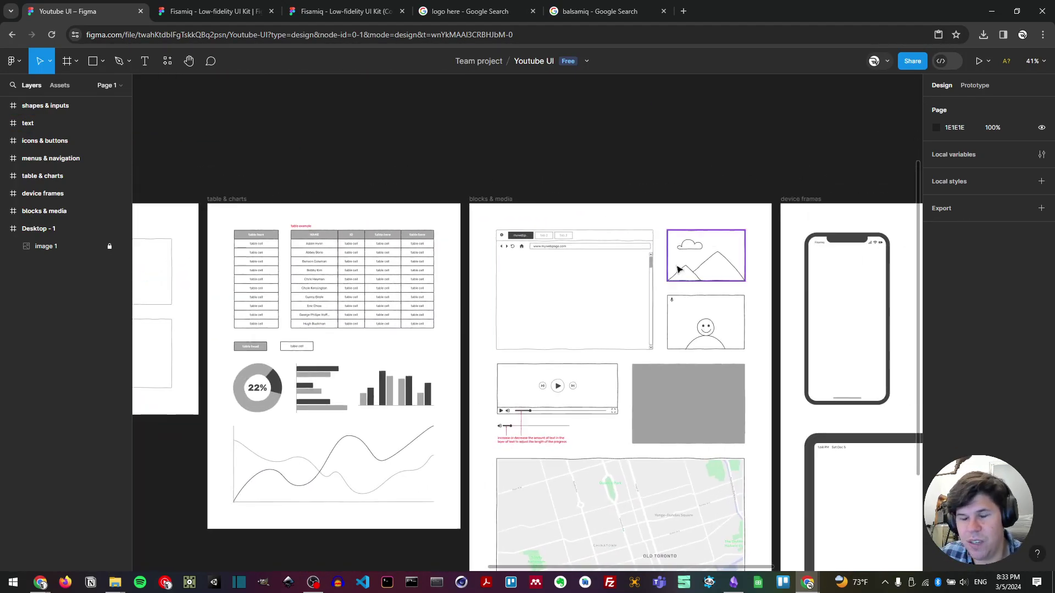
scroll(708, 258, "up", 1)
left_click(706, 262)
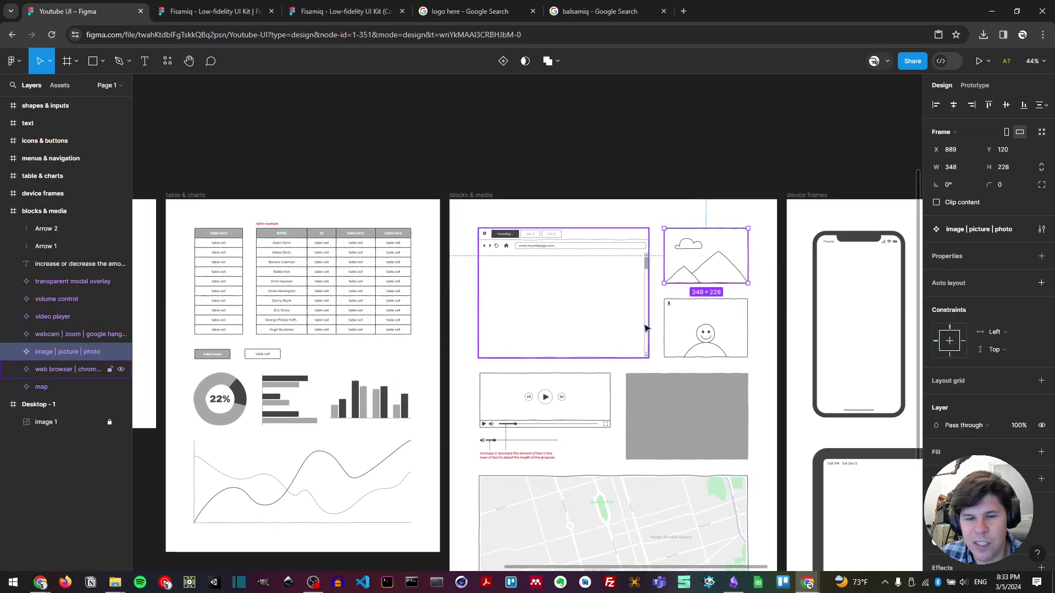
- Zoom back to the YouTube screenshot in Desktop - 1
scroll(309, 190, "left", 5)
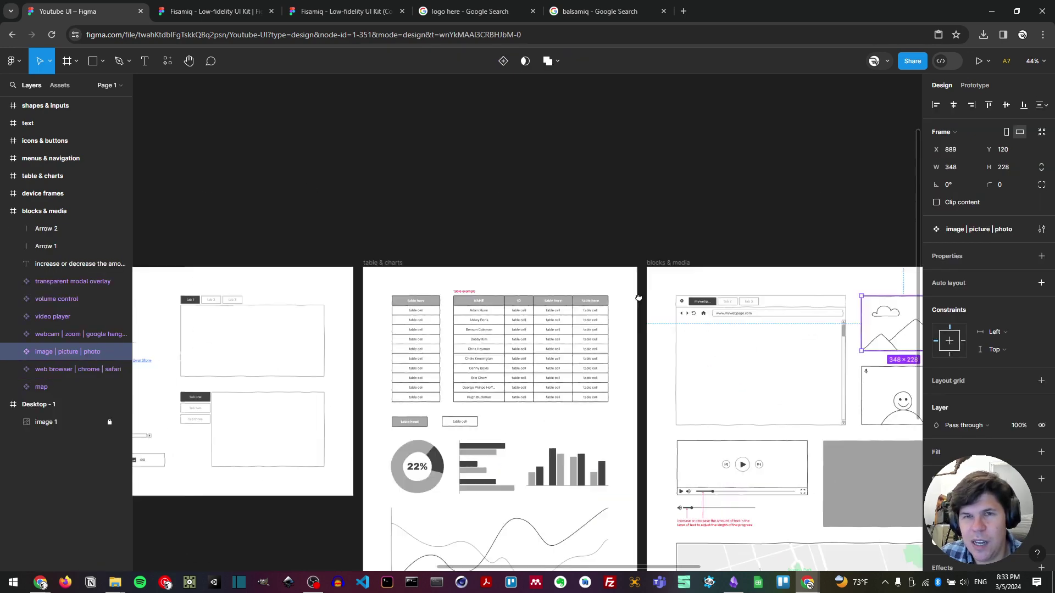
scroll(518, 265, "down", 3)
scroll(596, 314, "up", 5)
scroll(332, 271, "up", 5)
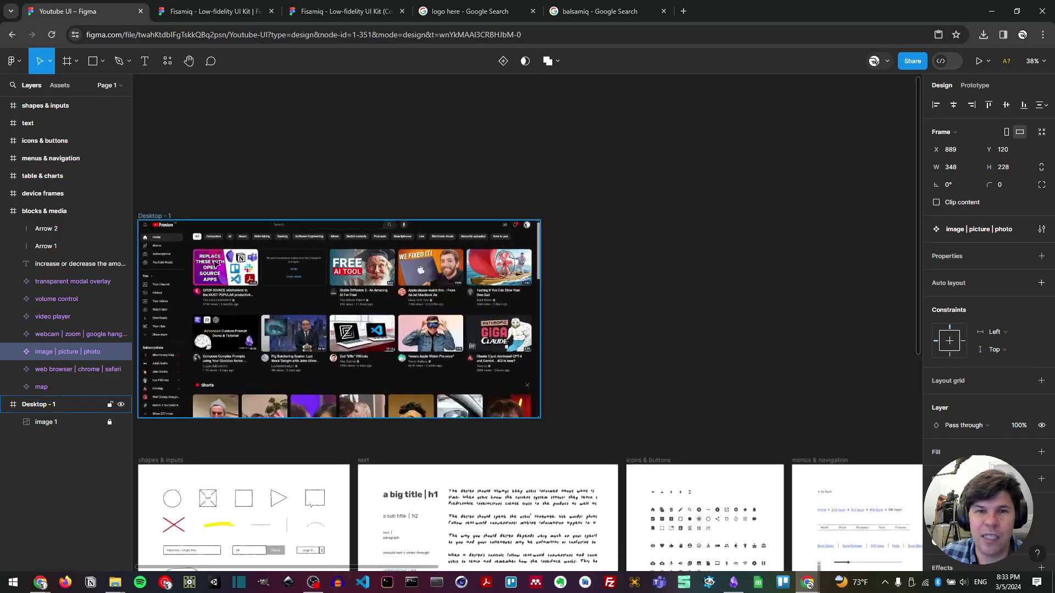
scroll(428, 291, "left", 3)
scroll(427, 291, "up", 5)
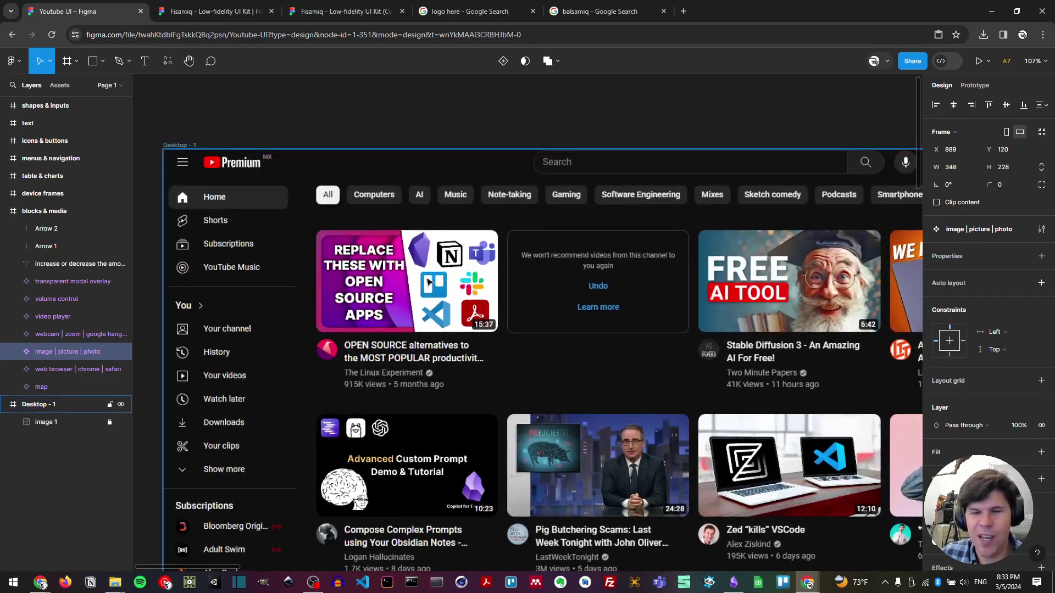
- Paste the image placeholder over the first video thumbnail and resize it to 316 × 179
key("ctrl+v")
left_click_drag(523, 313, 407, 290)
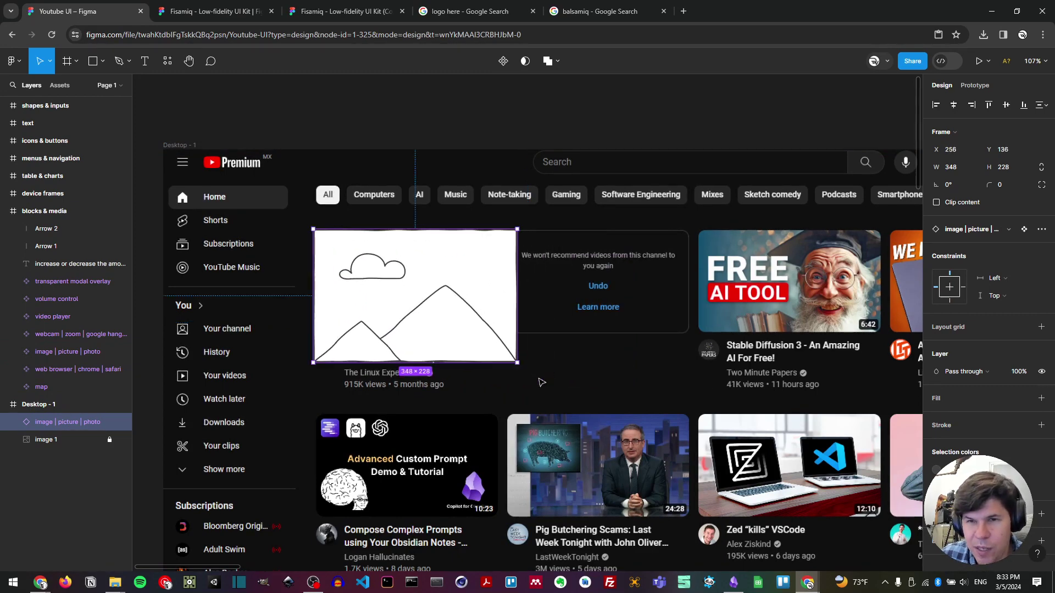
left_click_drag(516, 363, 499, 334)
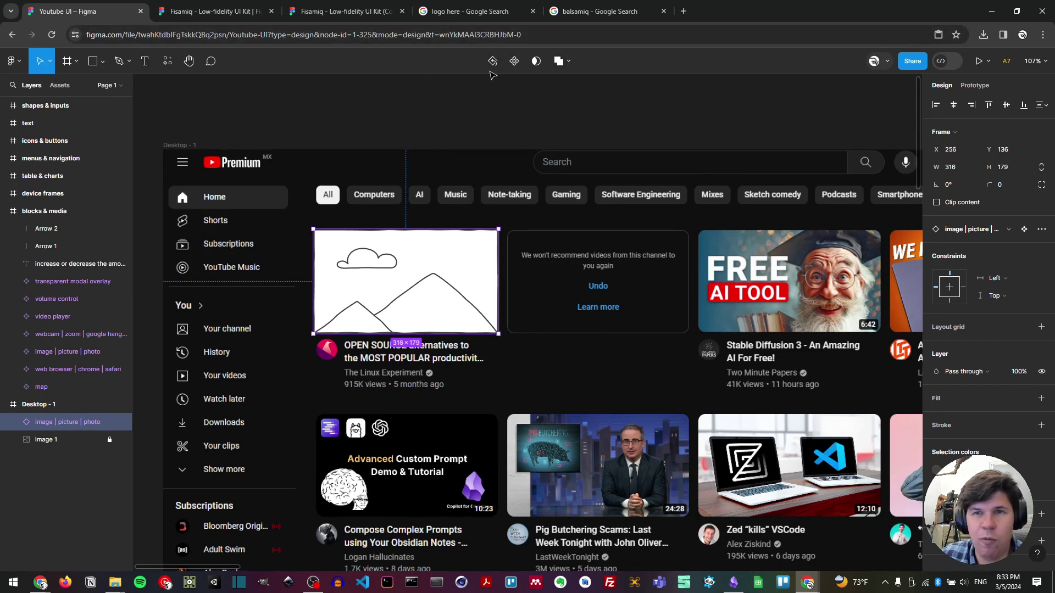
- Pick the Ellipse tool and try a circle over the channel avatar, then undo it
left_click(92, 67)
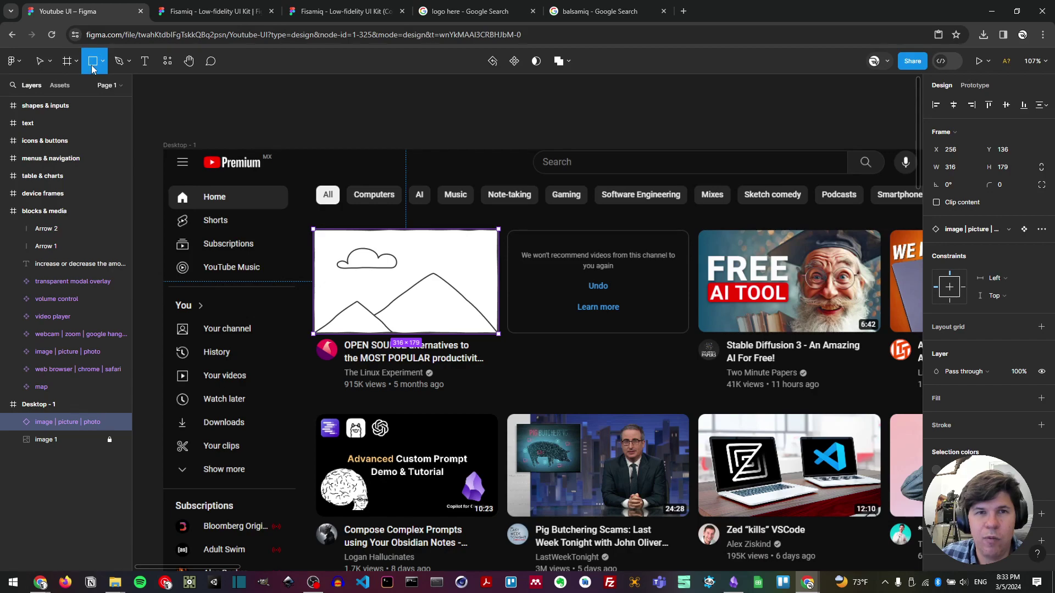
left_click(100, 68)
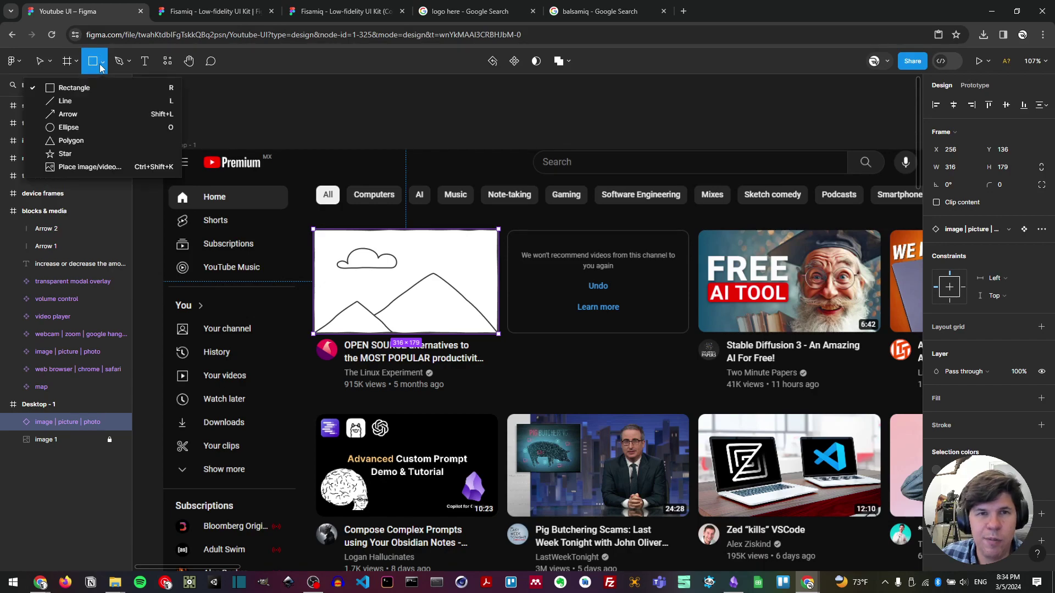
left_click(94, 126)
scroll(363, 356, "up", 10)
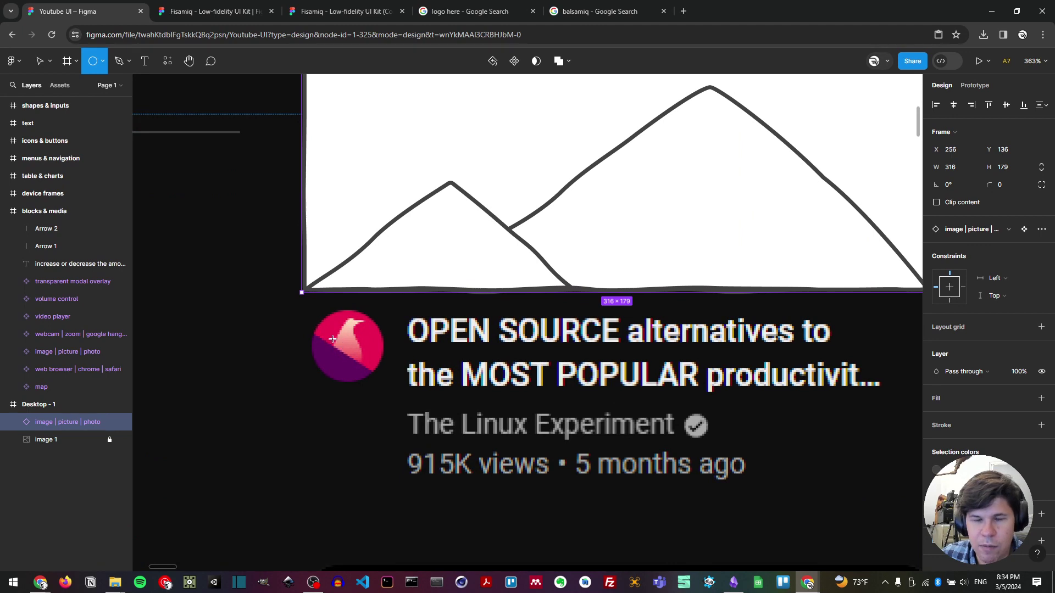
mouse_move(333, 339)
left_mouse_down()
mouse_move(391, 396)
mouse_move(339, 354)
mouse_move(361, 358)
left_mouse_up()
key("alt+space")
key("ctrl+z")
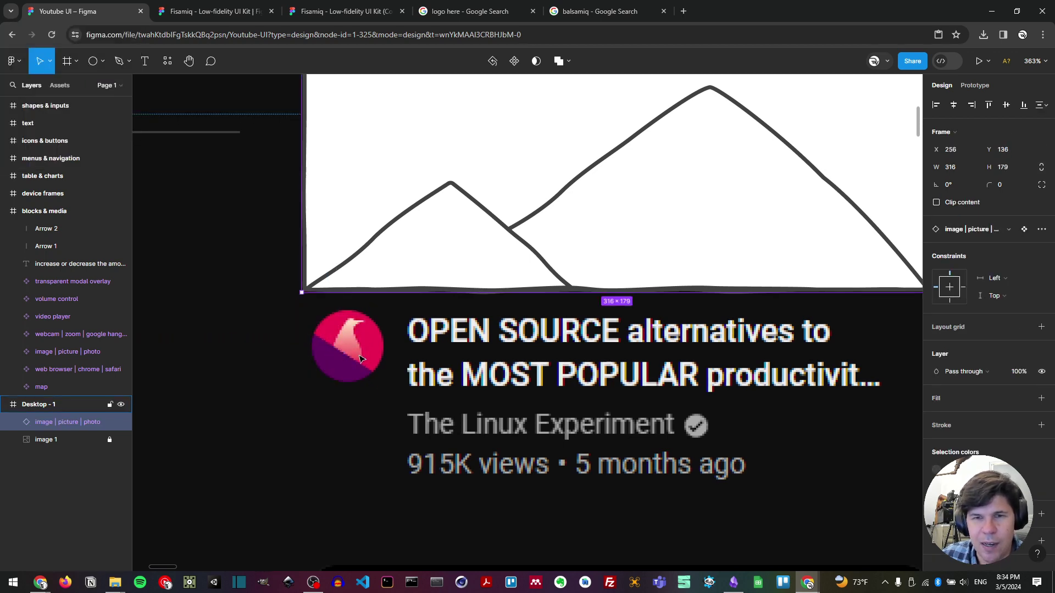
- Draw a 37 × 37 circle, Ellipse 1, over the first video's channel avatar
left_click(102, 61)
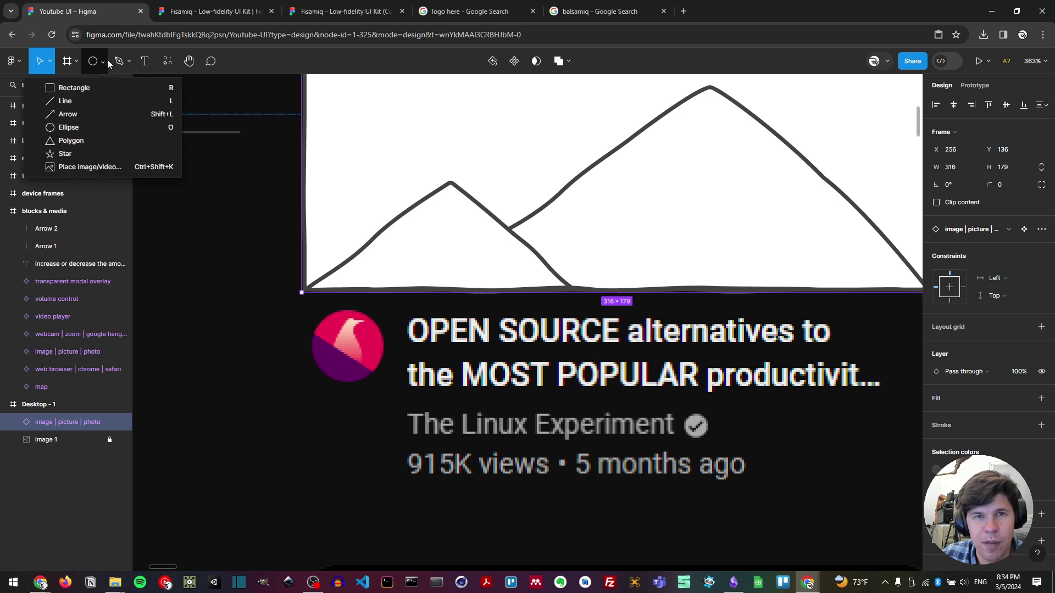
left_click(113, 127)
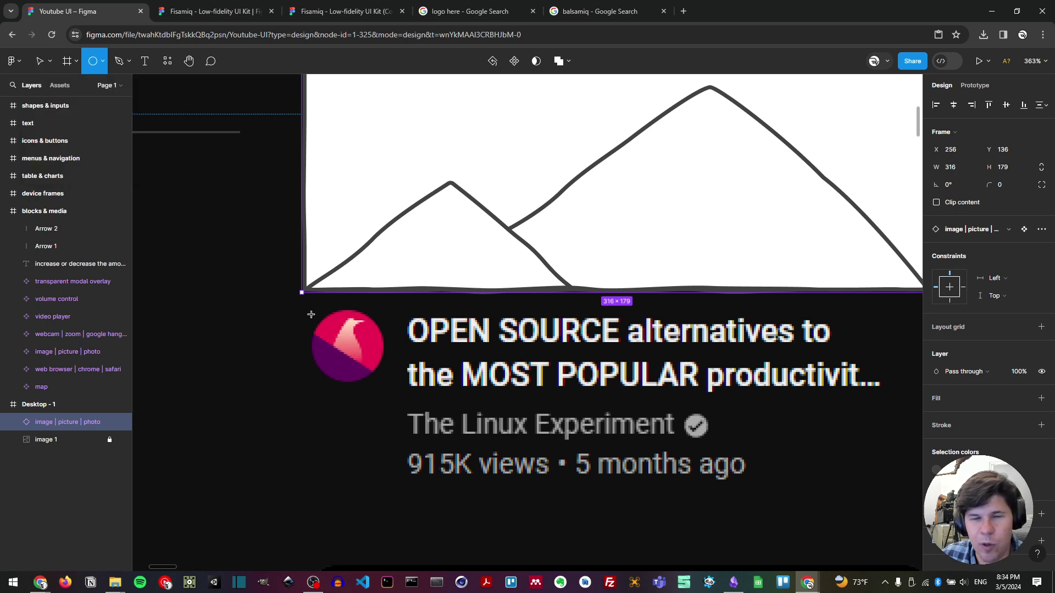
left_click_drag(311, 314, 384, 386)
left_click_drag(358, 352, 357, 351)
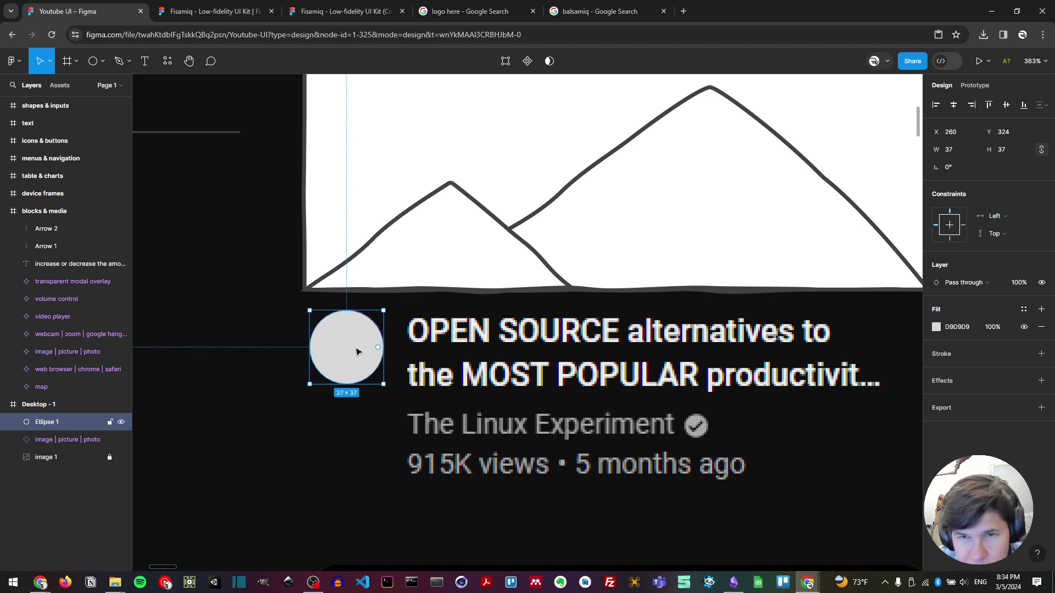
scroll(424, 342, "down", 8)
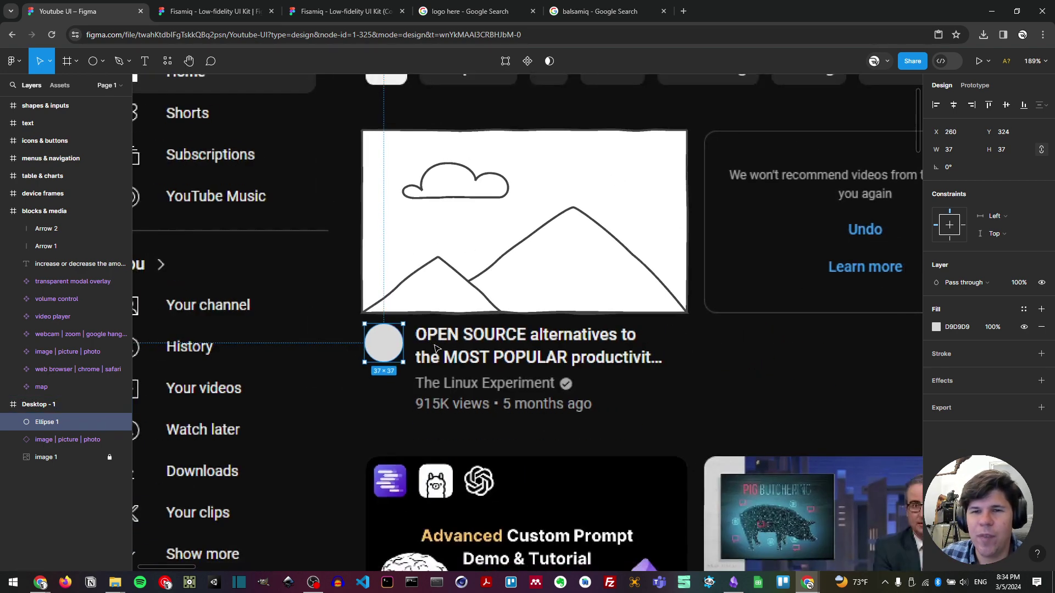
scroll(455, 347, "down", 3)
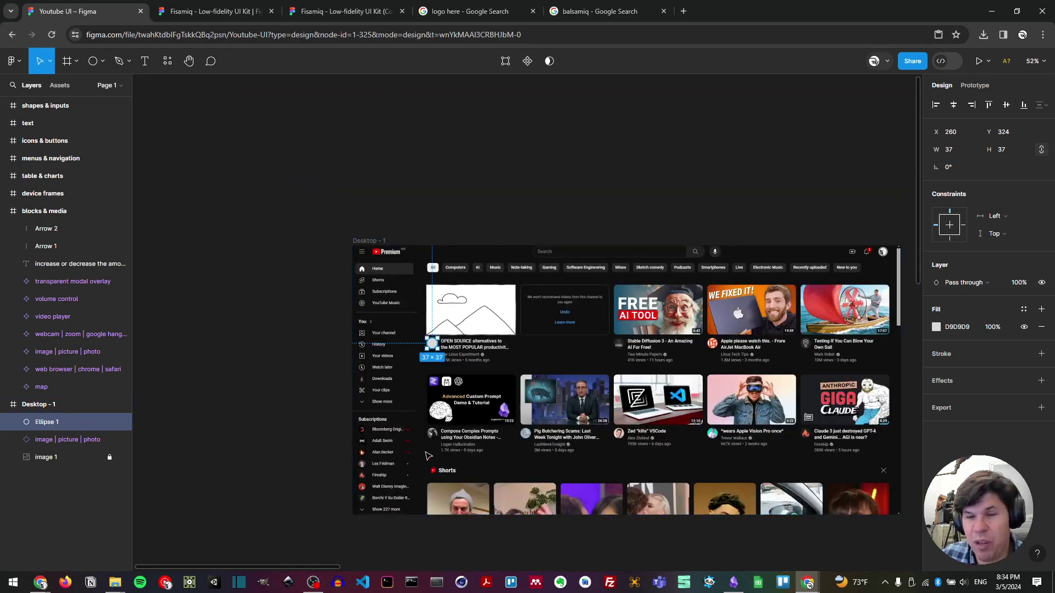
- Copy the 'a sub title | h2' text into Desktop - 1 over the first video's title
scroll(661, 381, "down", 6)
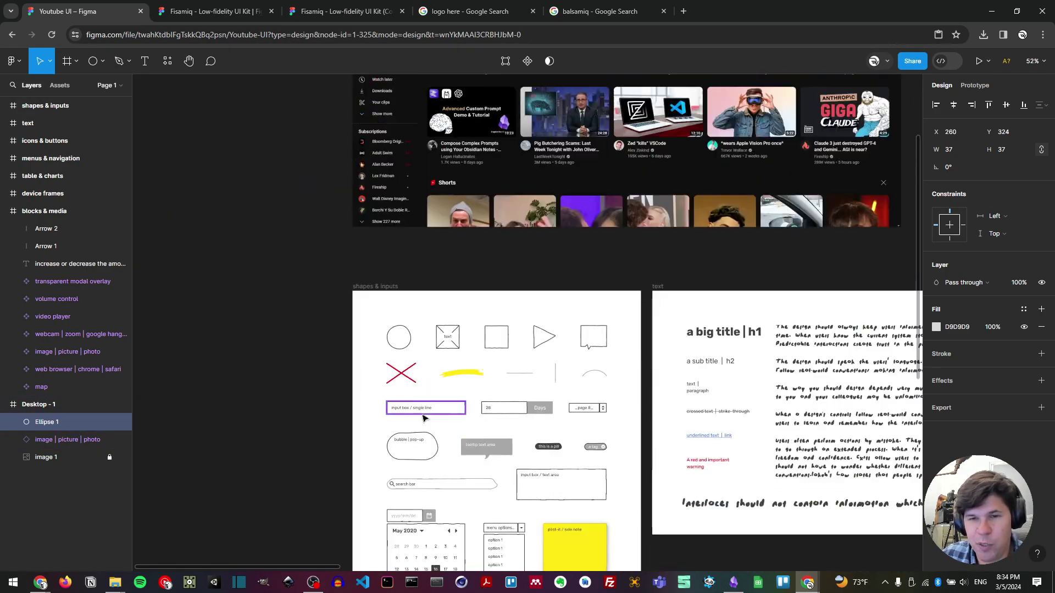
left_click(711, 319)
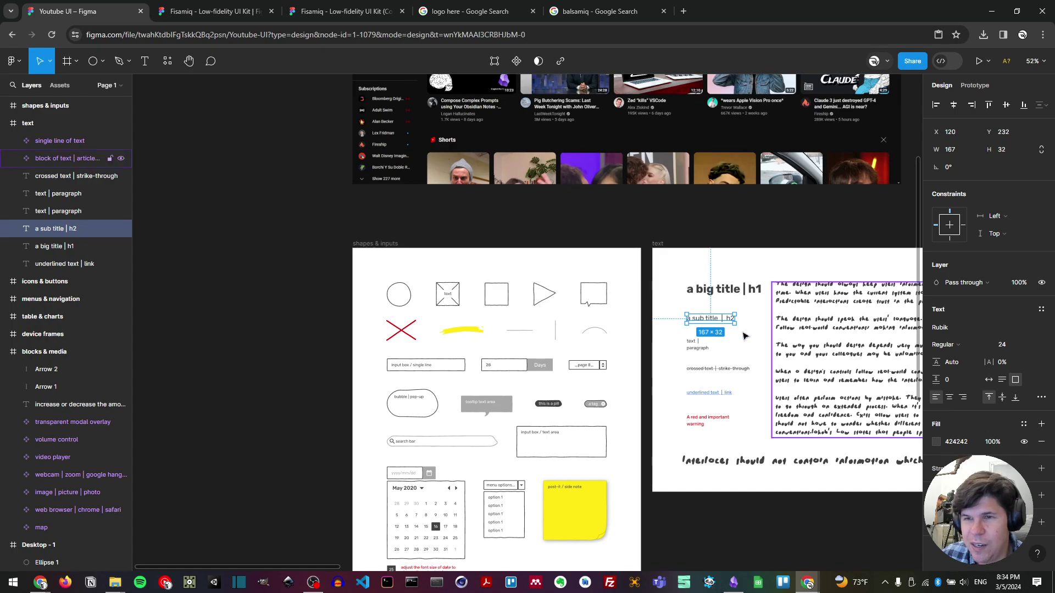
scroll(722, 336, "up", 5)
scroll(434, 178, "up", 5)
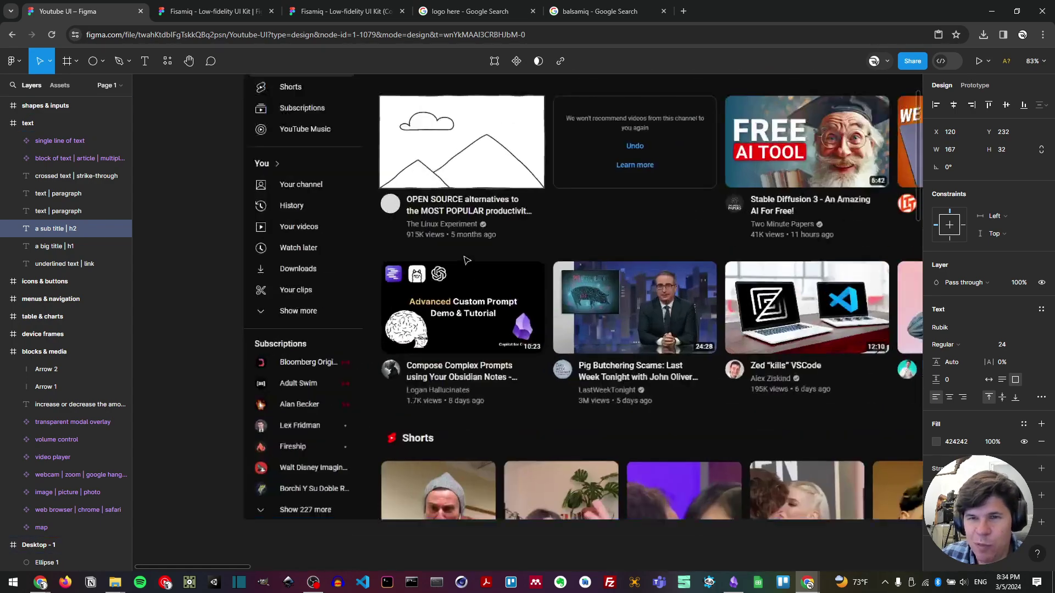
key("ctrl+v")
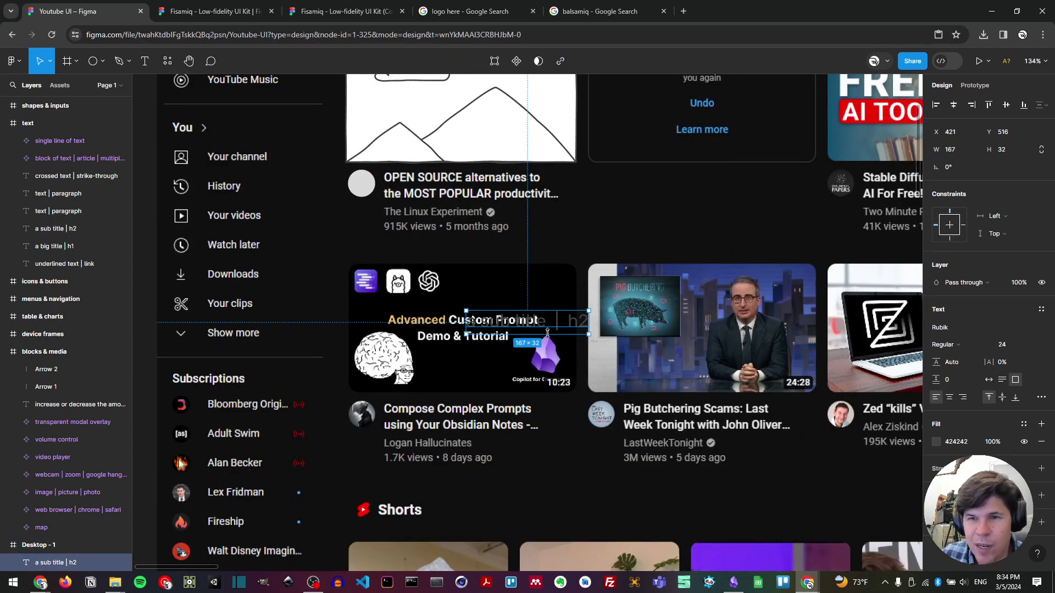
left_click_drag(551, 332, 472, 188)
scroll(423, 254, "down", 2)
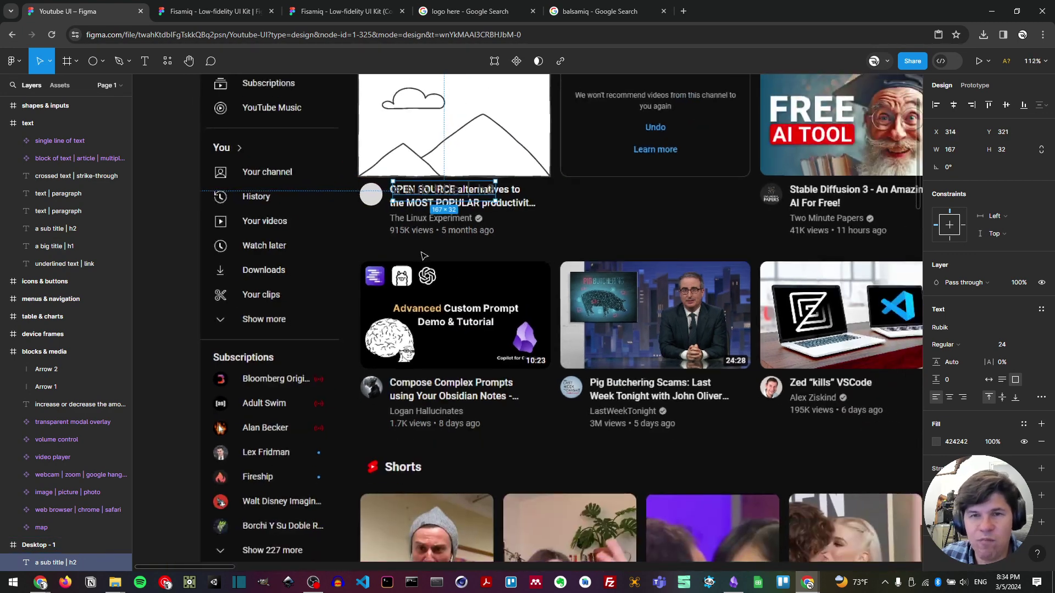
scroll(370, 188, "up", 3)
- Change the subtitle text fill to white
double_click(489, 193)
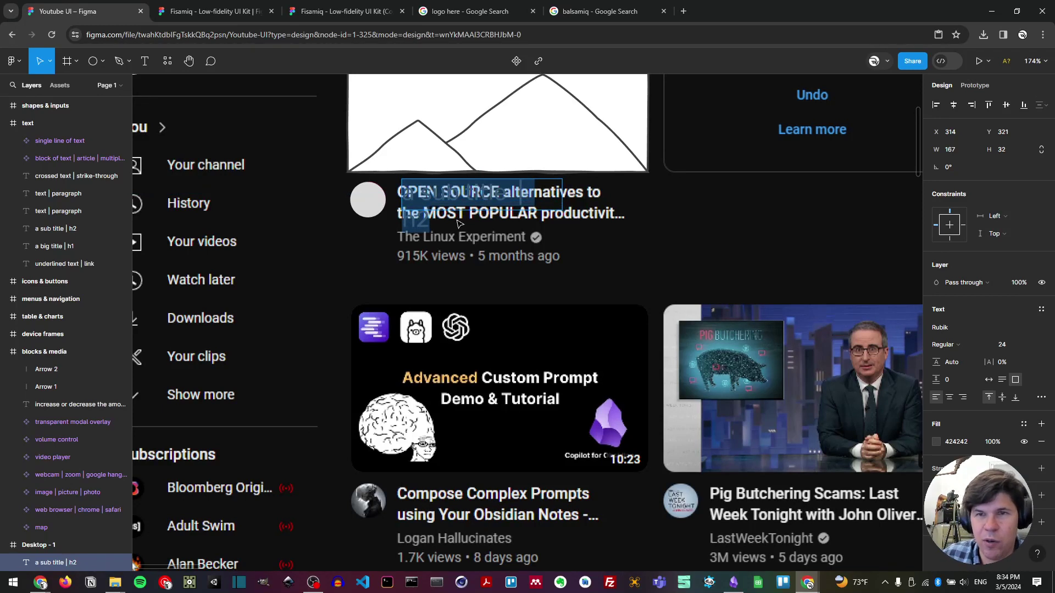
left_click(934, 443)
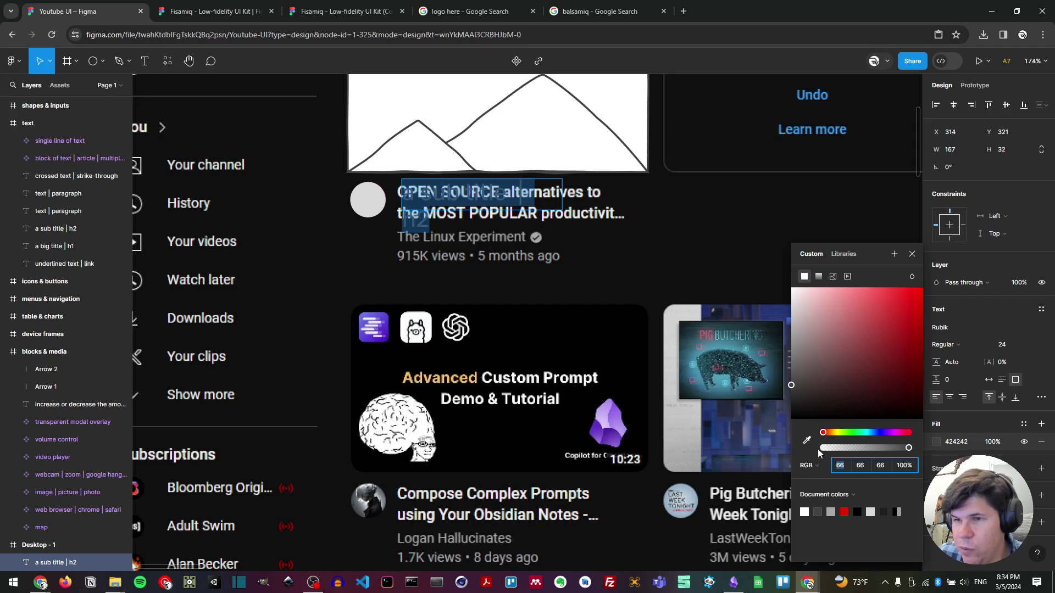
left_click_drag(818, 318, 770, 448)
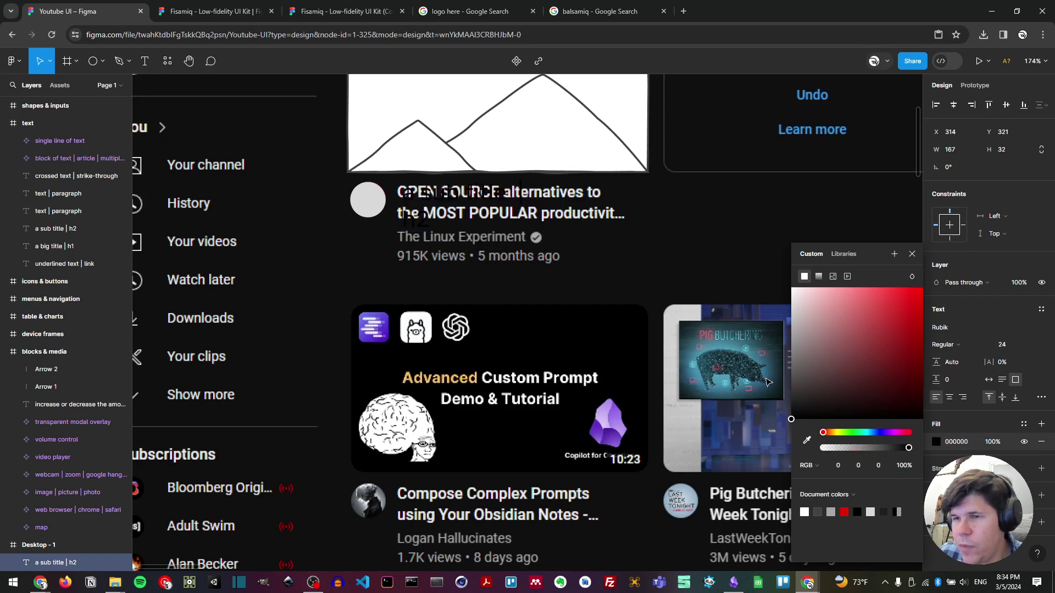
left_click(912, 254)
key("ctrl+z")
left_click(934, 443)
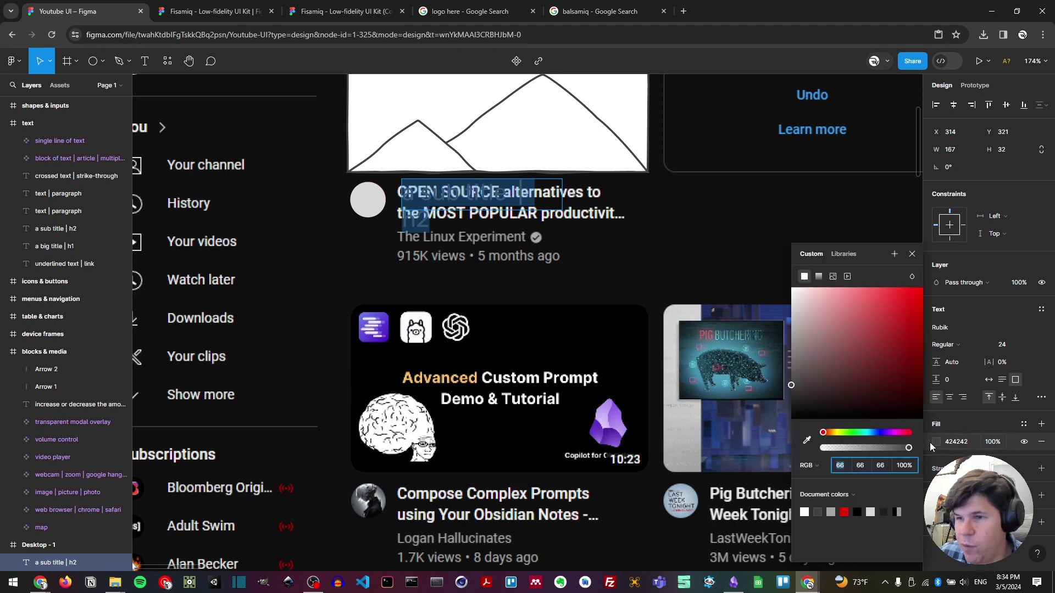
left_click_drag(827, 337, 791, 287)
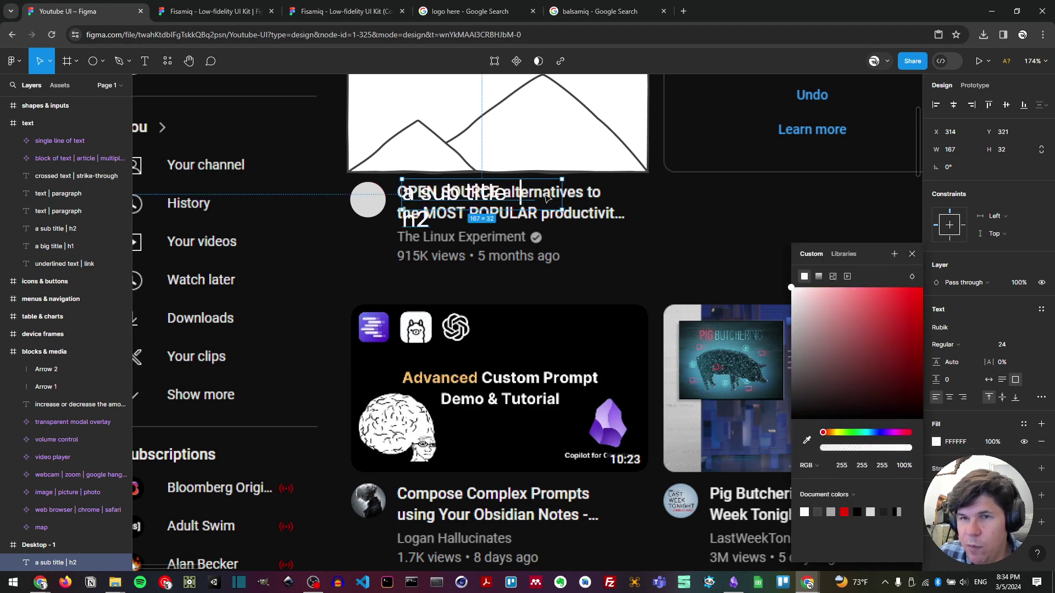
- Widen the subtitle to 249 × 32 and nudge it to X 310, Y 318
left_click_drag(561, 191, 632, 190)
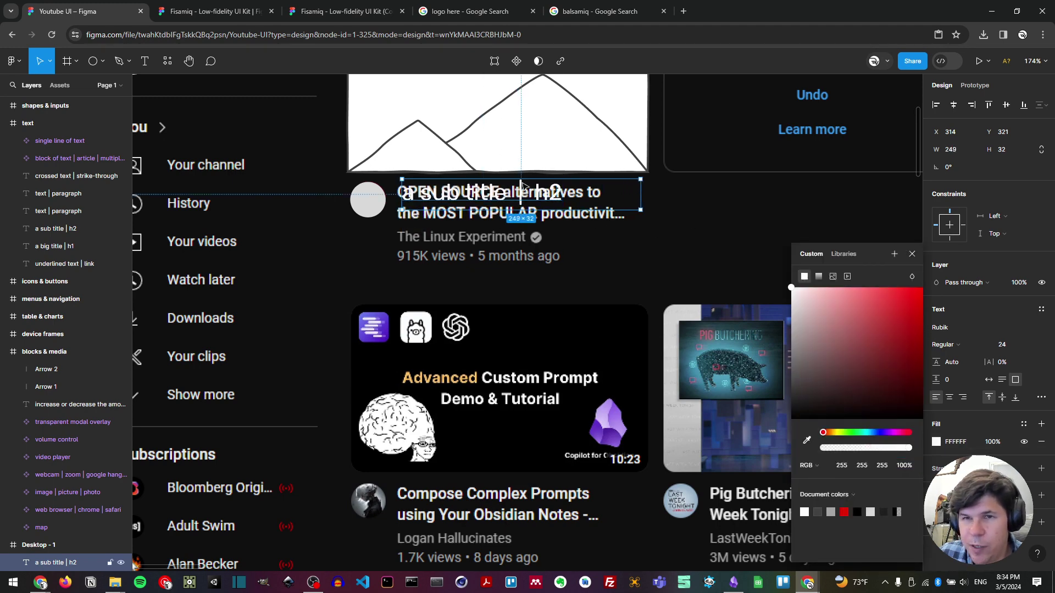
left_click_drag(486, 192, 482, 189)
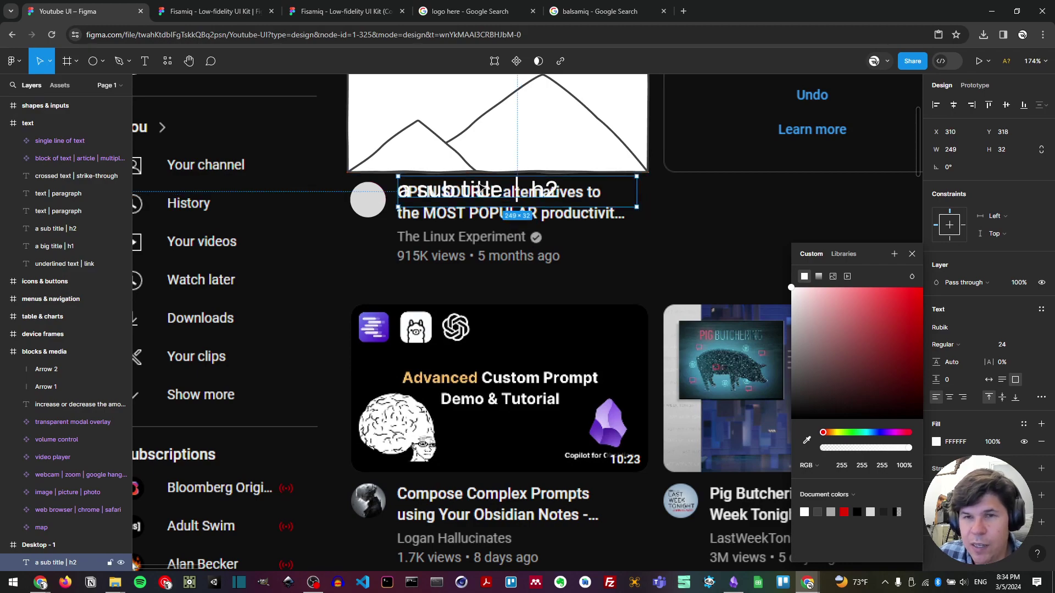
scroll(490, 263, "down", 8)
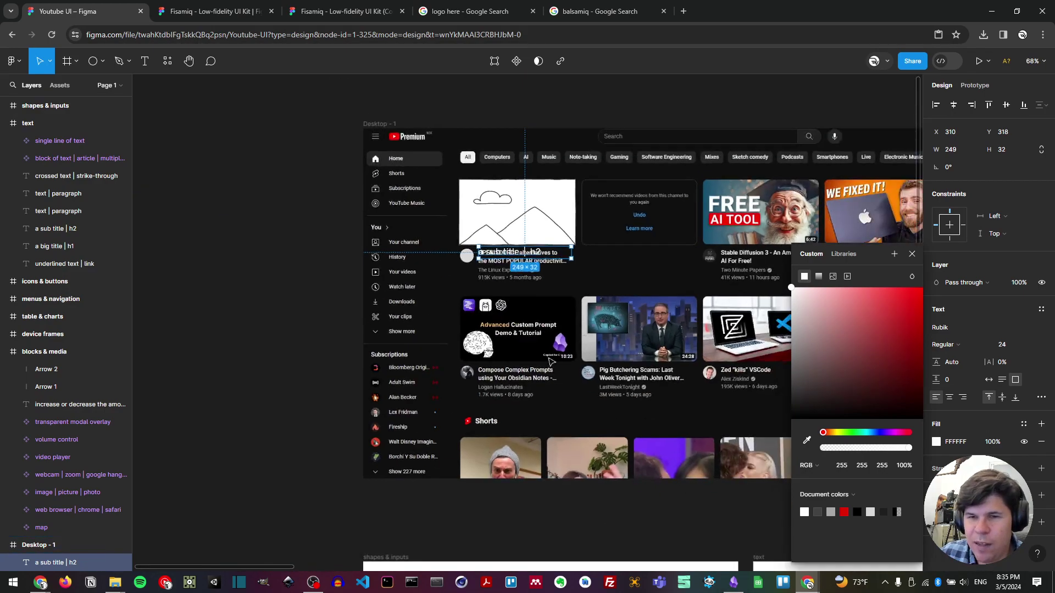
scroll(567, 350, "down", 3)
scroll(568, 350, "down", 4)
- Paste the 126 × 20 'text | paragraph' layer over the first video's channel and view-count lines
scroll(581, 330, "right", 5)
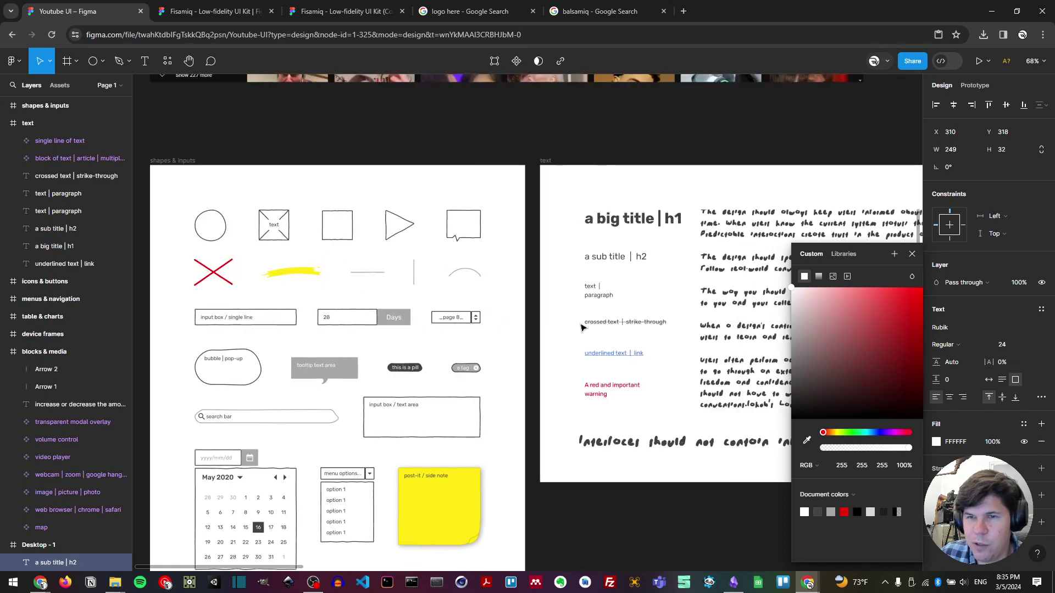
left_click(588, 297)
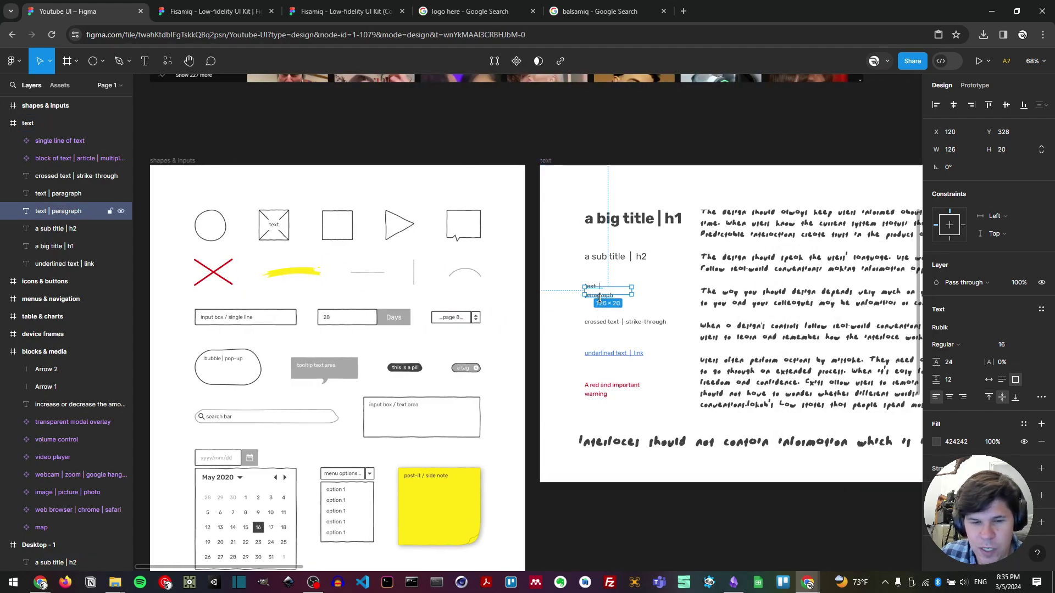
scroll(561, 278, "up", 6)
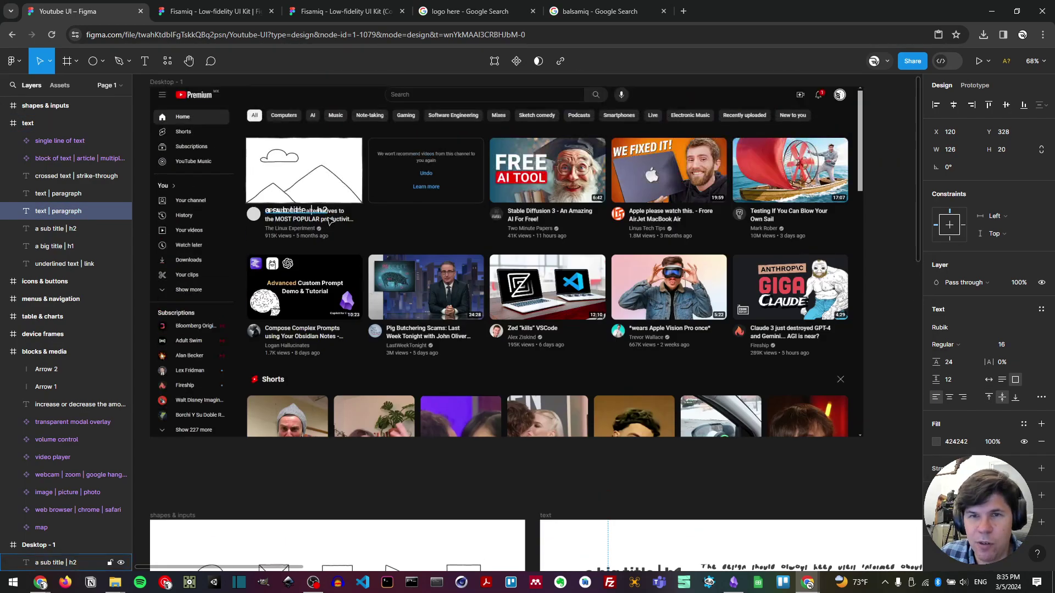
scroll(267, 225, "up", 1, "ctrl")
scroll(266, 225, "up", 5, "ctrl")
key("ctrl+v")
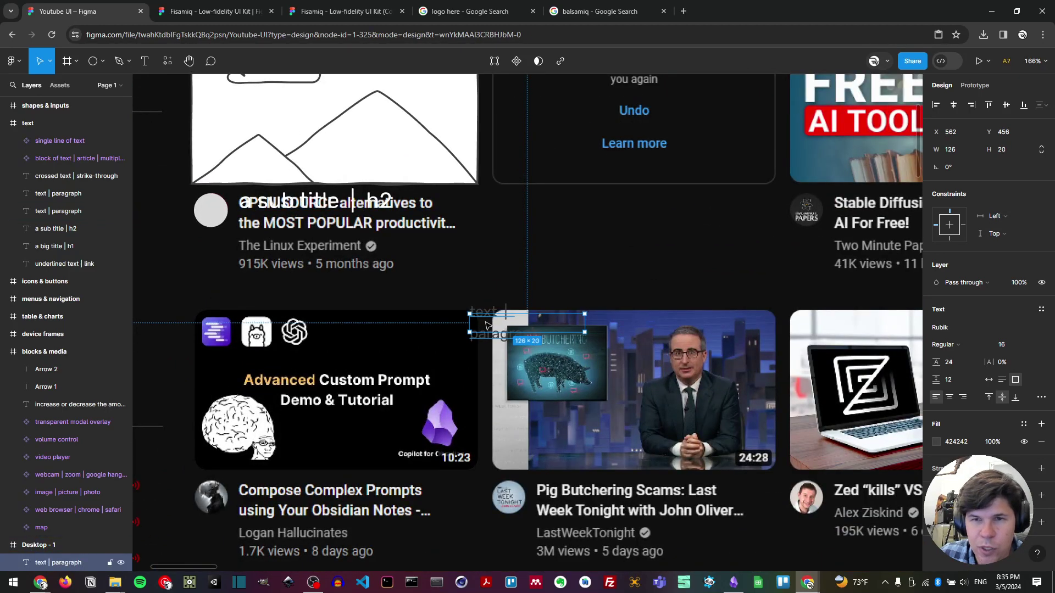
left_click_drag(488, 321, 255, 251)
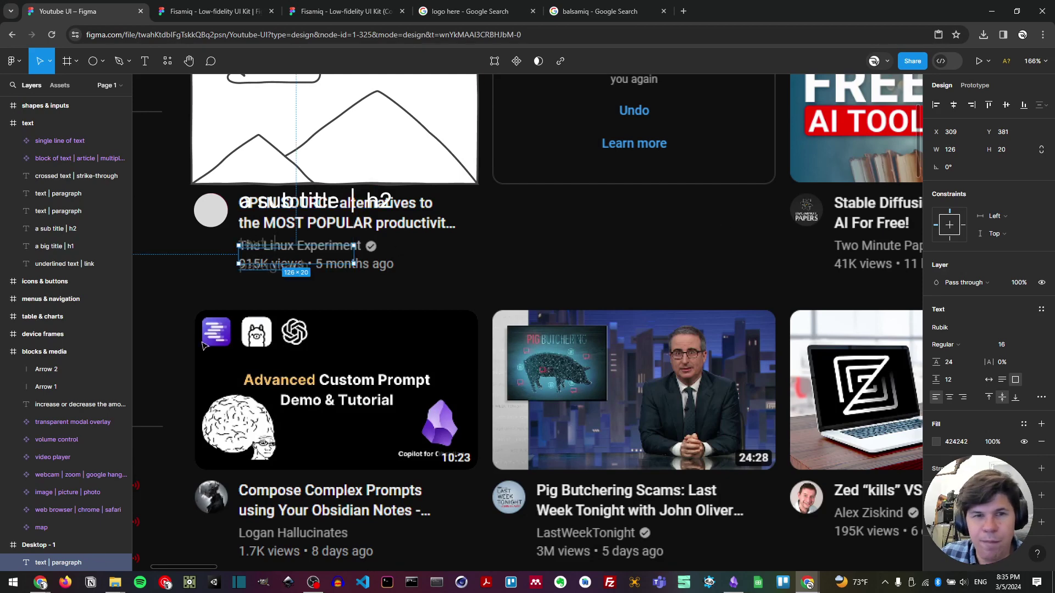
key("Escape")
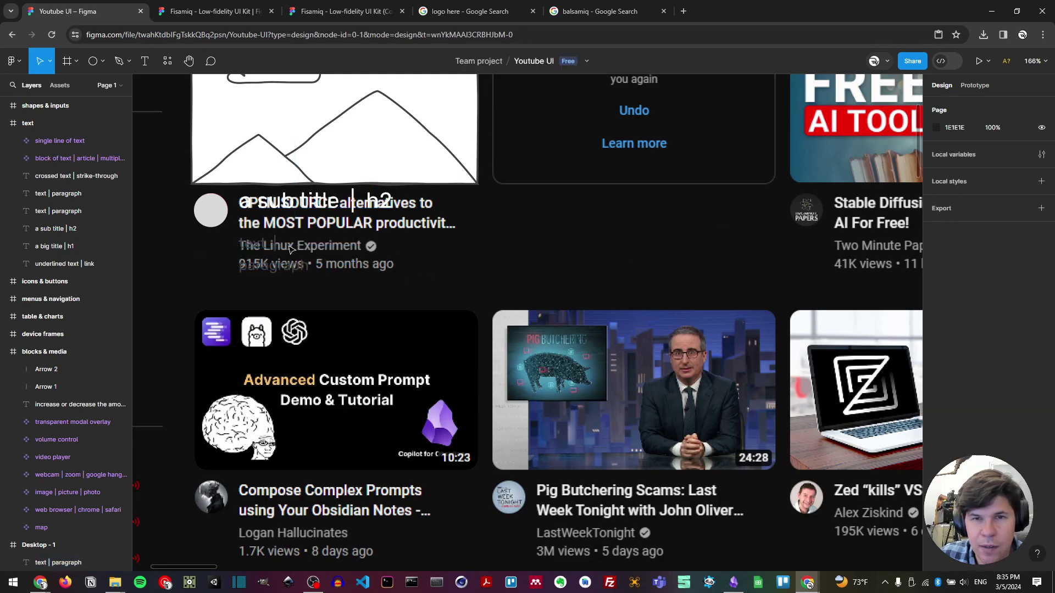
double_click(261, 246)
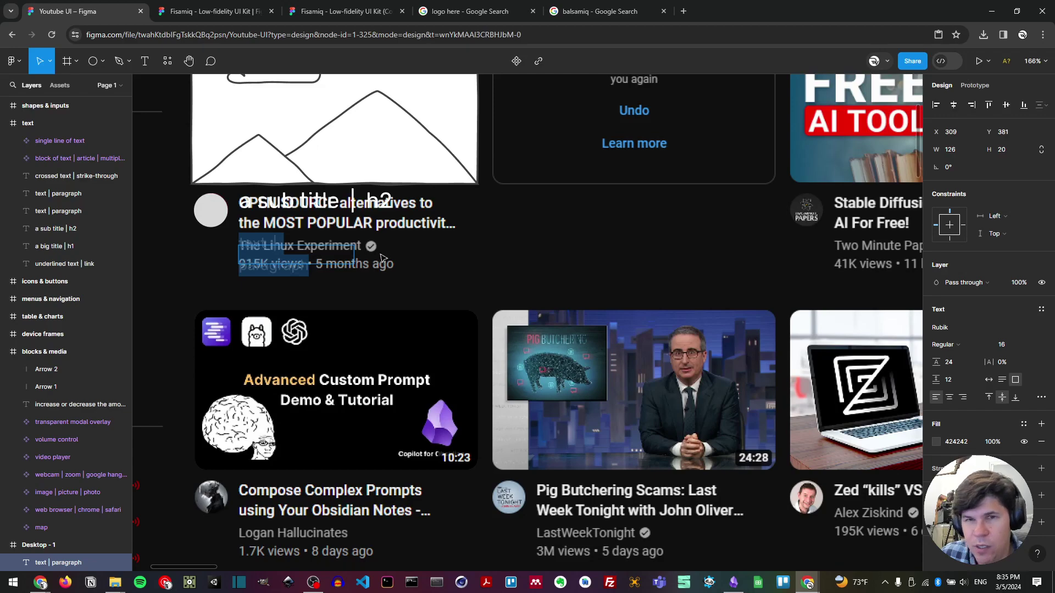
key("Escape")
scroll(218, 164, "down", 6)
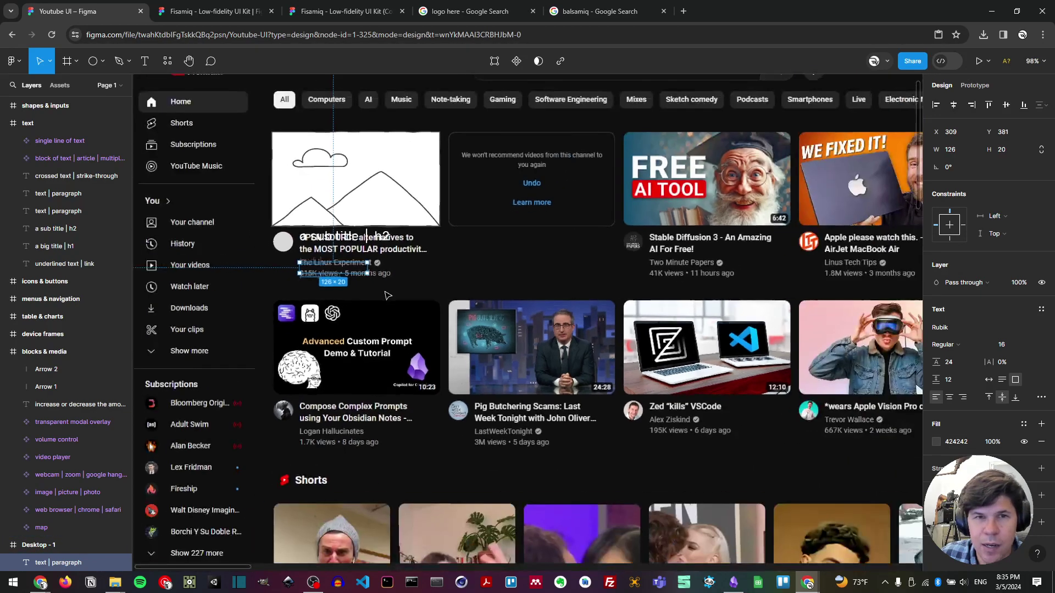
scroll(77, 450, "down", 1)
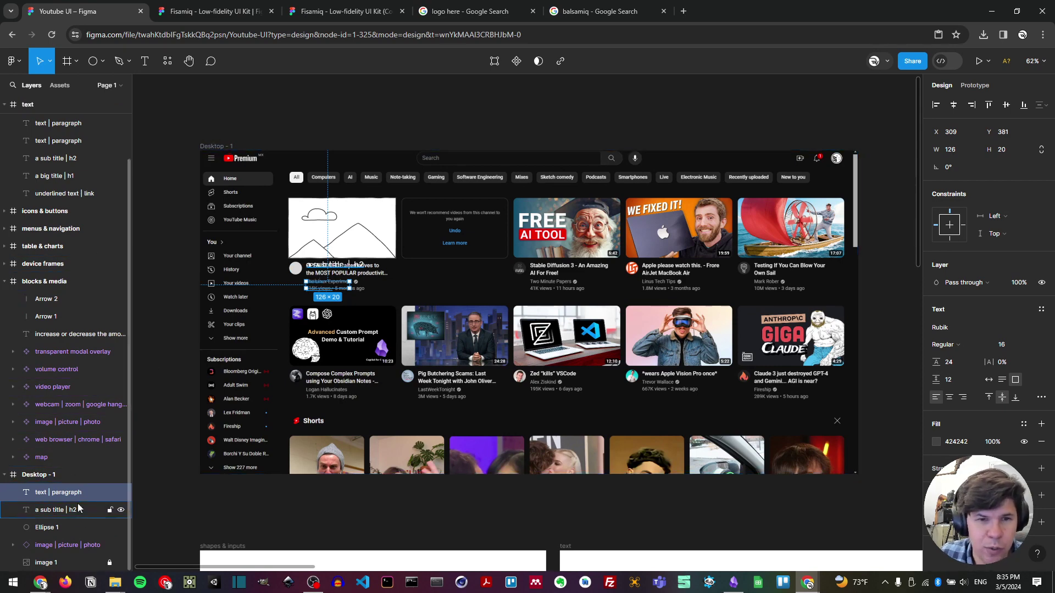
- Hide the YouTube screenshot layer and pick the rectangle tool
left_click(121, 563)
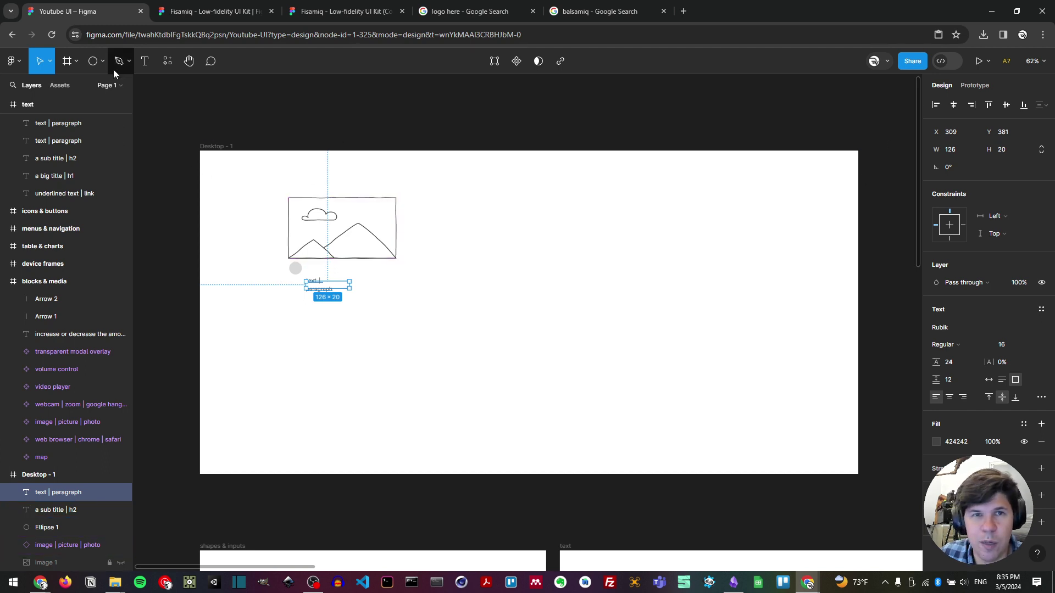
left_click(93, 62)
left_click(102, 64)
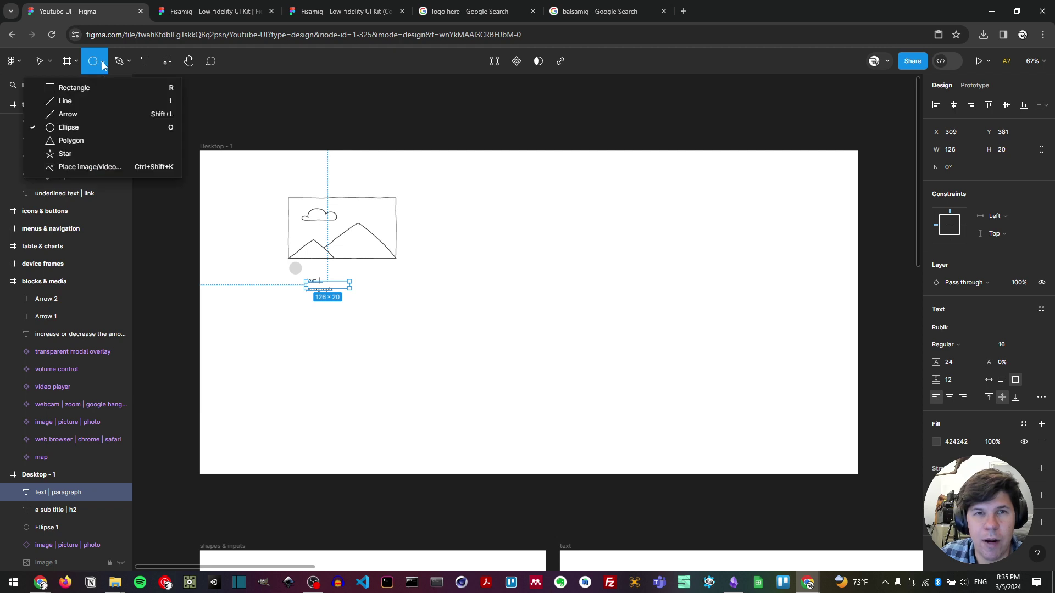
left_click(94, 88)
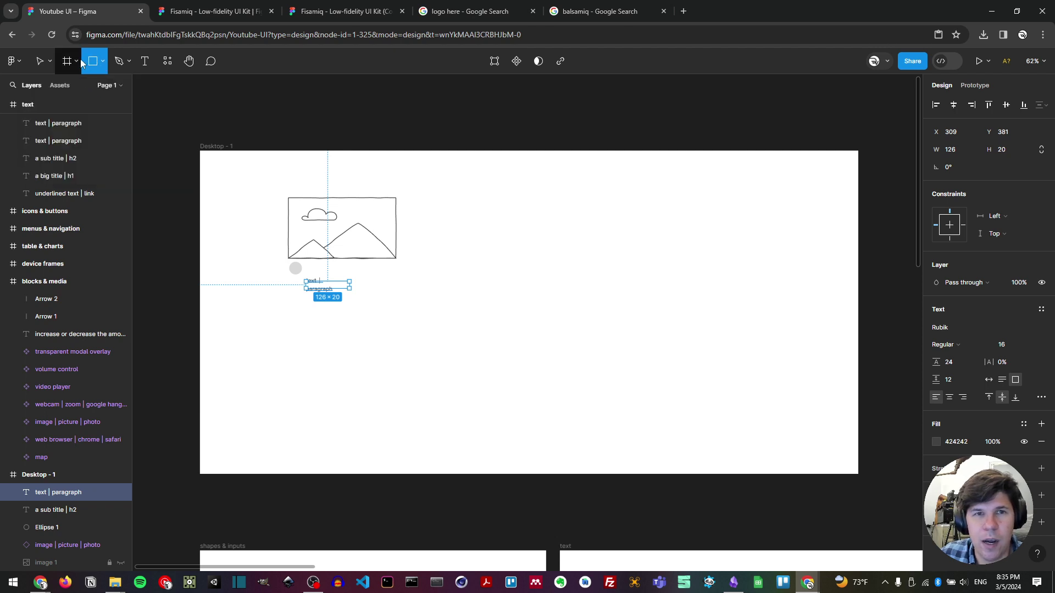
- Change the Desktop - 1 frame's fill from white to black (000000)
left_click(46, 477)
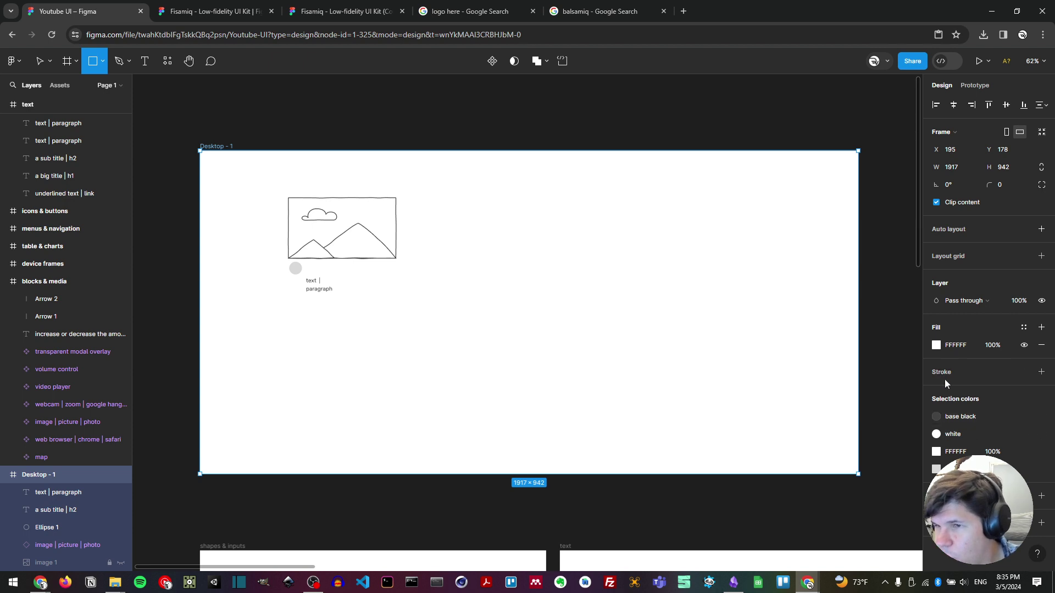
left_click(936, 345)
left_click_drag(842, 324, 730, 476)
left_click(911, 255)
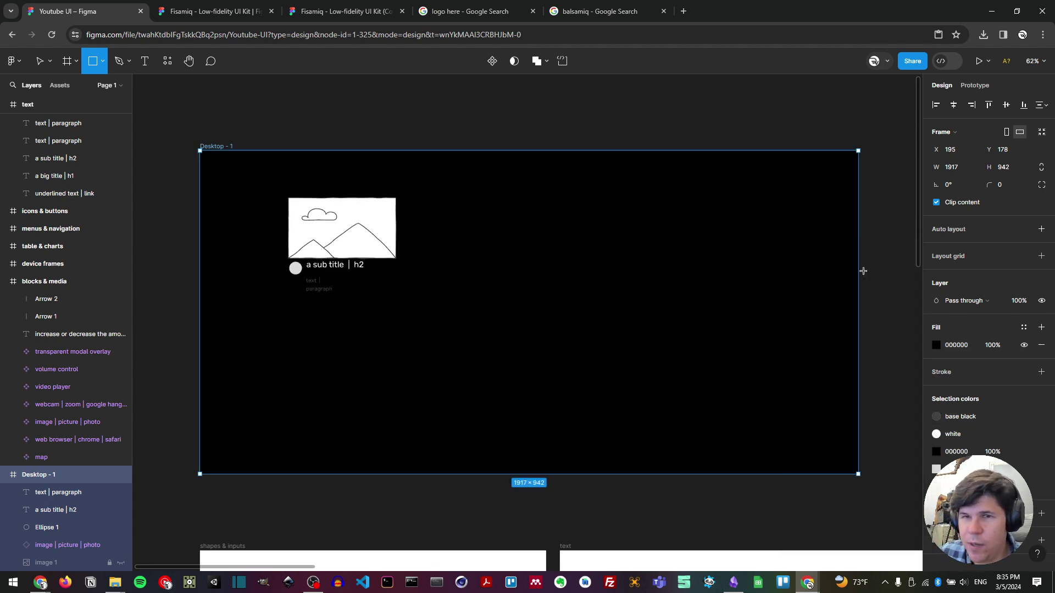
- Make the YouTube screenshot visible again over the black frame
left_click(120, 475)
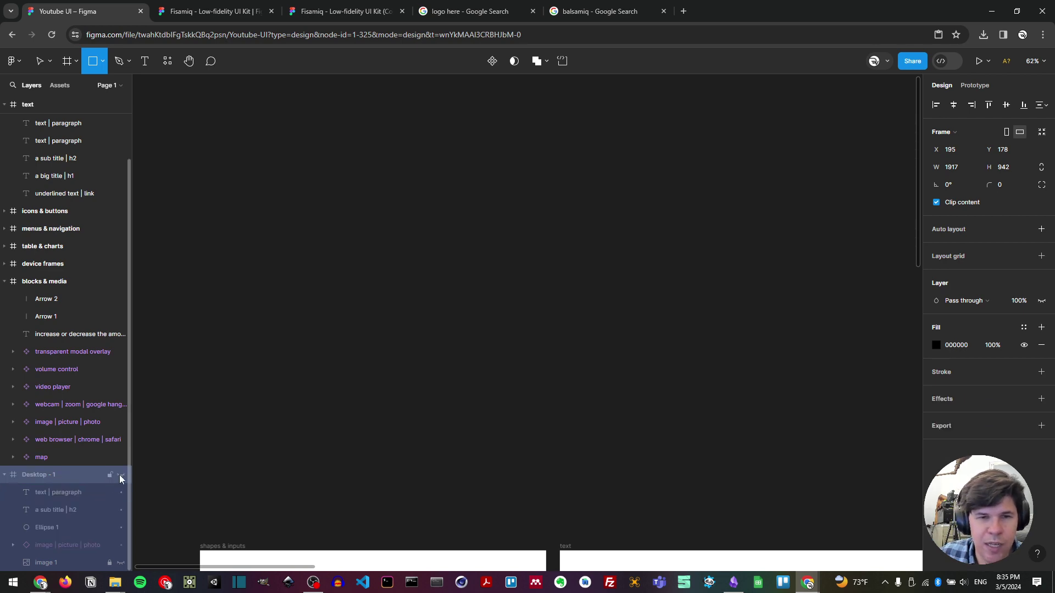
left_click(120, 475)
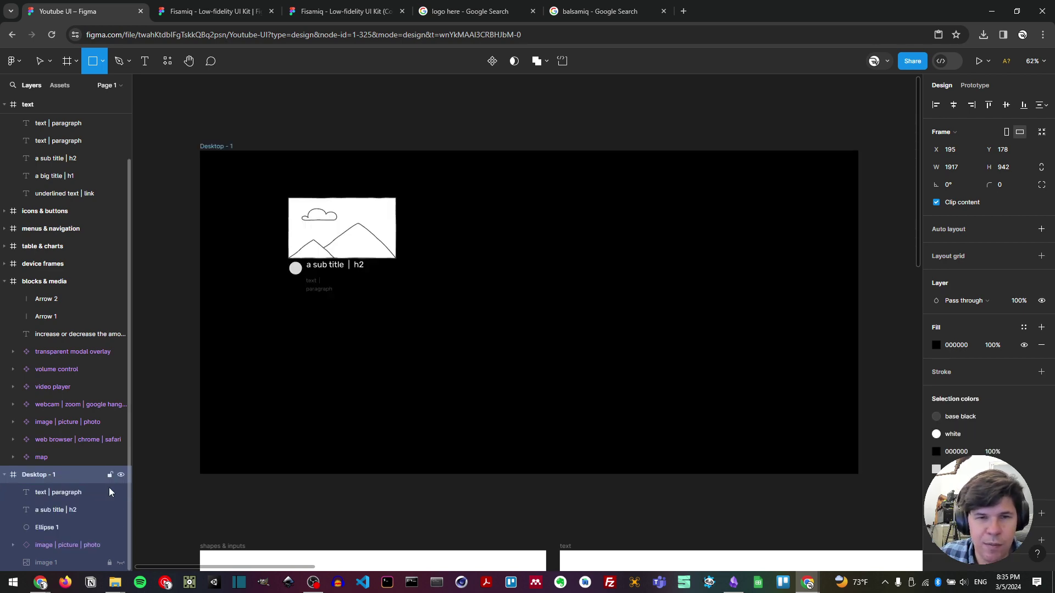
left_click(120, 563)
left_click(121, 563)
left_click(121, 563)
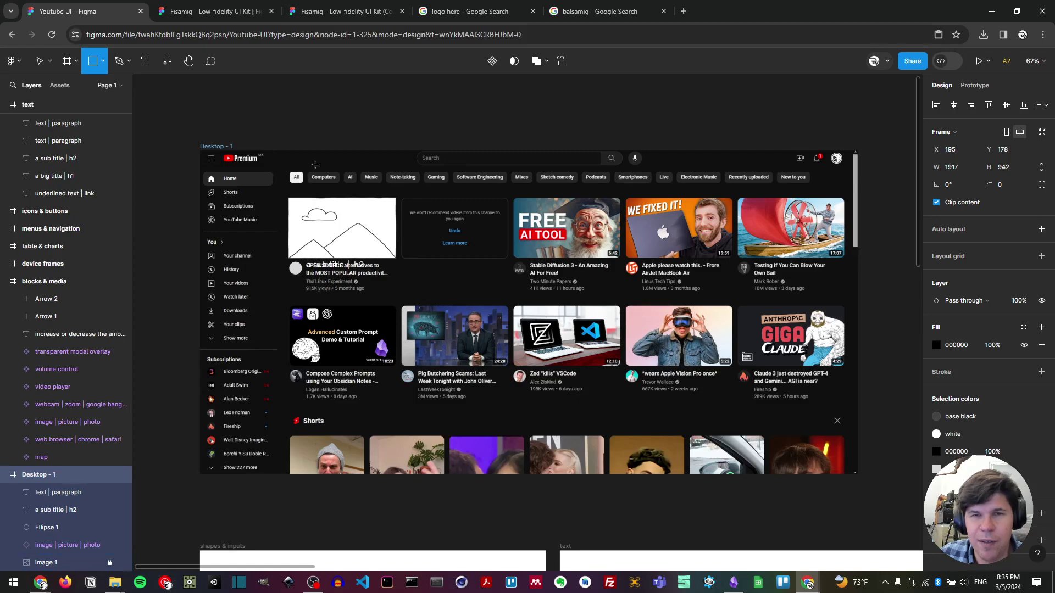
scroll(325, 266, "up", 5)
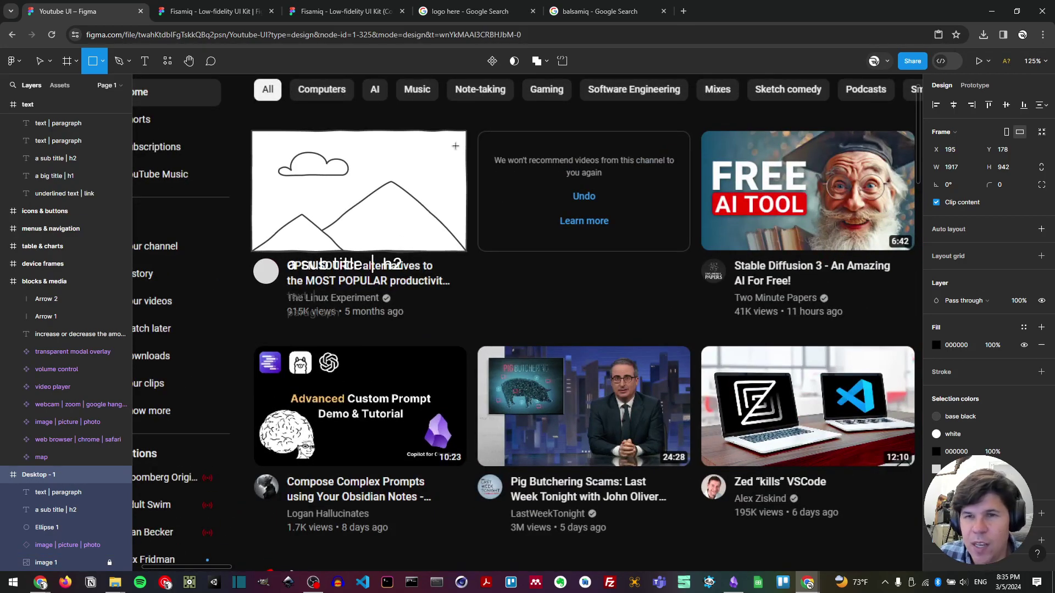
scroll(456, 145, "down", 3)
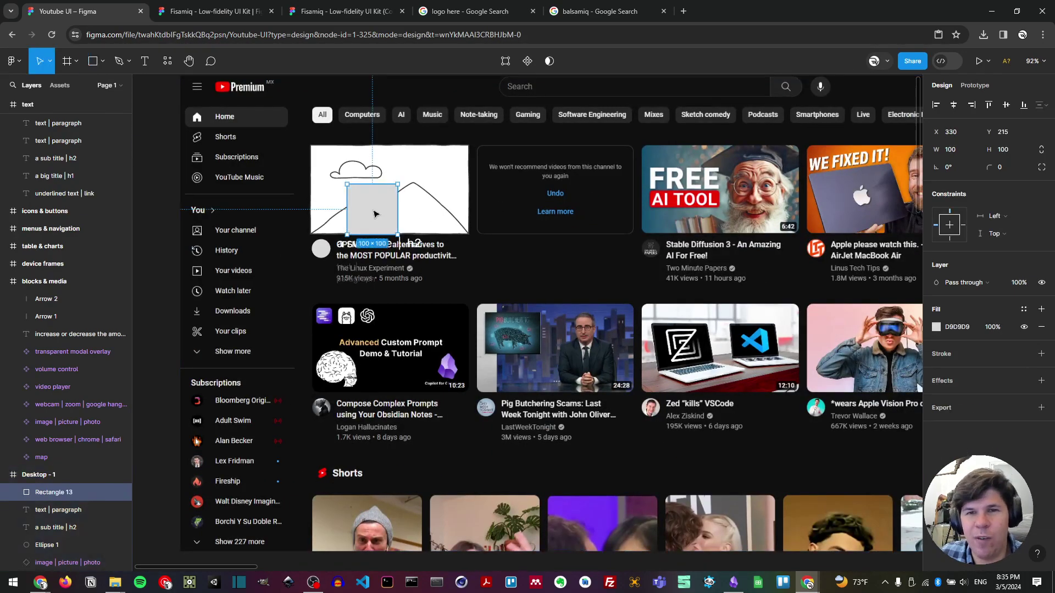
- Select the card's thumbnail image, avatar circle, subtitle and paragraph text together
left_click(42, 62)
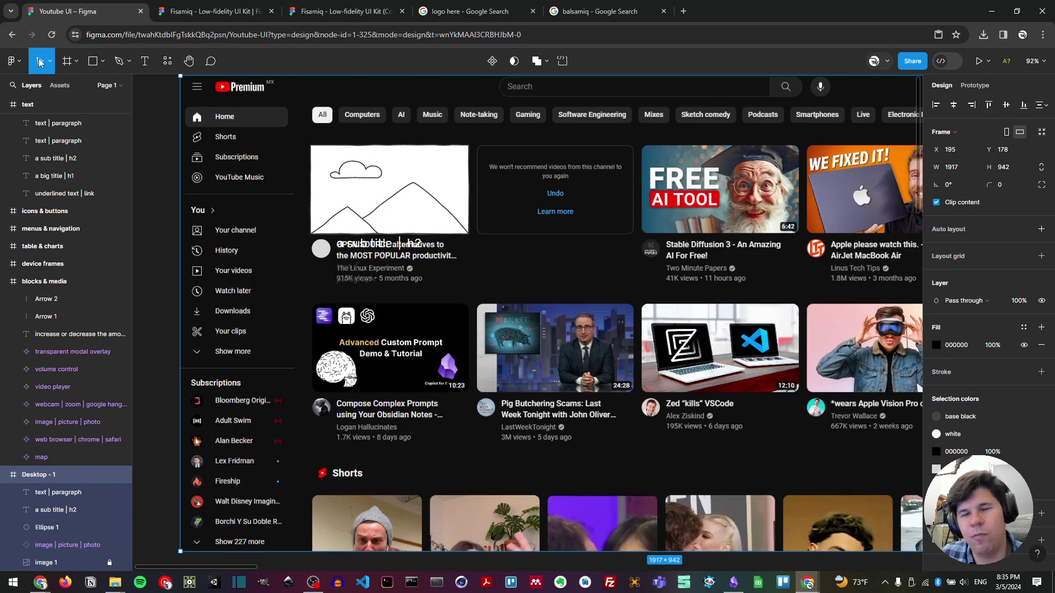
left_click(405, 207)
scroll(384, 220, "up", 5)
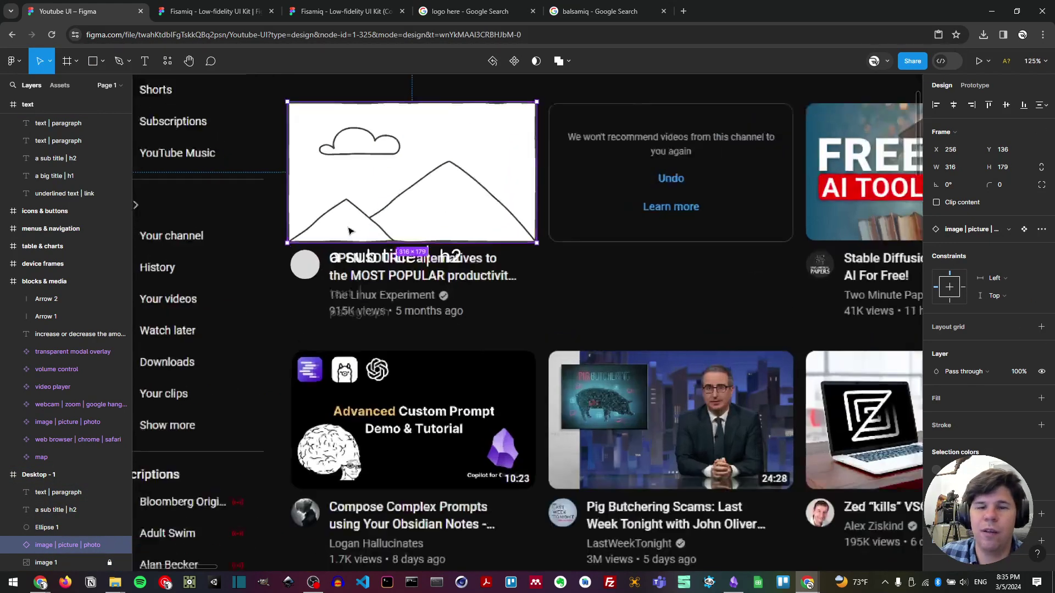
left_click(314, 274, "shift")
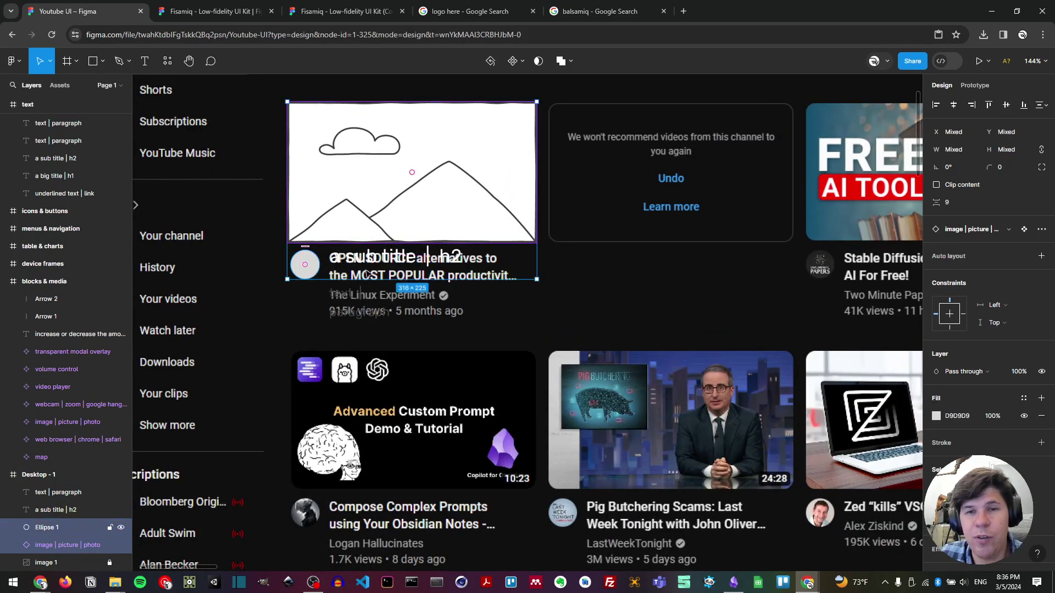
left_click(383, 316, "shift")
left_click(357, 309, "shift")
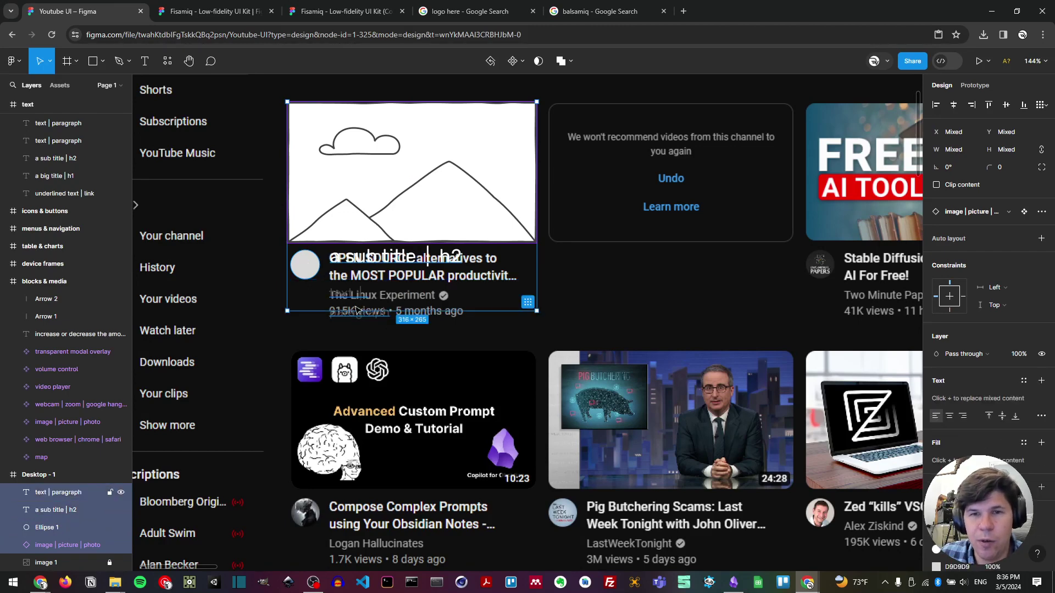
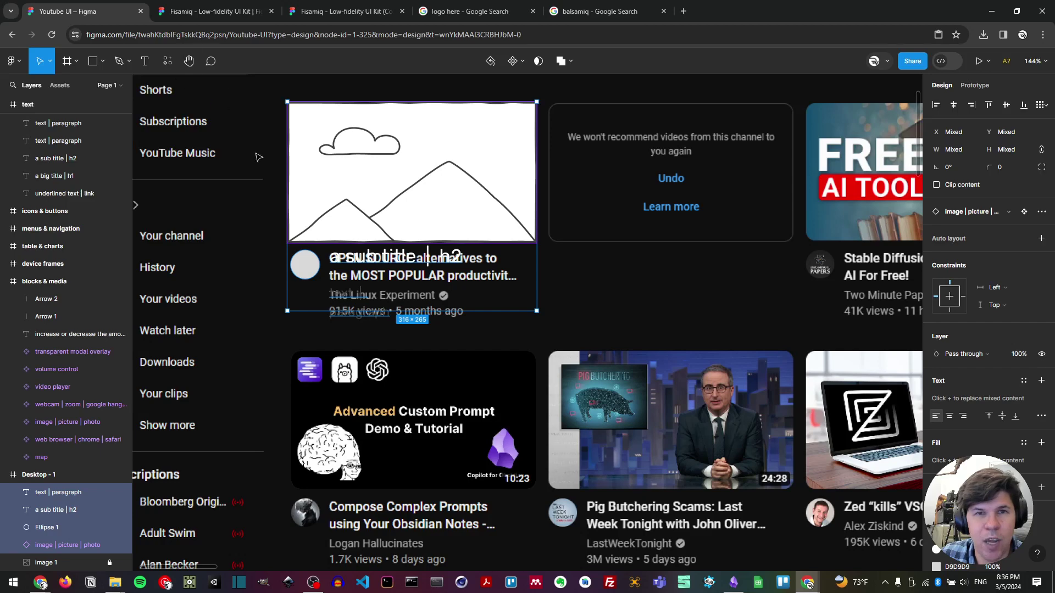
- Turn the placeholder video card's layers into a component
right_click(83, 504)
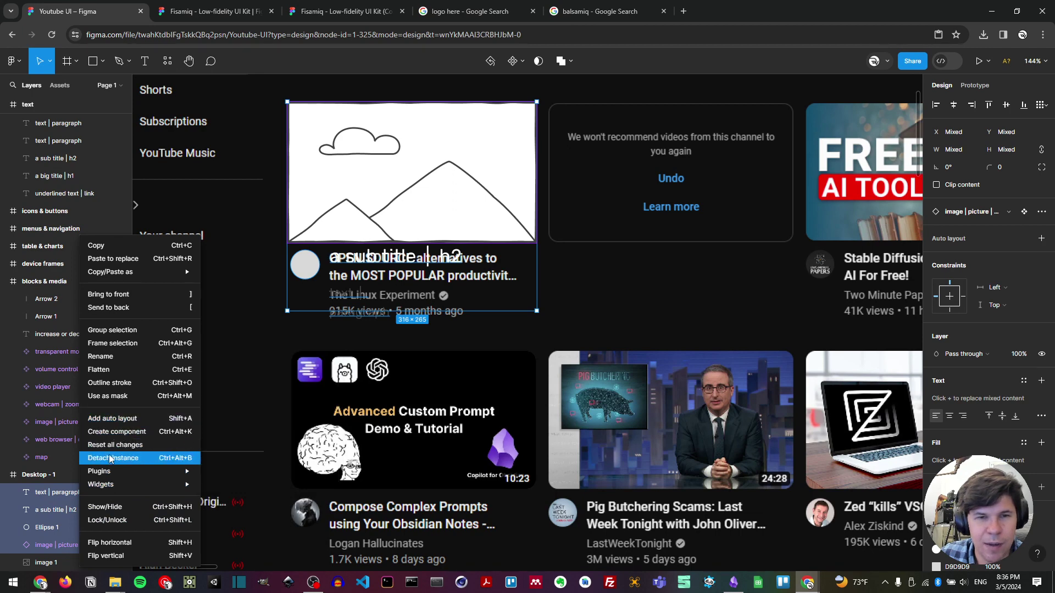
left_click(116, 431)
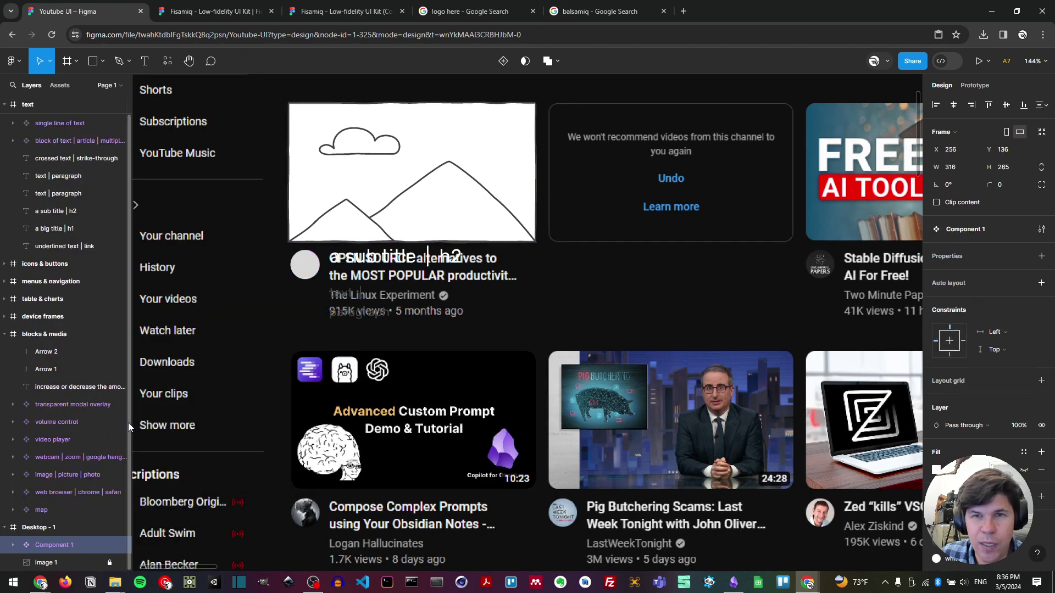
left_click(287, 225)
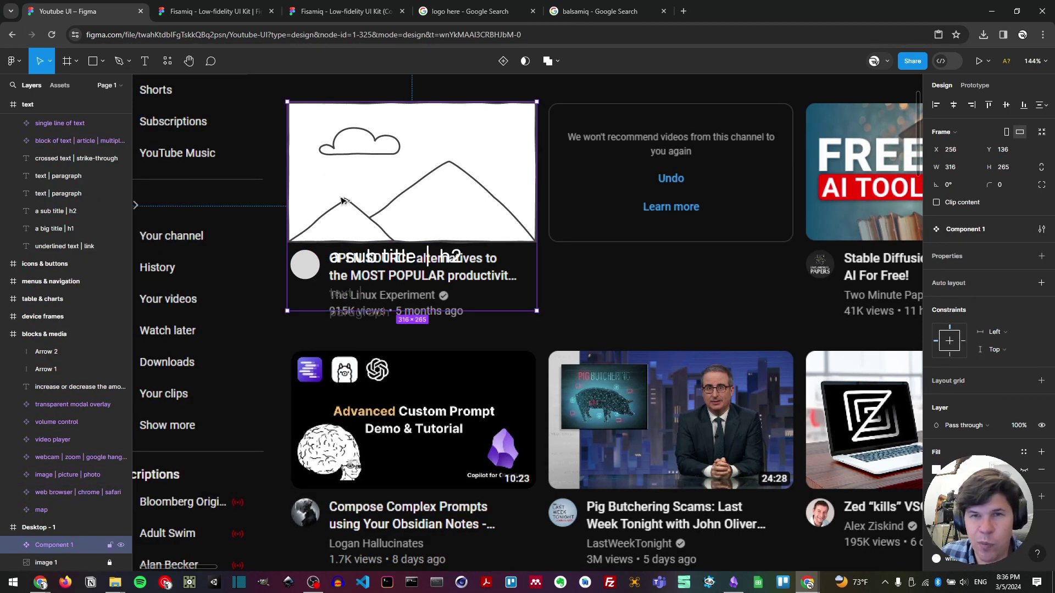
- Alt-drag four copies of the card component to the right, filling the first row up to Component 5
left_click_drag(343, 201, 606, 205)
scroll(571, 209, "right", 5)
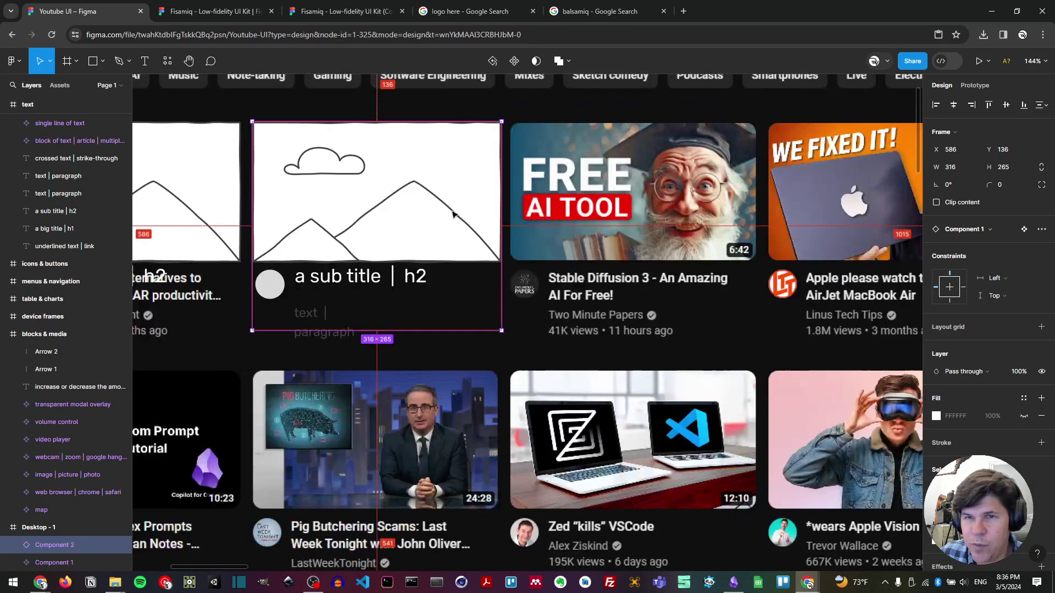
left_click_drag(502, 213, 757, 213)
scroll(757, 214, "right", 5)
left_click_drag(383, 215, 707, 212)
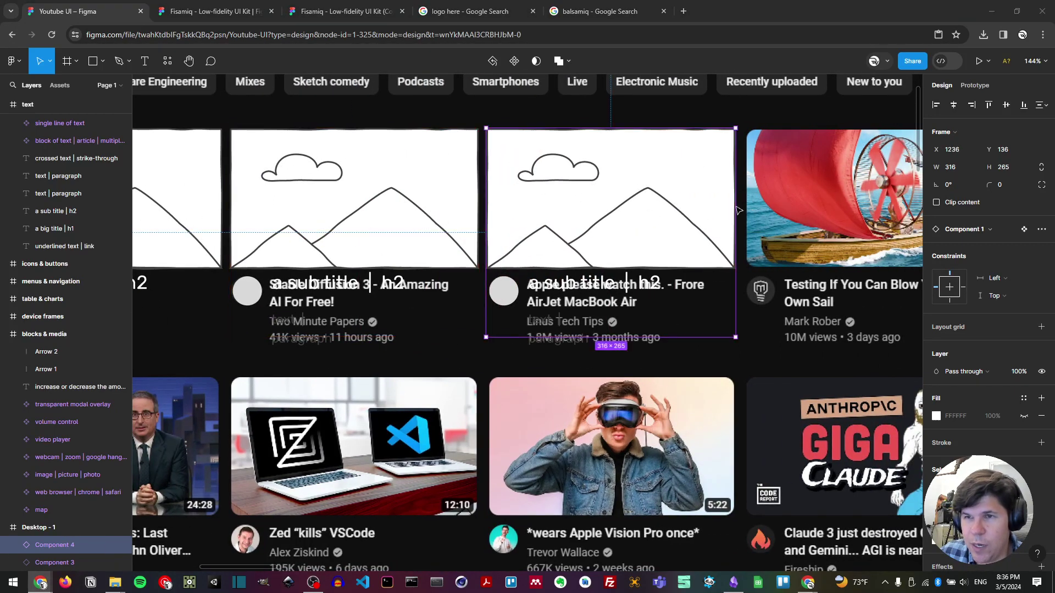
scroll(409, 229, "right", 4)
left_click_drag(410, 229, 666, 227)
scroll(555, 241, "down", 5)
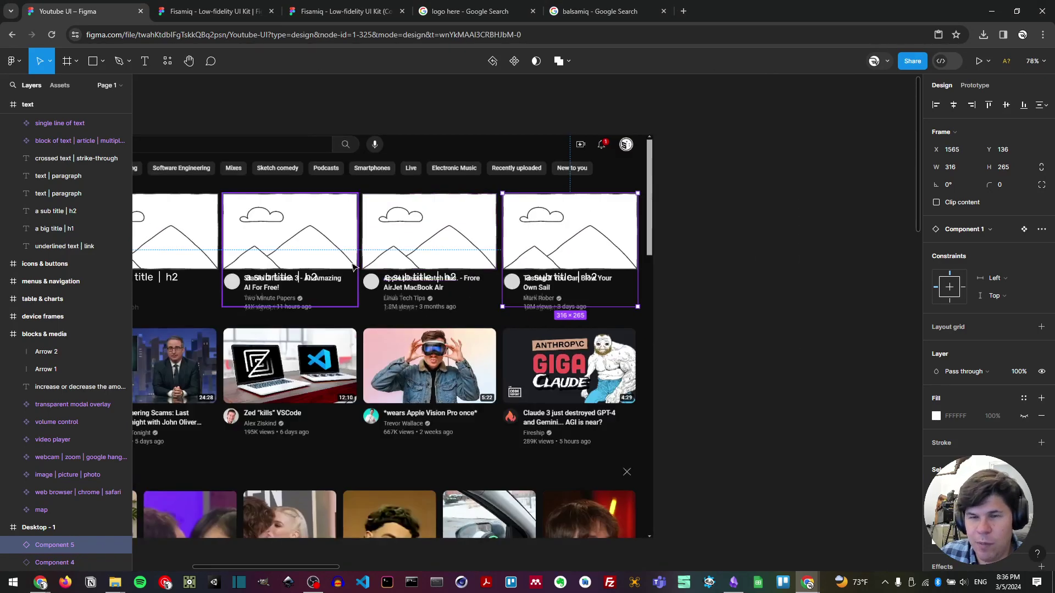
- Give Components 1–5 equal horizontal spacing with Distribute horizontal spacing
left_click(601, 238, "shift")
left_click(497, 238, "shift")
left_click(337, 242, "shift")
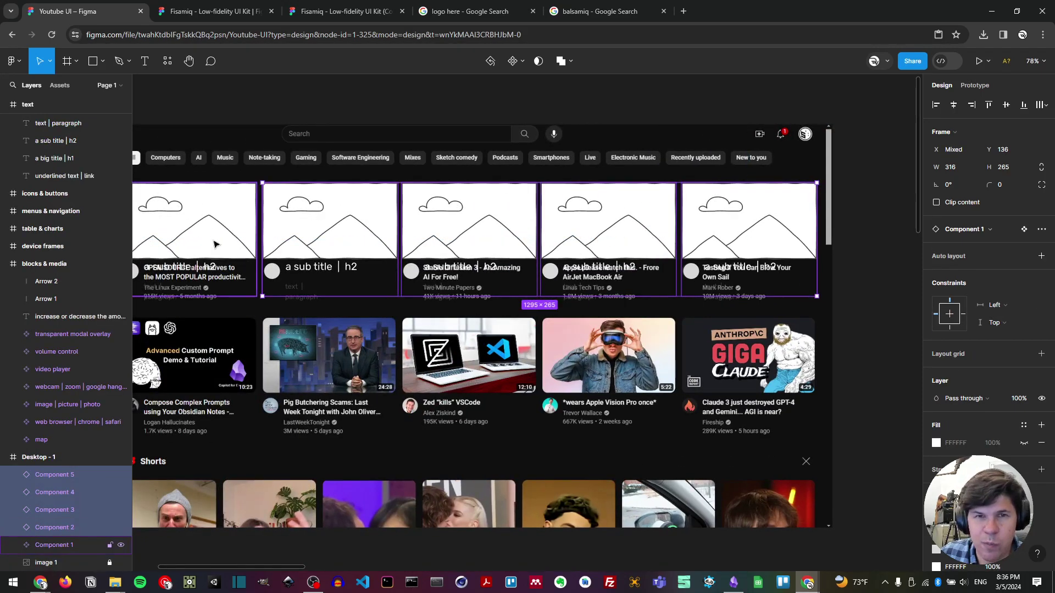
left_click(217, 244, "shift")
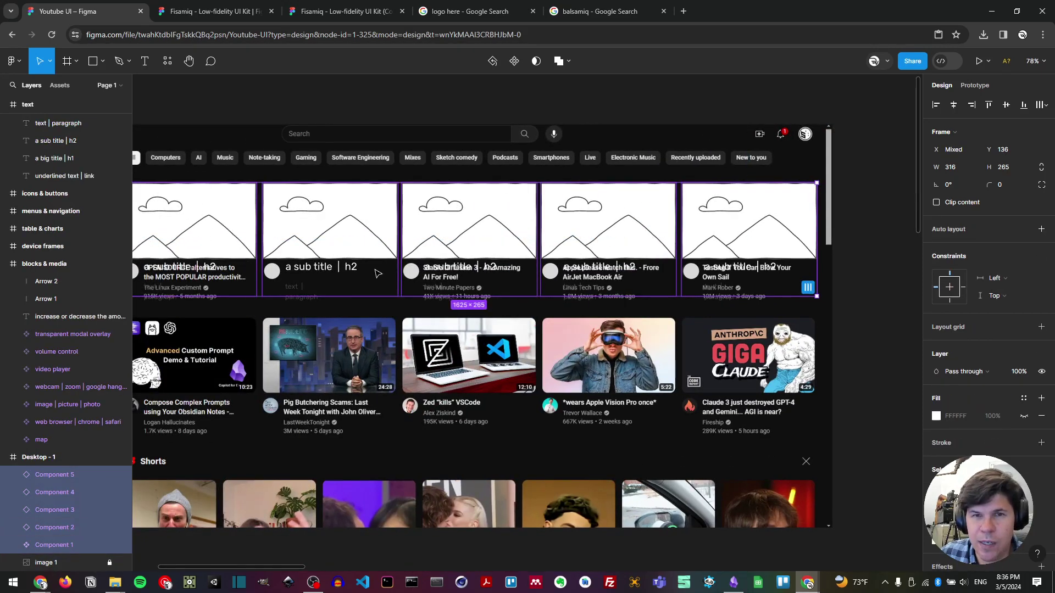
left_click(1041, 109)
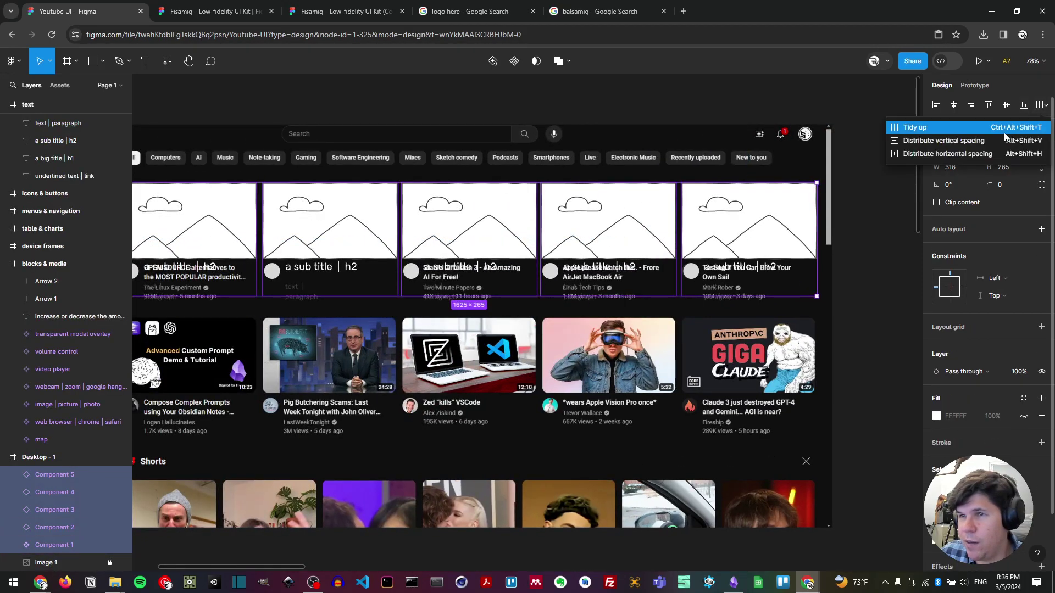
left_click(953, 163)
- Alt-drag the five-card row down to create a second row of cards
left_click(828, 210)
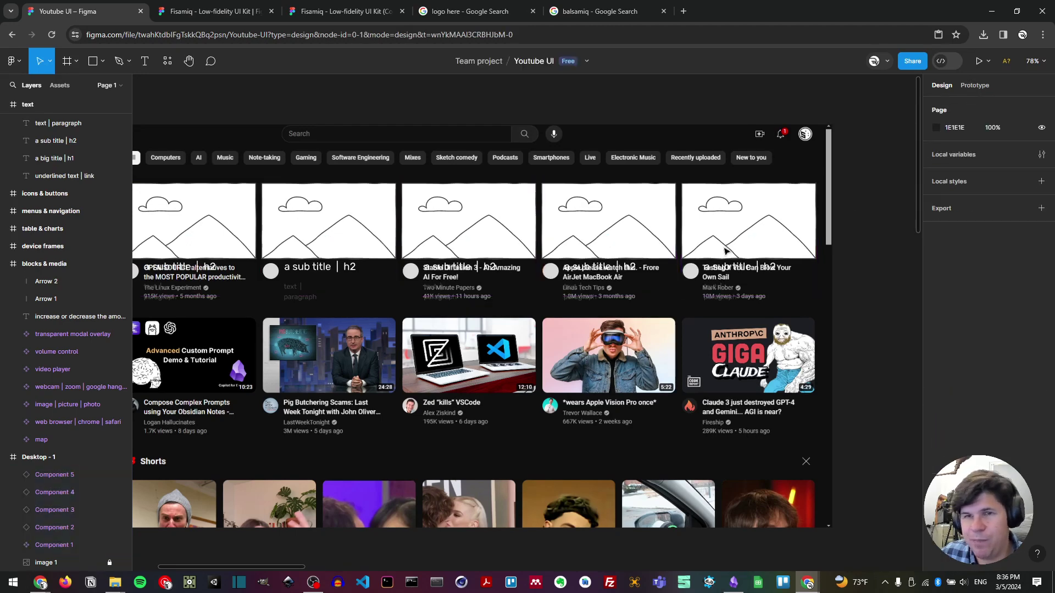
scroll(372, 211, "left", 5)
left_click(373, 210, "shift")
left_click(478, 203, "shift")
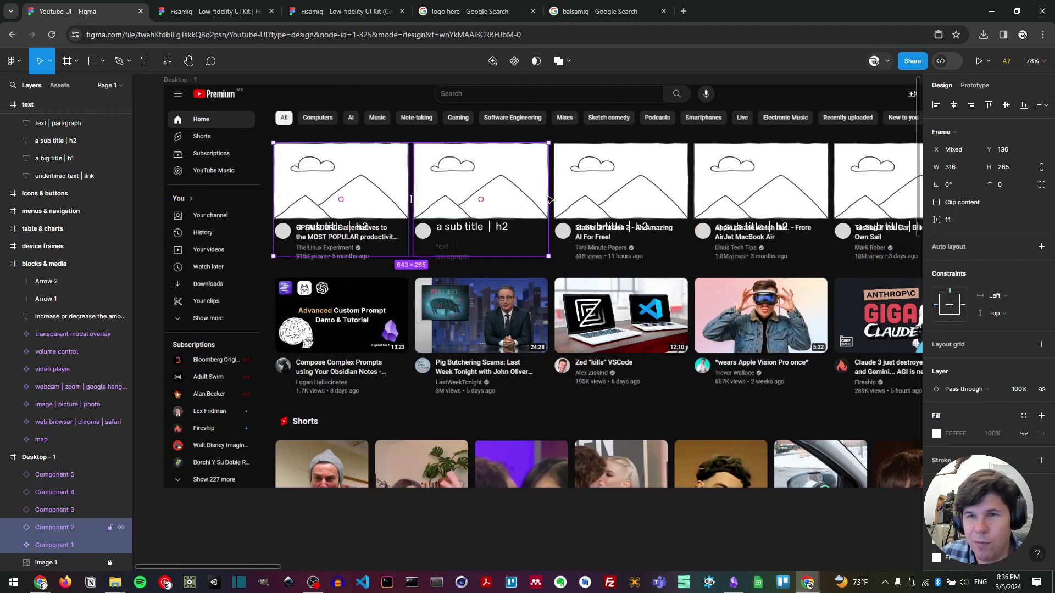
left_click(571, 199, "shift")
left_click(725, 208, "shift")
left_click(874, 209, "shift")
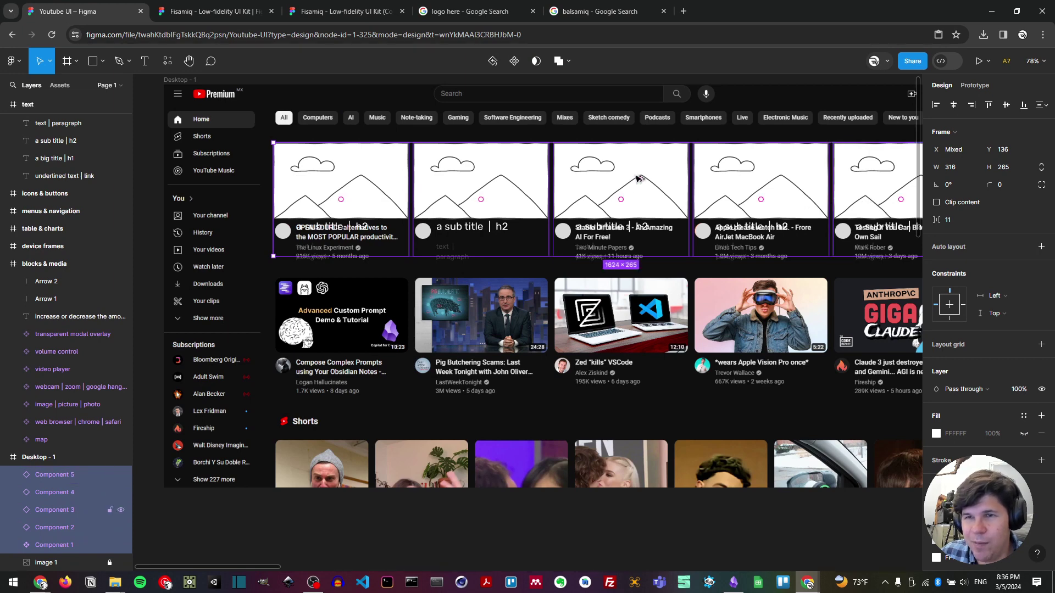
left_click_drag(638, 178, 636, 312)
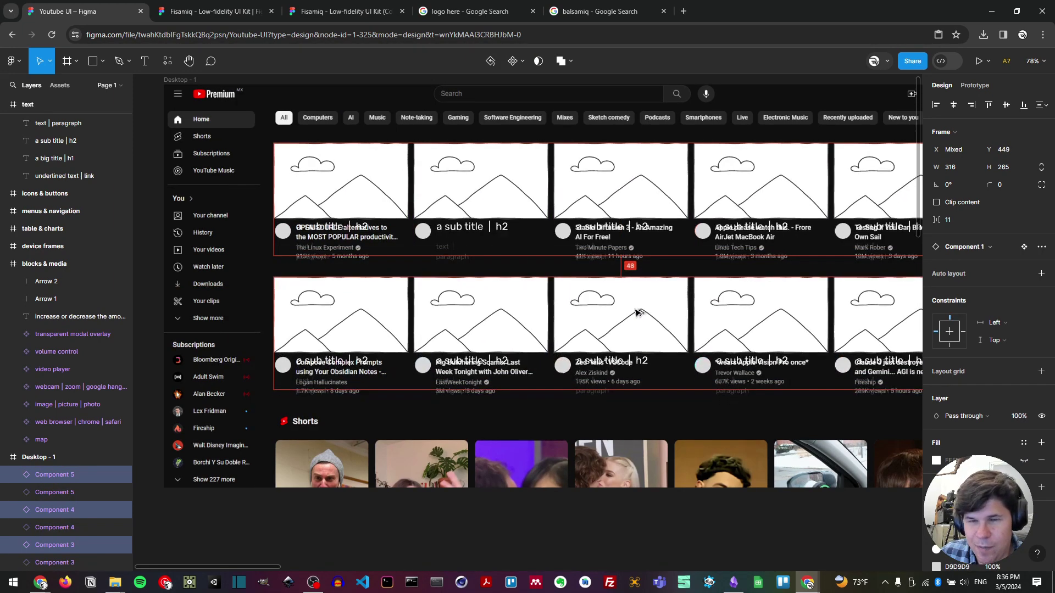
left_click(153, 167)
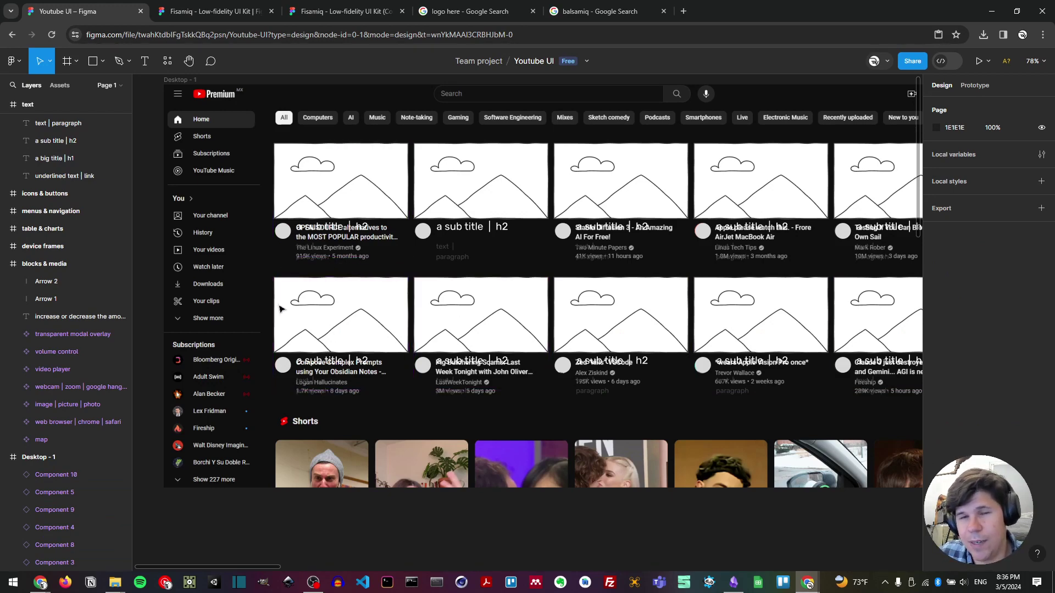
- Paste a copy of the kit's search bar placeholder into Desktop - 1
scroll(258, 175, "up", 2)
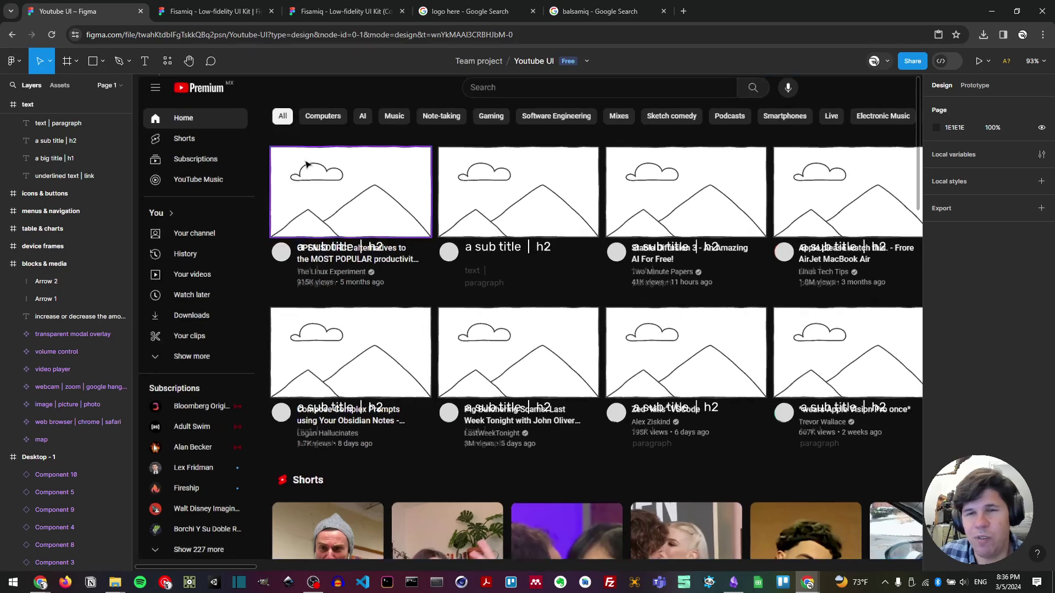
scroll(346, 177, "up", 2)
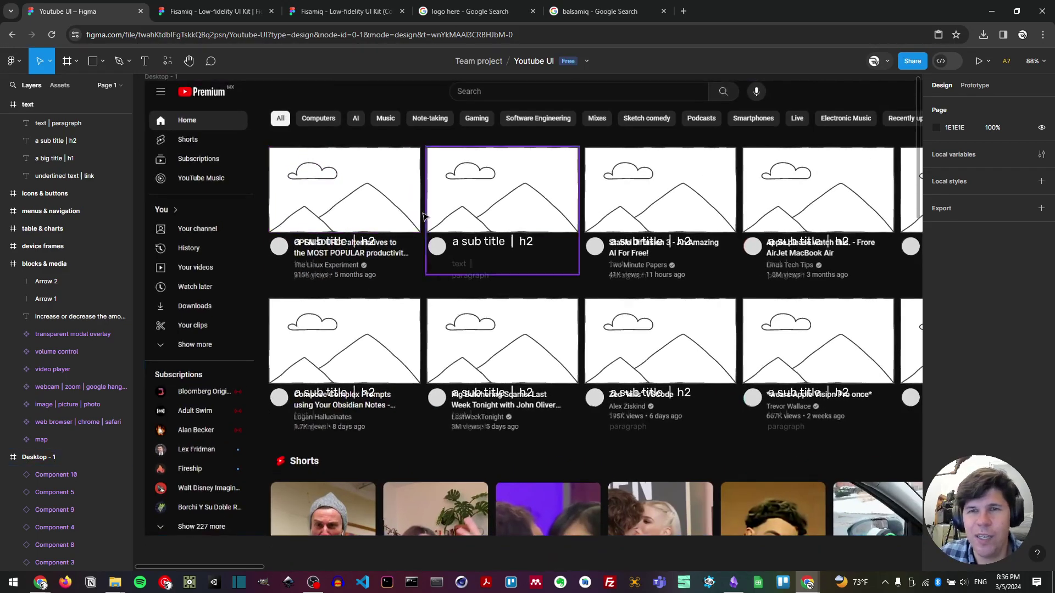
scroll(398, 349, "down", 3)
scroll(398, 349, "down", 5)
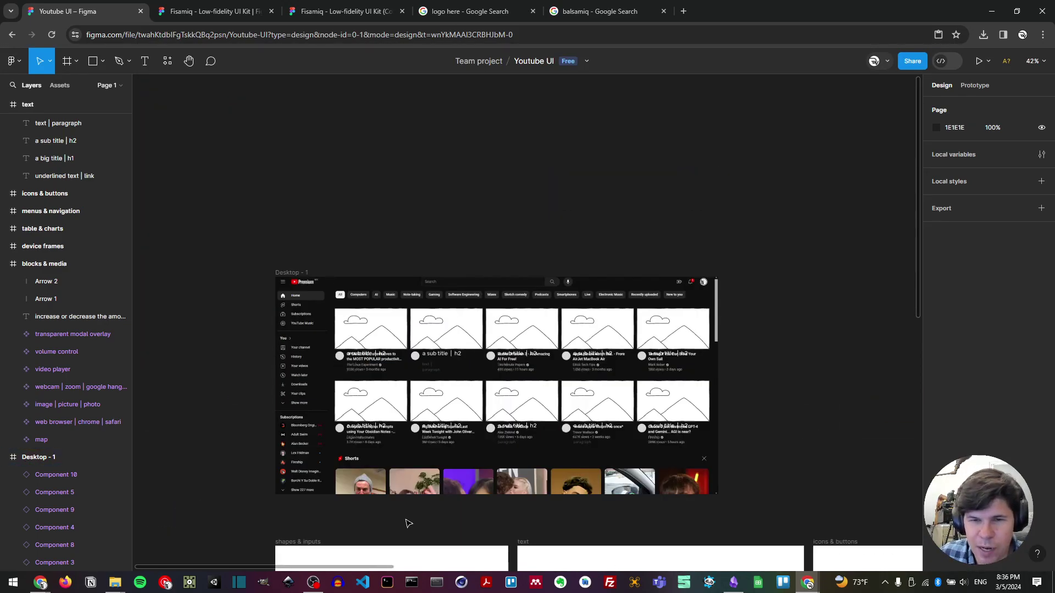
scroll(392, 476, "up", 5)
left_click(356, 449)
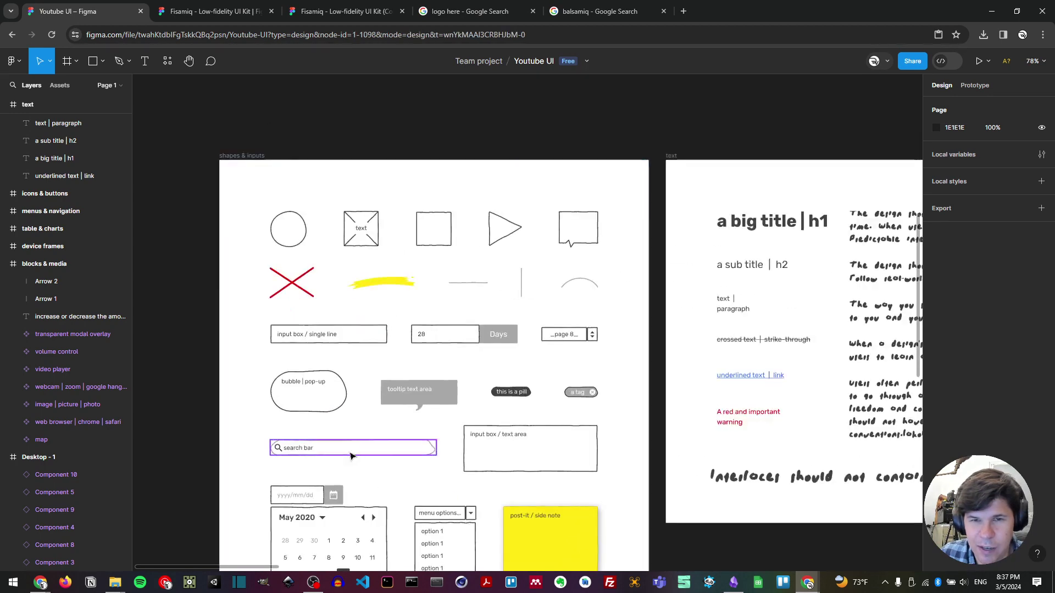
scroll(454, 393, "up", 10)
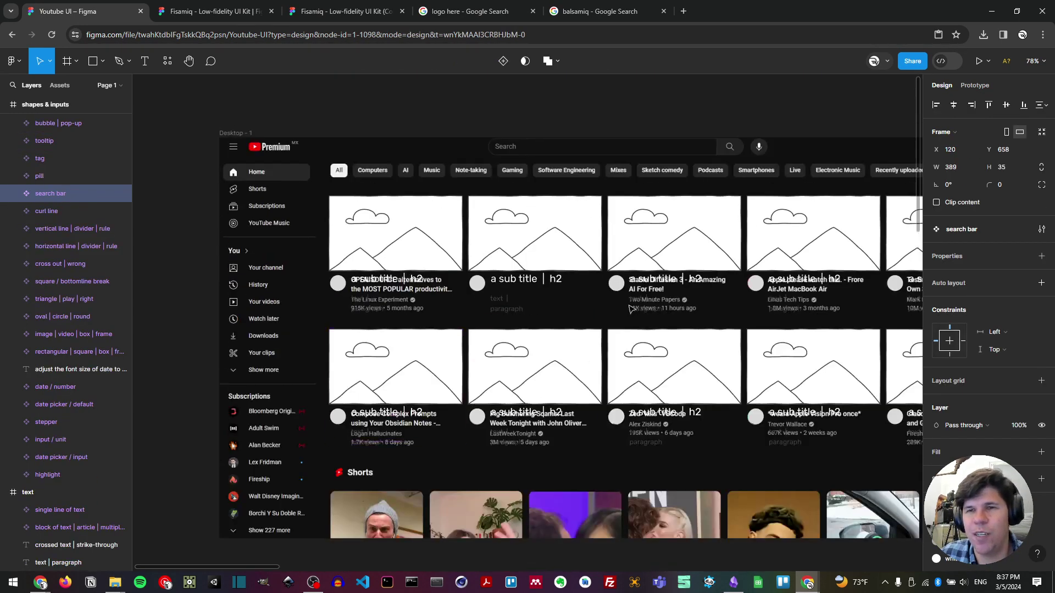
key("ctrl+v")
- Move the search bar into the header and widen it to 603 × 35
left_click_drag(528, 321, 542, 144)
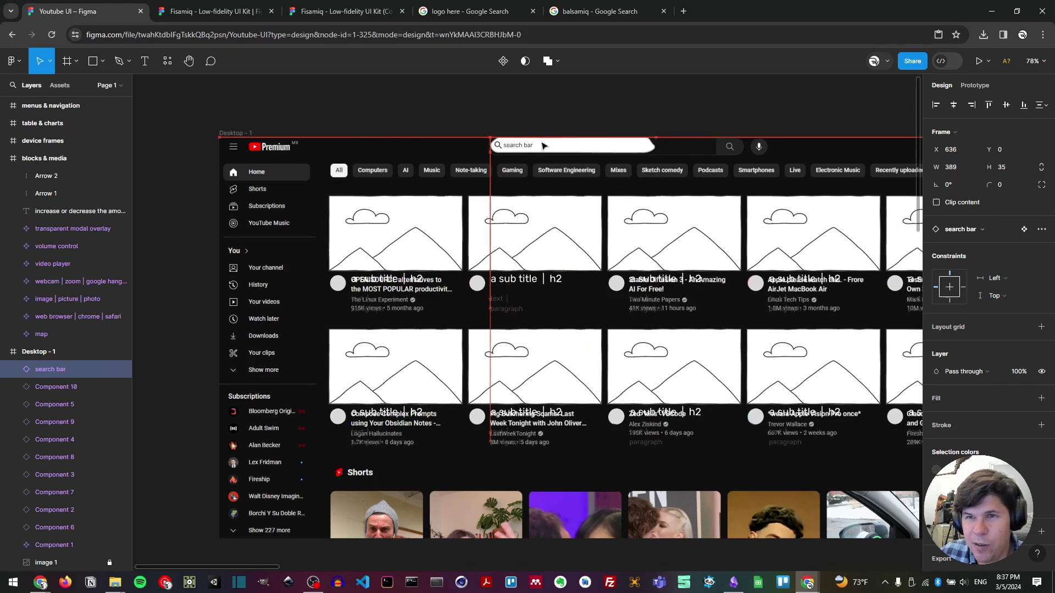
left_click_drag(654, 146, 719, 150)
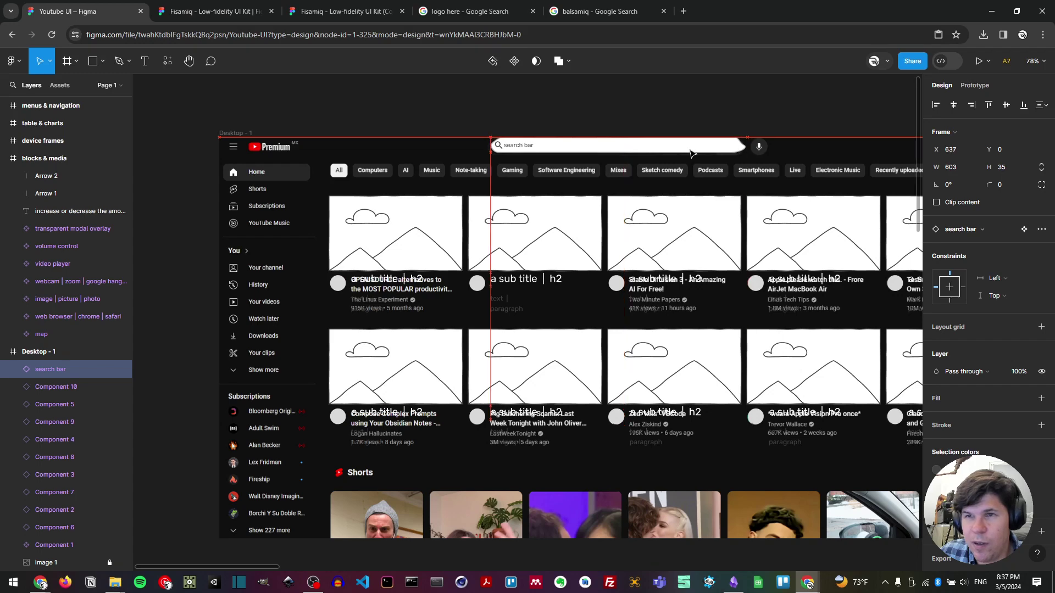
scroll(748, 140, "up", 5)
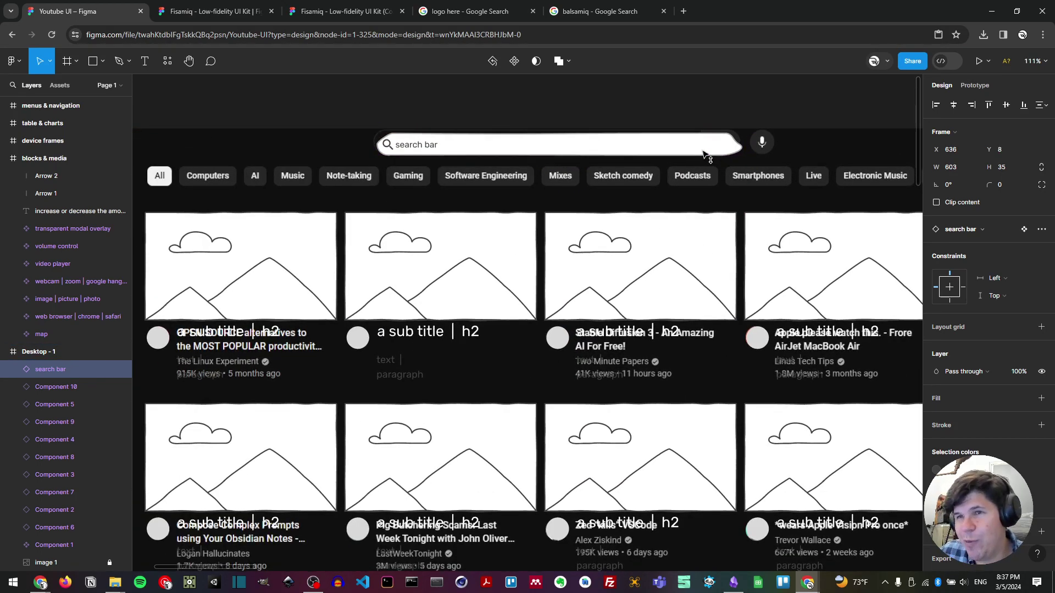
- Launch the Iconify plugin and search it for record icons
left_click(565, 107)
left_click(167, 61)
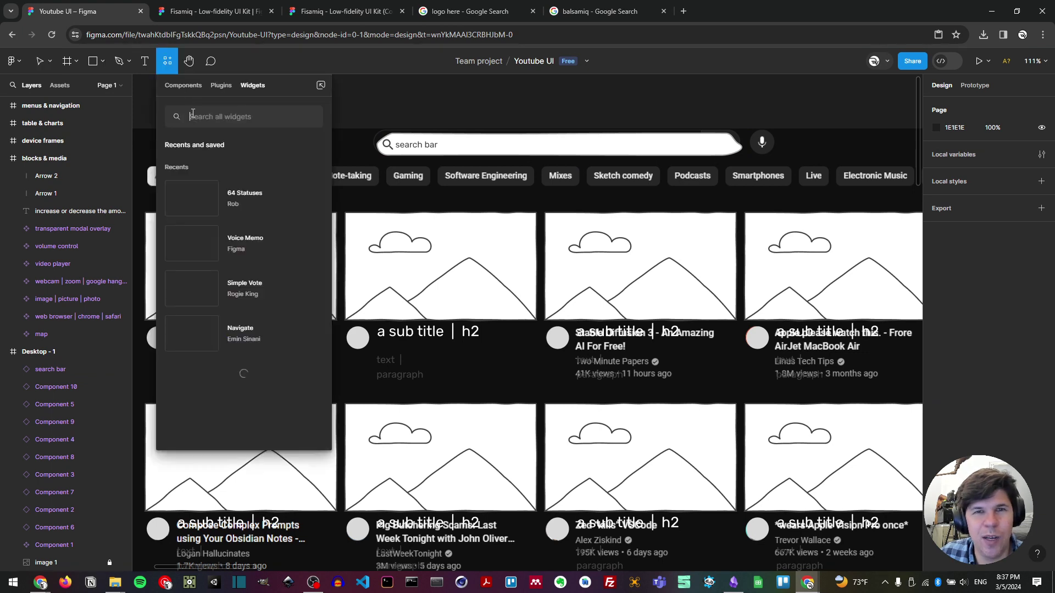
left_click(222, 86)
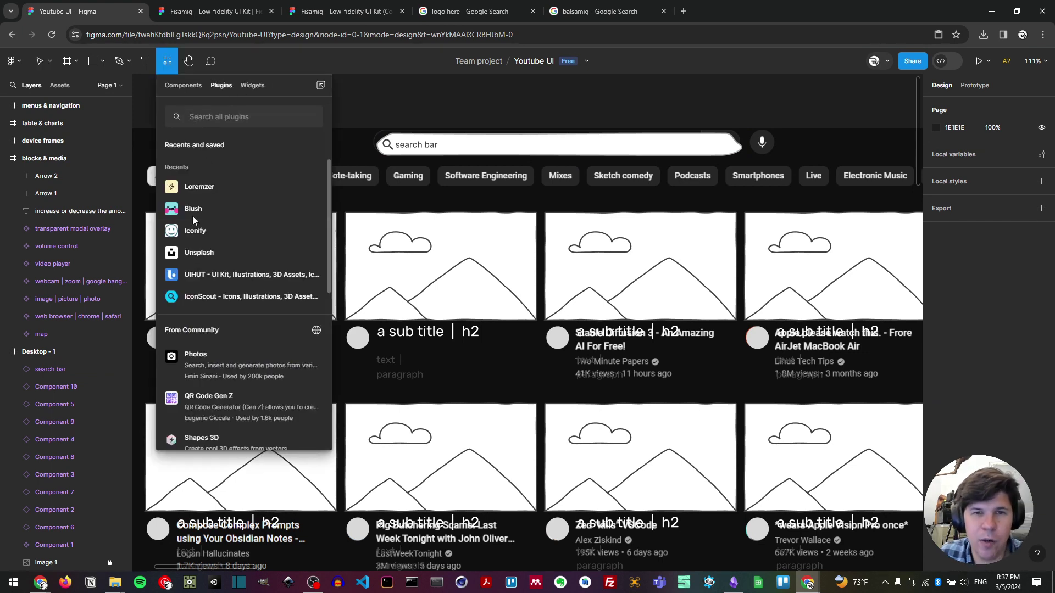
left_click(195, 232)
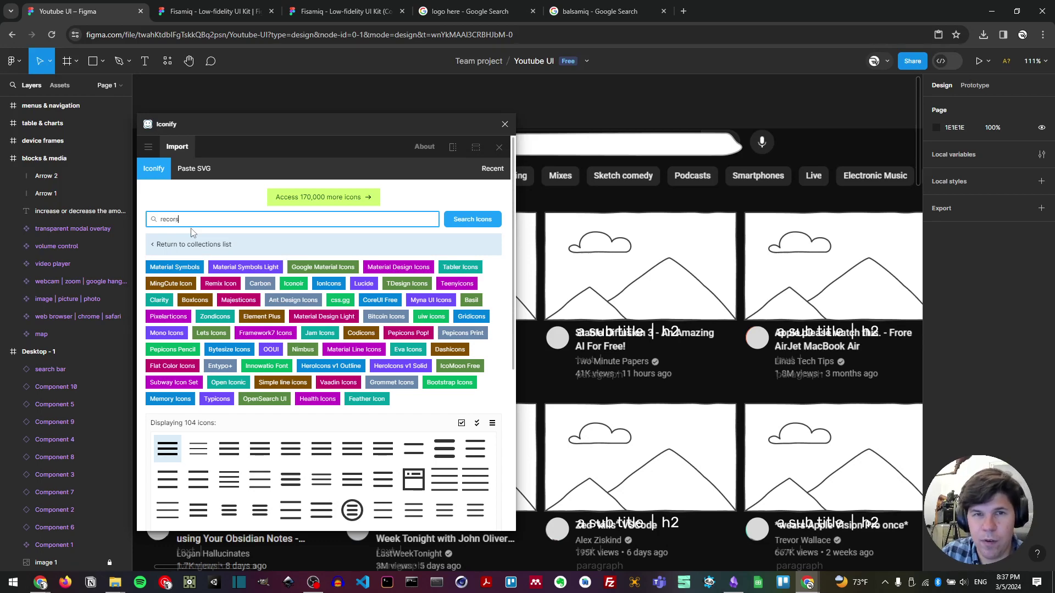
key("Return")
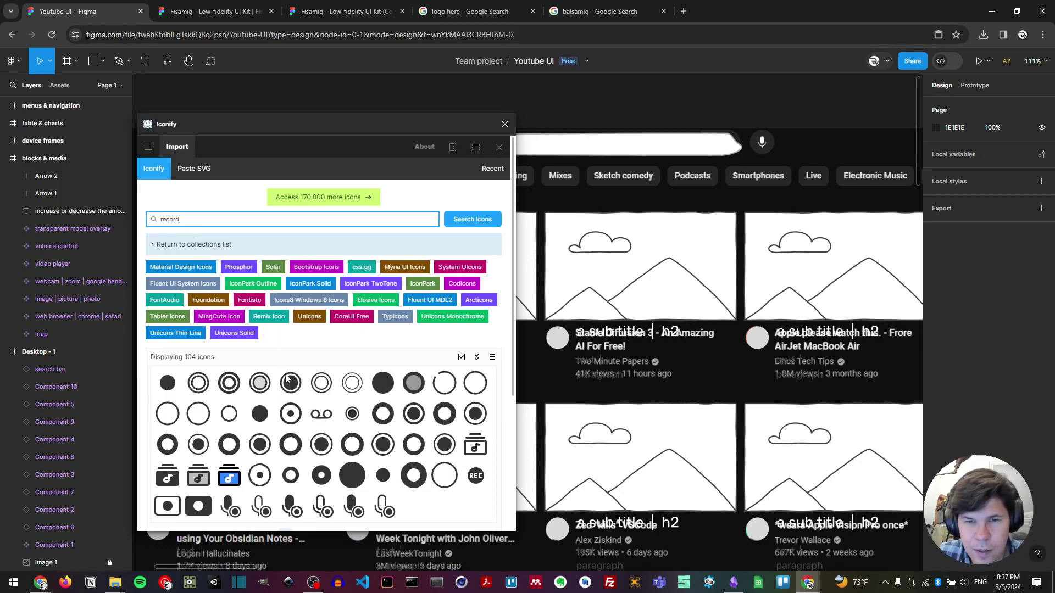
scroll(322, 456, "down", 3)
scroll(258, 272, "up", 3)
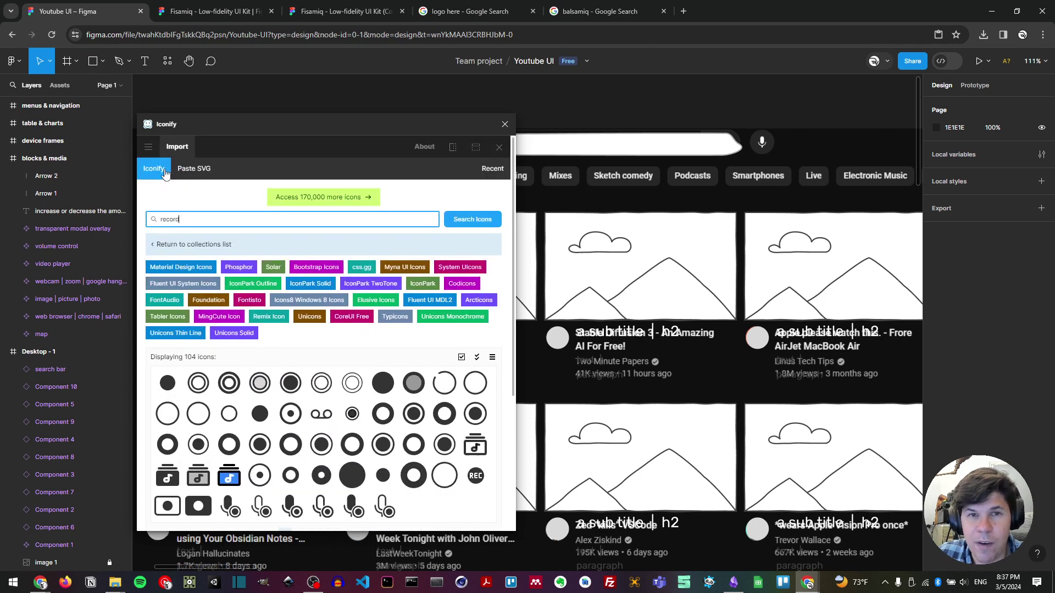
- Filter Google Material Icons to 'mic' and drag the 24 × 24 baseline mic icon onto the canvas
left_click(165, 245)
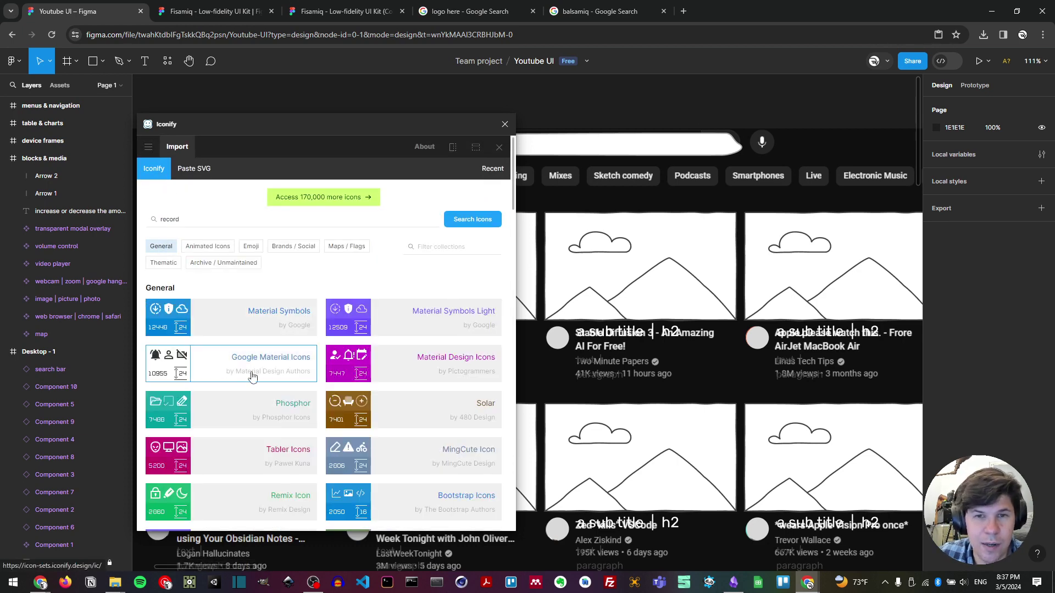
left_click(260, 363)
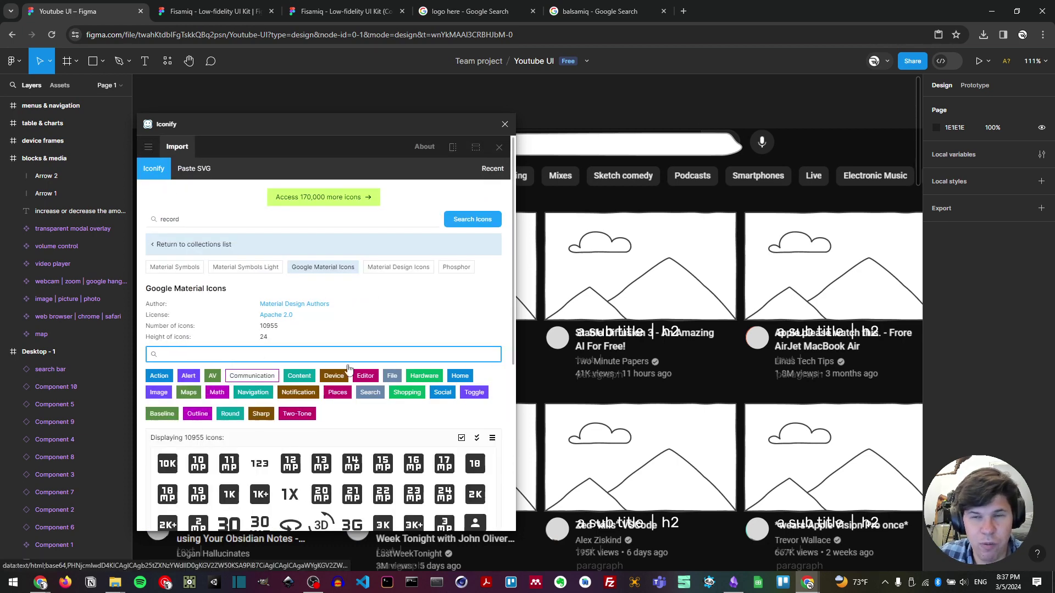
type("recor")
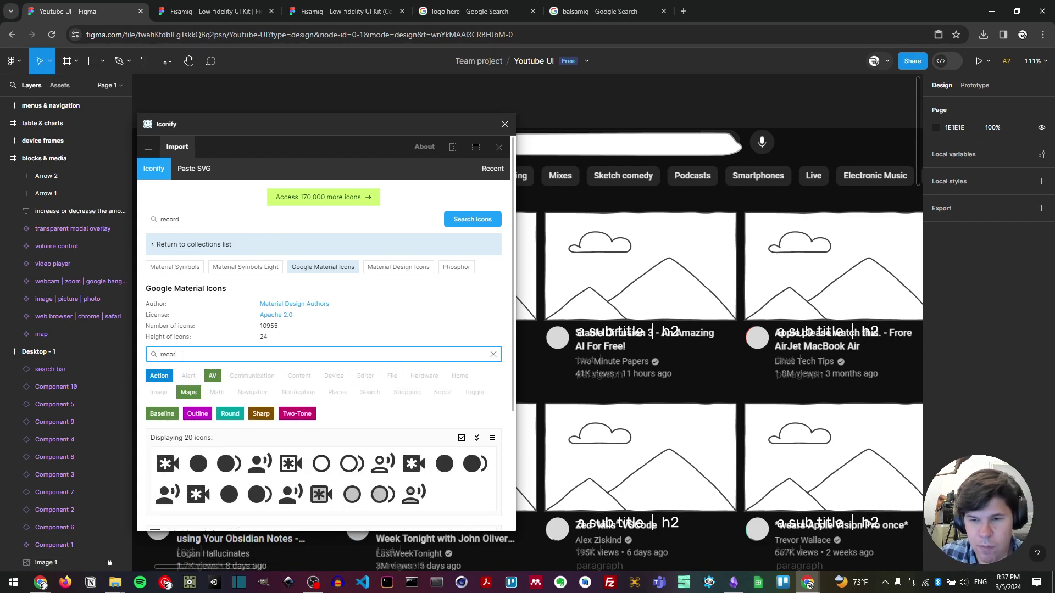
key("BackSpace")
key("BackSpace")
key("BackSpace")
key("BackSpace")
key("BackSpace")
type("micr")
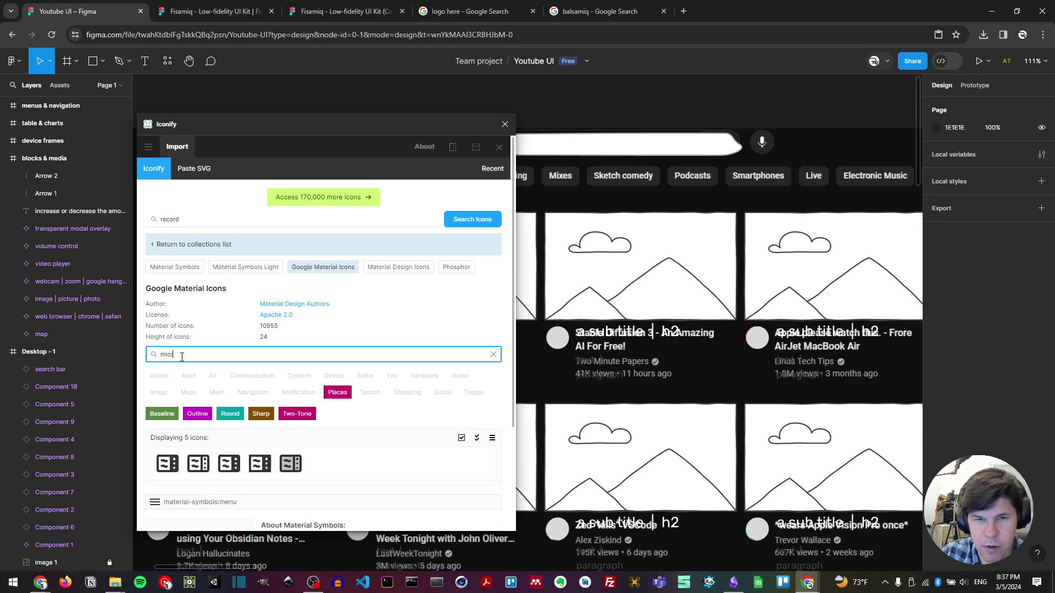
key("BackSpace")
key("BackSpace")
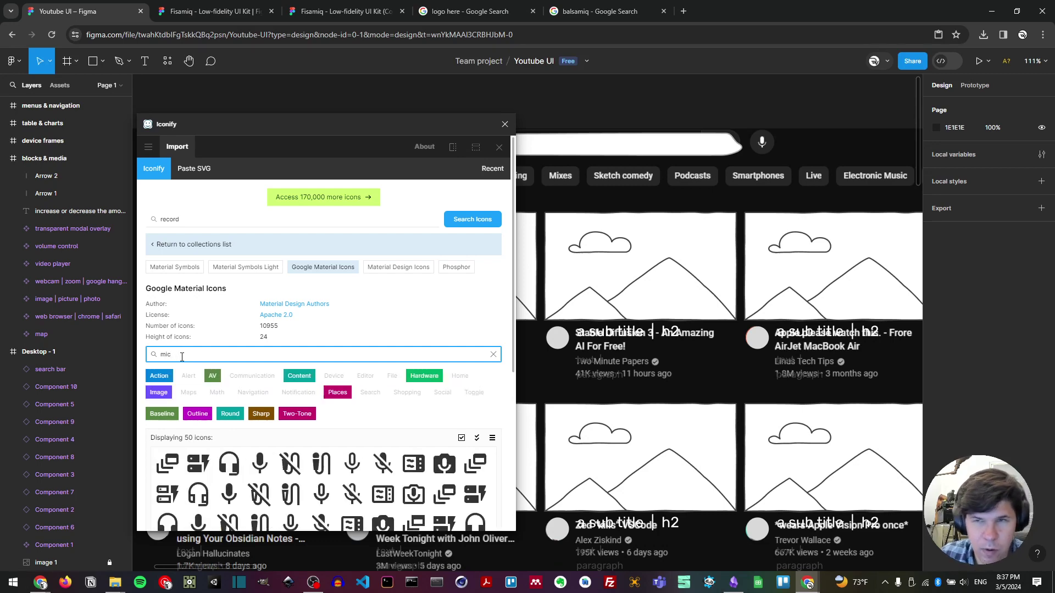
scroll(260, 464, "down", 1)
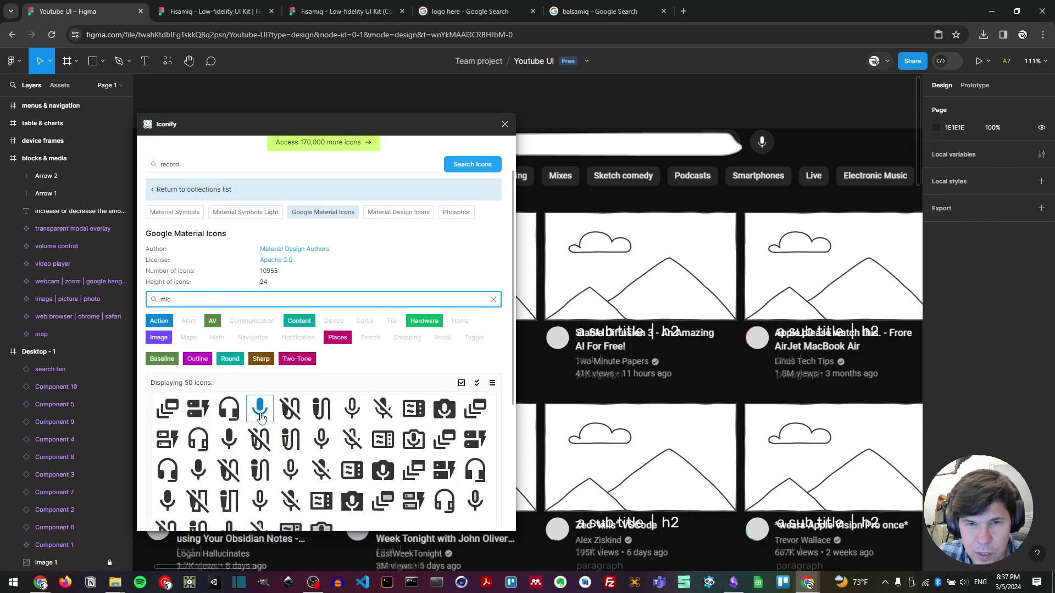
left_click_drag(260, 409, 754, 129)
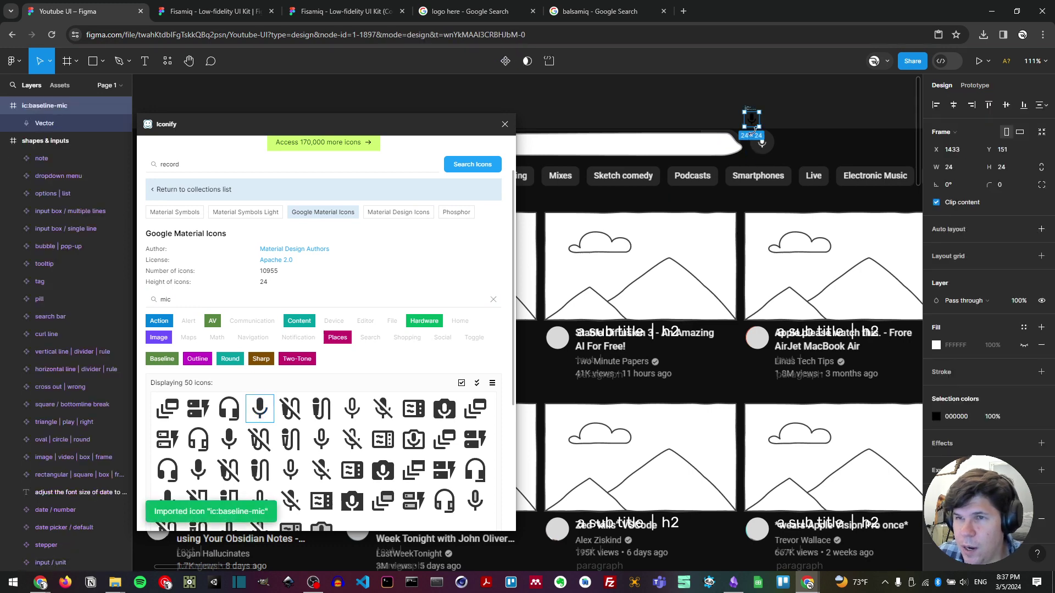
- Place the whole ic:baseline-mic frame over the voice-search button beside the search bar
double_click(753, 120)
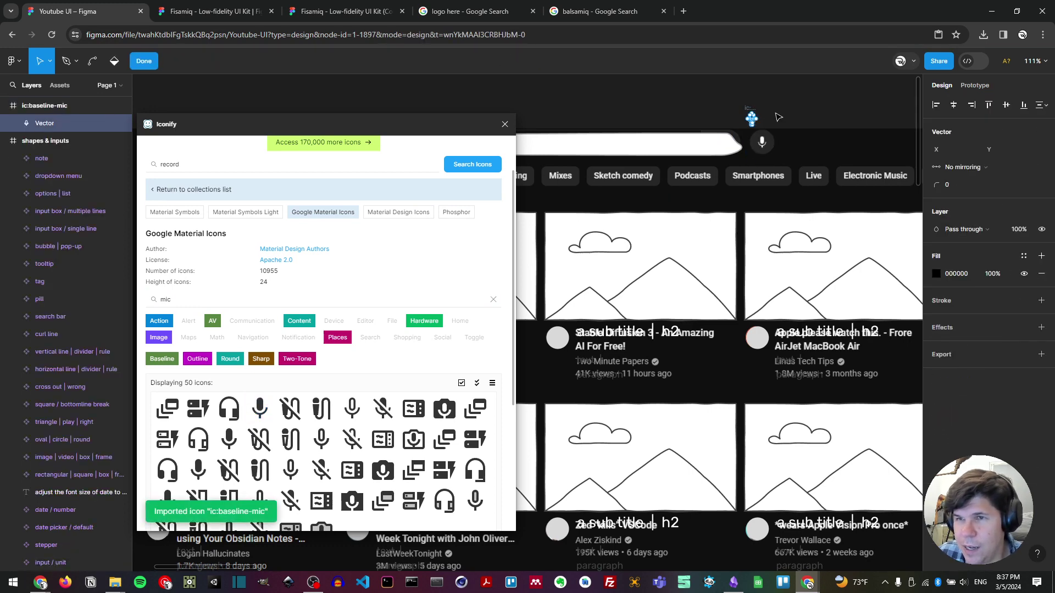
key("Escape")
scroll(753, 126, "up", 3)
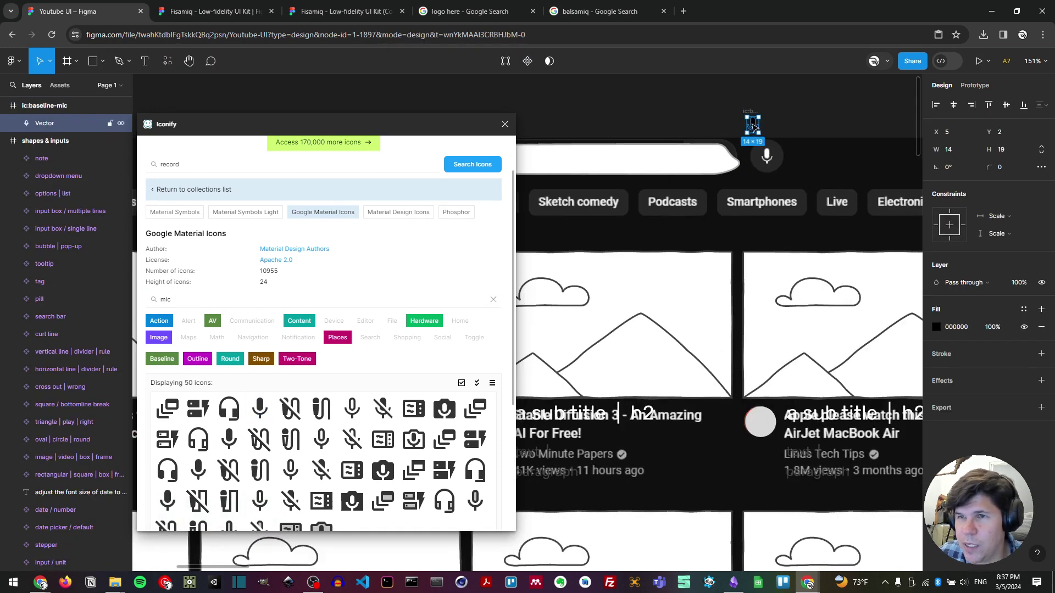
left_click_drag(752, 127, 767, 159)
scroll(772, 162, "up", 5)
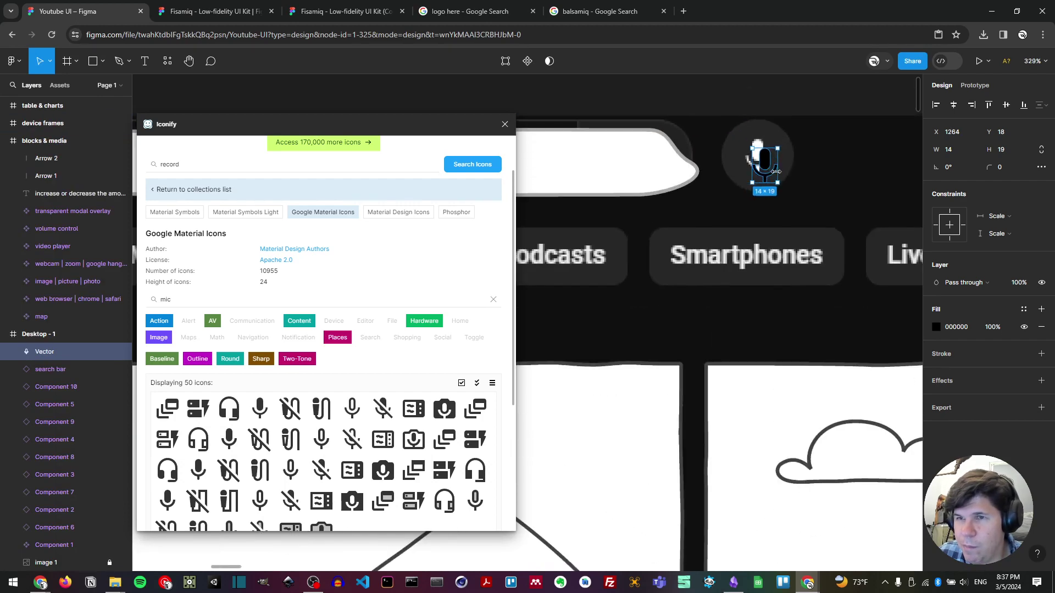
key("ctrl+z")
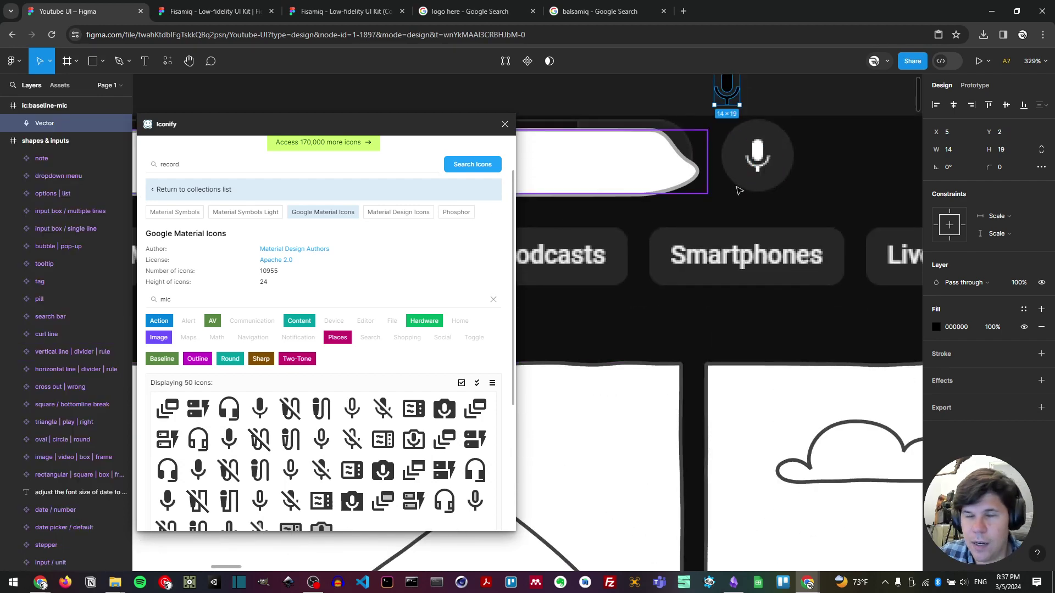
left_click(54, 107)
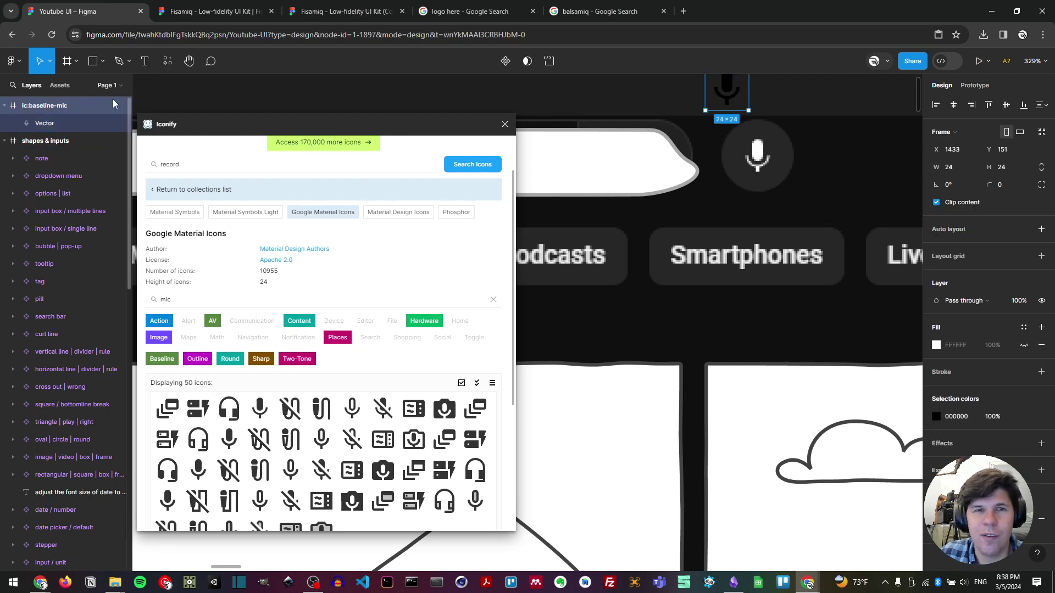
left_click_drag(731, 113, 759, 177)
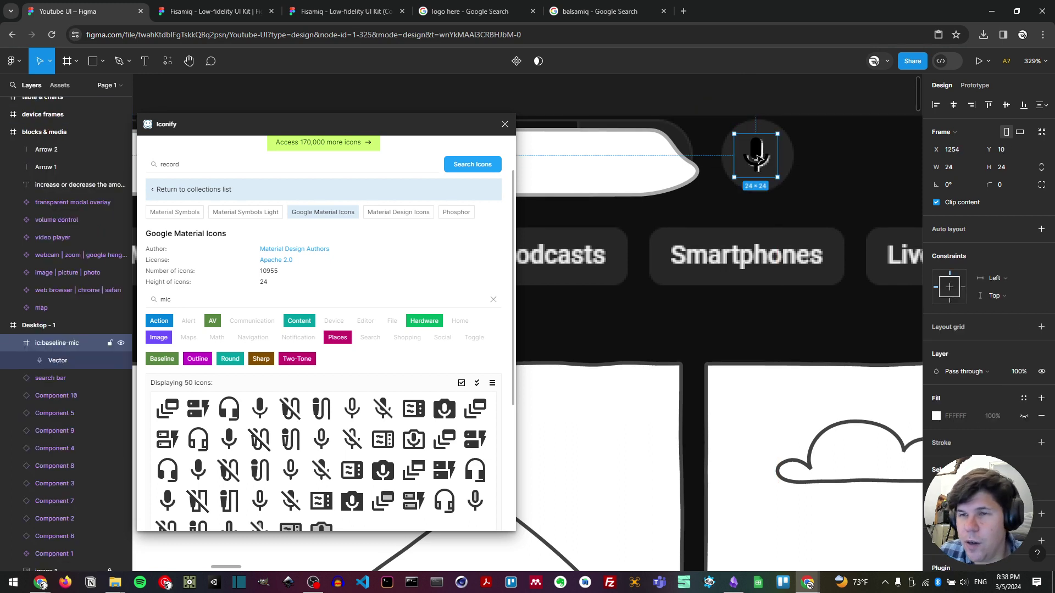
- Draw a 41×41 ellipse over the mic icon
left_click(105, 66)
left_click(82, 132)
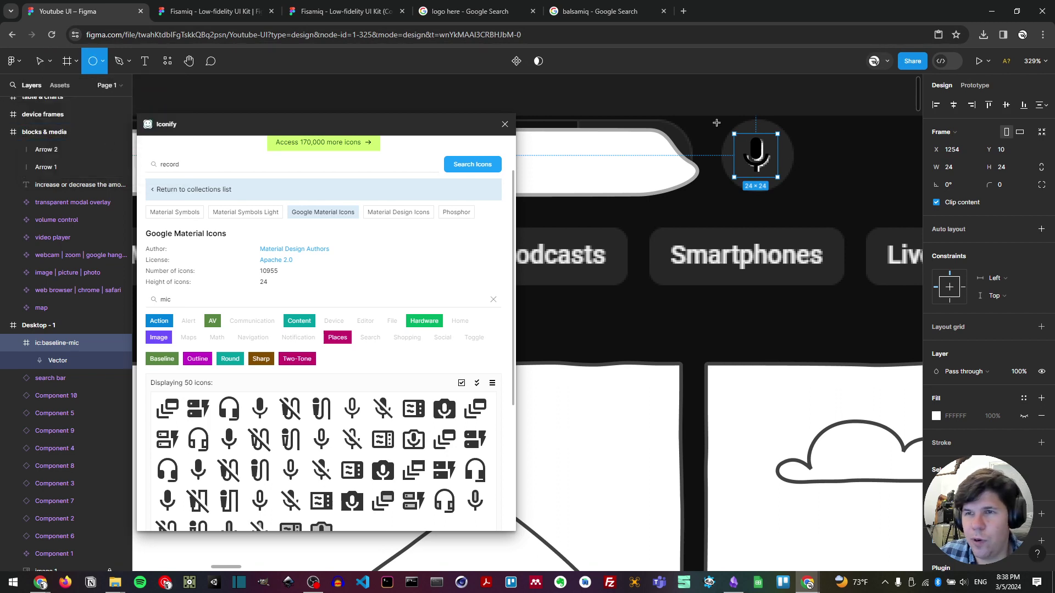
mouse_move(715, 123)
left_mouse_down()
mouse_move(790, 197)
mouse_move(767, 168)
left_mouse_up()
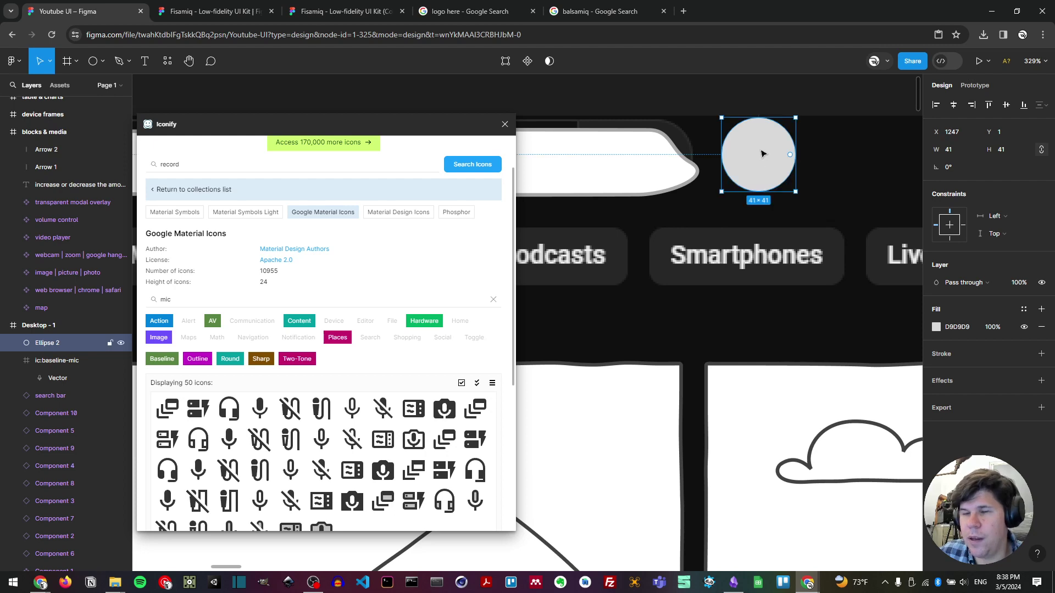
- Move the grey circle layer beneath the mic icon and select both
right_click(760, 151)
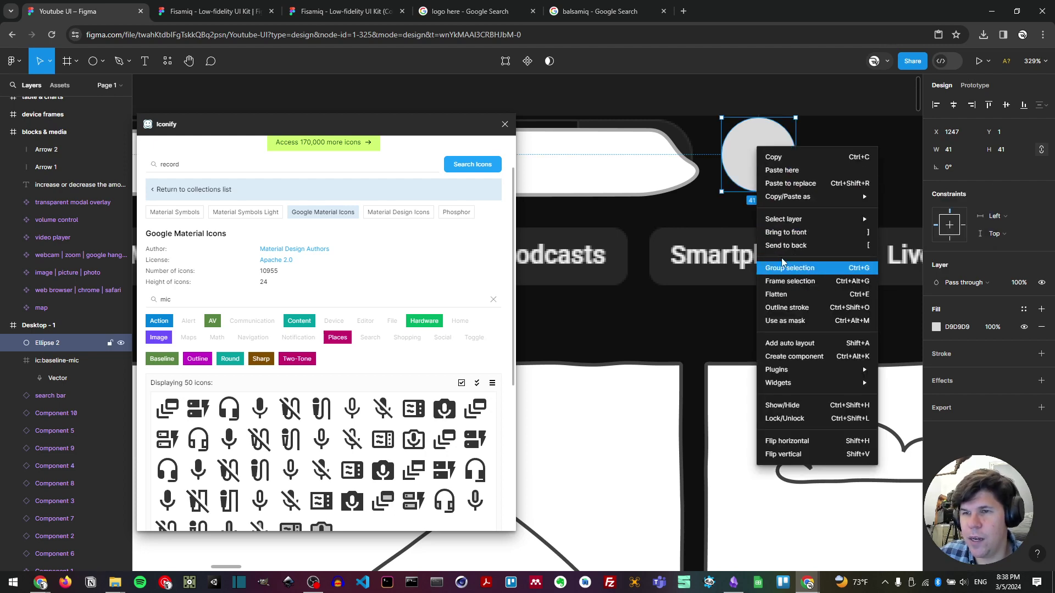
left_click(44, 346)
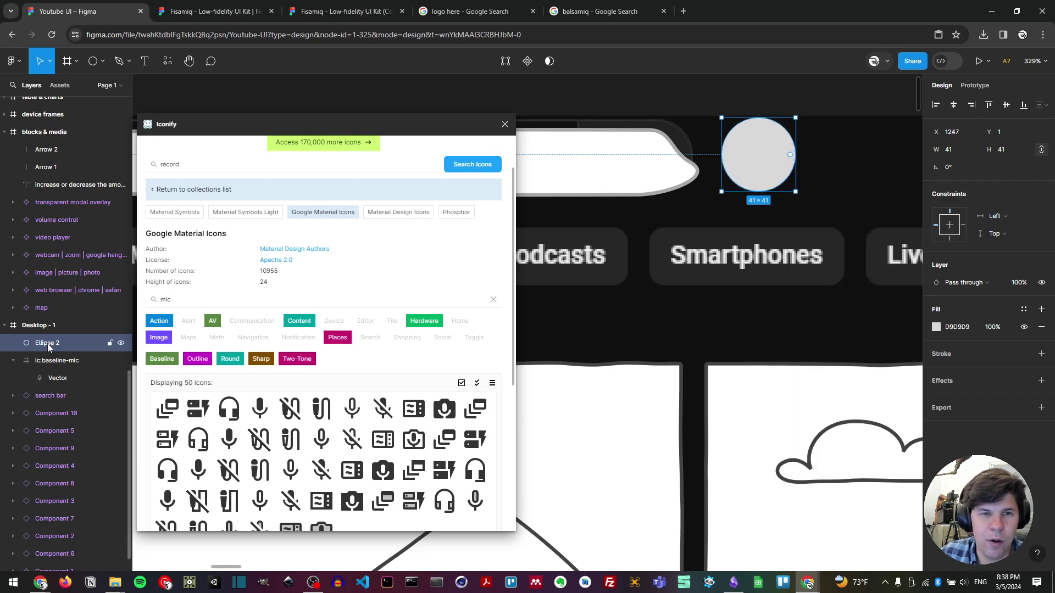
left_click_drag(51, 393, 53, 389)
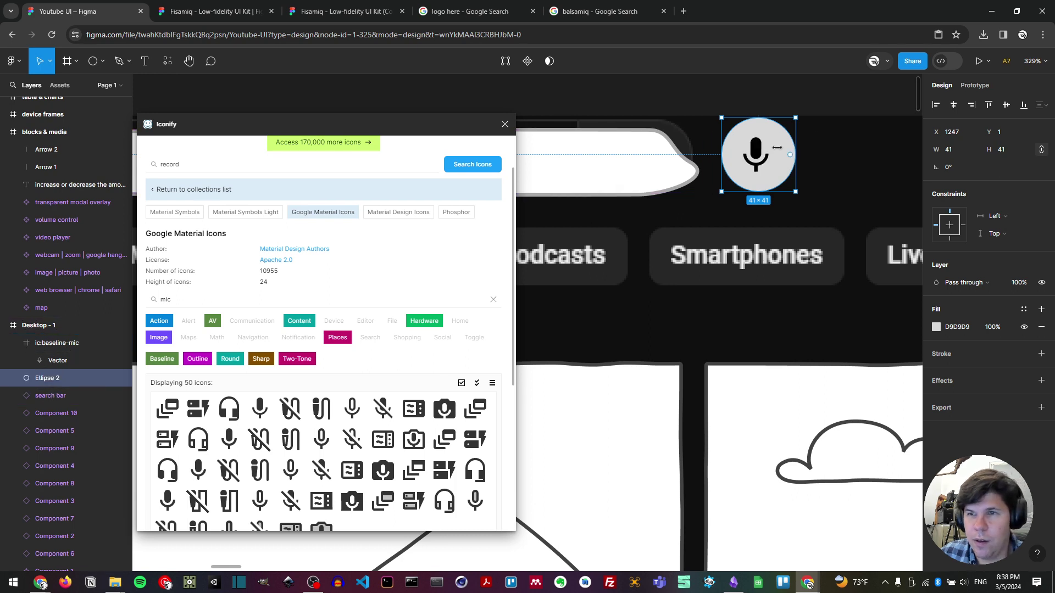
left_click(761, 161)
left_click(791, 163, "shift")
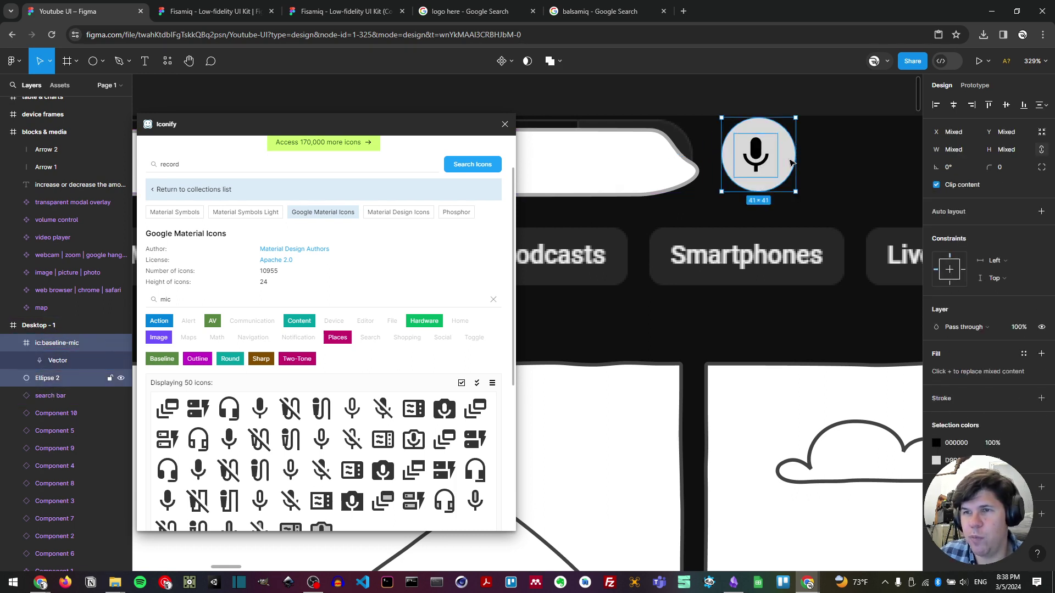
left_click(1043, 109)
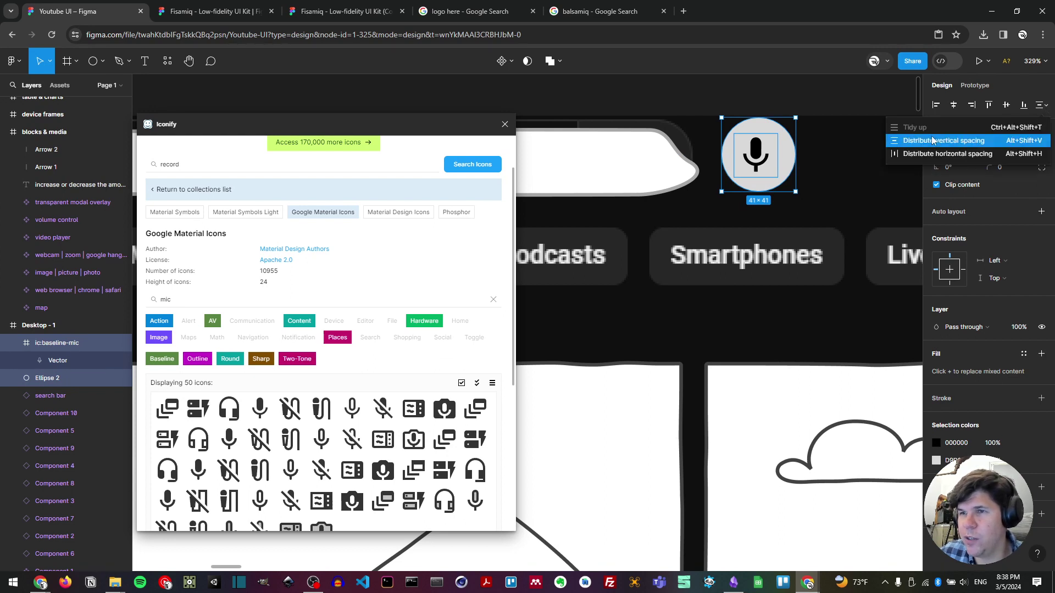
- Centre the mic icon vertically and horizontally on the grey circle
left_click(1004, 109)
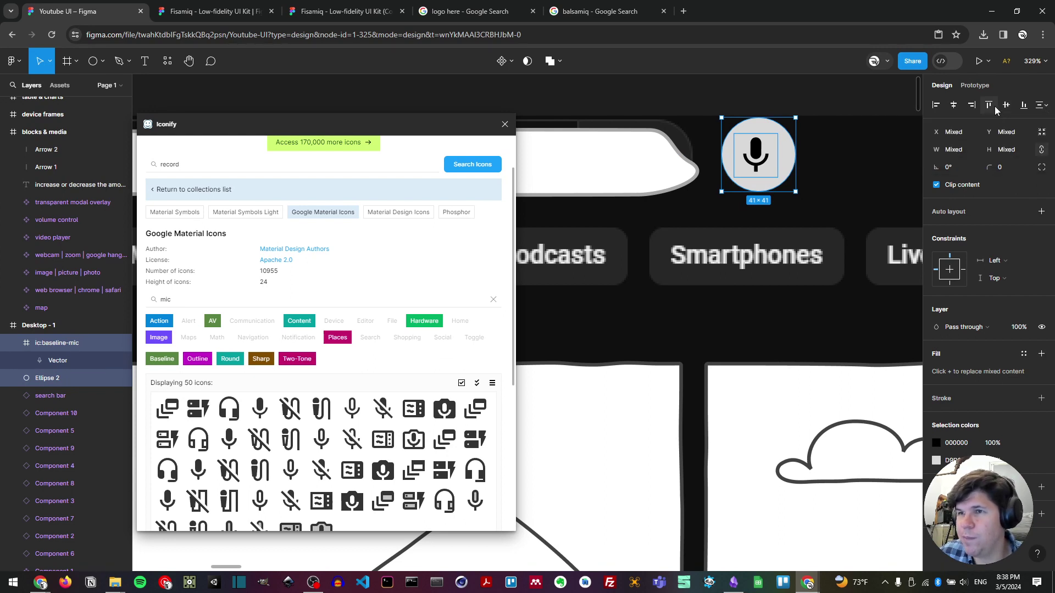
left_click(1024, 106)
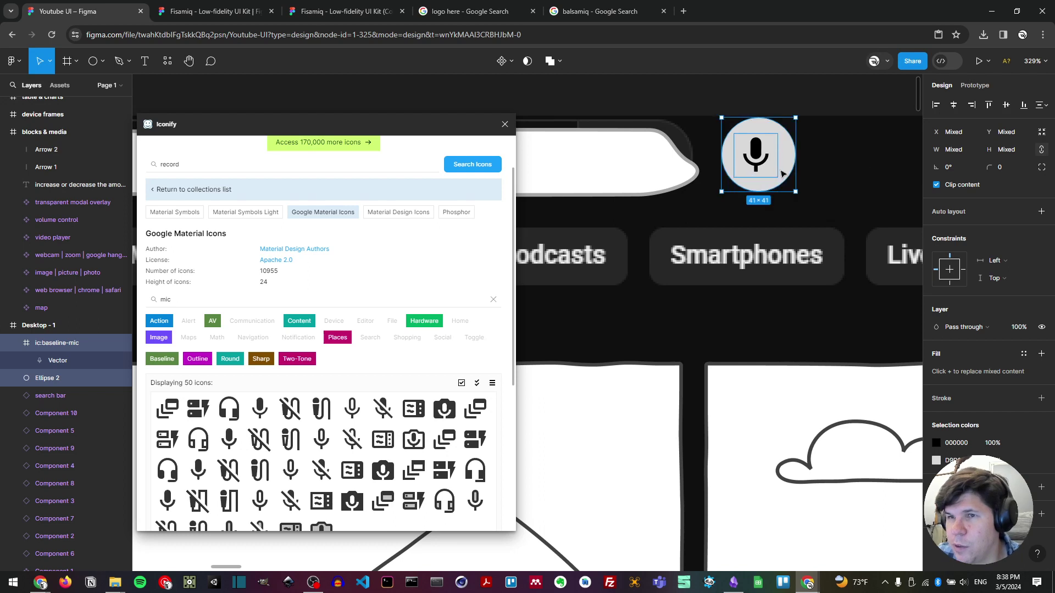
left_click(953, 108)
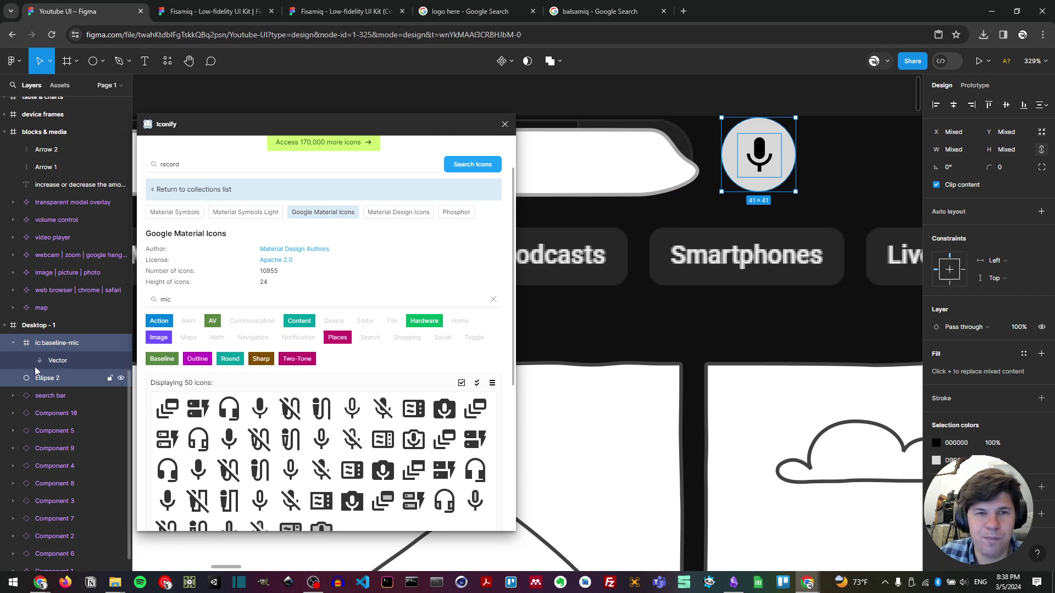
- Group the mic icon and grey circle into Group 1
right_click(52, 344)
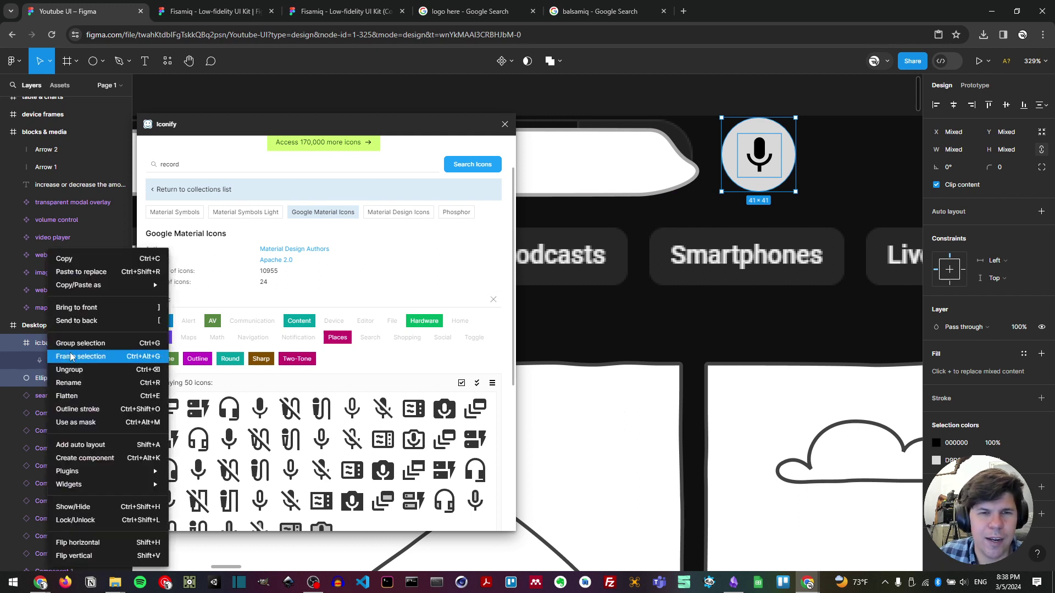
key("Escape")
left_click(49, 377)
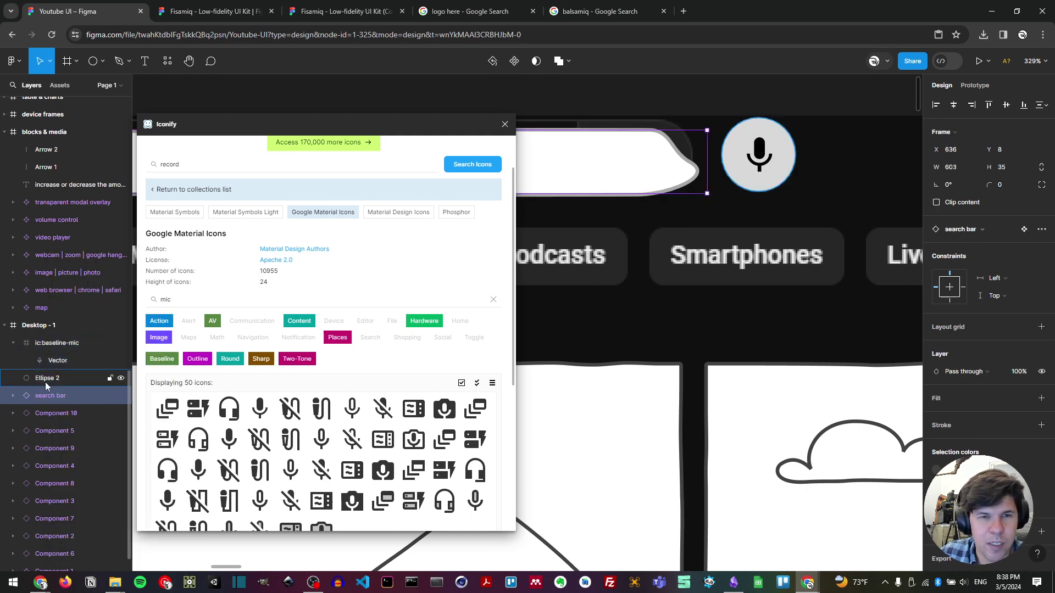
left_click(58, 345, "shift")
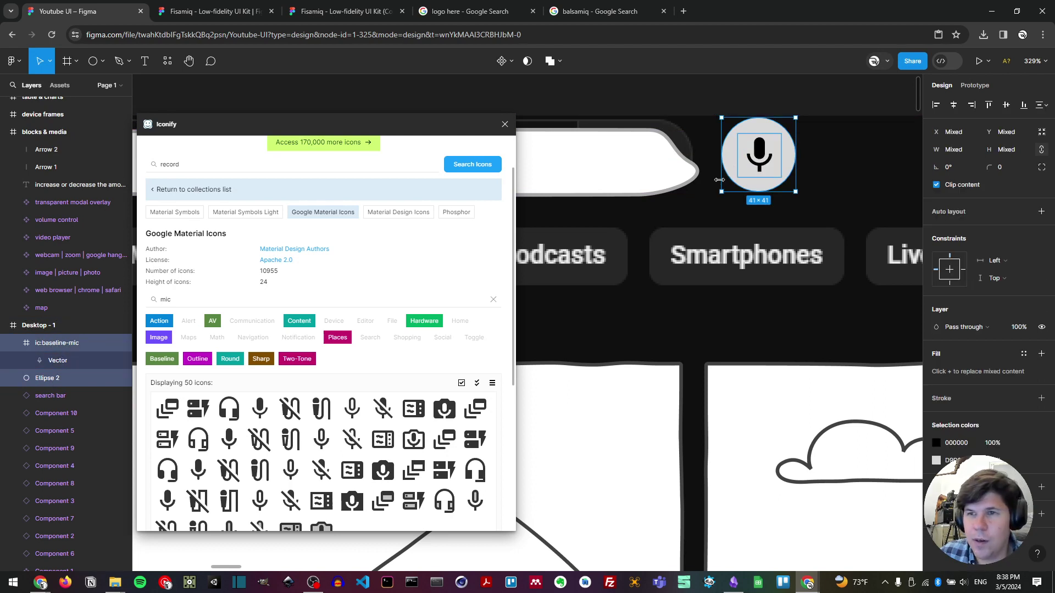
right_click(74, 345)
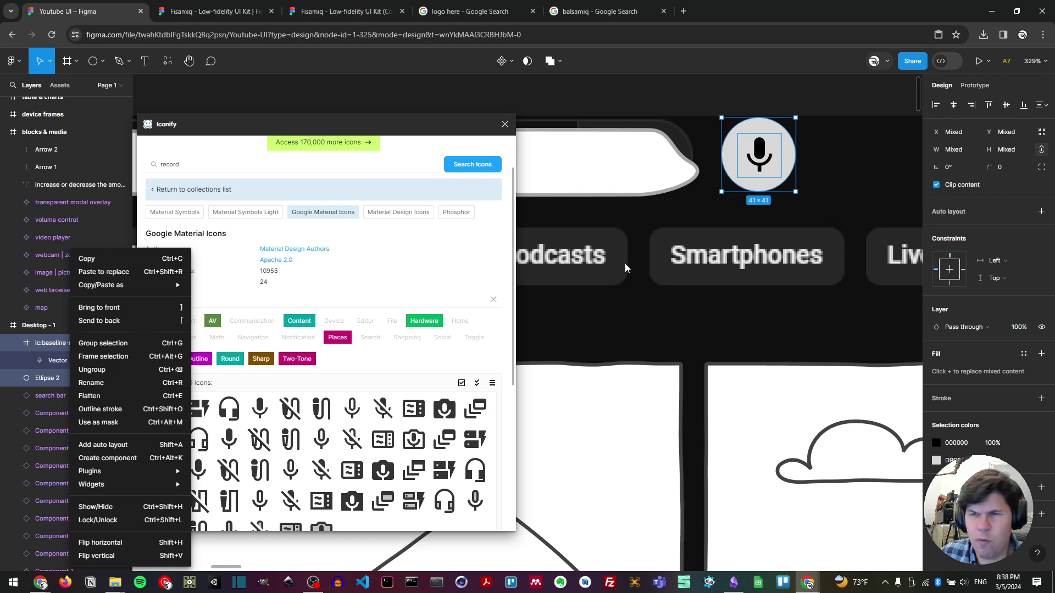
left_click(102, 343)
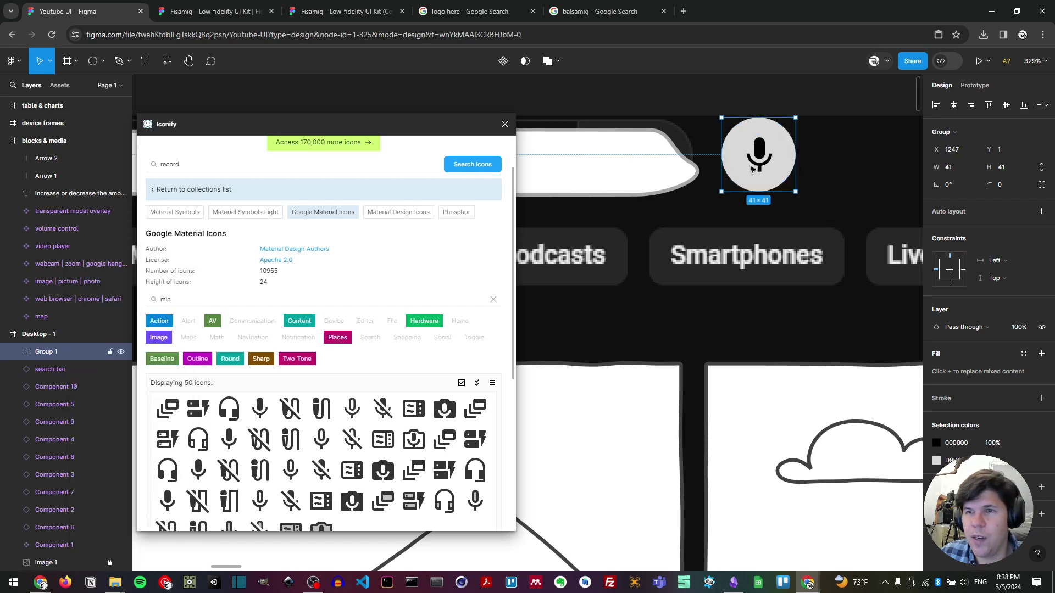
scroll(702, 161, "down", 5)
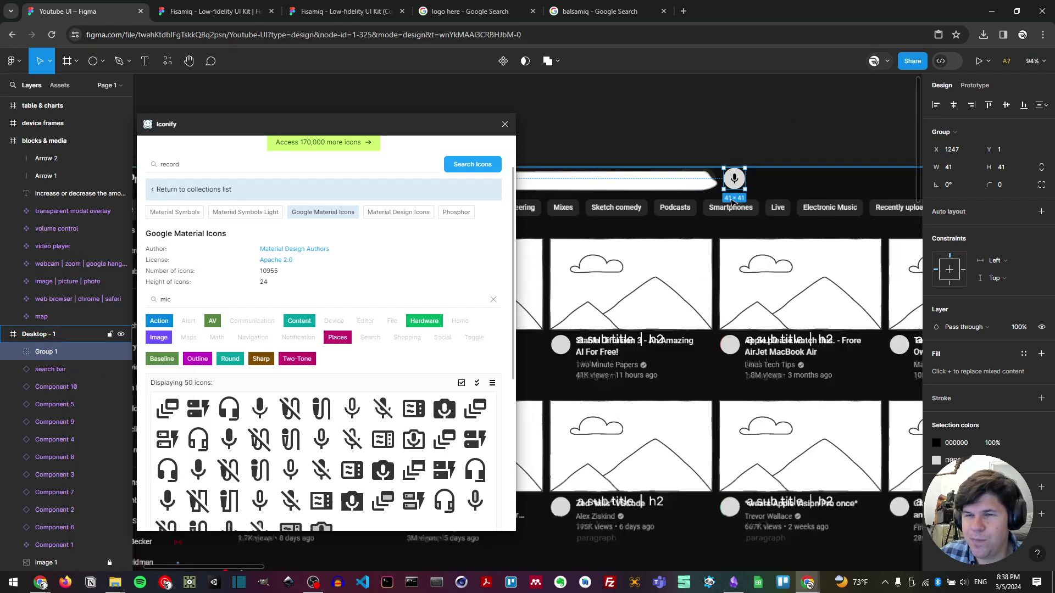
- Search Iconify for 'menu' and import the first menu icon onto the hamburger menu spot
key("Escape")
scroll(781, 259, "down", 3)
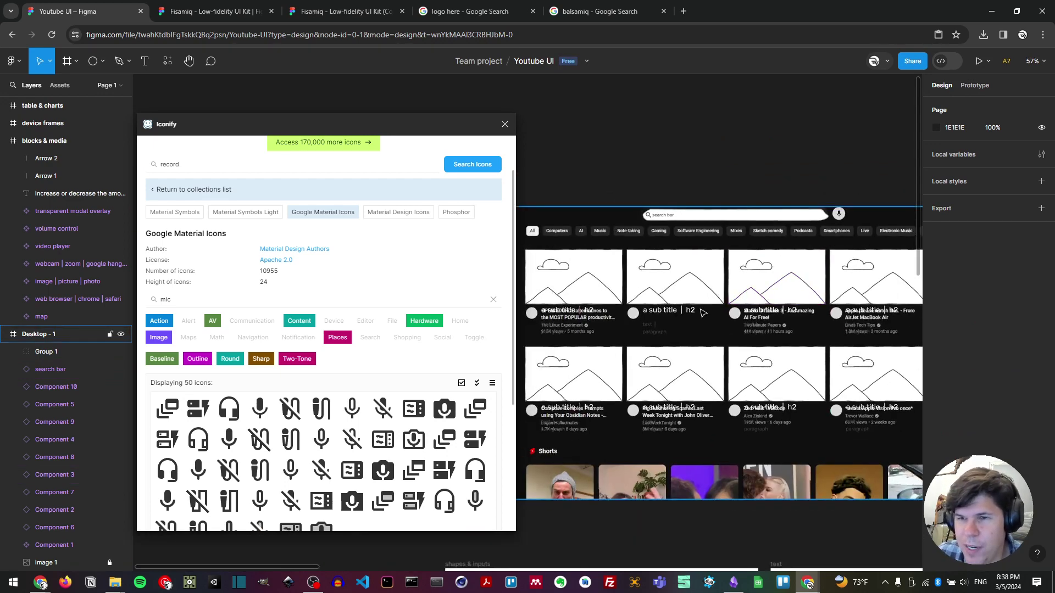
scroll(711, 287, "left", 3)
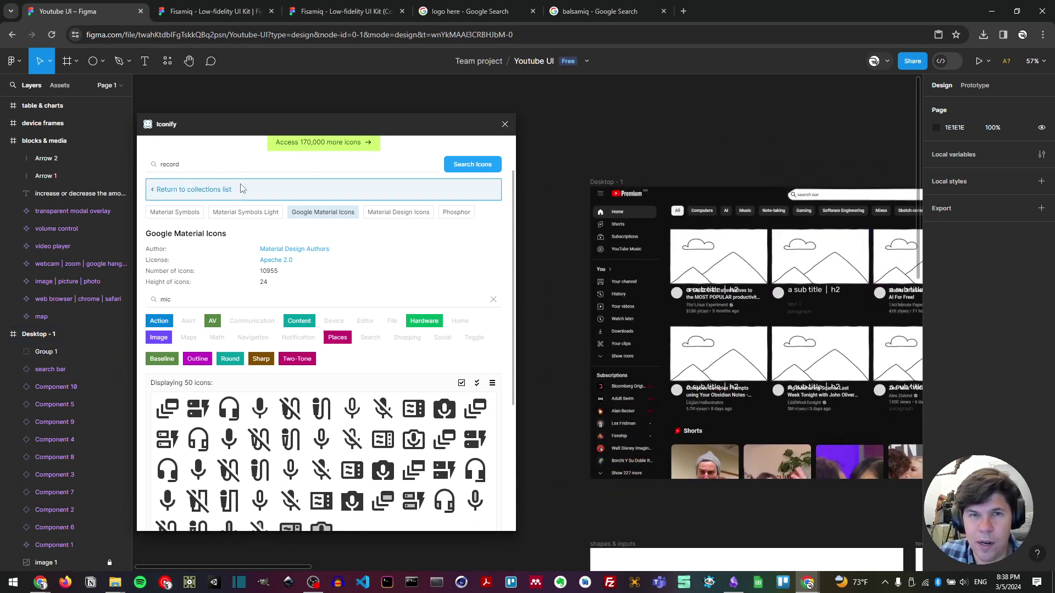
left_click(179, 159)
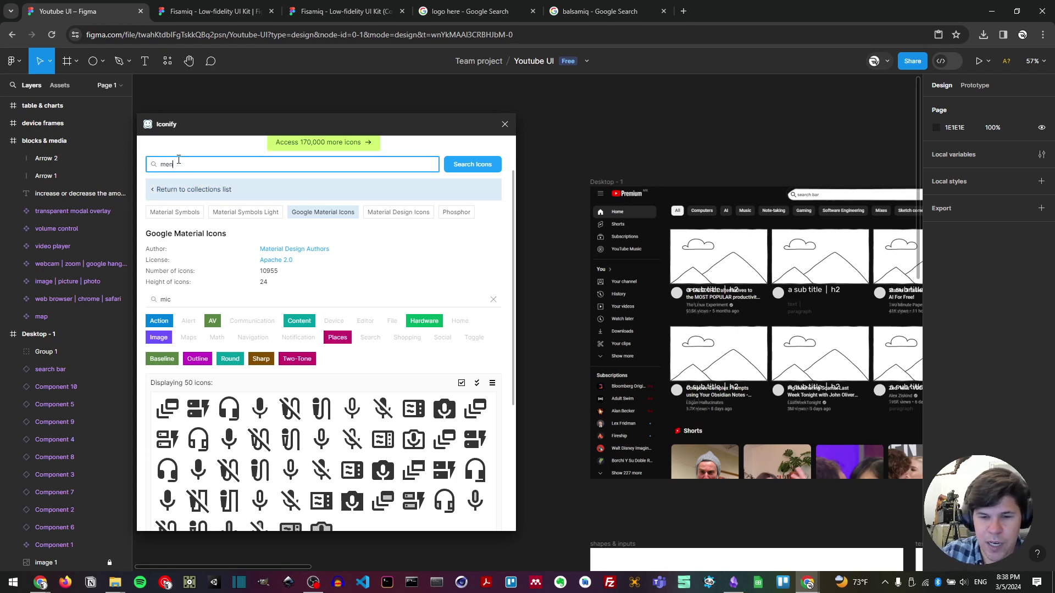
type("menu")
key("Return")
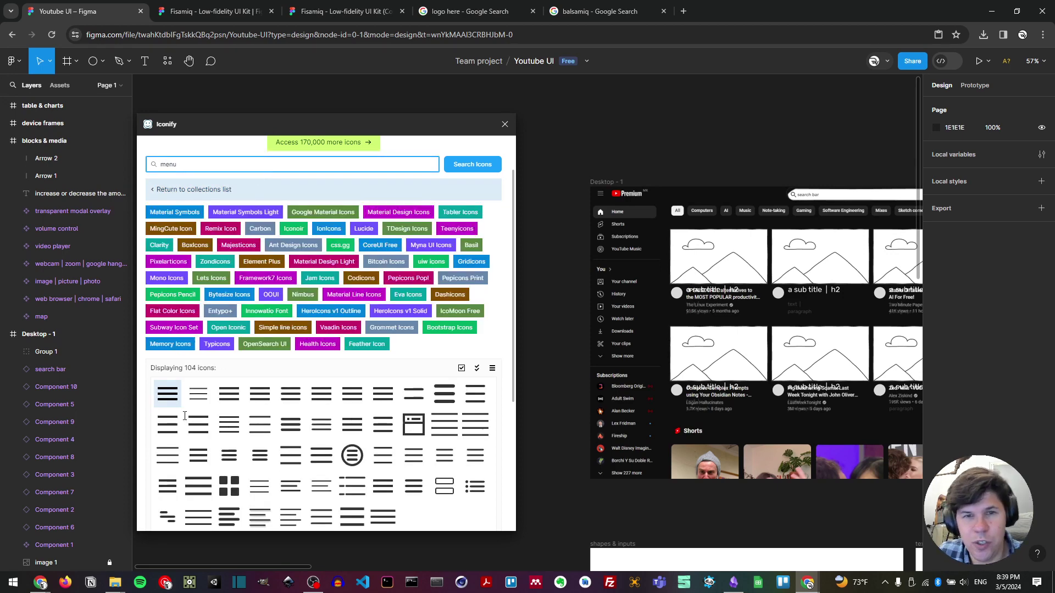
left_click_drag(167, 394, 601, 235)
- Set the menu icon's fill to white, FFFFFF
scroll(610, 197, "up", 5)
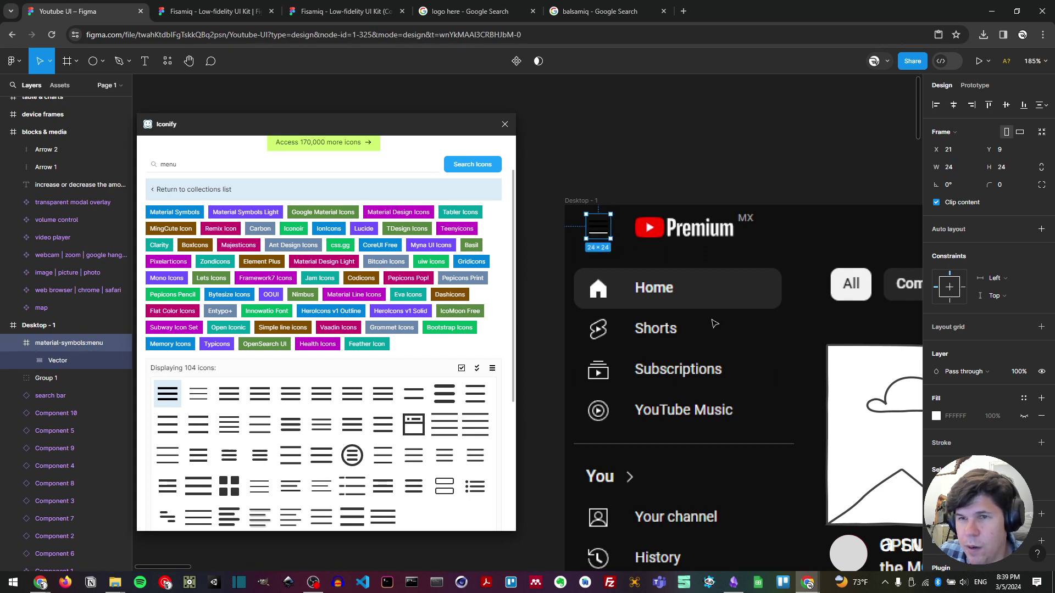
left_click(936, 416)
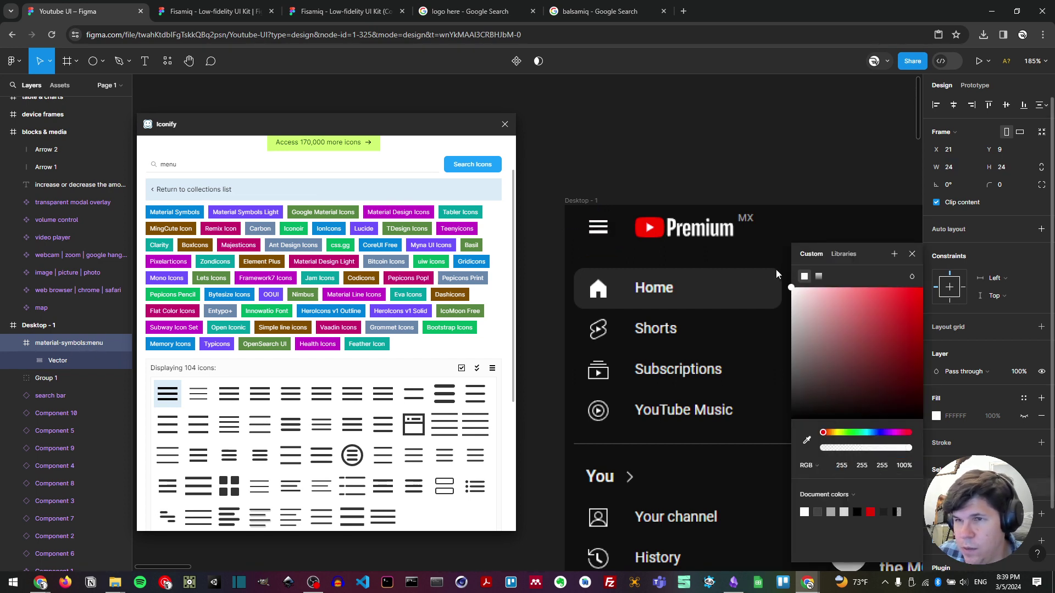
left_click(631, 132)
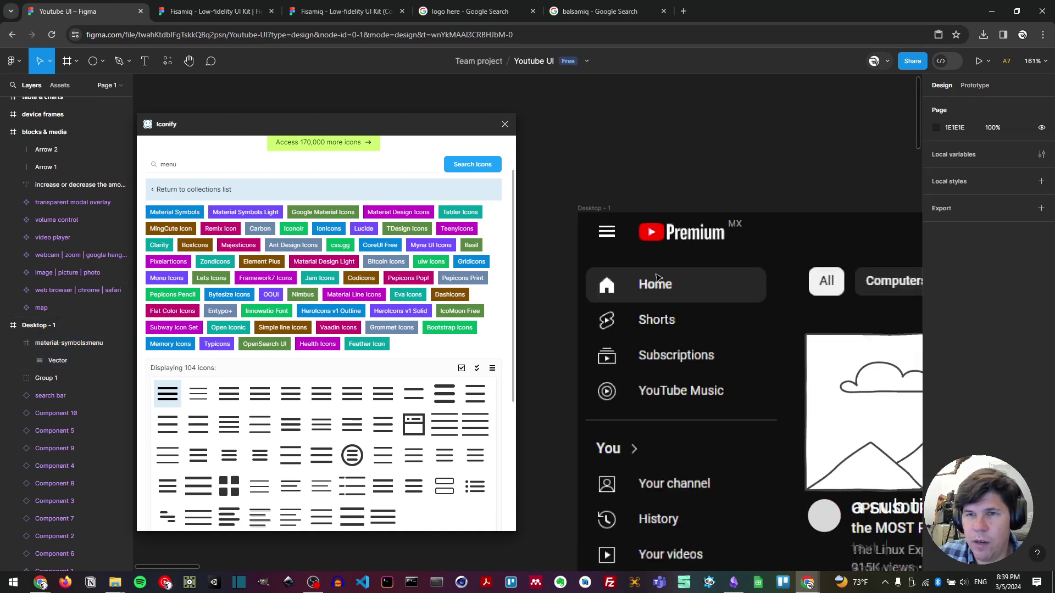
- Select the image | picture | photo placeholder in the blocks & media kit
scroll(643, 254, "down", 5)
scroll(674, 341, "down", 3)
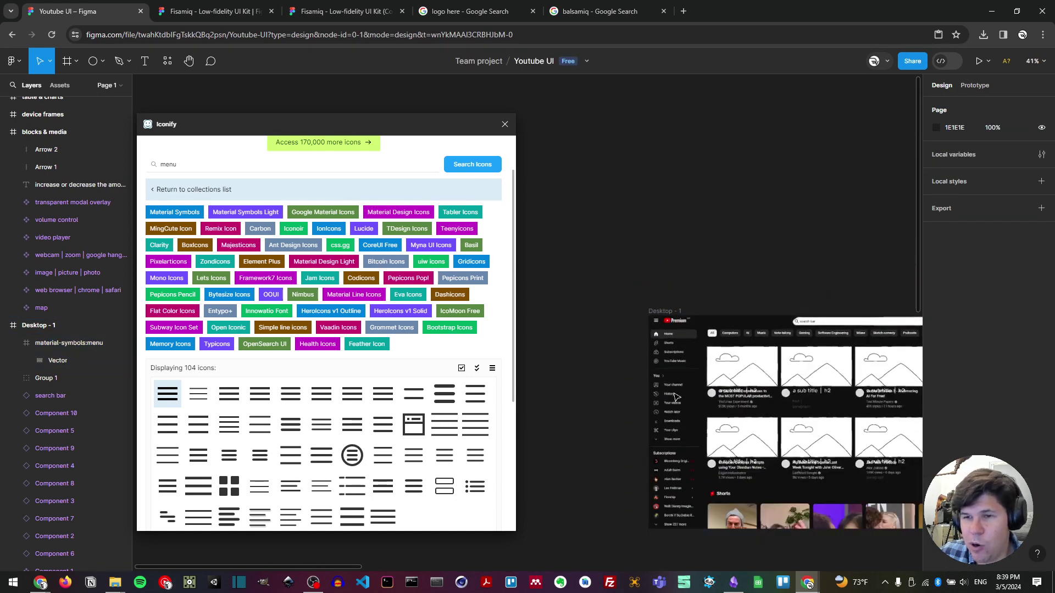
scroll(792, 479, "down", 5)
scroll(792, 480, "down", 2)
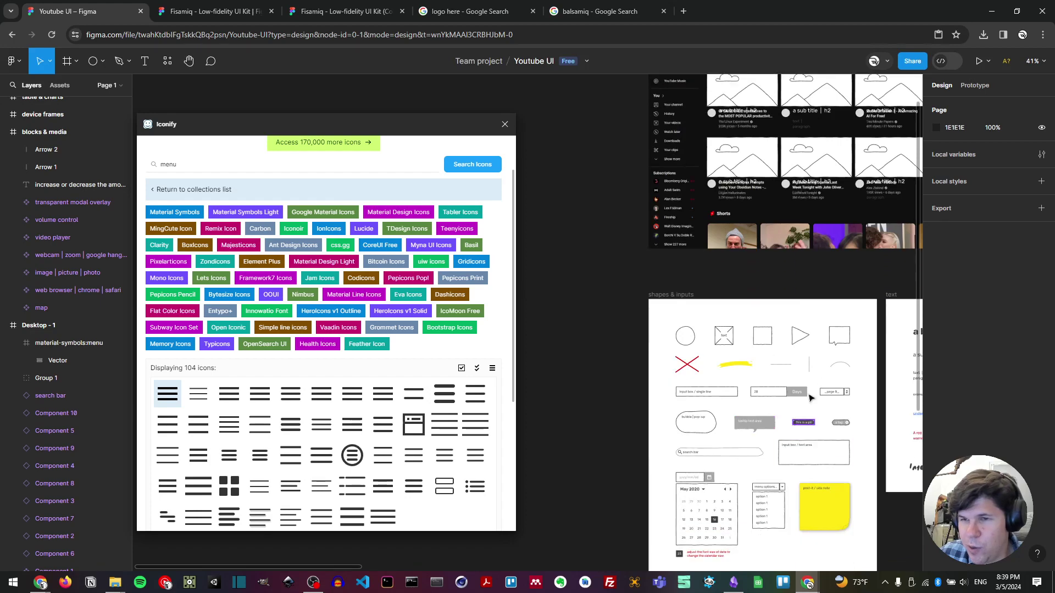
scroll(685, 381, "right", 10)
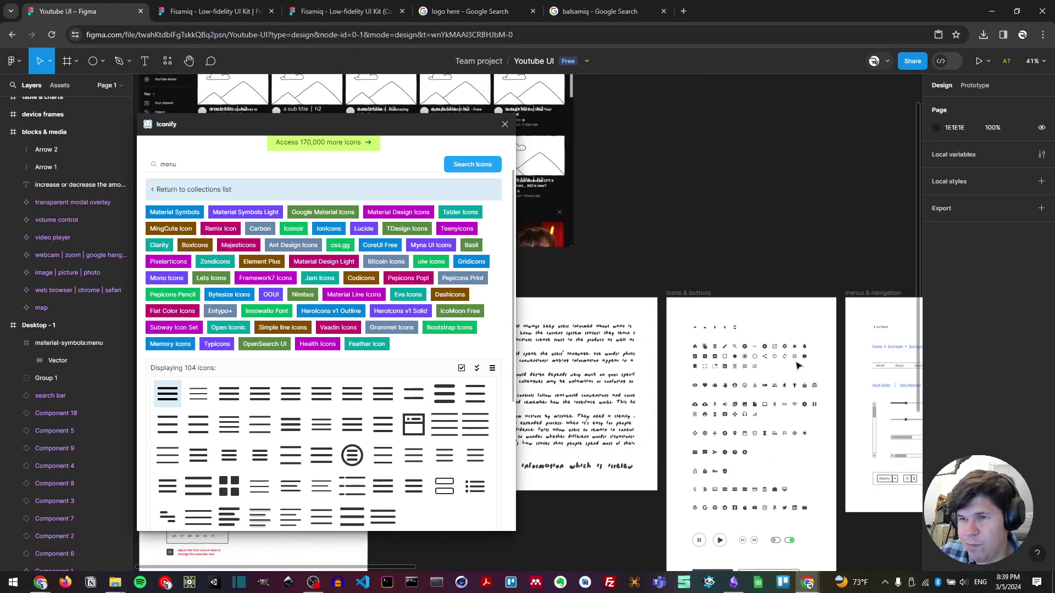
scroll(744, 362, "right", 10)
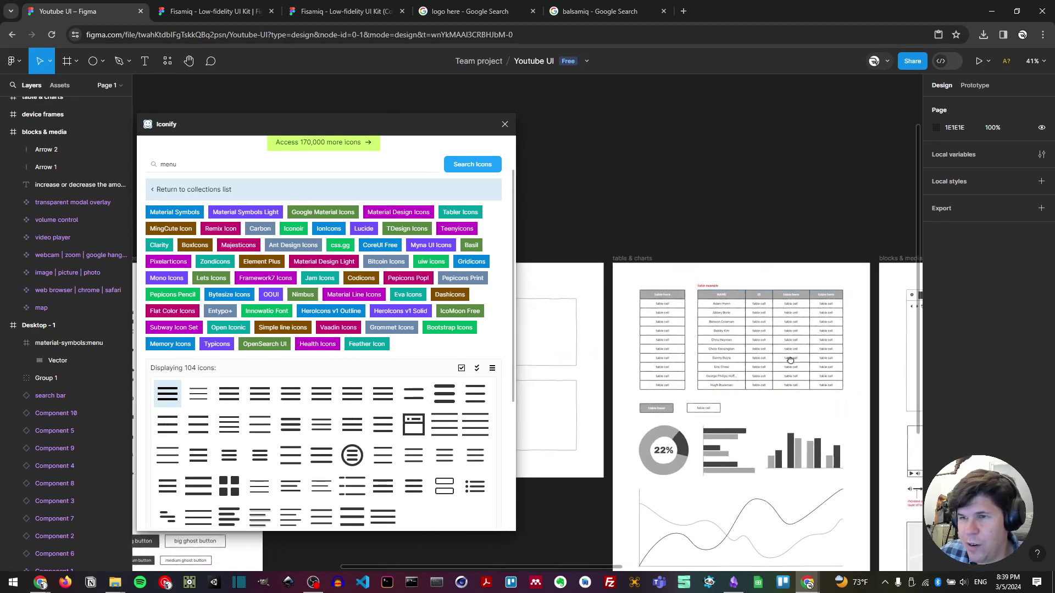
scroll(798, 358, "right", 3)
scroll(798, 357, "down", 2)
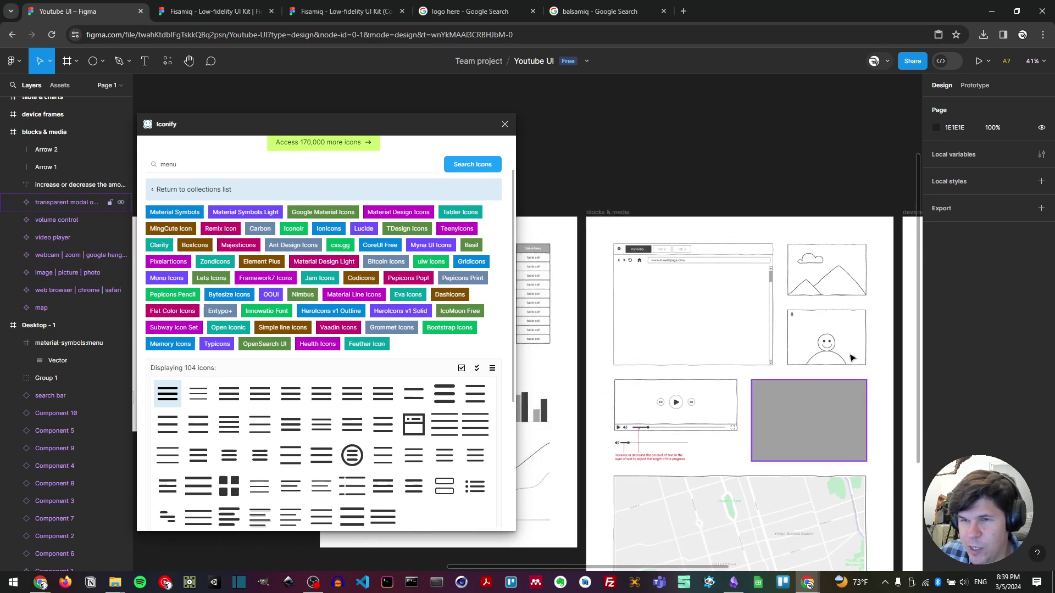
left_click(835, 268)
- Paste the image placeholder into Desktop - 1, shrink it to 35 × 23, and place it over the YouTube logo
scroll(712, 296, "down", 5)
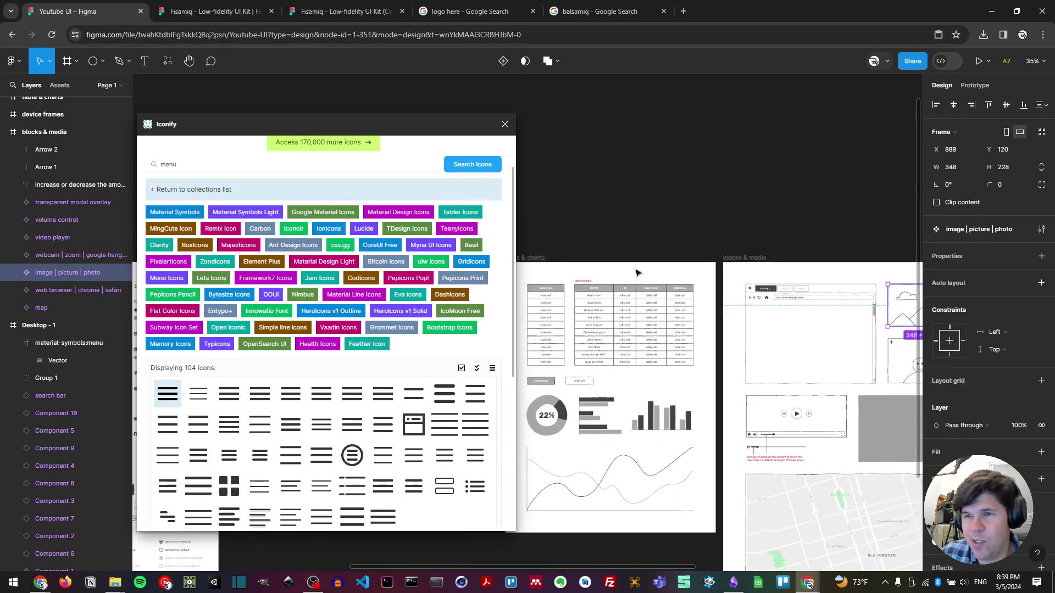
scroll(626, 261, "up", 6)
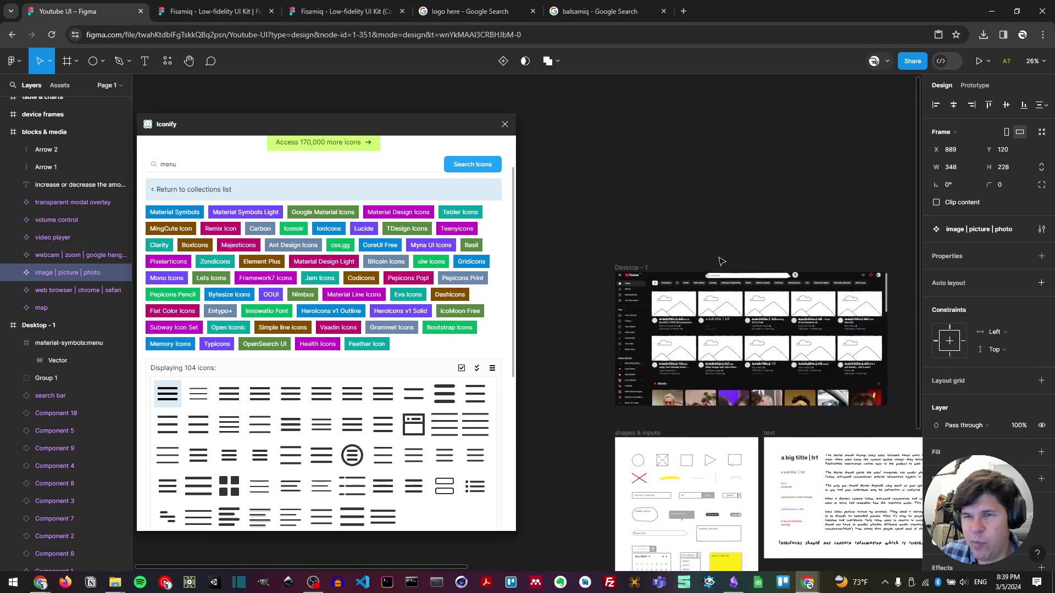
scroll(624, 290, "up", 5)
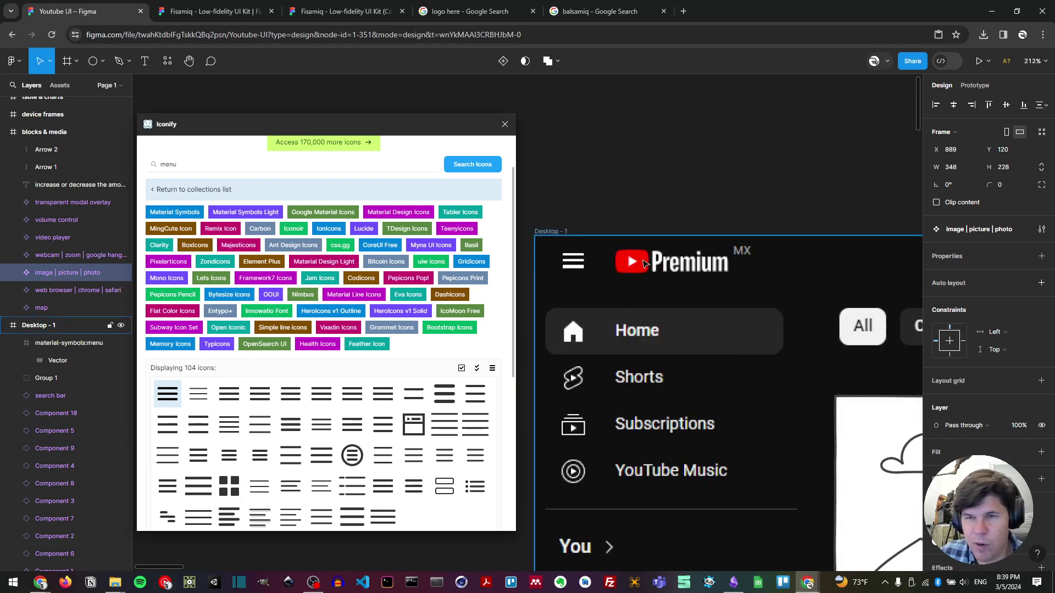
key("ctrl+v")
left_click_drag(705, 215, 524, 335)
left_click_drag(523, 425, 632, 267)
- Create a PREMIUM text layer beside the logo image
key("t")
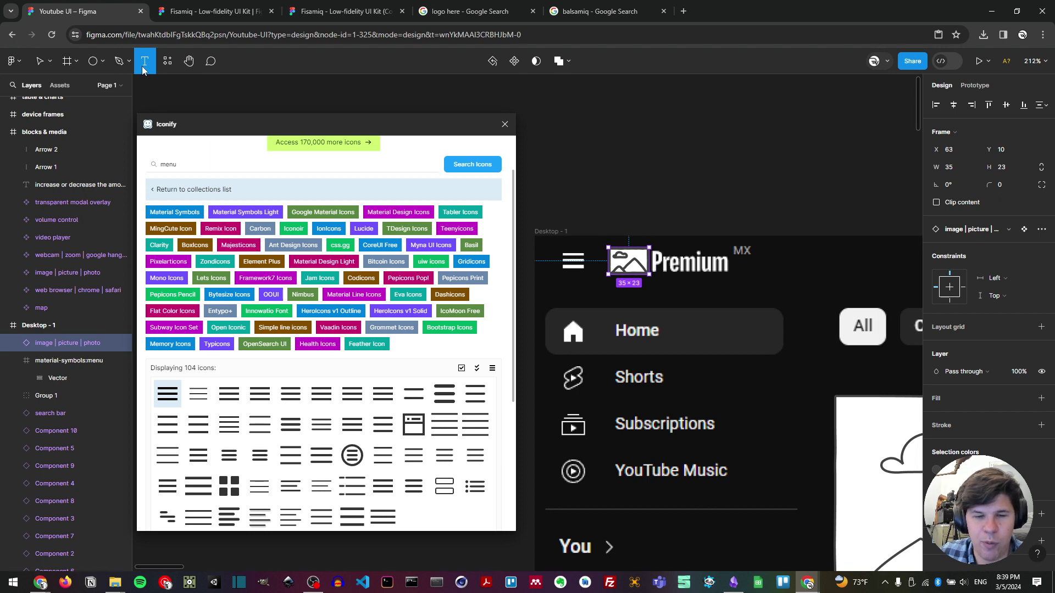
left_click(673, 264)
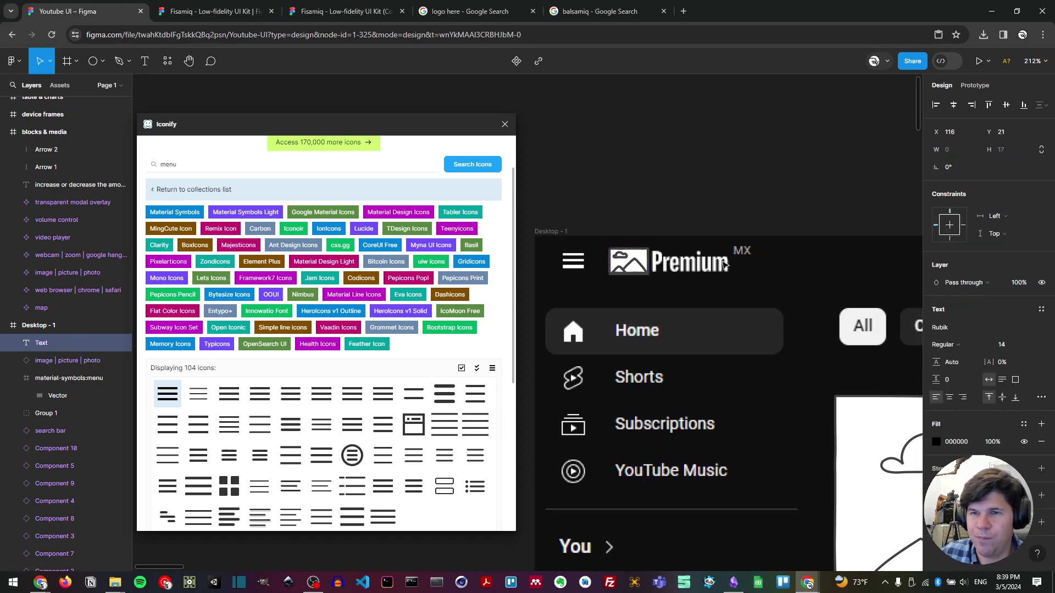
left_click(142, 68)
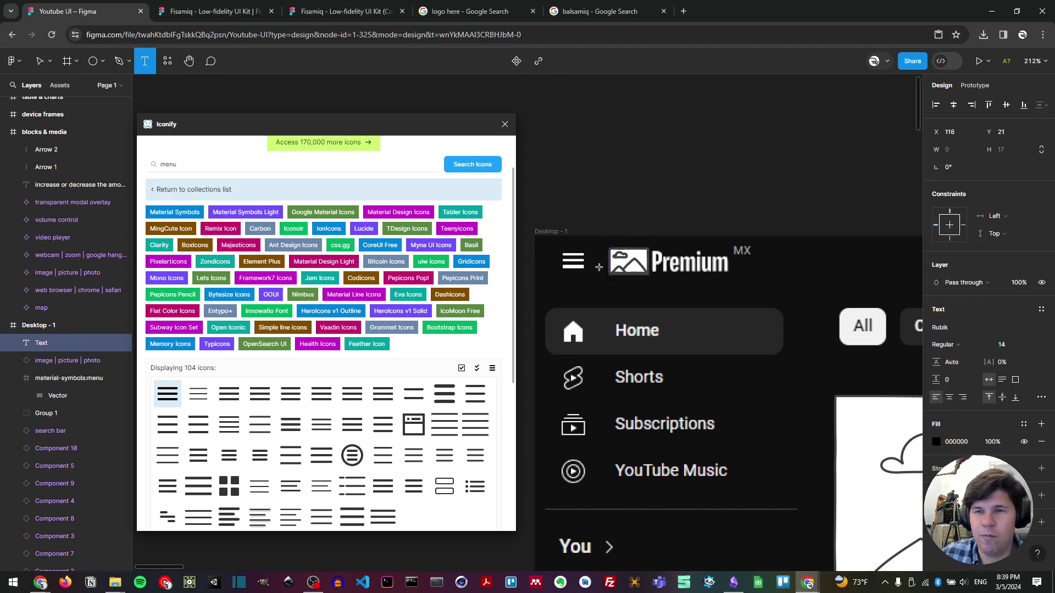
left_click(672, 258)
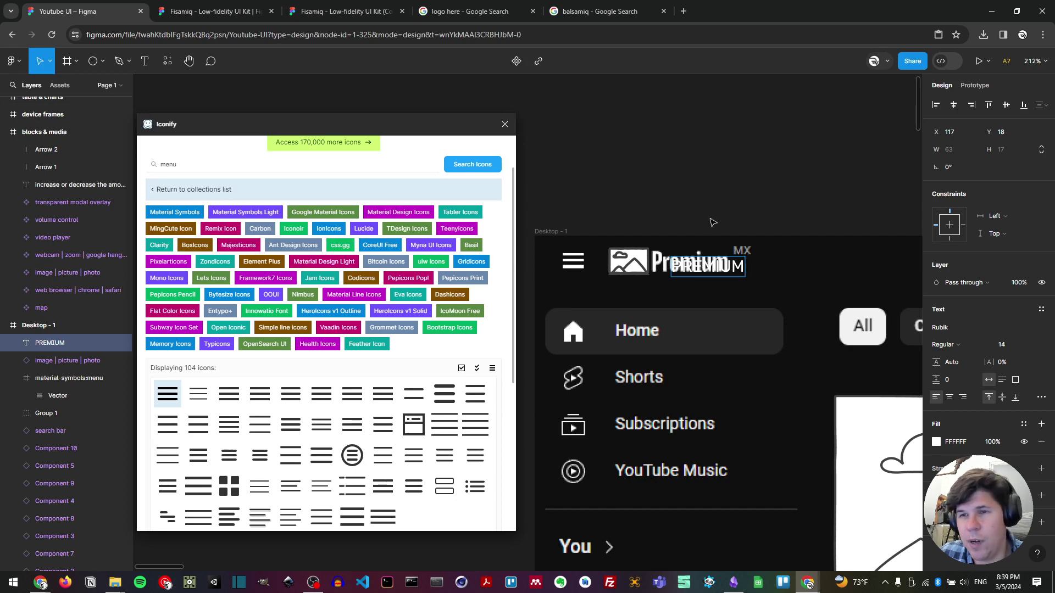
left_click(738, 266)
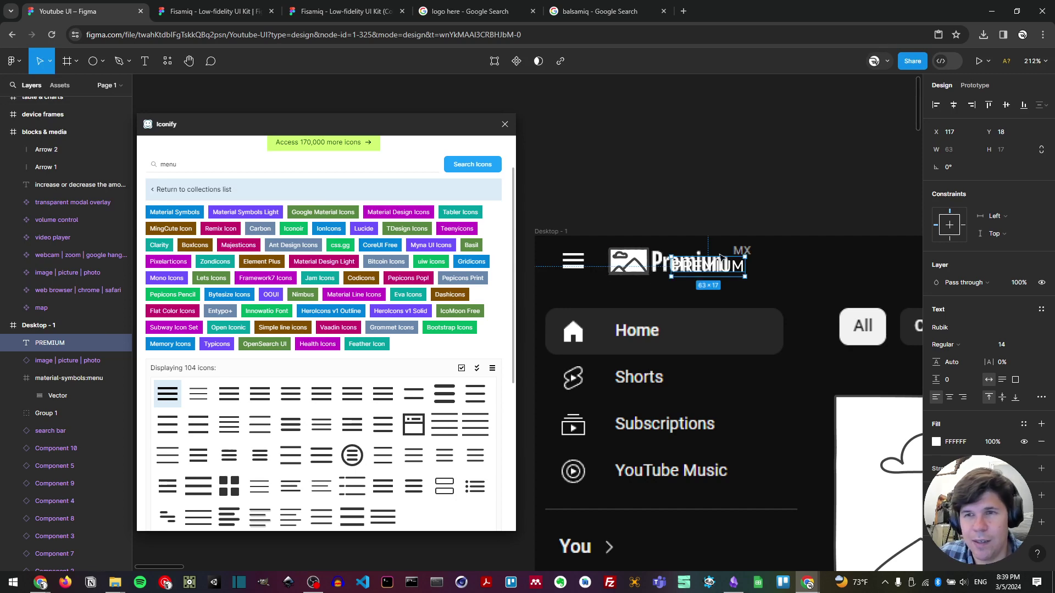
left_click_drag(714, 271, 766, 280)
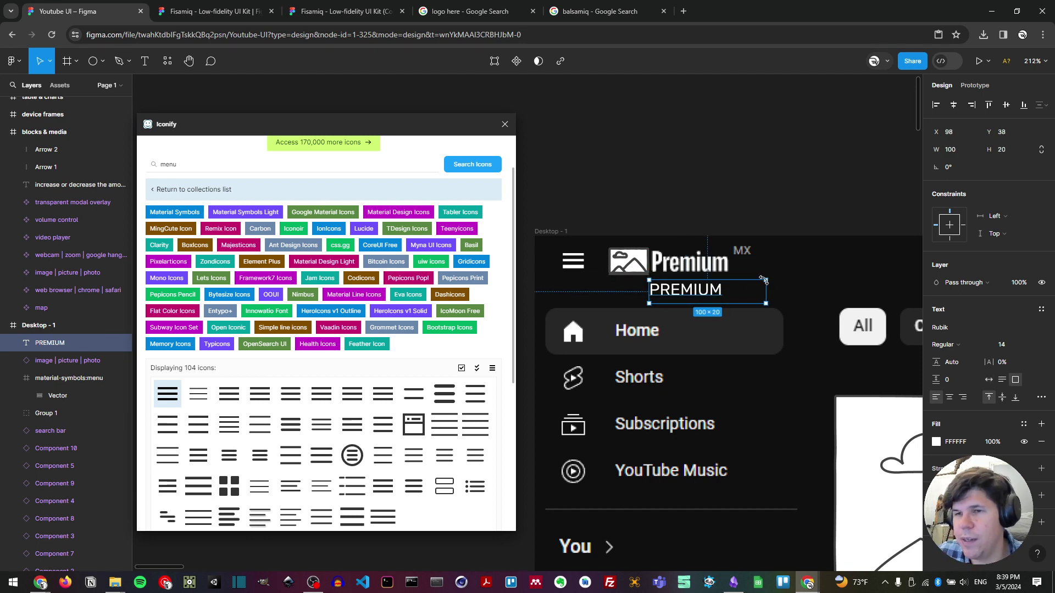
key("ctrl+z")
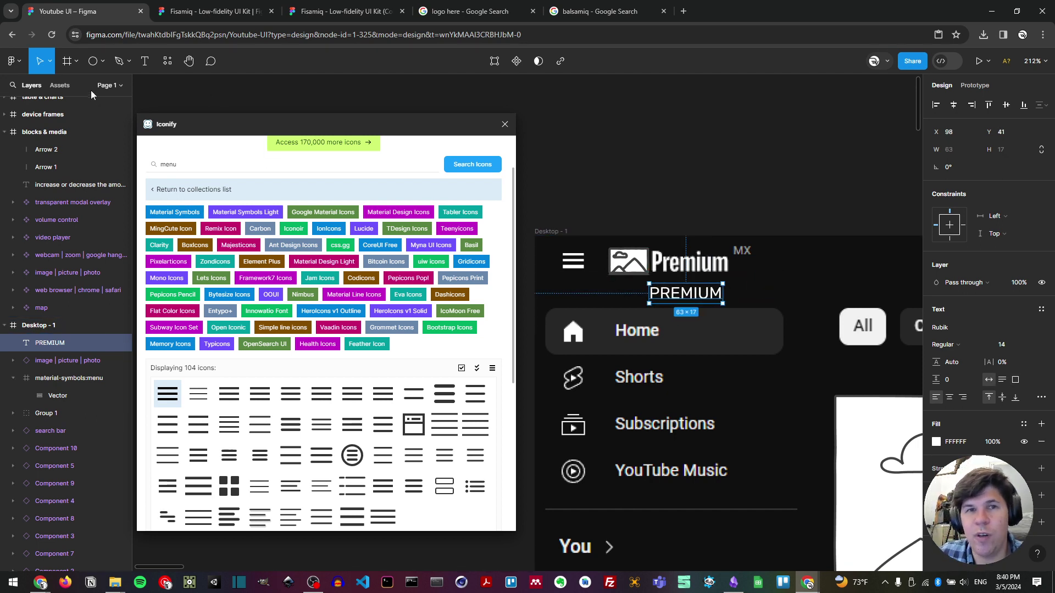
- Enlarge the PREMIUM text proportionally with the Scale tool and make it bold
left_click(48, 61)
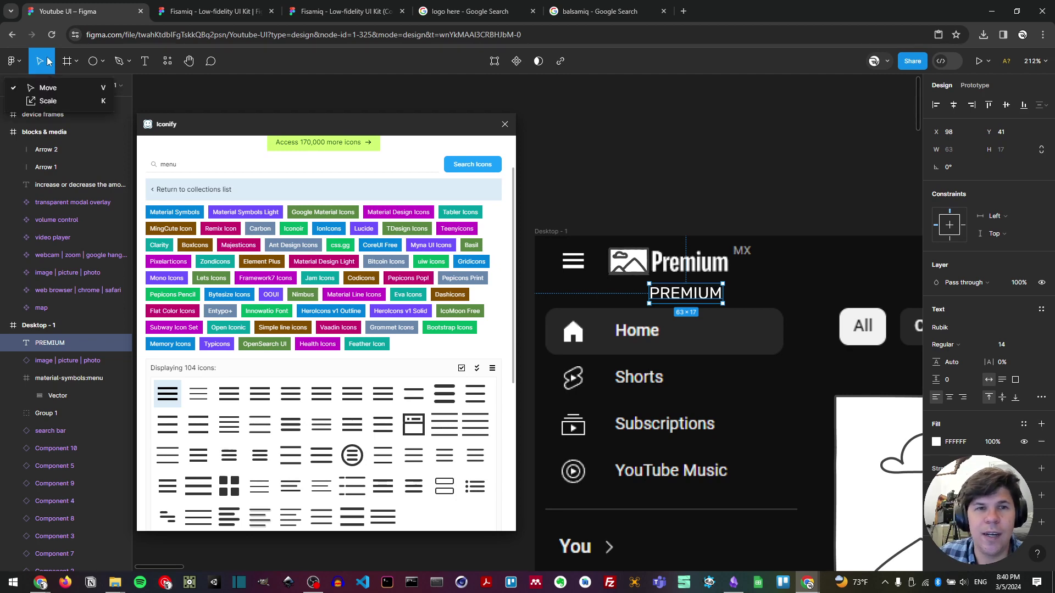
left_click(54, 101)
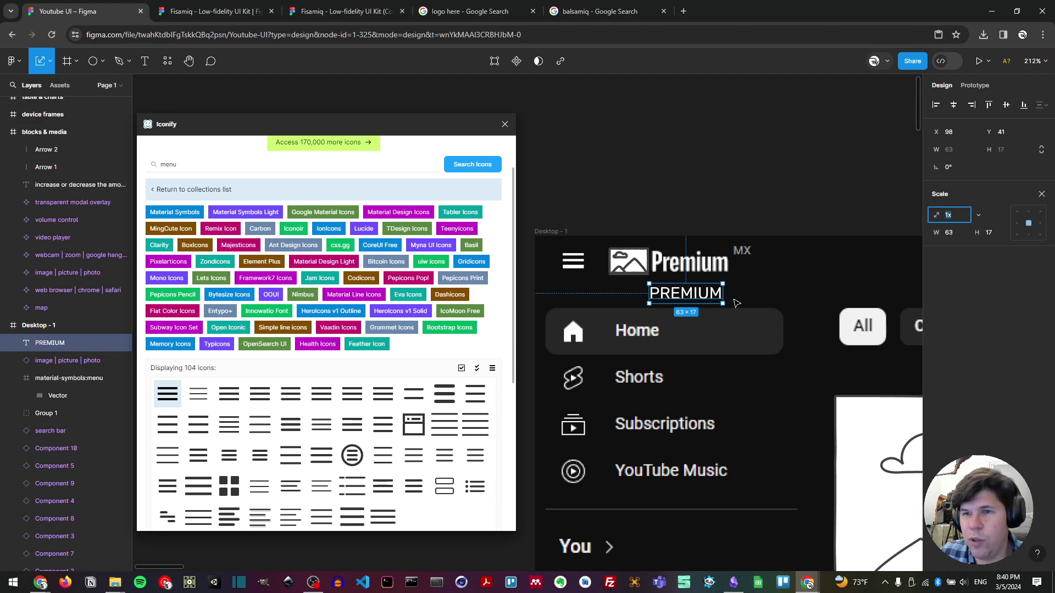
mouse_move(720, 303)
left_mouse_down()
mouse_move(733, 306)
mouse_move(707, 291)
left_mouse_up()
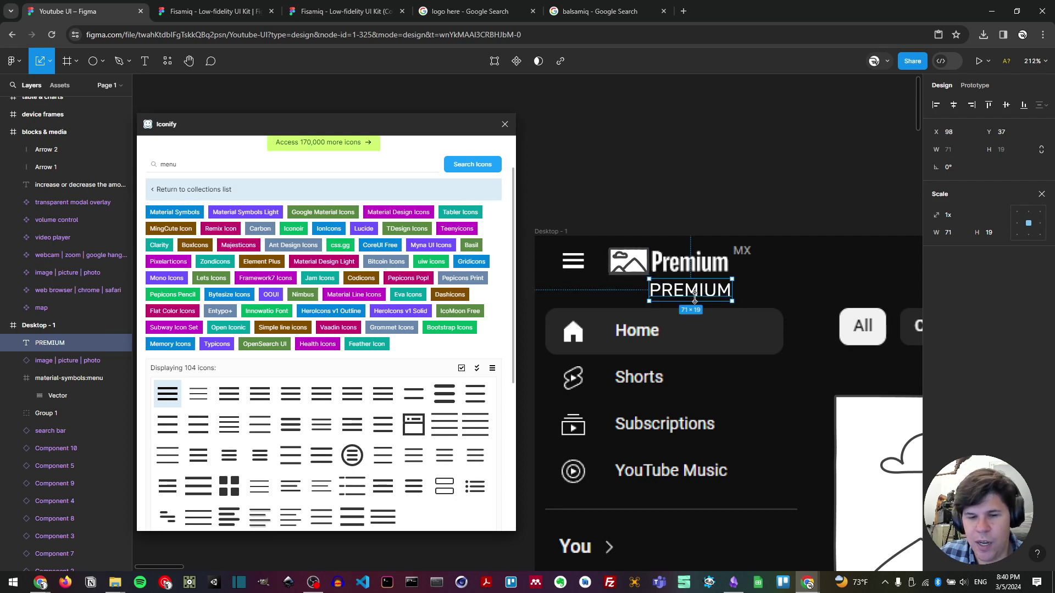
key("ctrl+b")
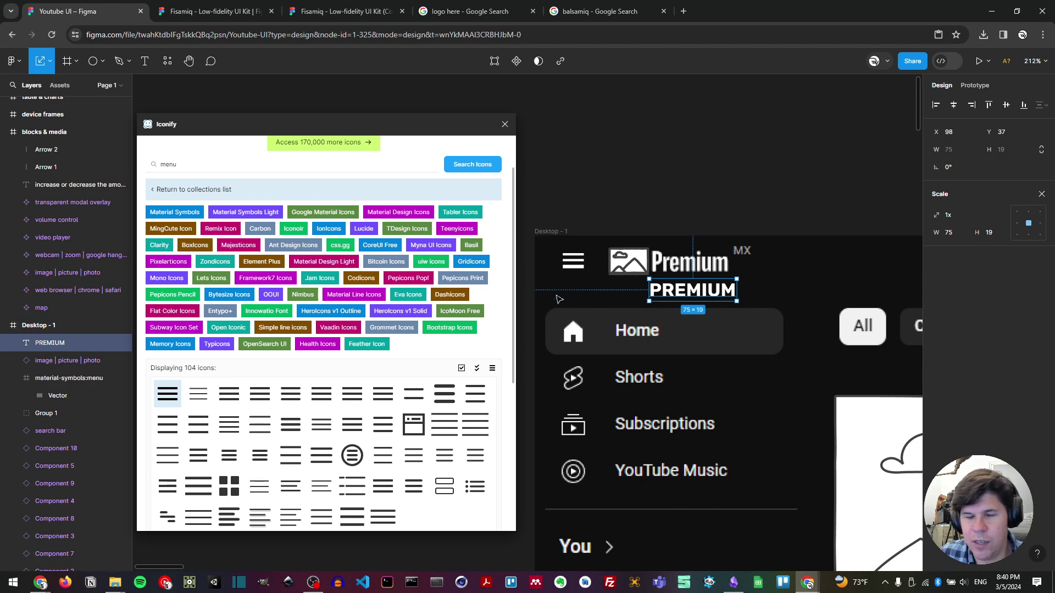
- Keep the Bold weight and move the 103 × 26 PREMIUM text over the Premium wordmark
double_click(707, 297)
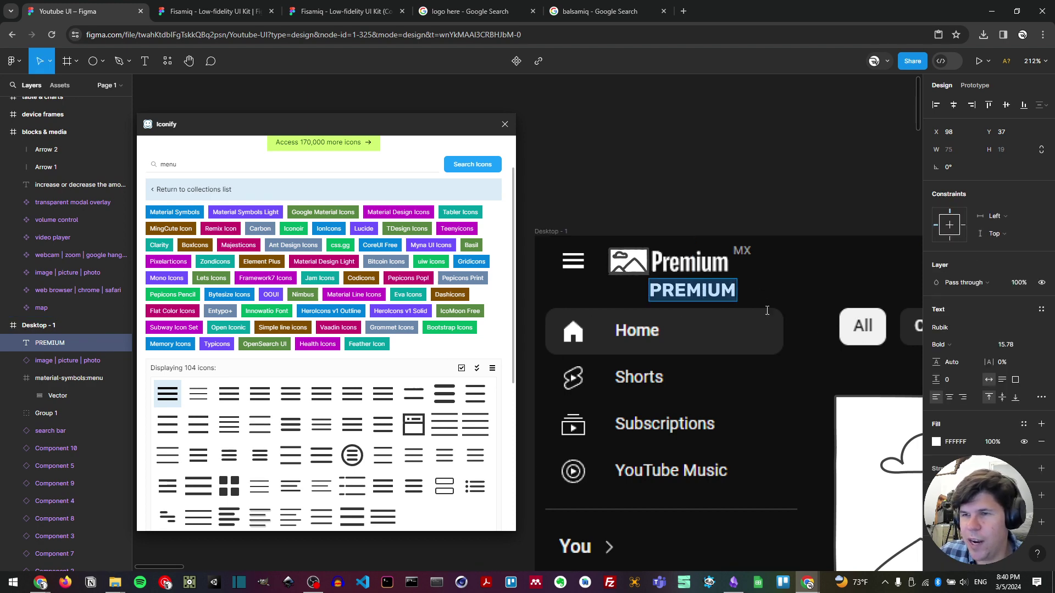
left_click(945, 345)
left_click(945, 345)
key("Escape")
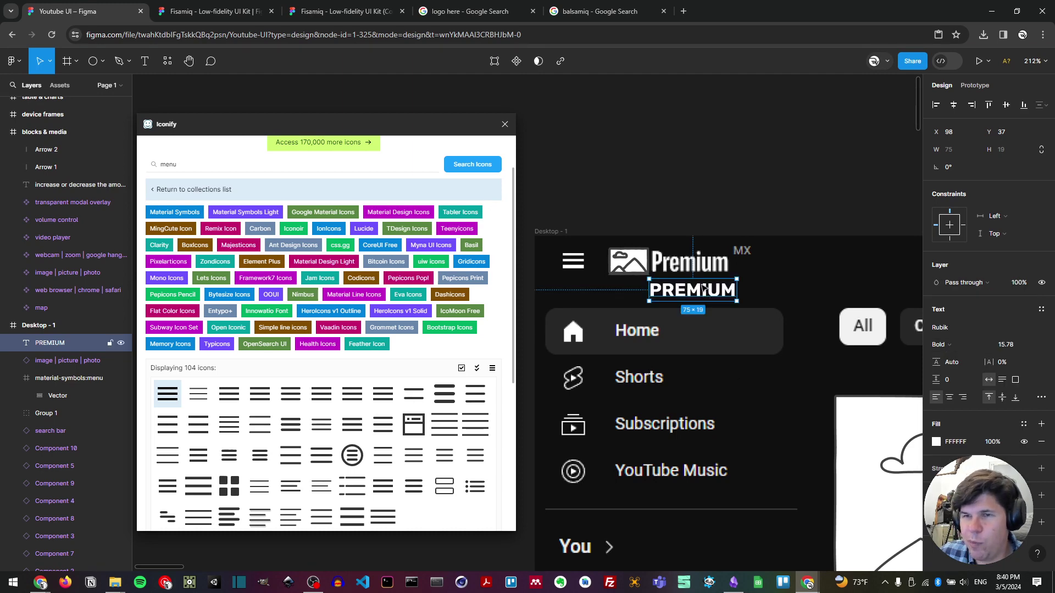
left_click_drag(702, 287, 783, 246)
key("k")
key("Escape")
scroll(723, 288, "down", 3)
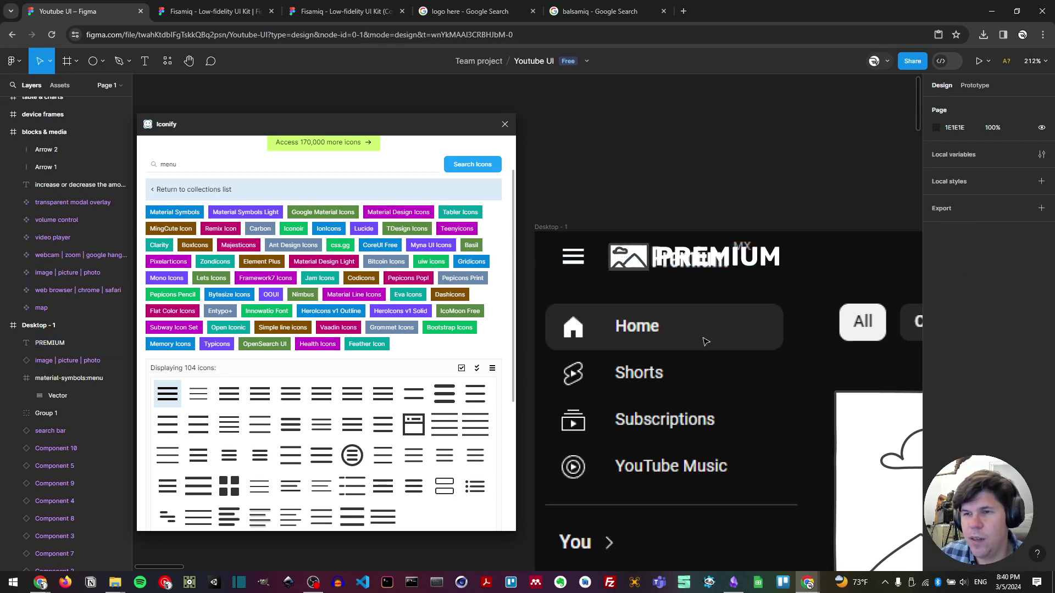
scroll(723, 288, "down", 5)
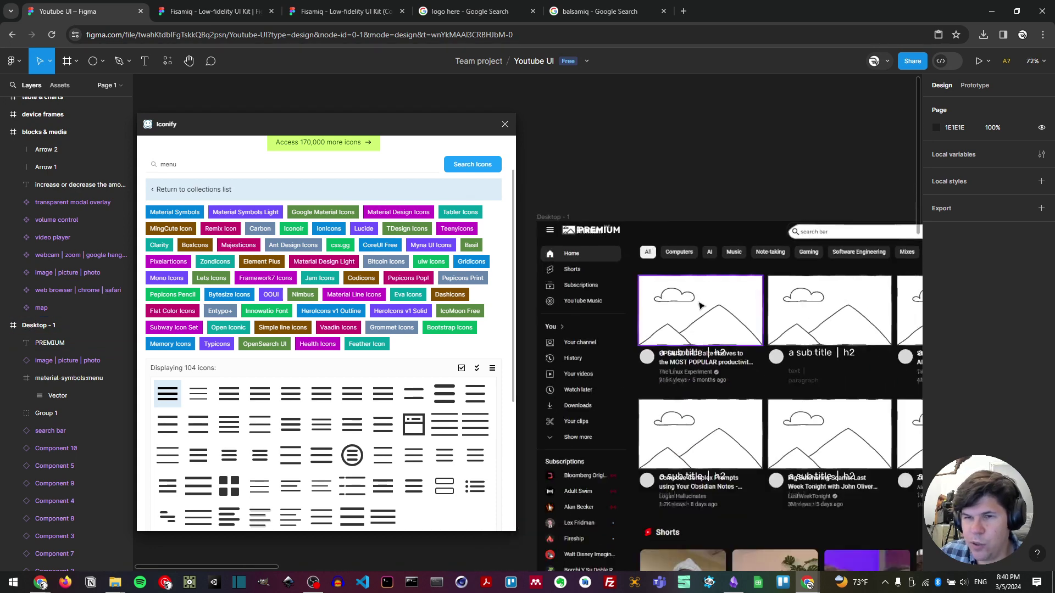
scroll(543, 325, "up", 5)
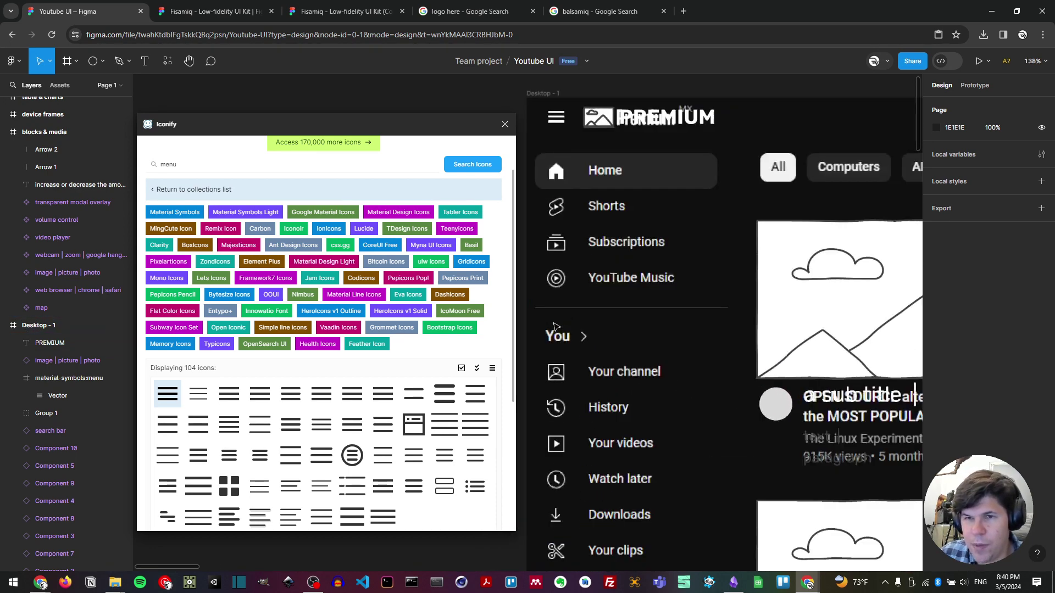
left_click(101, 62)
left_click(65, 101)
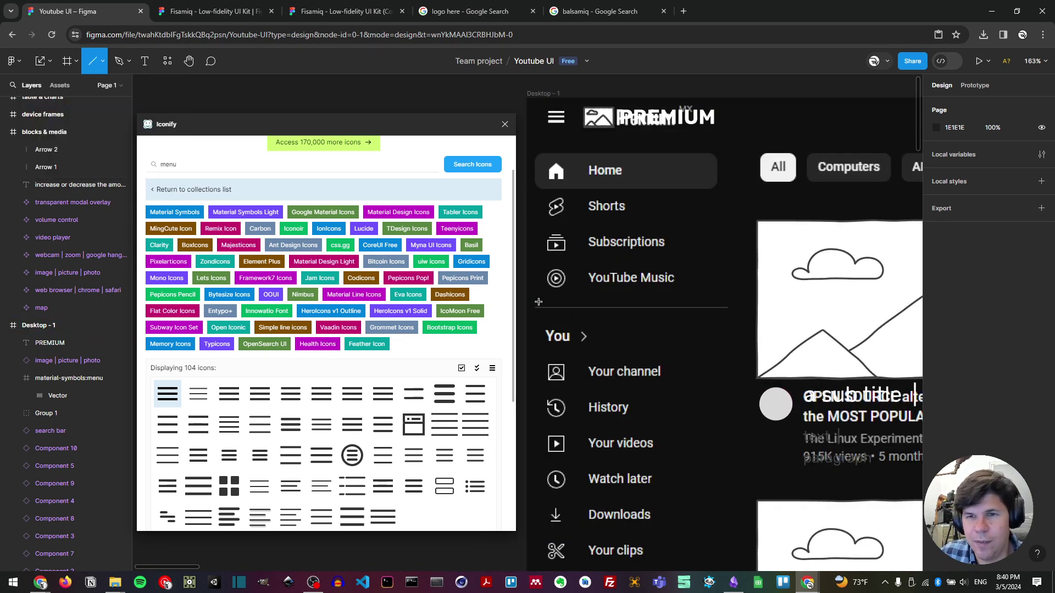
mouse_move(535, 307)
left_mouse_down()
mouse_move(742, 307)
mouse_move(729, 307)
left_mouse_up()
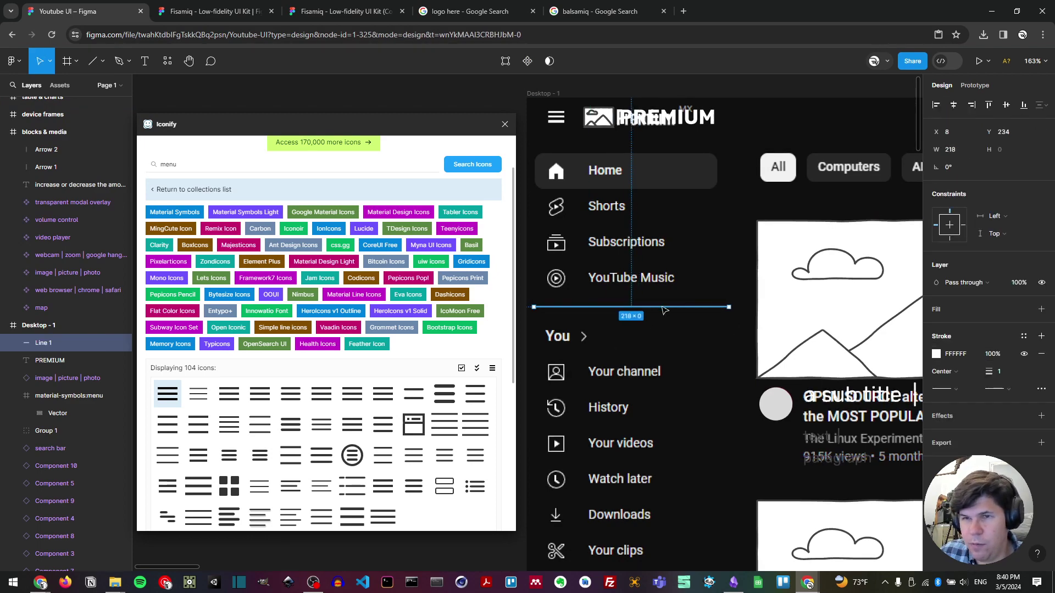
scroll(663, 310, "down", 3)
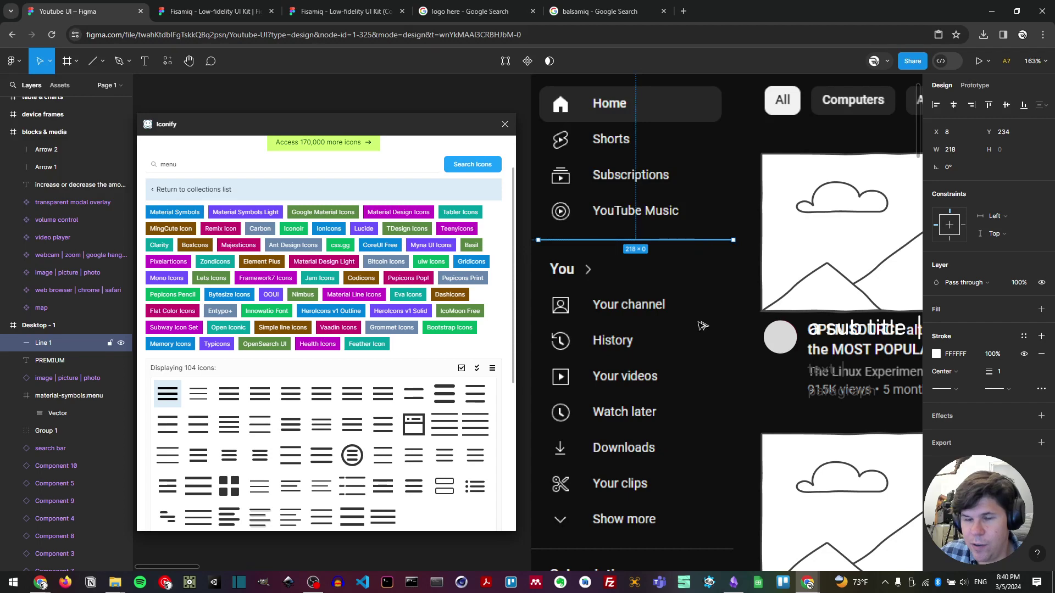
left_click_drag(694, 240, 693, 552)
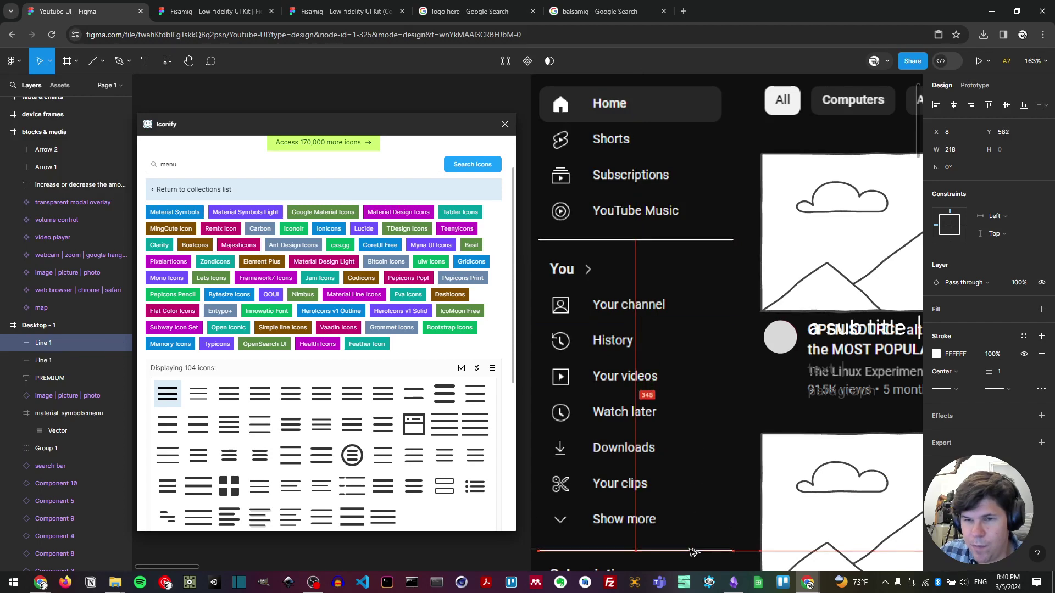
left_click_drag(799, 425, 657, 380)
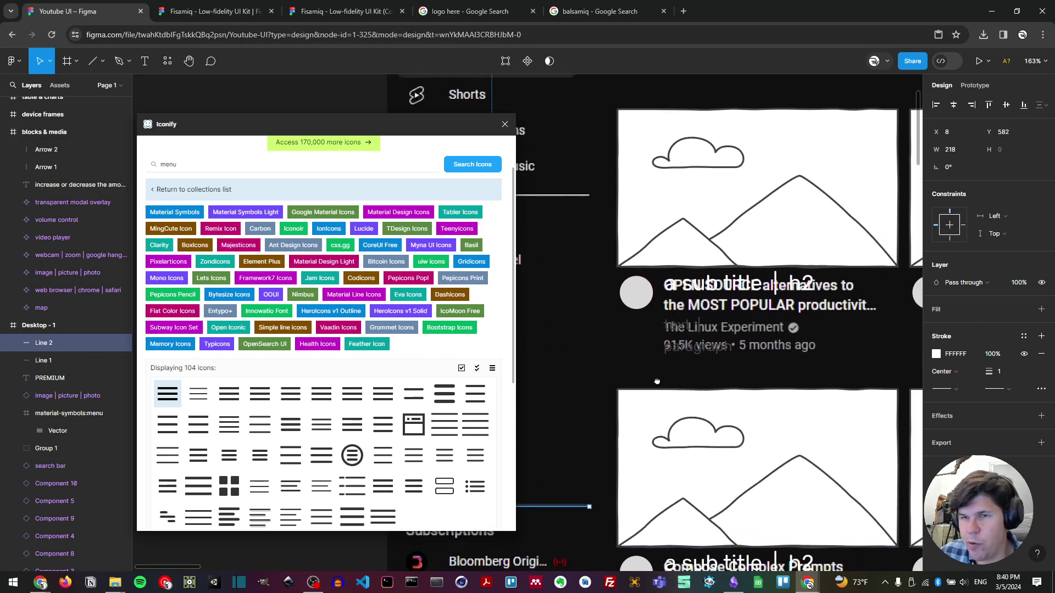
scroll(657, 381, "down", 5, "ctrl")
scroll(714, 423, "up", 3, "ctrl")
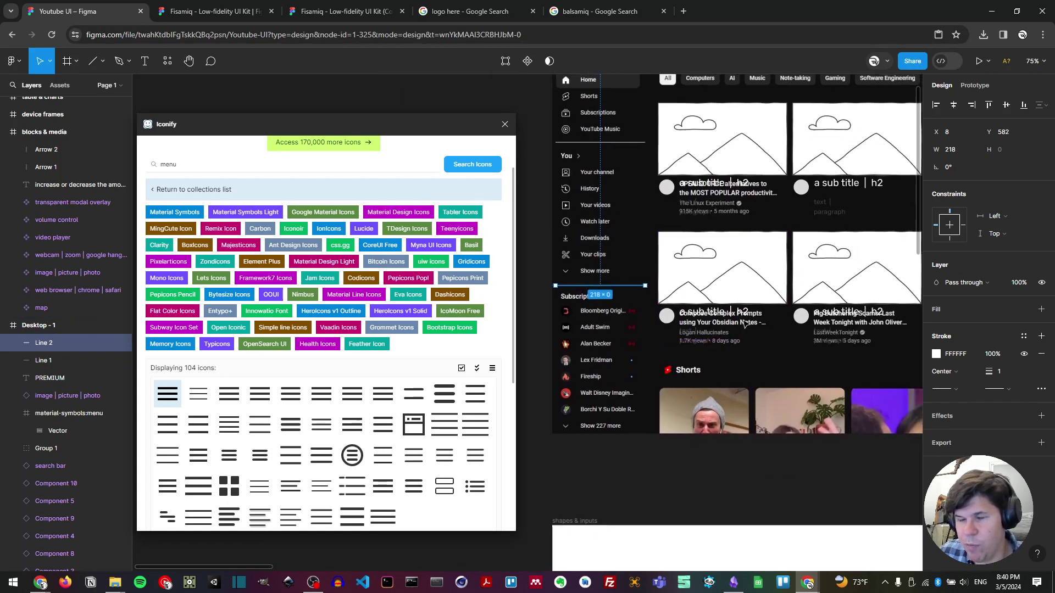
scroll(744, 324, "down", 3, "ctrl")
left_click_drag(698, 345, 589, 395)
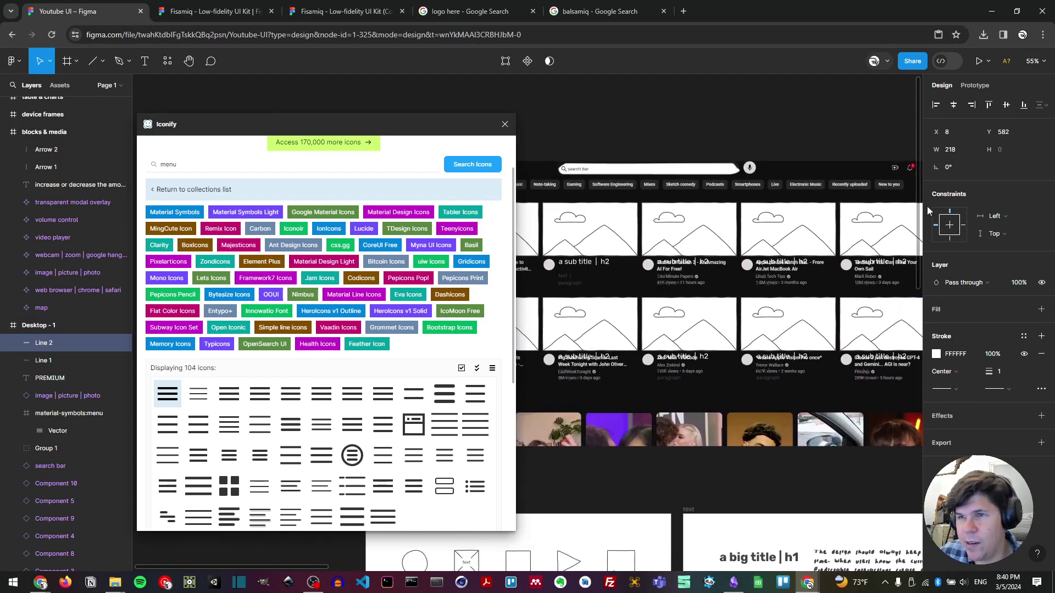
- Add a 'Your Channel' text label on the Your channel item, scaled to 85×15
scroll(804, 230, "up", 8, "ctrl")
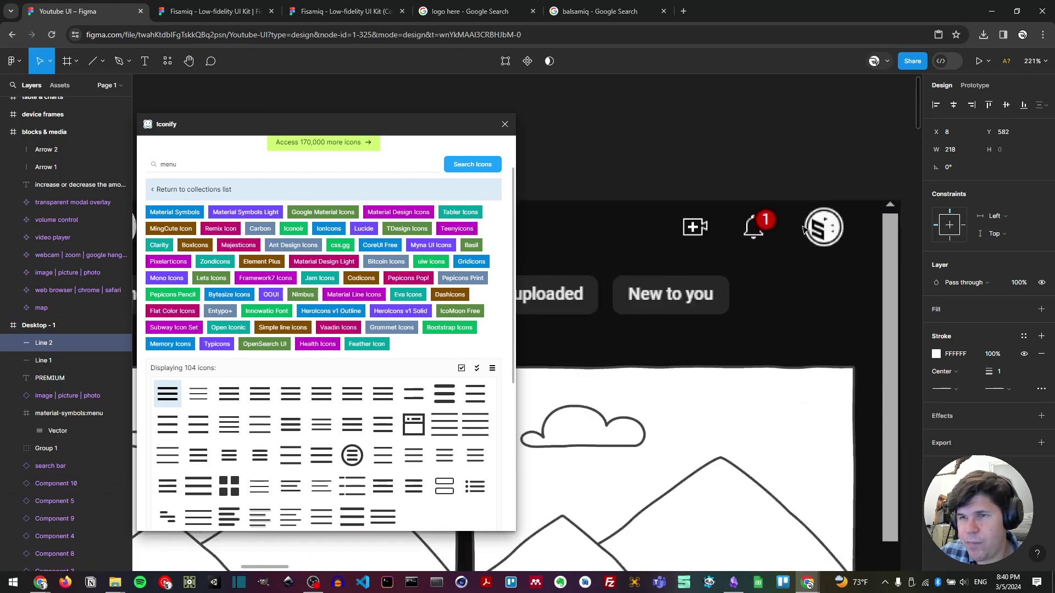
scroll(646, 329, "down", 3, "ctrl")
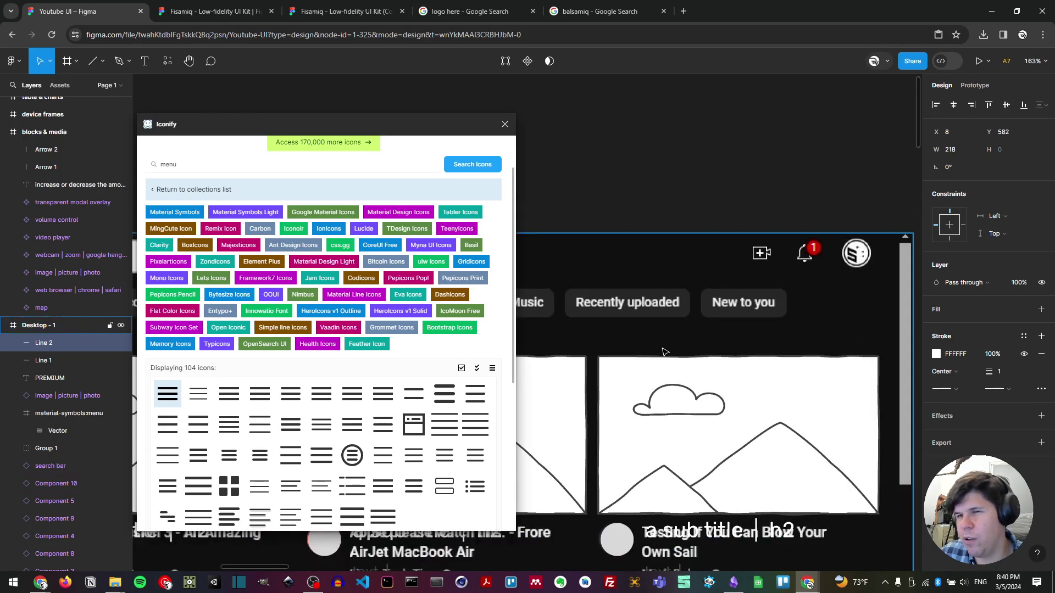
scroll(665, 381, "left", 4)
scroll(665, 381, "down", 4, "ctrl")
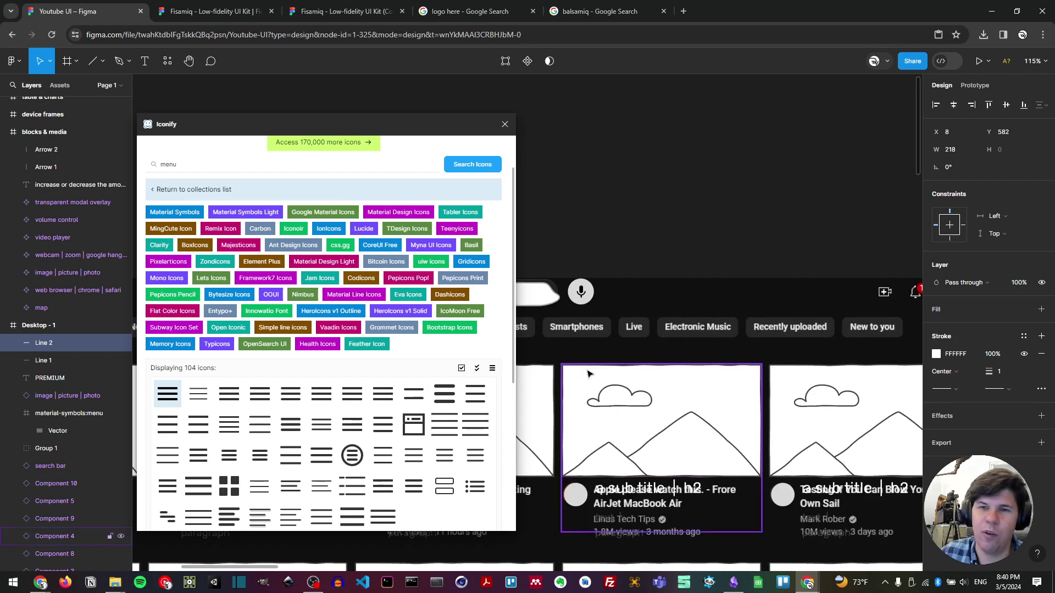
scroll(632, 364, "left", 5)
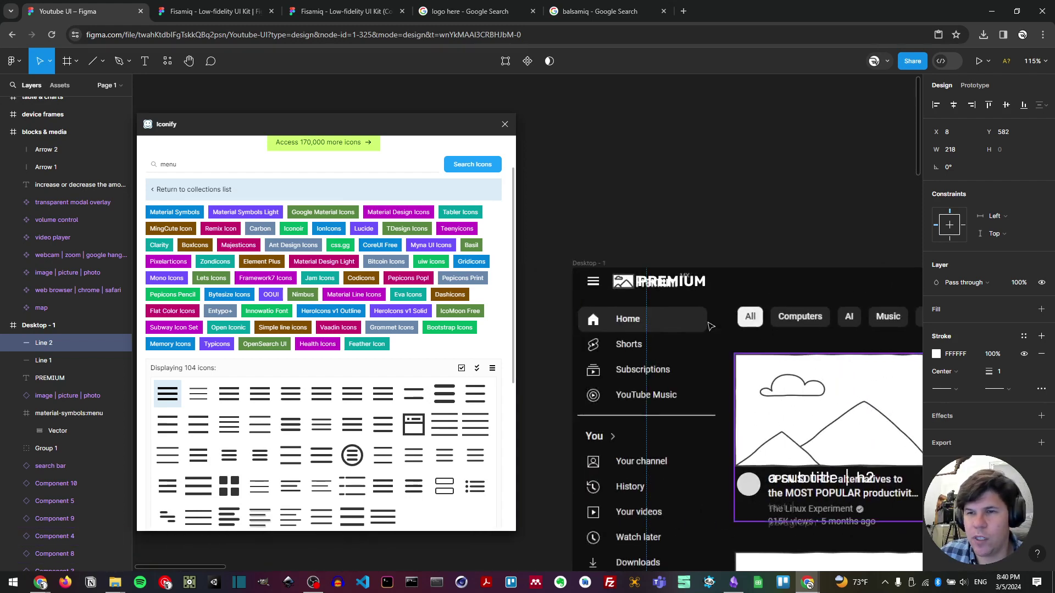
scroll(811, 328, "right", 1)
scroll(714, 351, "left", 2)
scroll(659, 368, "down", 3)
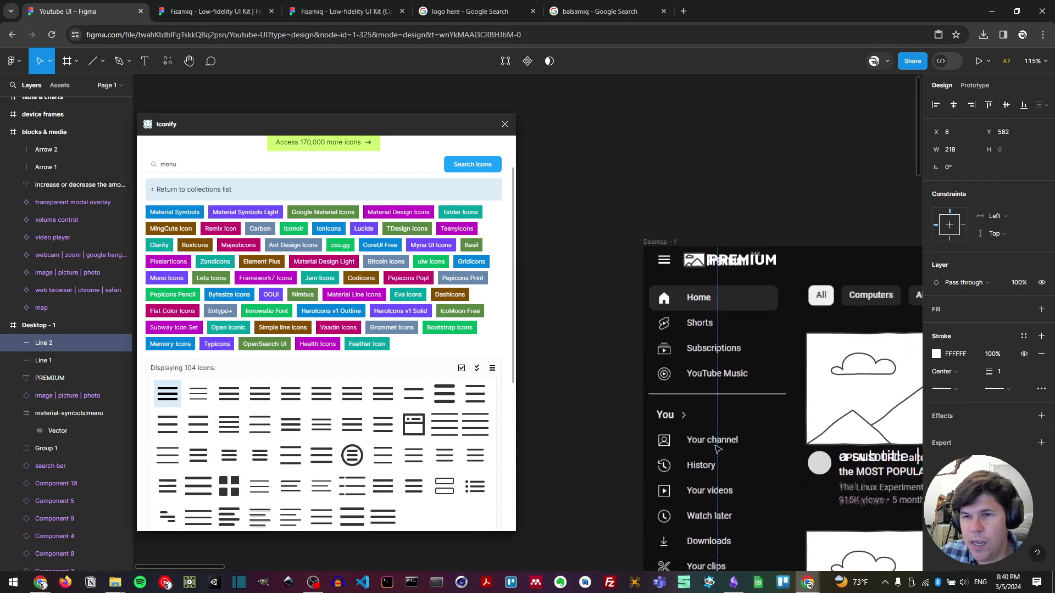
scroll(615, 379, "up", 3, "ctrl")
scroll(607, 357, "up", 1, "ctrl")
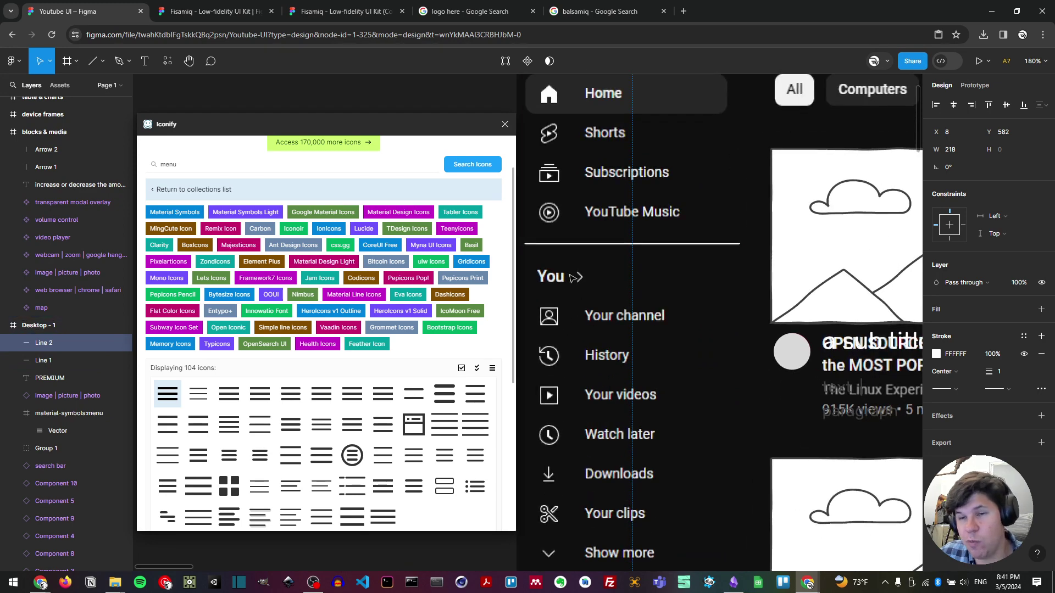
key("t")
left_click(598, 317)
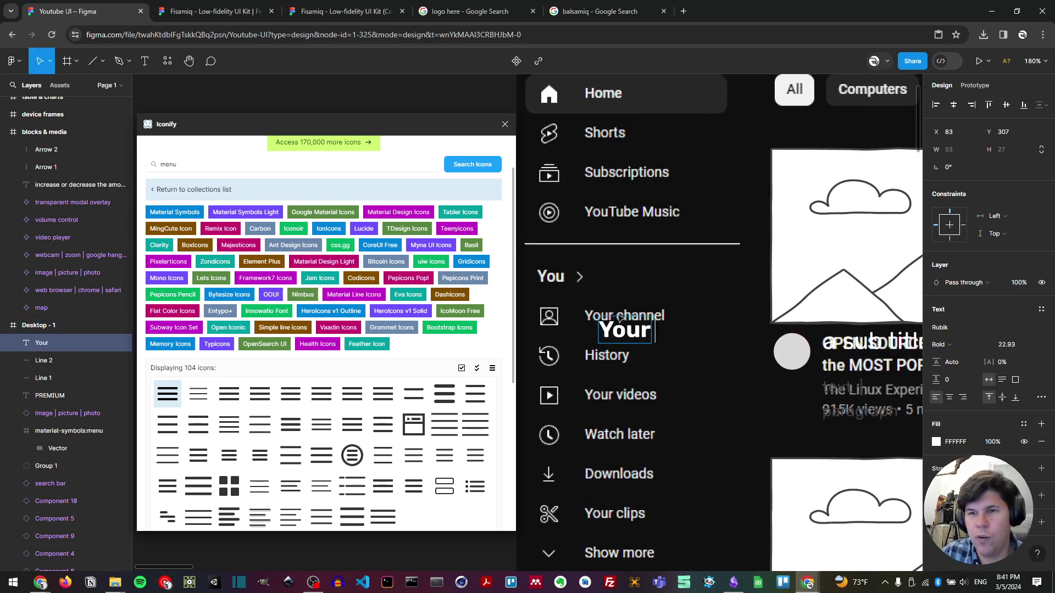
type("Your Channel")
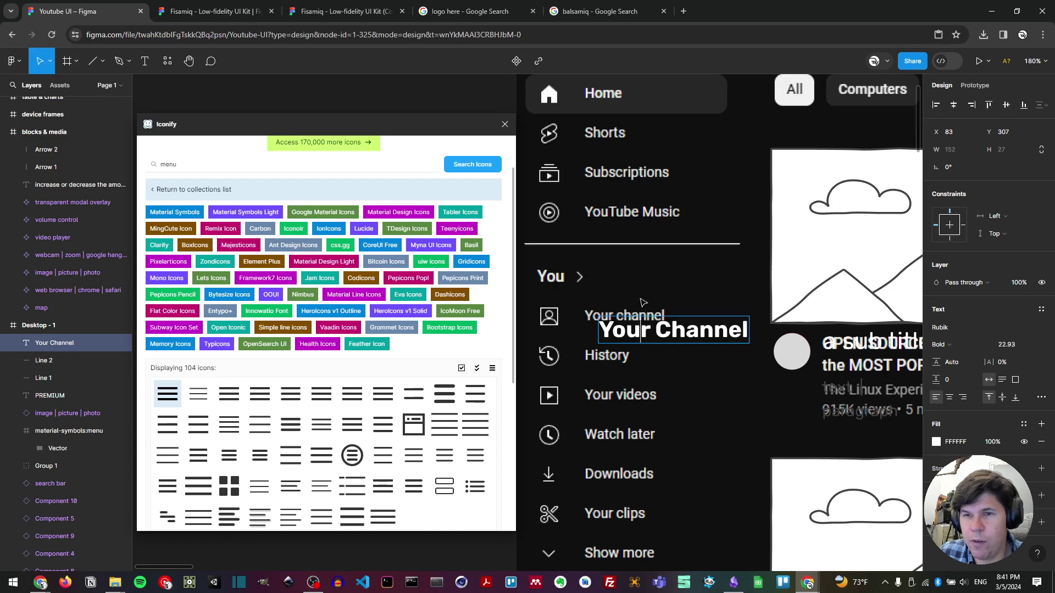
key("Escape")
left_click_drag(630, 336, 623, 328)
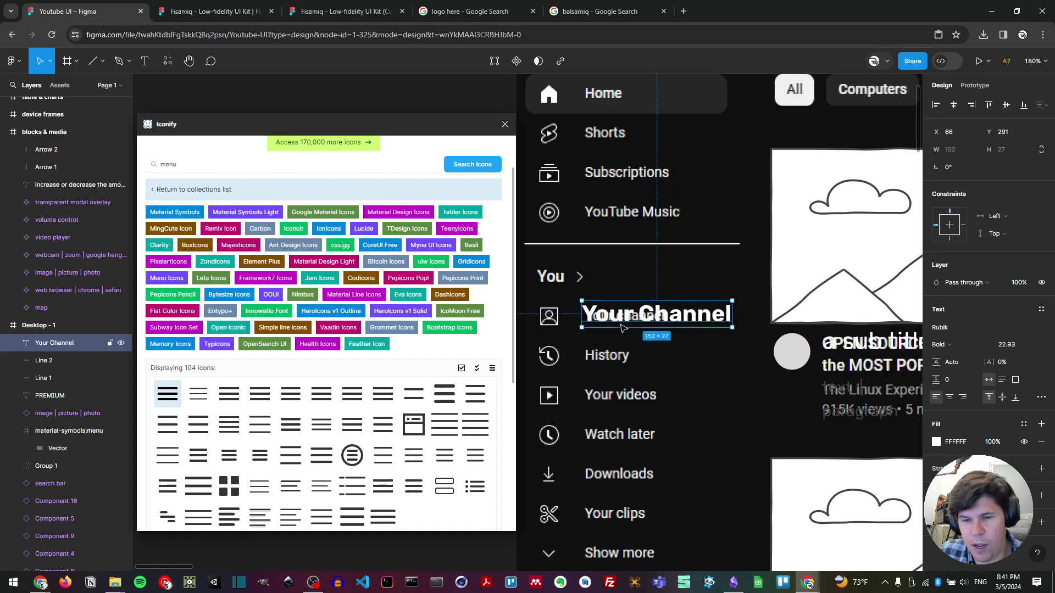
key("k")
left_click_drag(734, 297, 660, 358)
- Duplicate the label down the You rows, over Watch later, Downloads and Show more
key("ctrl+d")
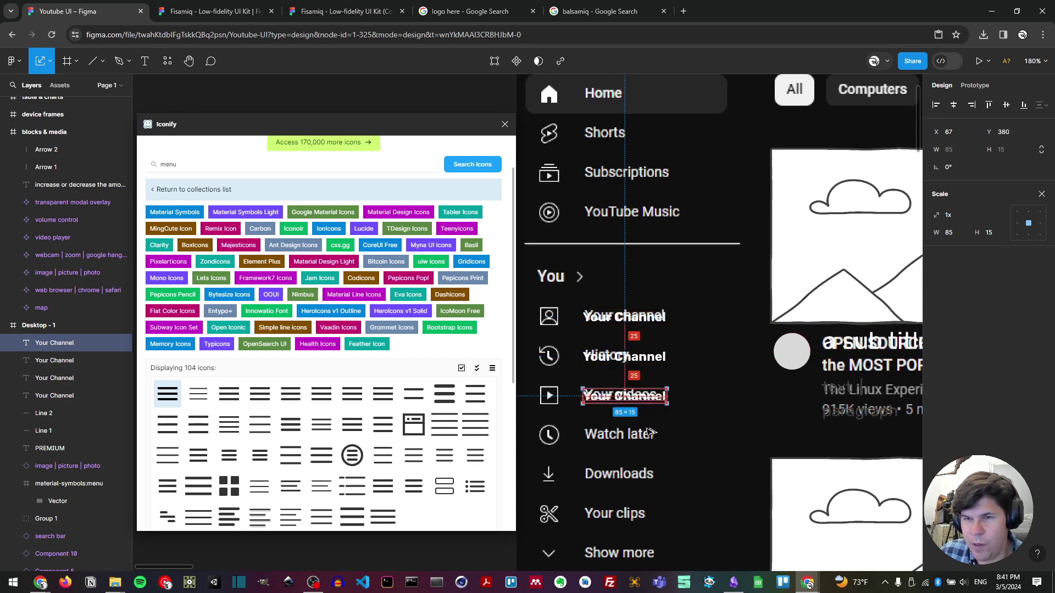
key("ctrl+d")
left_click_drag(648, 441, 642, 480)
scroll(642, 480, "down", 2)
key("ctrl+d")
left_click_drag(644, 427, 651, 469)
key("ctrl+d")
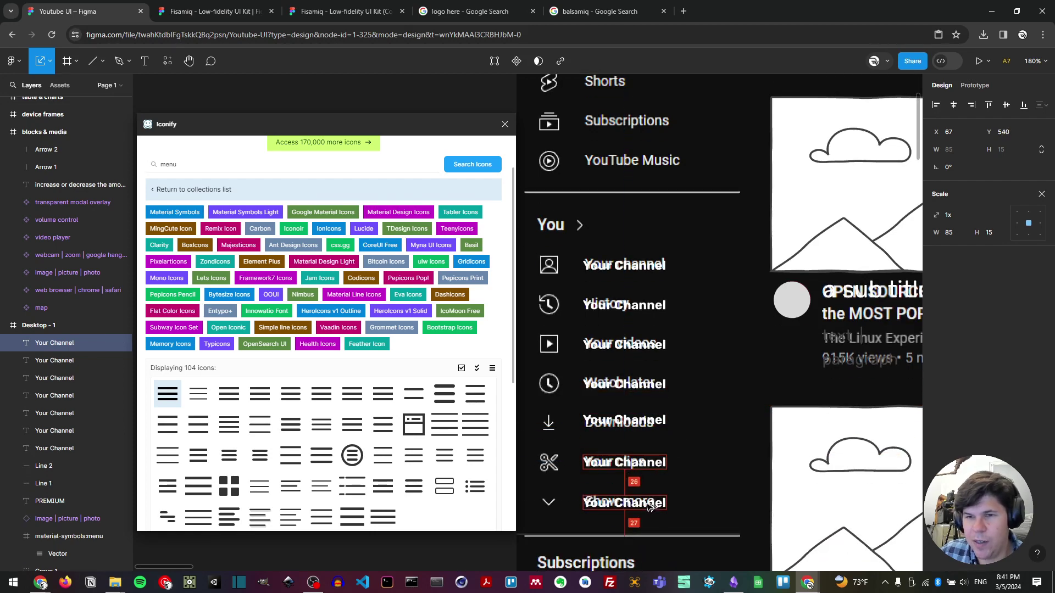
scroll(575, 262, "down", 5)
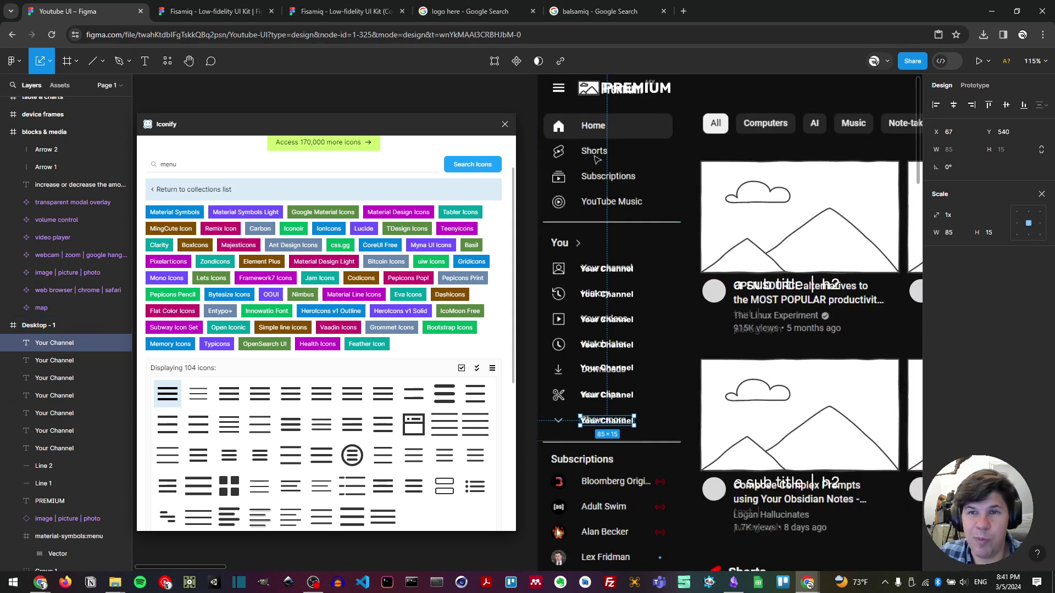
- Draw a 27×27 grey circle over the Your channel icon with the Ellipse tool
left_click(103, 61)
left_click(77, 126)
scroll(583, 153, "up", 3)
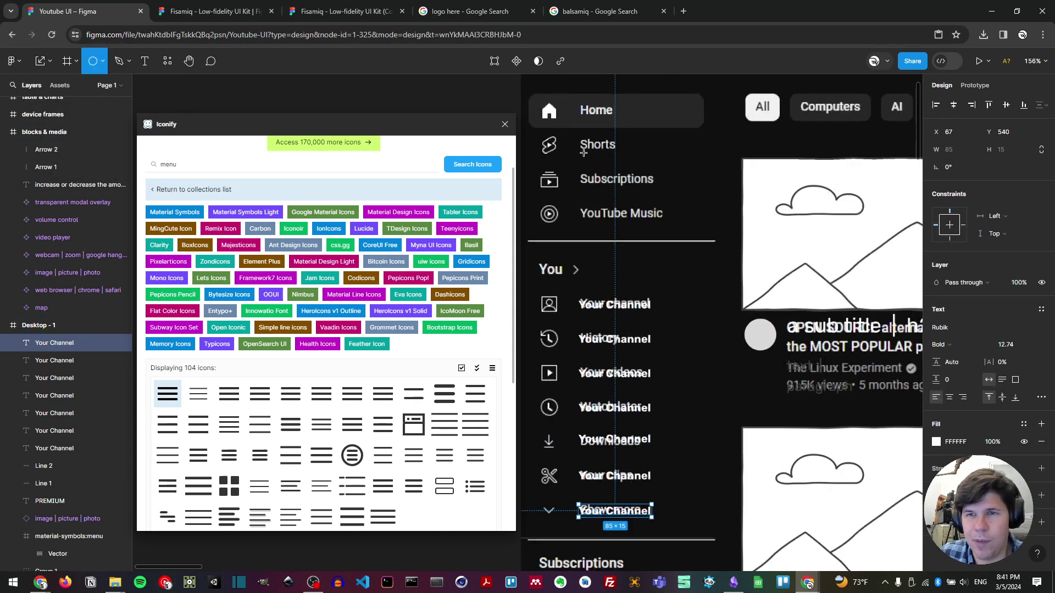
scroll(583, 153, "up", 3)
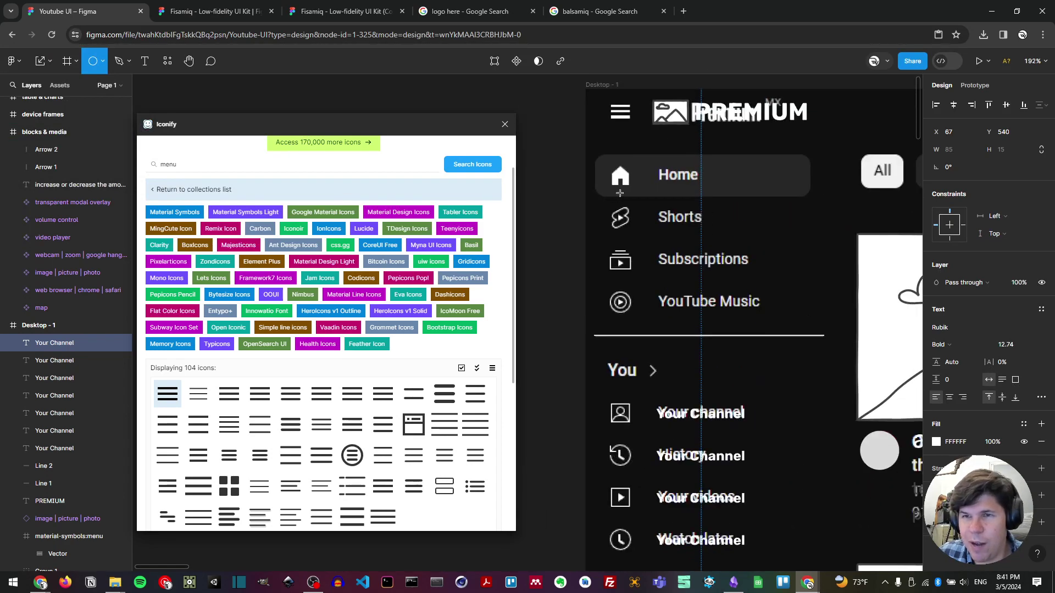
scroll(637, 396, "down", 2)
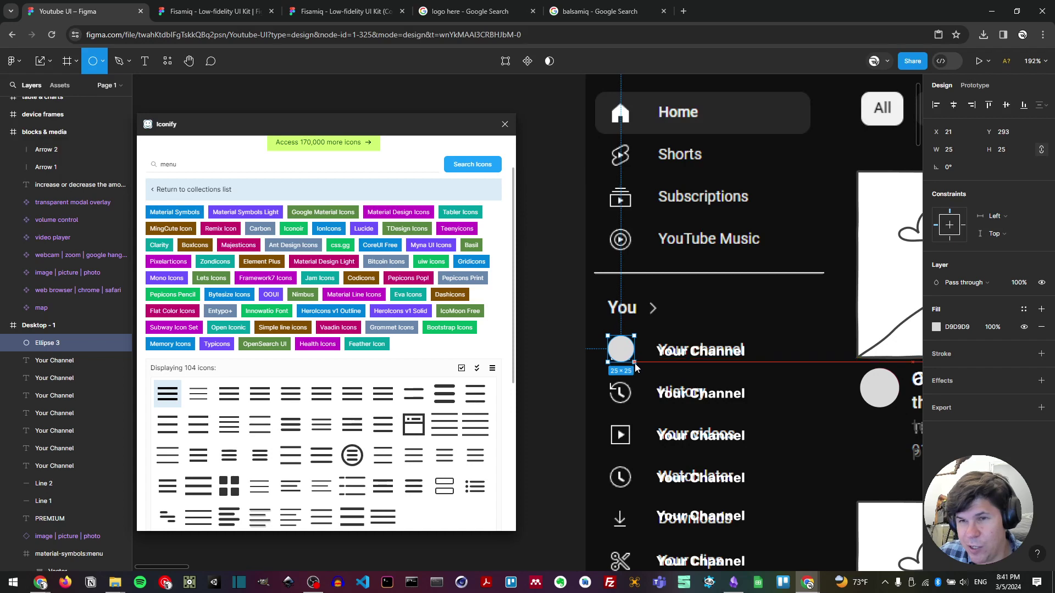
left_click_drag(636, 368, 637, 367)
- Copy the circle down onto each You row, from History through the Show more chevron
scroll(622, 353, "up", 5)
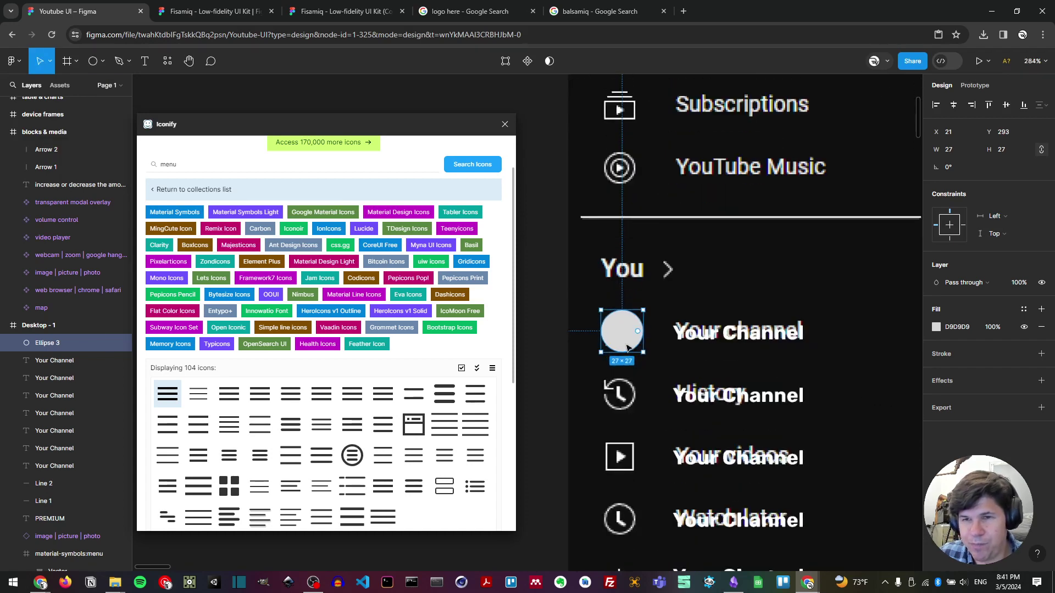
left_click_drag(625, 324, 632, 400, "alt")
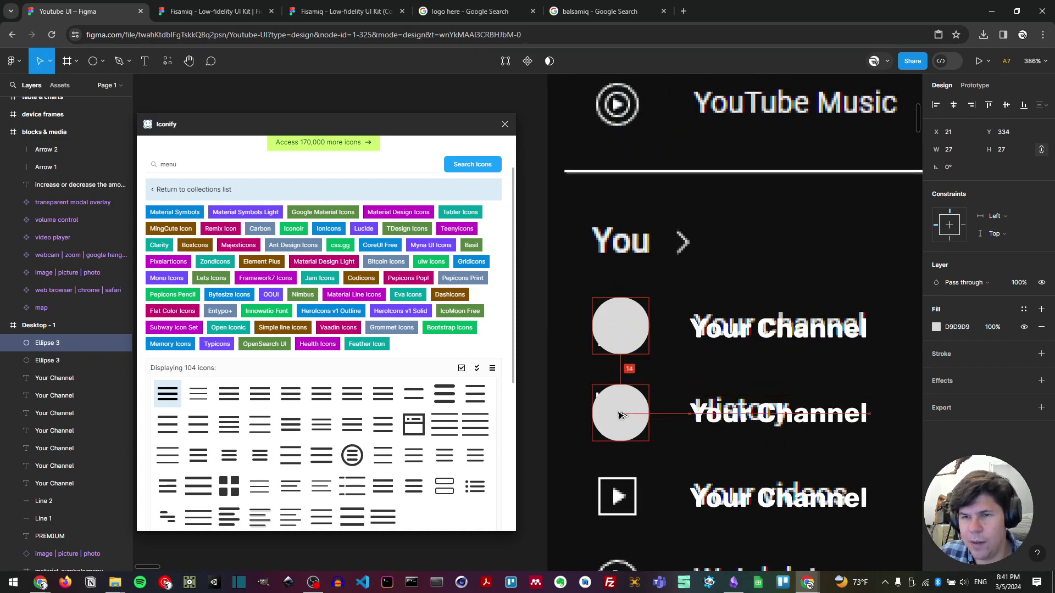
scroll(632, 400, "down", 3)
left_click_drag(624, 330, 624, 471, "alt")
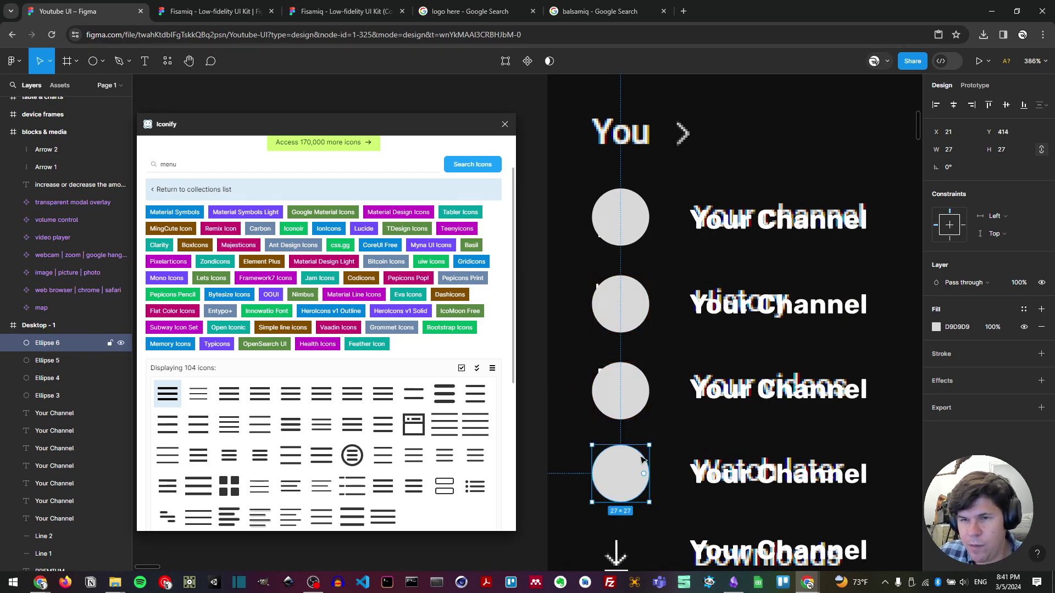
scroll(676, 383, "down", 4)
left_click_drag(624, 322, 624, 407, "alt")
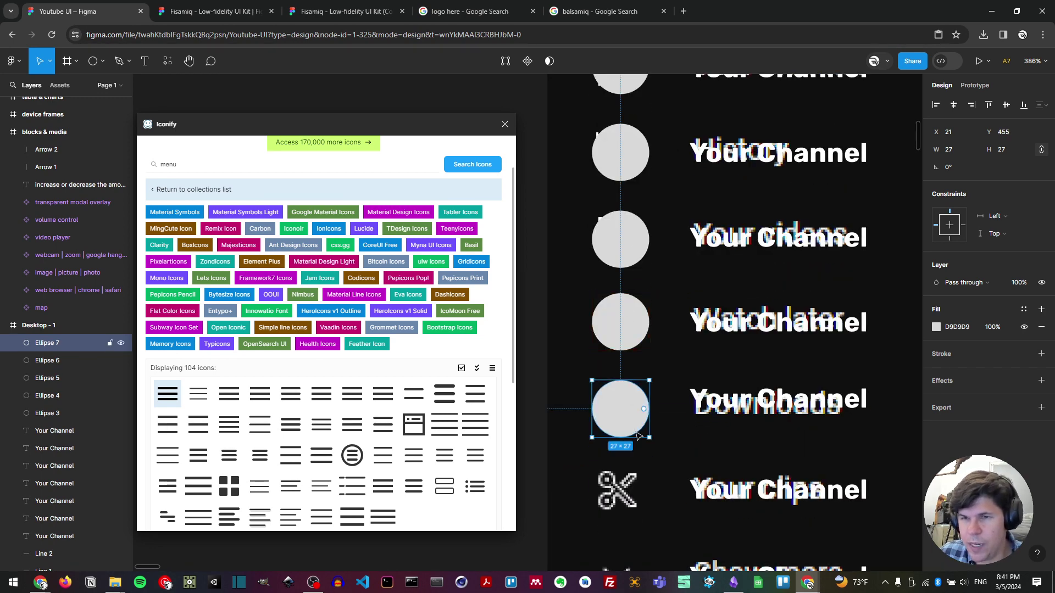
scroll(624, 406, "down", 3)
left_click_drag(625, 320, 624, 400, "alt")
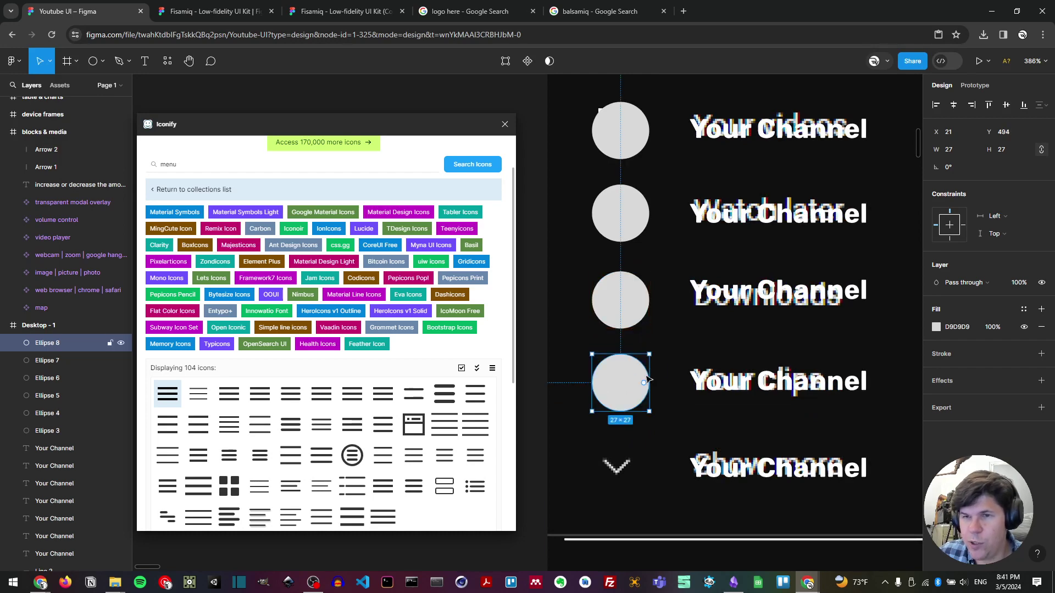
scroll(611, 291, "down", 3)
left_click_drag(626, 296, 624, 382, "alt")
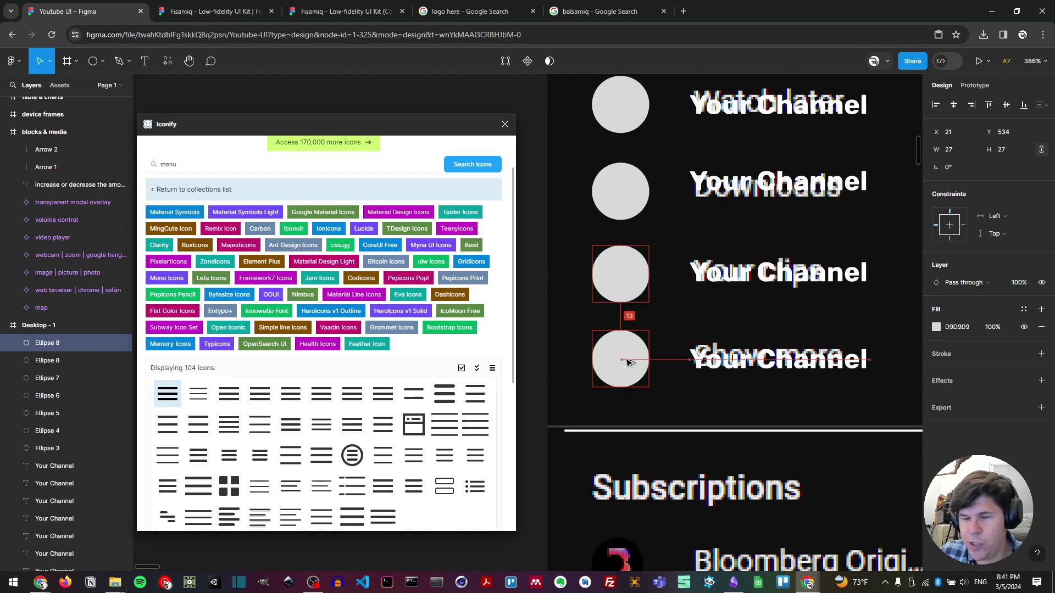
scroll(667, 341, "down", 5)
scroll(670, 341, "down", 2)
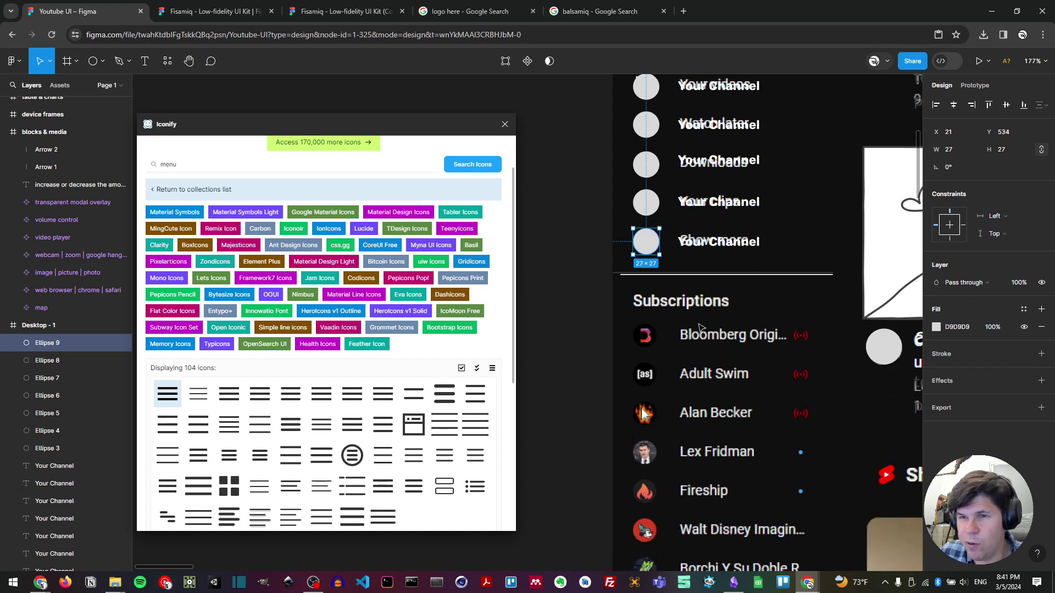
- Copy the bottom circles and Your Channel labels onto the Subscriptions list
left_click(710, 242, "shift")
left_click(647, 202, "shift")
left_click(706, 202, "shift")
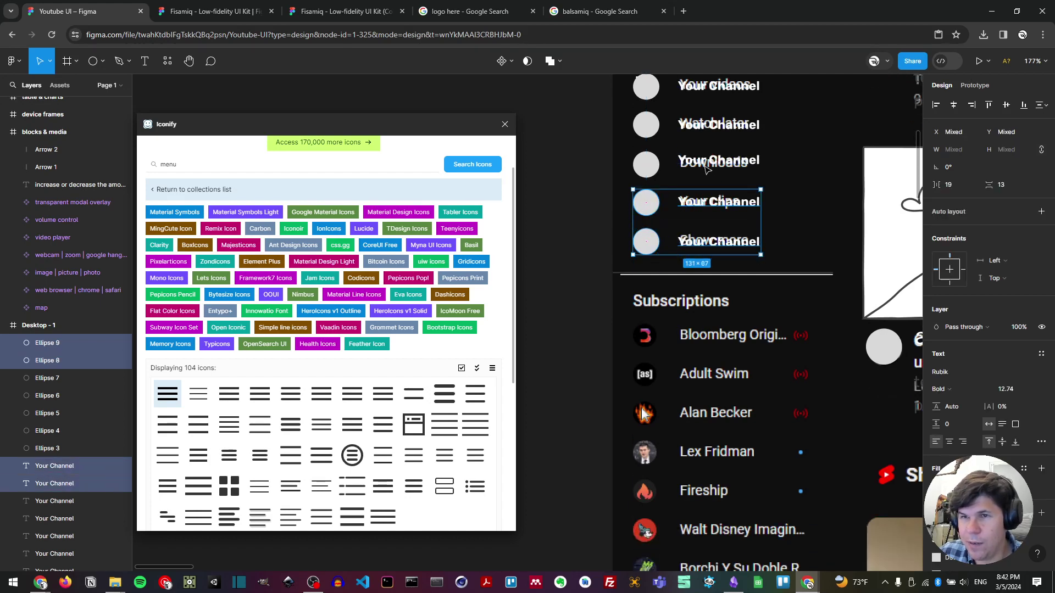
left_click(681, 161, "shift")
left_click(649, 161, "shift")
left_click(641, 127, "shift")
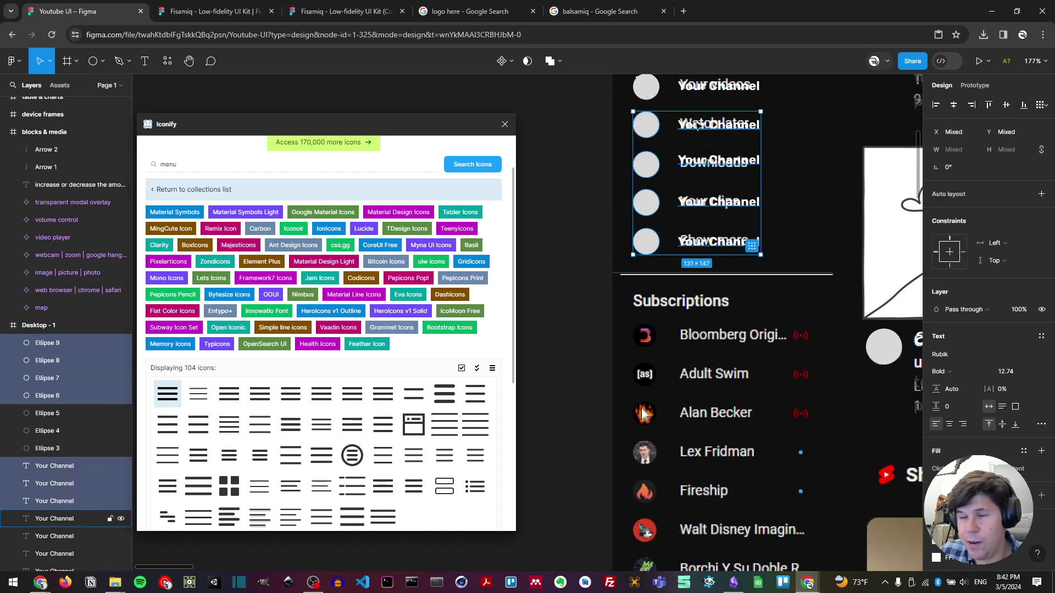
left_click_drag(696, 125, 739, 370)
scroll(712, 336, "down", 3)
key("Escape")
- Duplicate one circle-and-label pair onto the last two subscription rows
left_click(646, 328)
left_click(729, 329, "shift")
key("ctrl+d")
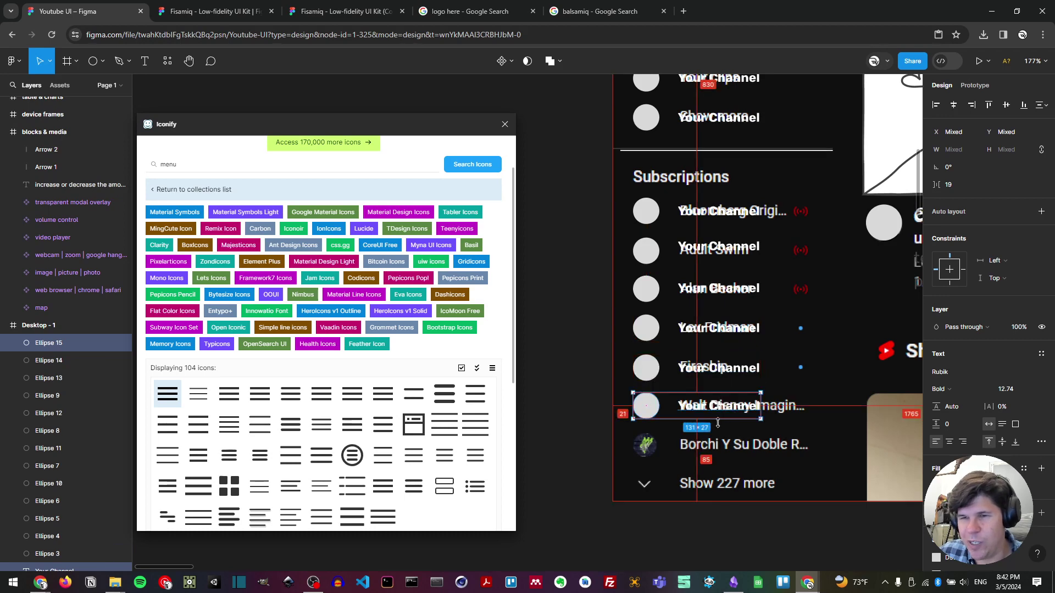
key("ctrl+d")
key("ctrl+d")
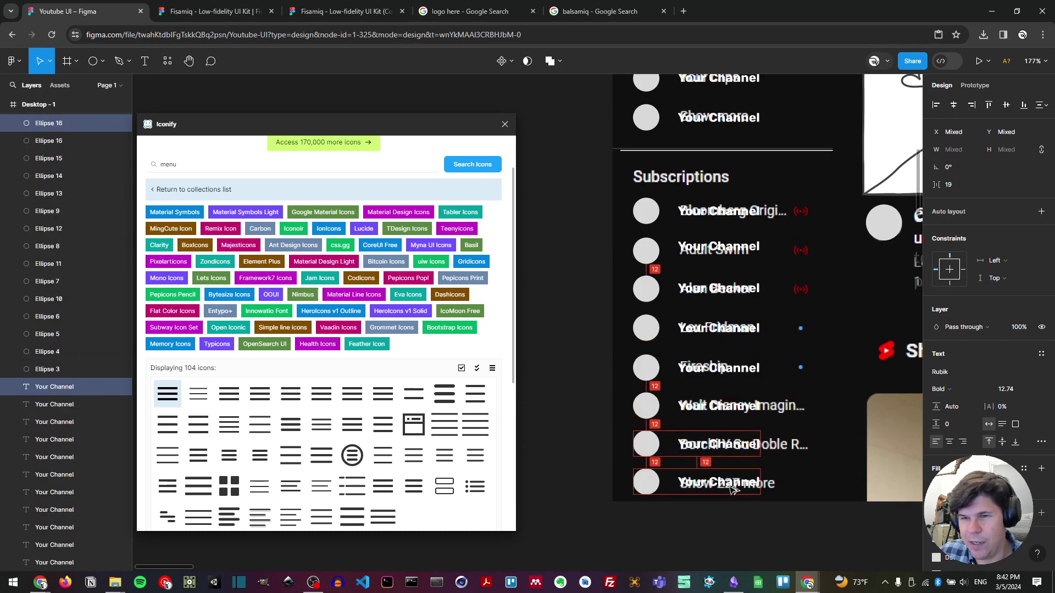
left_click(847, 288)
scroll(856, 283, "down", 2)
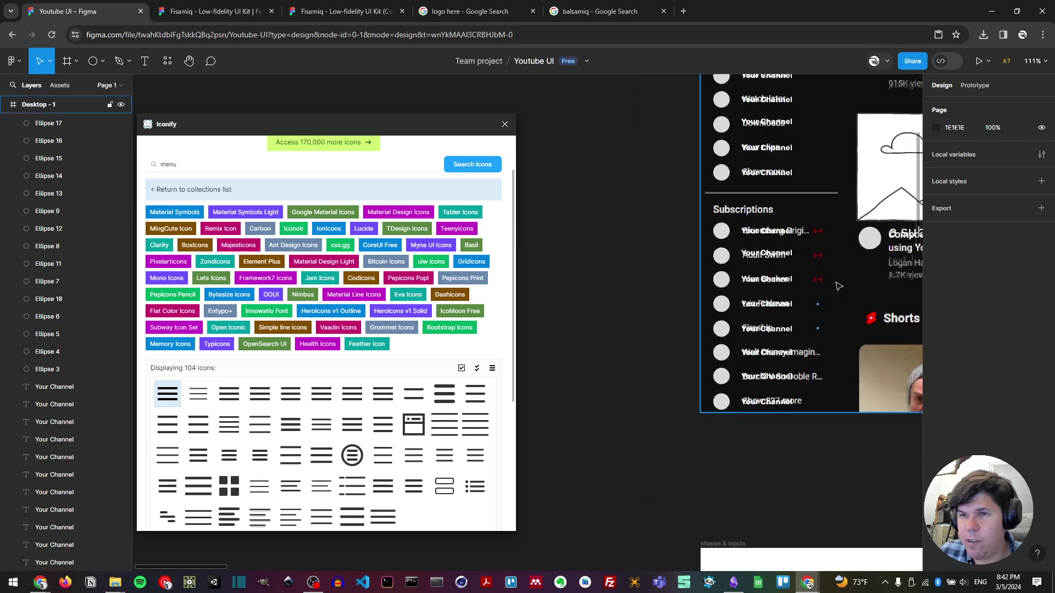
scroll(714, 292, "down", 3)
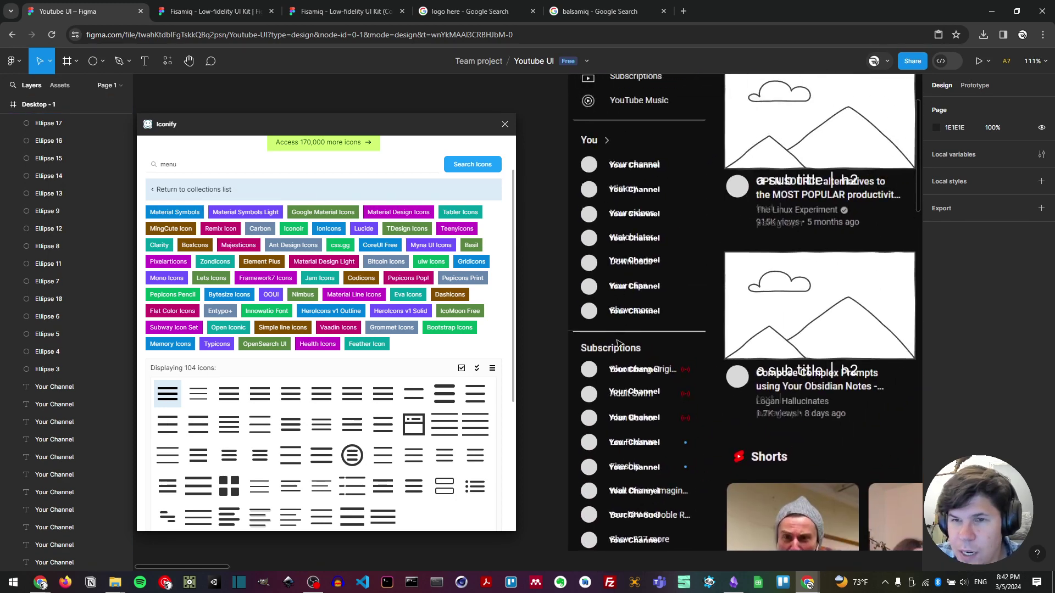
- Move a Your Channel label onto the Subscriptions heading and edit its text
left_click(639, 379)
left_click_drag(640, 375, 615, 434)
scroll(618, 362, "up", 3)
scroll(615, 434, "up", 5)
double_click(611, 413)
type("SU")
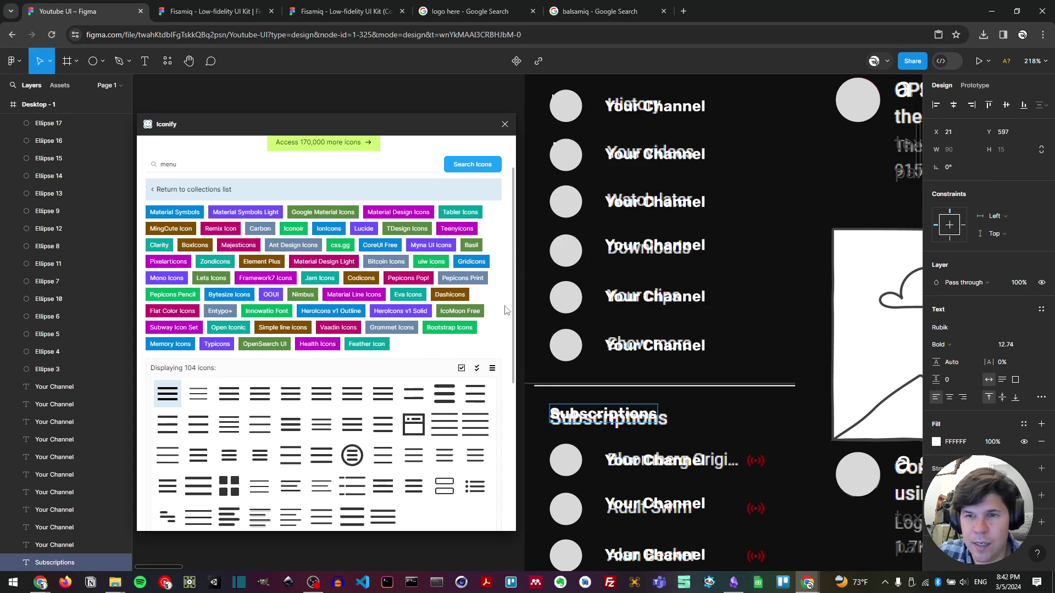
key("Escape")
- Scale the heading up 1.27x, move it under YouTube Music and rename it 'You'
key("k")
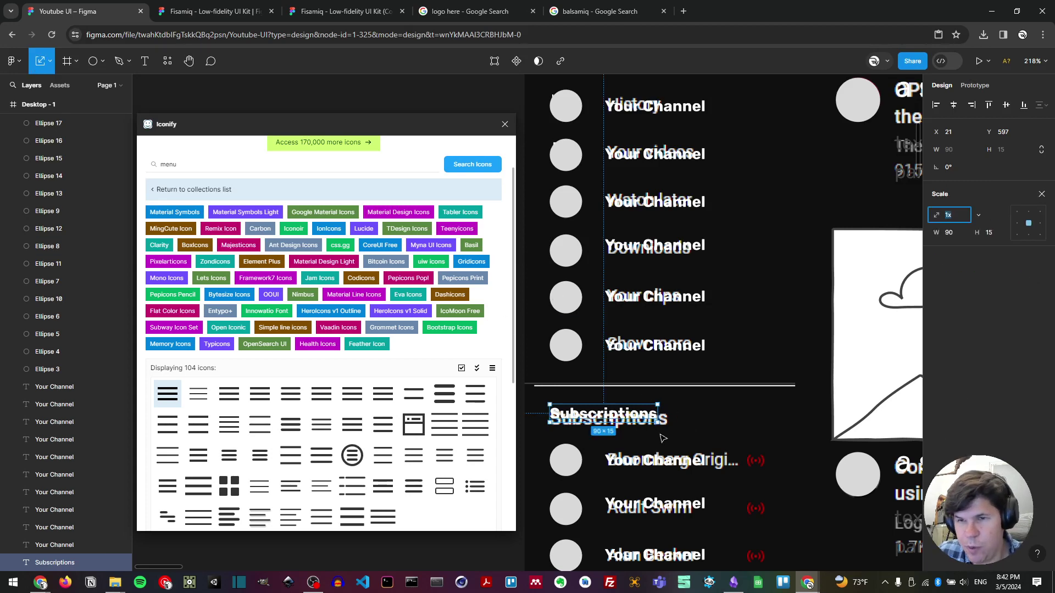
left_click_drag(663, 426, 665, 429)
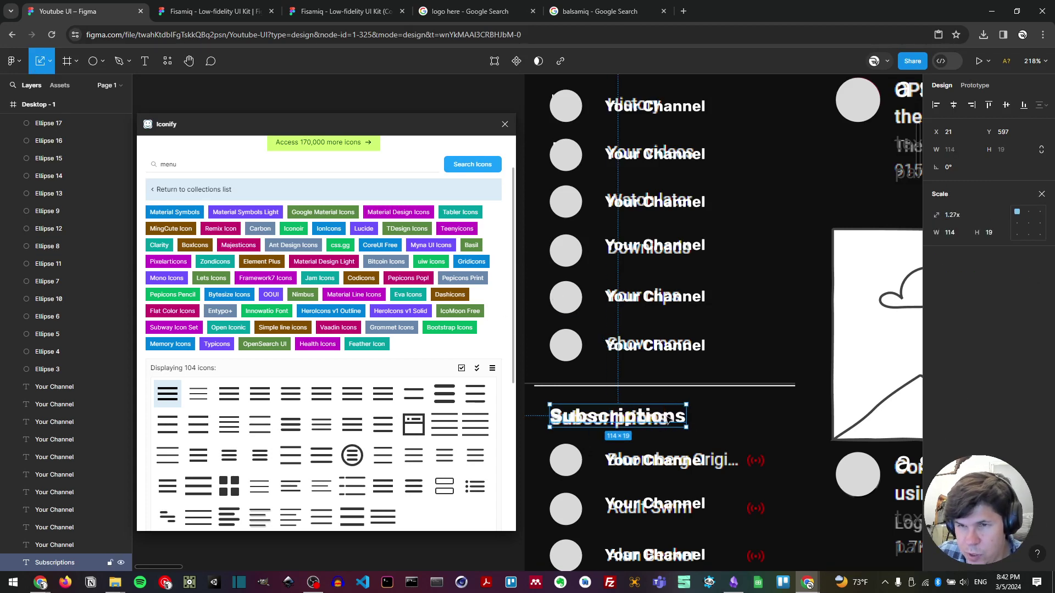
scroll(685, 393, "down", 3)
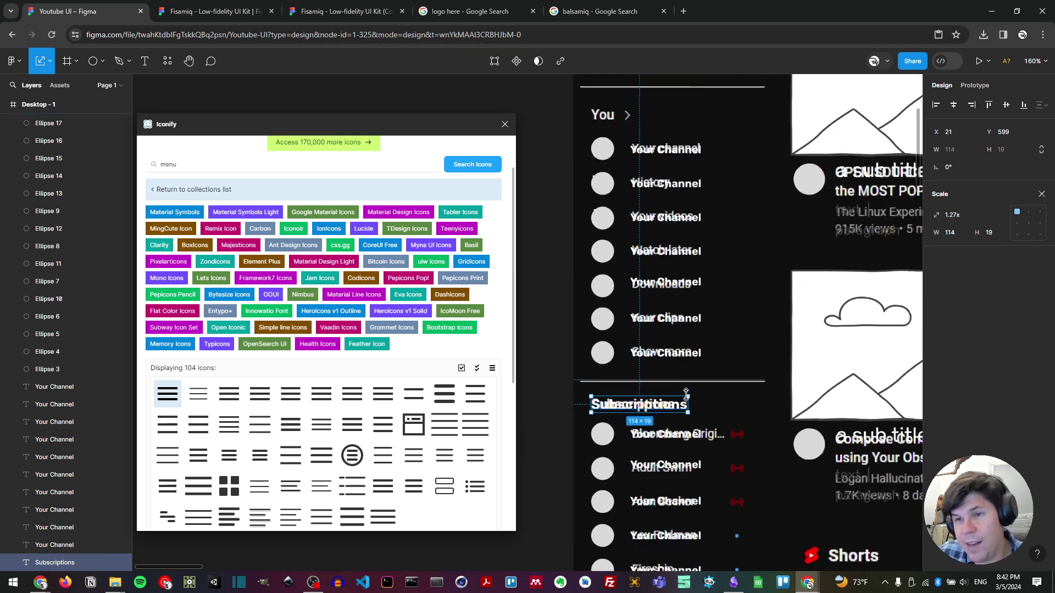
scroll(686, 393, "down", 2)
left_click_drag(650, 402, 628, 190)
scroll(635, 174, "up", 1)
scroll(635, 175, "up", 5)
type("v")
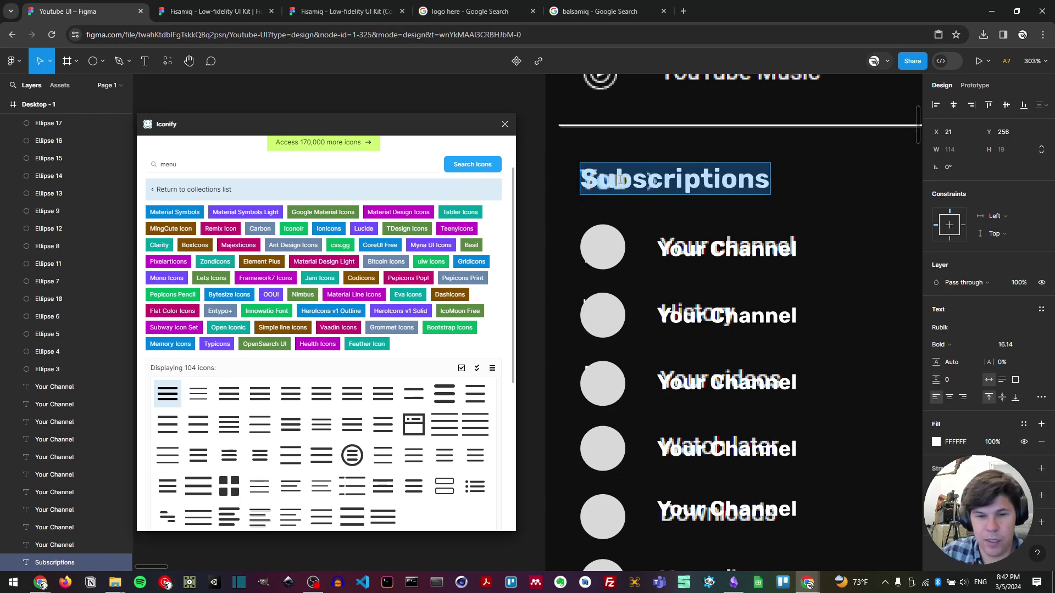
type("You")
key("Escape")
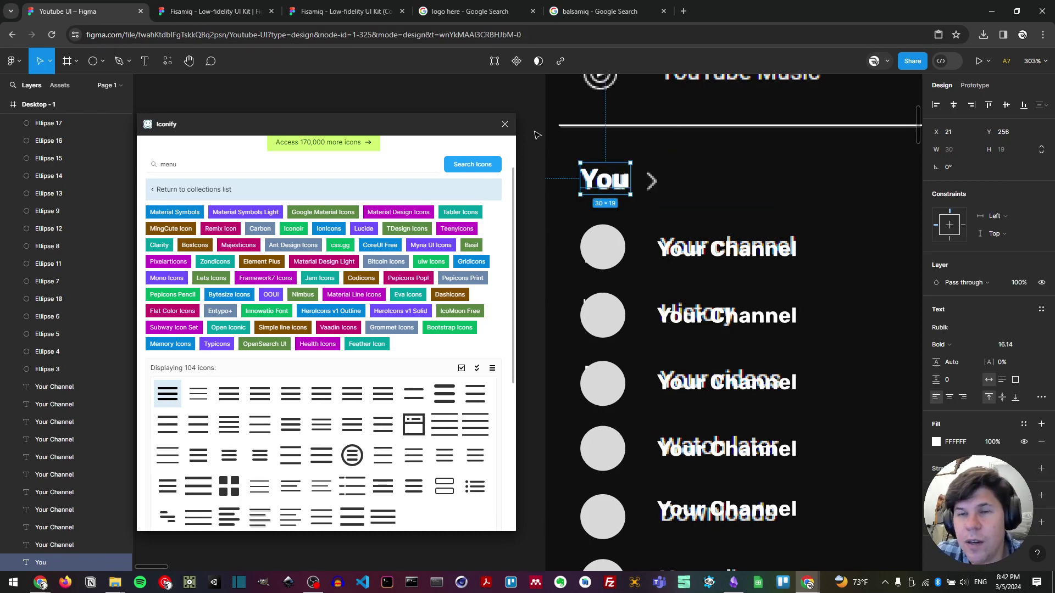
- Copy a circle-and-Your Channel pair onto the YouTube Music and Home rows
scroll(626, 144, "down", 1)
scroll(626, 144, "up", 3)
scroll(626, 144, "right", 1)
scroll(657, 222, "down", 1)
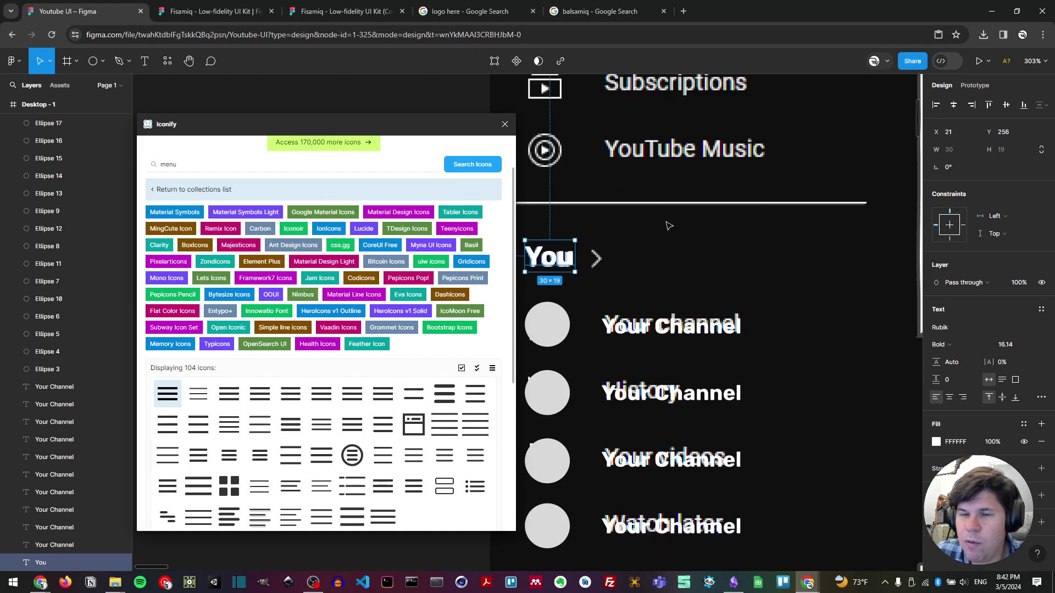
left_click(702, 326)
left_click(555, 328, "shift")
scroll(590, 287, "down", 5)
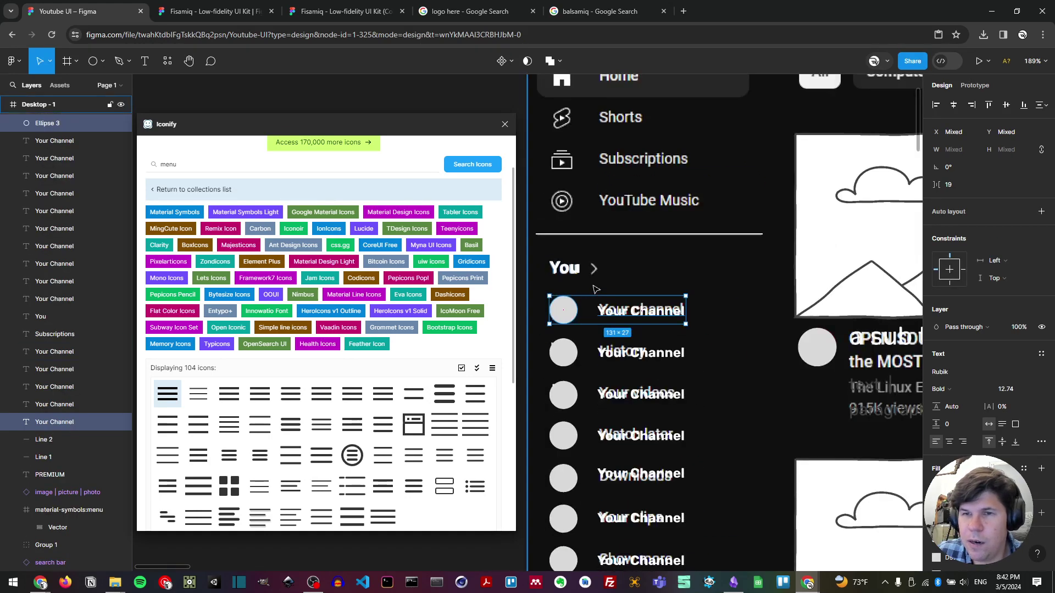
left_click_drag(649, 315, 640, 125, "alt")
scroll(640, 149, "up", 3)
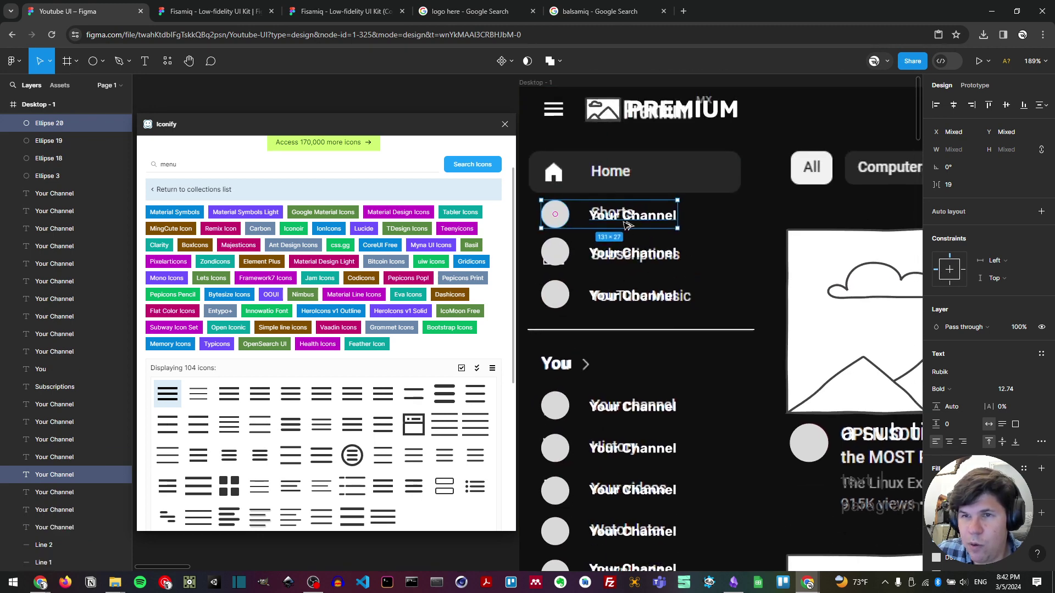
left_click_drag(632, 214, 631, 171, "alt")
scroll(803, 246, "down", 5)
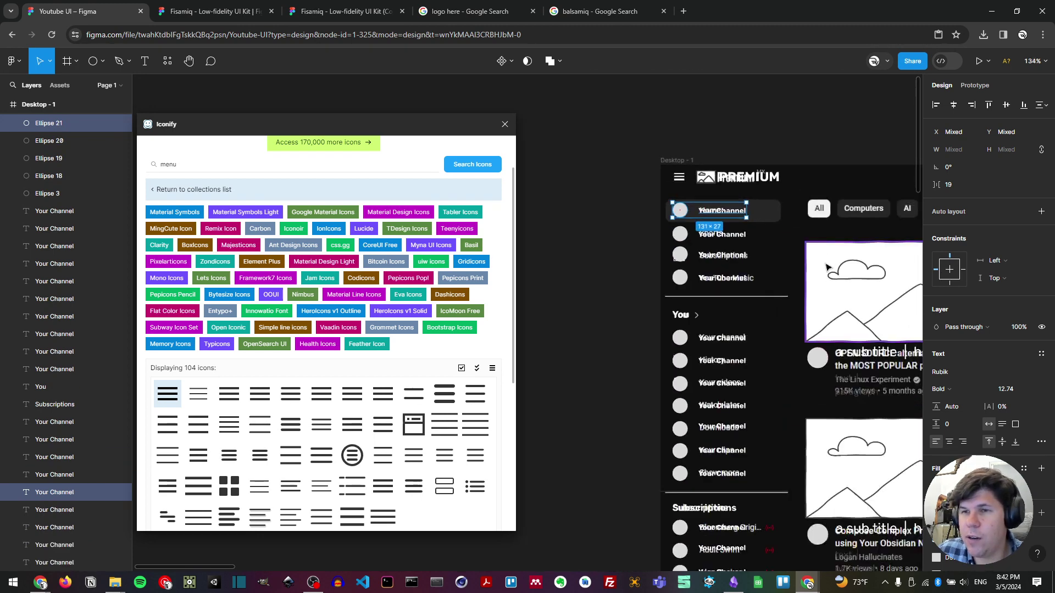
scroll(803, 247, "down", 2)
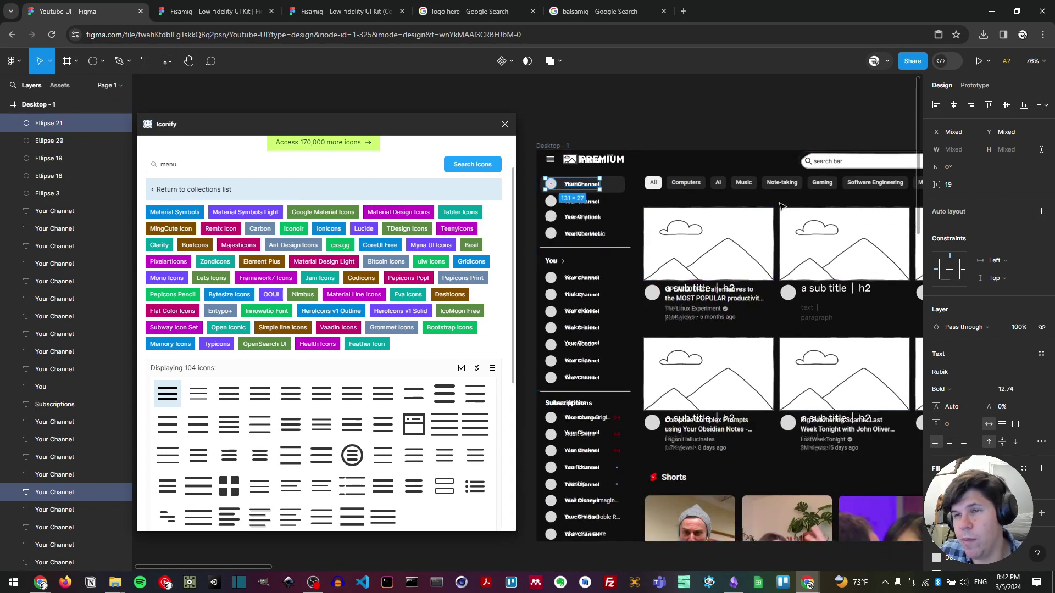
scroll(744, 303, "down", 4)
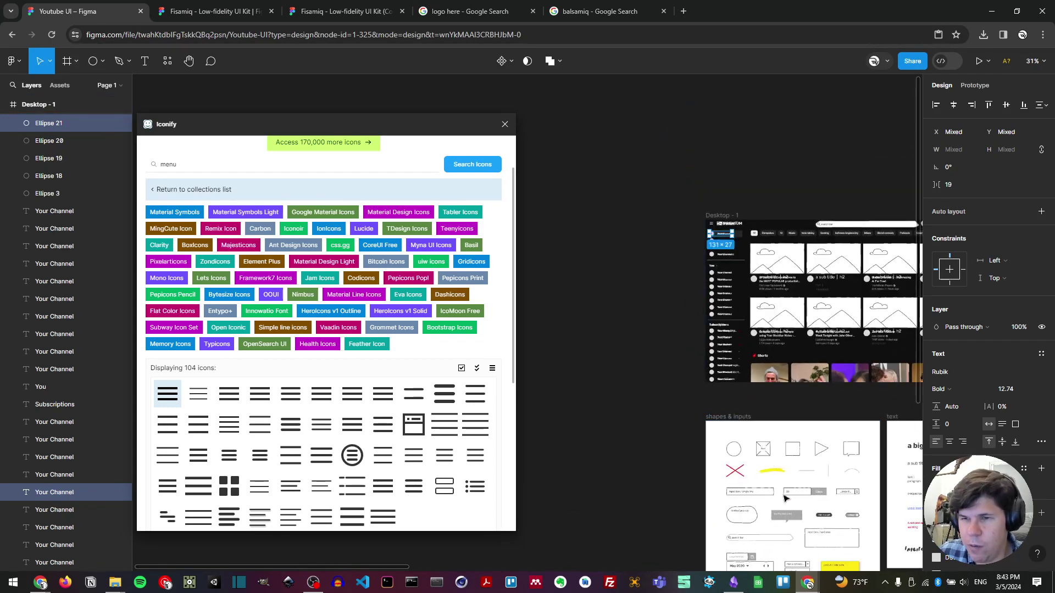
- Paste the kit's vertical scroll bar component into Desktop - 1
scroll(788, 448, "right", 10)
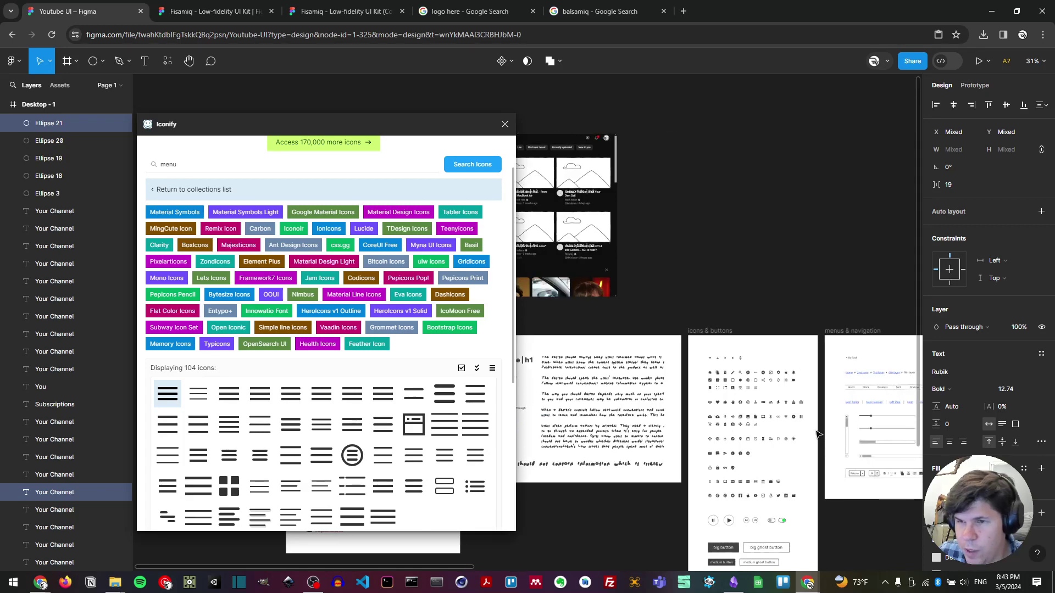
scroll(849, 341, "down", 3)
left_click(852, 267)
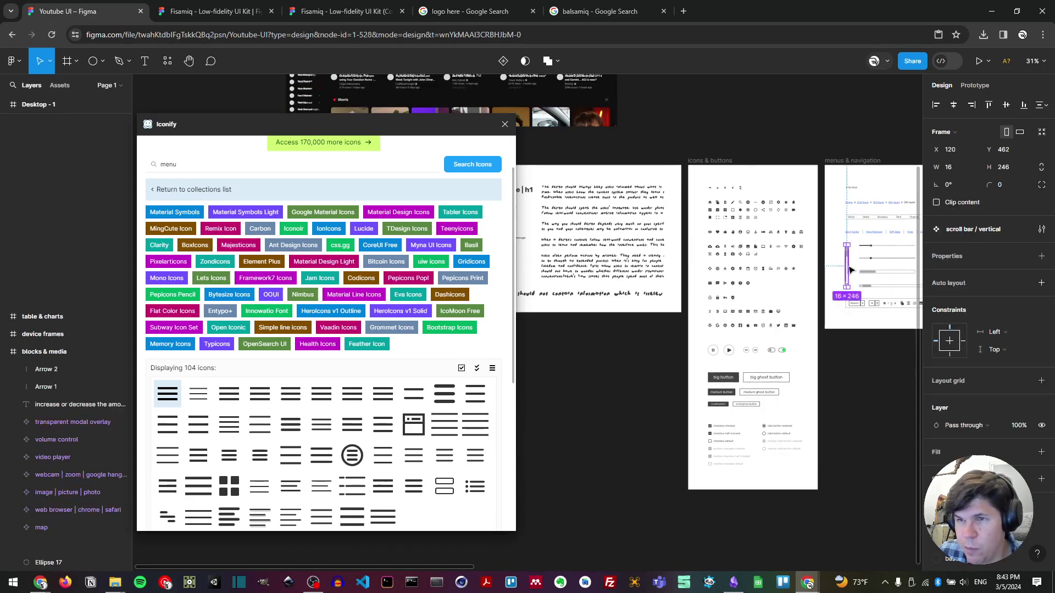
scroll(835, 264, "up", 8)
scroll(583, 335, "up", 8)
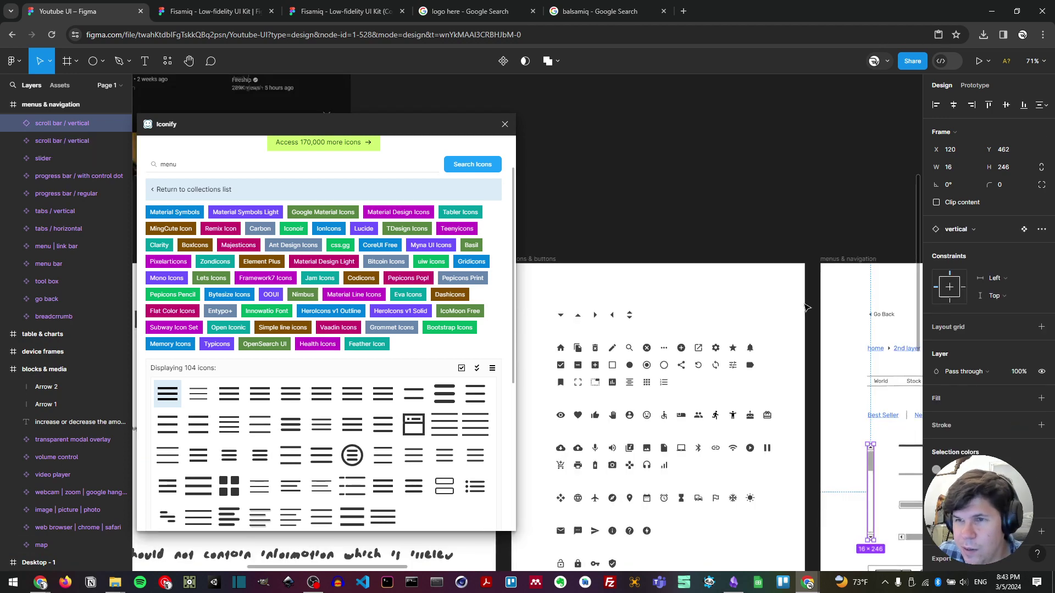
scroll(731, 220, "up", 6)
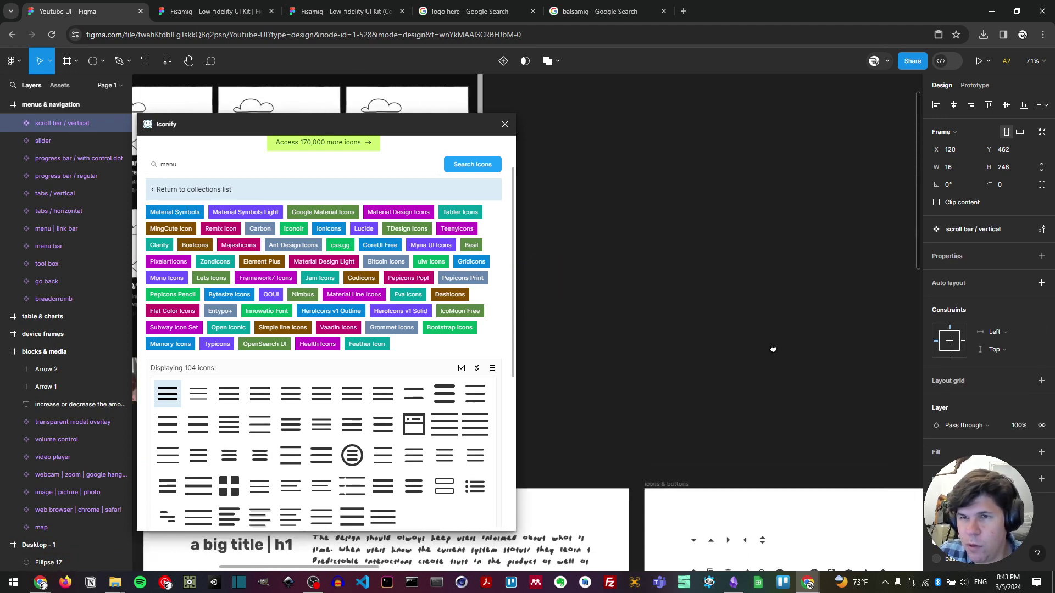
key("ctrl+z")
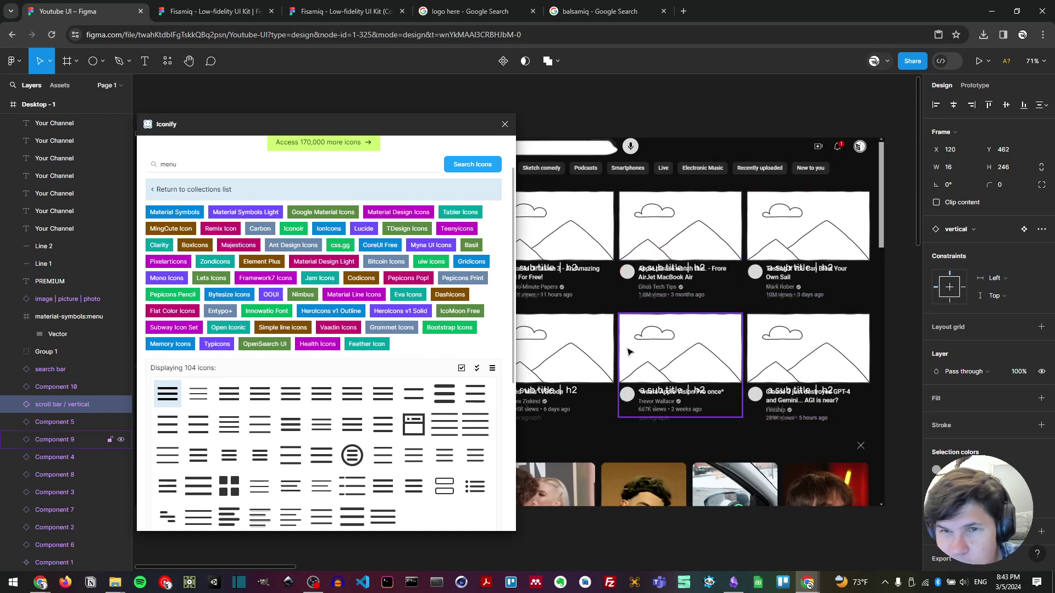
scroll(632, 349, "down", 2)
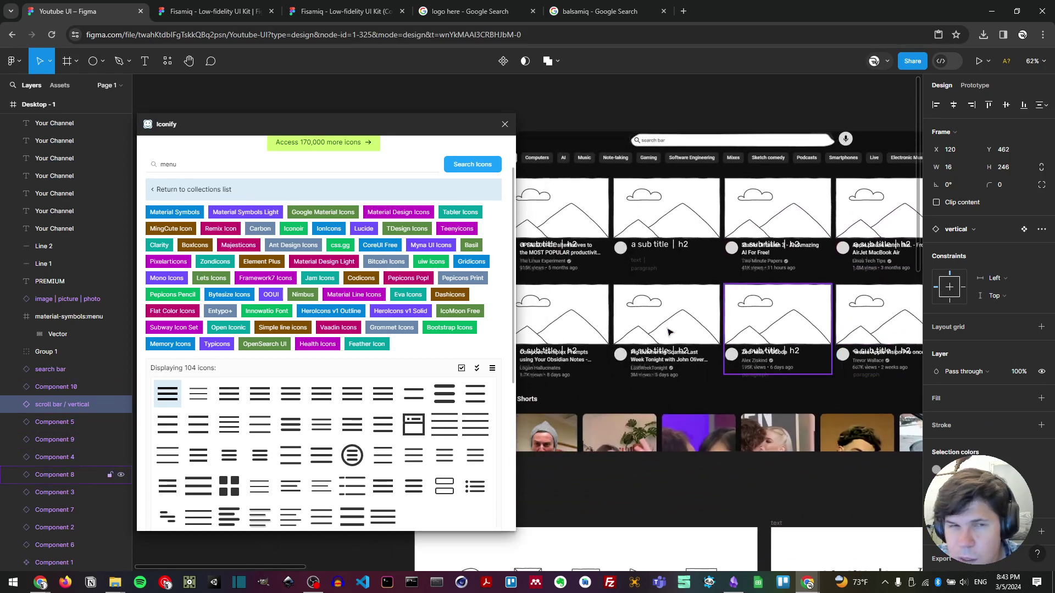
key("shift+1")
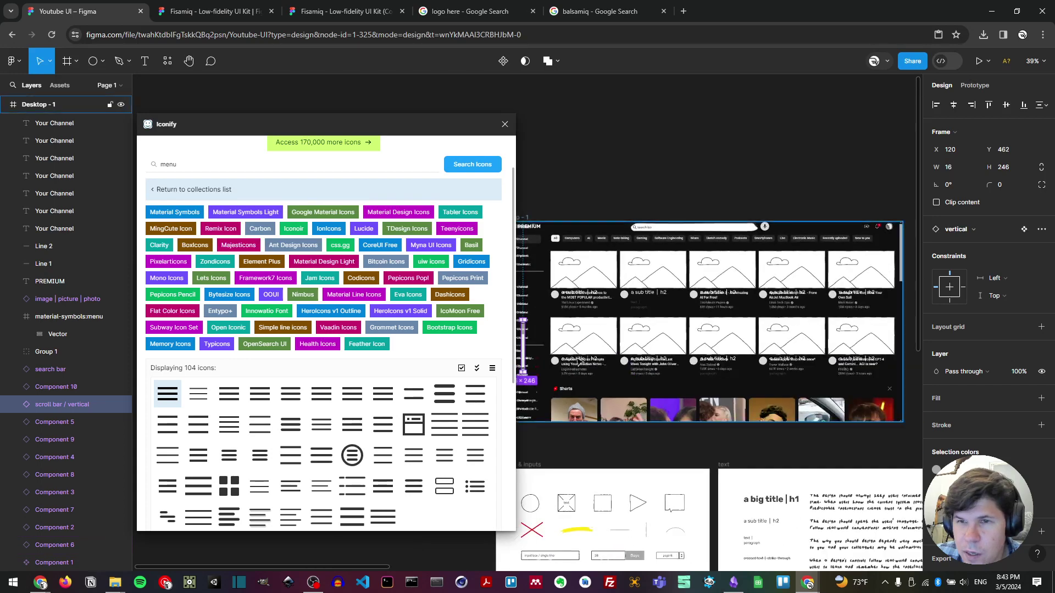
- Wrap the scroll bar in a frame, place it at the right edge, and stretch it to 16×941
right_click(51, 403)
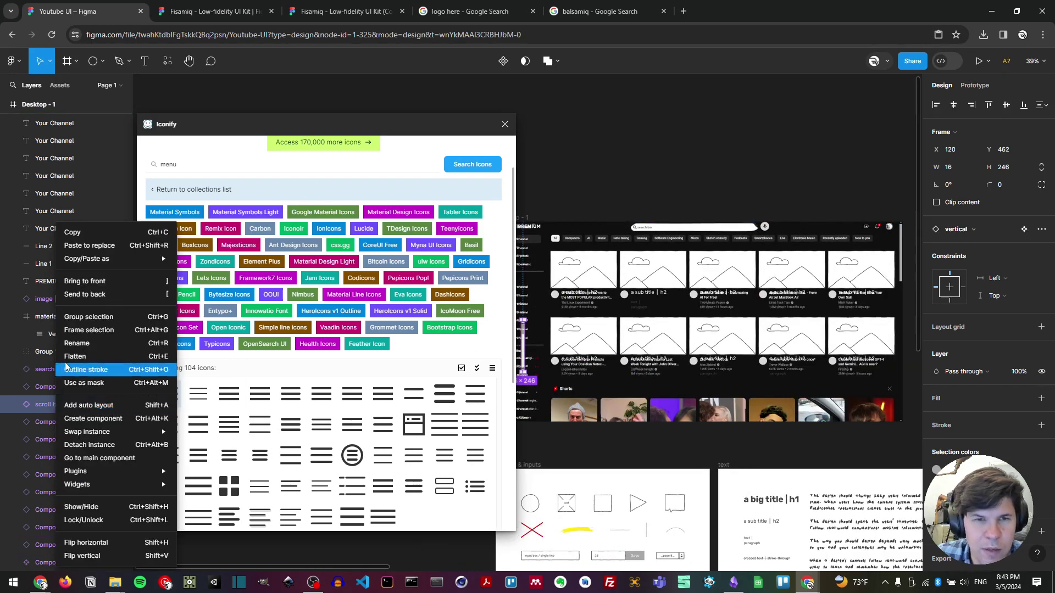
left_click(86, 330)
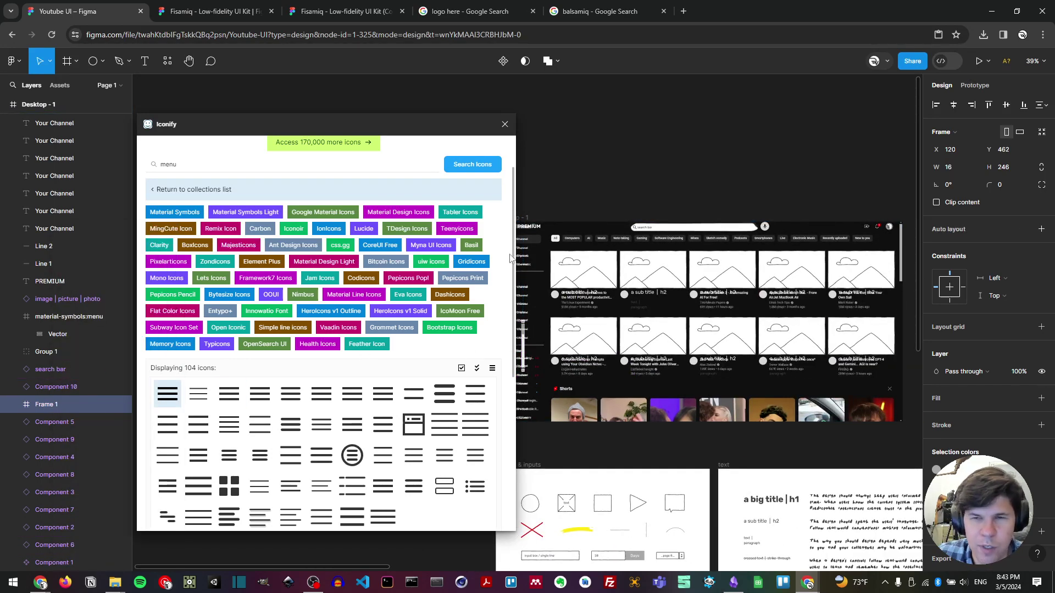
scroll(528, 336, "up", 5)
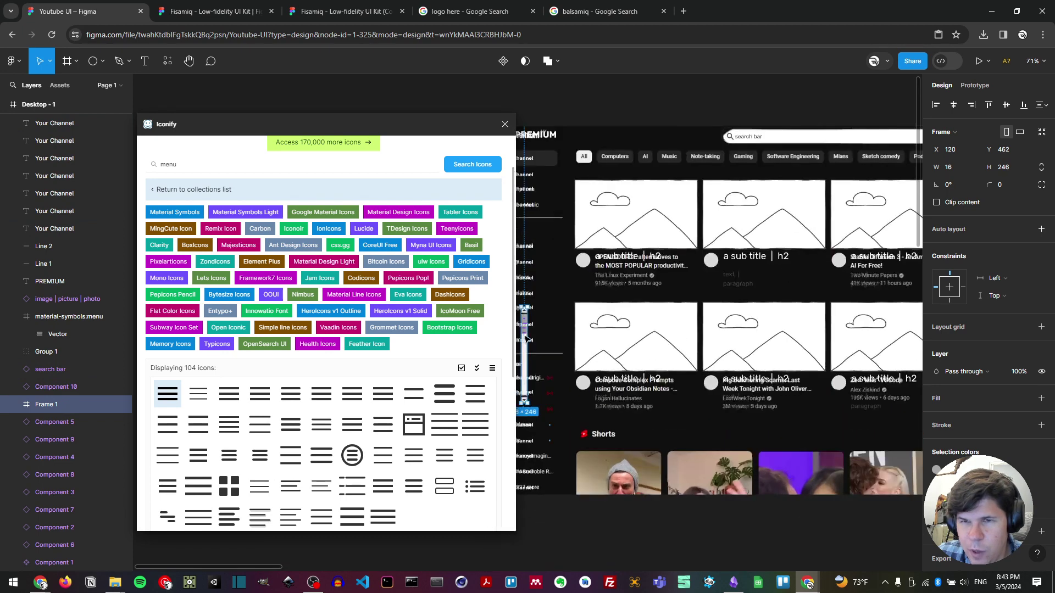
left_click_drag(525, 357, 632, 236)
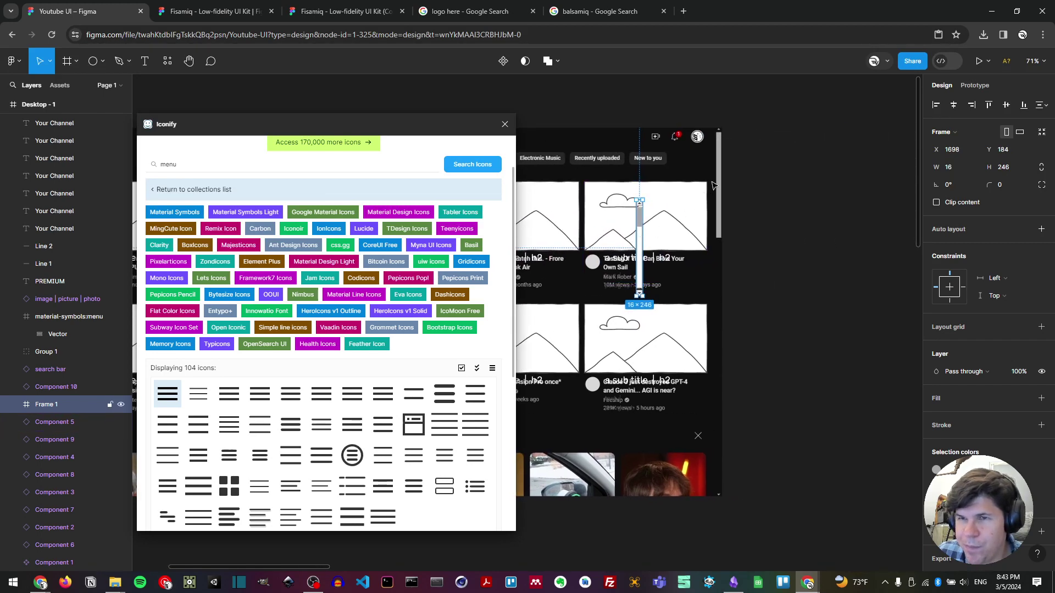
left_click_drag(713, 185, 721, 168)
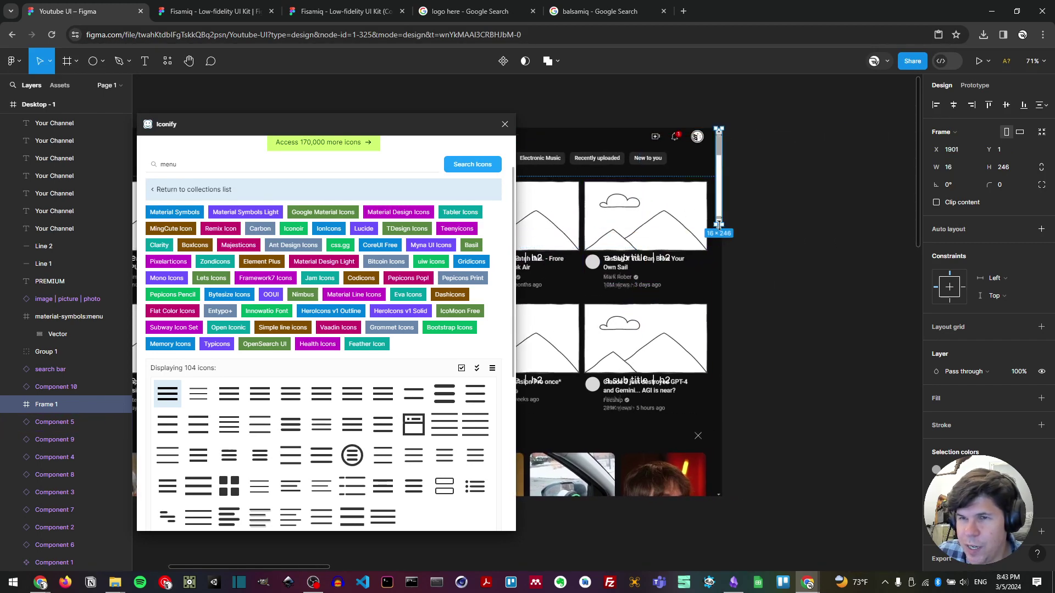
left_click_drag(718, 226, 728, 498)
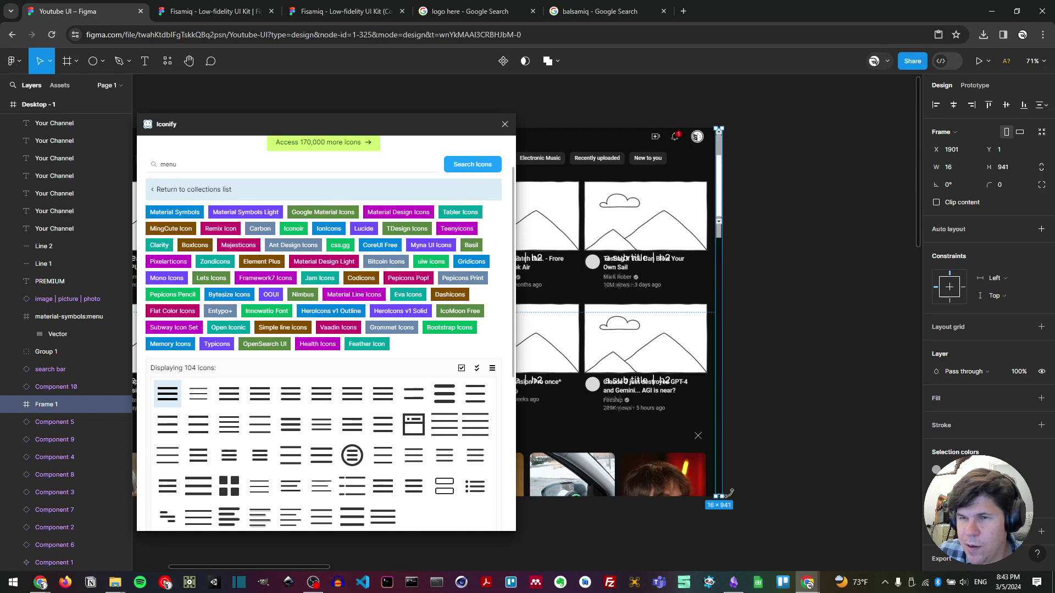
left_click(779, 311)
left_click(718, 230)
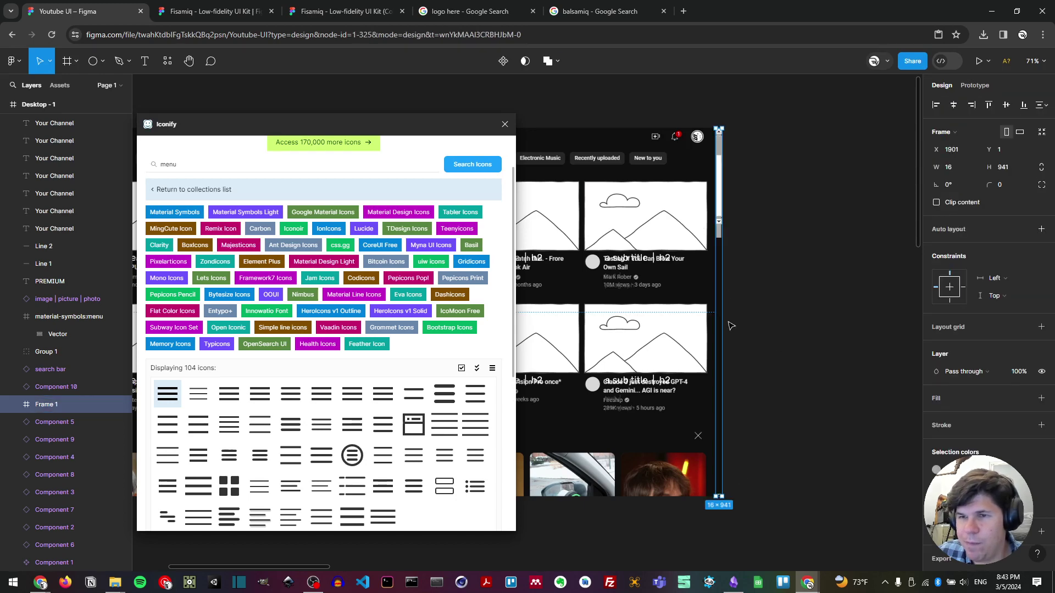
- Select the menu | link bar component in the kit
left_click(773, 254)
scroll(769, 308, "down", 3)
scroll(761, 335, "down", 5)
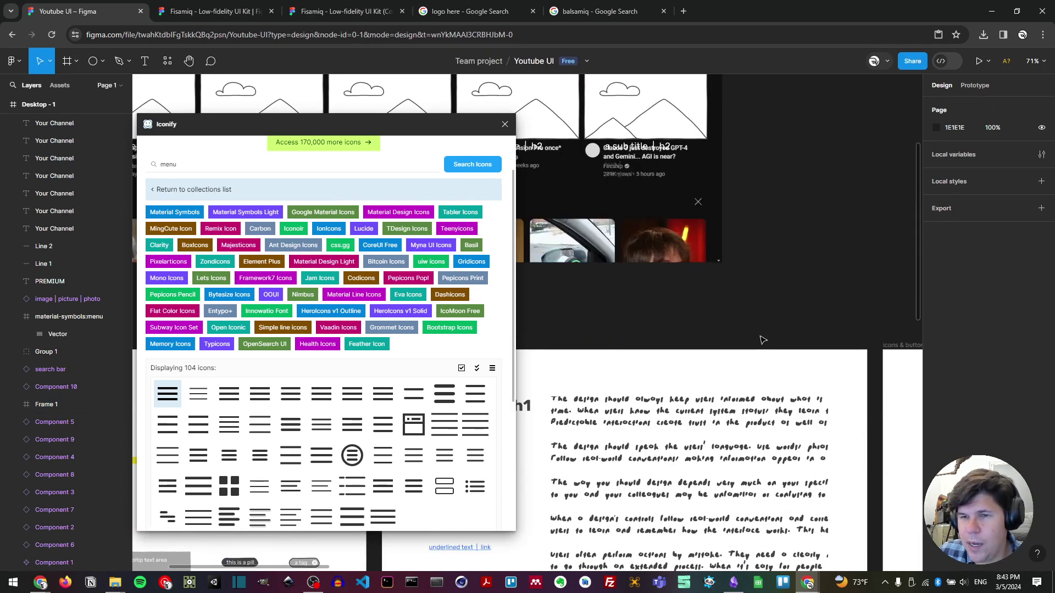
scroll(753, 354, "down", 1)
scroll(769, 330, "down", 4)
scroll(797, 307, "right", 5)
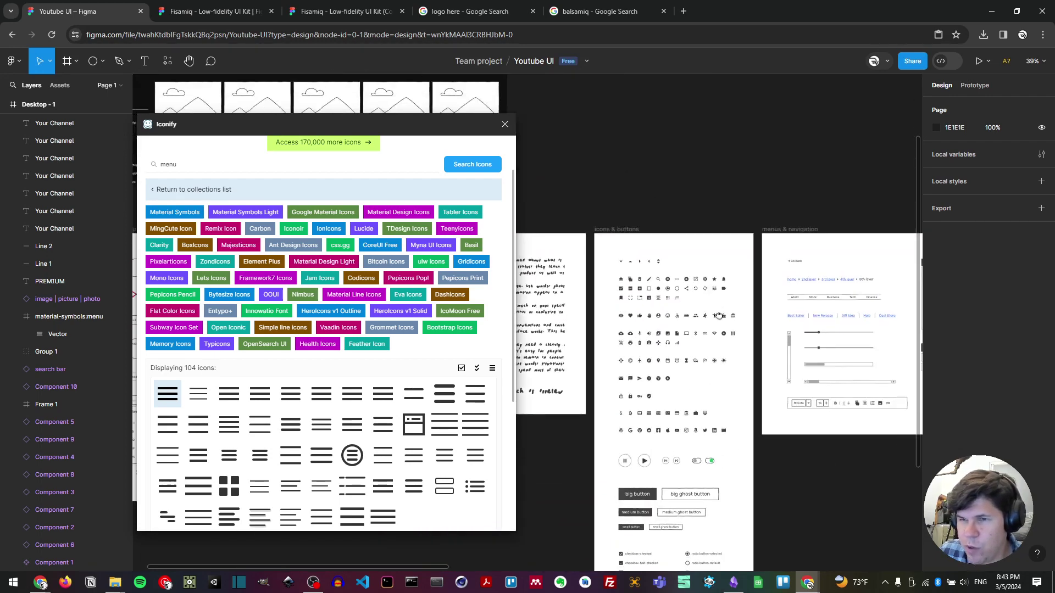
left_click(816, 292)
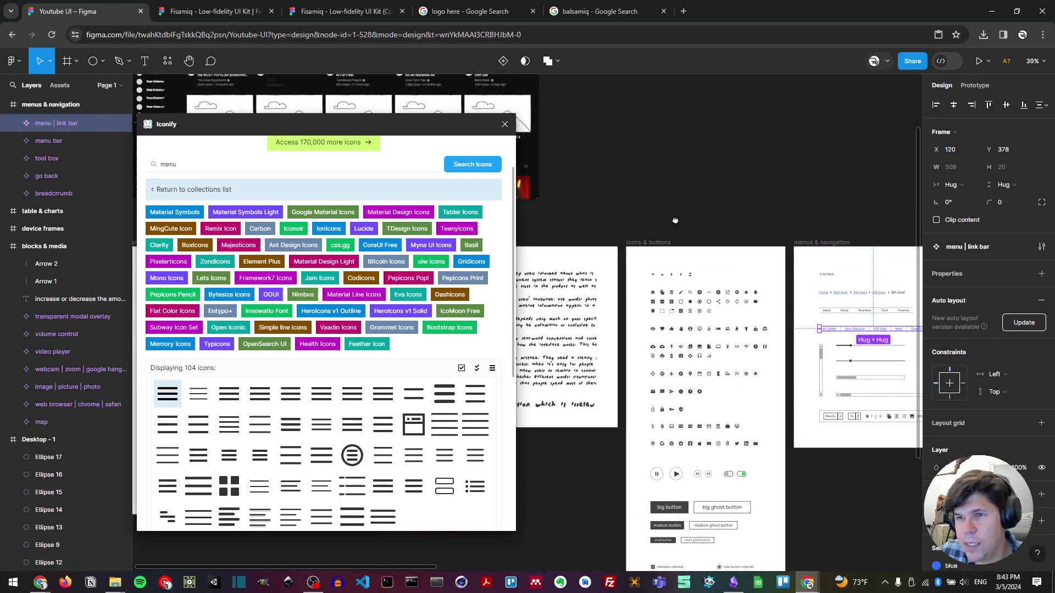
scroll(605, 184, "up", 3)
scroll(604, 184, "left", 5)
scroll(649, 235, "up", 5)
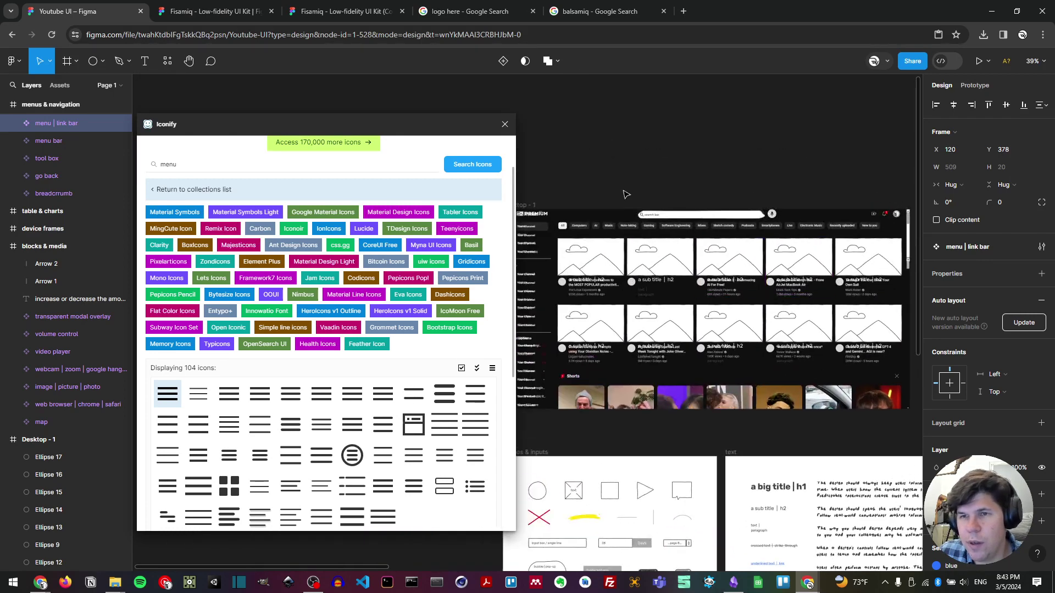
- Paste the link bar into Desktop - 1 over the top category chip row
key("ctrl+v")
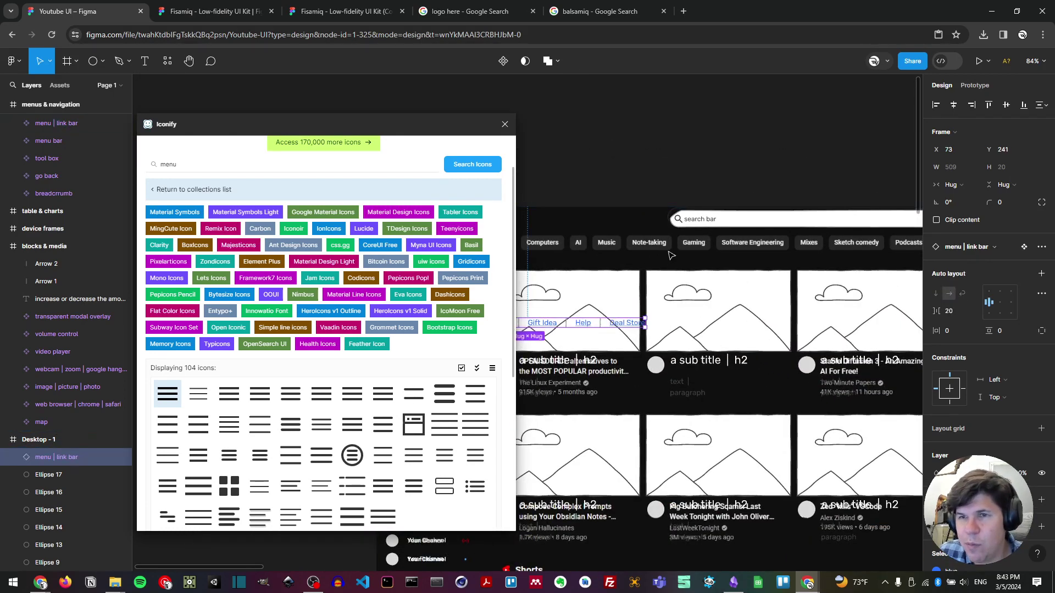
left_click_drag(599, 323, 794, 243)
scroll(669, 237, "left", 3)
scroll(669, 254, "right", 4)
scroll(807, 243, "right", 3)
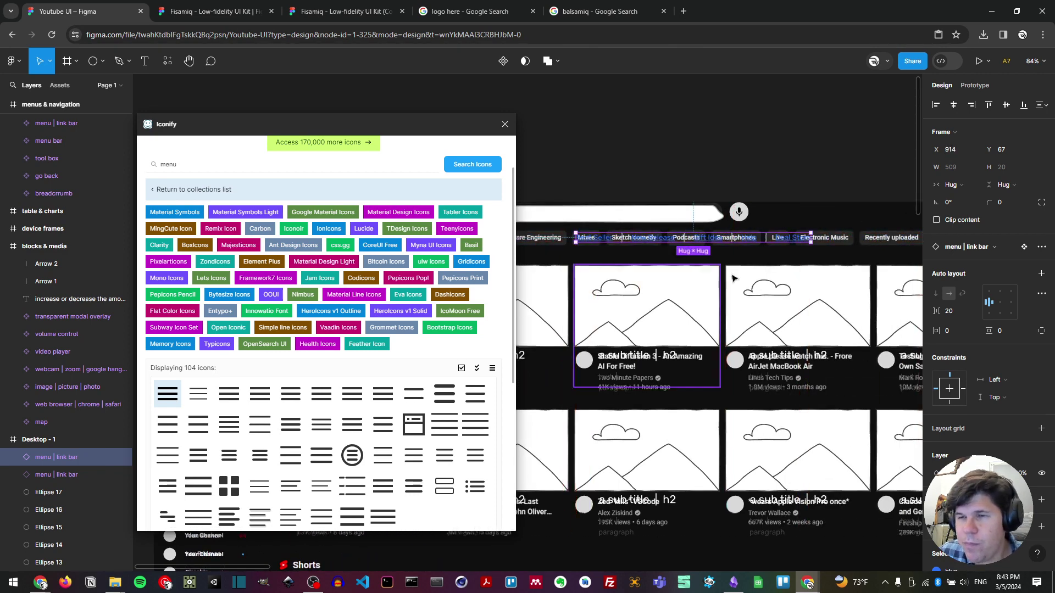
scroll(740, 270, "down", 5)
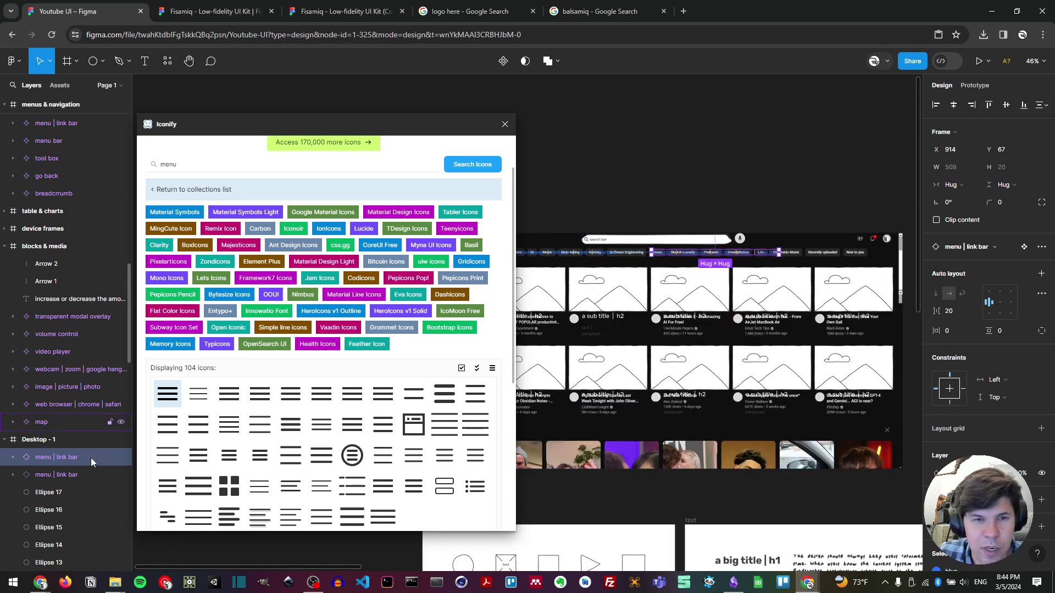
scroll(91, 457, "down", 15)
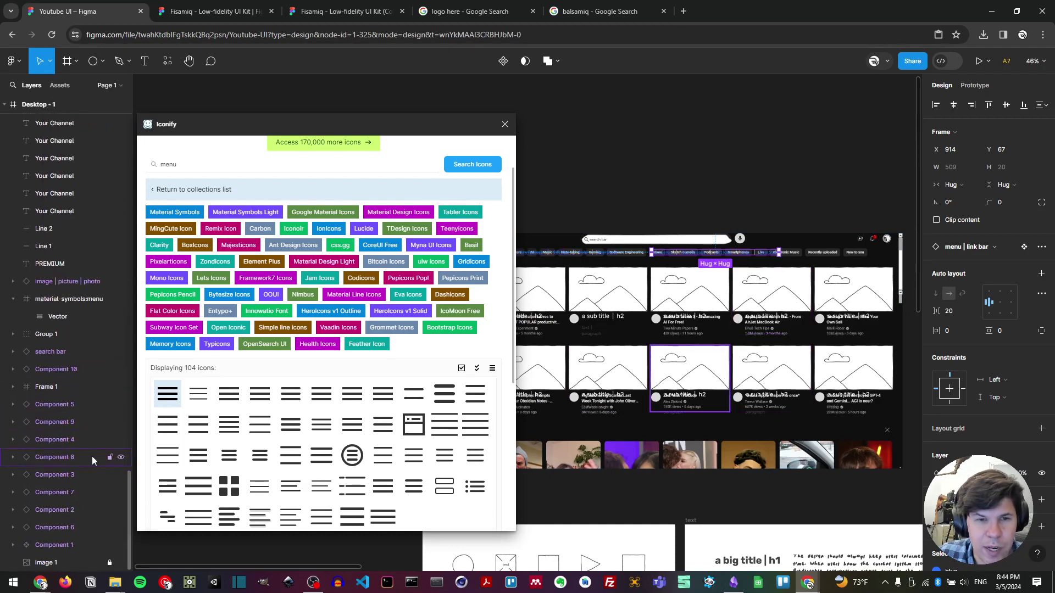
- Hide the reference screenshot overlay and survey the layout, cancelling a trial move of the link bar
left_click(121, 563)
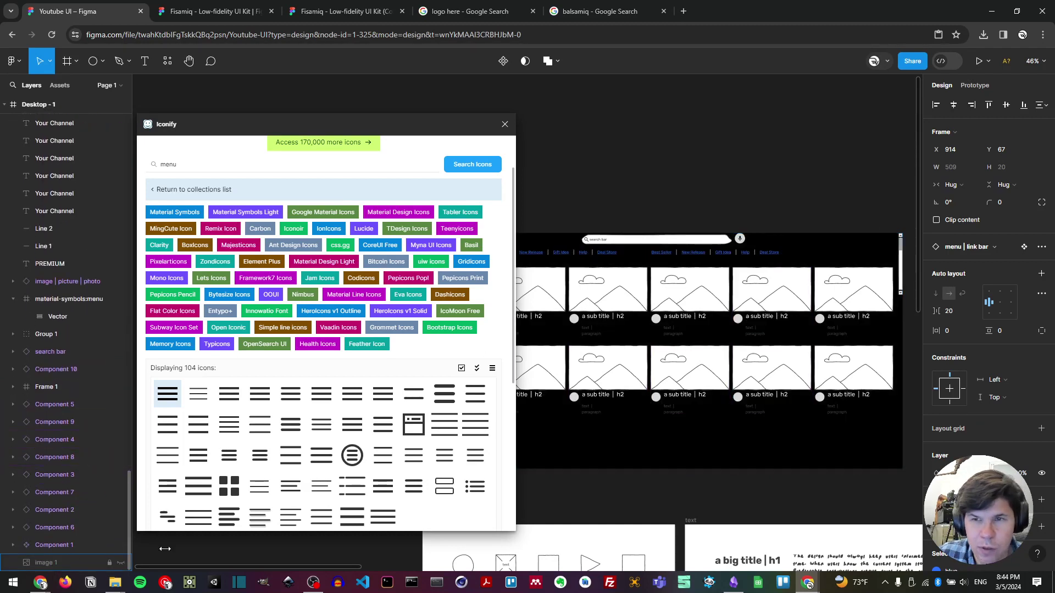
left_click(606, 209)
scroll(606, 210, "down", 3)
scroll(606, 209, "left", 4)
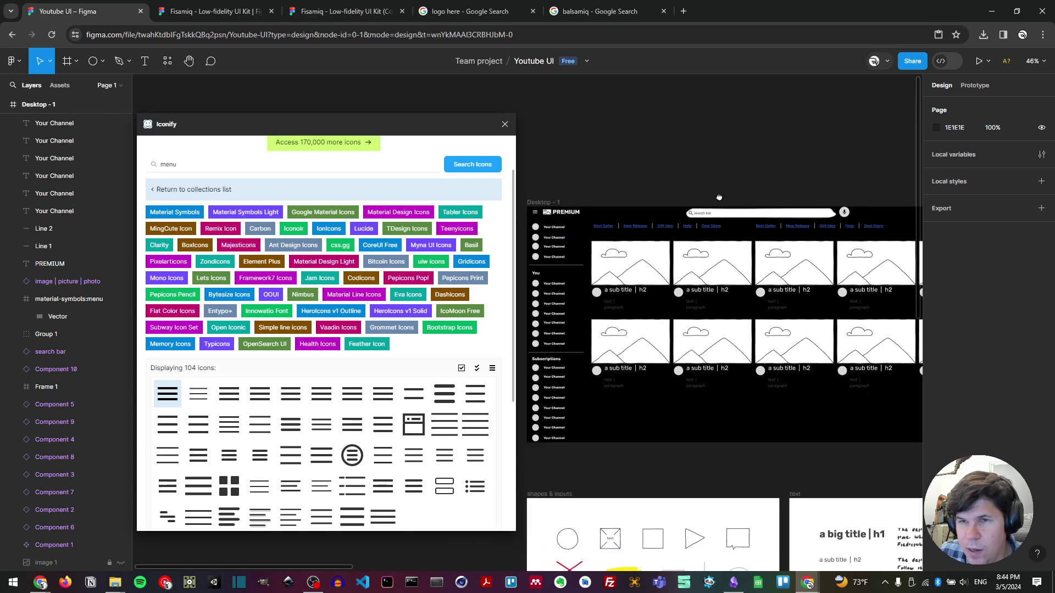
scroll(604, 244, "right", 2)
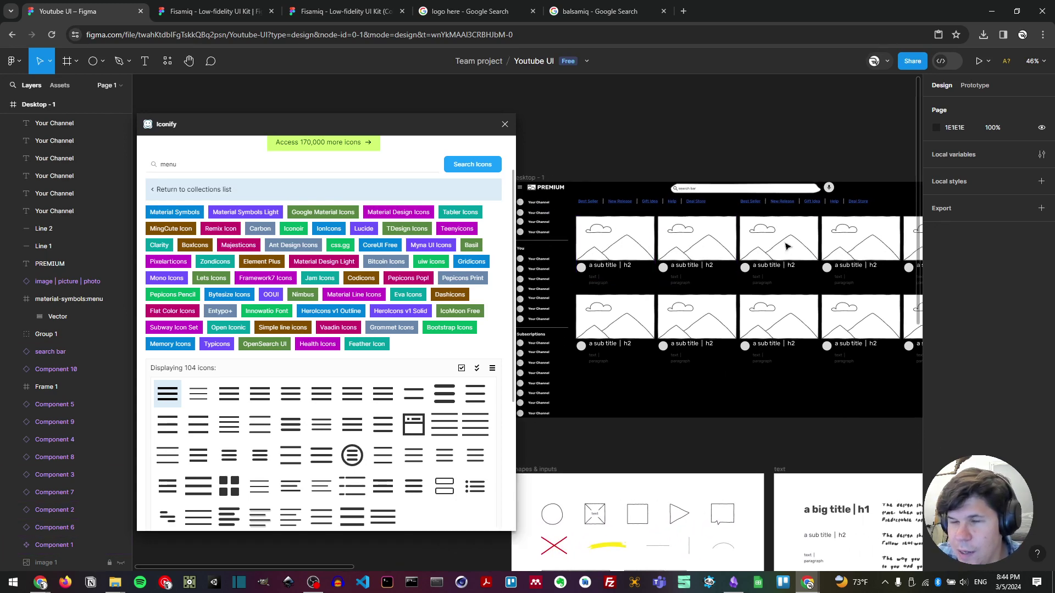
scroll(748, 236, "down", 2)
scroll(766, 290, "right", 3)
scroll(766, 291, "up", 3)
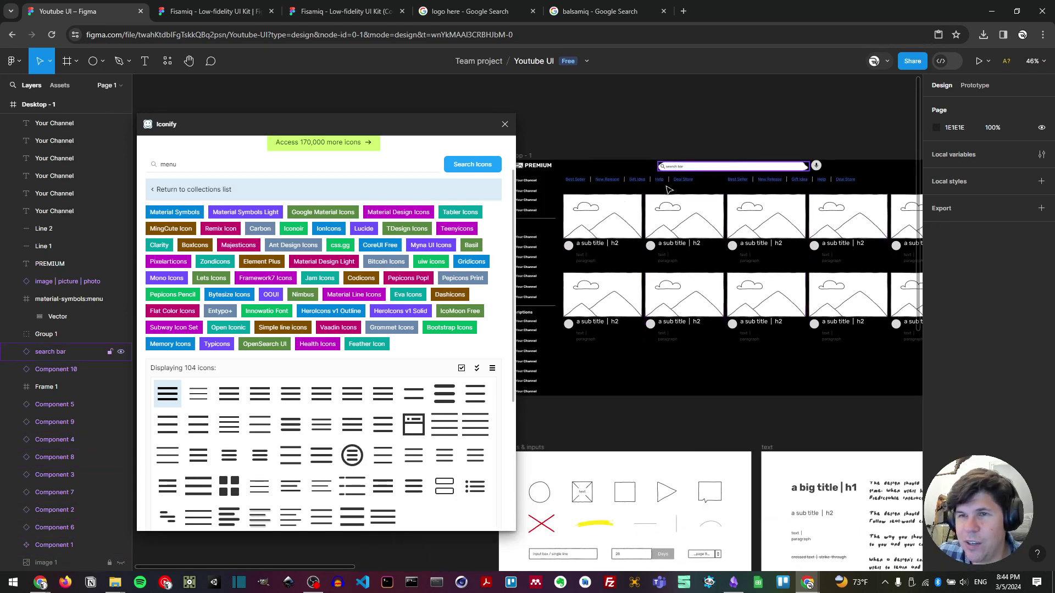
scroll(706, 266, "up", 4, "ctrl")
left_click_drag(793, 221, 757, 212)
key("Escape")
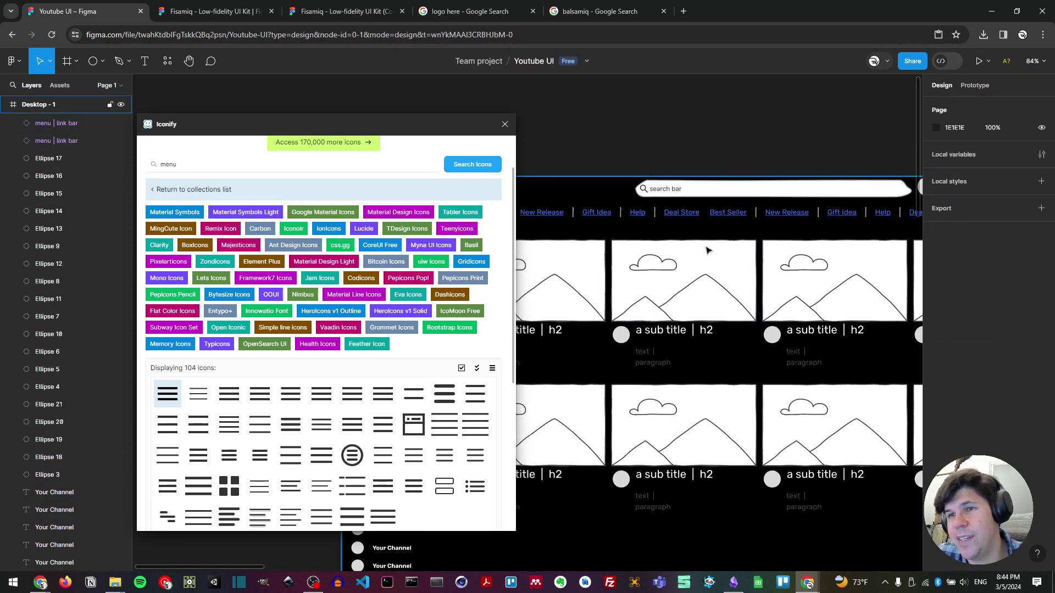
scroll(706, 242, "down", 4, "ctrl")
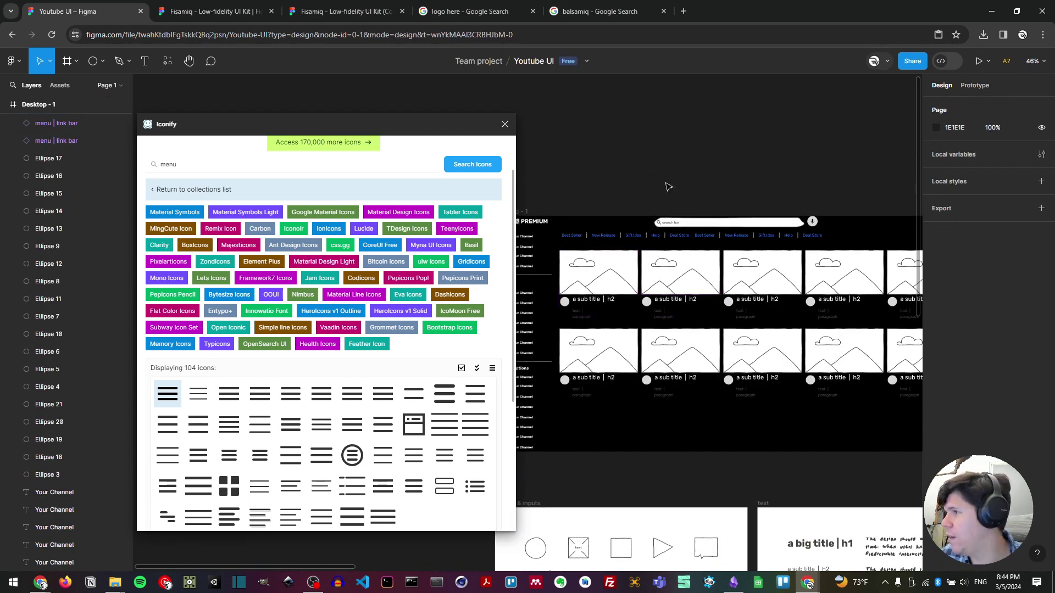
- Close the Iconify window and lower the card's 'a sub title | h2' text to Y 193
left_click(505, 124)
scroll(587, 360, "right", 5)
scroll(587, 361, "down", 2)
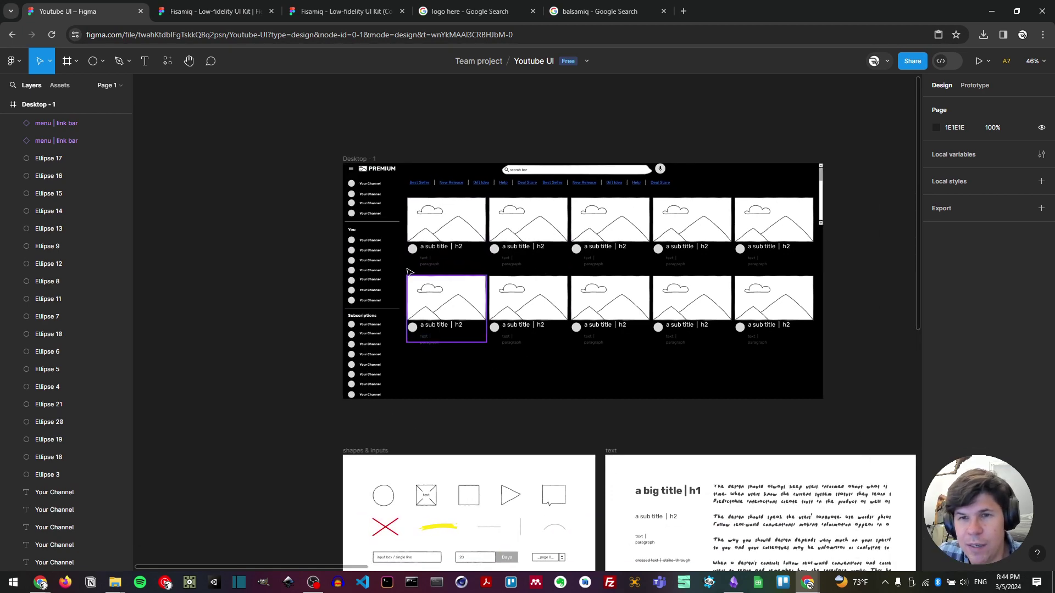
scroll(420, 269, "up", 3, "ctrl")
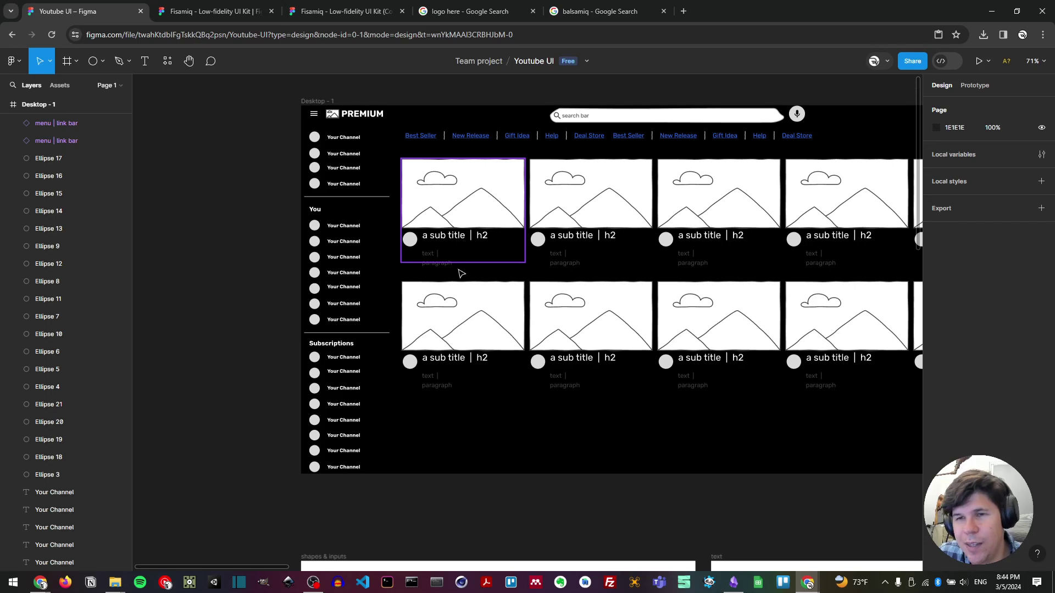
double_click(464, 236)
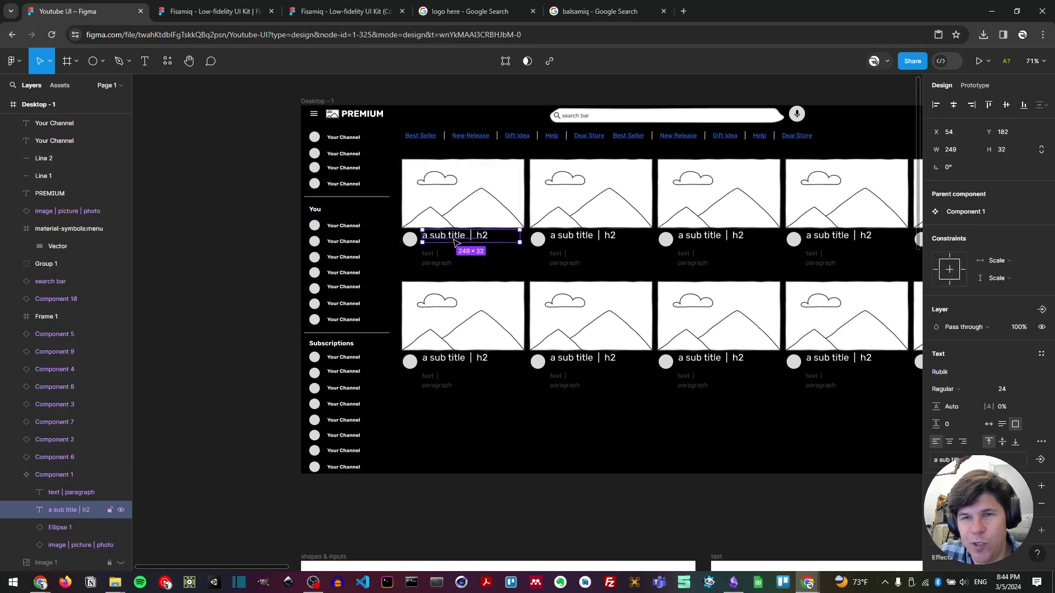
left_click_drag(463, 239, 464, 244)
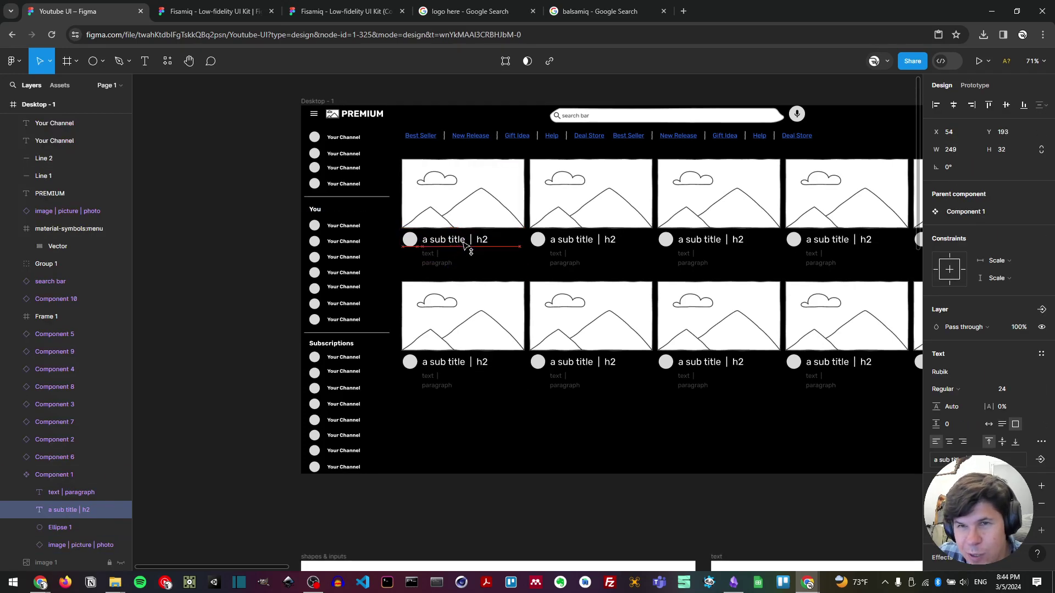
left_click(281, 268)
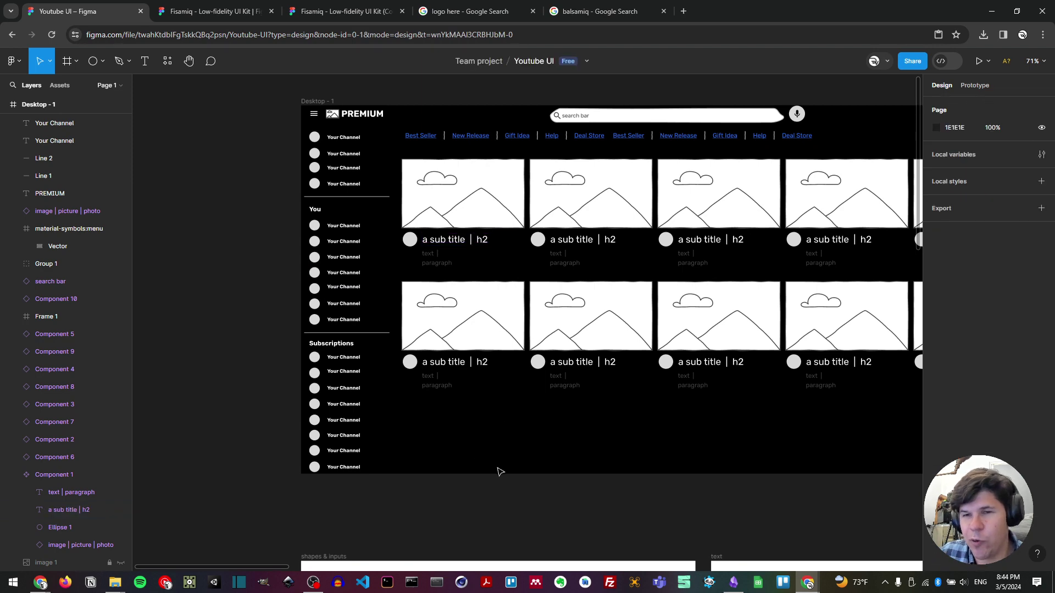
scroll(574, 413, "down", 2)
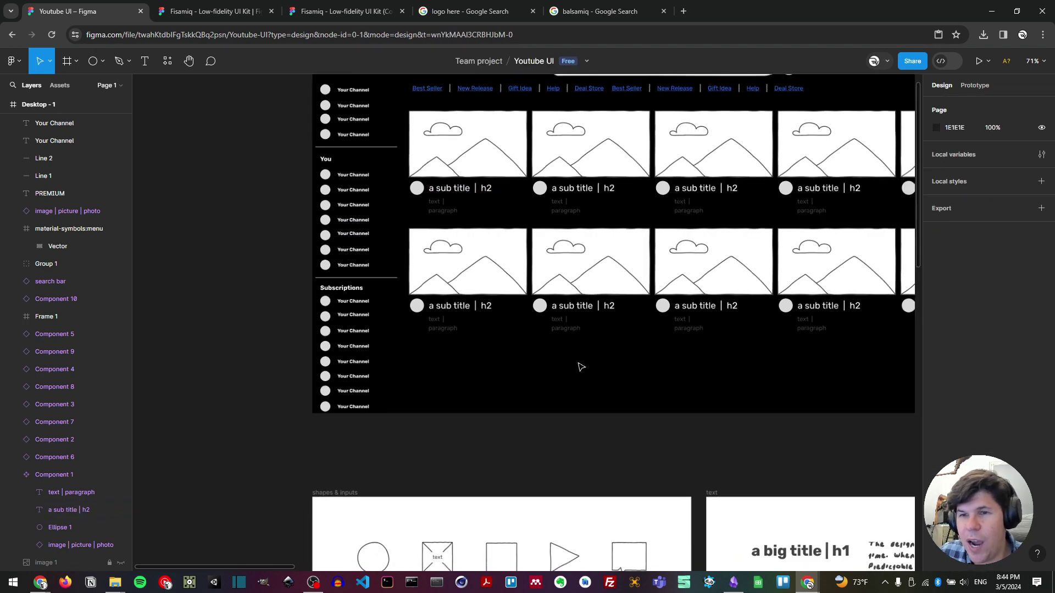
scroll(577, 365, "down", 5)
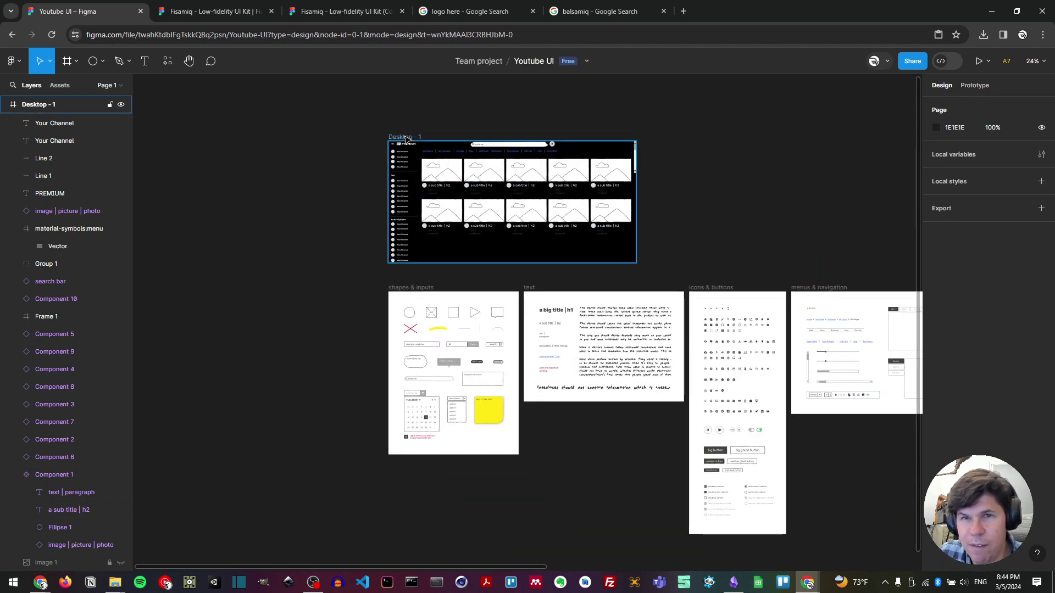
- Stretch the Desktop - 1 frame taller to 1917 × 2187
left_click_drag(429, 155, 400, 123)
left_click(459, 242)
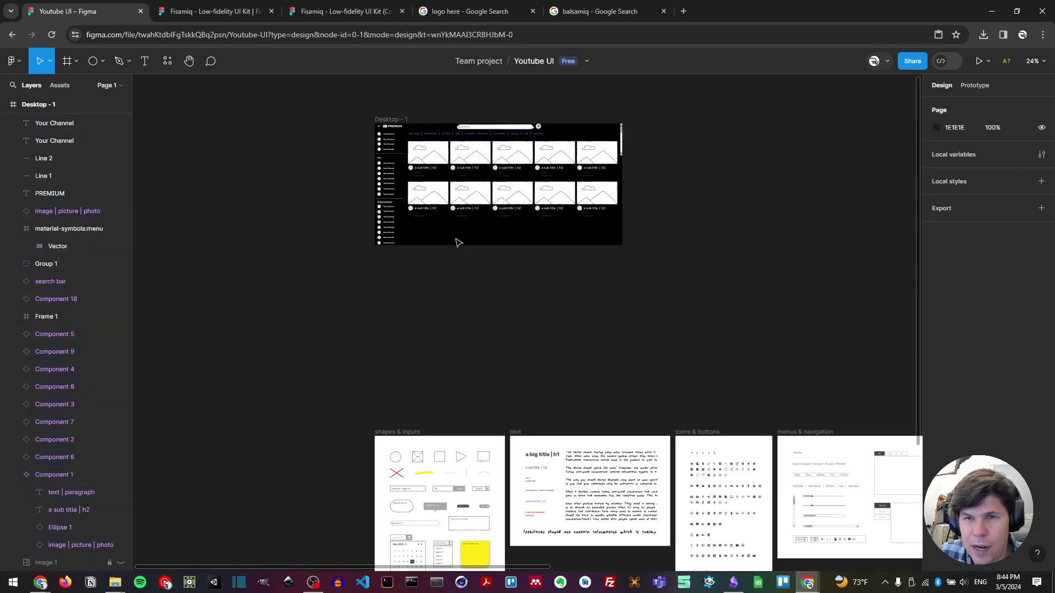
left_click(391, 120)
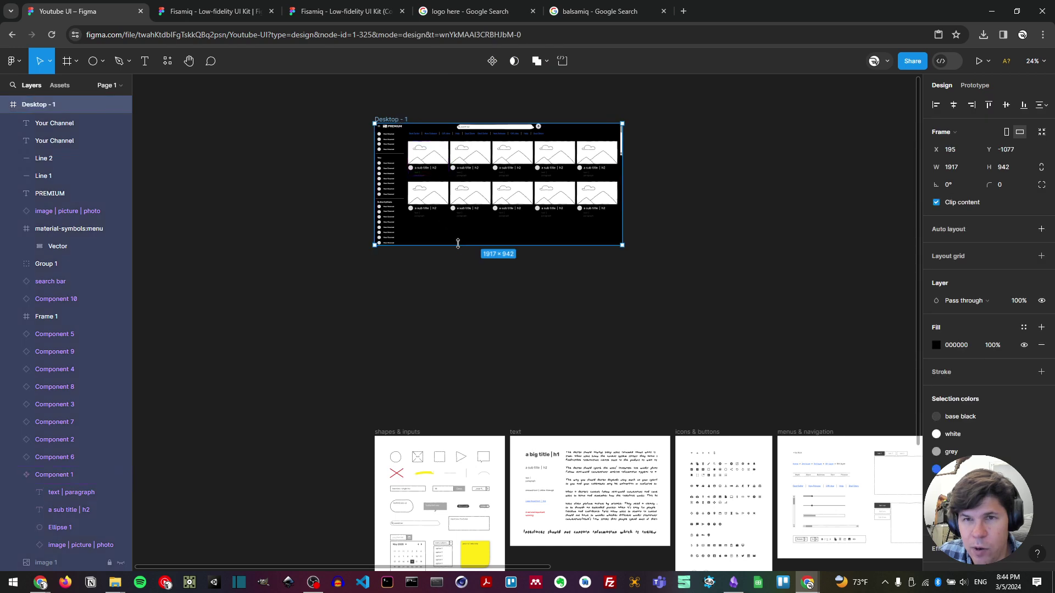
left_click_drag(457, 245, 470, 416)
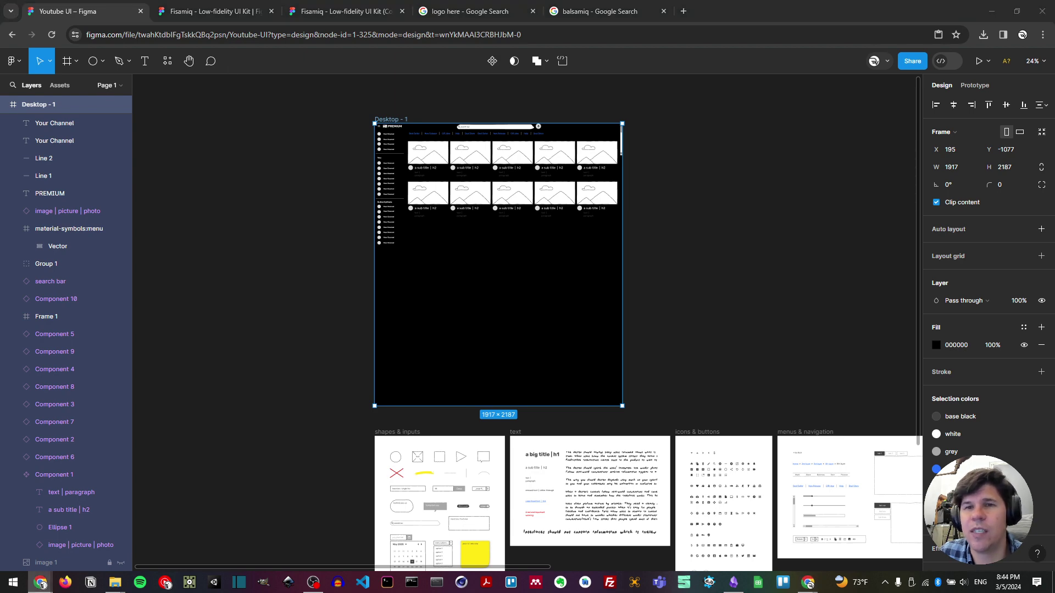
- Switch to the live YouTube home page in Chrome and scroll its feed for comparison
key("super+Tab")
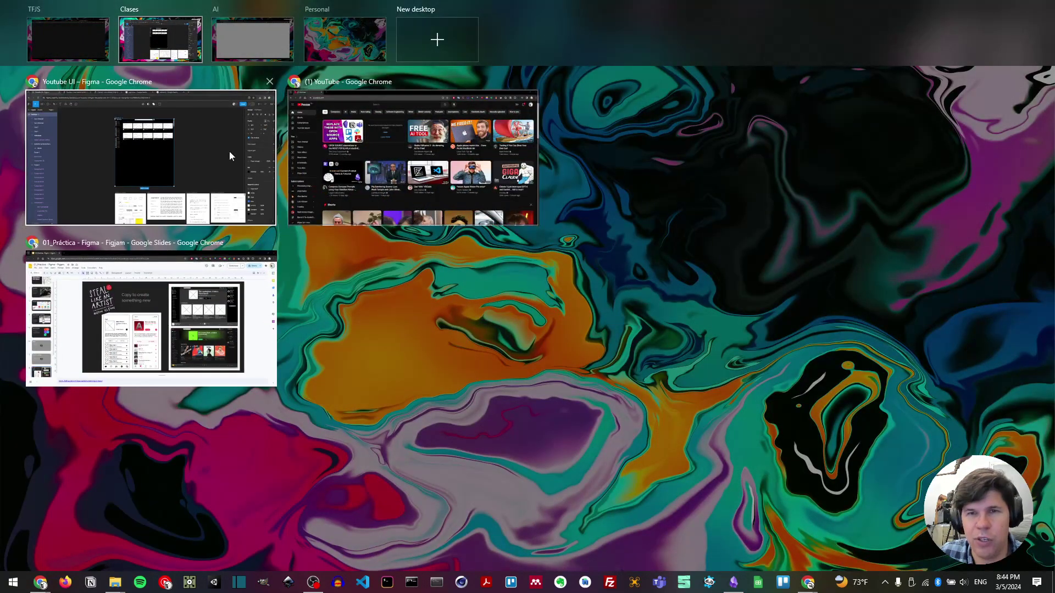
left_click(402, 230)
scroll(449, 286, "down", 6)
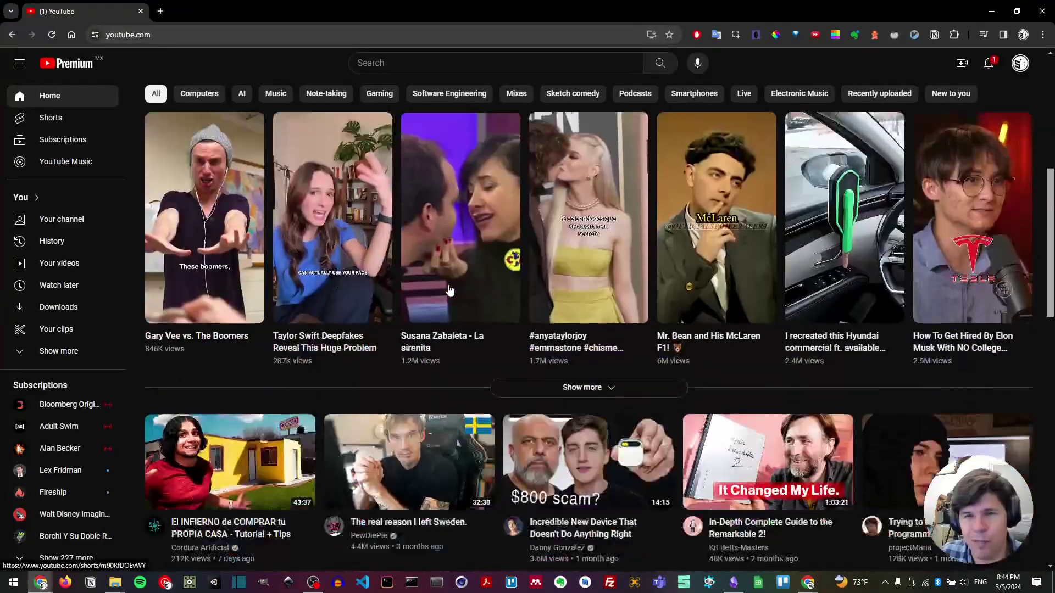
scroll(449, 290, "up", 6)
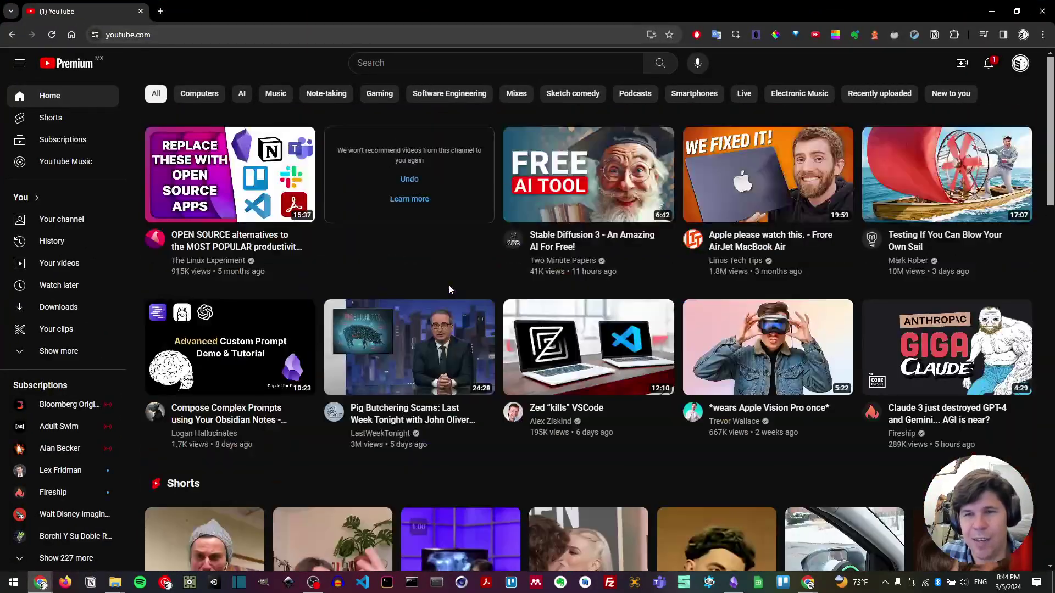
key("super+Tab")
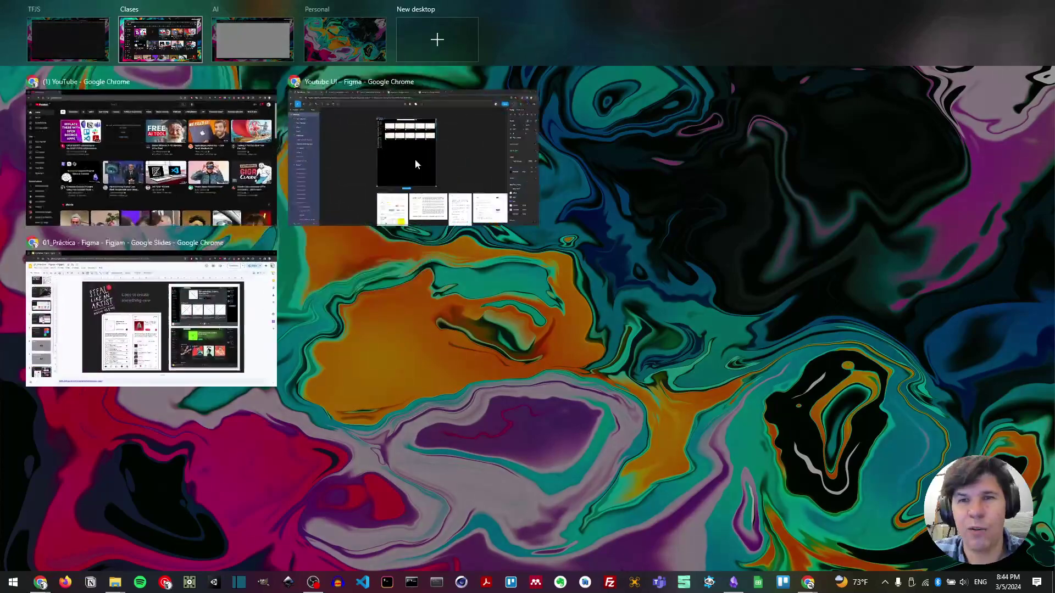
- Back in Figma, revert Desktop - 1 to its 1917 × 942 height
left_click(463, 156)
left_click(636, 204)
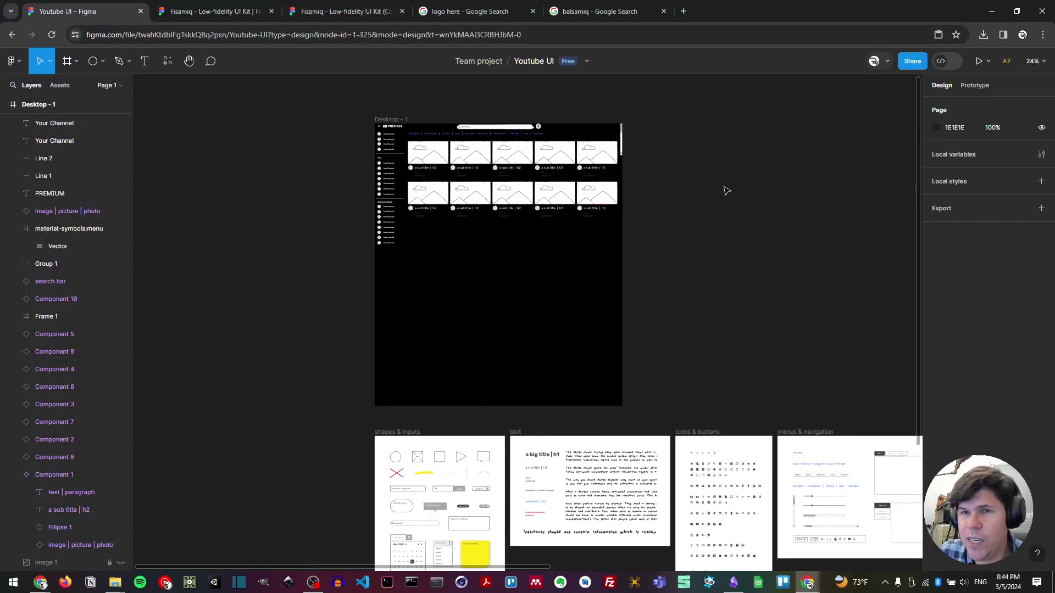
left_click(612, 192)
key("ctrl+alt+shift+r")
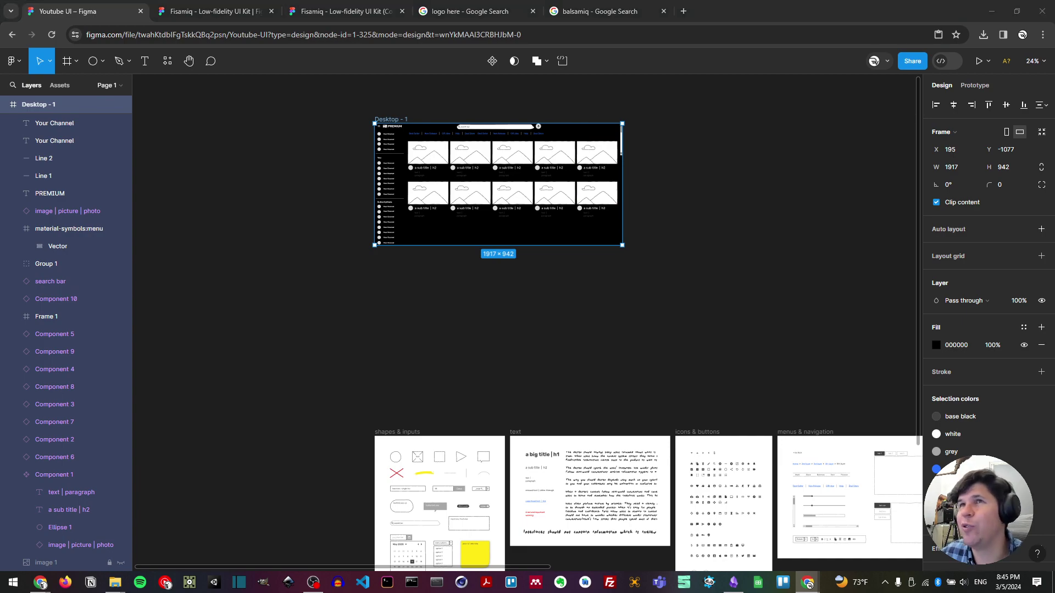
key("super+Tab")
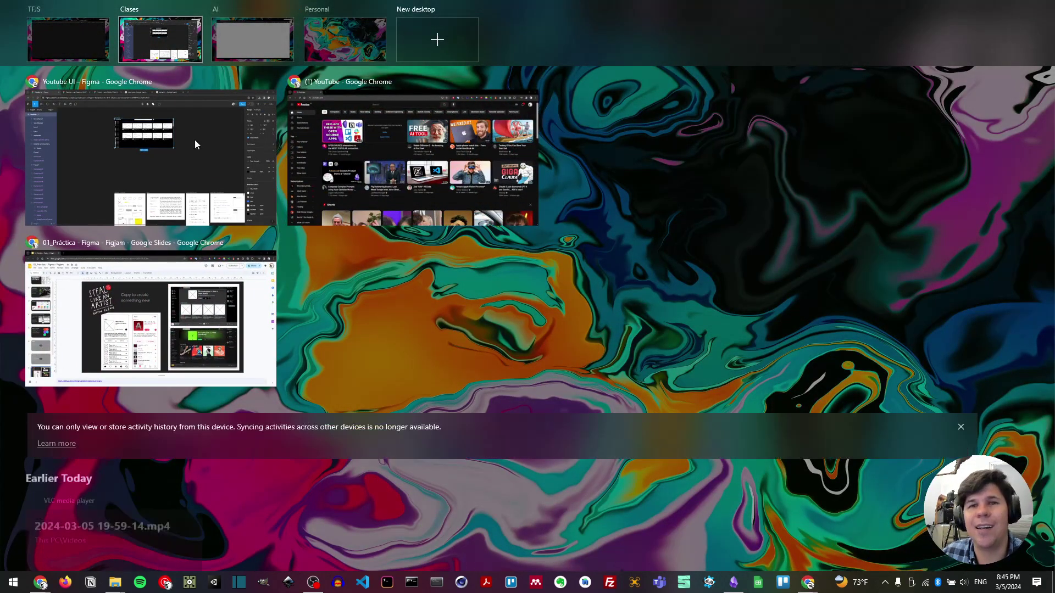
- View slide 9, INSPIRATION, in Google Slides, then return to the Youtube UI Figma file
left_click(215, 326)
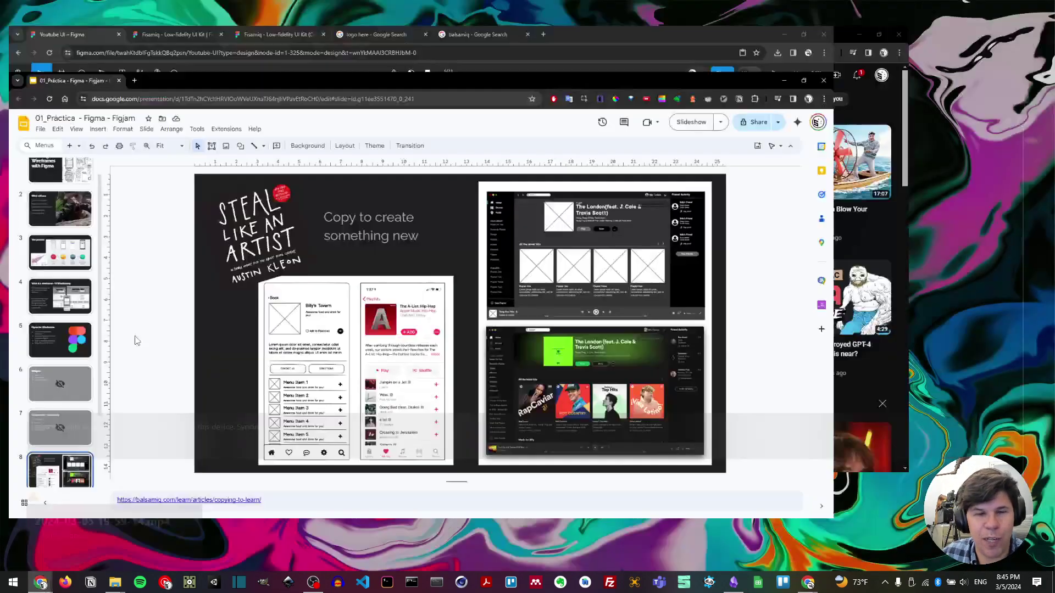
scroll(61, 436, "down", 3)
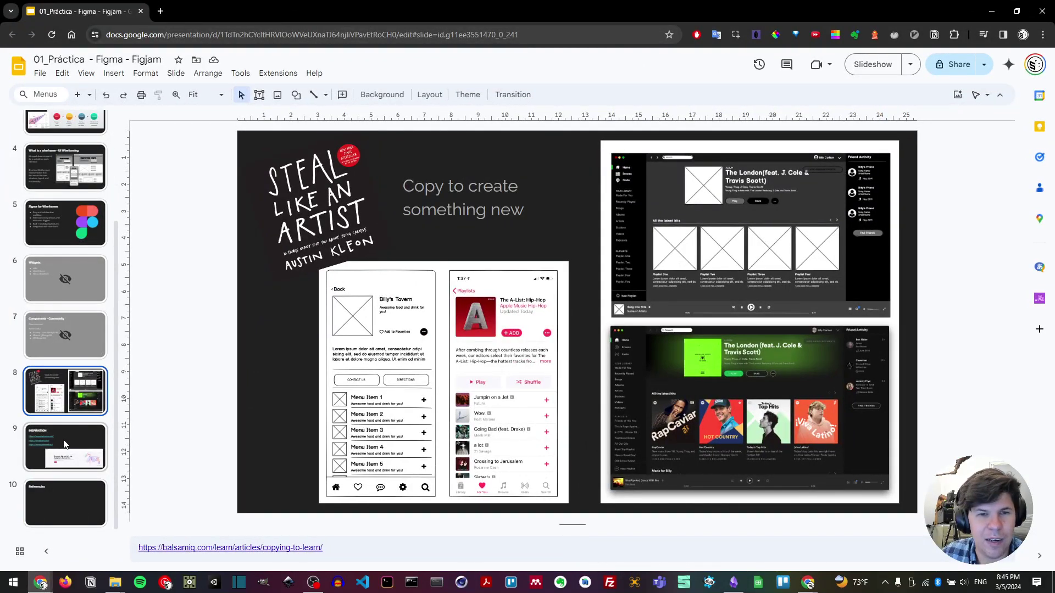
left_click(64, 432)
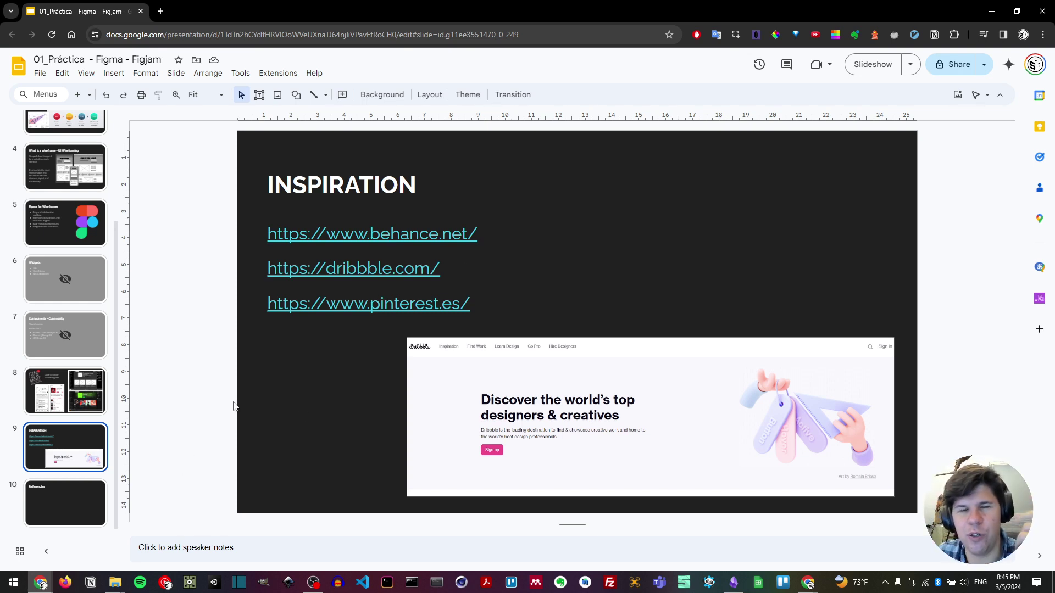
key("super+Tab")
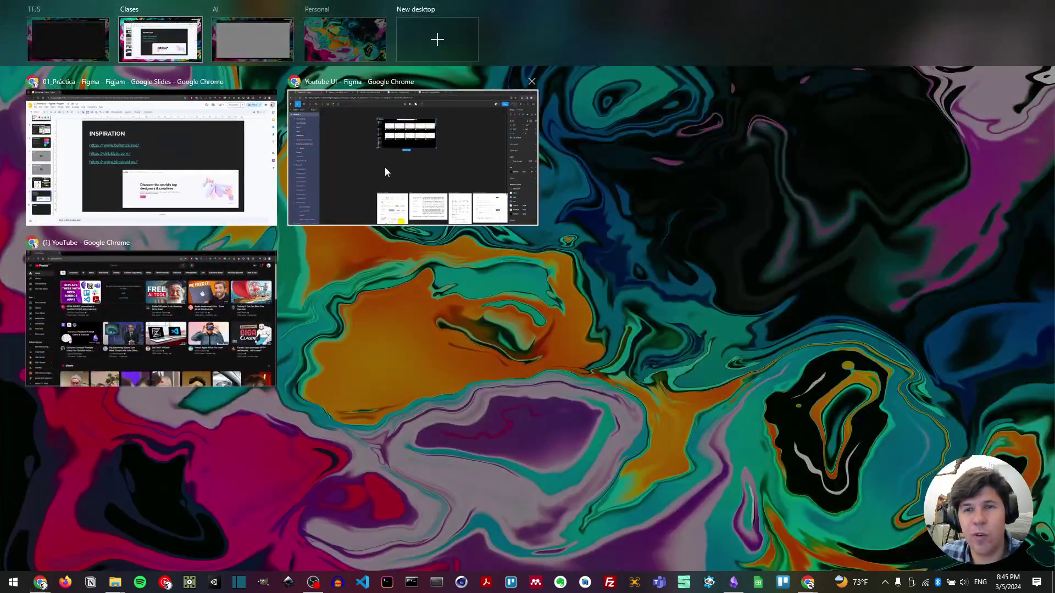
left_click(380, 215)
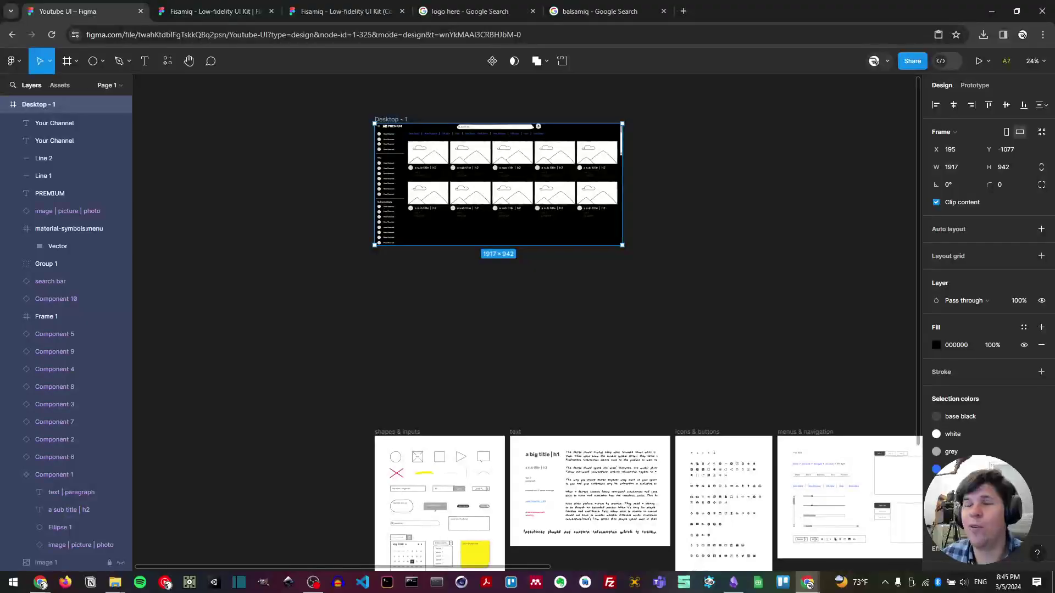